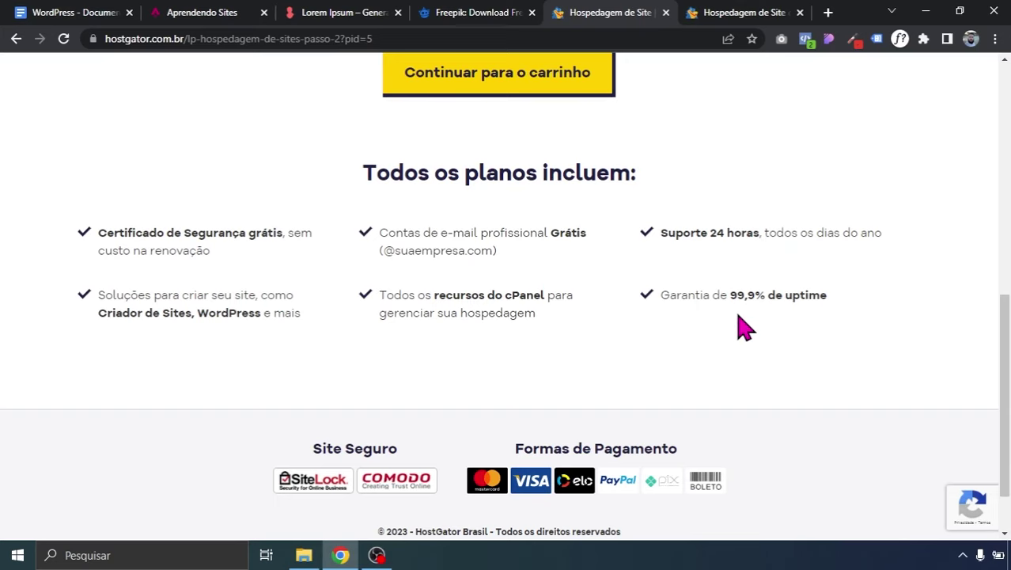
- Continue to the cart with the 1-year plan and search for a new .com domain combining the owner's first name with "aprendendosites"
drag(1005, 350, 1005, 198)
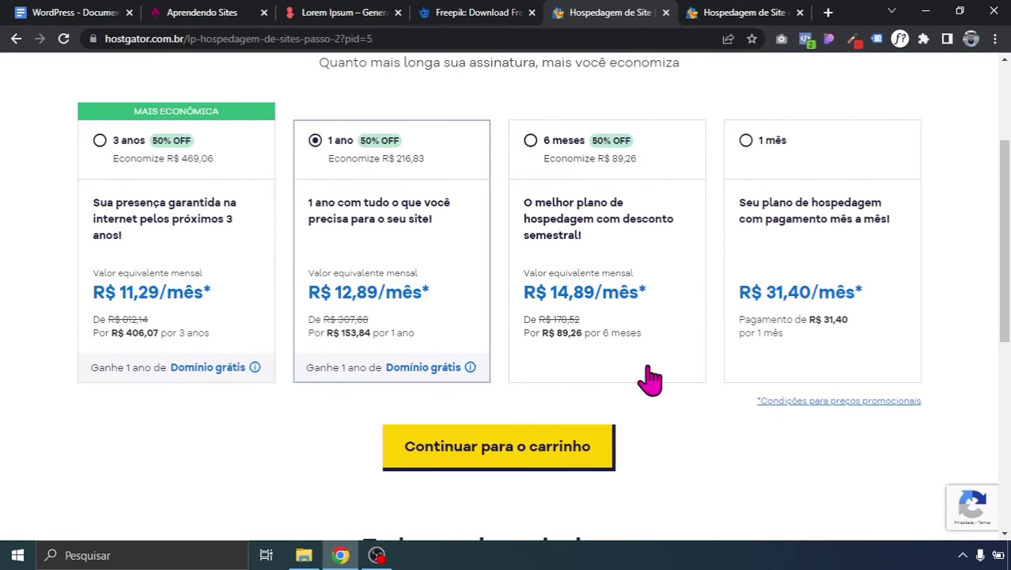
click(485, 463)
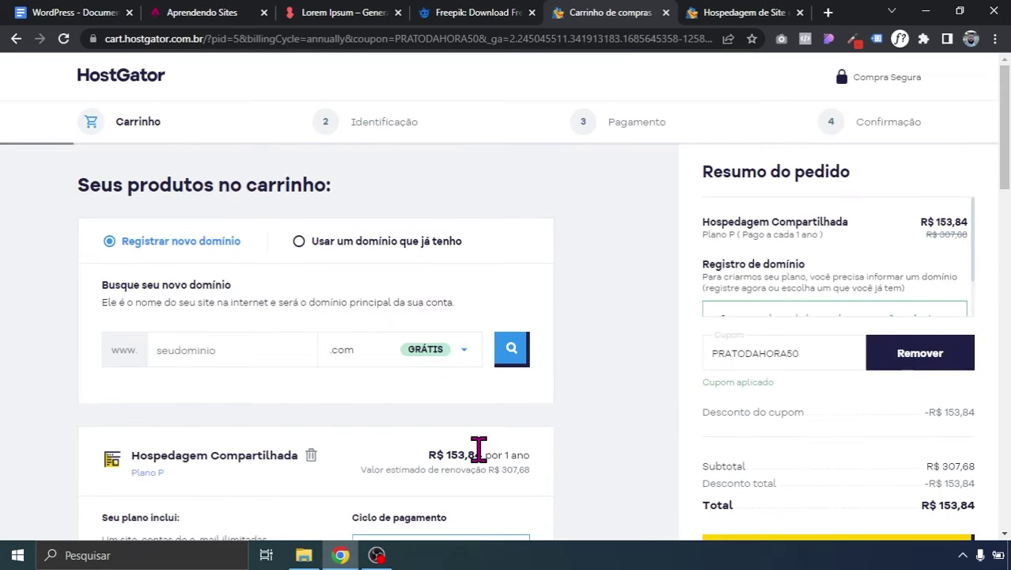
click(212, 348)
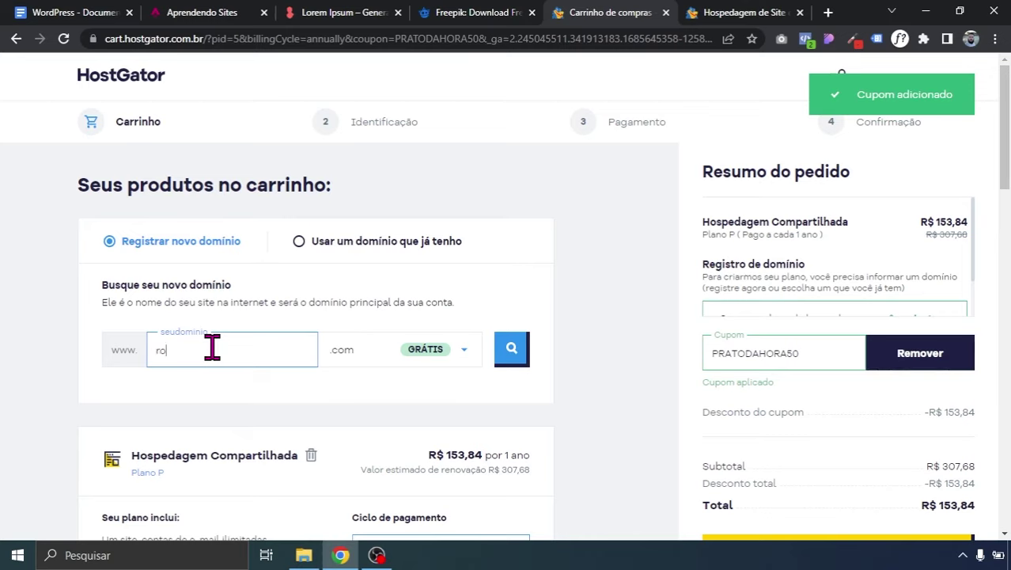
text(rodrigoaprendendosites)
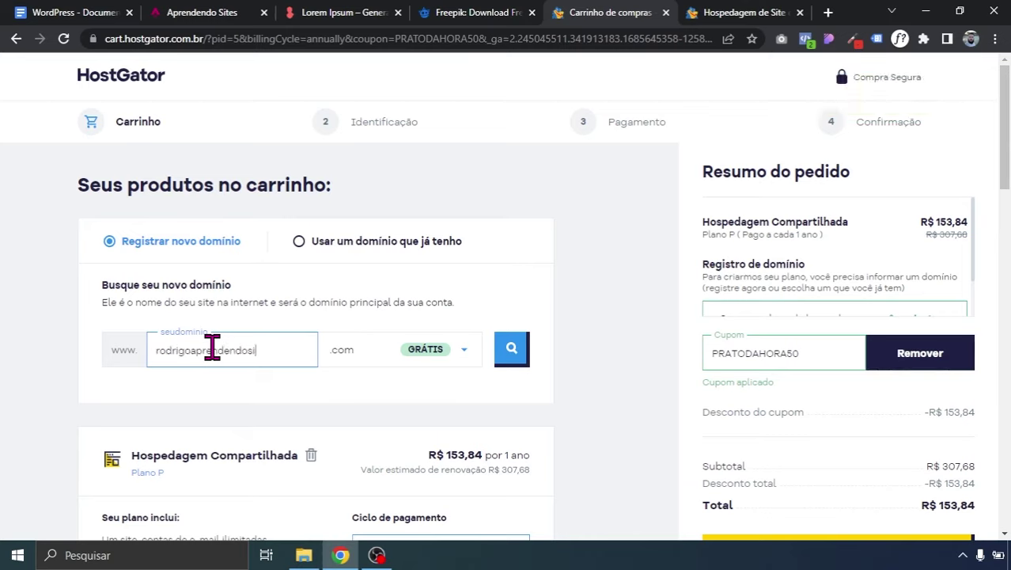
click(377, 360)
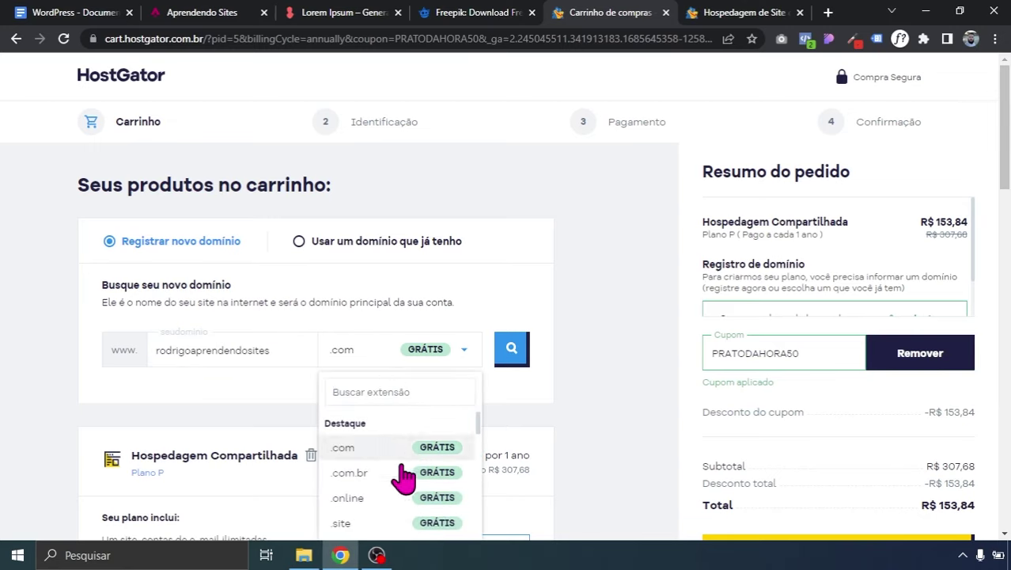
click(355, 447)
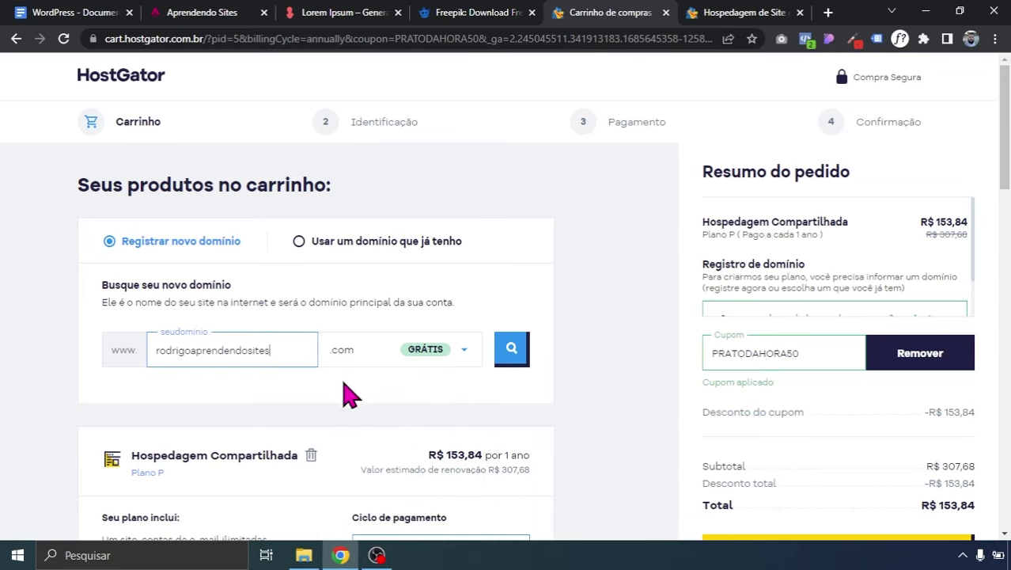
click(516, 363)
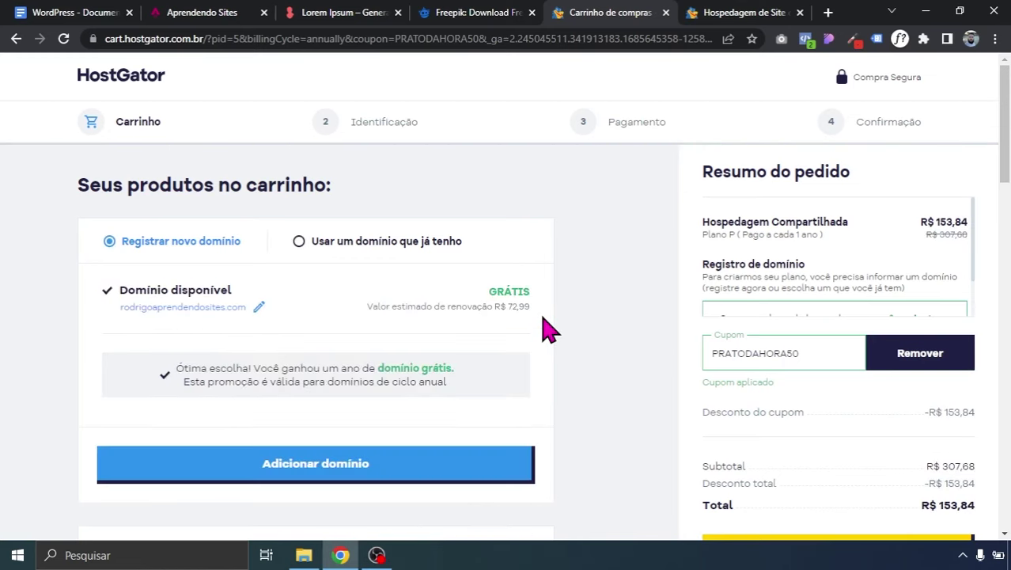
- Add the available free .com domain to the cart and disable its domain protection
drag(1004, 142, 999, 154)
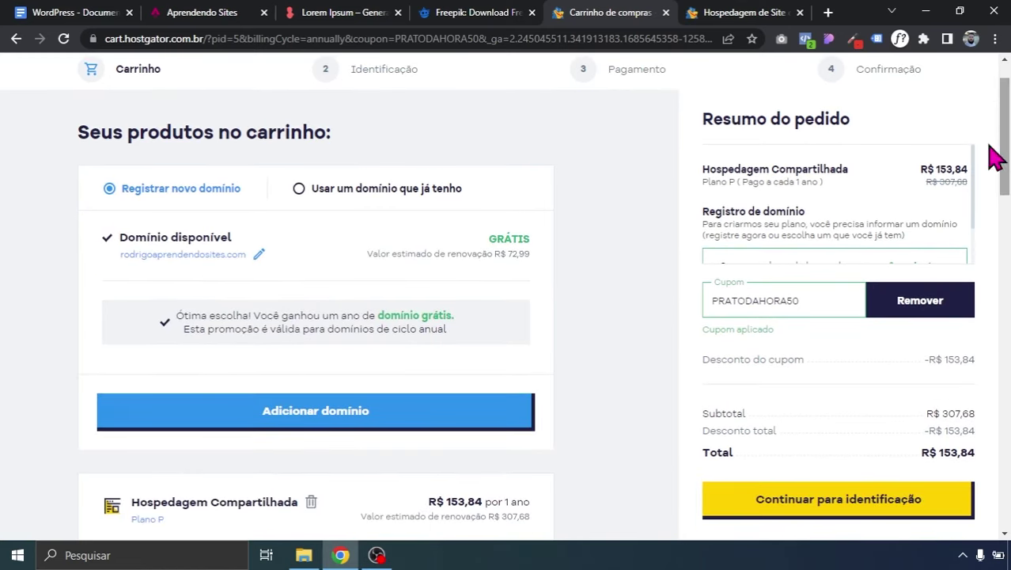
click(333, 414)
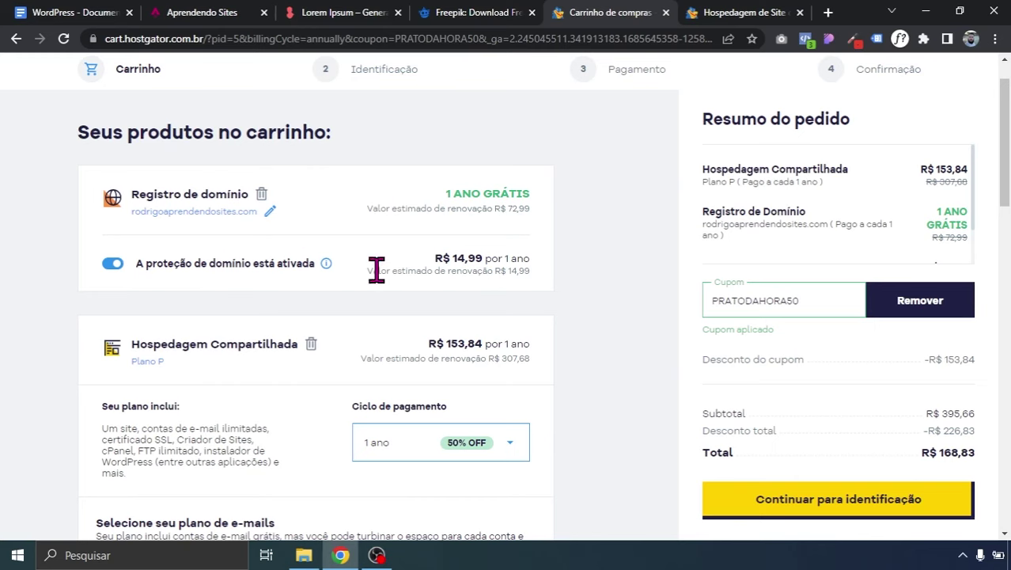
click(110, 264)
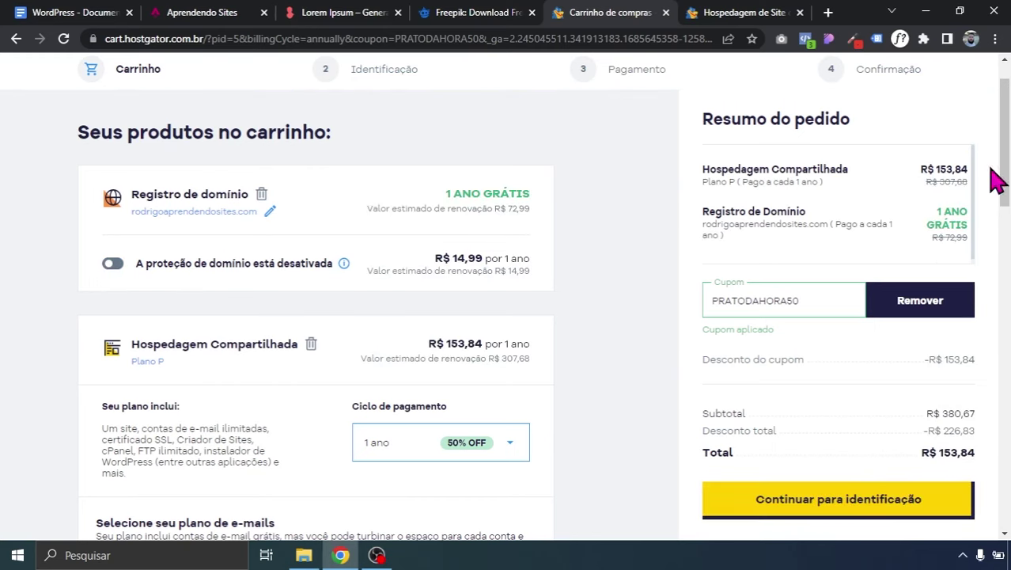
- Review the e-mail plan and security add-ons in the cart without adding any, and continue to identification
drag(1002, 182, 1007, 242)
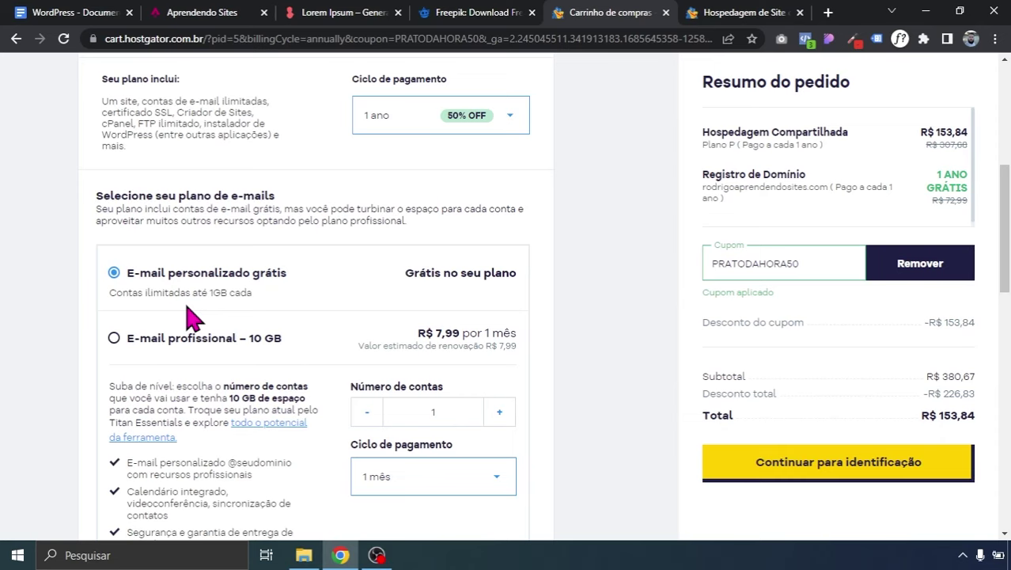
drag(1004, 230, 1005, 141)
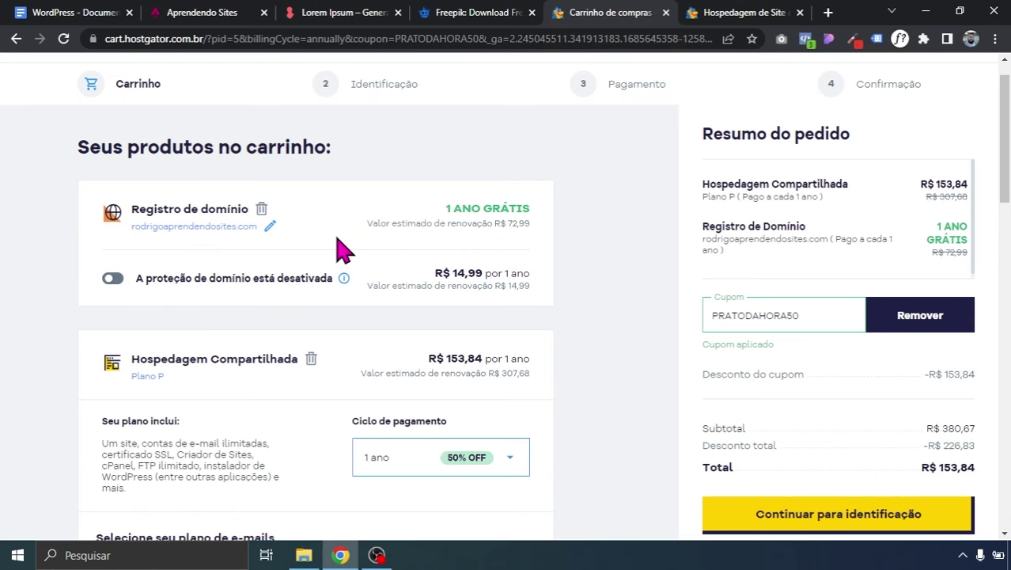
drag(1006, 158, 1007, 416)
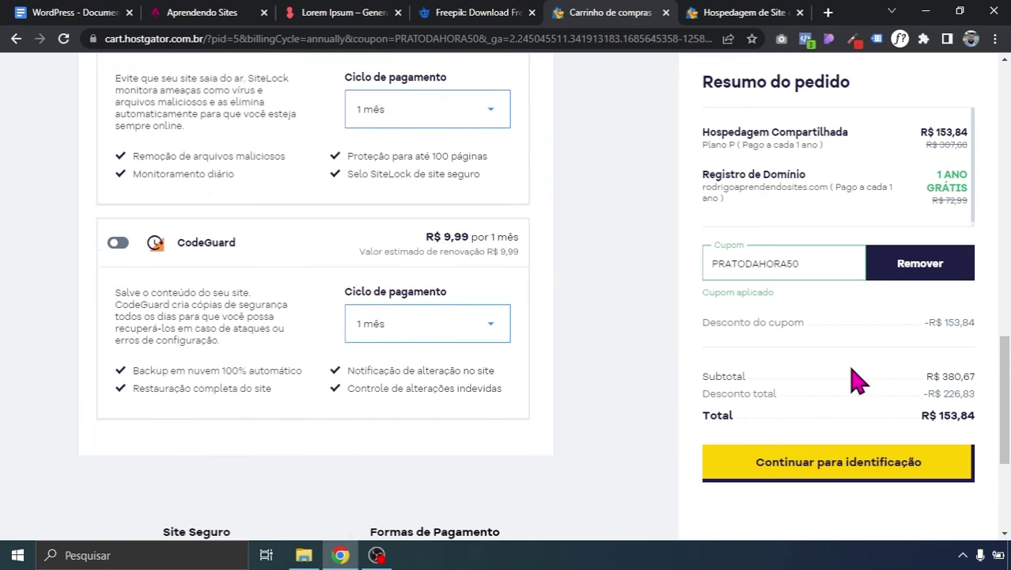
click(855, 473)
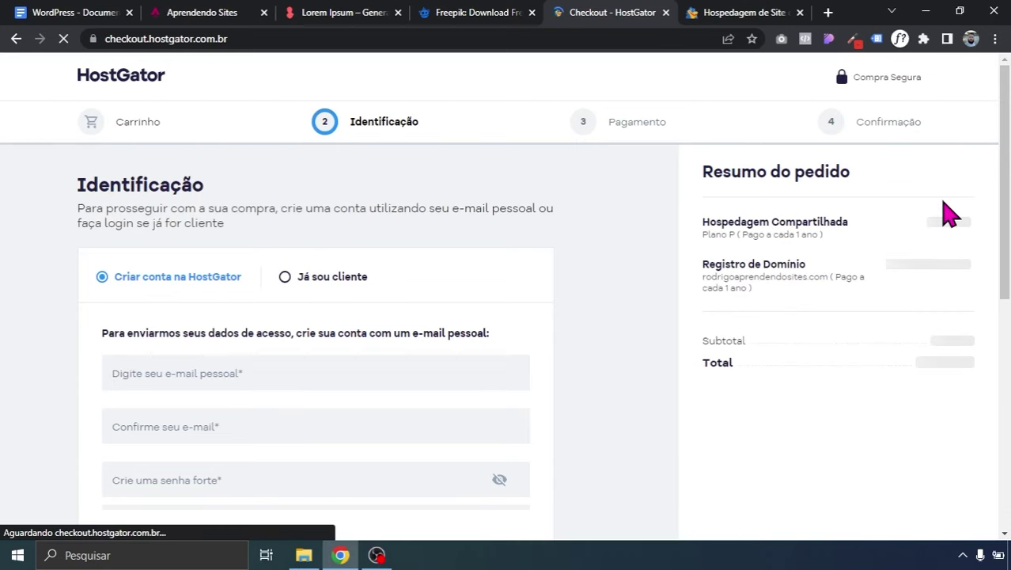
- Examine the account creation form and the order summary on the identification page
drag(1007, 160, 1008, 236)
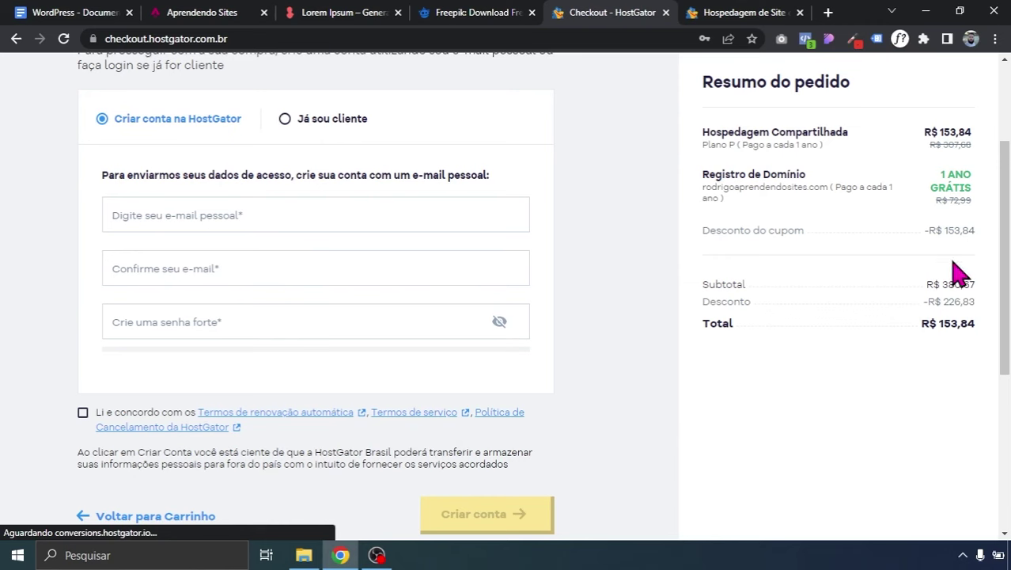
drag(1008, 284, 1008, 319)
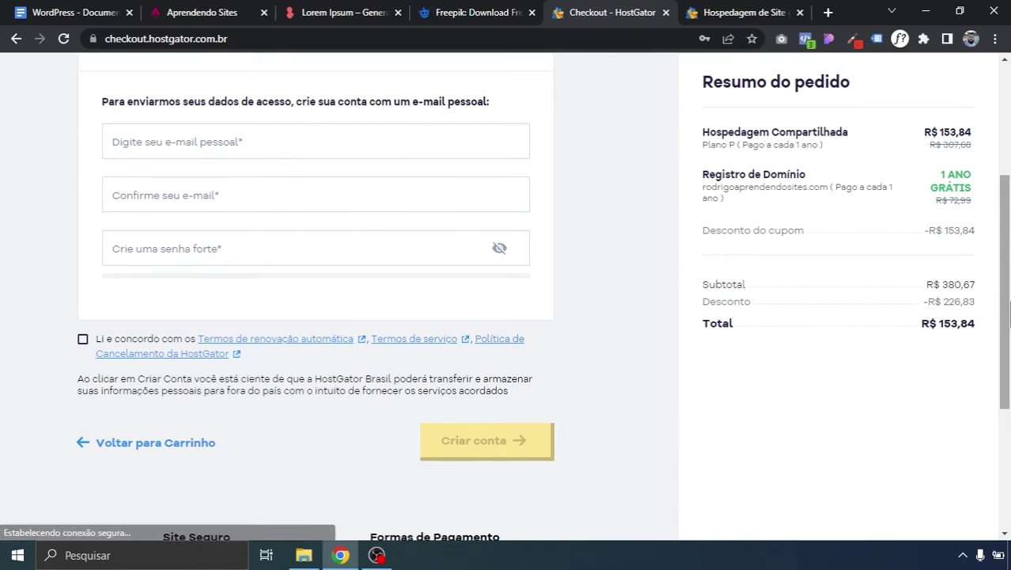
drag(1008, 291, 1008, 180)
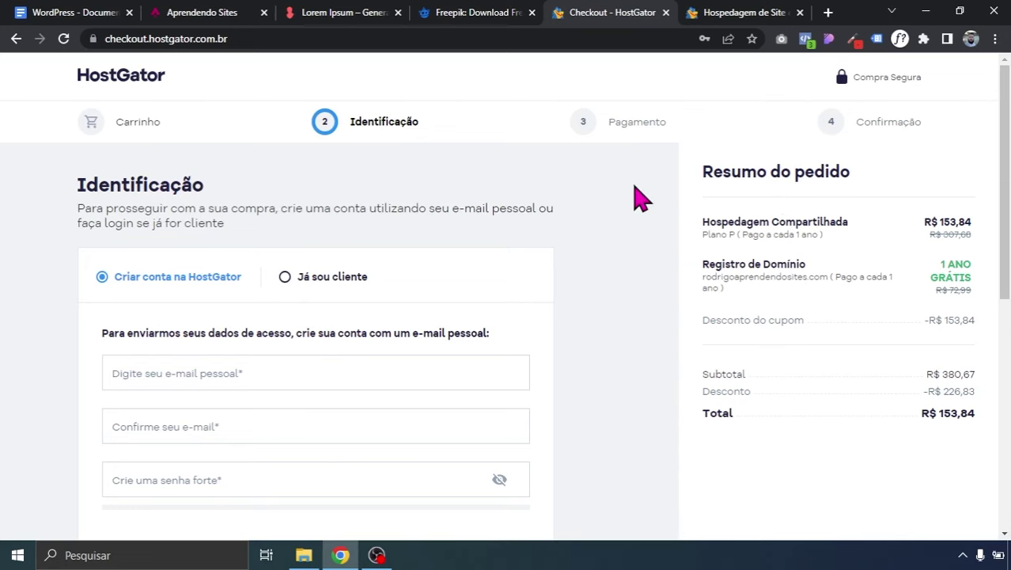
scroll(993, 204, down, 1)
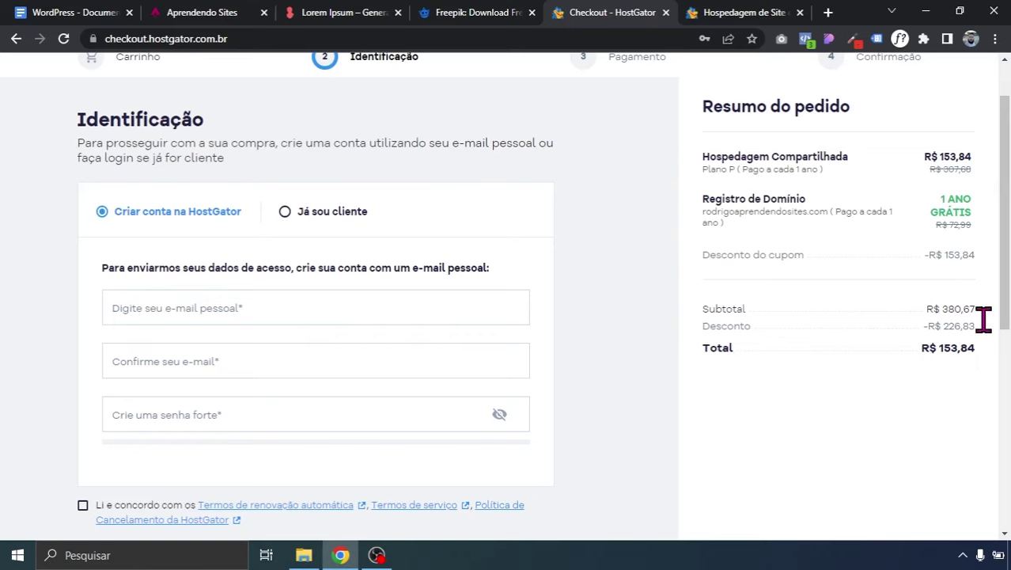
scroll(908, 293, up, 1)
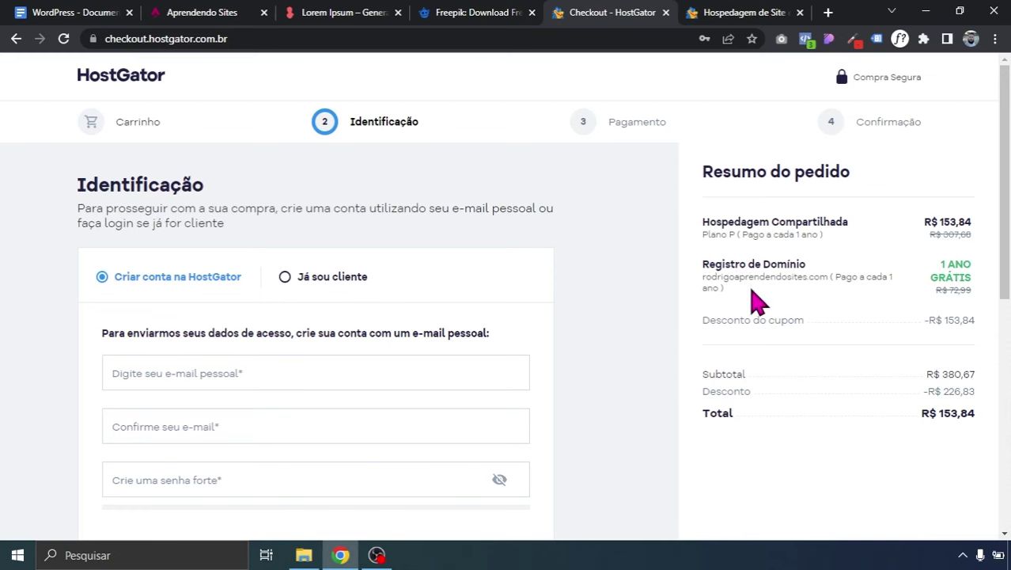
scroll(942, 245, down, 2)
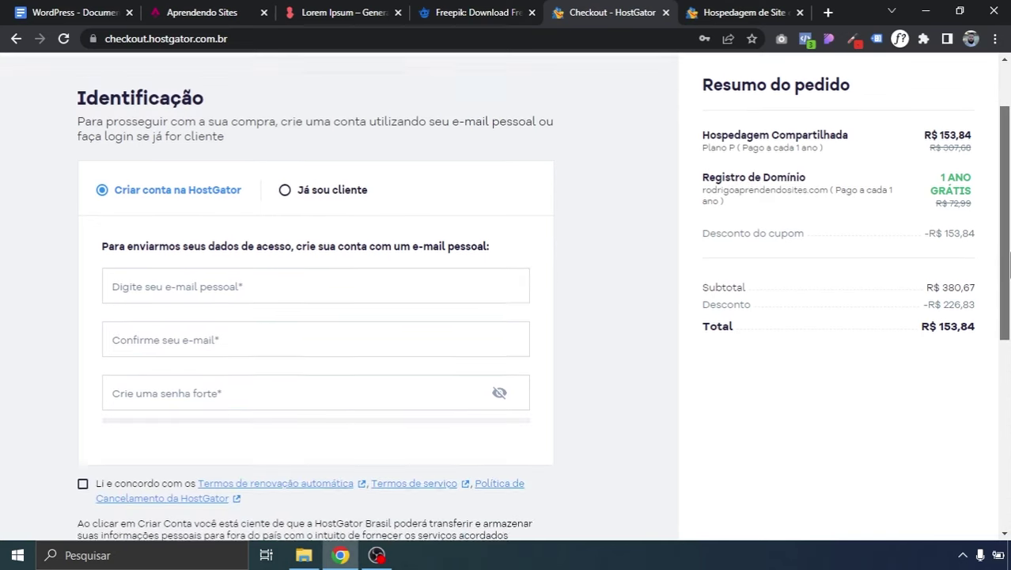
scroll(1009, 273, up, 2)
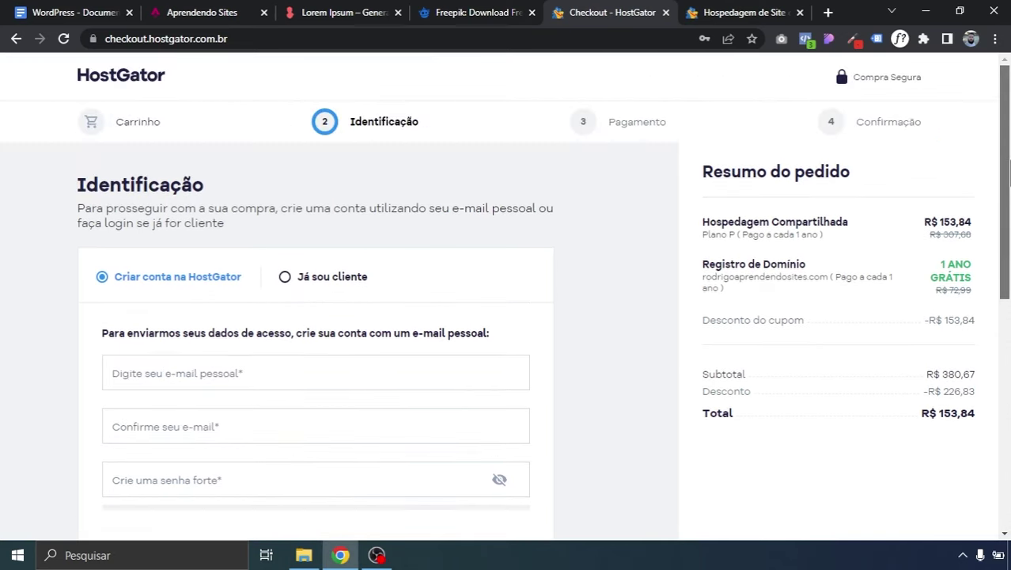
- Open the Portal do Cliente from the HostGator home page and log in with the prefilled credentials, passing the reCAPTCHA
click(761, 12)
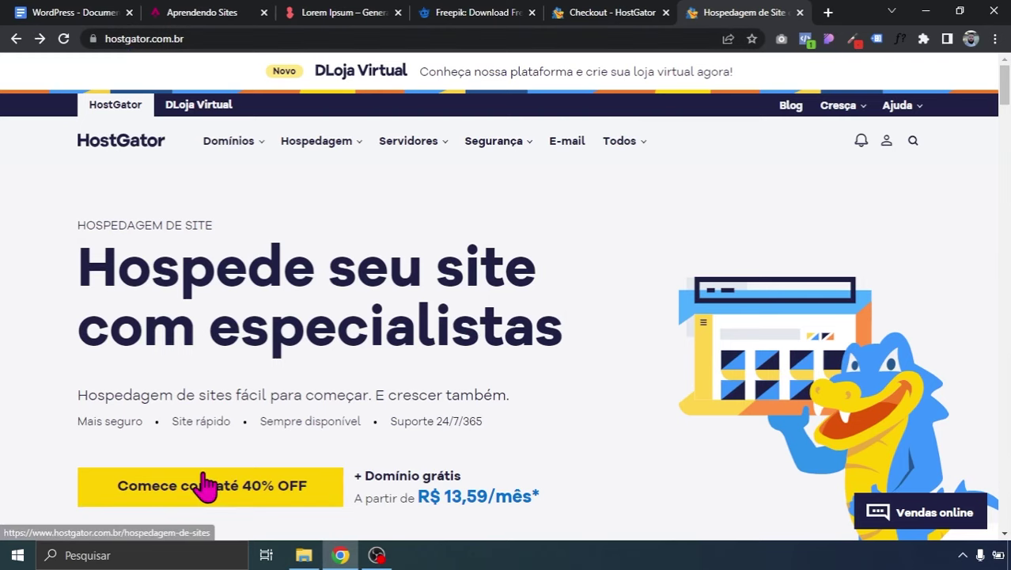
click(630, 12)
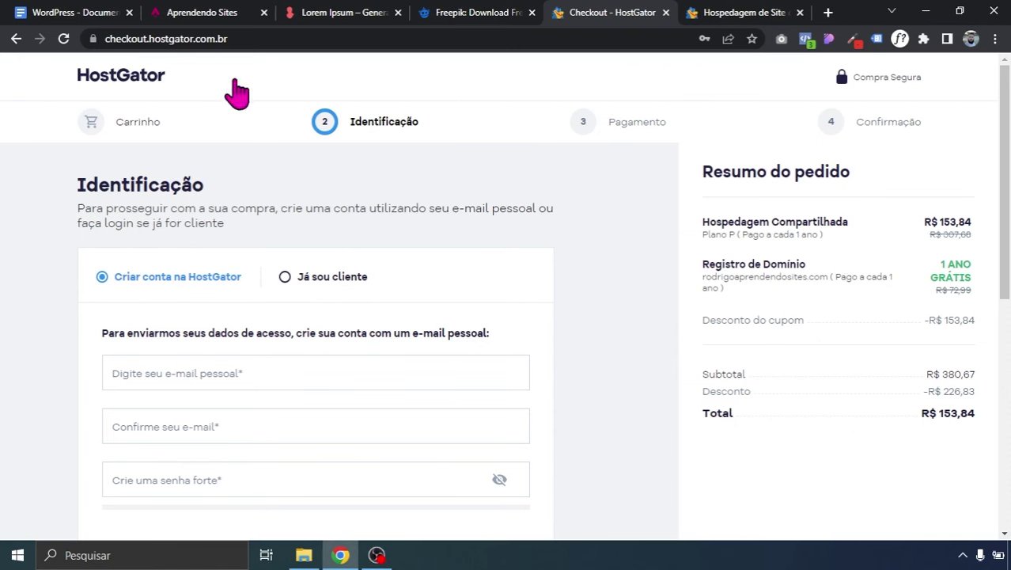
click(744, 12)
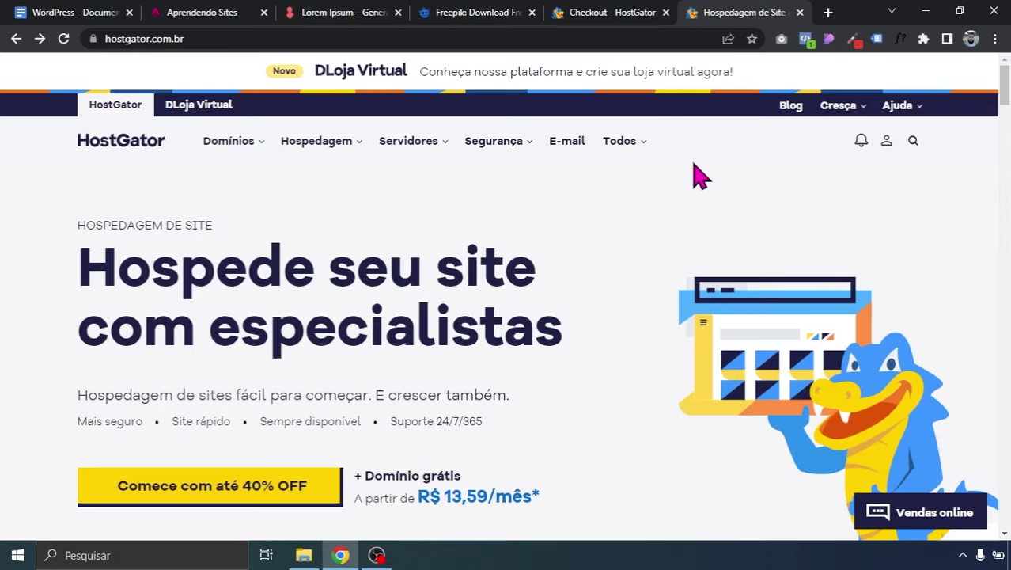
click(885, 147)
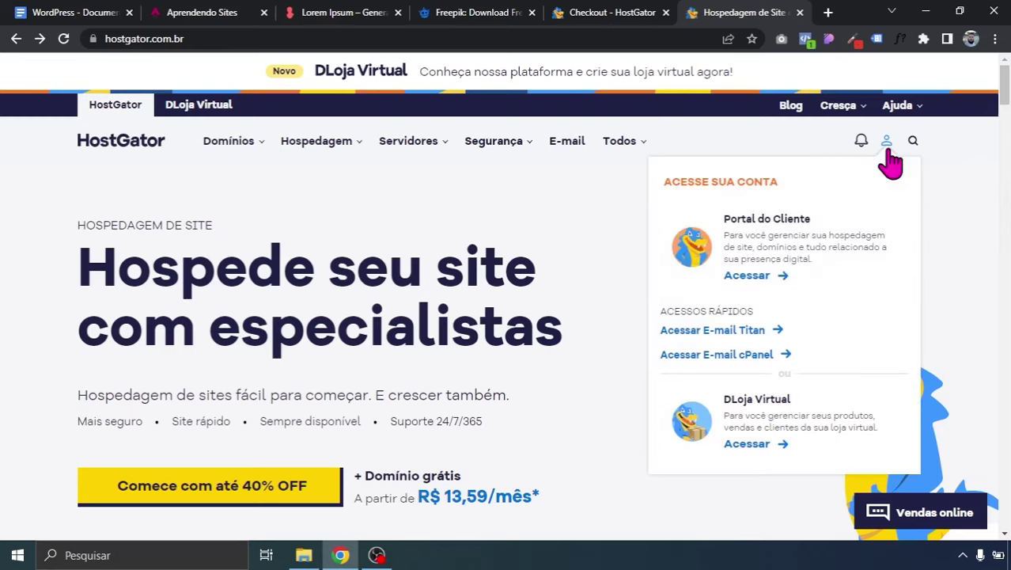
click(757, 278)
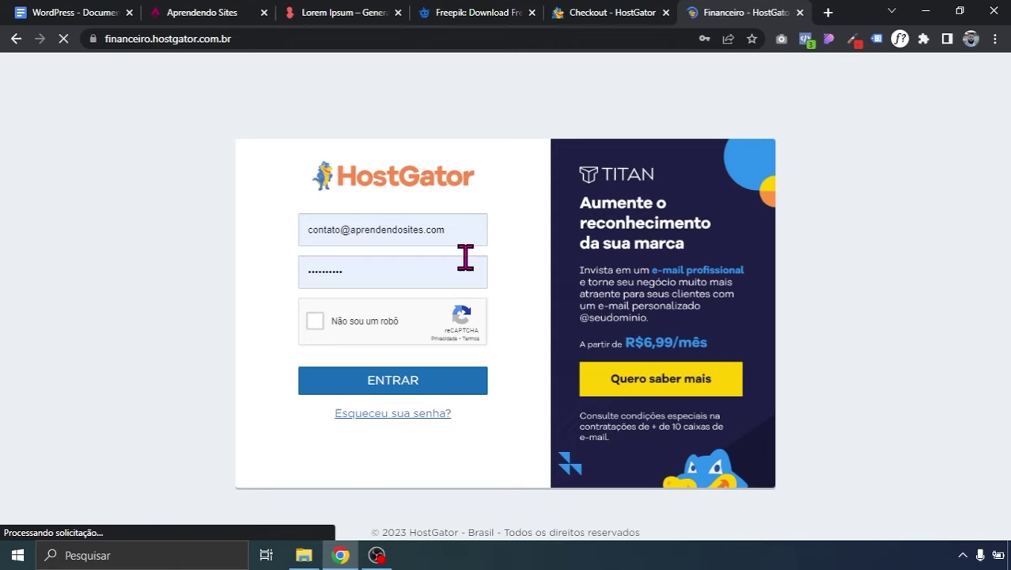
click(315, 321)
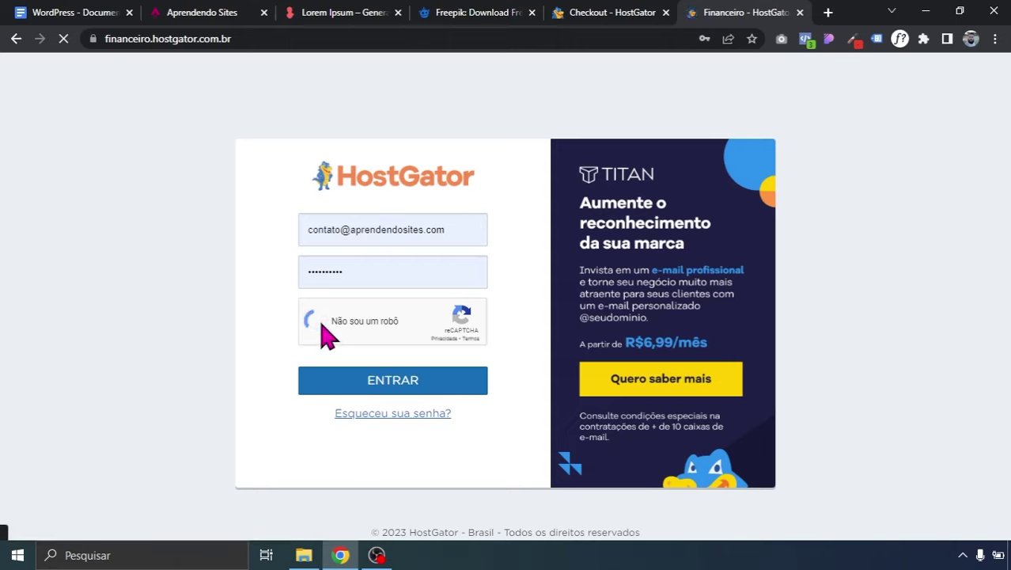
click(428, 385)
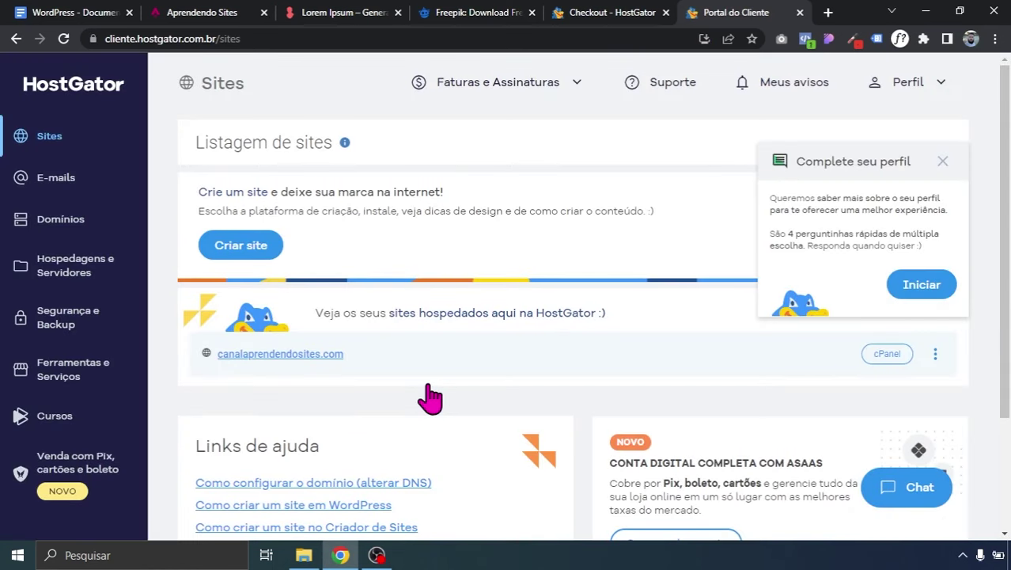
- Open the cPanel of canalaprendendosites.com from the site list and go to WordPress in the Softaculous Apps Installer
click(942, 163)
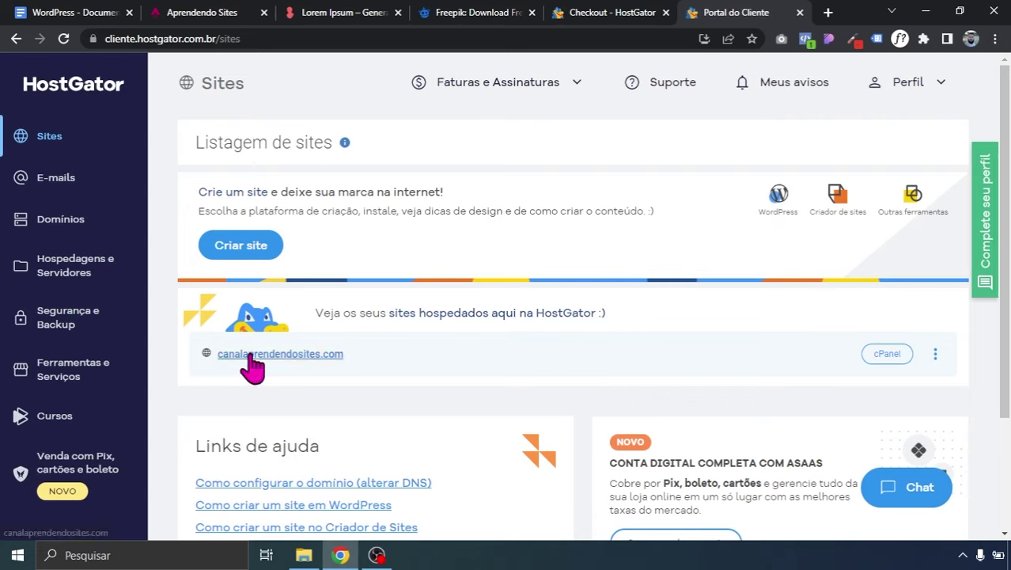
click(882, 357)
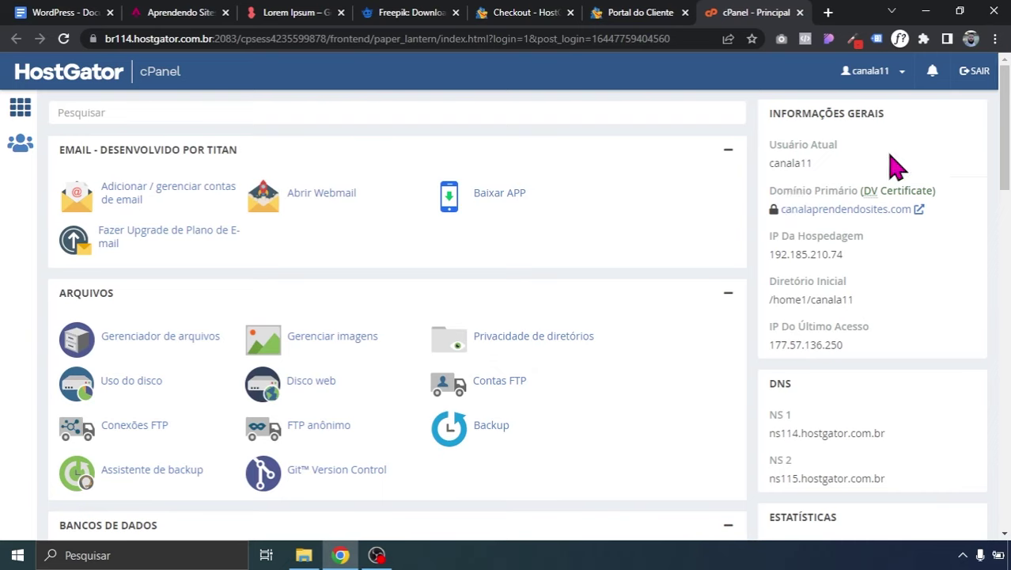
drag(1006, 133, 1007, 467)
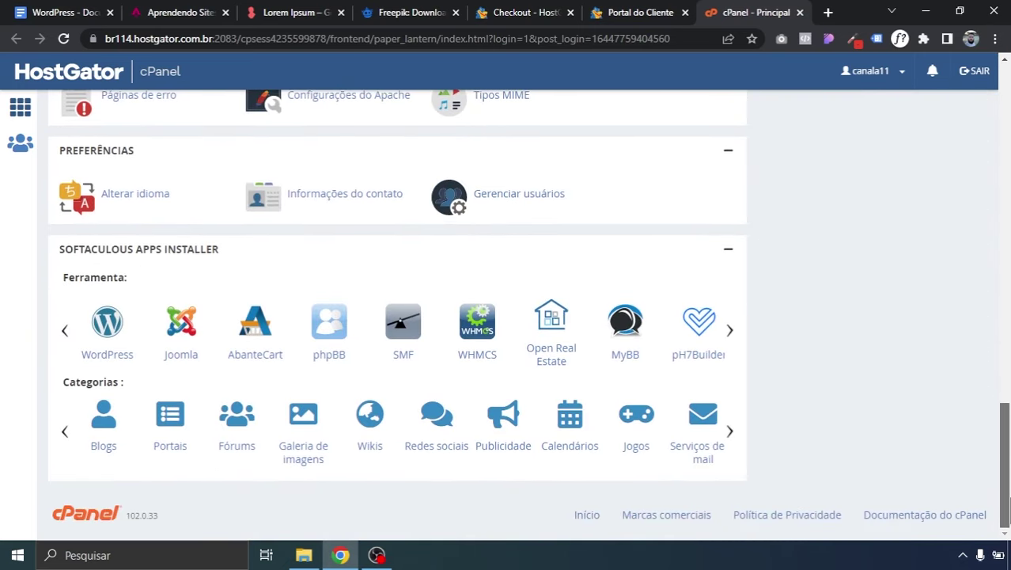
click(107, 342)
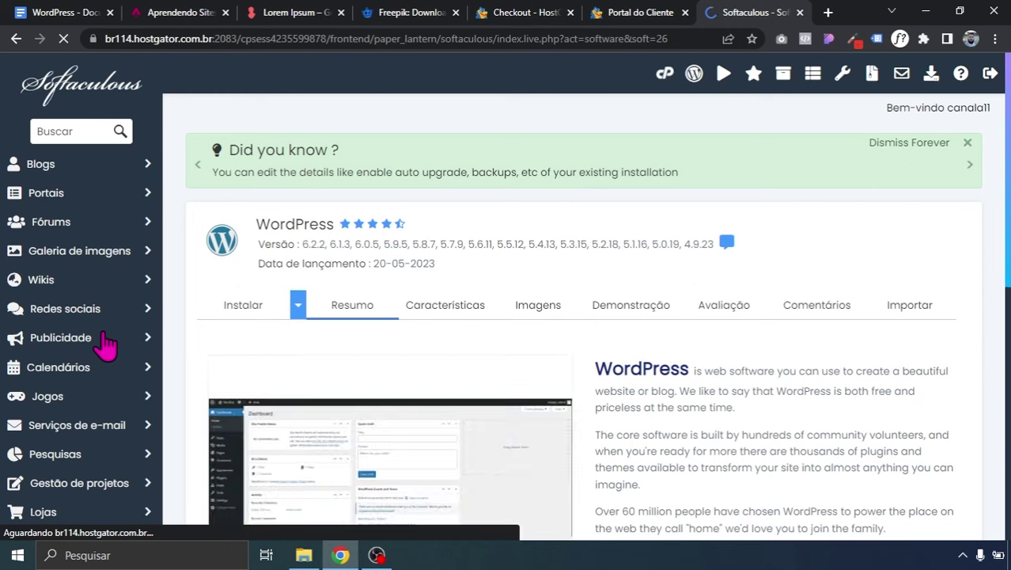
- Start a WordPress installation from its Softaculous overview page and select version 6.2.2
scroll(1005, 237, down, 3)
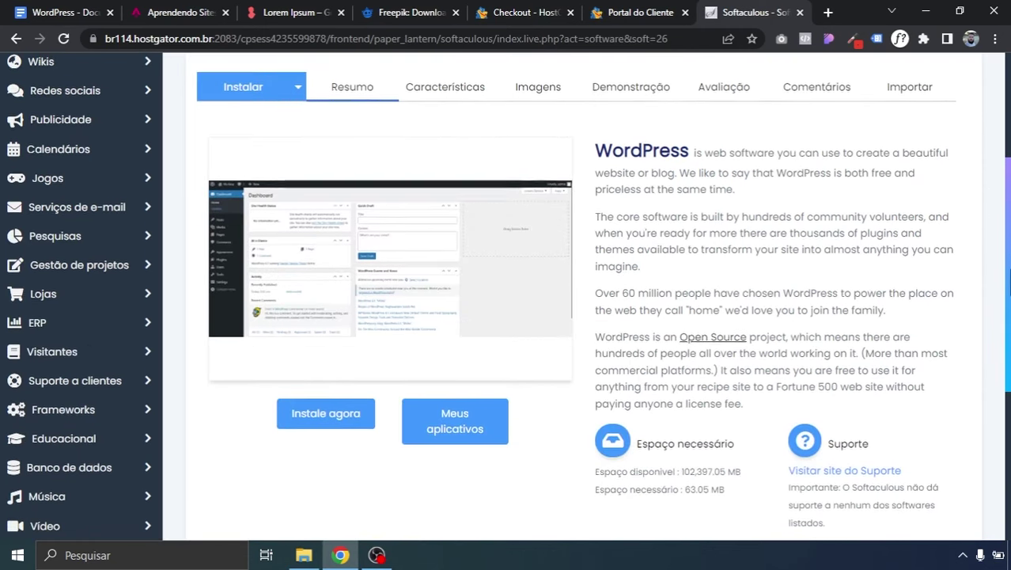
click(309, 369)
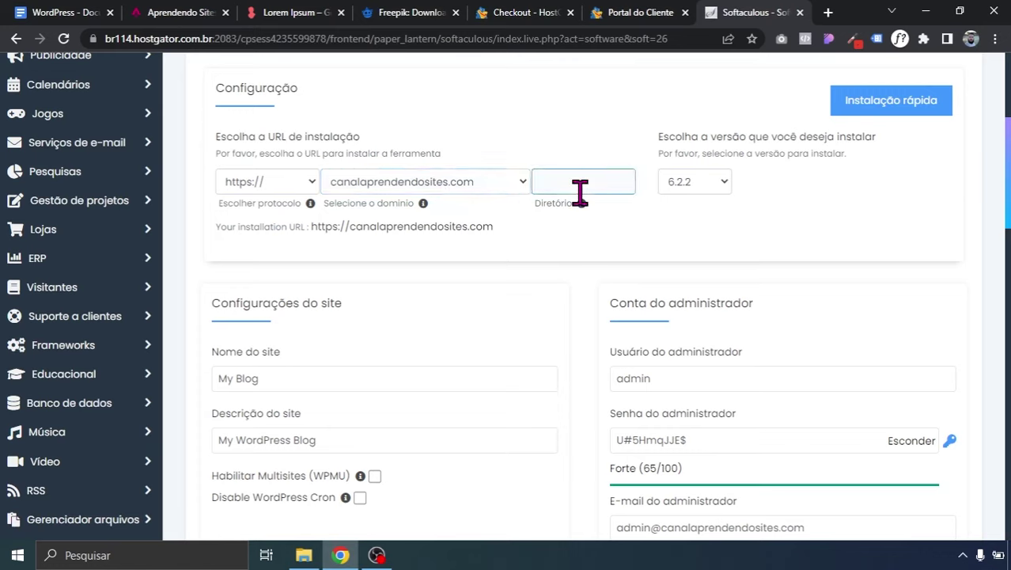
click(717, 185)
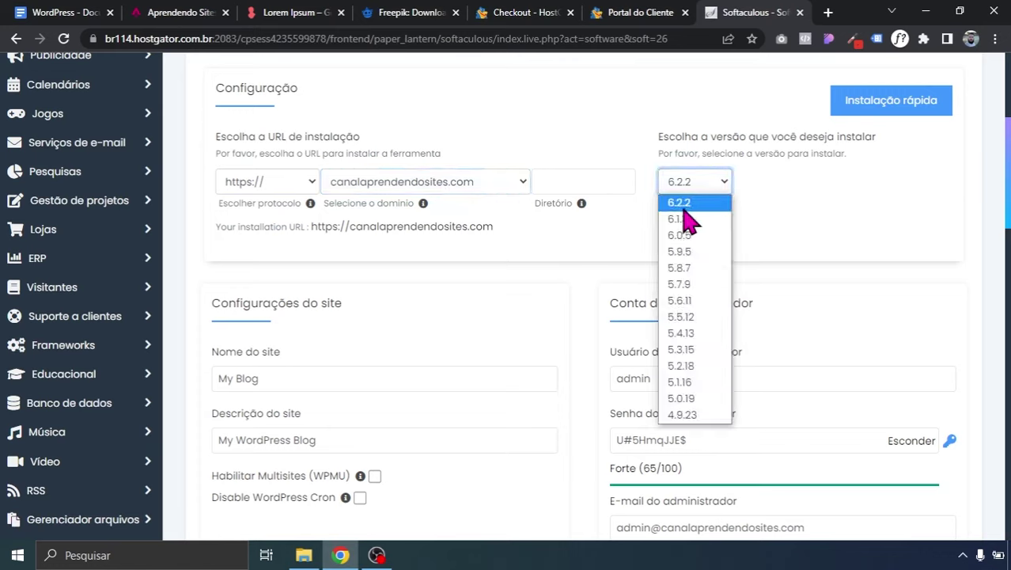
click(683, 205)
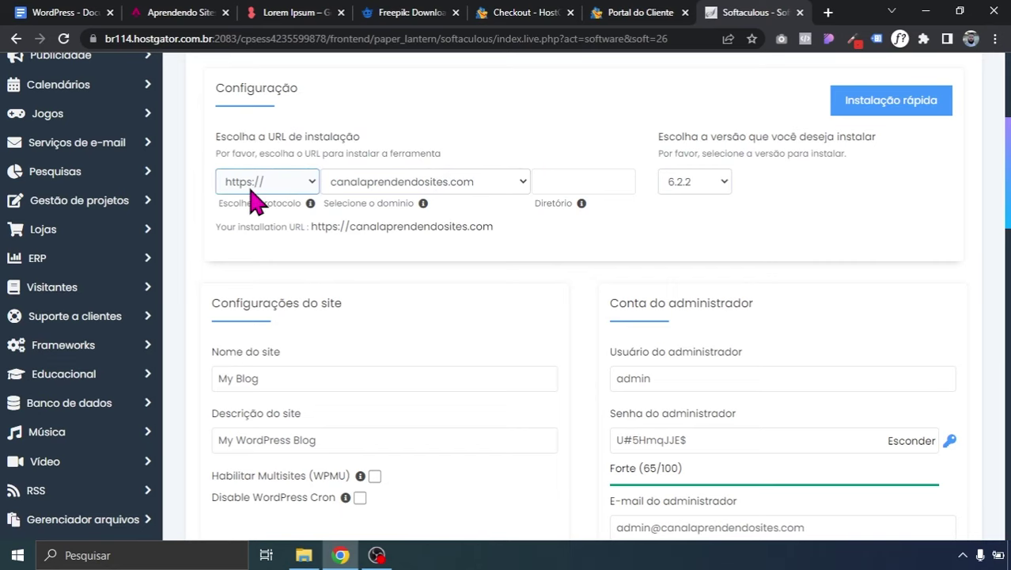
- Review the site name and site description fields in the WordPress installation form
scroll(1005, 198, down, 2)
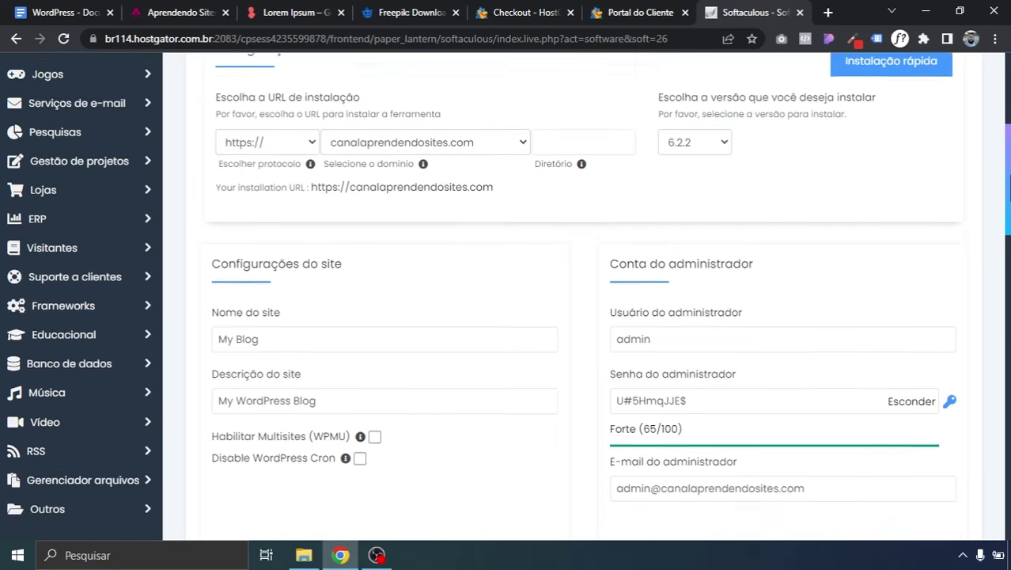
click(270, 264)
click(273, 209)
drag(273, 208, 203, 226)
click(278, 211)
drag(353, 280, 194, 278)
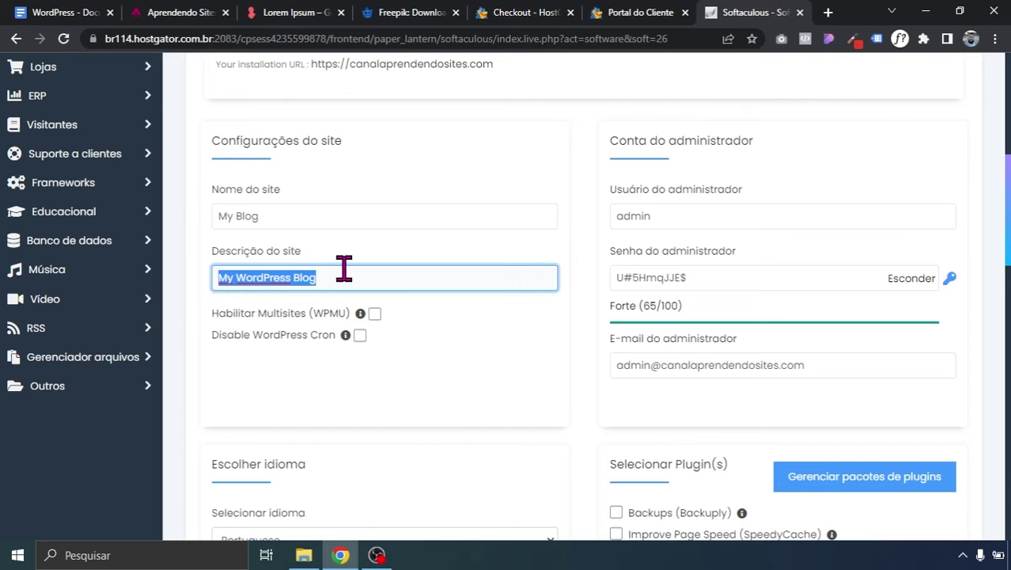
- Review the administrator's username and e-mail fields, and mask the administrator password
scroll(344, 269, down, 1)
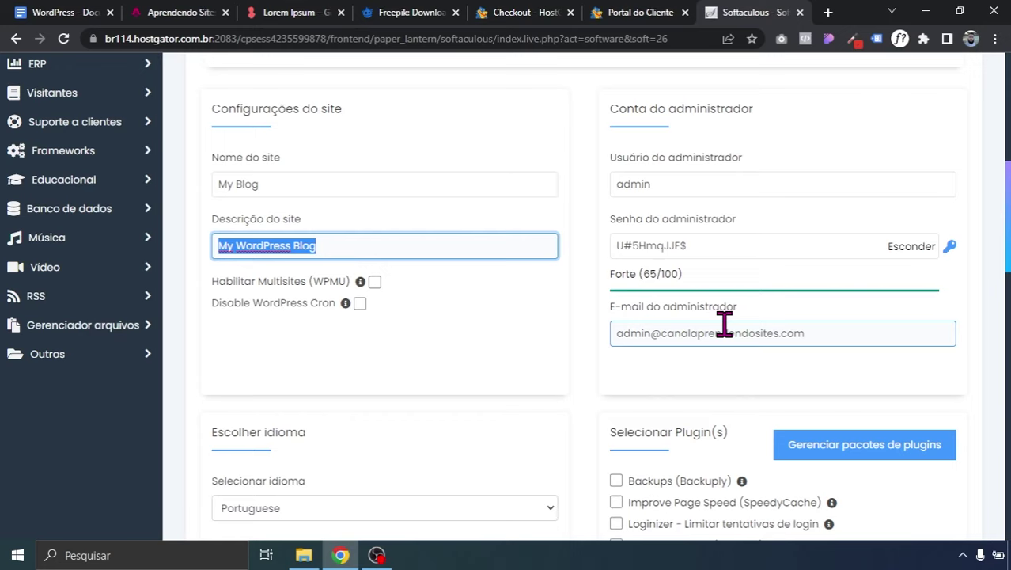
click(673, 184)
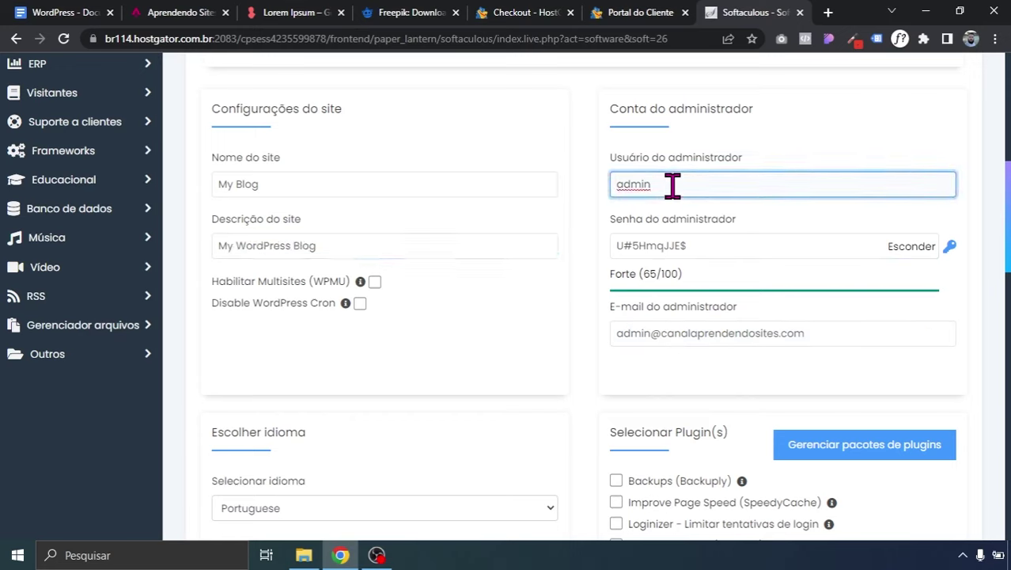
drag(664, 185, 611, 188)
click(912, 252)
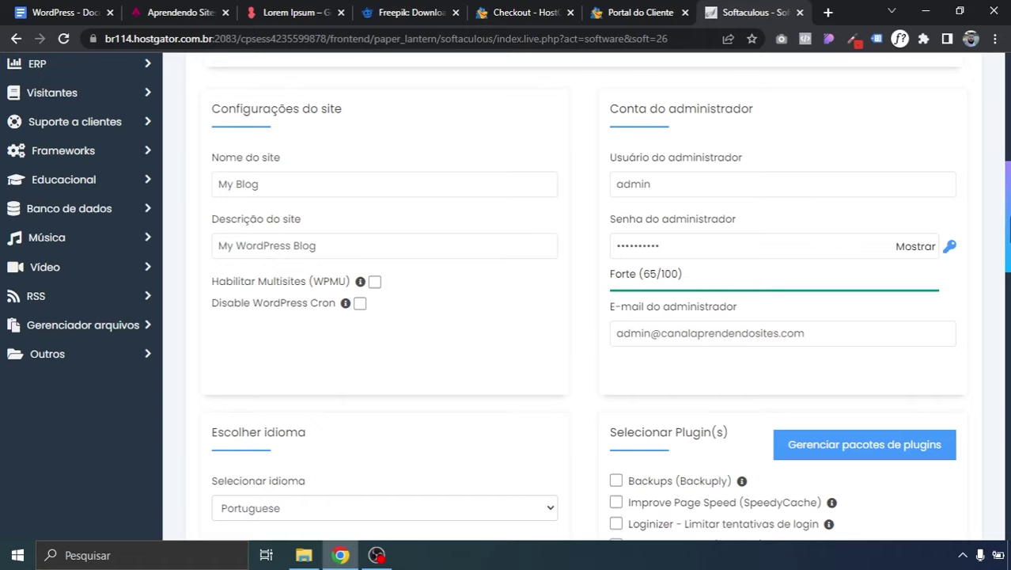
scroll(712, 238, down, 2)
click(690, 206)
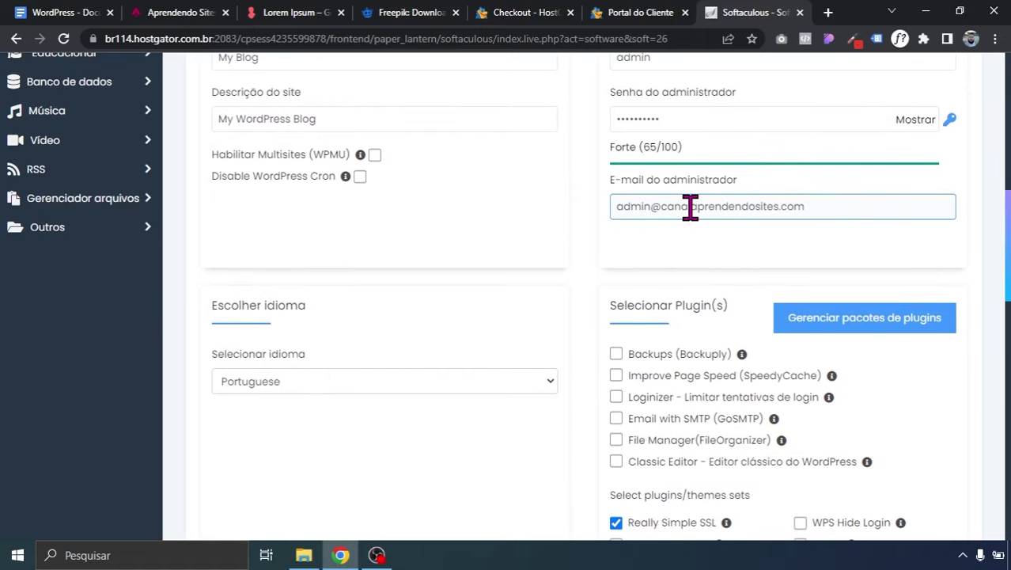
triple_click(690, 207)
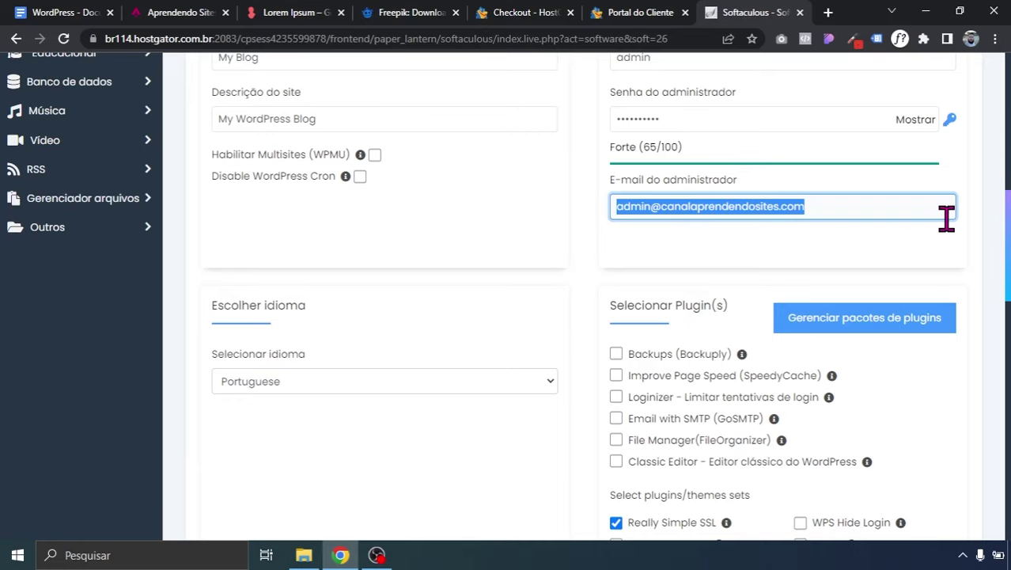
- Set the WordPress installation language to Portuguese - BR
scroll(599, 237, down, 2)
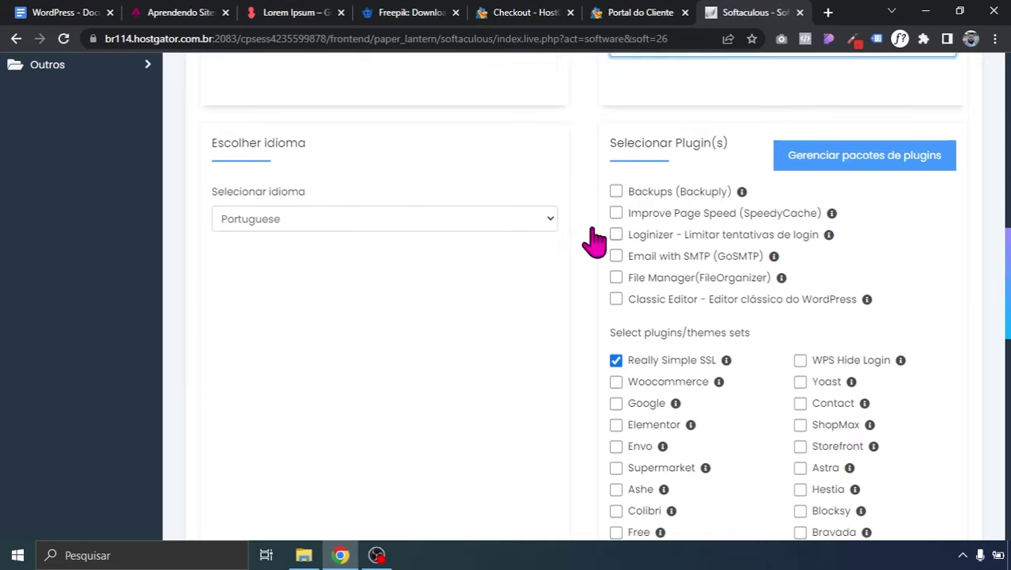
click(524, 221)
mouse_move(562, 317)
mouse_down()
mouse_move(565, 384)
mouse_move(563, 332)
mouse_up()
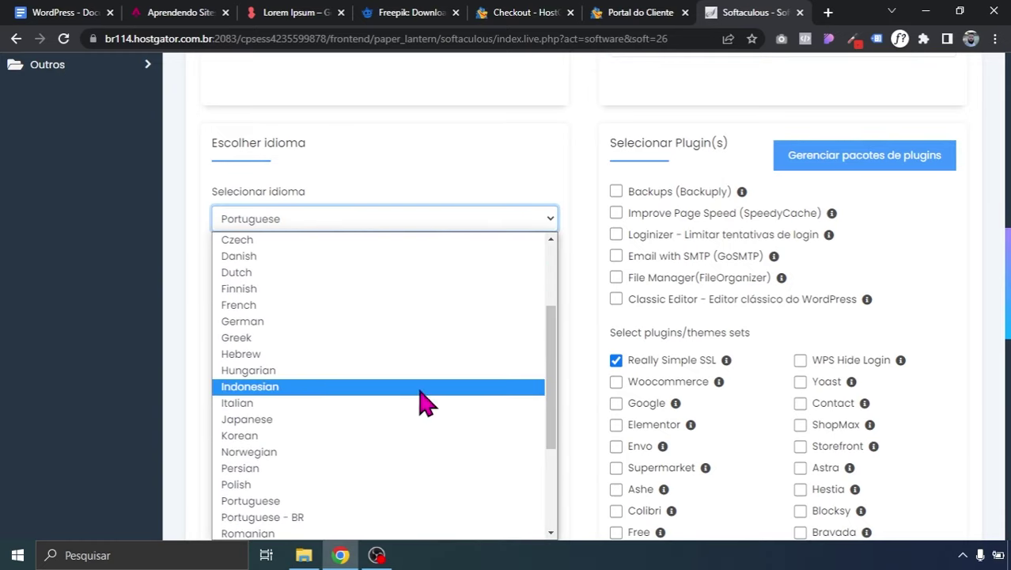
click(309, 517)
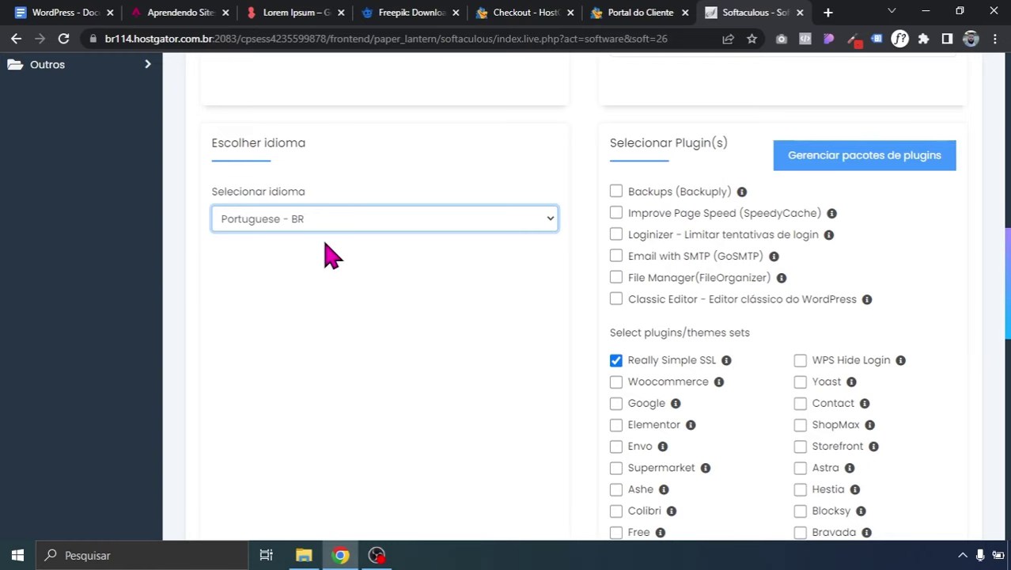
- Exclude the Really Simple SSL plugin from the plugins/themes sets and run the WordPress installation
scroll(586, 301, down, 1)
scroll(684, 255, down, 1)
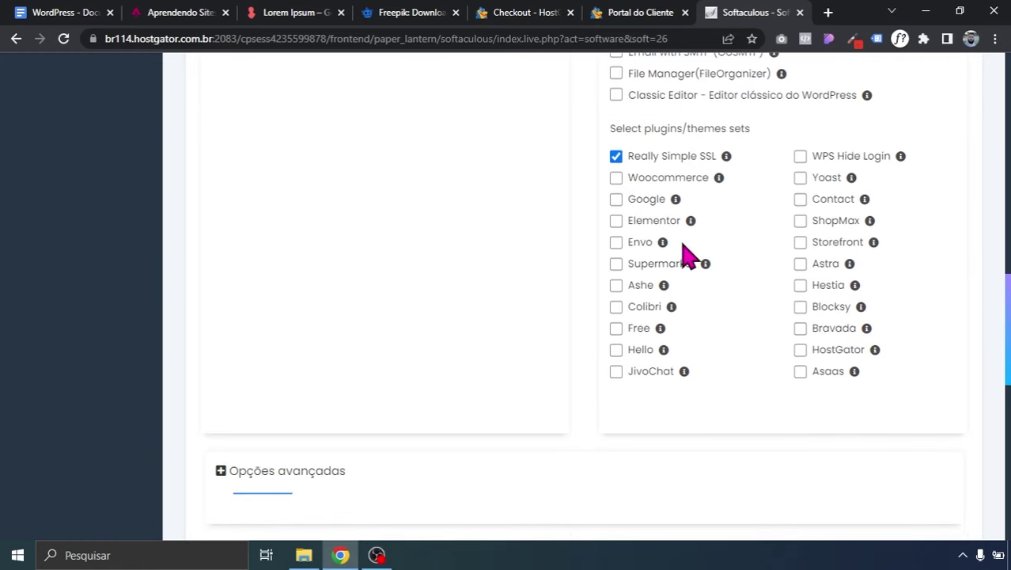
click(617, 156)
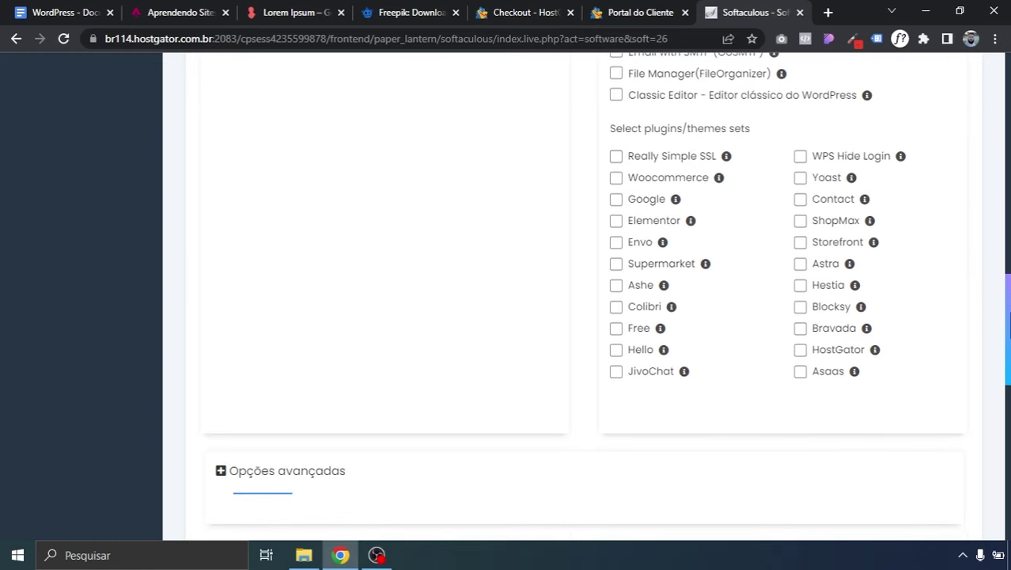
scroll(772, 408, up, 3)
drag(1009, 273, 1009, 475)
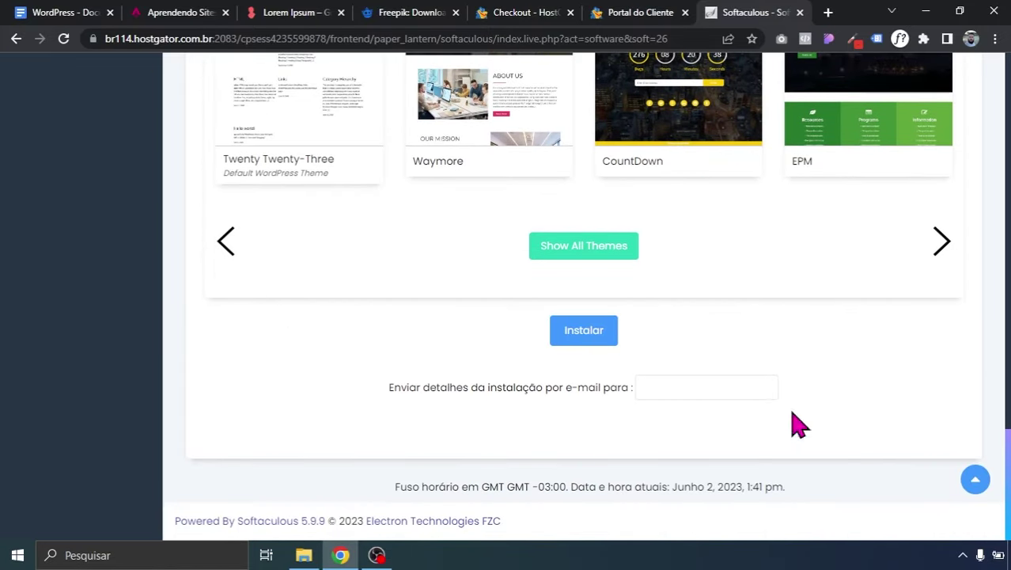
click(593, 340)
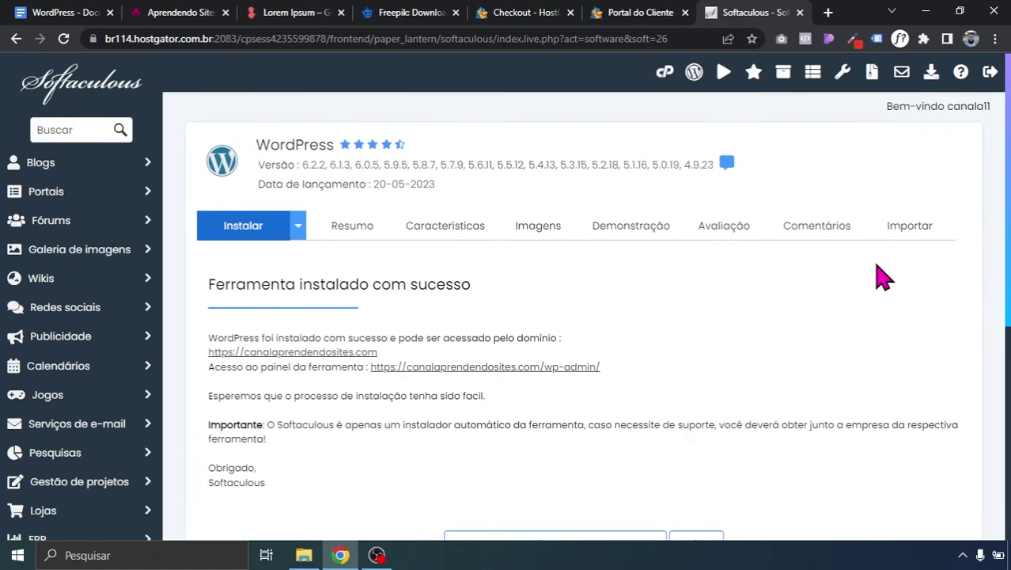
- Open the new site's WordPress dashboard through the wp-admin address on the installation result page
drag(1009, 255, 1009, 273)
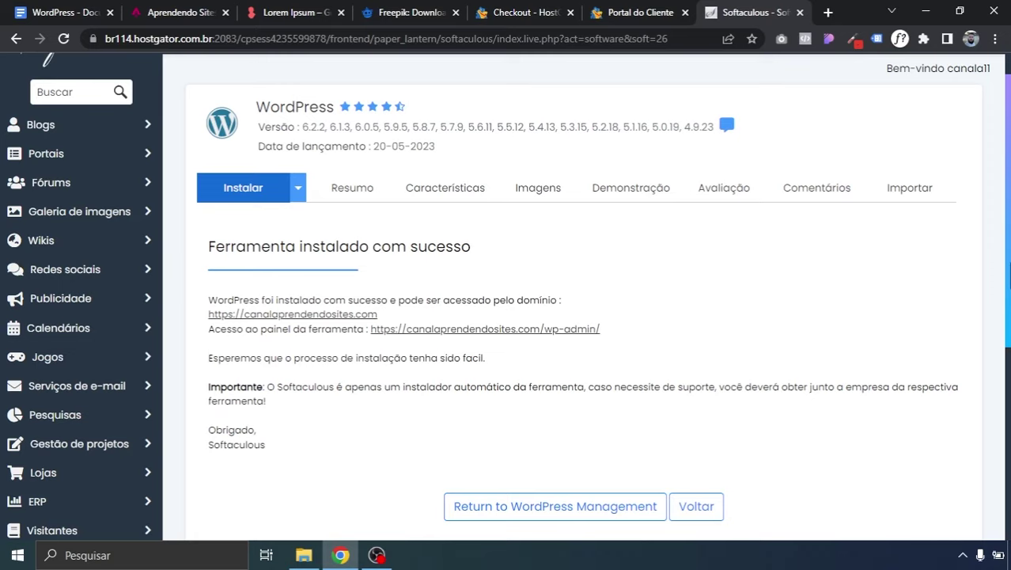
scroll(755, 291, down, 1)
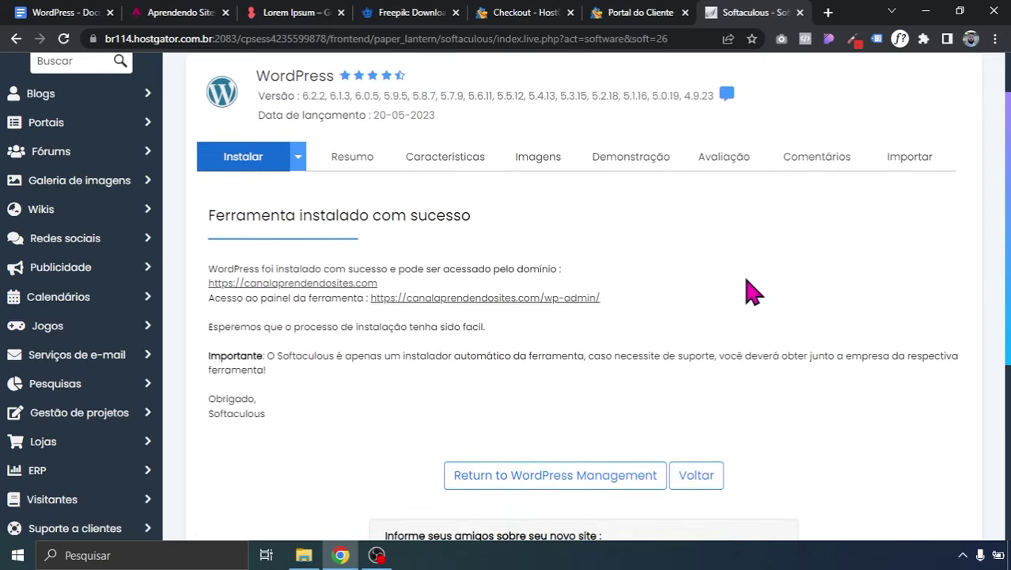
click(421, 301)
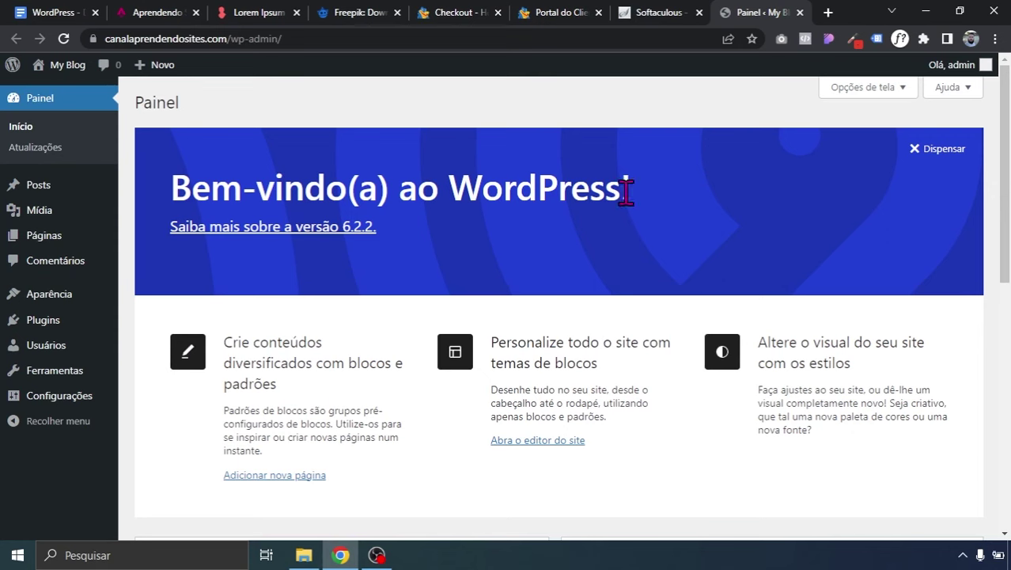
- Revisit the Softaculous result page to review the wp-admin access address, and return to the WordPress dashboard
click(641, 13)
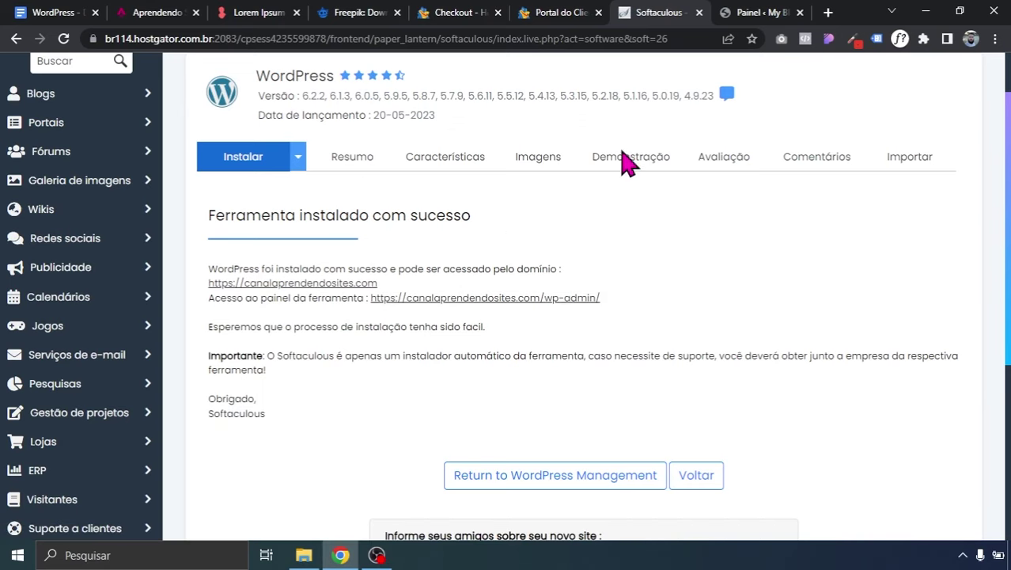
click(548, 45)
click(648, 276)
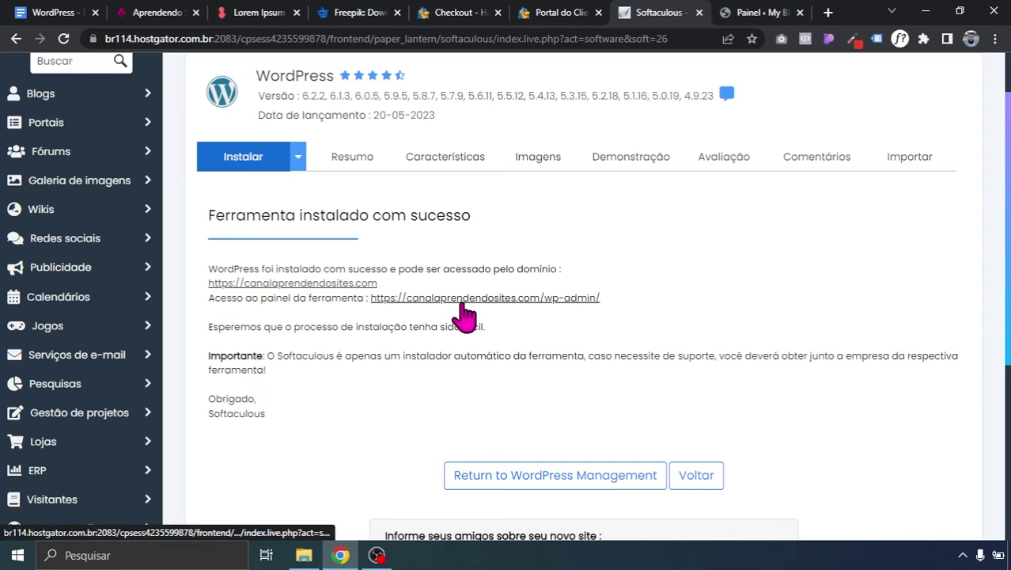
click(756, 14)
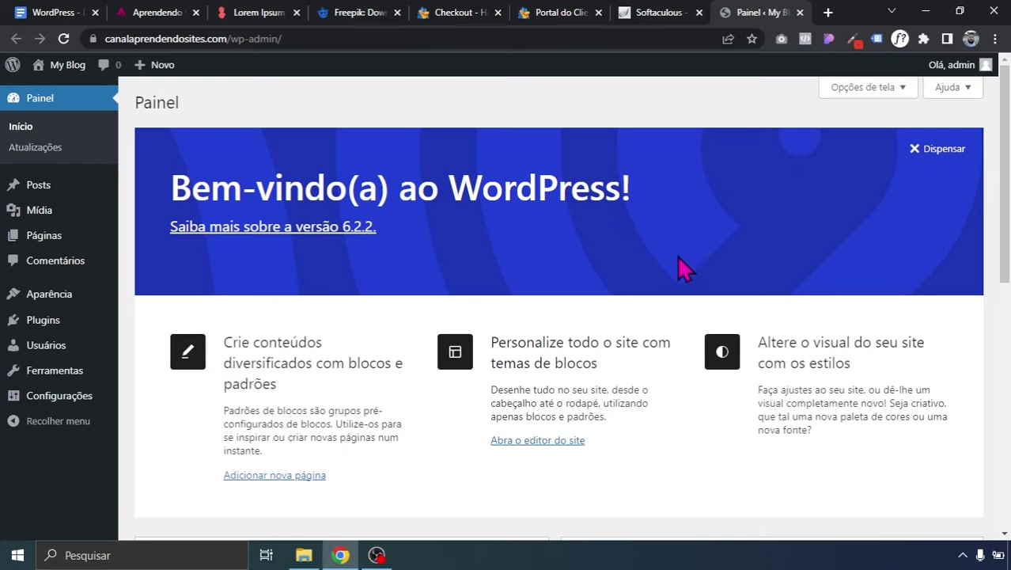
- Close the Checkout, Portal do Cliente, Softaculous and Freepik pages, keeping the WordPress dashboard open
click(497, 13)
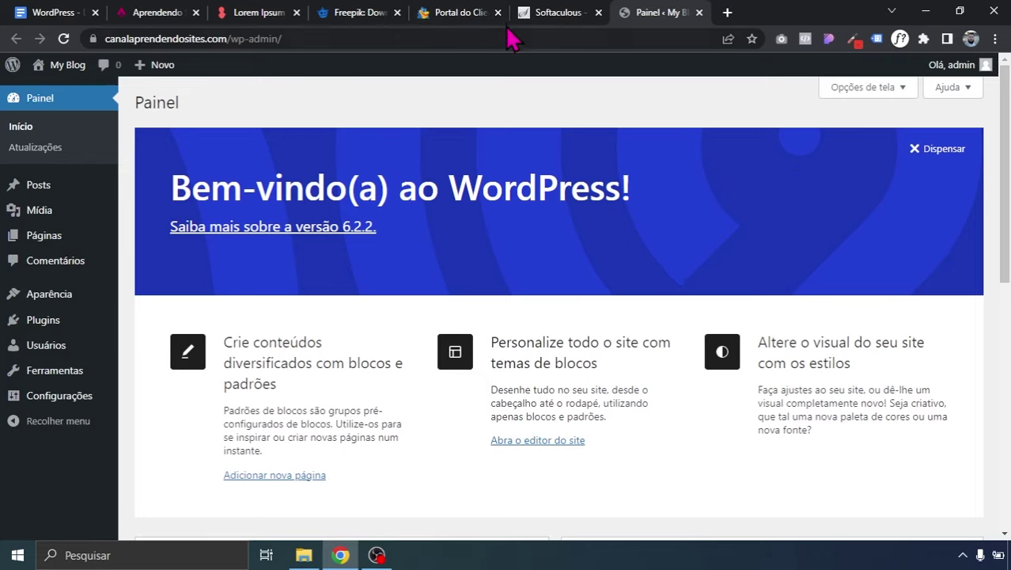
click(497, 12)
click(498, 13)
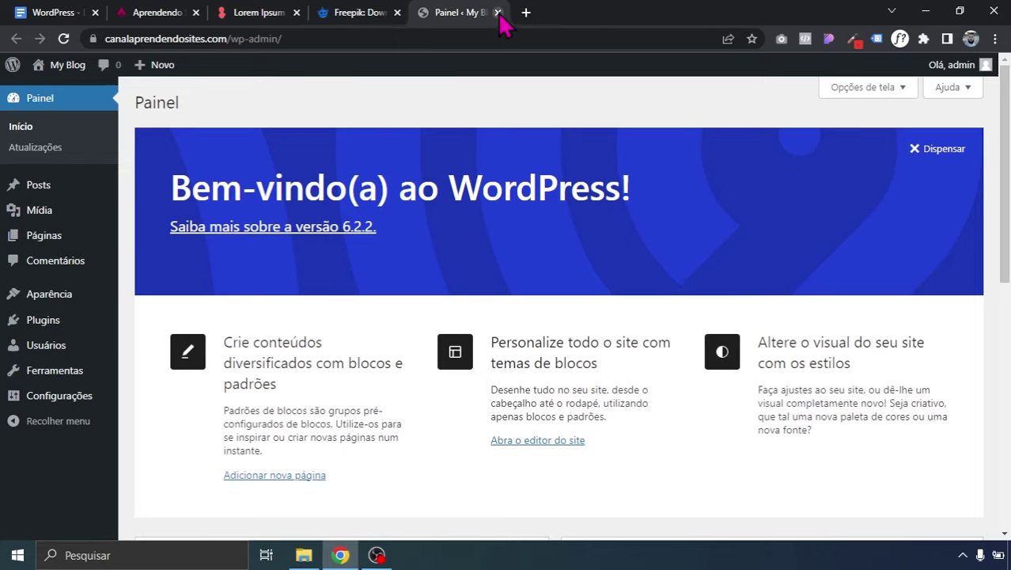
click(258, 13)
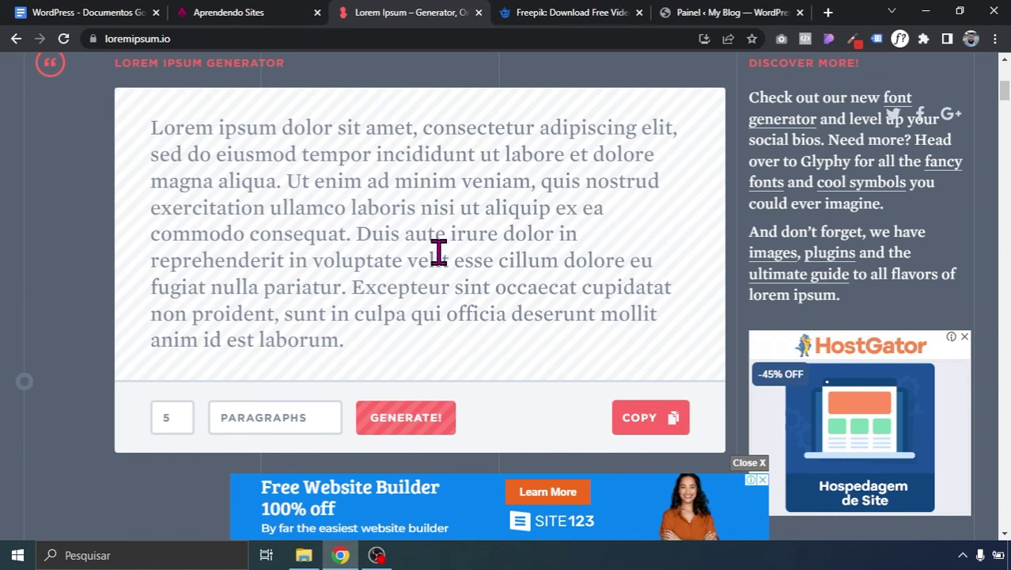
click(589, 13)
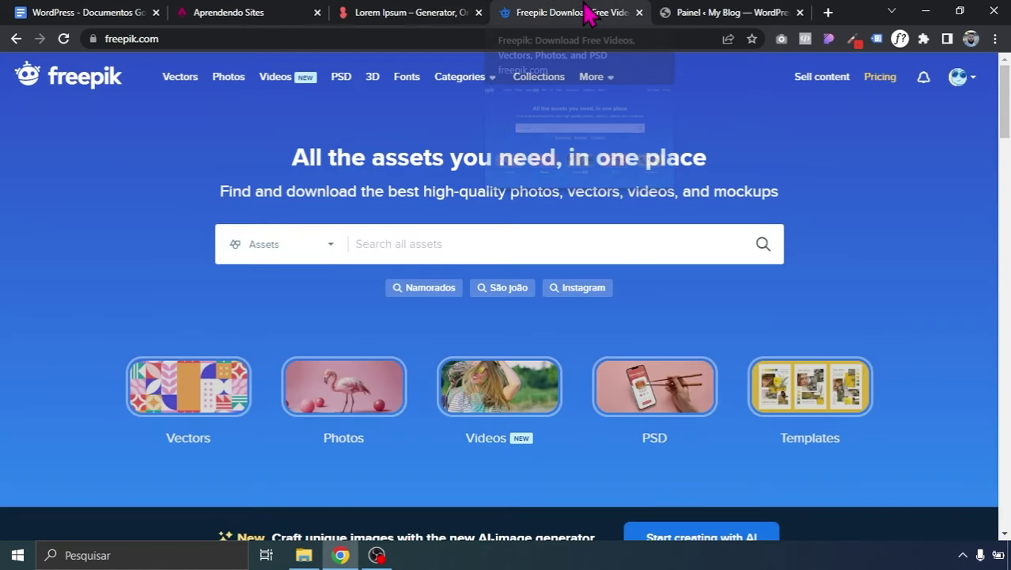
click(639, 12)
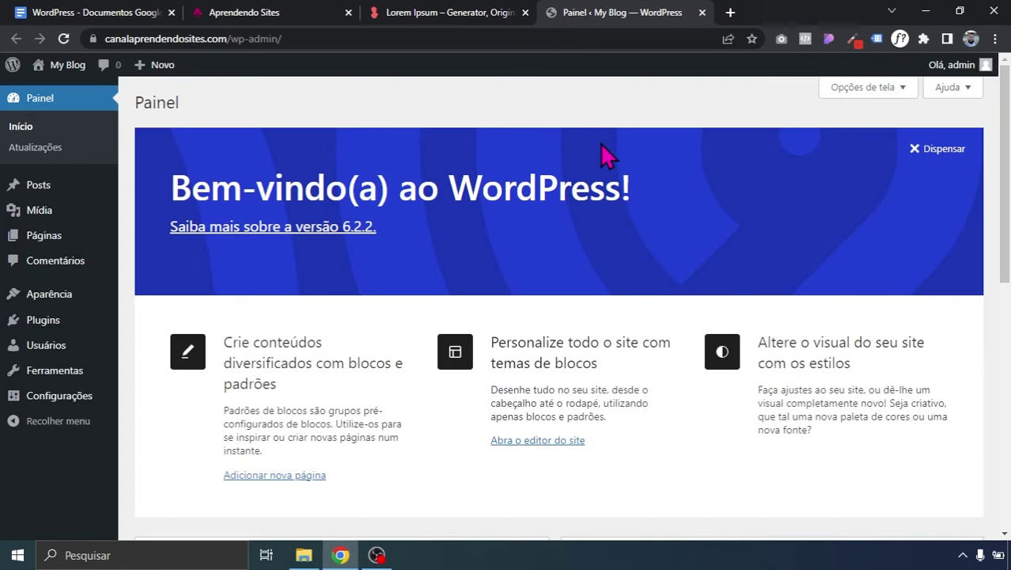
- Look through the Elementor template pack page linked from Aprendendo Sites, and close both Aprendendo Sites pages
click(307, 13)
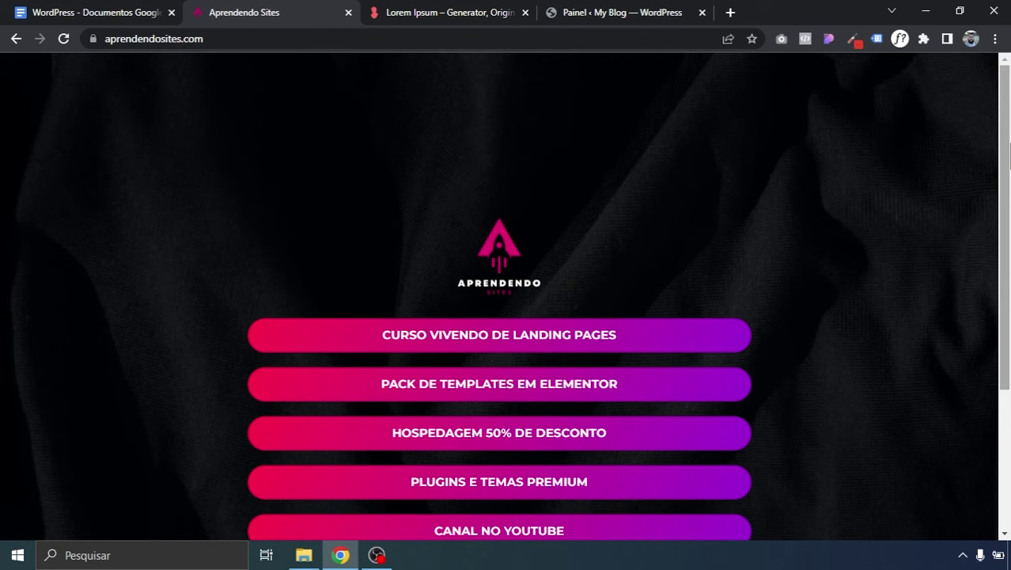
scroll(283, 294, down, 3)
scroll(282, 294, up, 3)
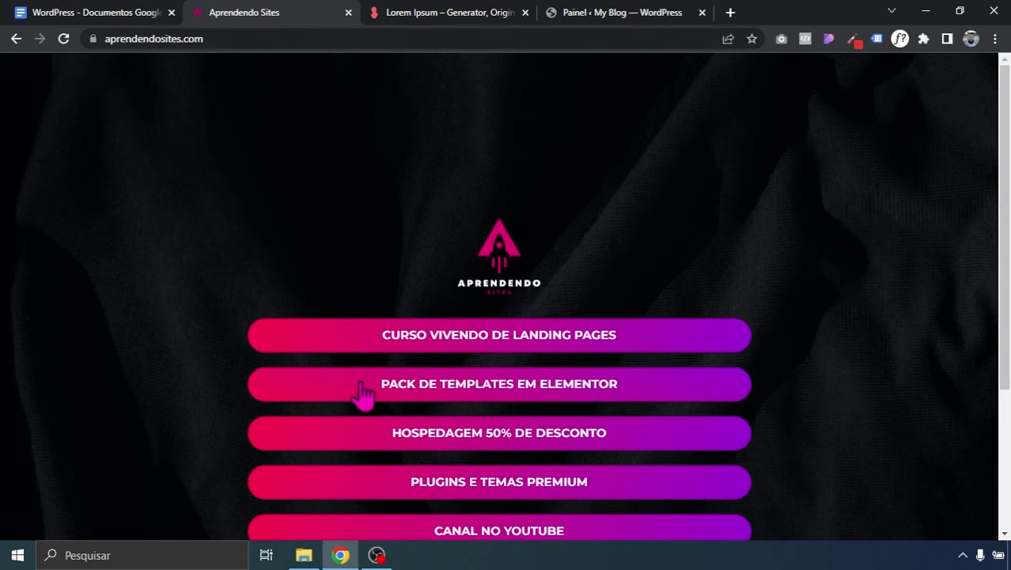
click(491, 385)
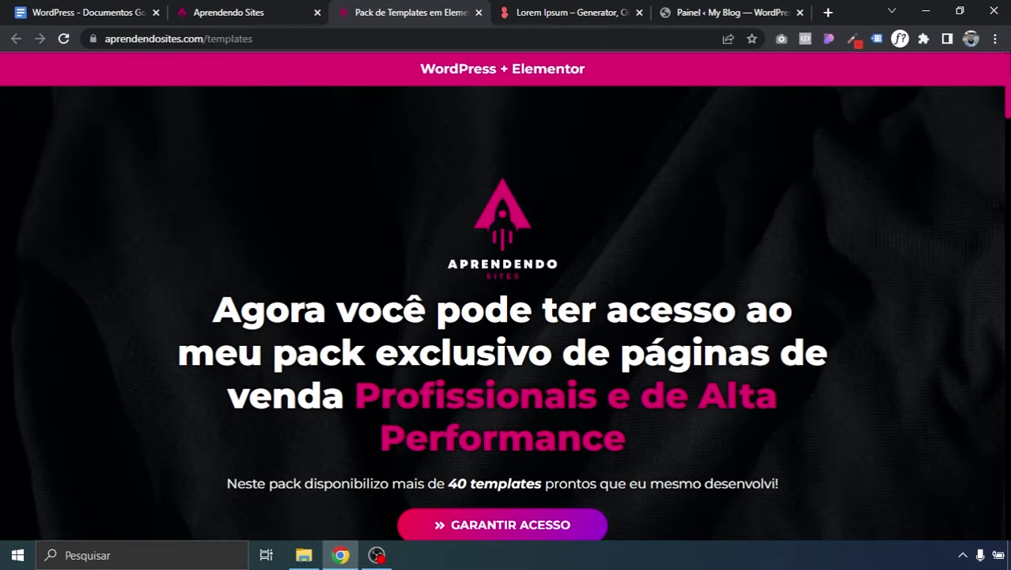
scroll(331, 358, down, 10)
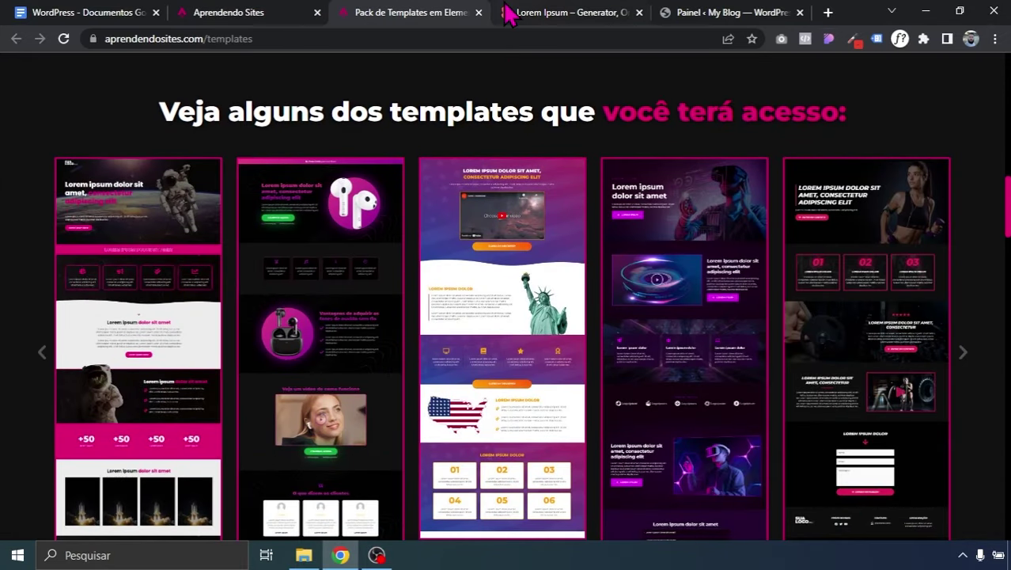
click(478, 12)
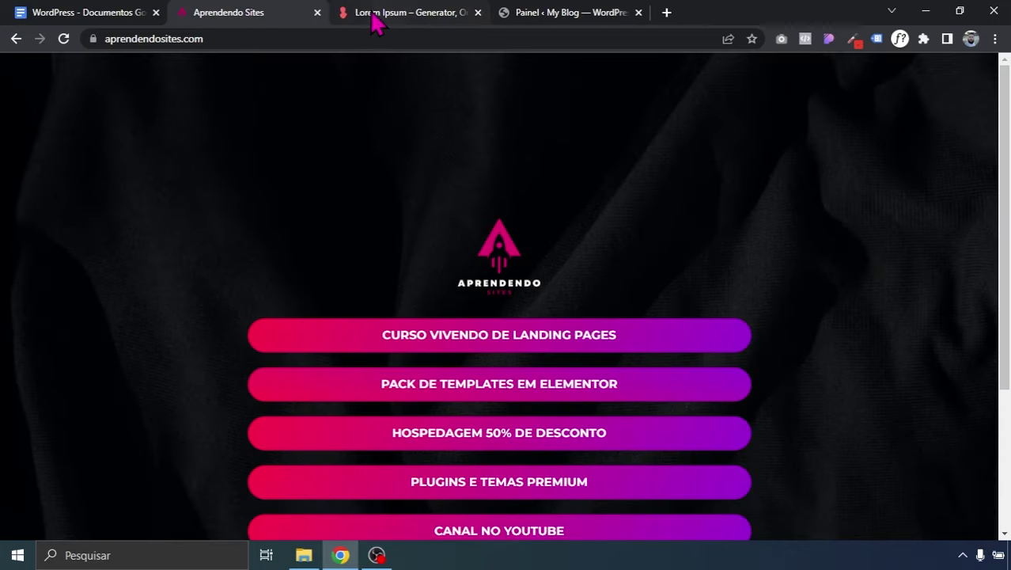
click(318, 13)
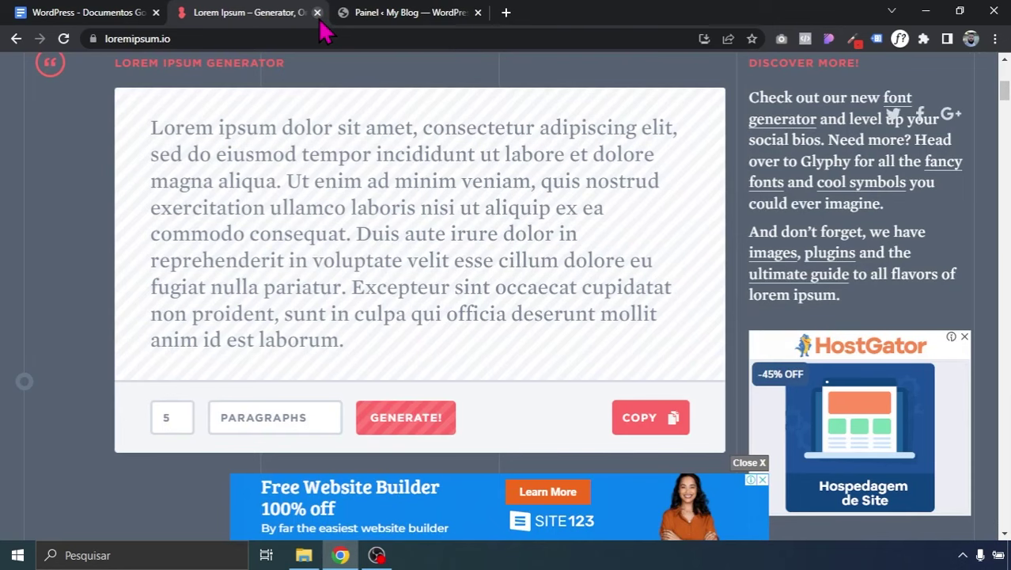
- Close the Google Docs notes document and return to the WordPress dashboard
click(130, 14)
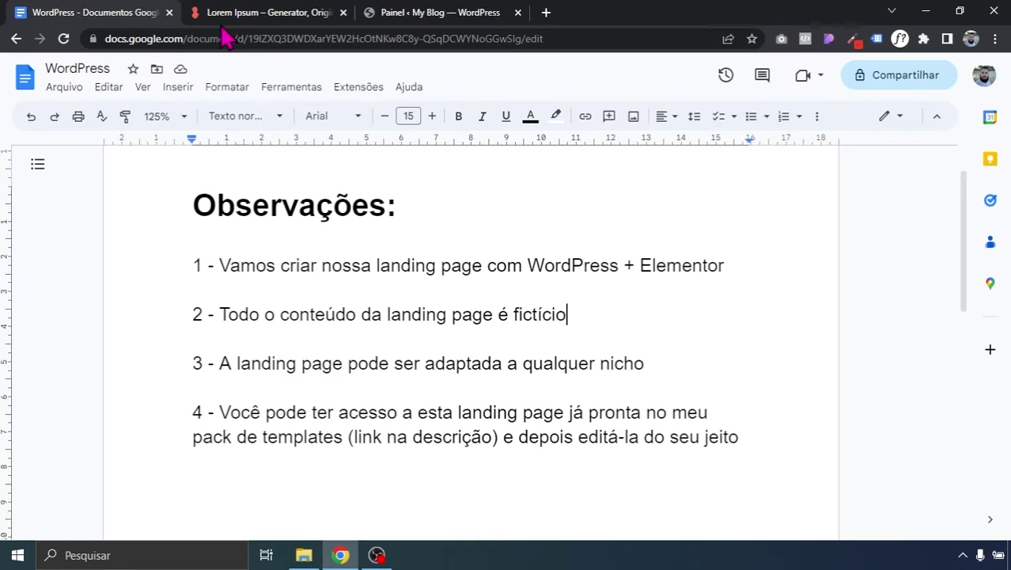
click(172, 12)
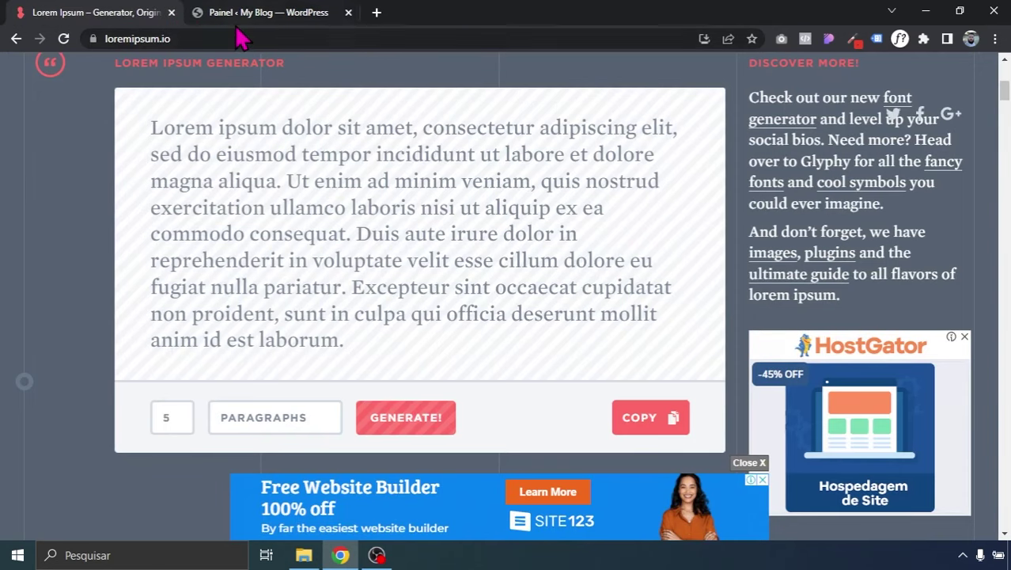
click(278, 13)
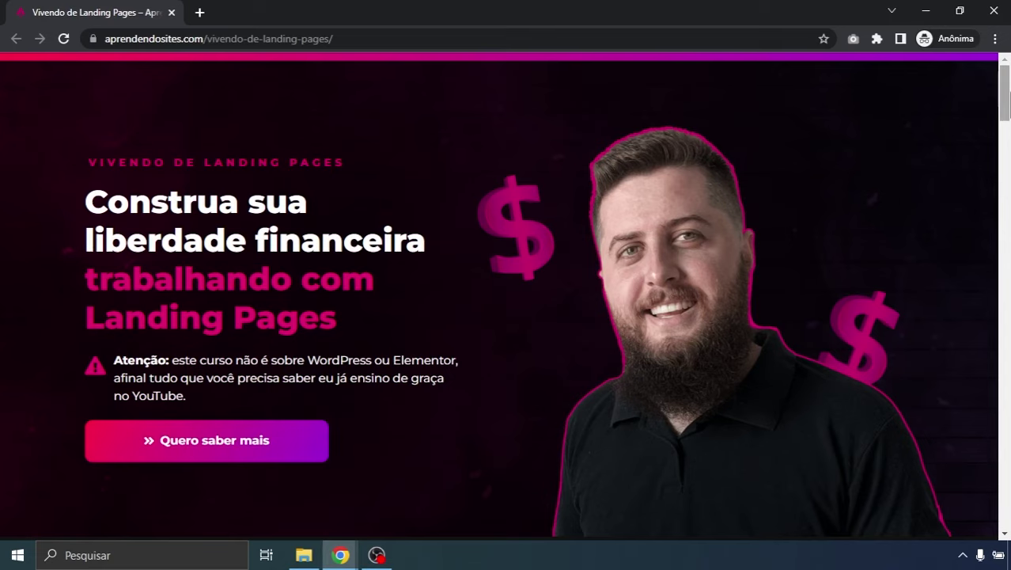
- Look through the Vivendo de Landing Pages course page, covering how it works, the module list and the notice section
drag(1007, 94, 1007, 158)
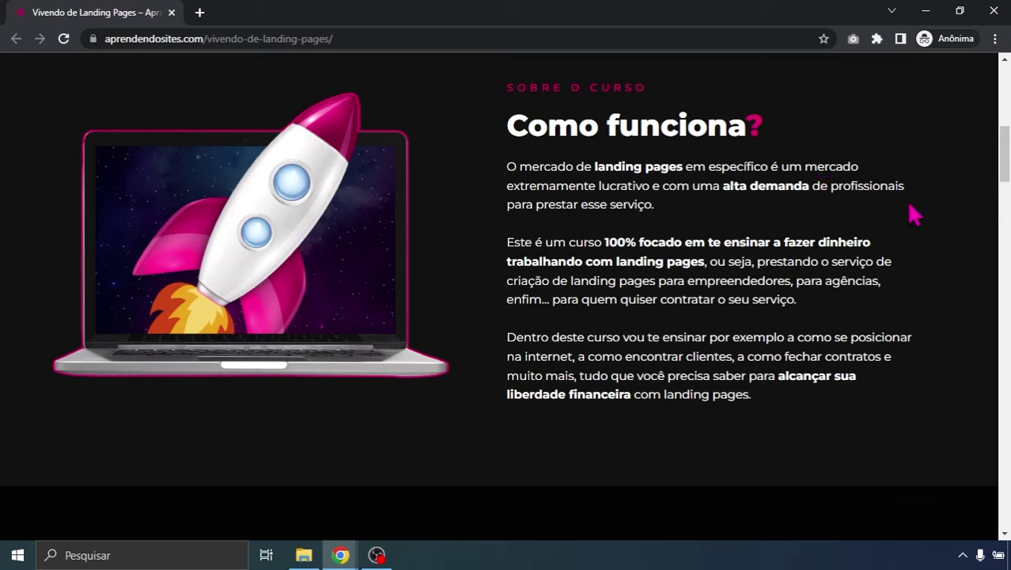
drag(1005, 170, 1005, 239)
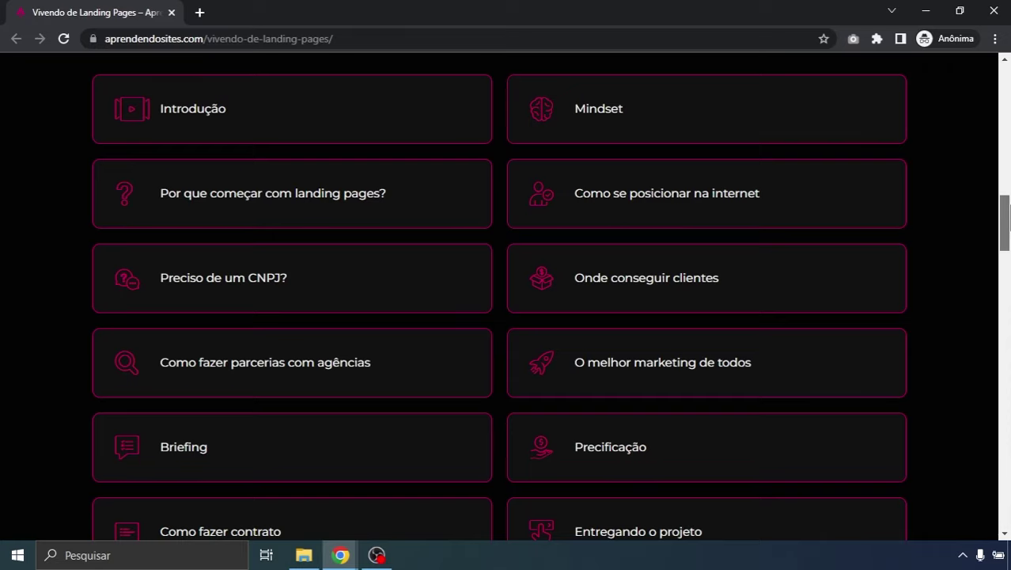
drag(1007, 221, 1007, 261)
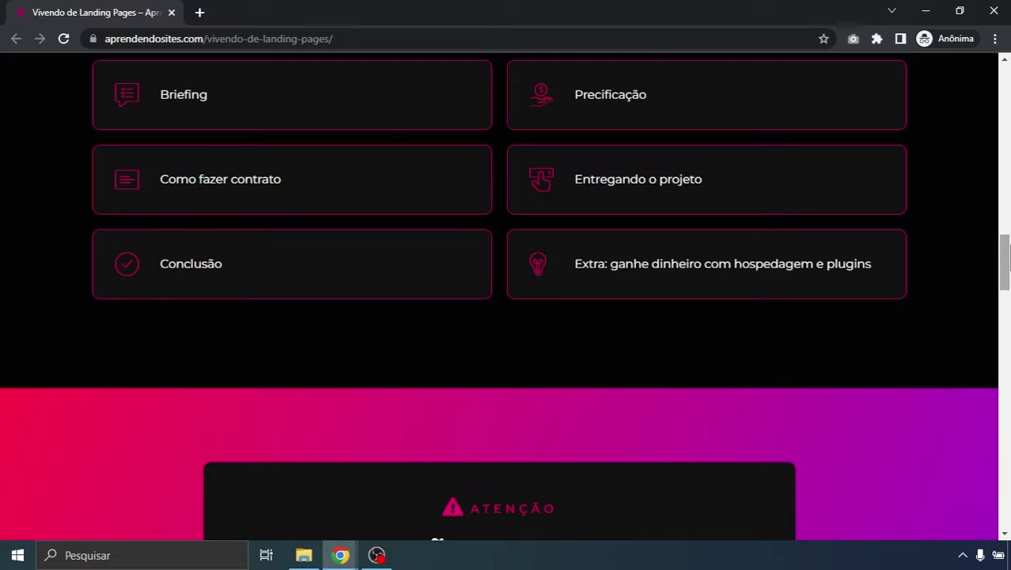
drag(1007, 261, 1006, 304)
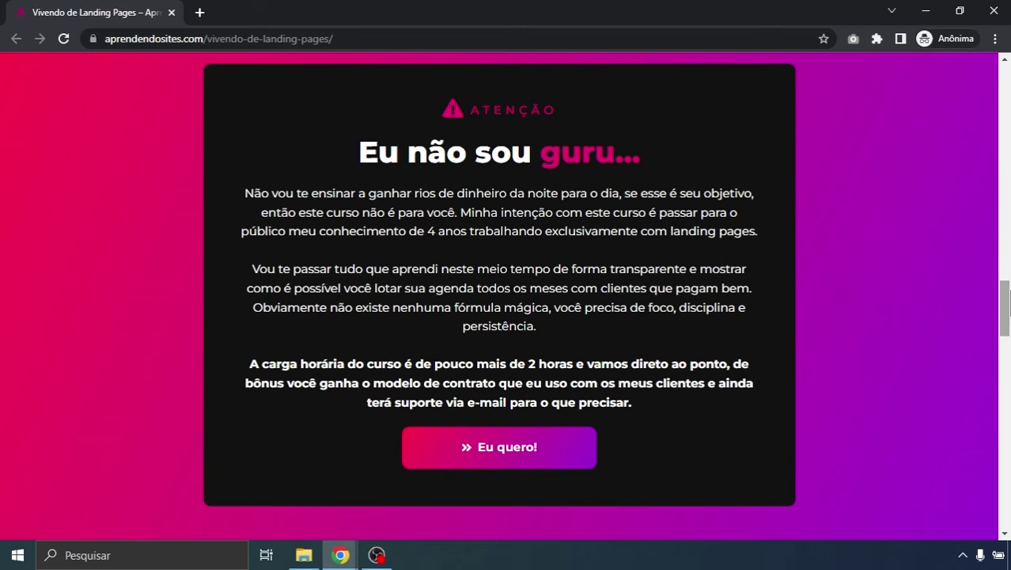
drag(1007, 303, 1007, 358)
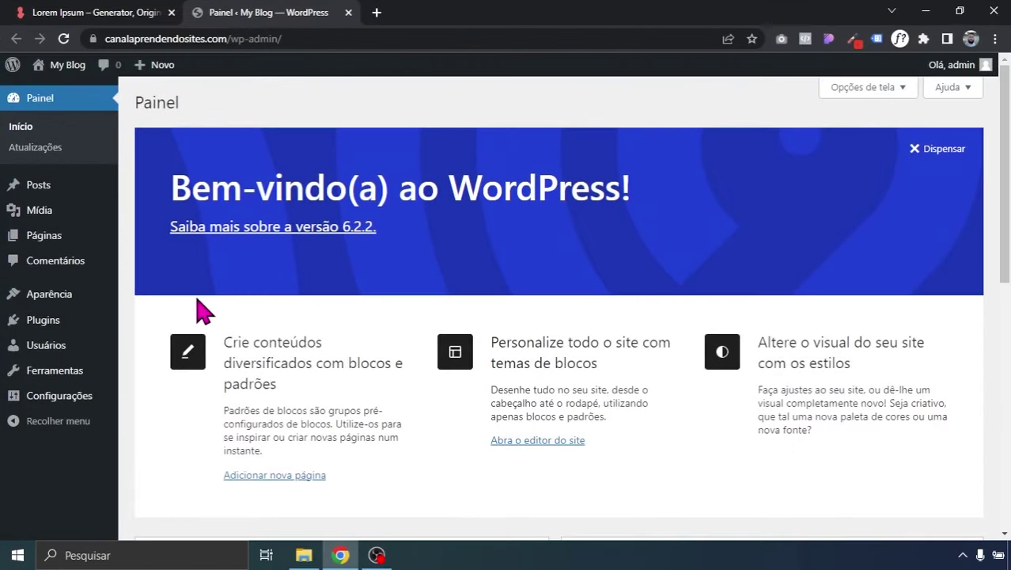
- Add the Hello Elementor theme from the popular themes and activate it on the site
mouse_move(34, 293)
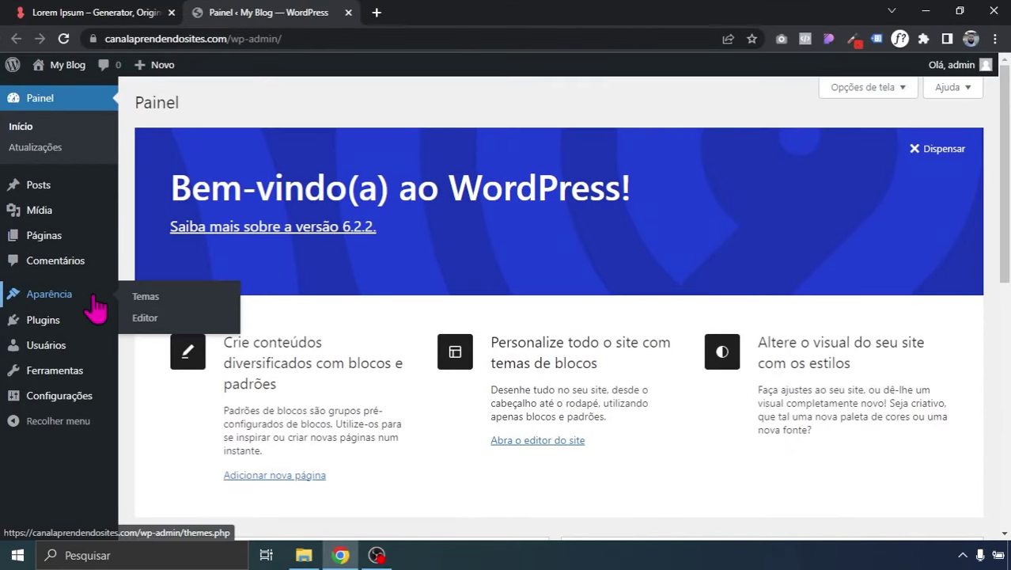
click(145, 305)
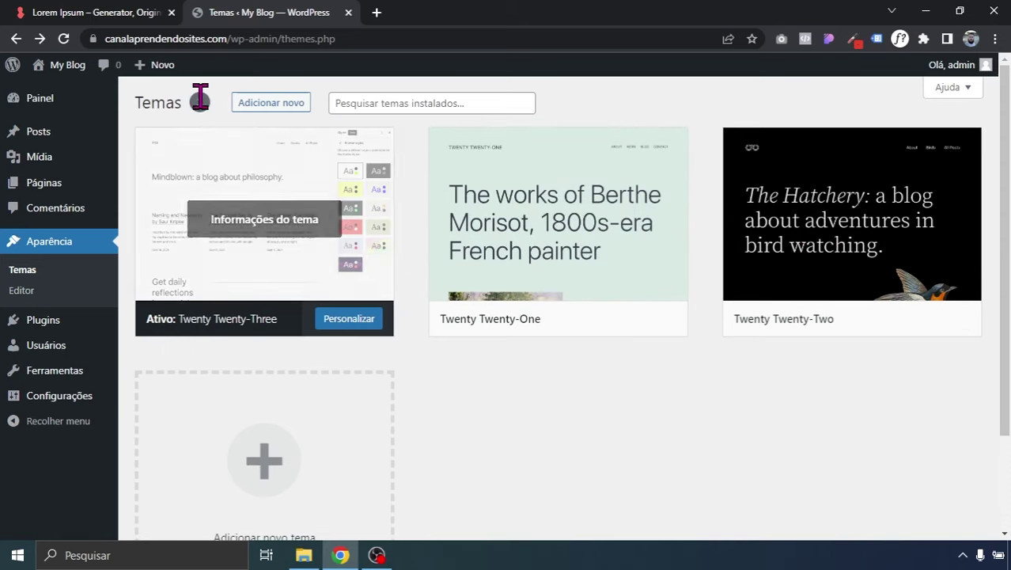
click(265, 107)
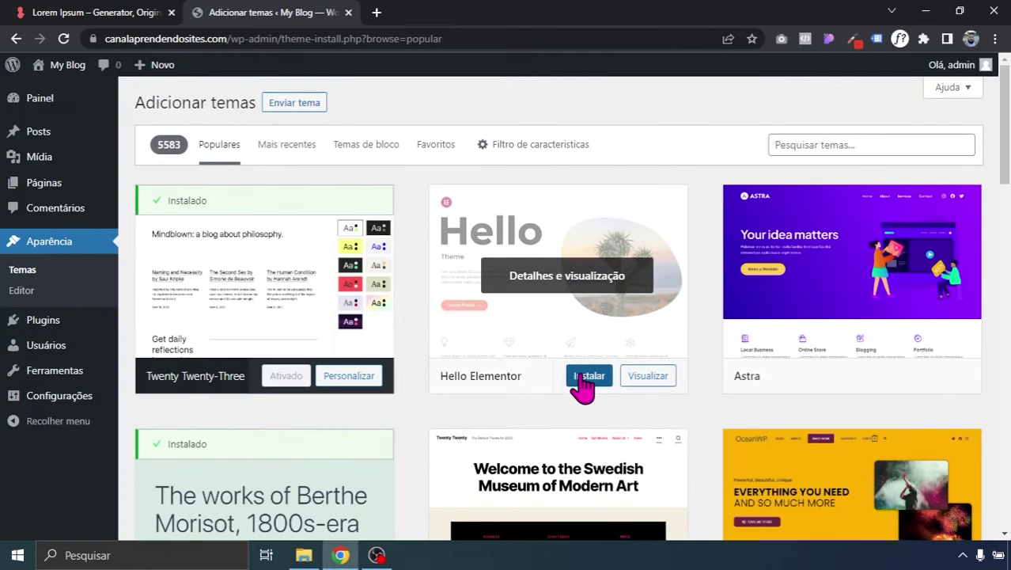
click(743, 355)
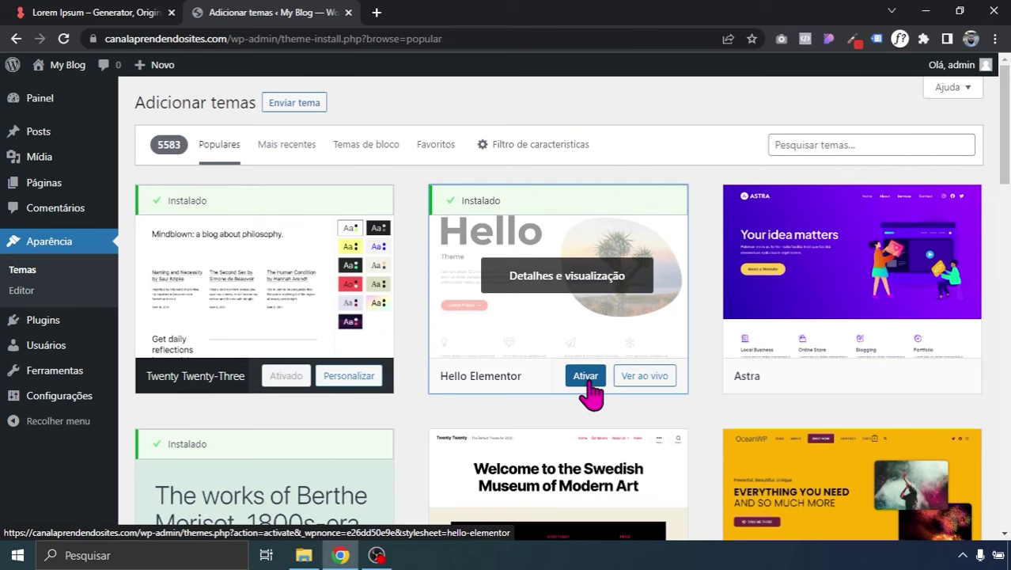
click(586, 376)
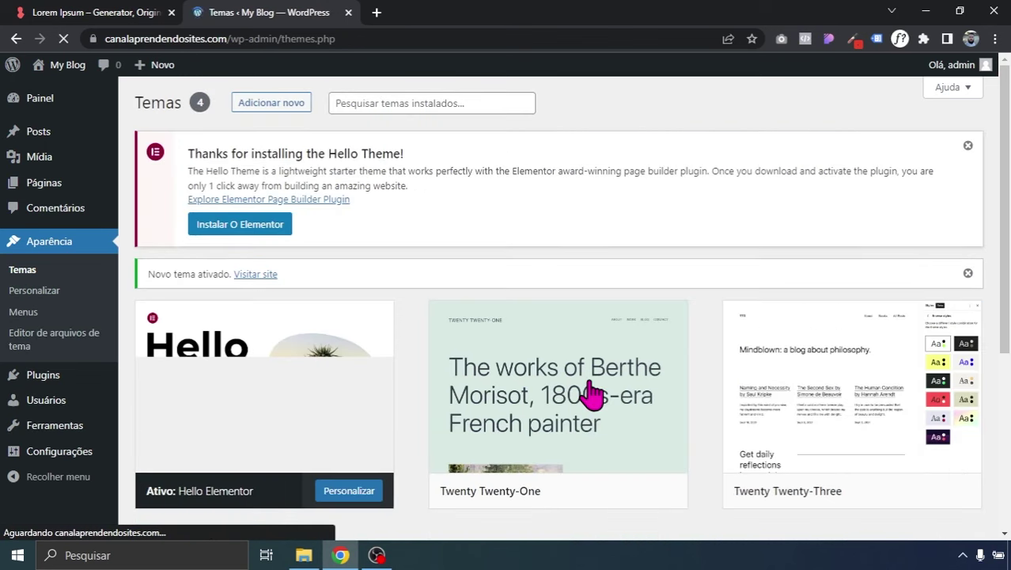
- Delete the unused themes Twenty Twenty-One, Twenty Twenty-Three and Twenty Twenty-Two, keeping only Hello Elementor
scroll(372, 269, down, 2)
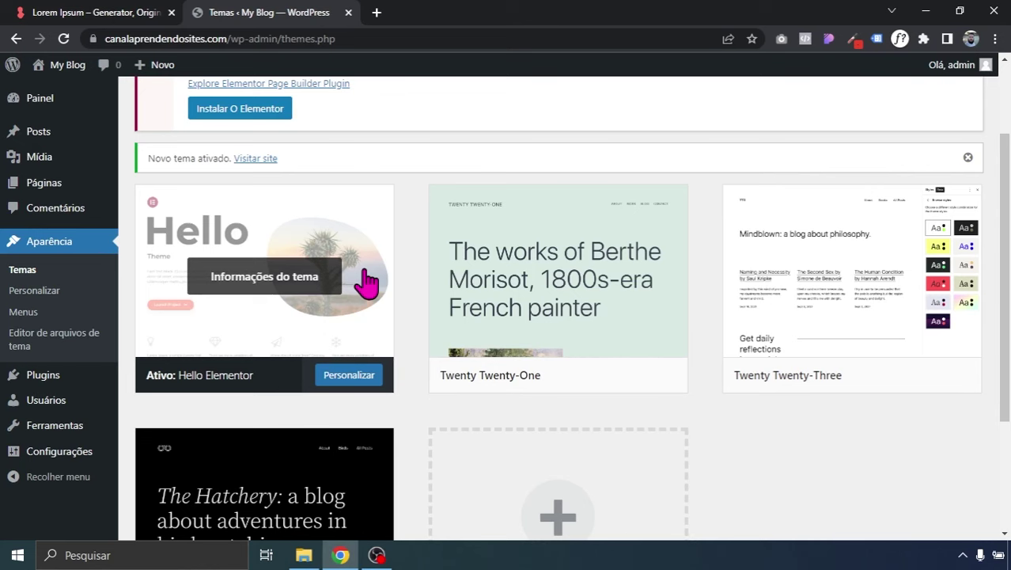
click(524, 300)
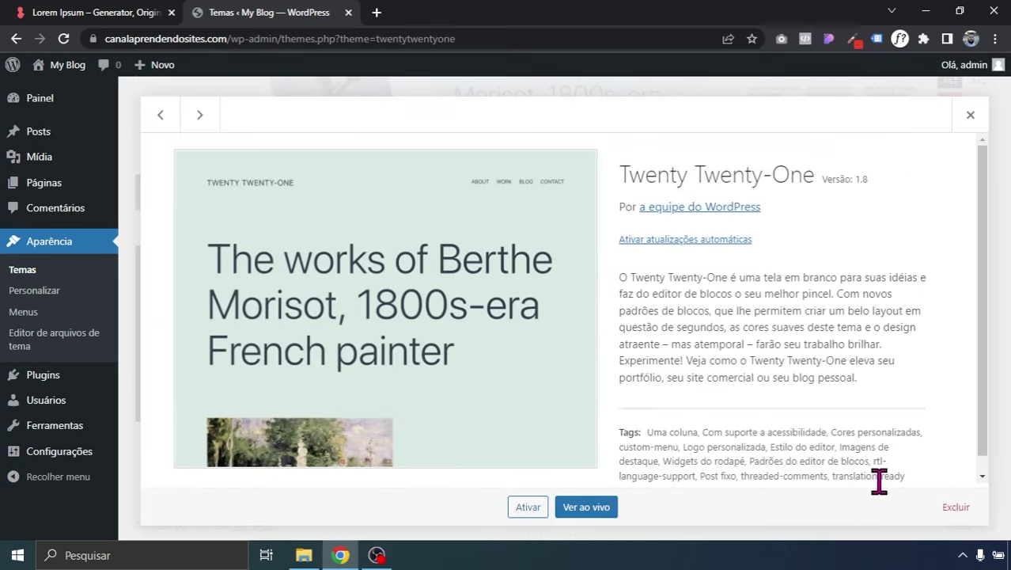
click(945, 511)
click(569, 150)
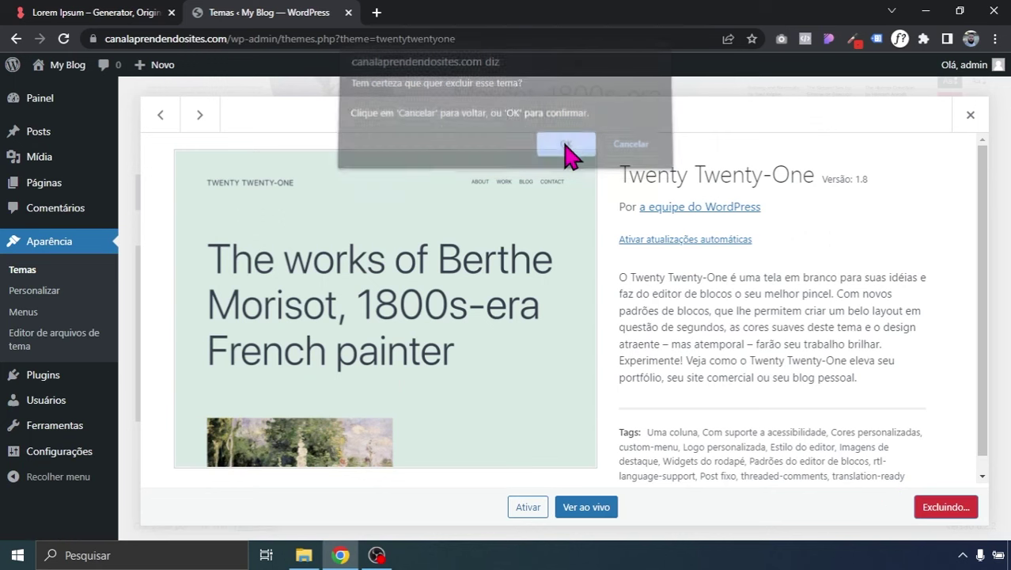
click(545, 154)
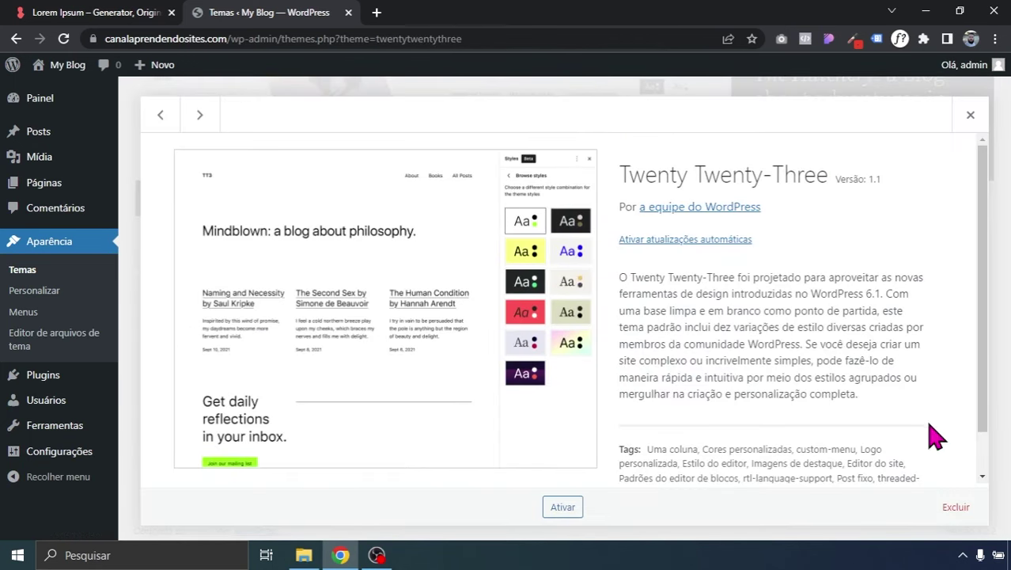
click(953, 506)
click(565, 152)
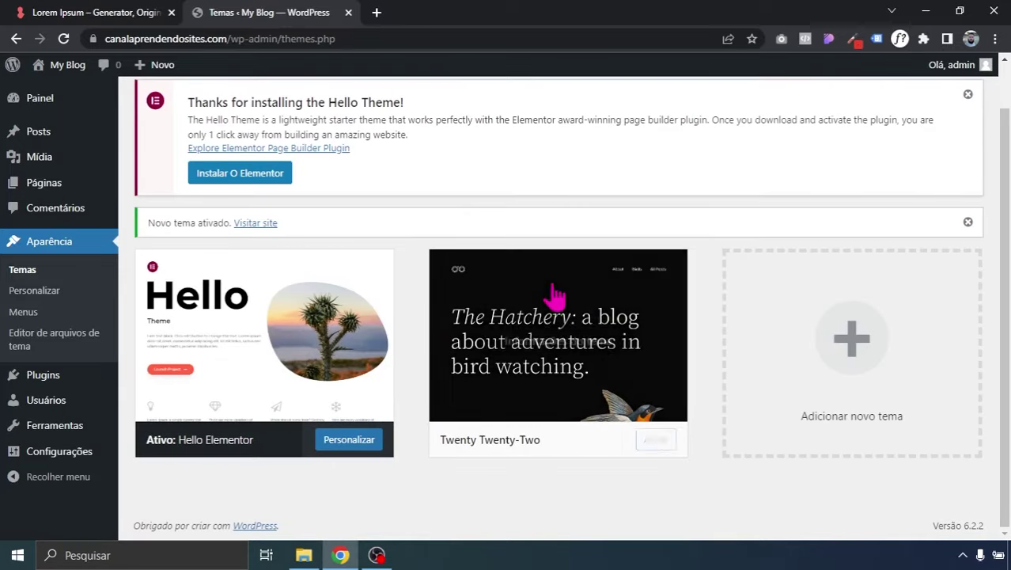
click(556, 295)
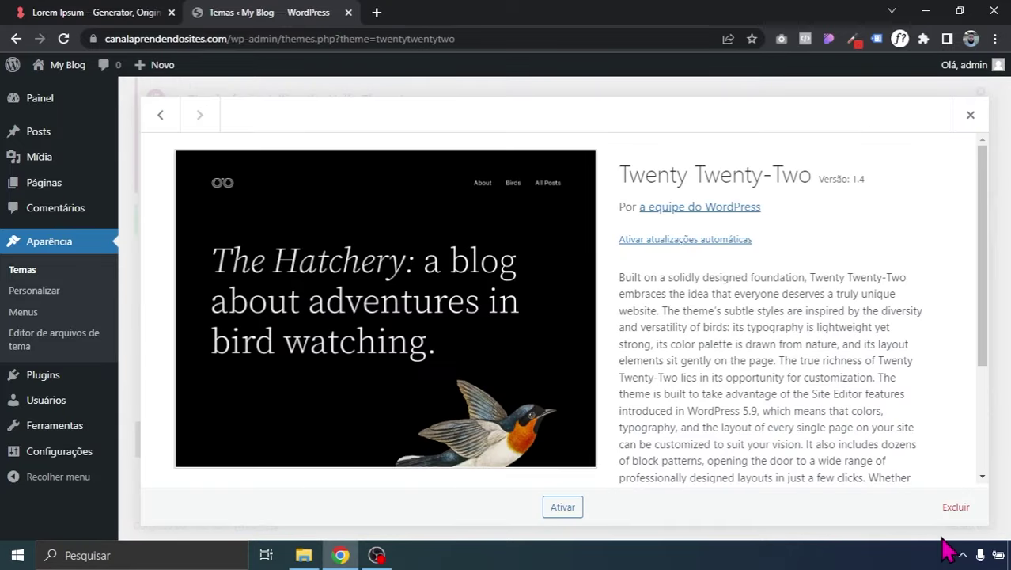
click(955, 507)
click(564, 151)
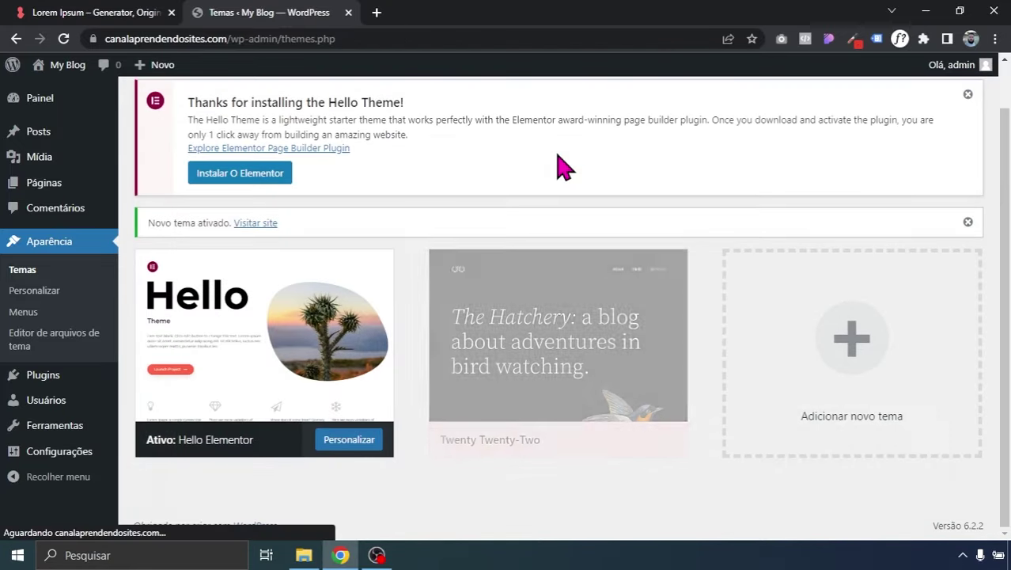
- Find the Elementor Website Builder plugin by searching for "elementor", install and activate it, and exit its setup wizard
scroll(917, 163, up, 3)
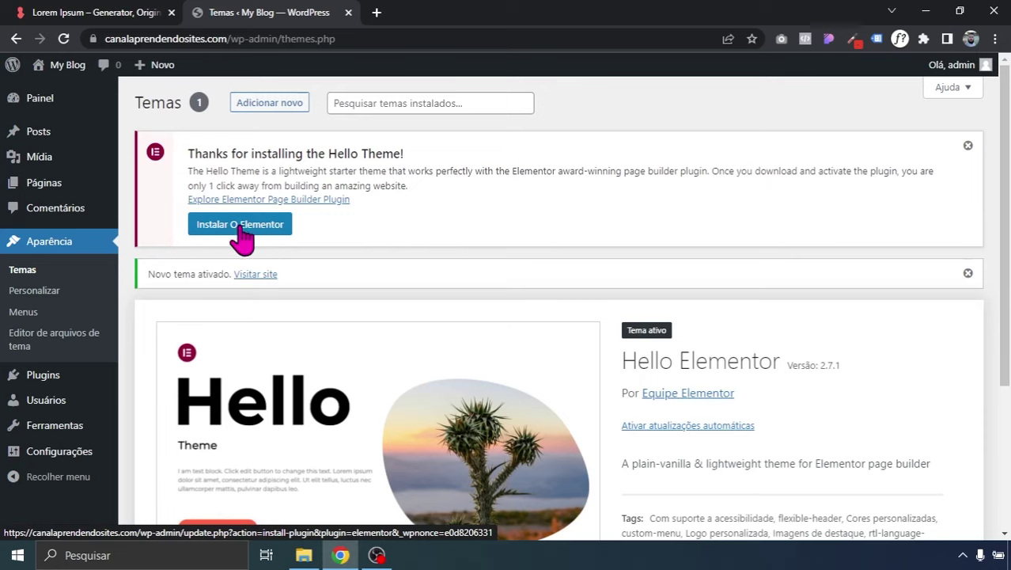
mouse_move(71, 378)
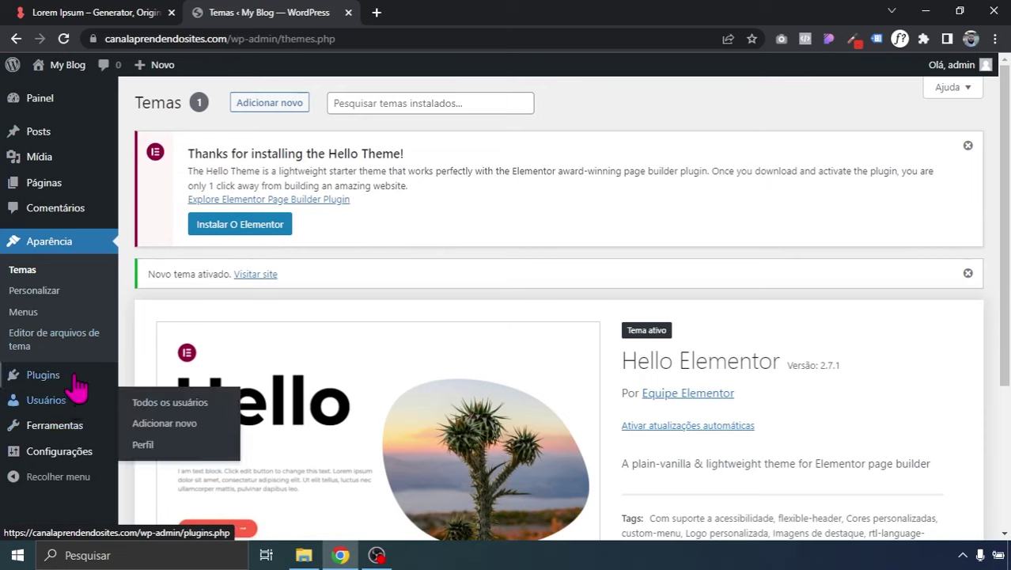
click(166, 408)
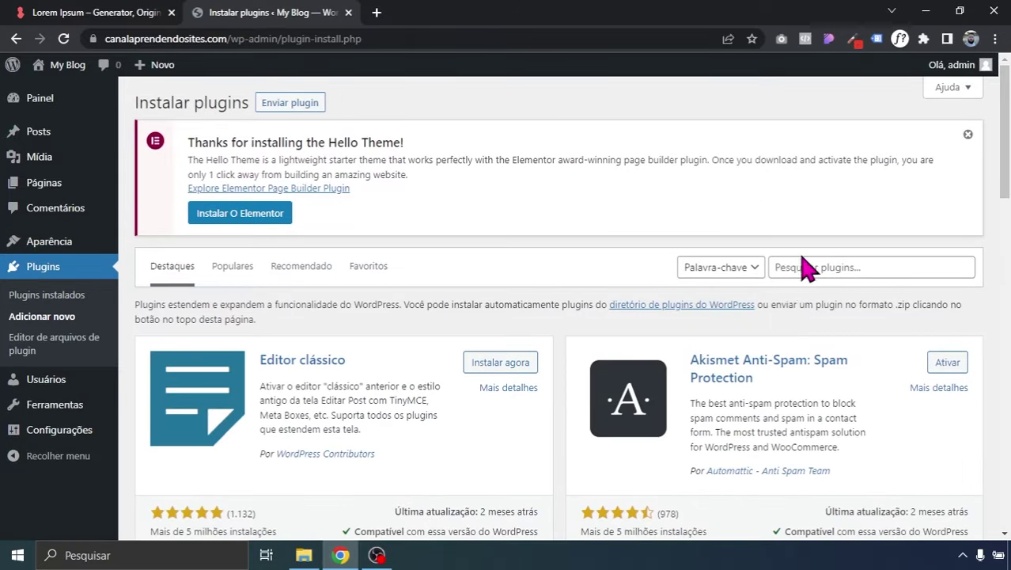
click(817, 262)
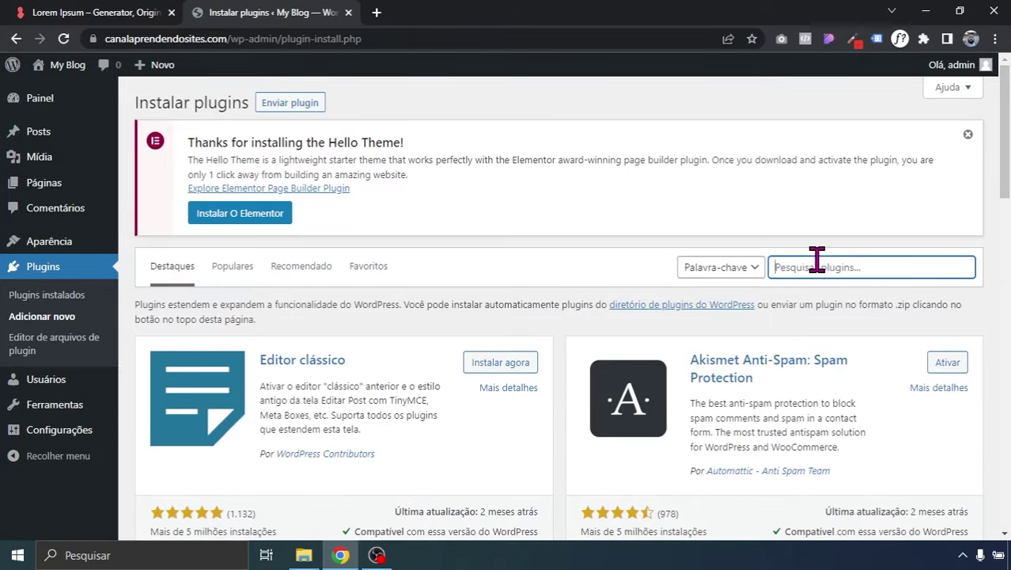
text(elementor)
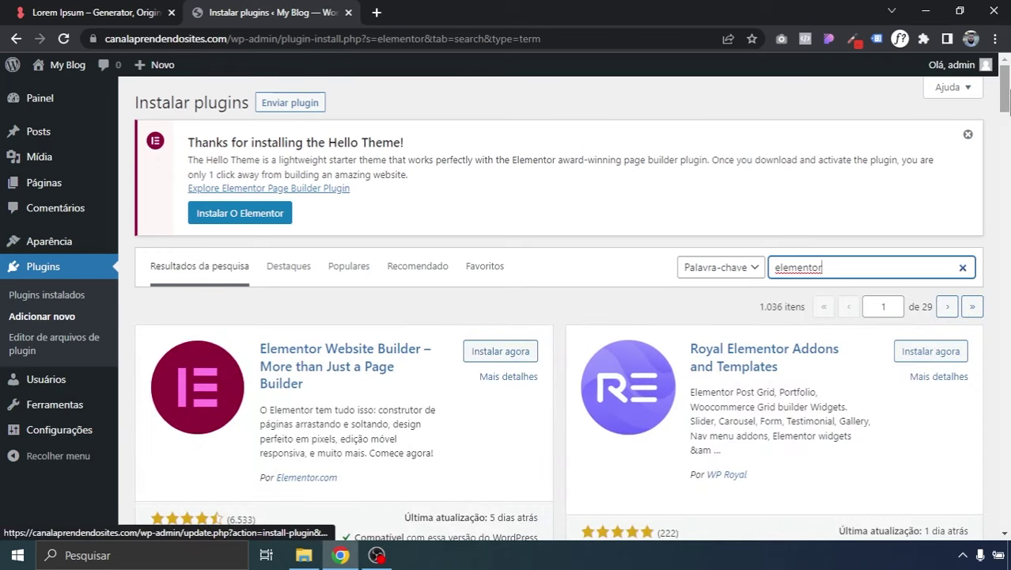
scroll(356, 297, down, 1)
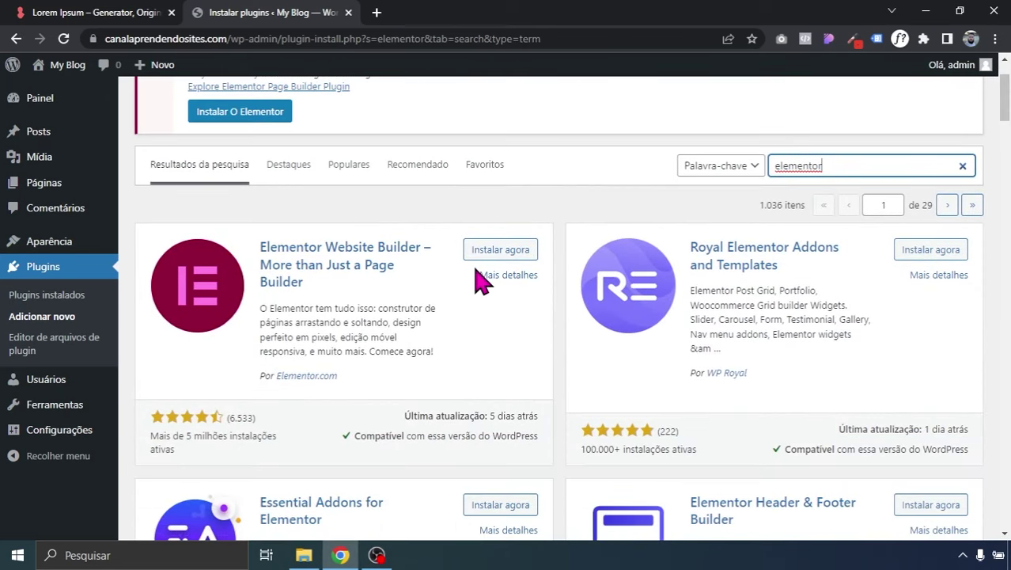
click(497, 255)
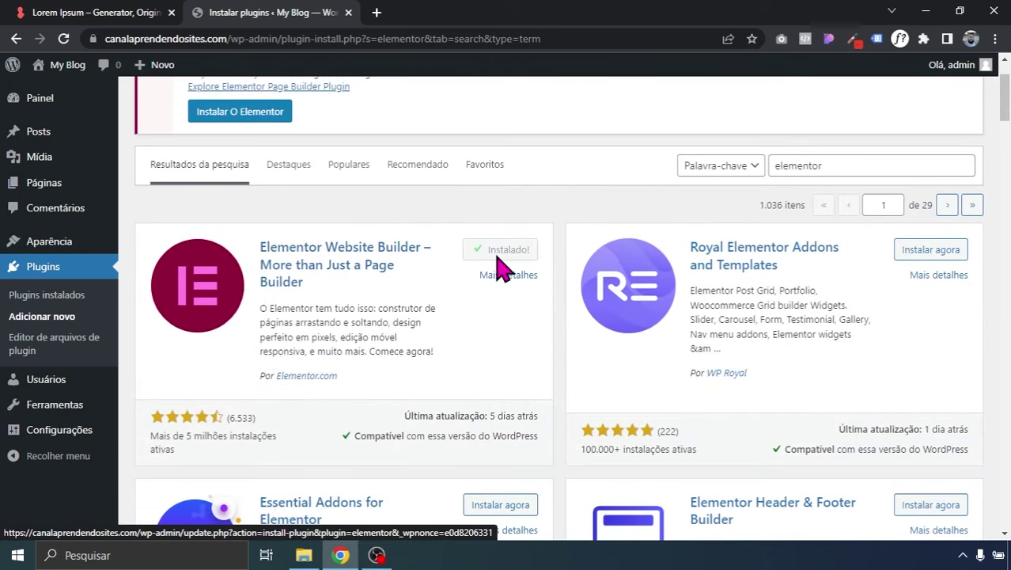
click(516, 255)
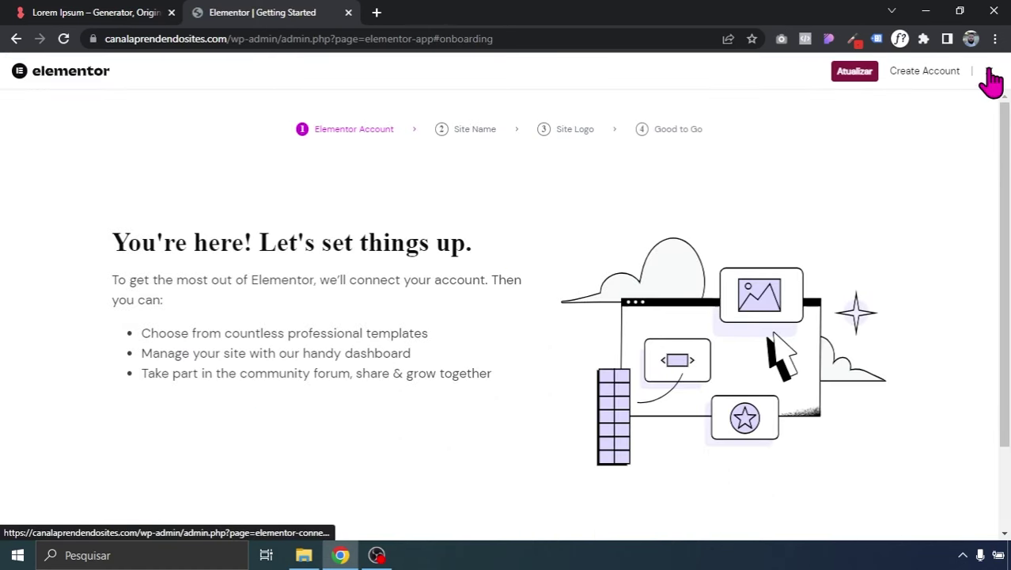
click(992, 80)
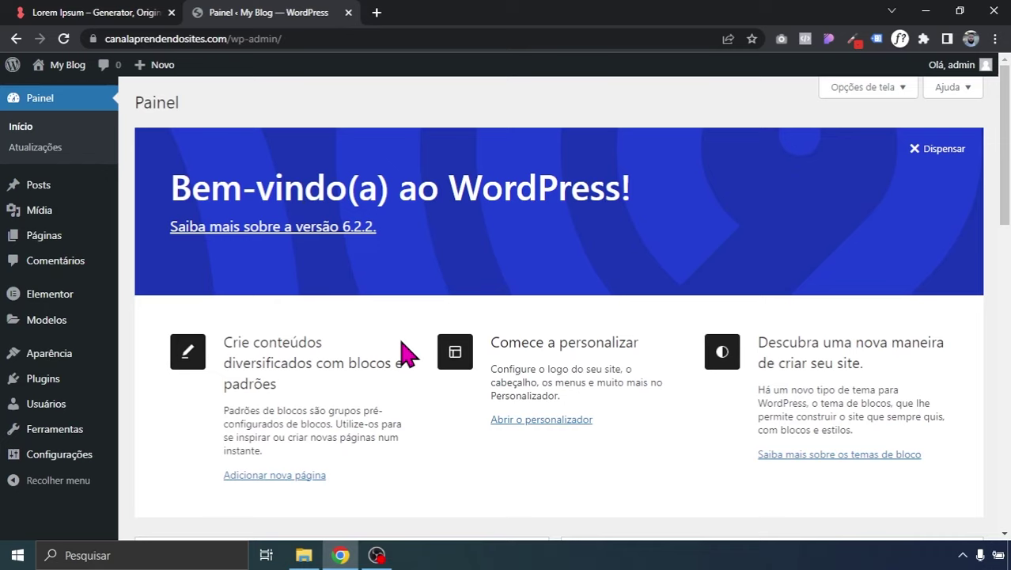
- Delete the Akismet Anti-Spam and Hello Dolly plugins from the installed plugins
mouse_move(48, 380)
click(158, 381)
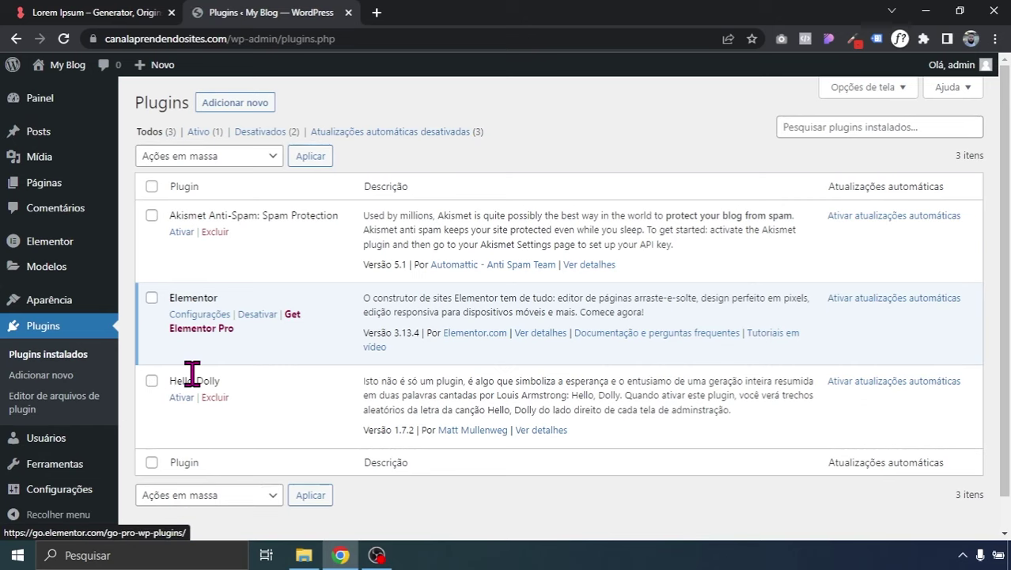
click(215, 232)
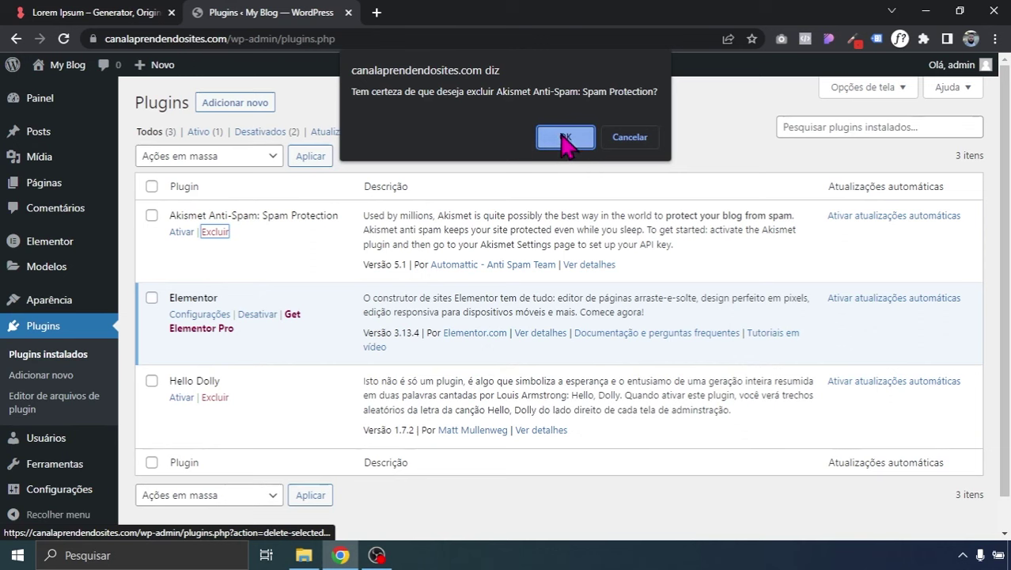
click(564, 140)
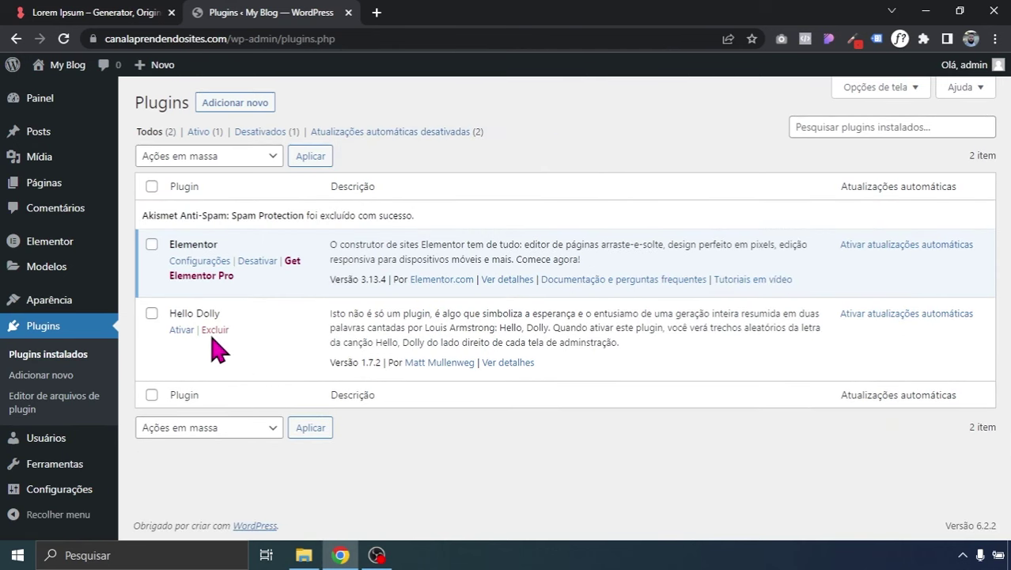
click(215, 330)
click(566, 120)
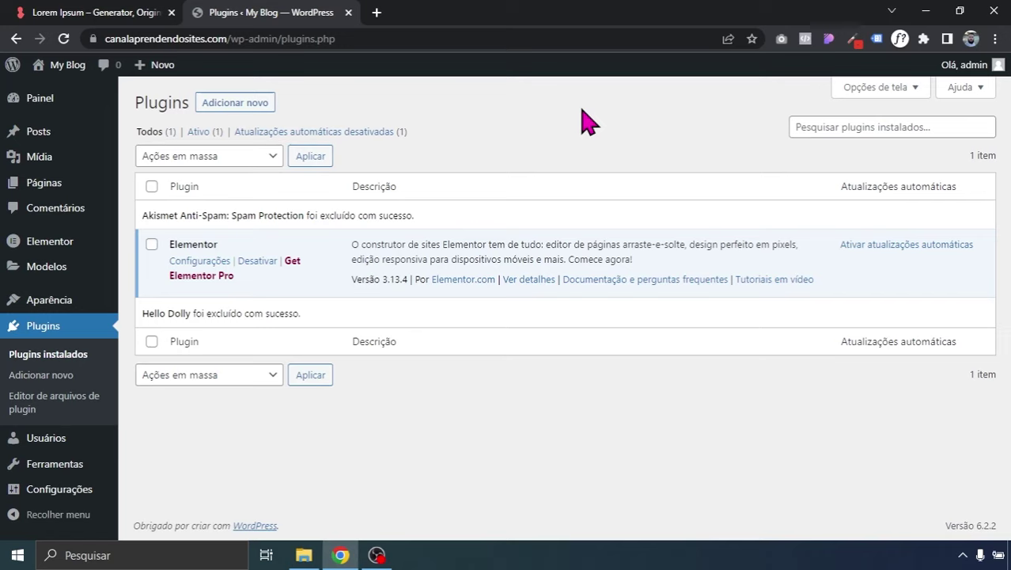
- Move the Privacy Policy and Sample Page pages to the trash
mouse_move(68, 202)
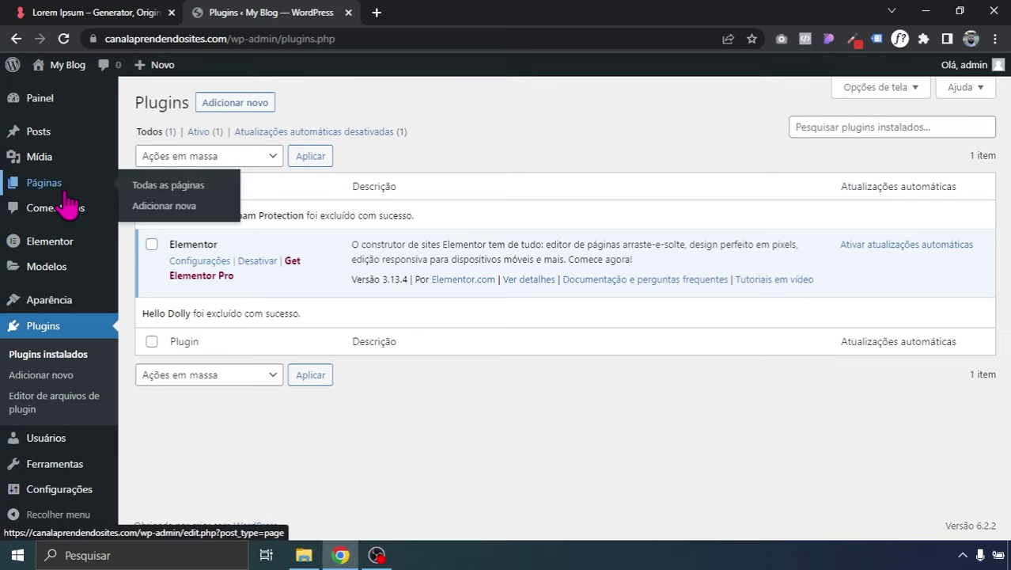
click(172, 187)
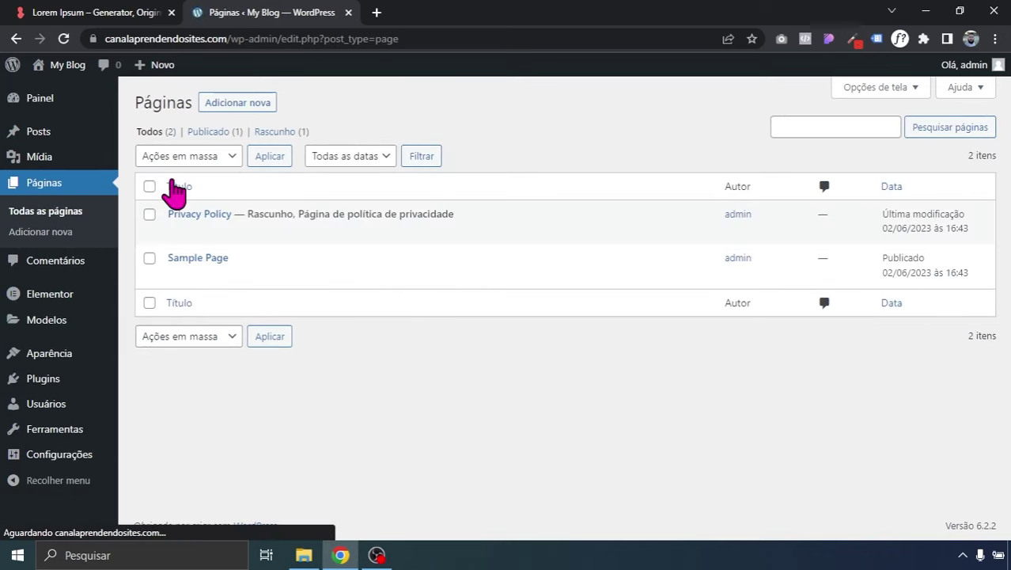
mouse_move(164, 228)
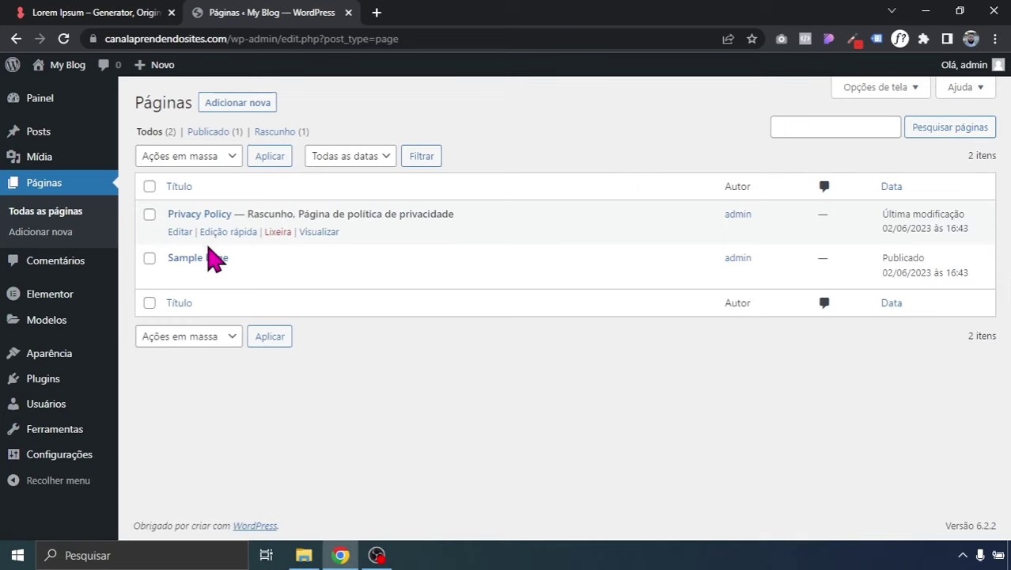
click(281, 232)
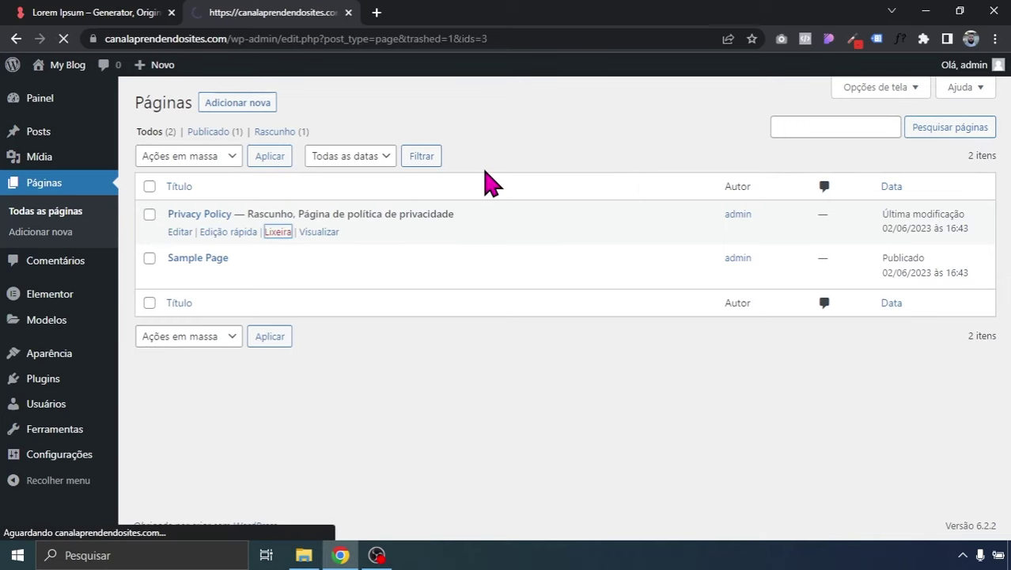
click(278, 277)
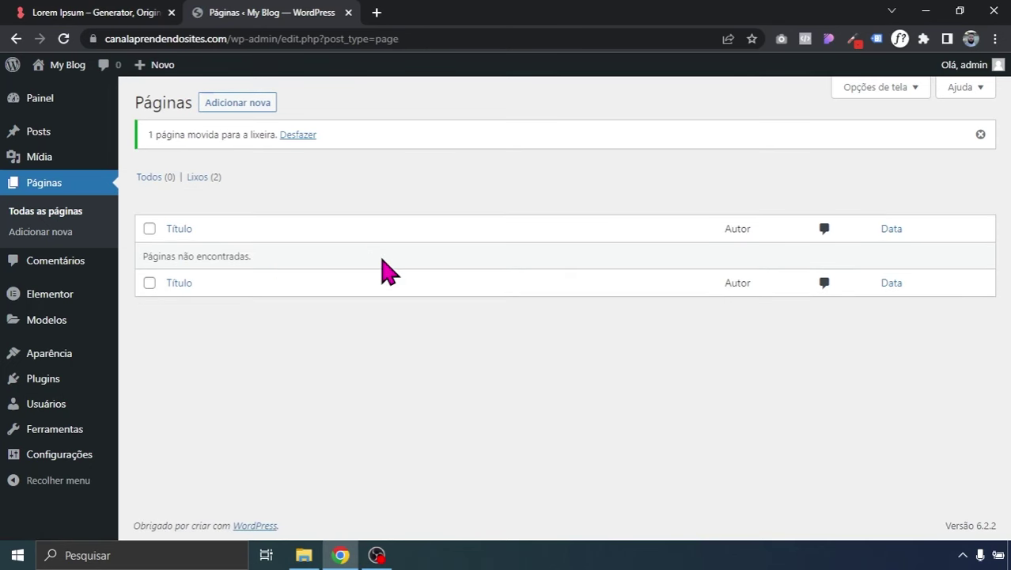
- Create a new page titled "Landing Page" and open it for editing with Elementor
click(254, 112)
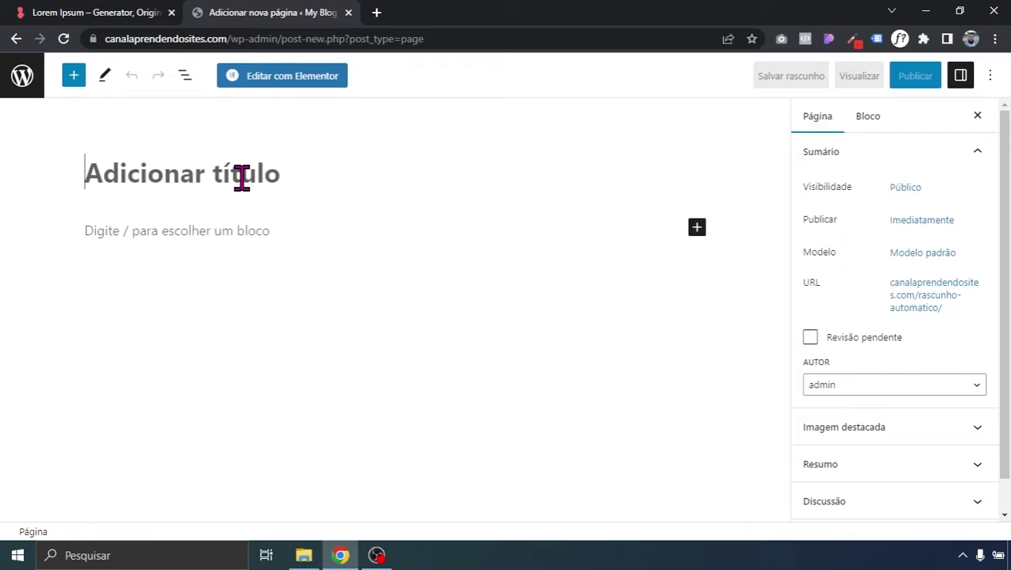
text(Landing)
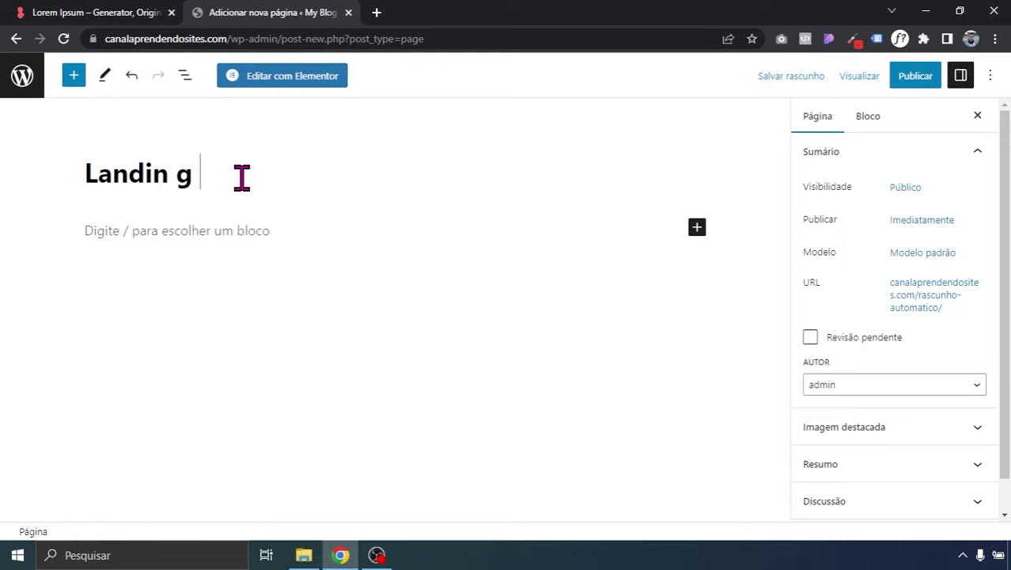
key(BackSpace)
text(g O)
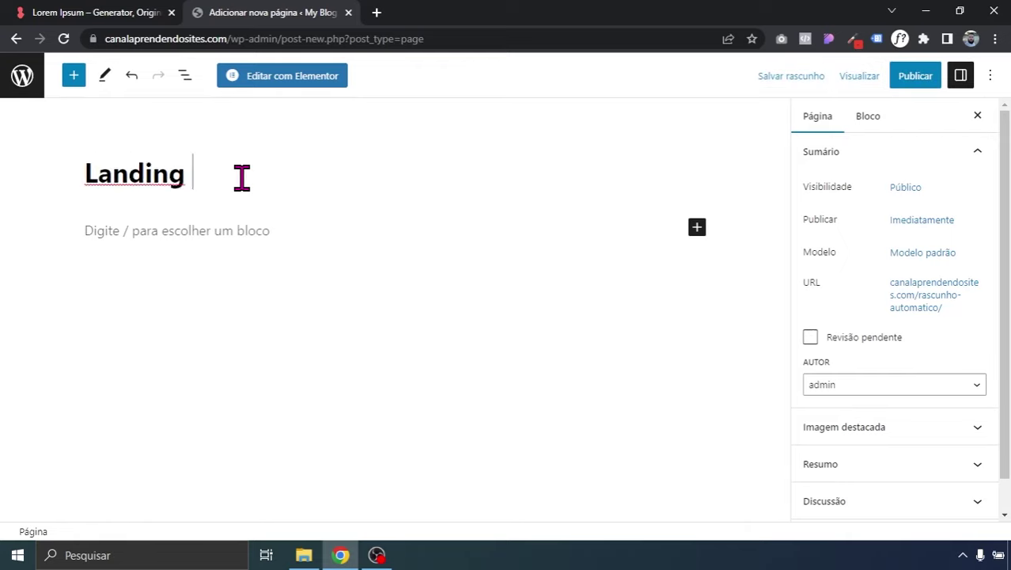
text(age)
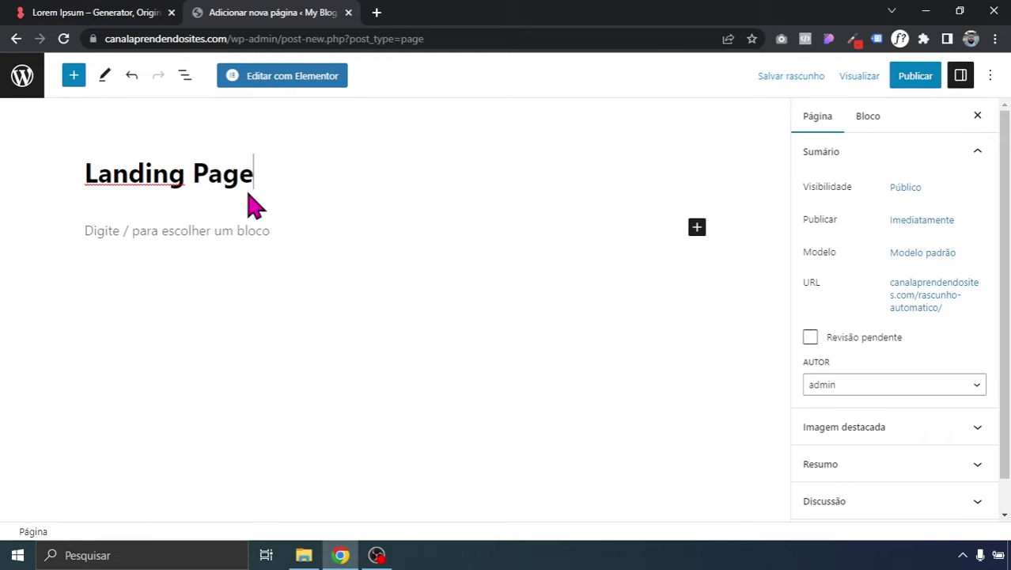
click(315, 79)
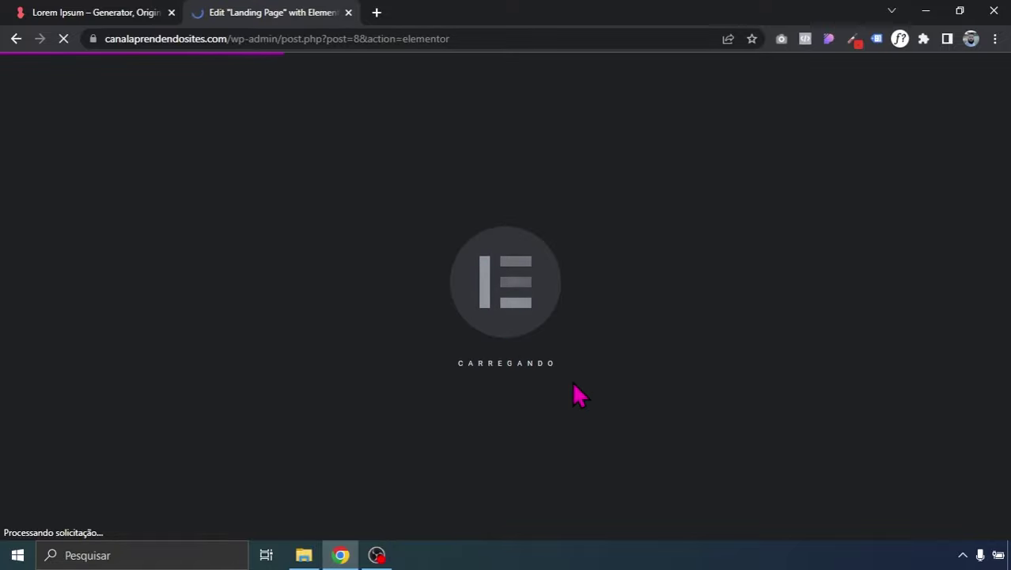
- Dismiss the Elementor AI announcement, set the Flexbox Container experiment to Ativo and save, and reload the page editor
key(ctrl+minus)
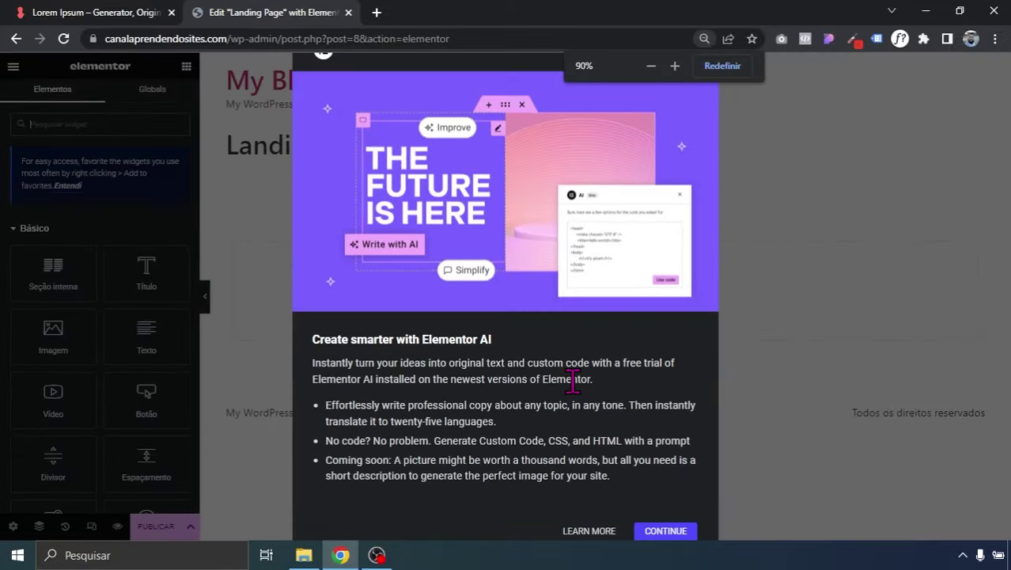
click(661, 533)
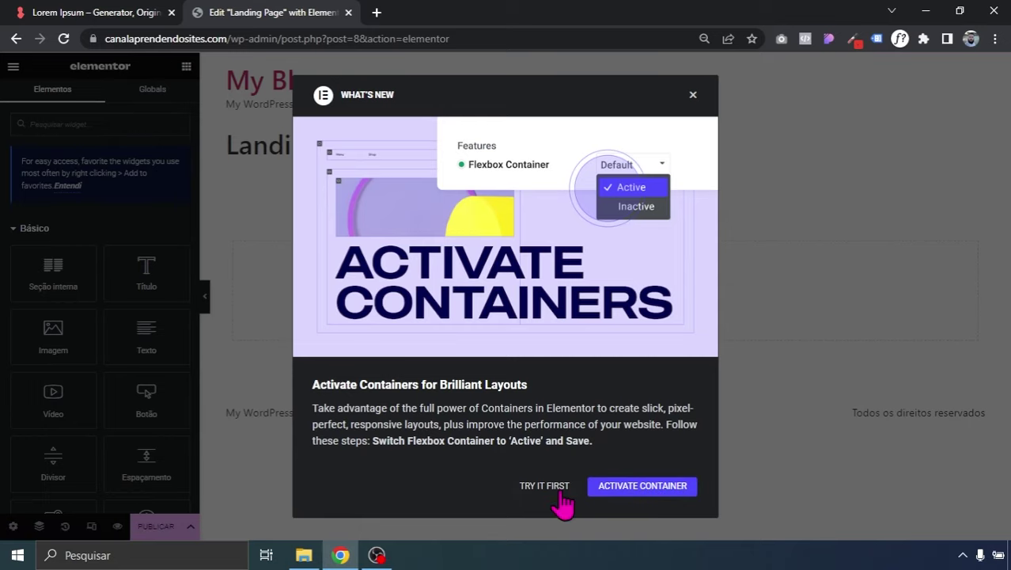
click(631, 491)
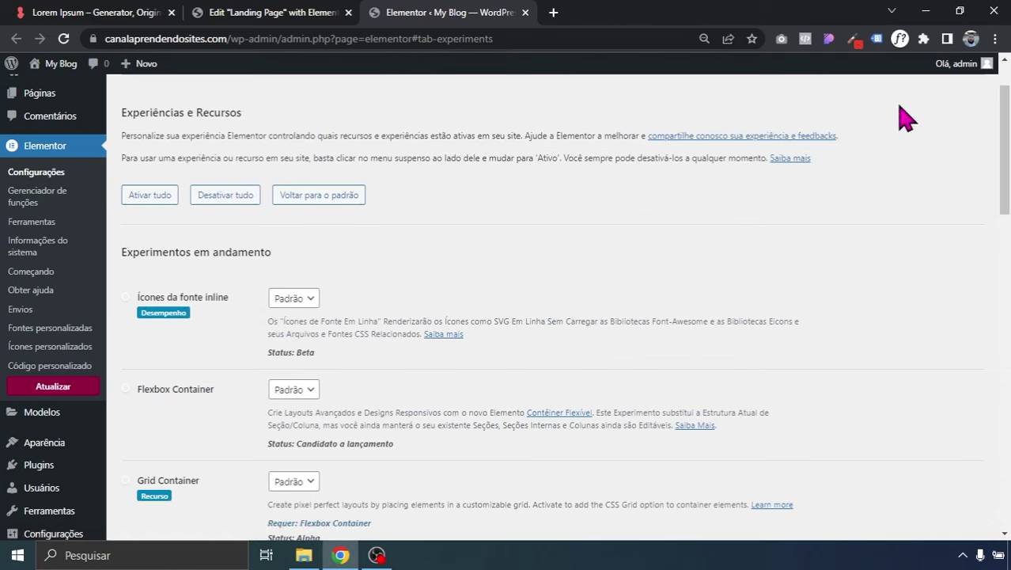
scroll(907, 118, down, 2)
click(281, 273)
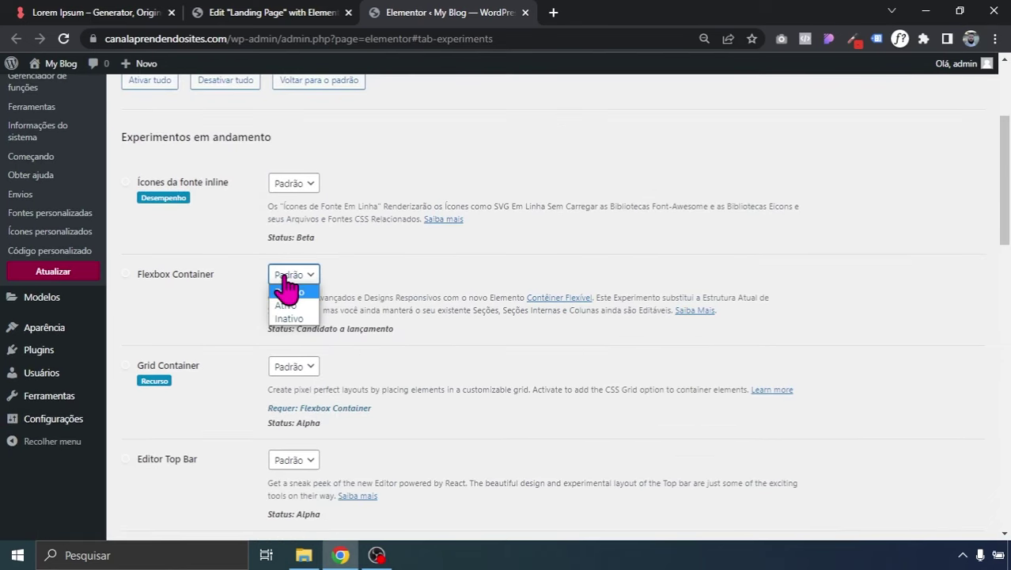
click(294, 304)
drag(1007, 181, 1005, 457)
click(178, 490)
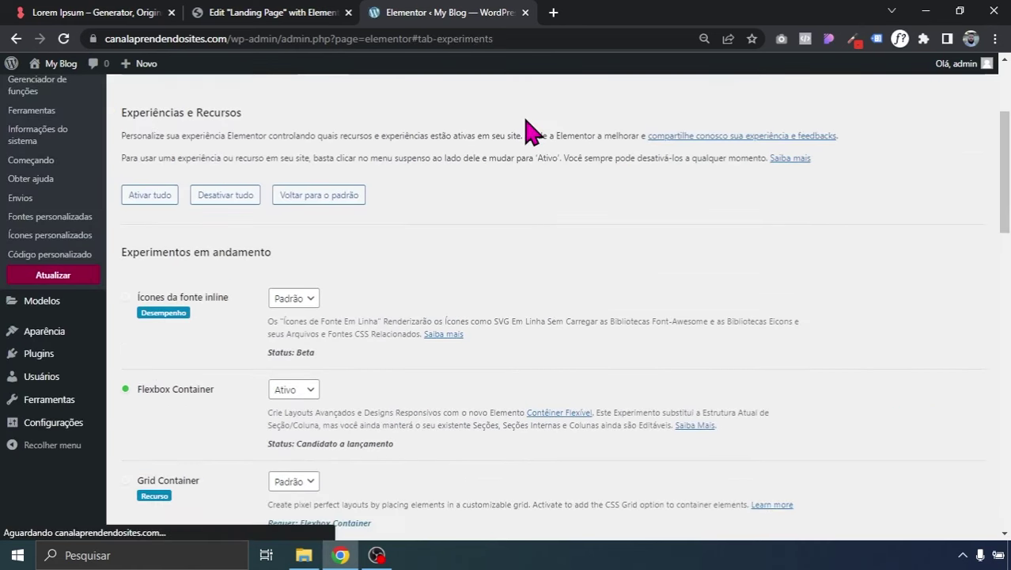
click(525, 12)
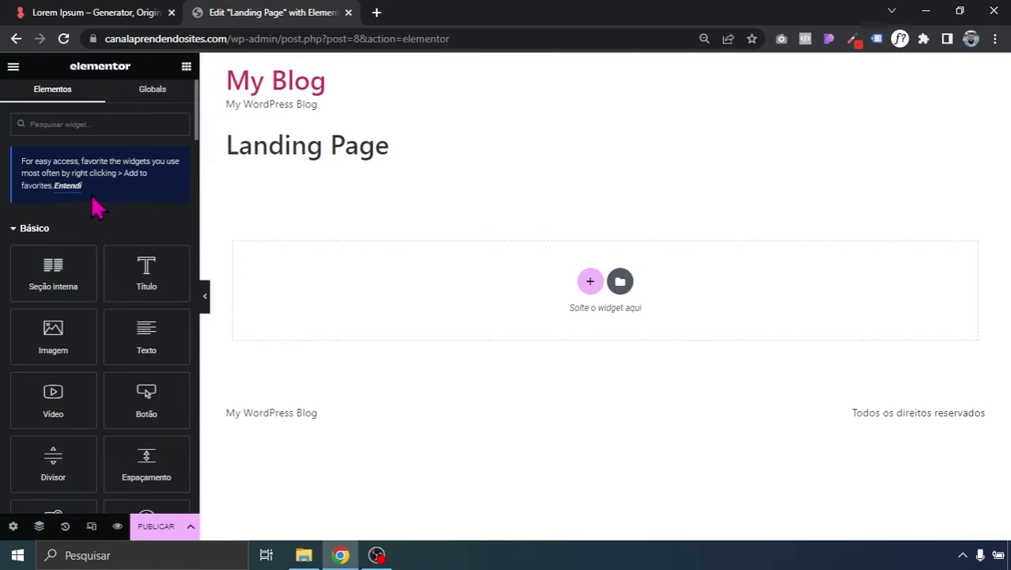
click(68, 186)
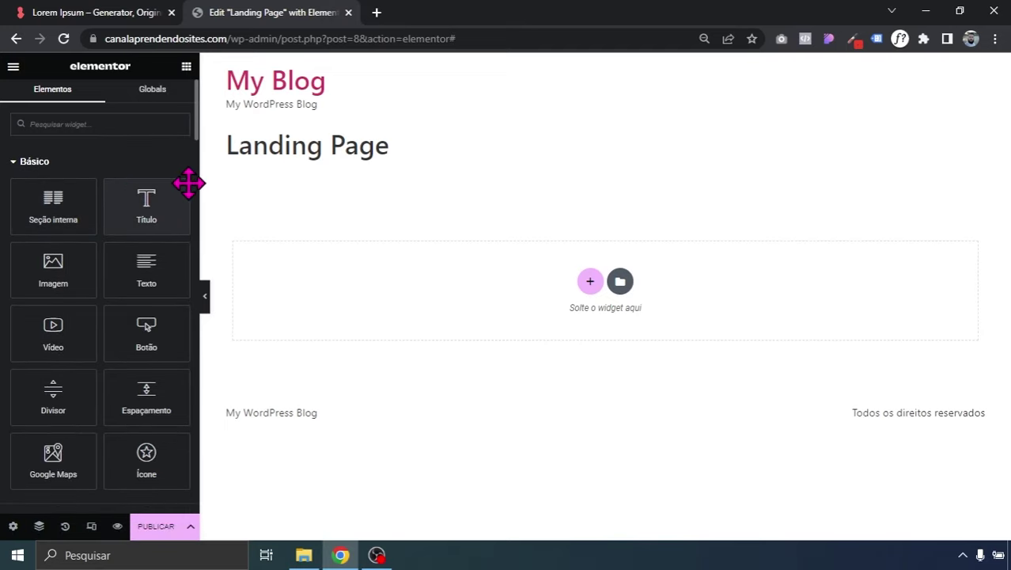
click(63, 39)
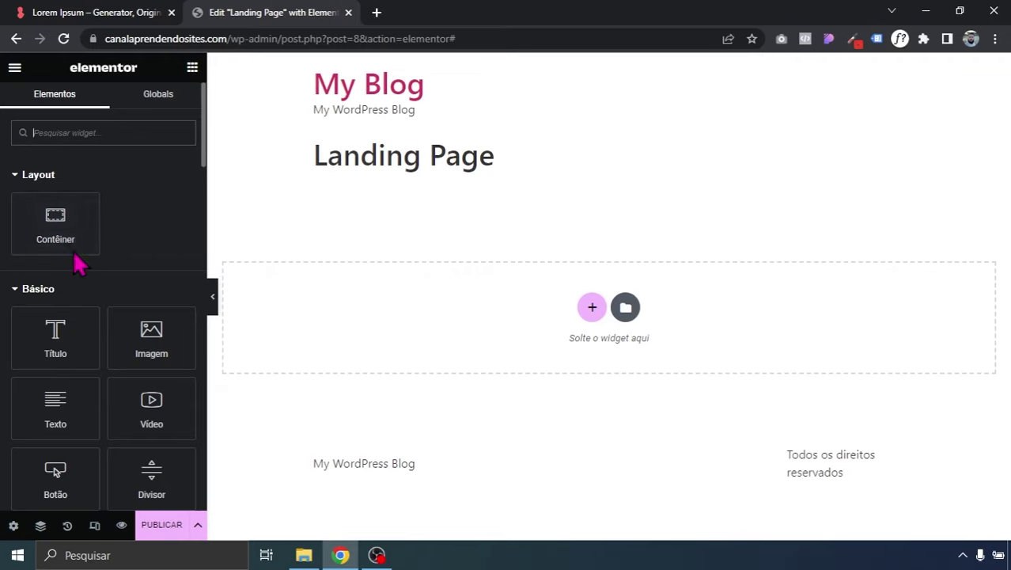
- Set the page layout to Elementor Canvas in the page settings
click(13, 526)
scroll(4, 392, down, 2)
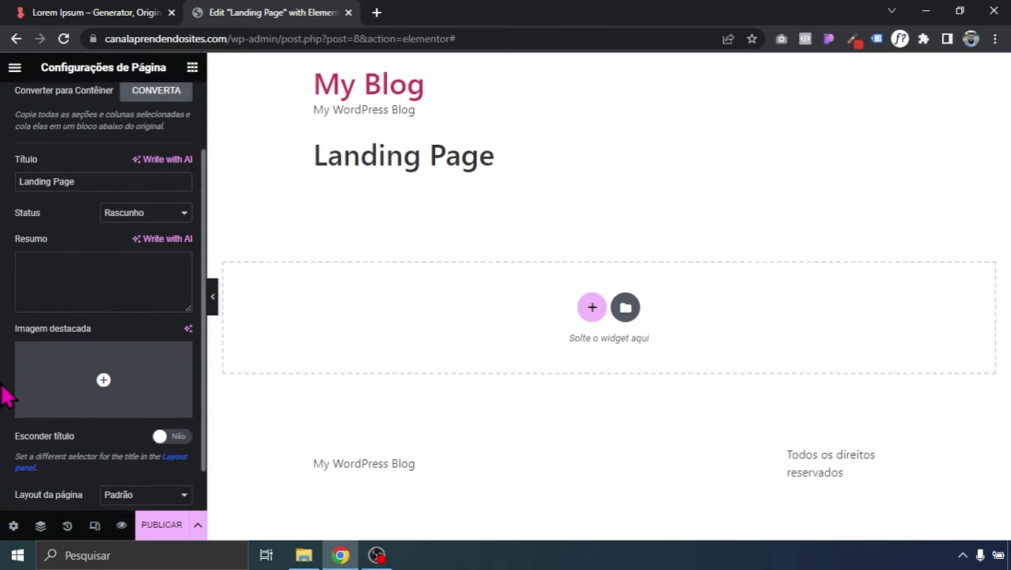
scroll(4, 391, down, 1)
click(142, 445)
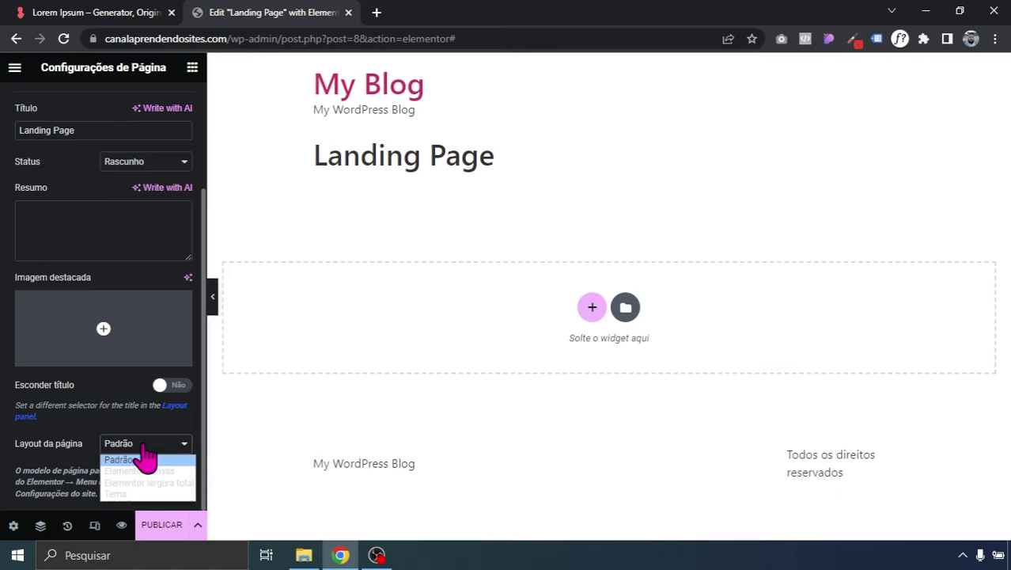
click(158, 471)
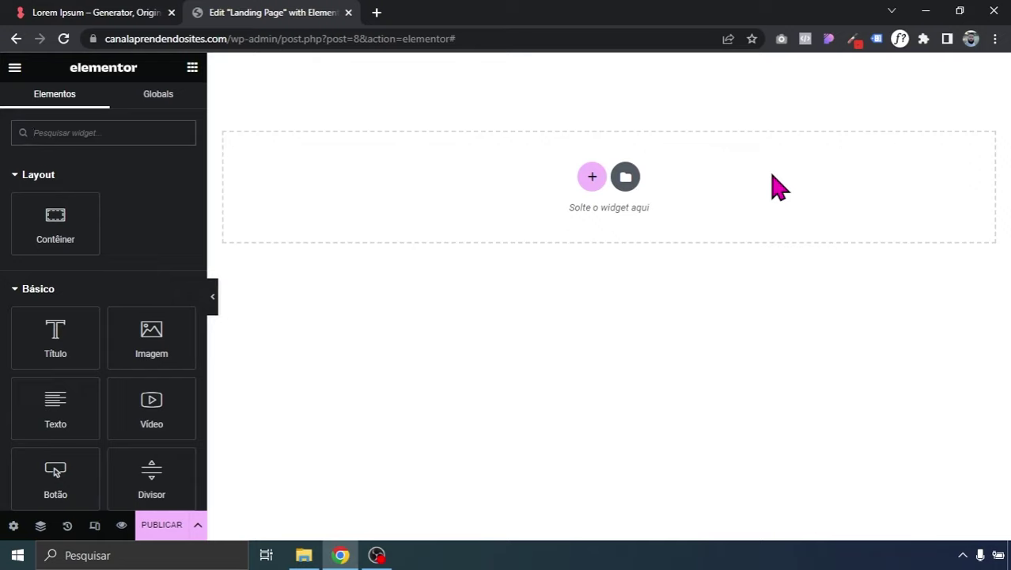
- Add a container with the single-column, downward-direction structure and look through the basic widgets
click(587, 182)
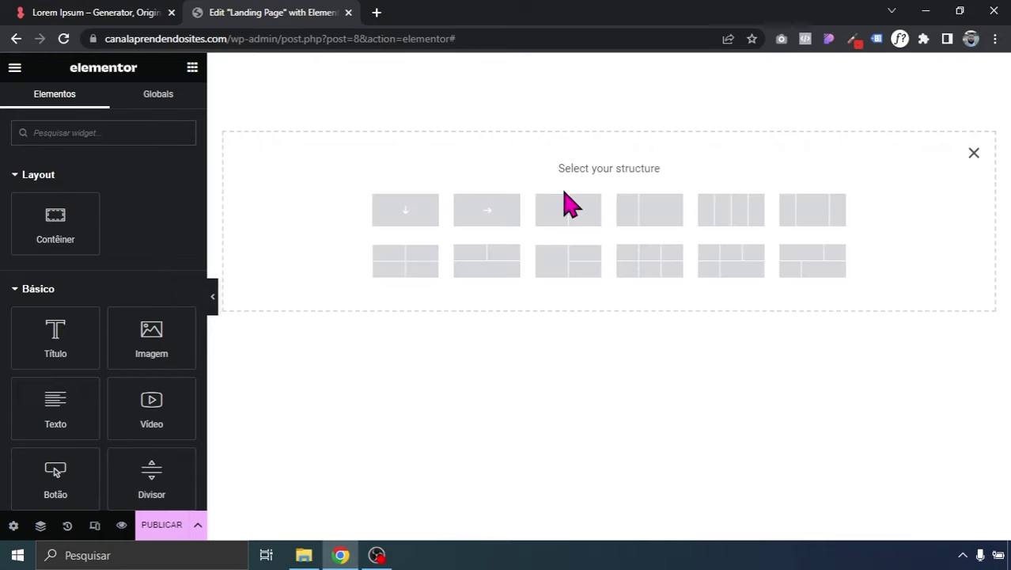
click(405, 210)
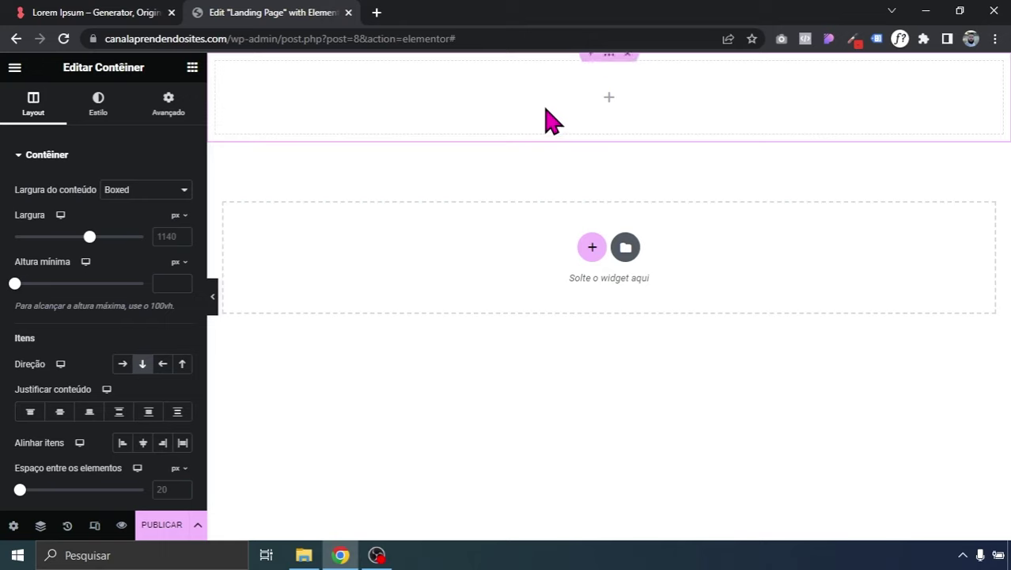
click(193, 67)
click(7, 289)
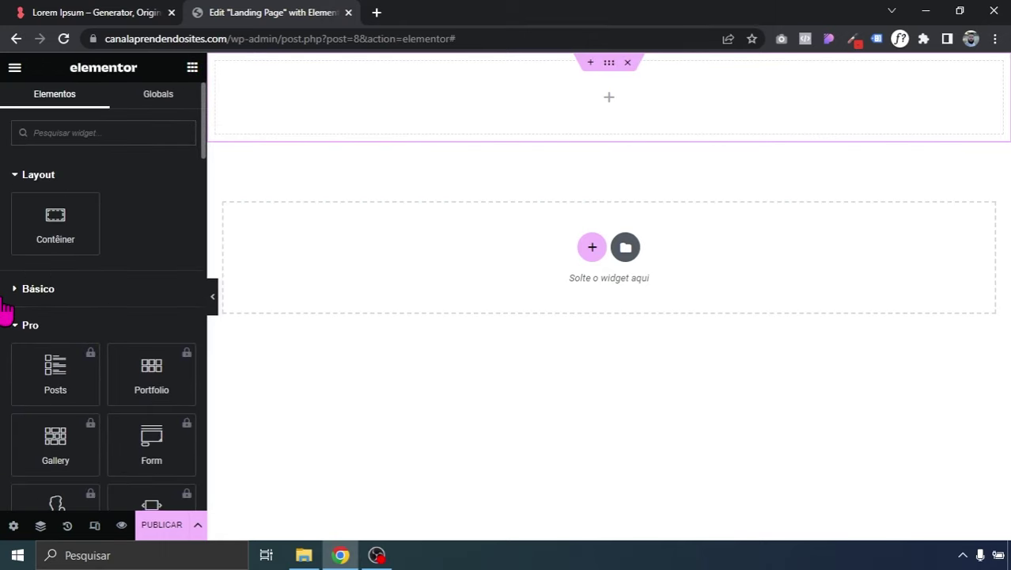
click(27, 290)
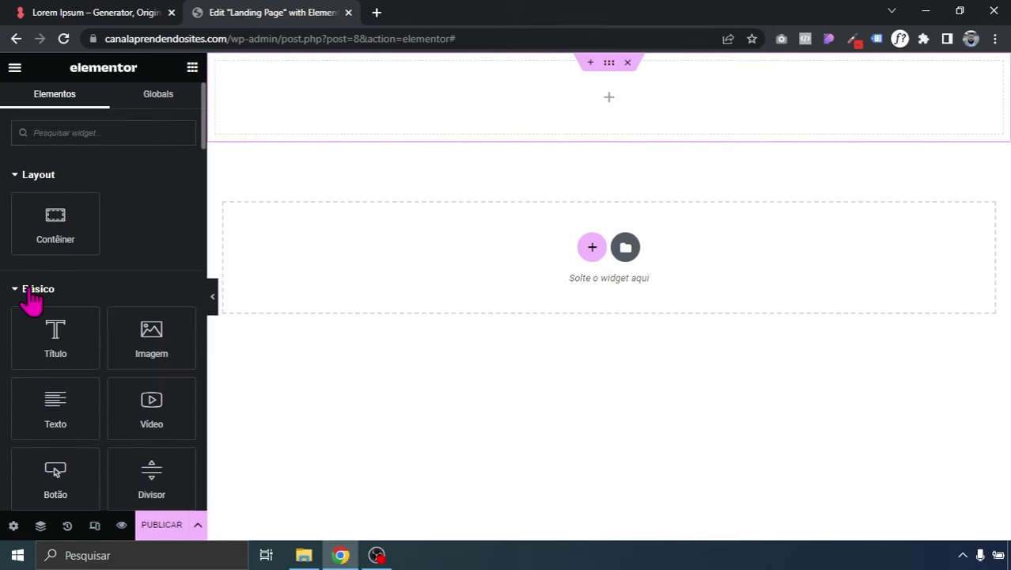
scroll(5, 346, down, 3)
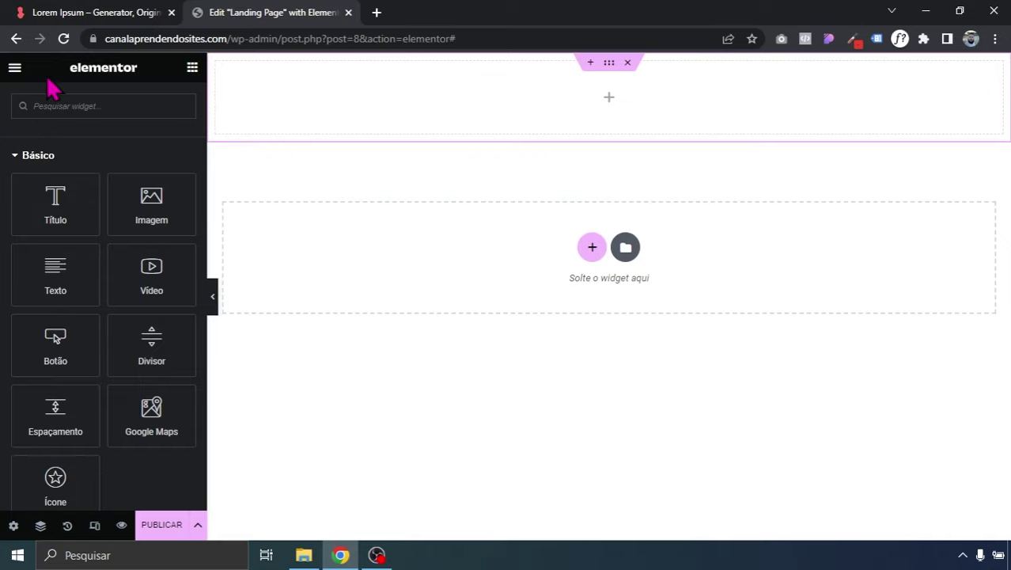
- Open the global colors in the Elementor site settings
click(15, 68)
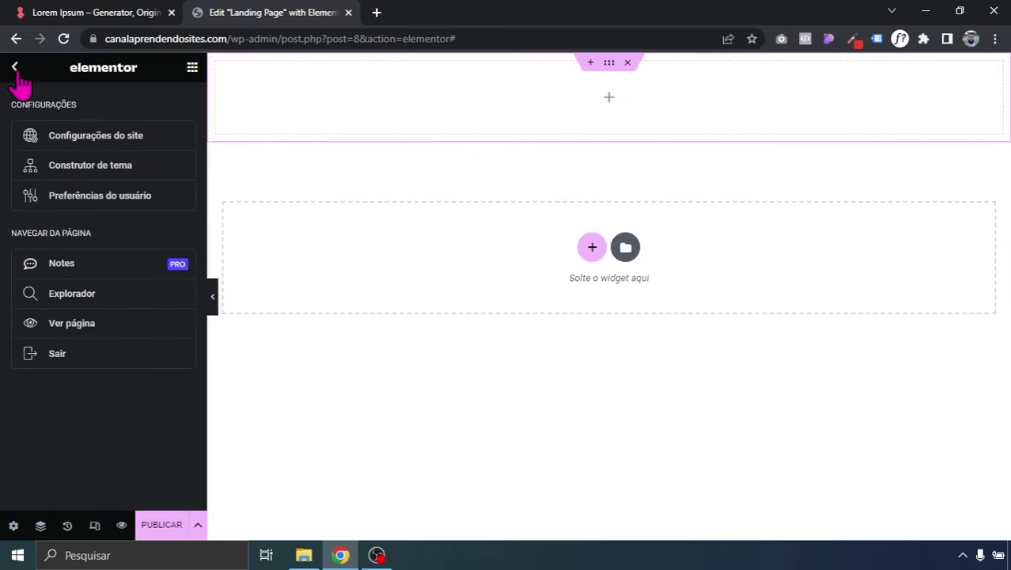
click(123, 142)
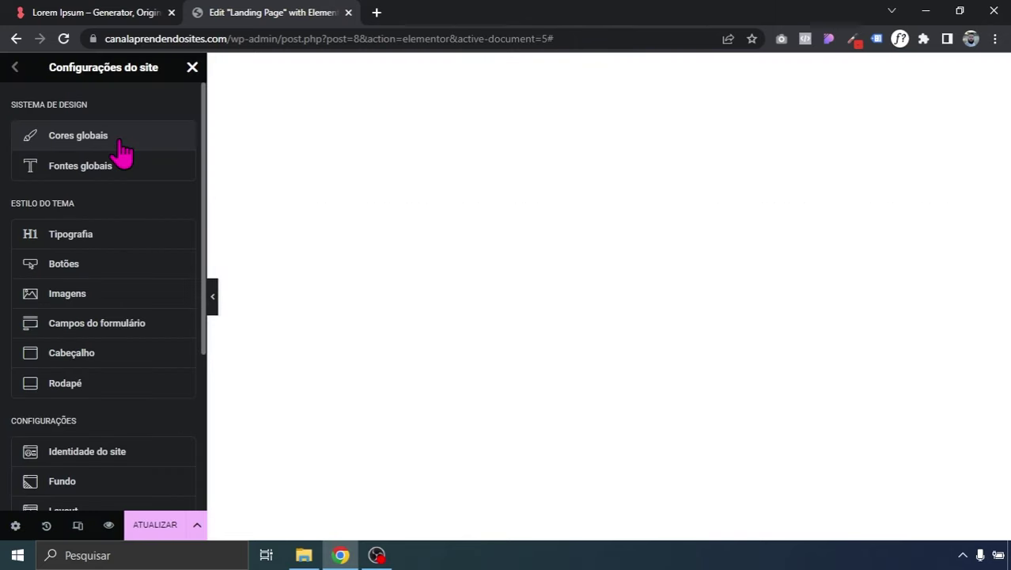
click(101, 148)
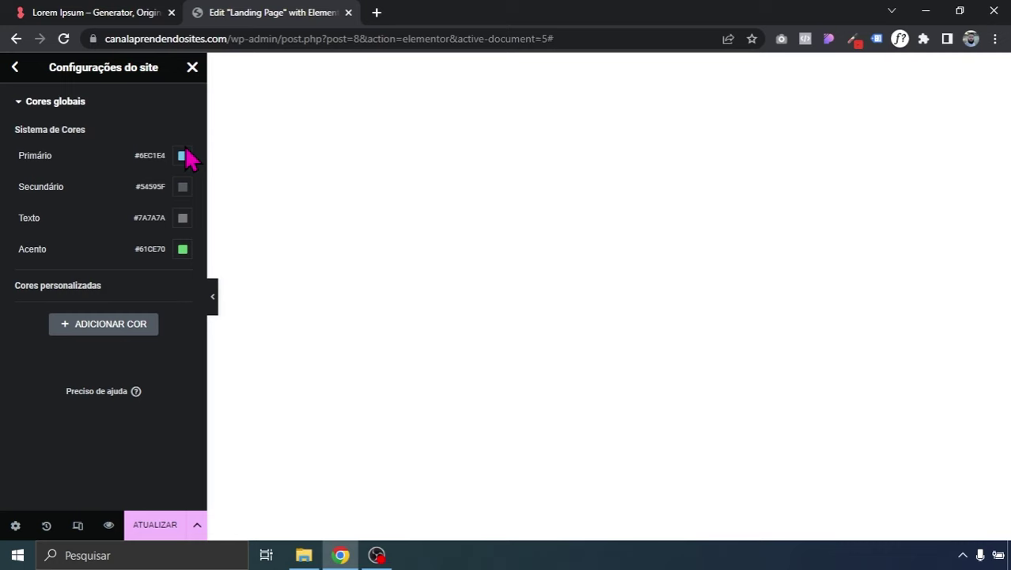
- Switch to File Explorer, open the "paleta de cores" text file in the "aula lp" folder, and copy the azul forte code #2D2F6D
click(303, 554)
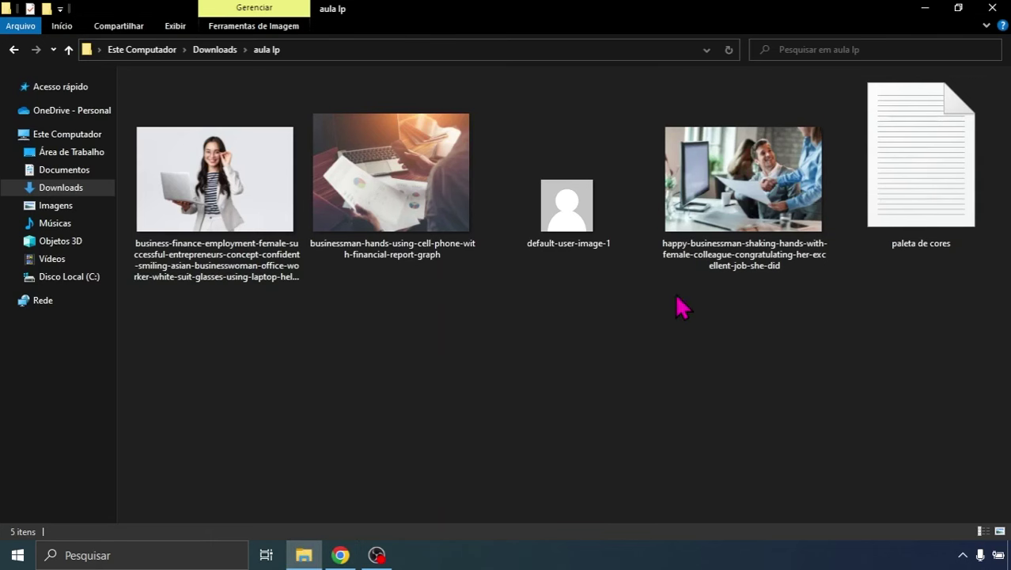
double_click(976, 218)
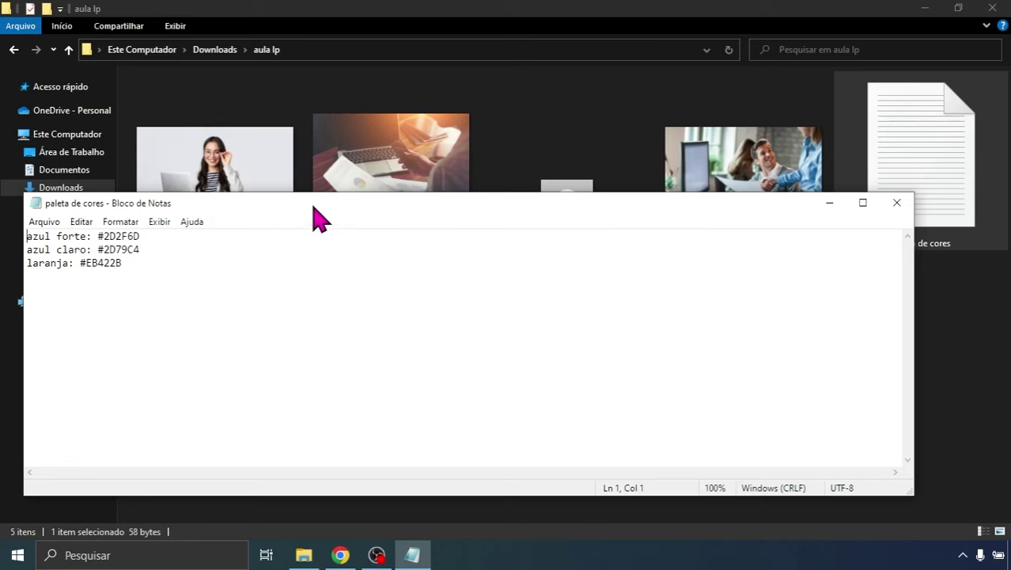
drag(314, 208, 448, 108)
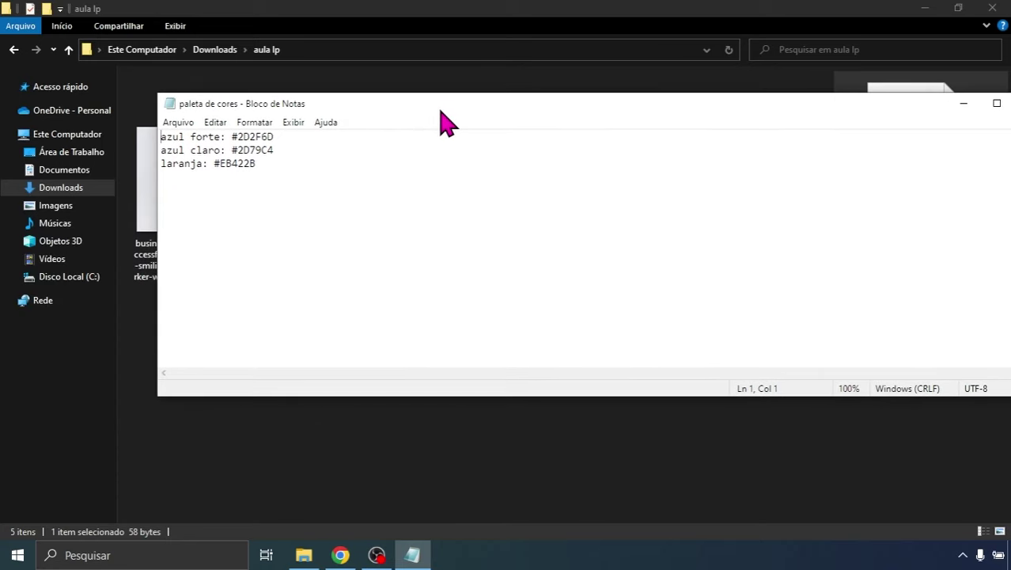
drag(233, 138, 315, 142)
key(ctrl+c)
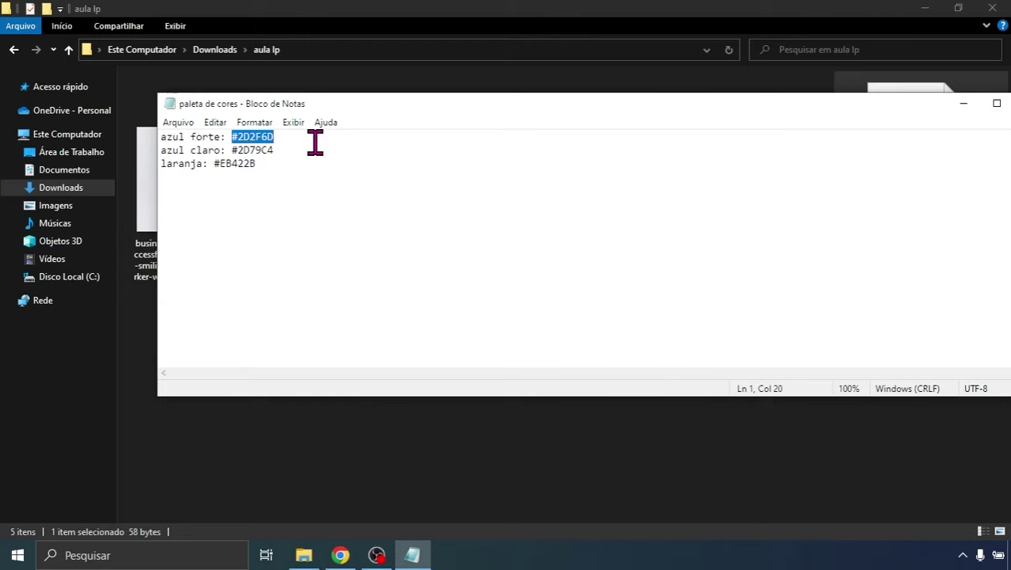
- Switch back to the Elementor site settings in Chrome and add a custom global color with the value #2D2F6D
click(340, 555)
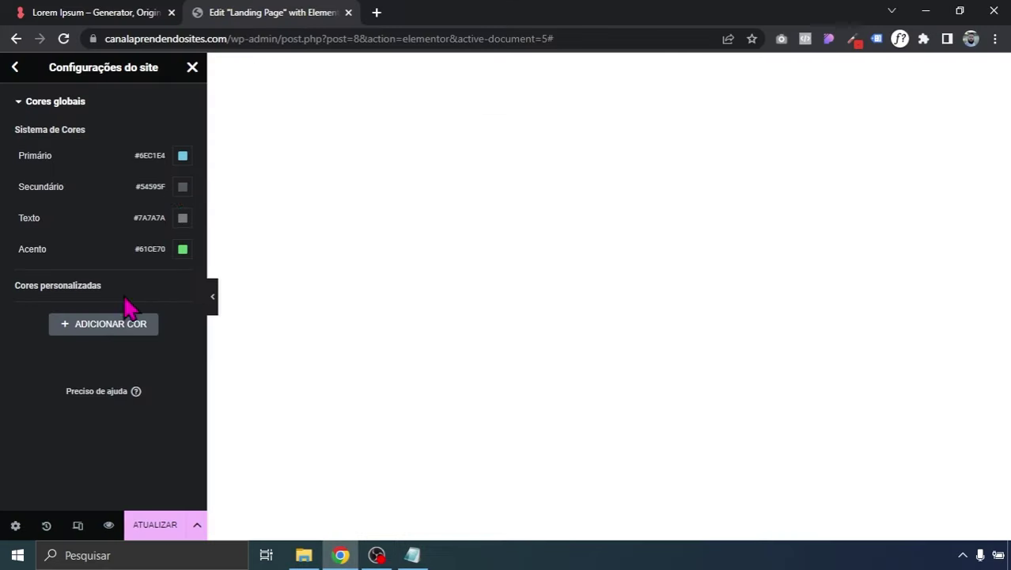
click(87, 329)
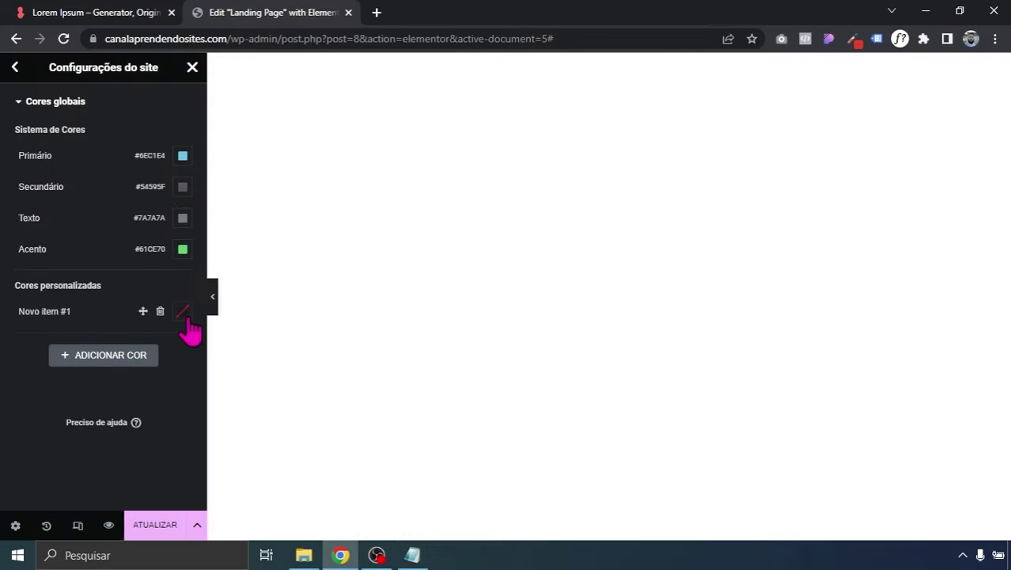
click(183, 311)
key(ctrl+v)
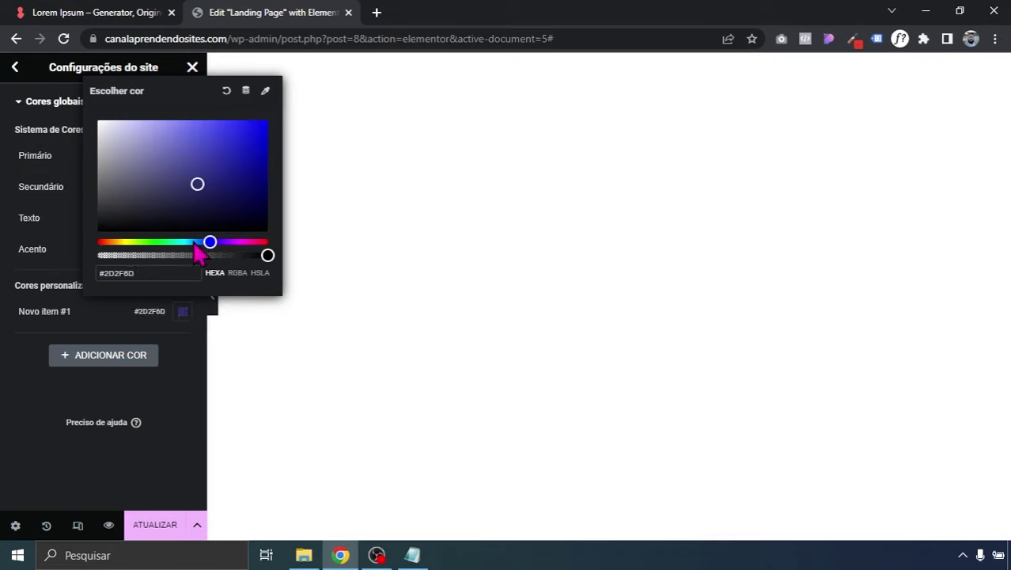
click(4, 293)
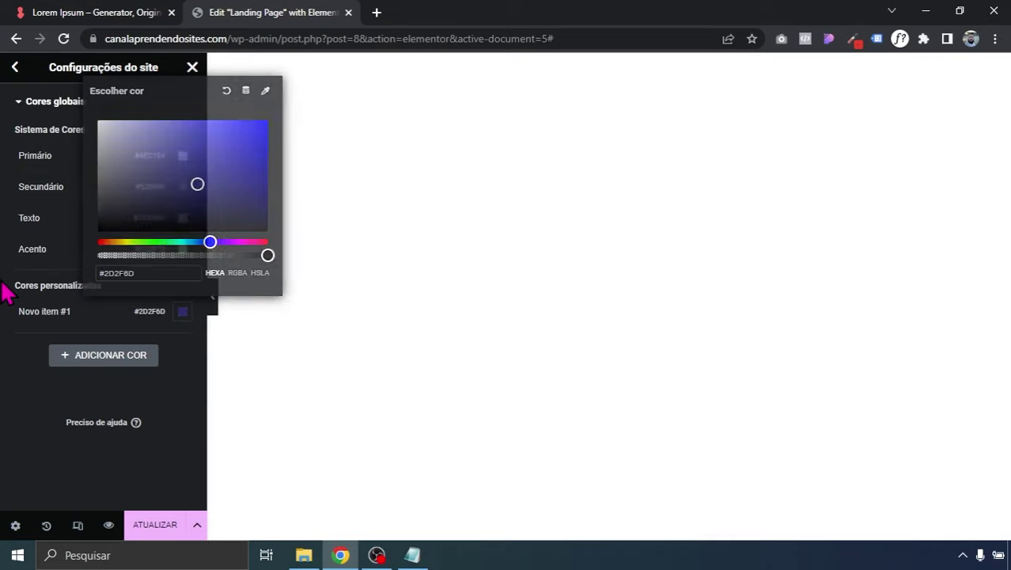
- Copy the azul claro code #2D79C4 from the palette text file and add it as the second custom global color
click(412, 555)
drag(232, 150, 273, 150)
key(ctrl+c)
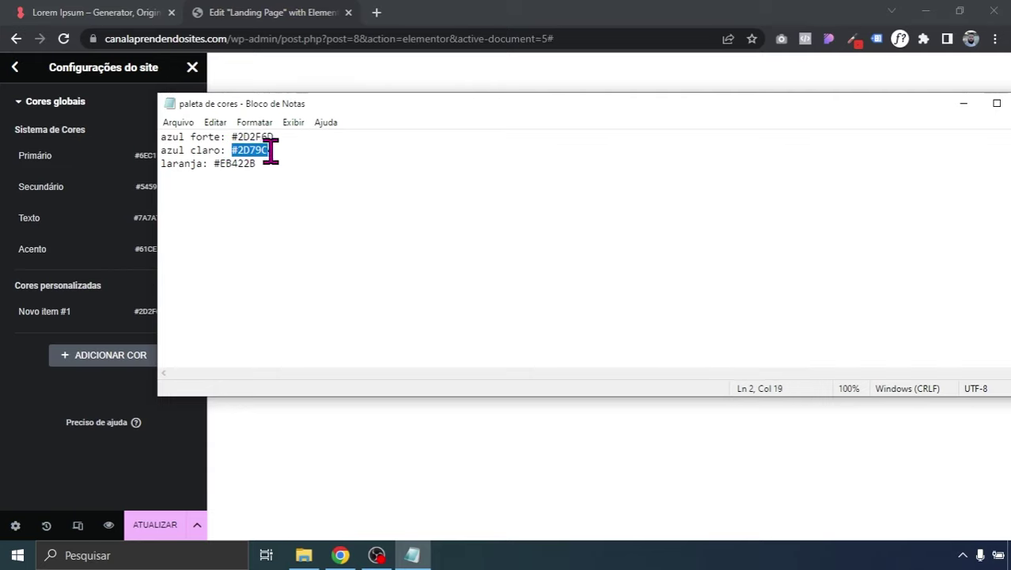
click(4, 348)
click(87, 360)
click(181, 345)
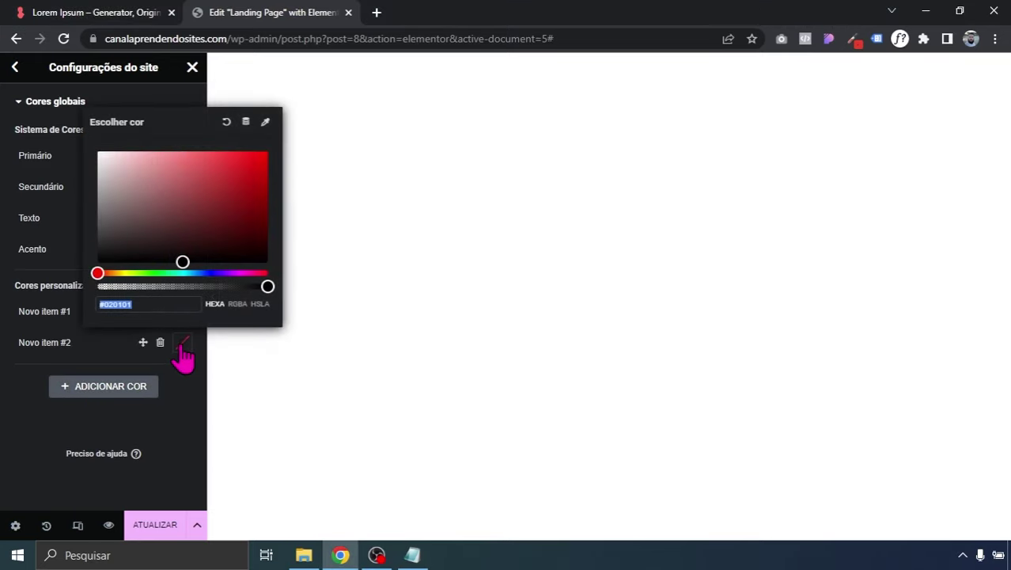
key(ctrl+v)
click(3, 385)
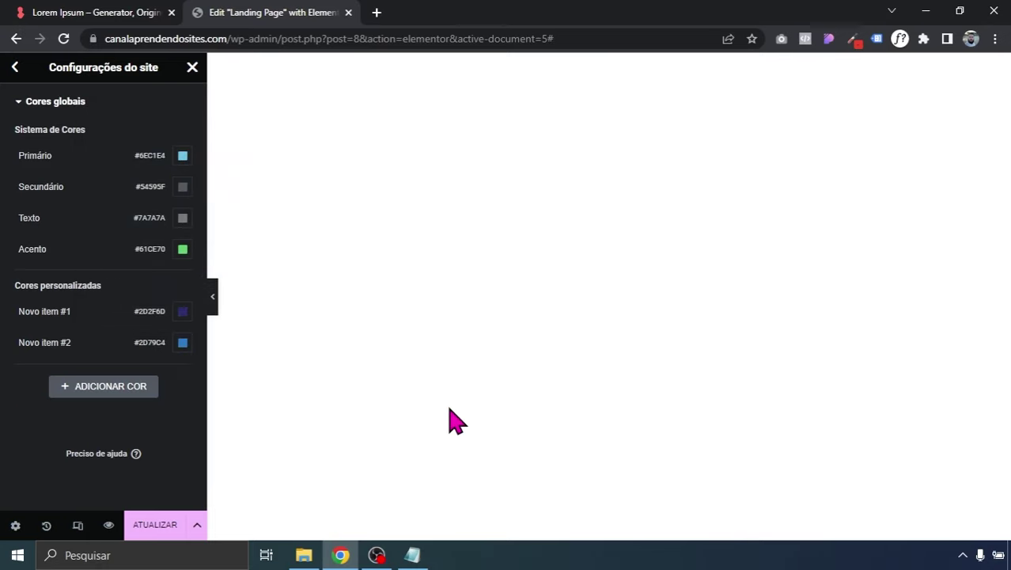
- Copy the laranja code #EB422B from the palette text file and add a third custom global color for it
click(412, 555)
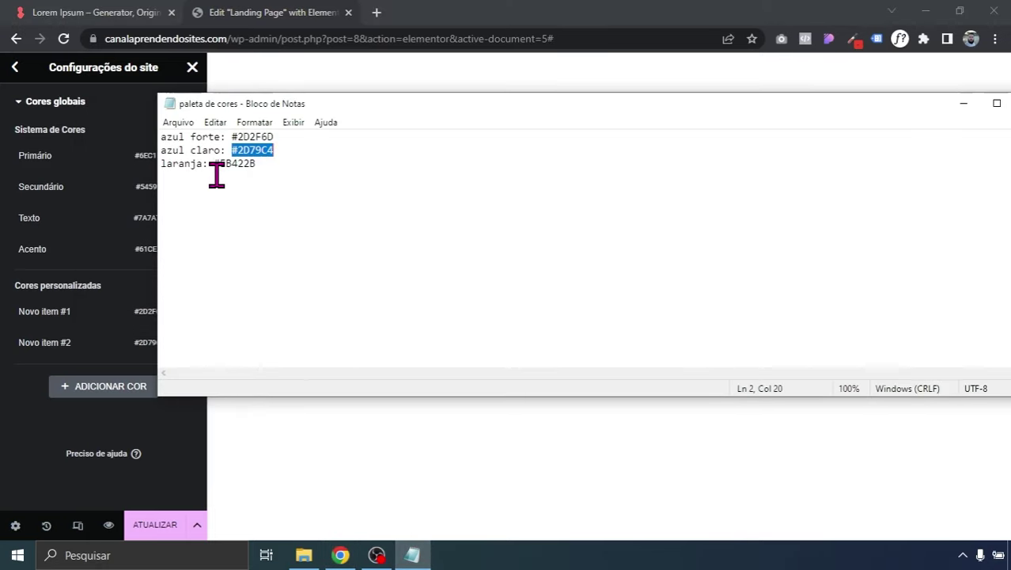
drag(216, 176, 267, 174)
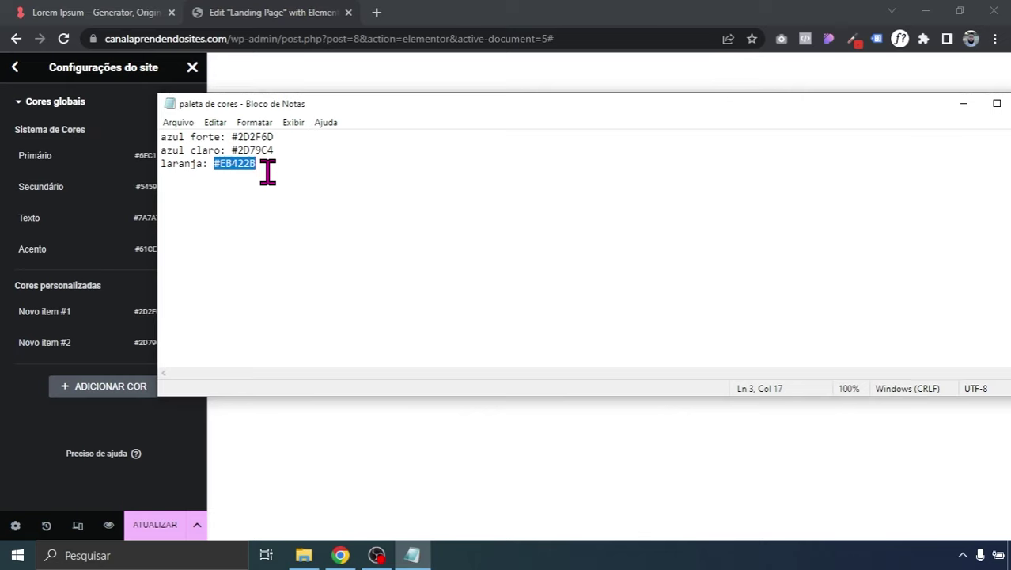
click(4, 394)
click(95, 392)
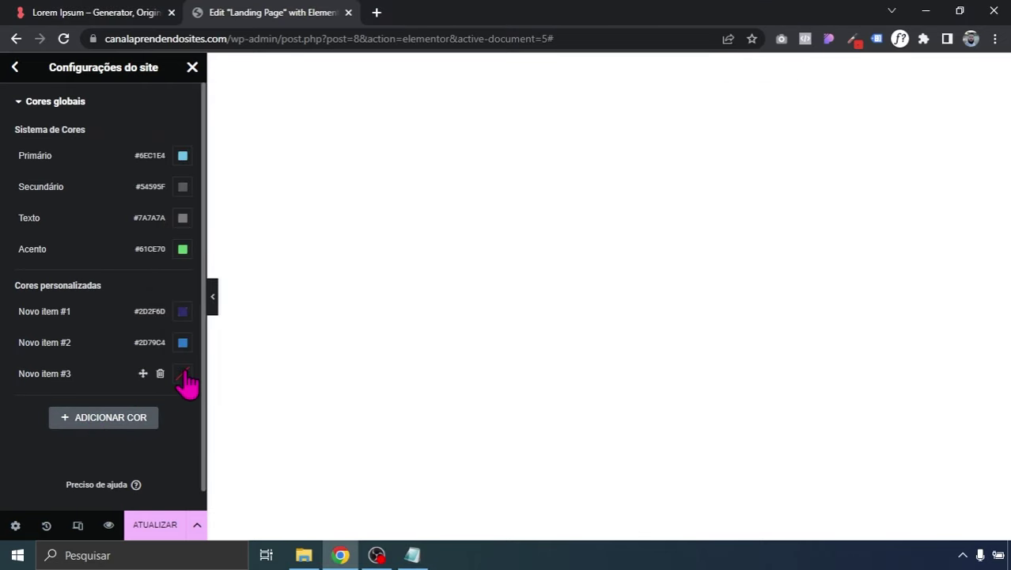
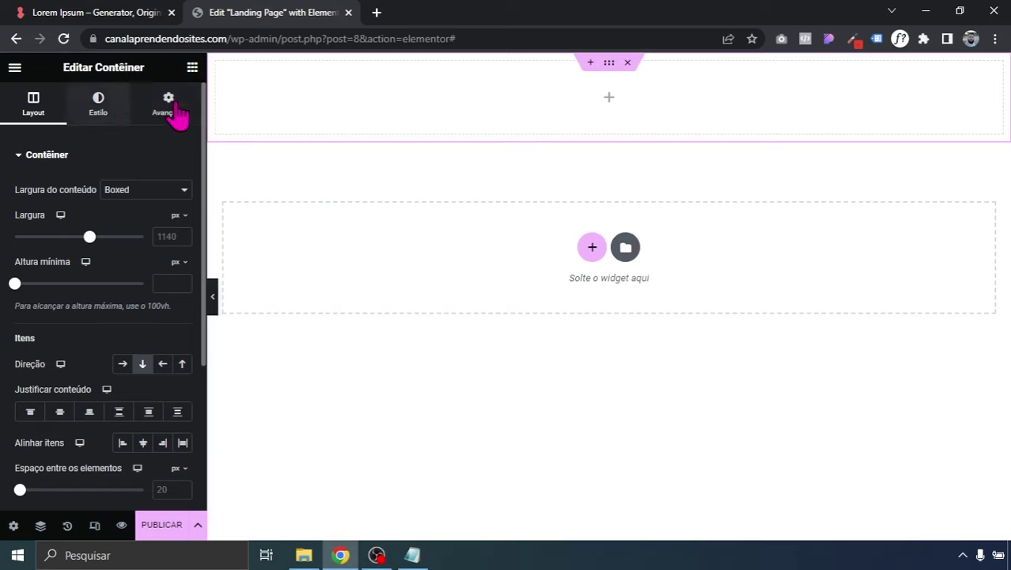
- Give the single-column container a linear gradient background from Novo item #1 to Novo item #2 at a 141-degree angle
click(96, 110)
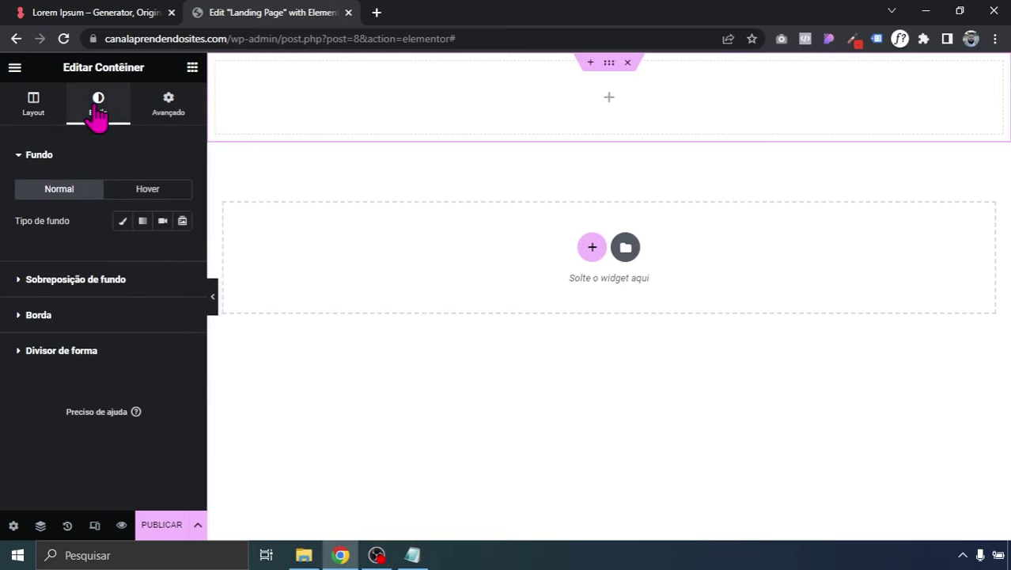
click(138, 223)
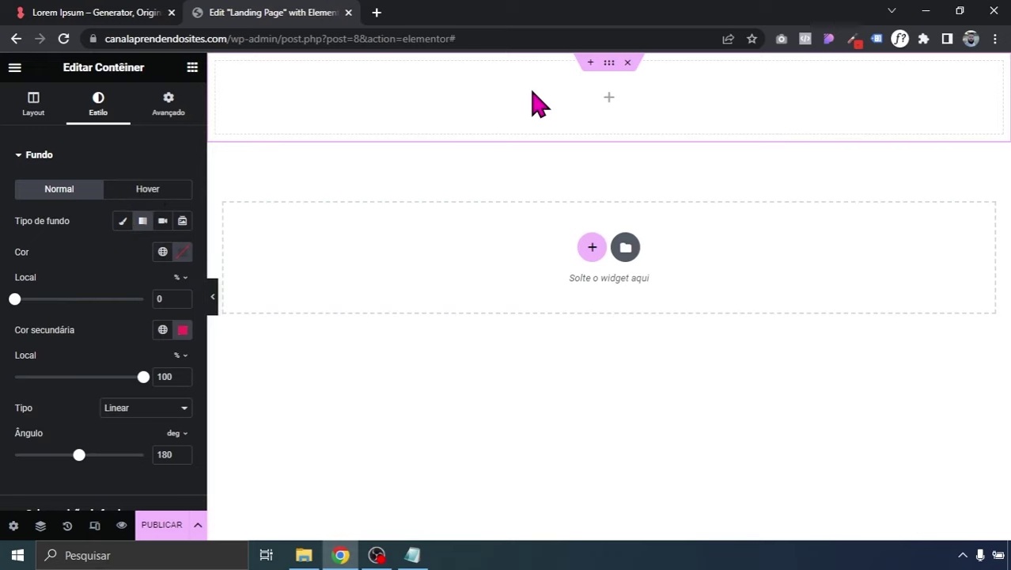
click(162, 252)
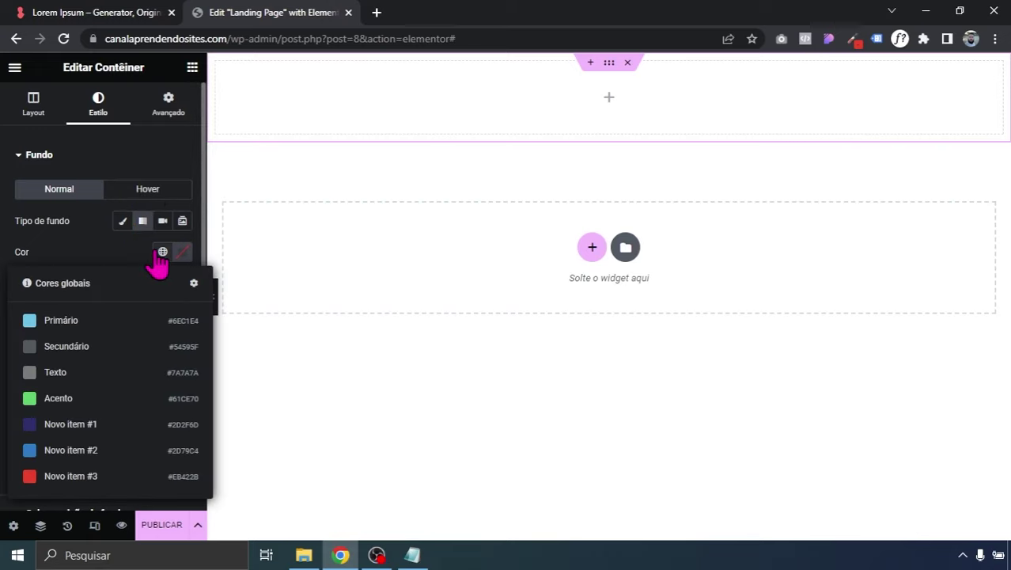
click(101, 432)
click(162, 331)
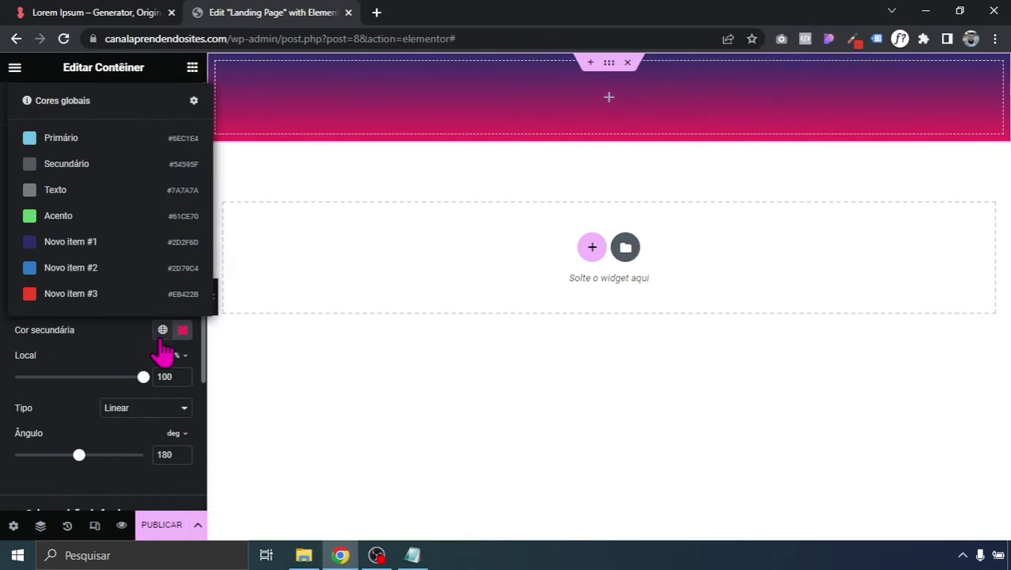
click(90, 269)
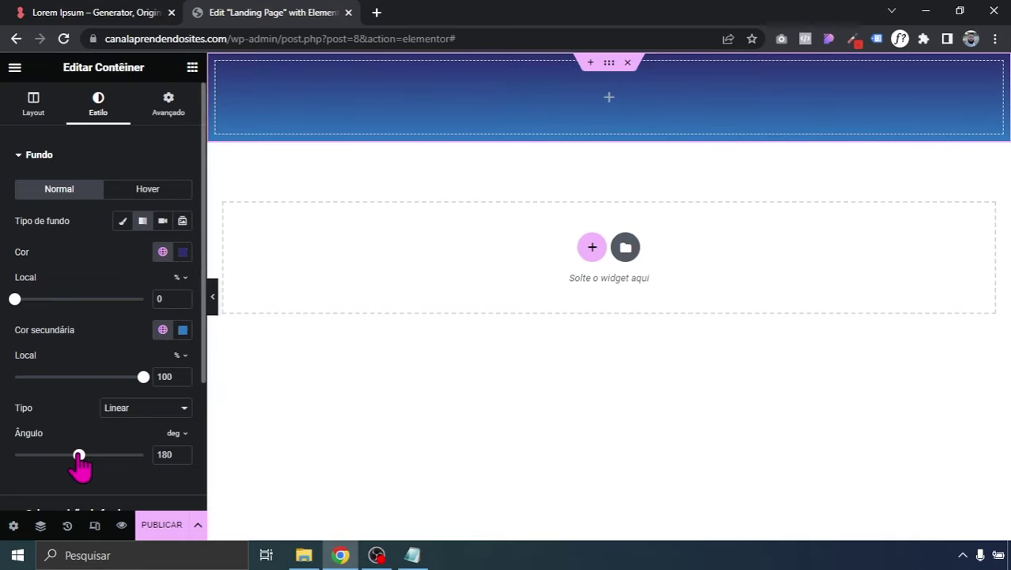
drag(79, 457, 65, 484)
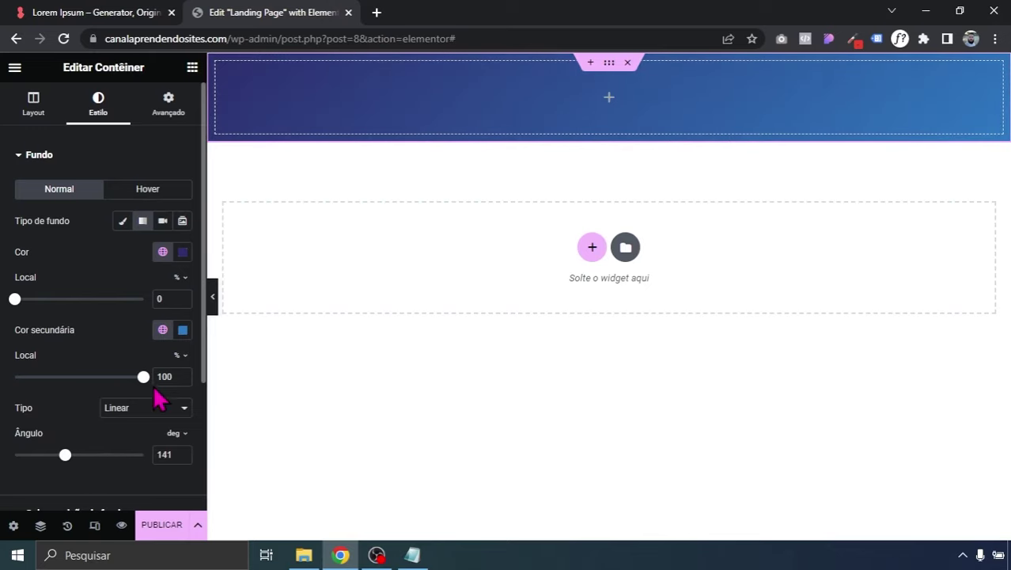
click(192, 69)
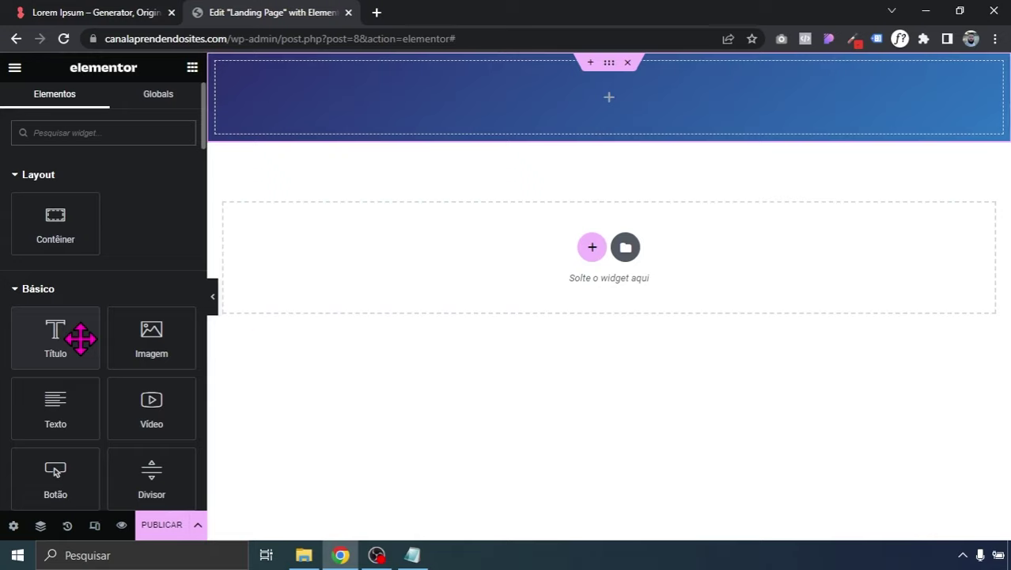
- Delete the single-column container and add a container with the structure of two equal columns
click(627, 62)
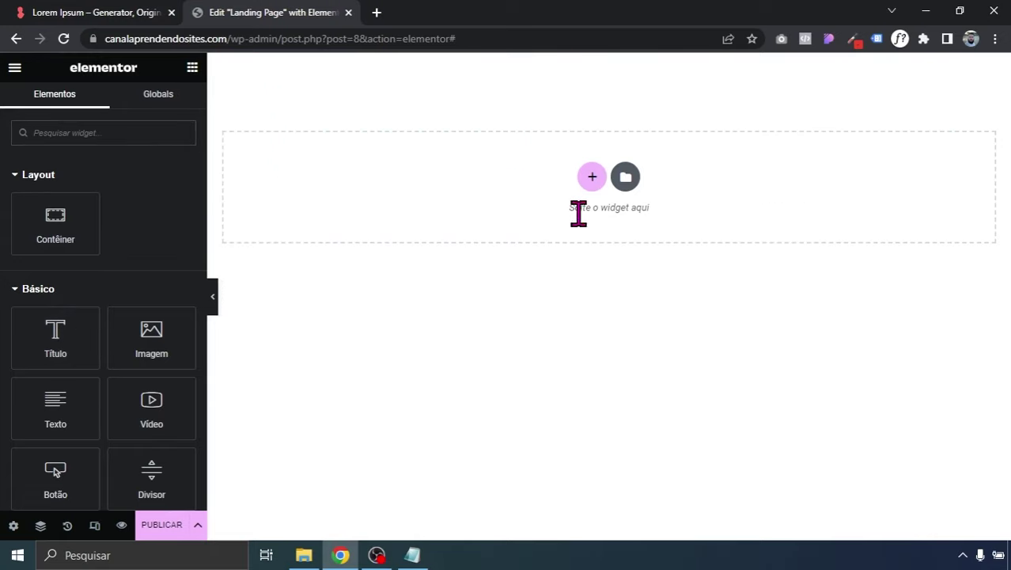
click(592, 175)
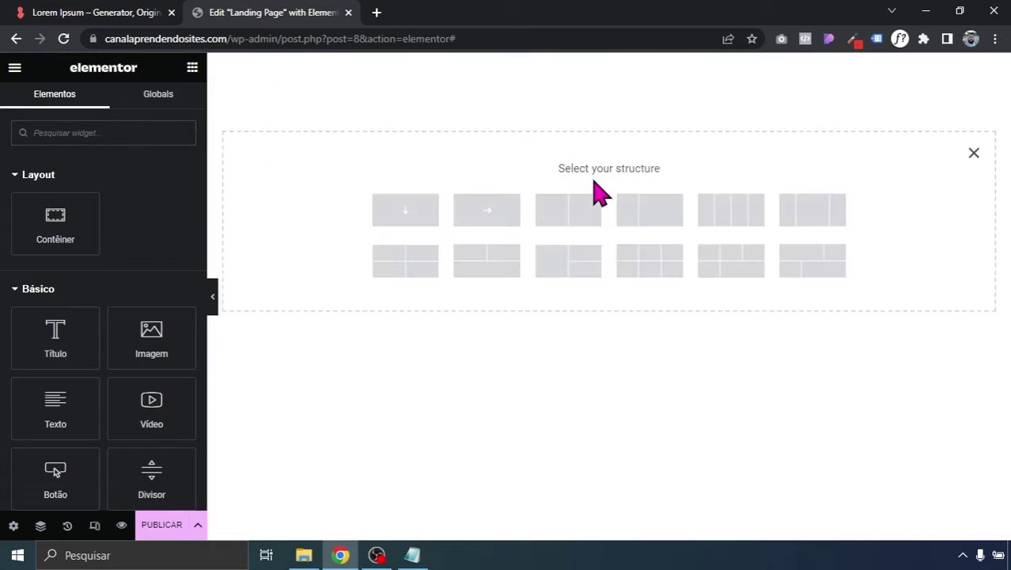
click(570, 220)
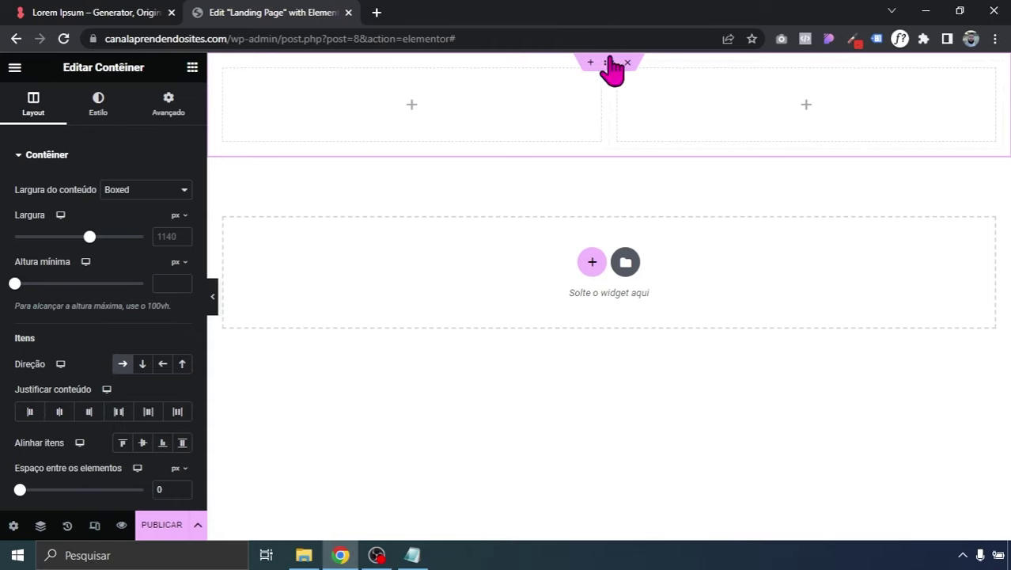
- Give the two-column container a linear gradient background from Novo item #1 to Novo item #2 at a 149-degree angle
click(98, 103)
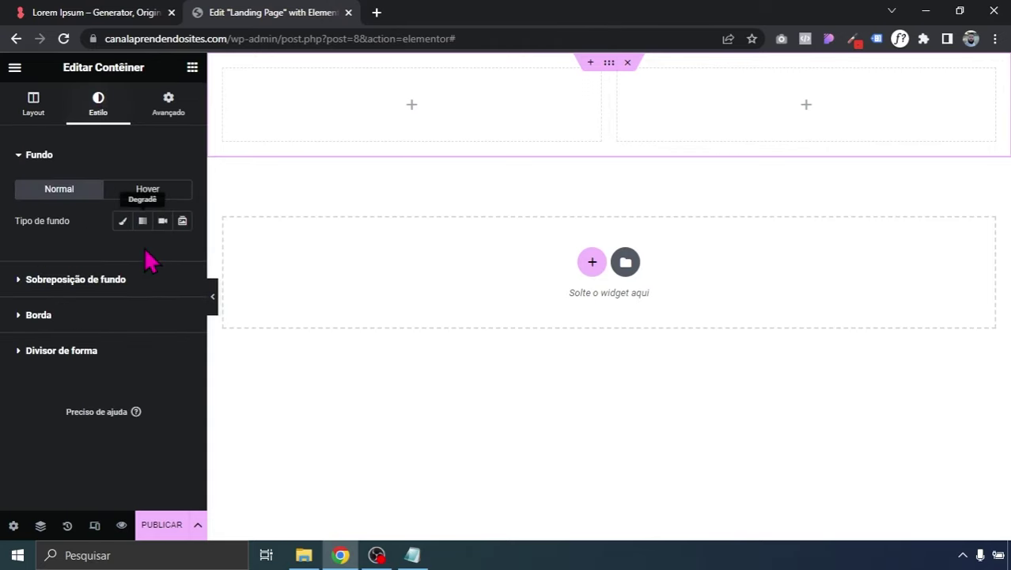
click(144, 221)
click(162, 252)
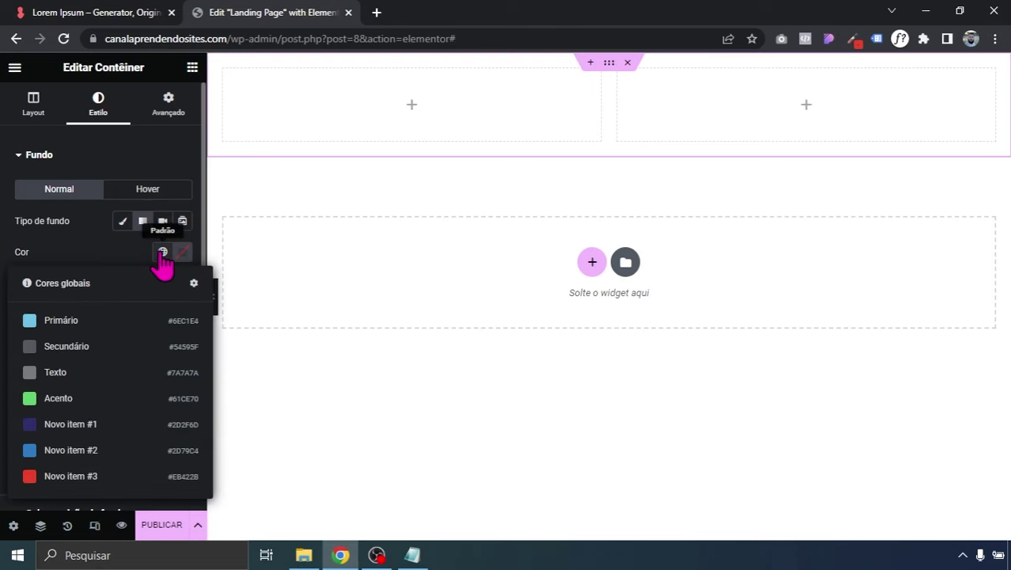
click(70, 425)
click(162, 329)
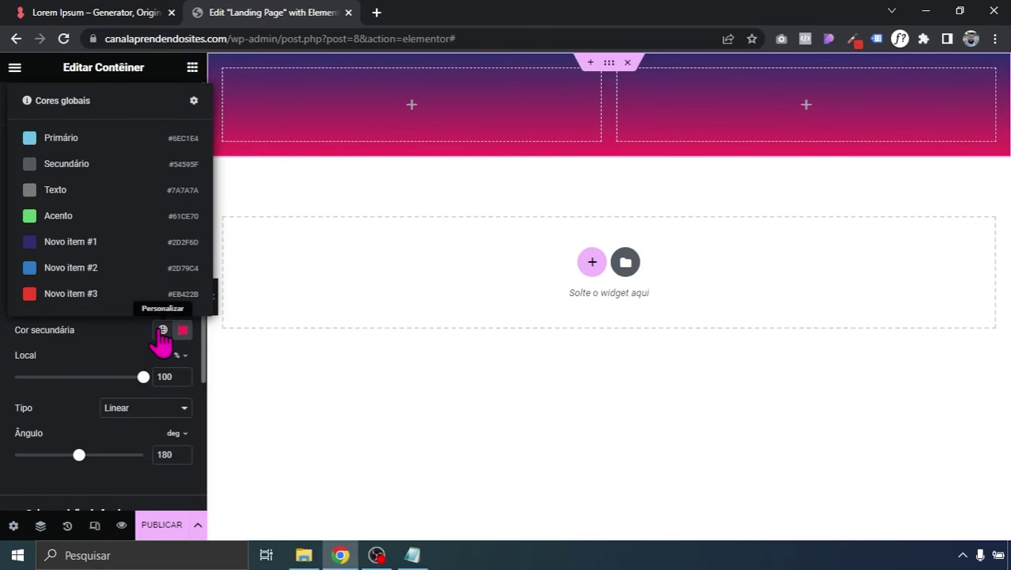
click(61, 273)
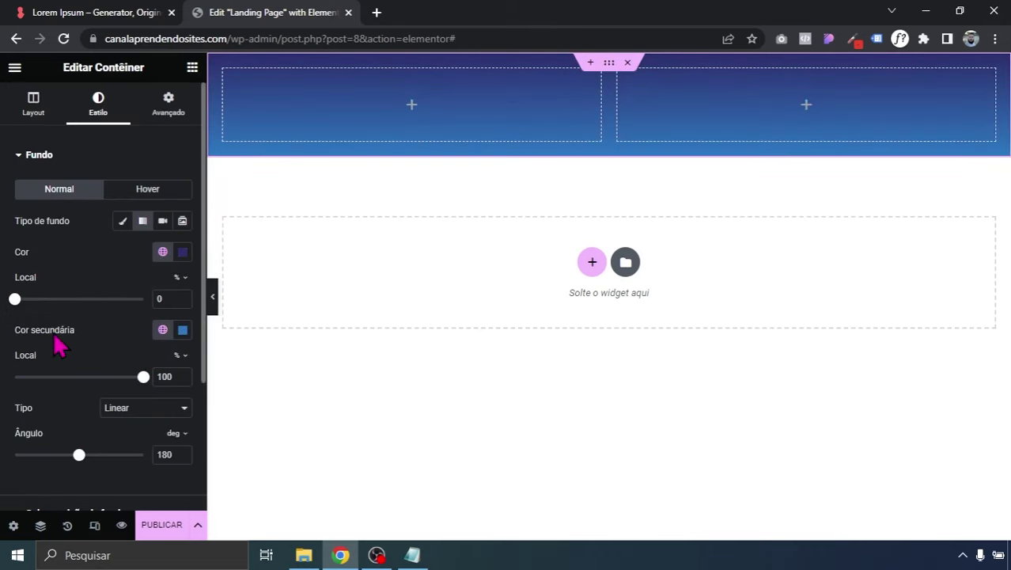
mouse_move(79, 454)
mouse_down()
mouse_move(27, 454)
mouse_move(69, 454)
mouse_move(60, 455)
mouse_move(70, 470)
mouse_up()
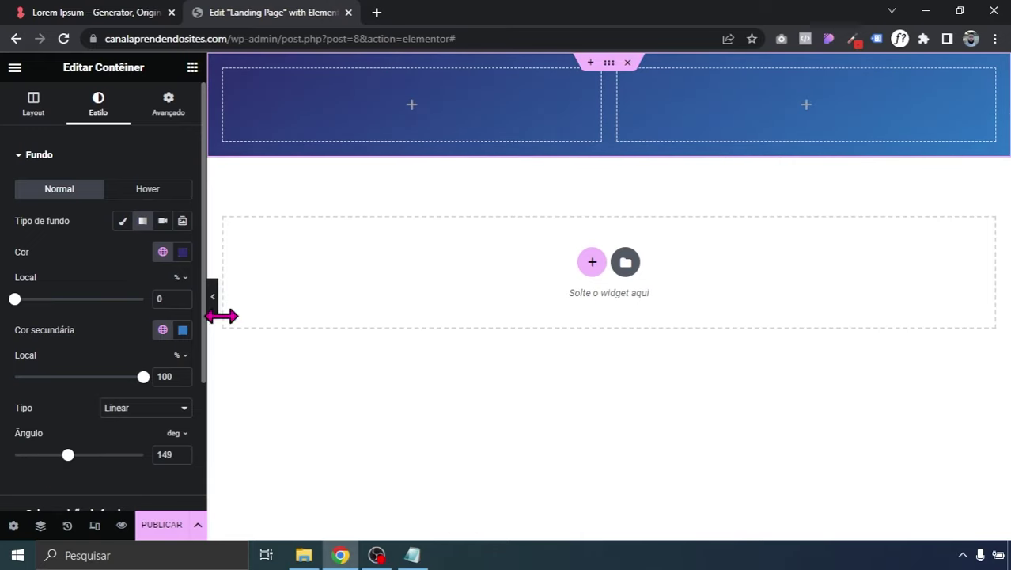
- Add a Título widget to the container's left column and apply the Primário global font to it
click(192, 70)
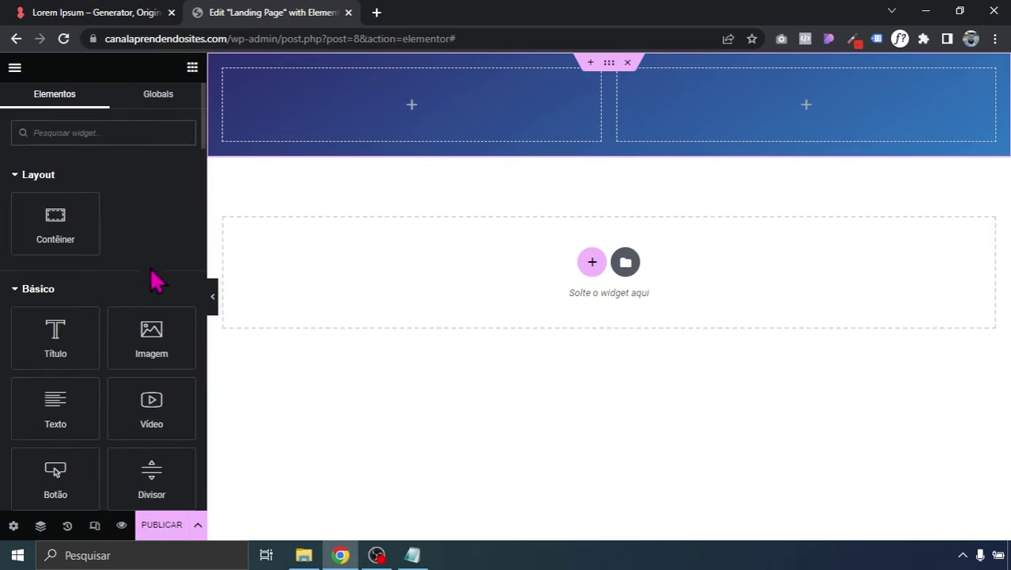
drag(72, 323, 348, 107)
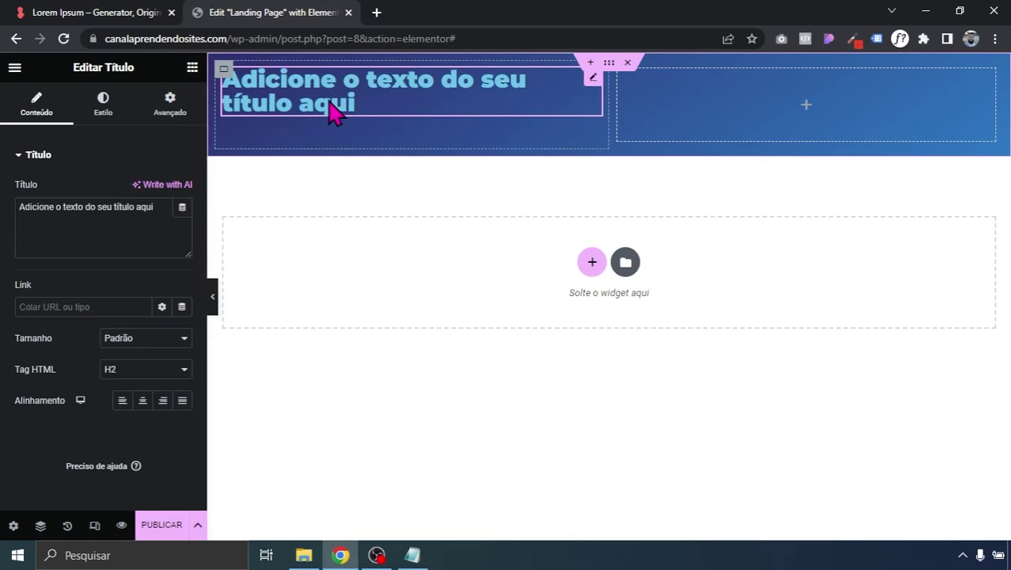
click(118, 112)
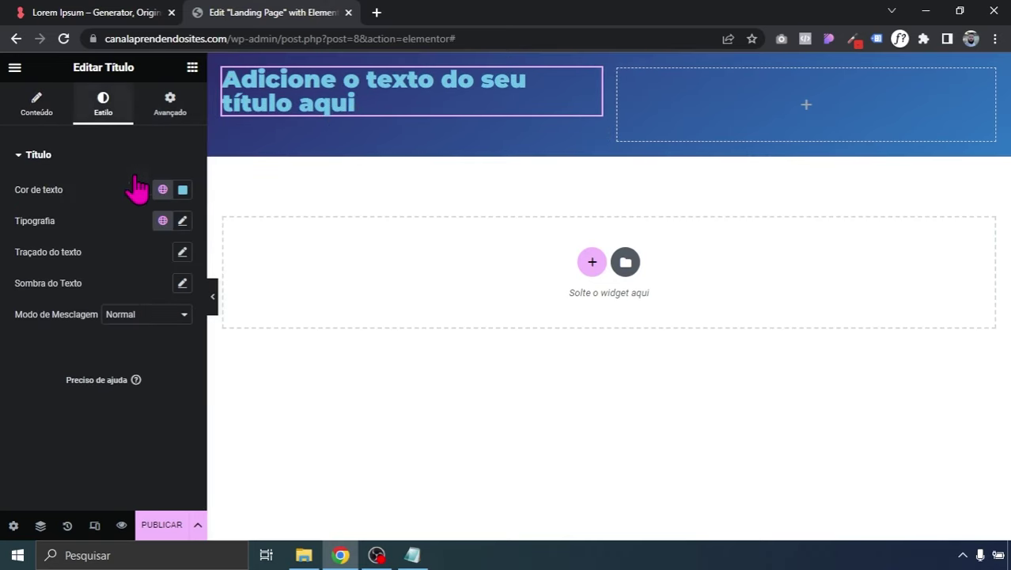
click(162, 221)
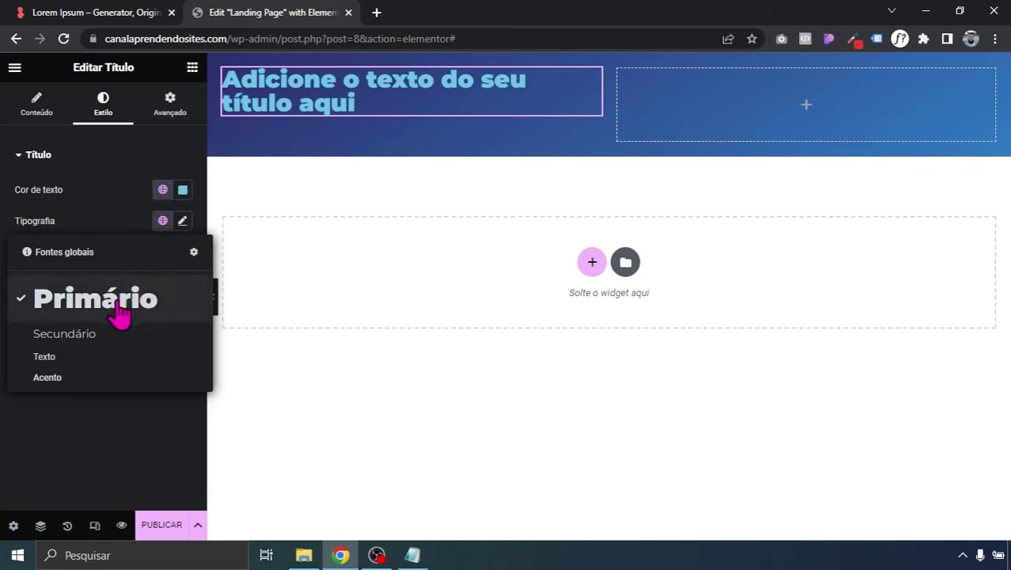
click(119, 313)
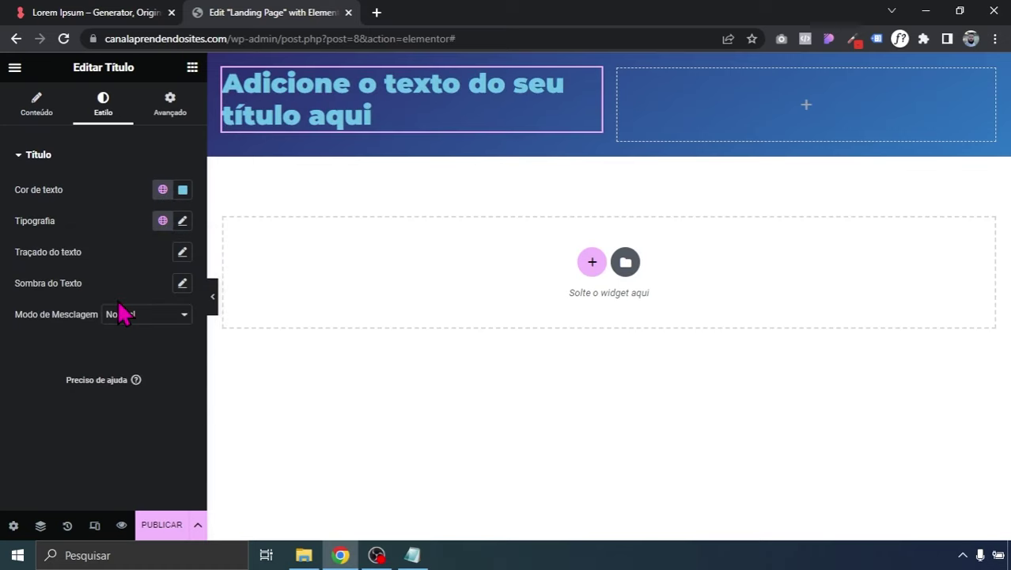
- Set the title's text color to white
click(182, 190)
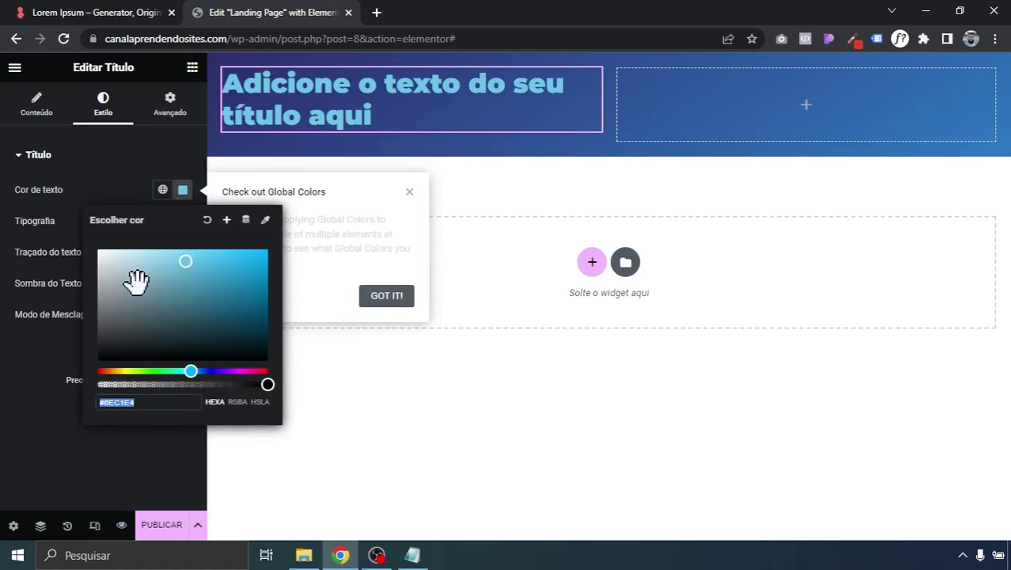
drag(136, 280, 45, 254)
click(7, 277)
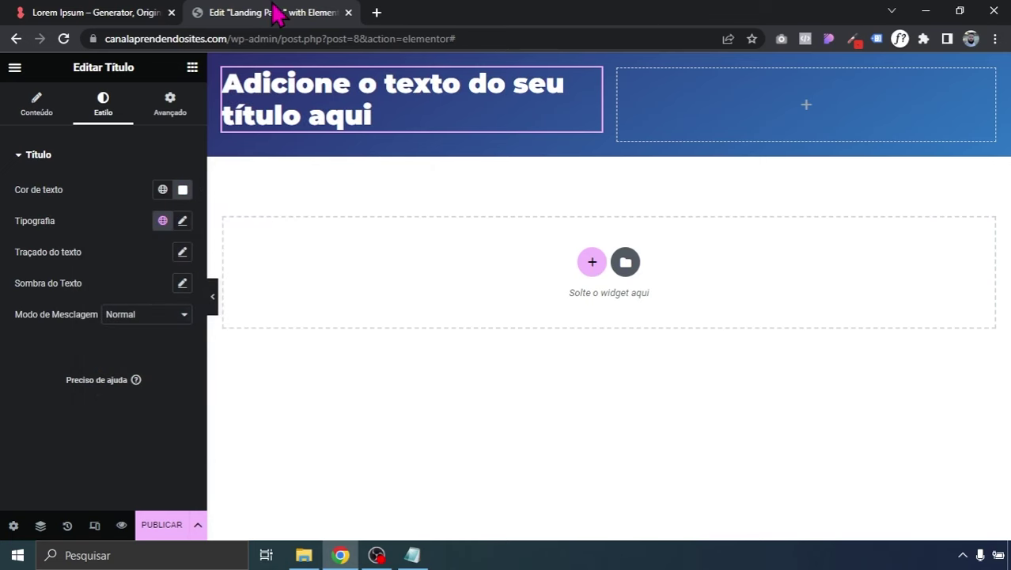
- Copy "Lorem ipsum dolor sit amet, consectetur adipiscing elit" from the loremipsum.io page and return to the Elementor editor
click(141, 12)
drag(152, 129, 650, 130)
right_click(651, 131)
click(666, 142)
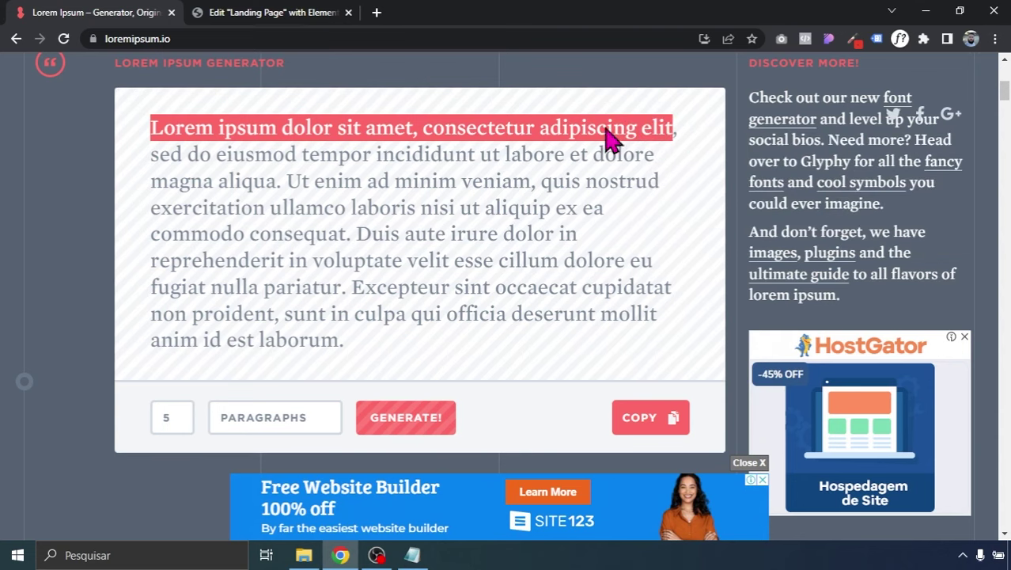
click(277, 13)
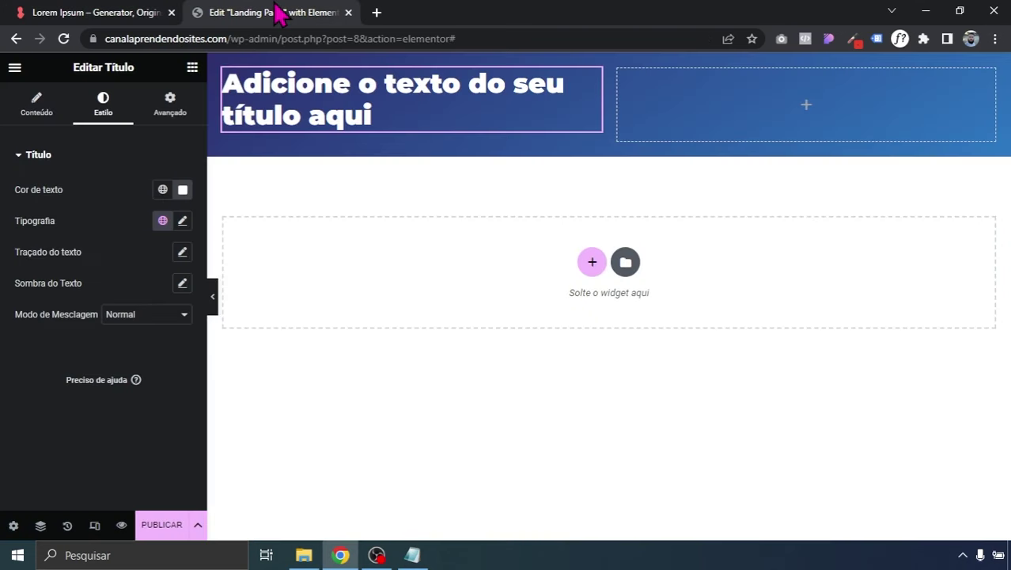
- Replace the title's placeholder text with "Lorem ipsum dolor sit amet, consectetur adipiscing elit"
click(37, 115)
drag(162, 206, 7, 220)
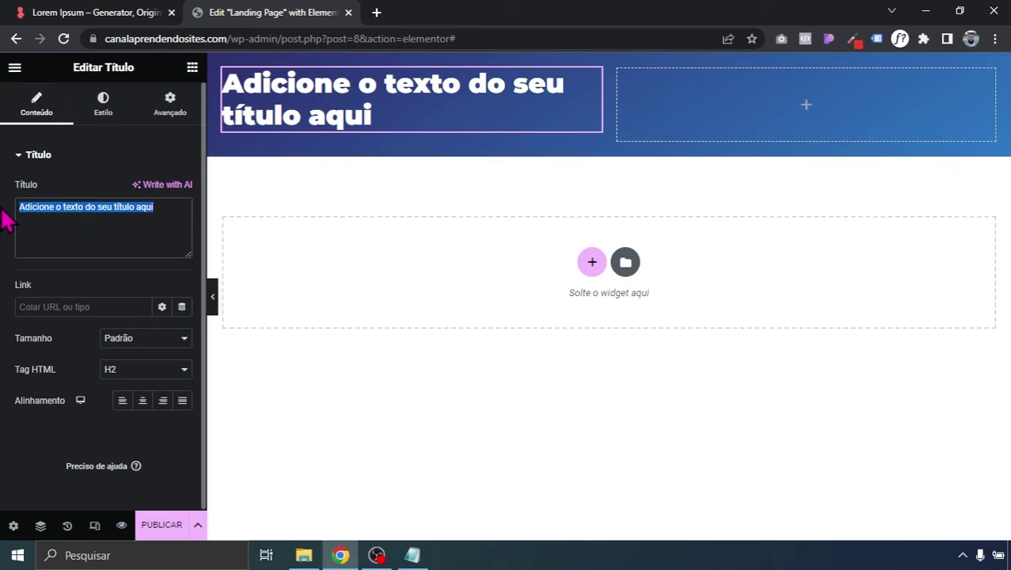
key(ctrl+v)
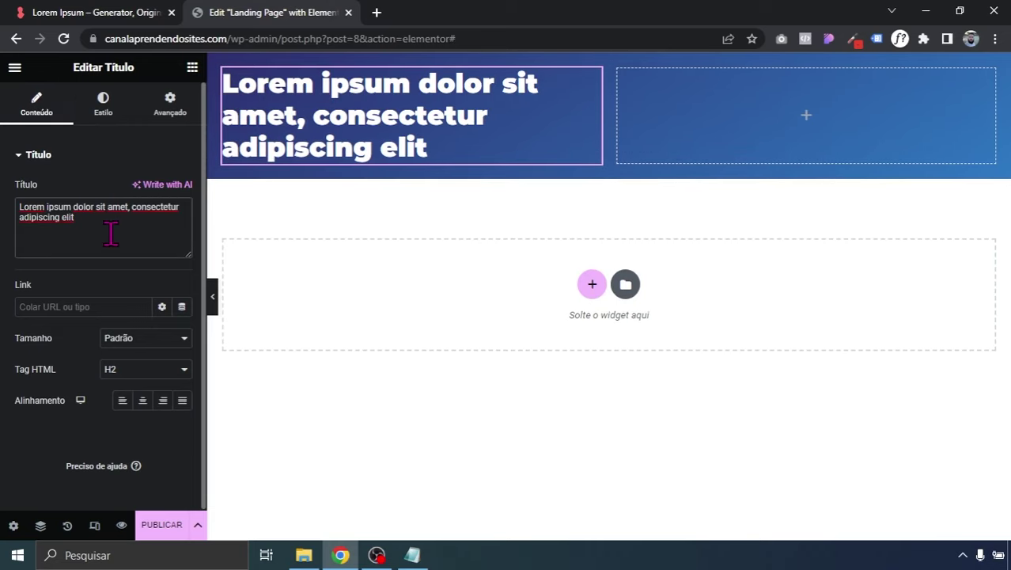
- Look at the Elementor AI dialog for the title text and at the global font applied to the title
drag(111, 233, 7, 220)
click(85, 232)
click(181, 198)
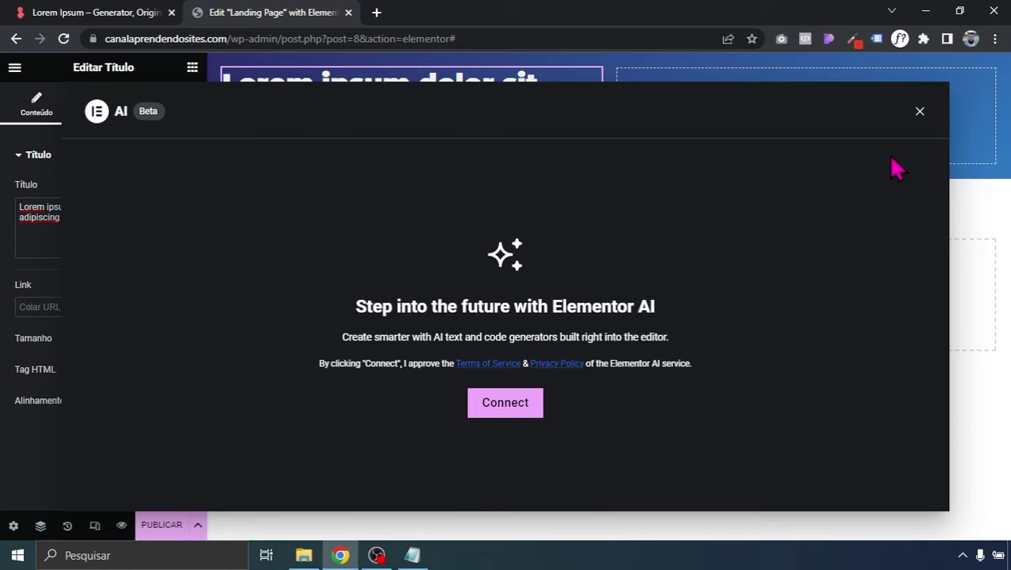
click(919, 111)
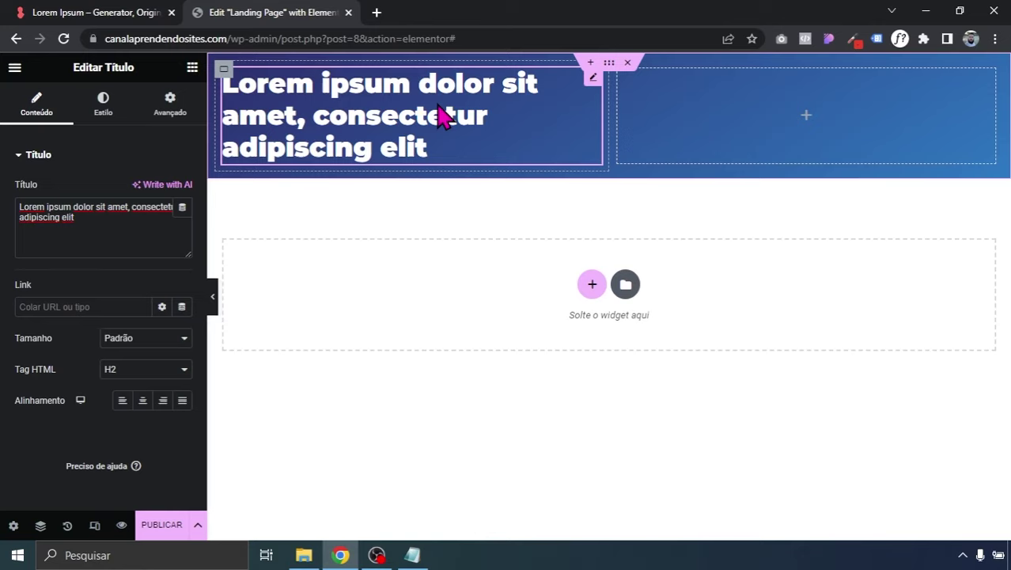
click(103, 103)
click(162, 220)
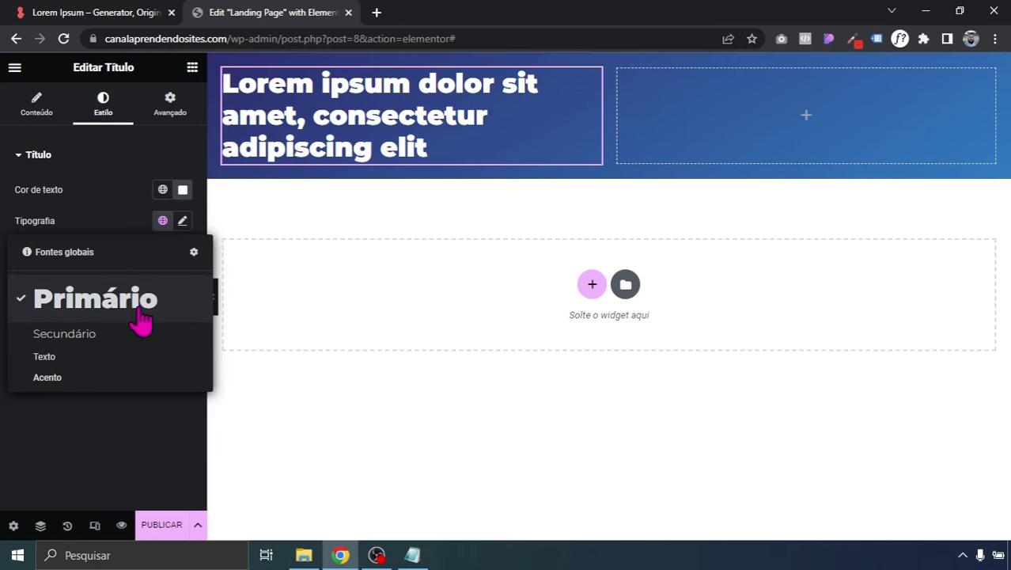
click(132, 206)
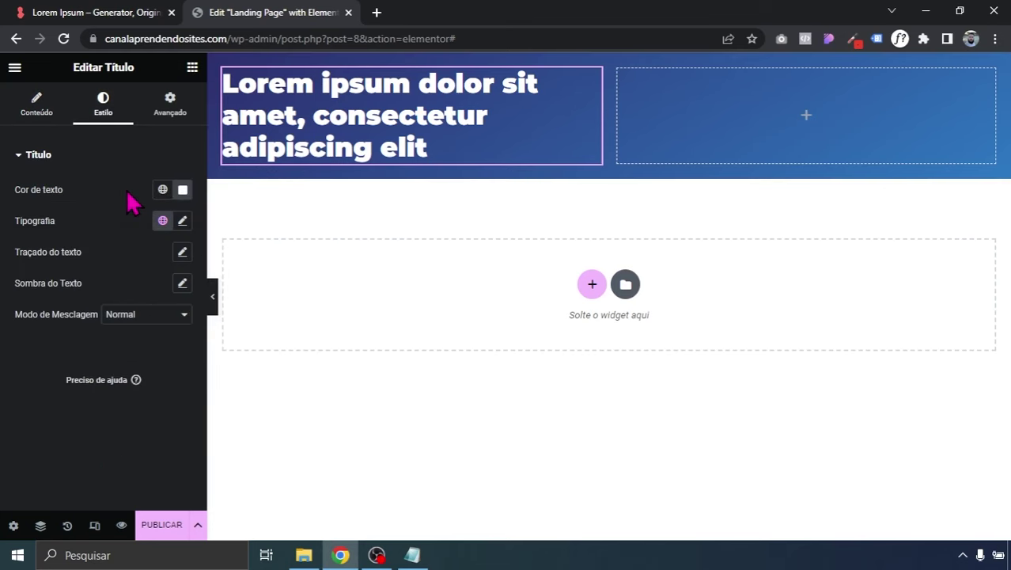
- Add a Texto widget below the title in the hero's left column
click(193, 67)
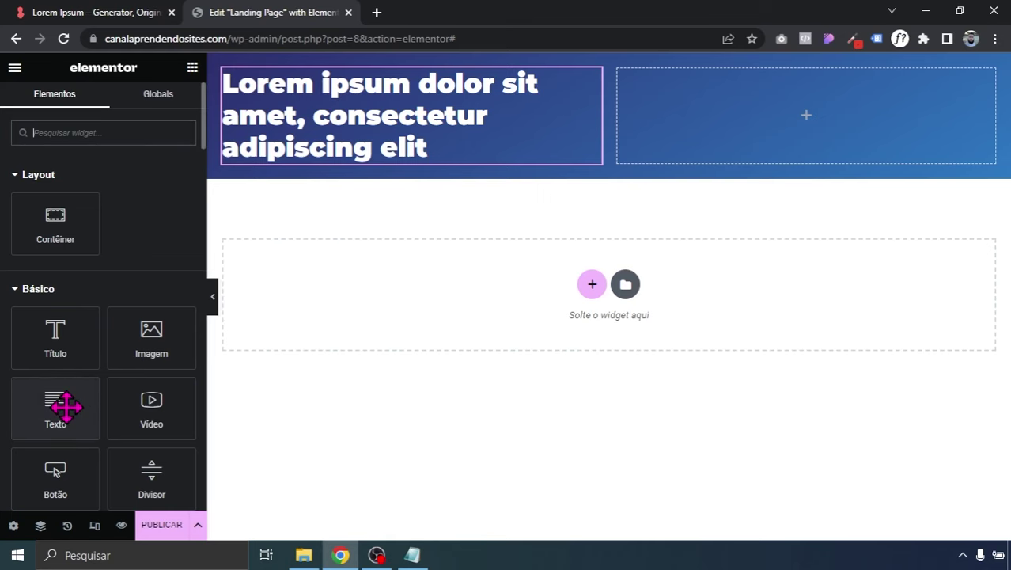
drag(63, 406, 336, 153)
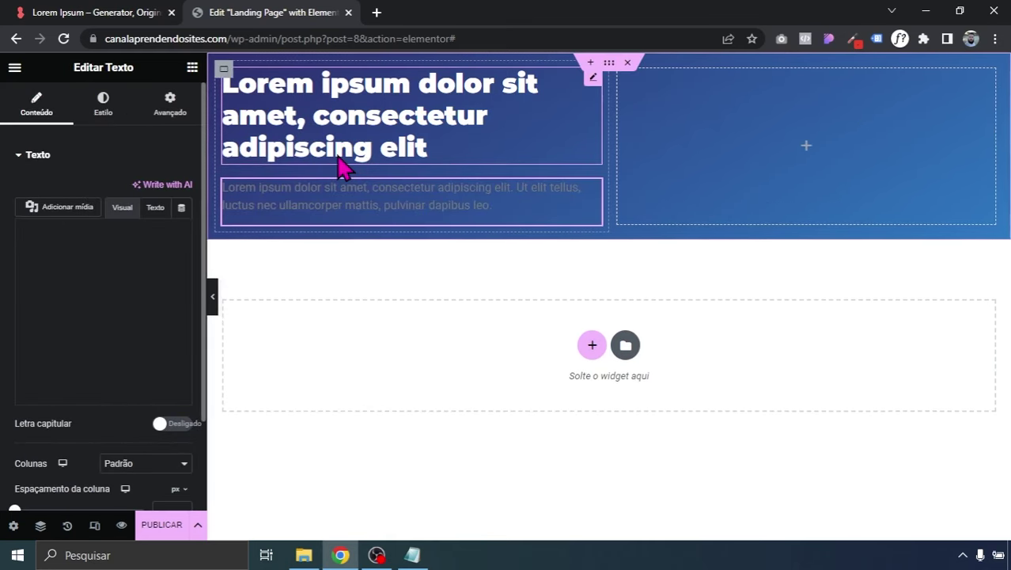
- Set the paragraph's text color to #FFFFFF and apply the Secundário global font to it
click(103, 104)
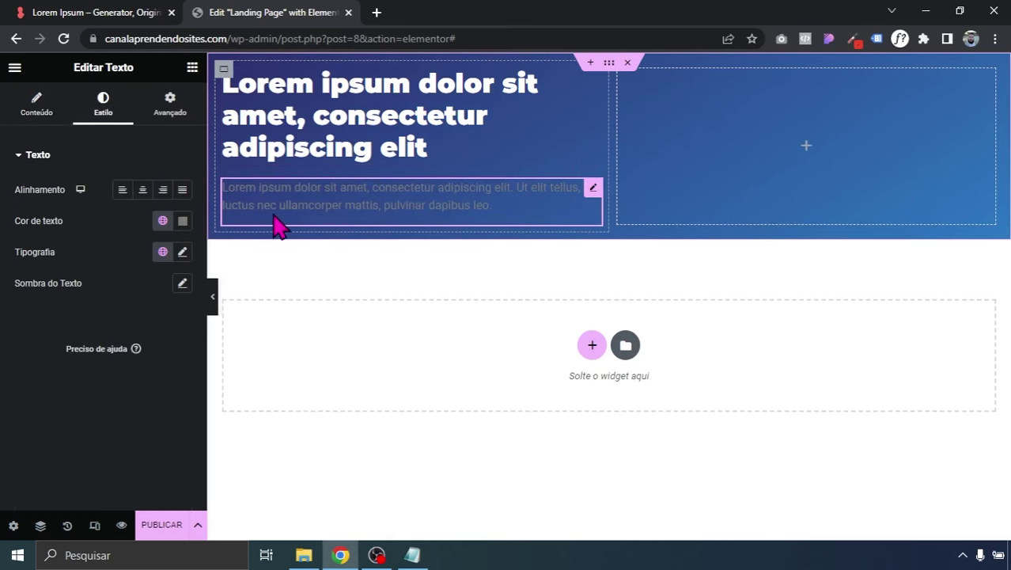
click(162, 220)
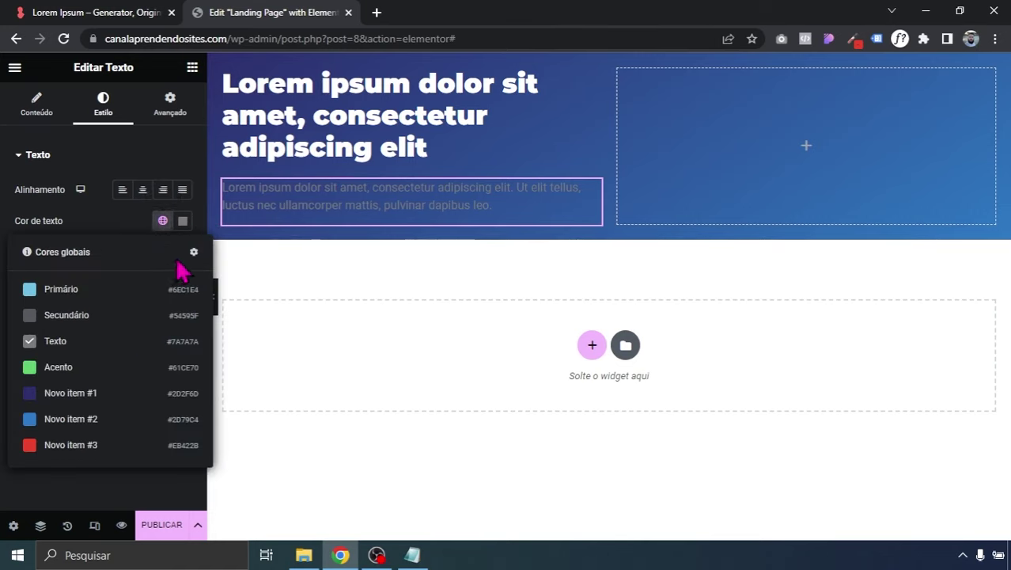
click(183, 221)
drag(135, 294, 50, 256)
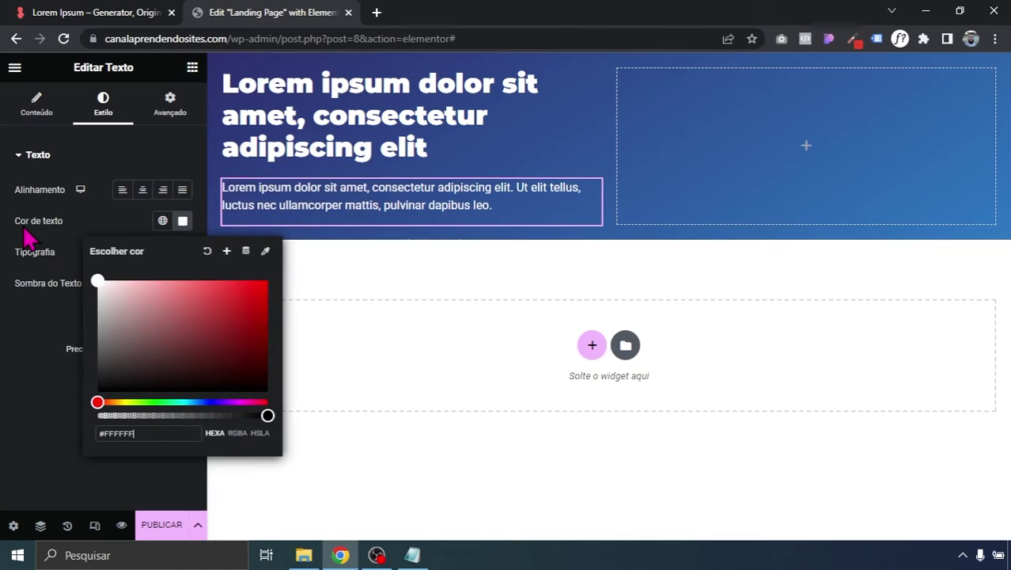
click(26, 236)
click(163, 252)
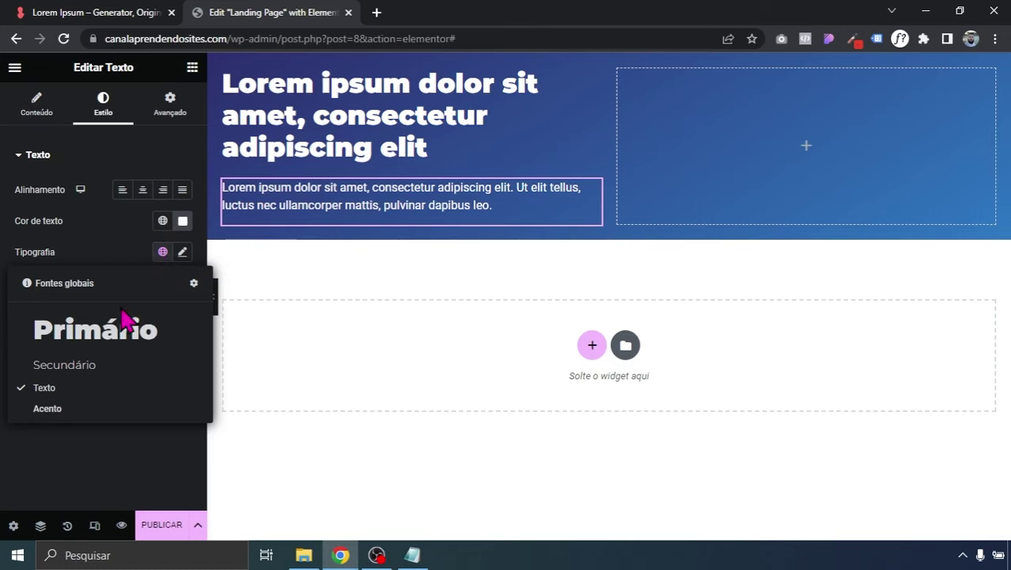
click(94, 369)
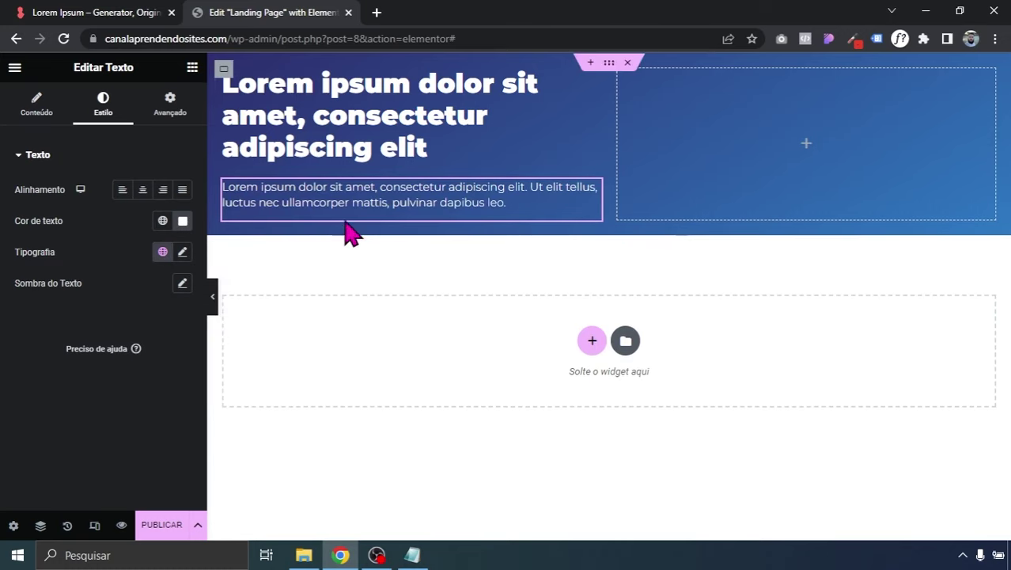
- Add a Botão widget below the paragraph and set its text to "Entre em contato"
click(192, 68)
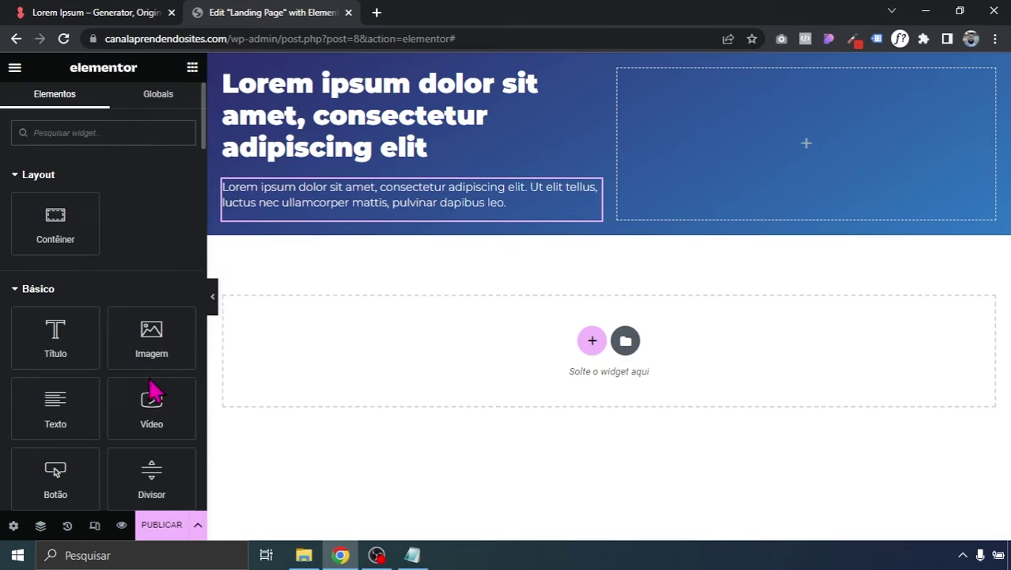
drag(63, 467, 299, 224)
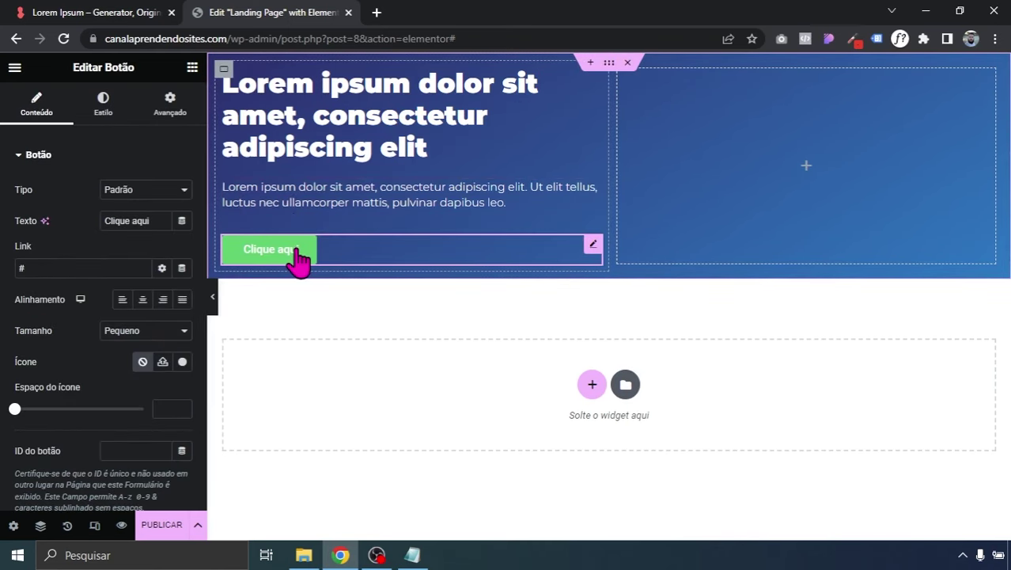
drag(149, 221, 103, 221)
text(Entre)
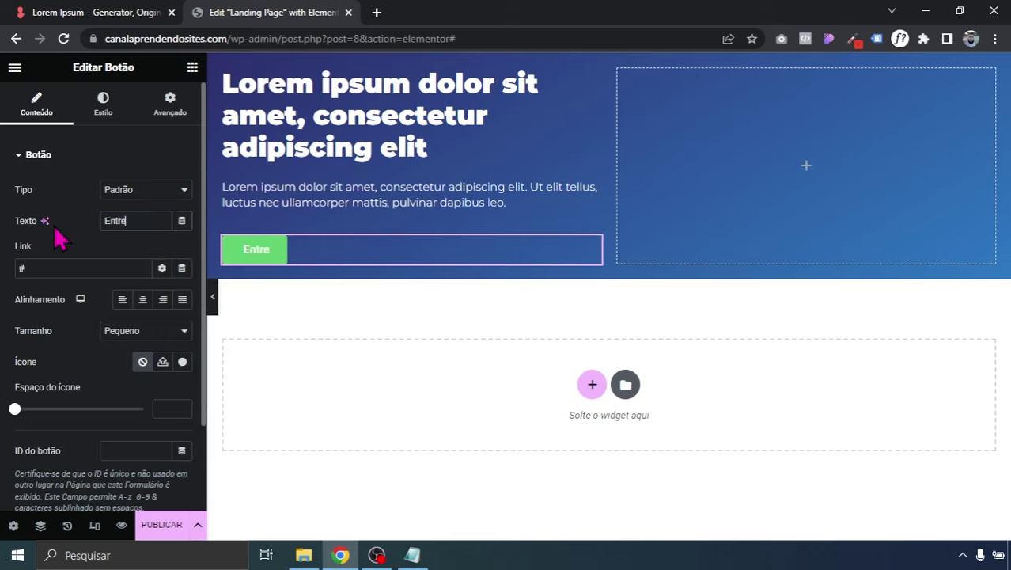
text( em contato)
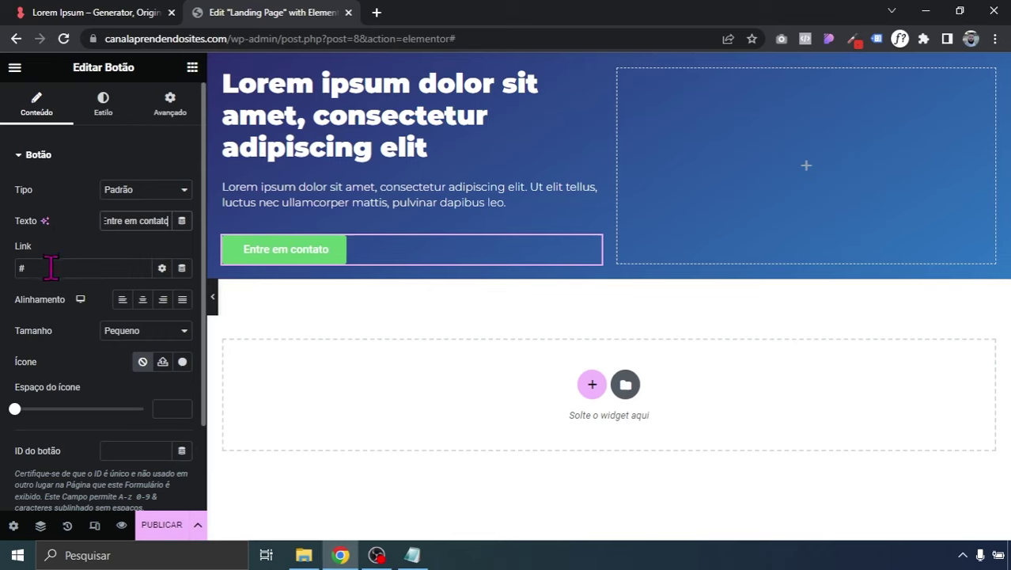
- Replace the button's link with a wa.me address followed by the WhatsApp phone number
drag(50, 267, 8, 271)
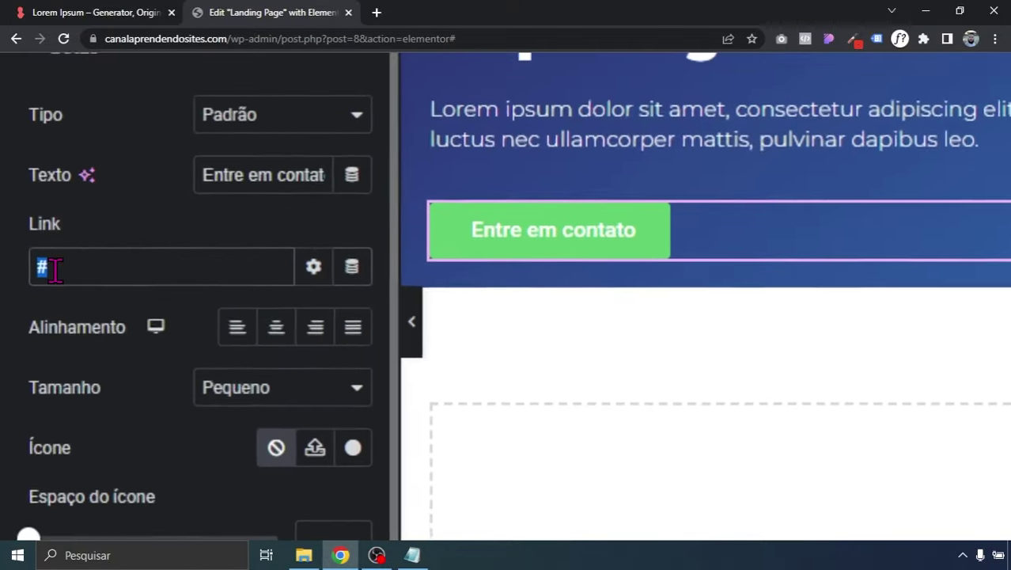
text(wa.me/5554999999999)
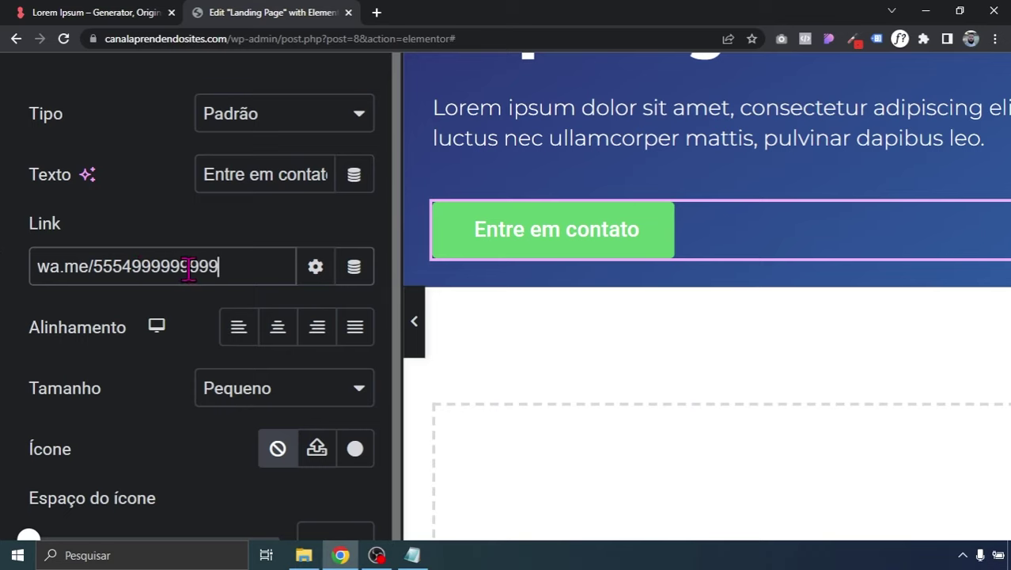
key(ctrl+0)
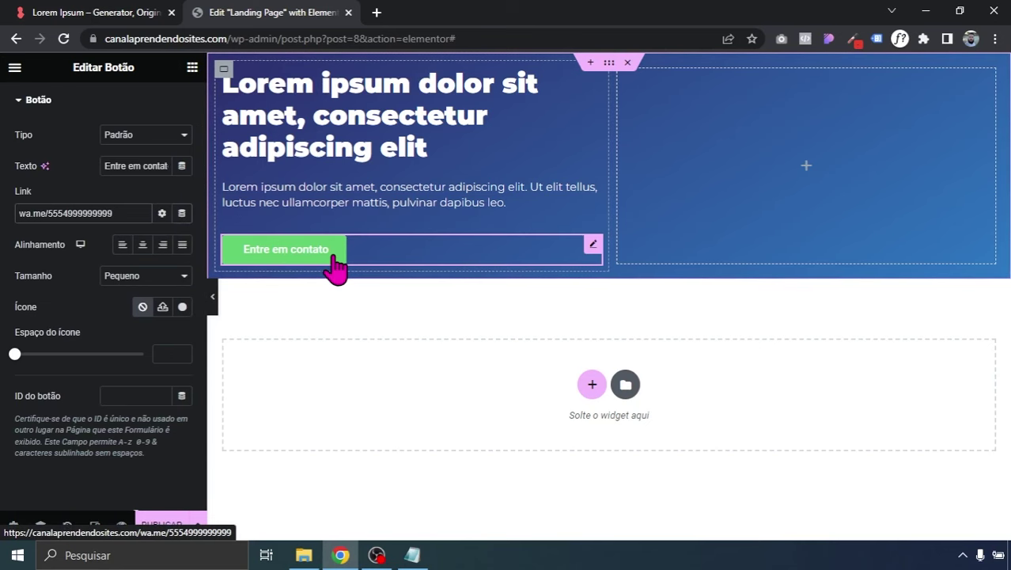
- Insert the round WhatsApp icon from the icon library into the button and set the icon spacing to 14
click(184, 307)
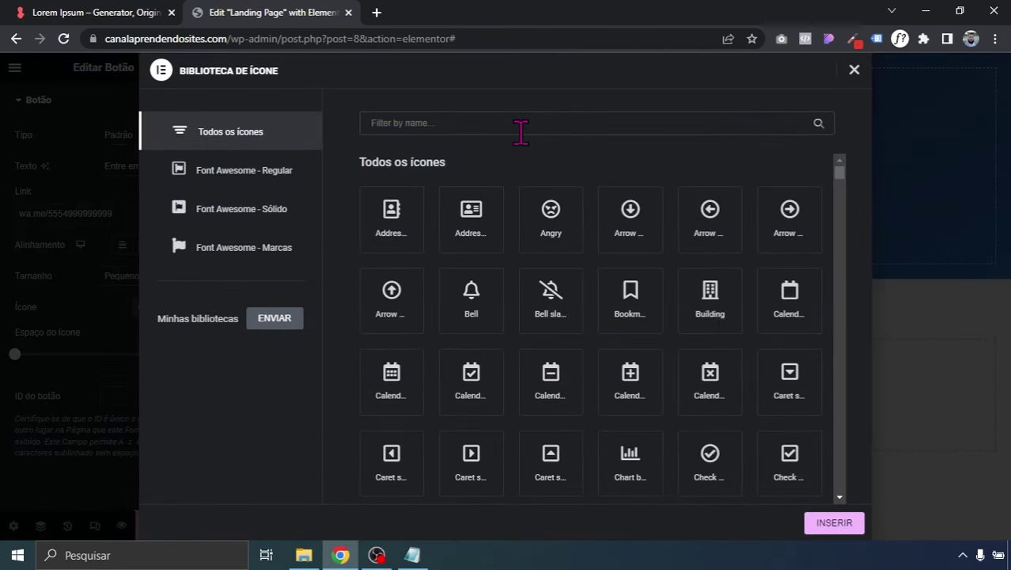
text(what)
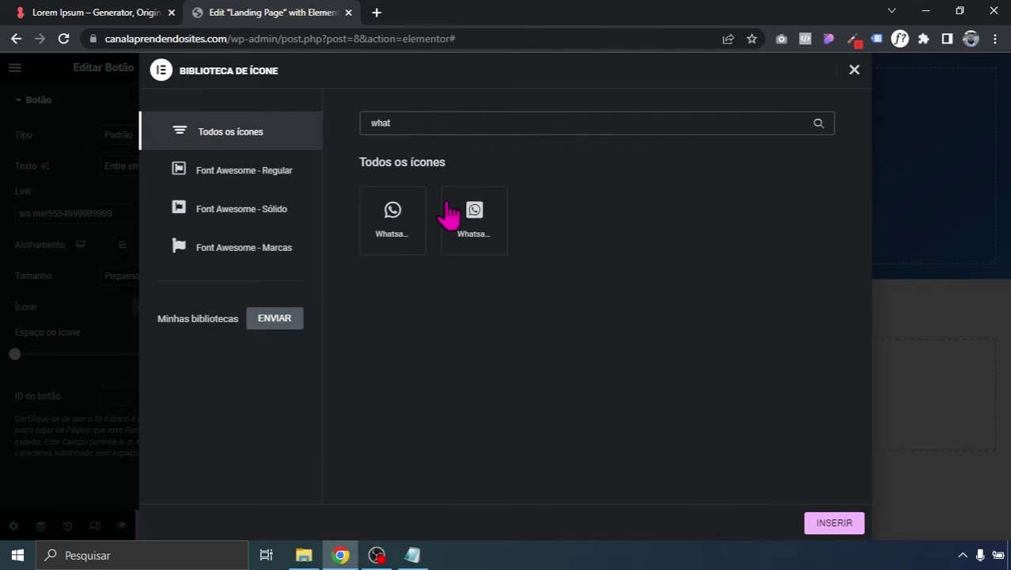
drag(406, 126, 288, 130)
text(a)
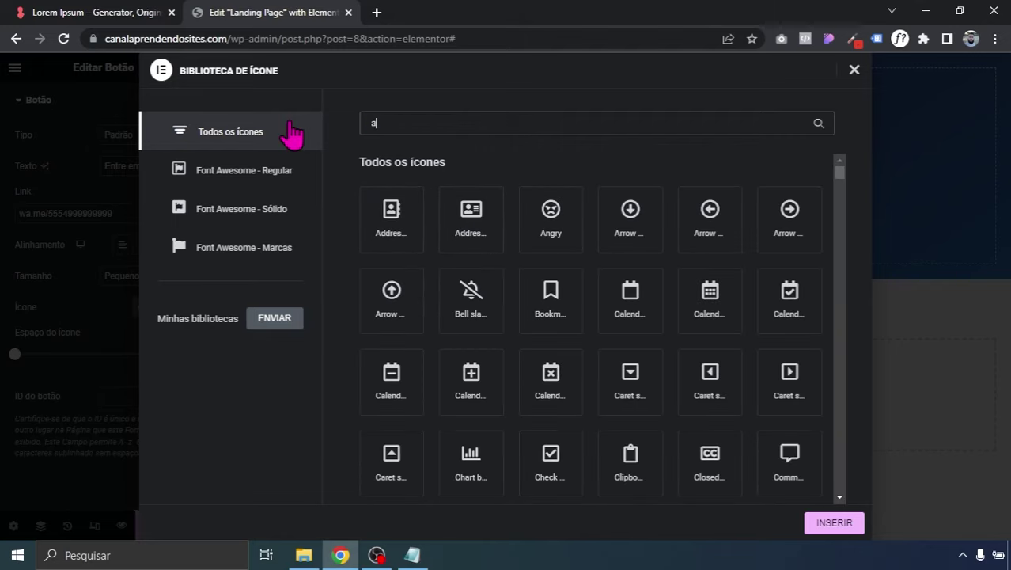
text(rro)
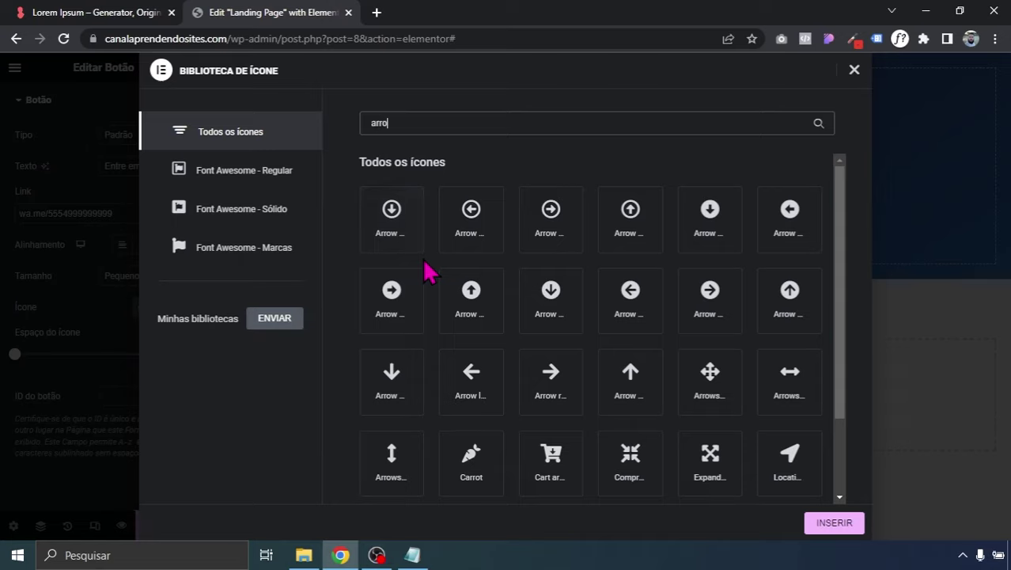
drag(410, 136, 338, 139)
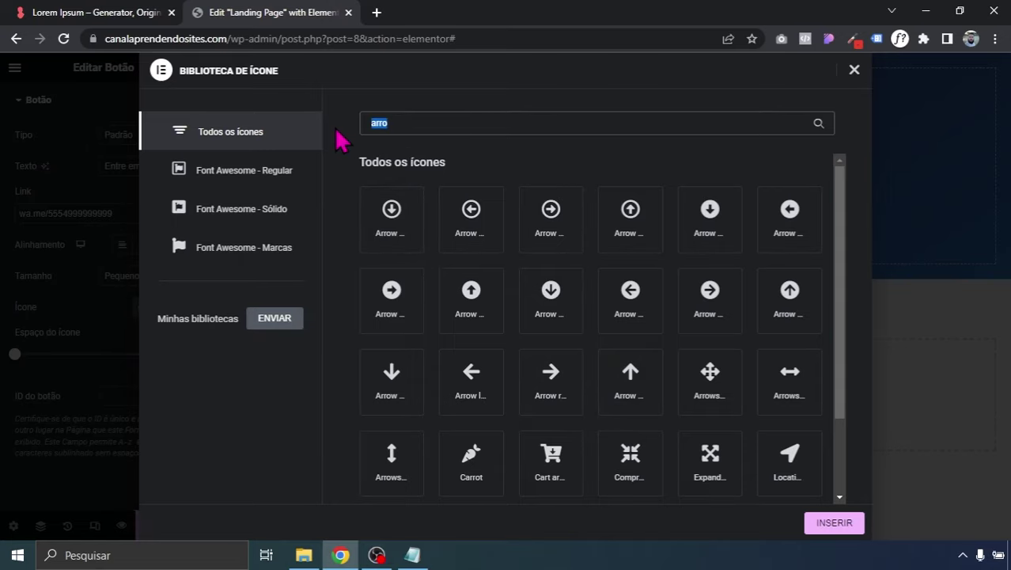
text(wha)
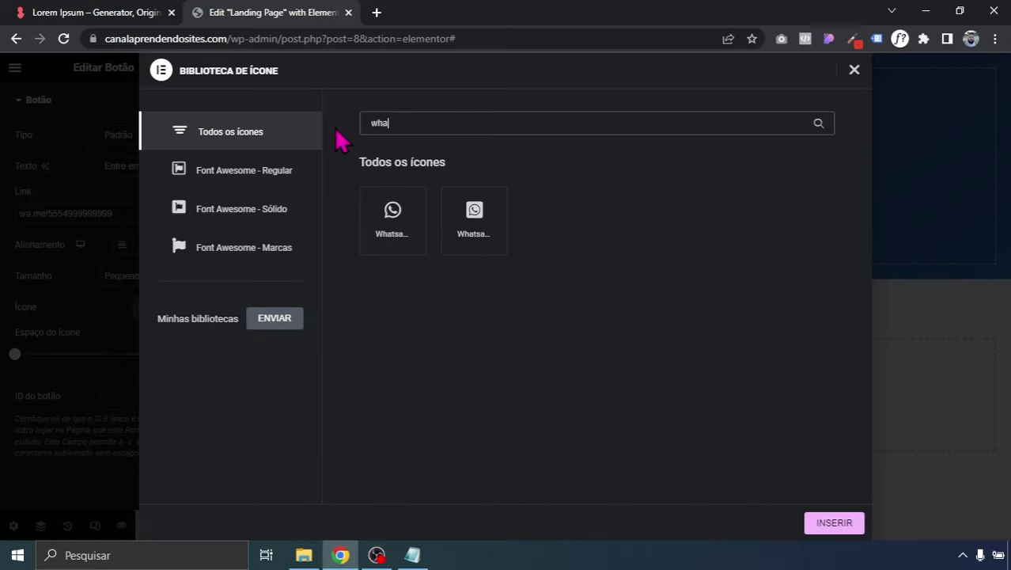
click(392, 214)
click(835, 522)
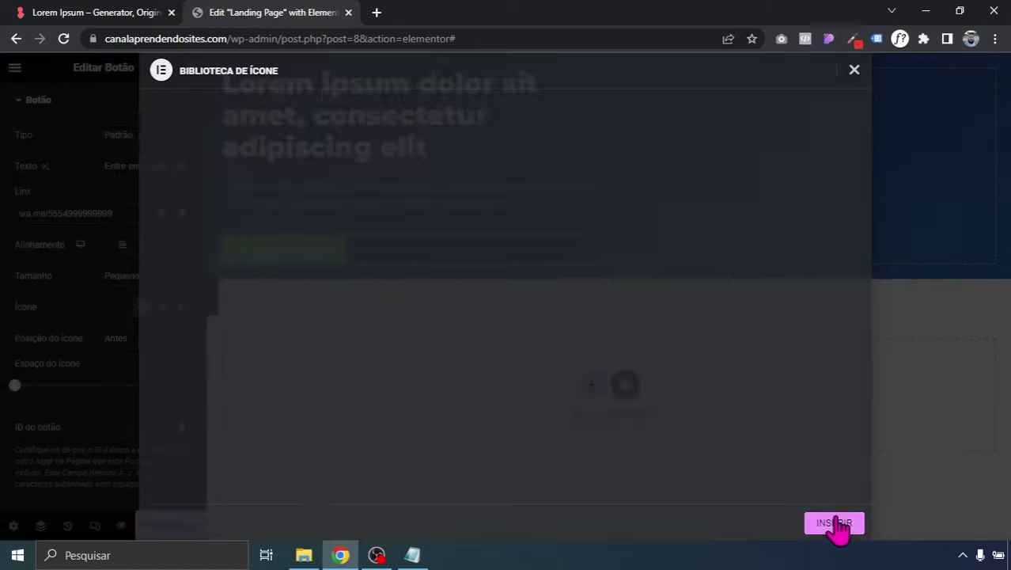
drag(14, 387, 51, 403)
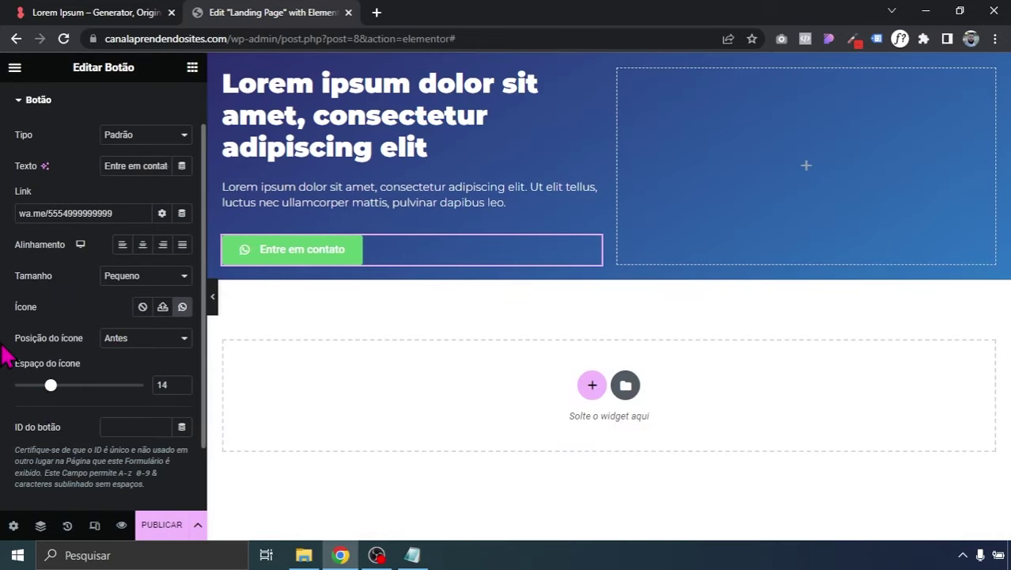
- Try the Médio and Grande sizes on the button and set its size to Médio
click(155, 276)
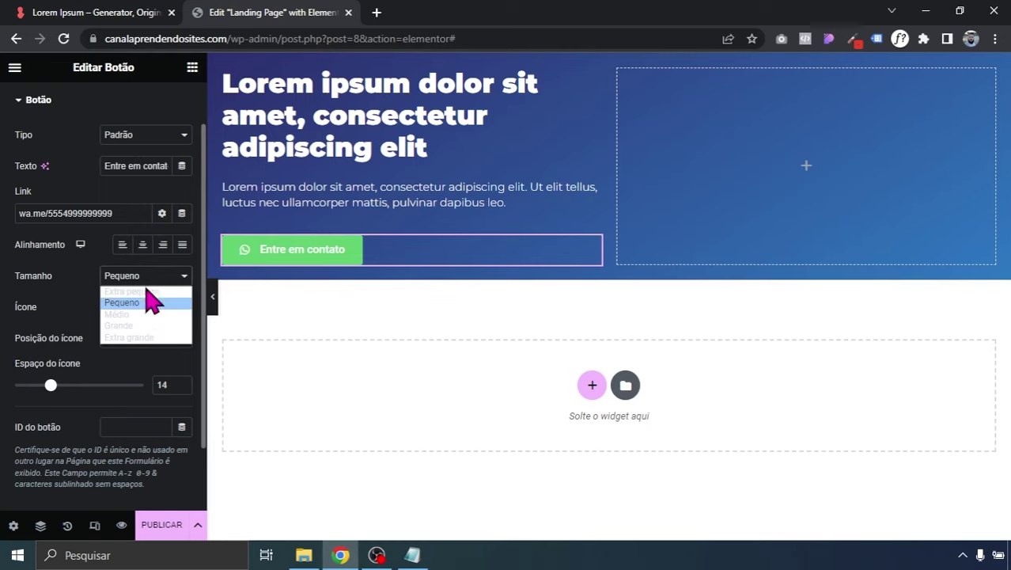
click(119, 314)
click(127, 277)
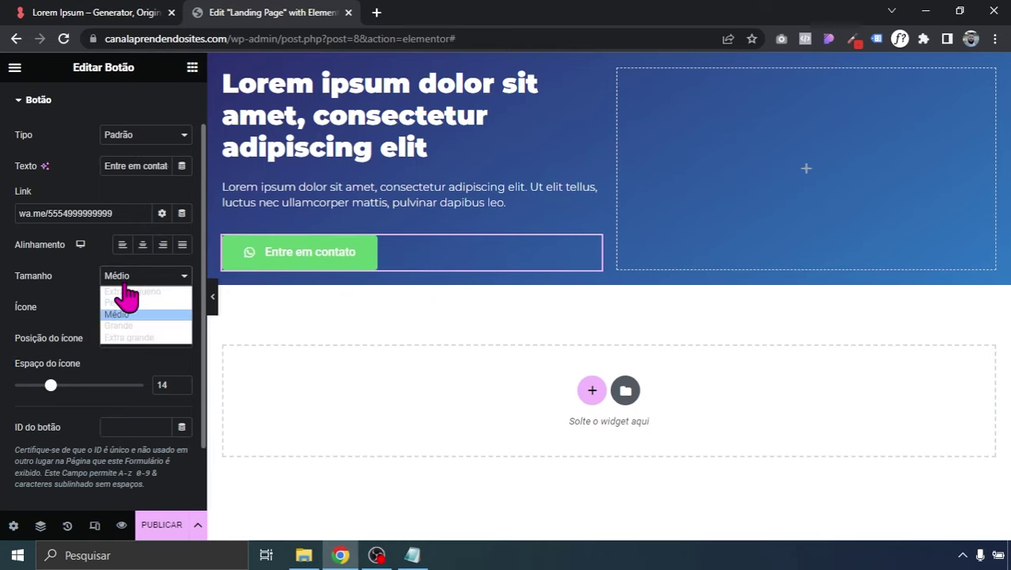
click(122, 325)
click(149, 277)
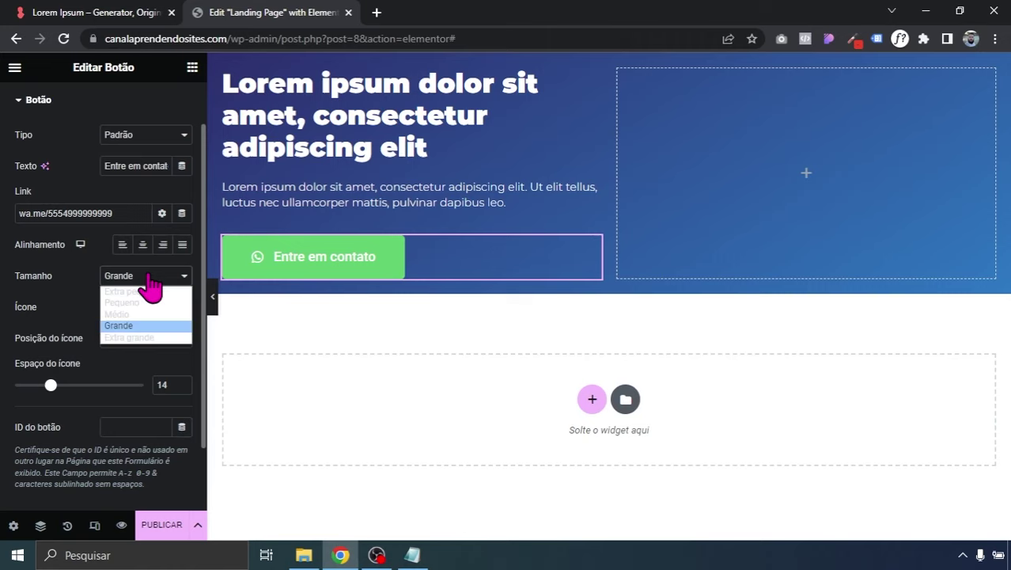
click(127, 314)
- Apply the global Secundário font to the button text and set its weight to 700 (Negrito) and size to 16 px
scroll(4, 309, up, 1)
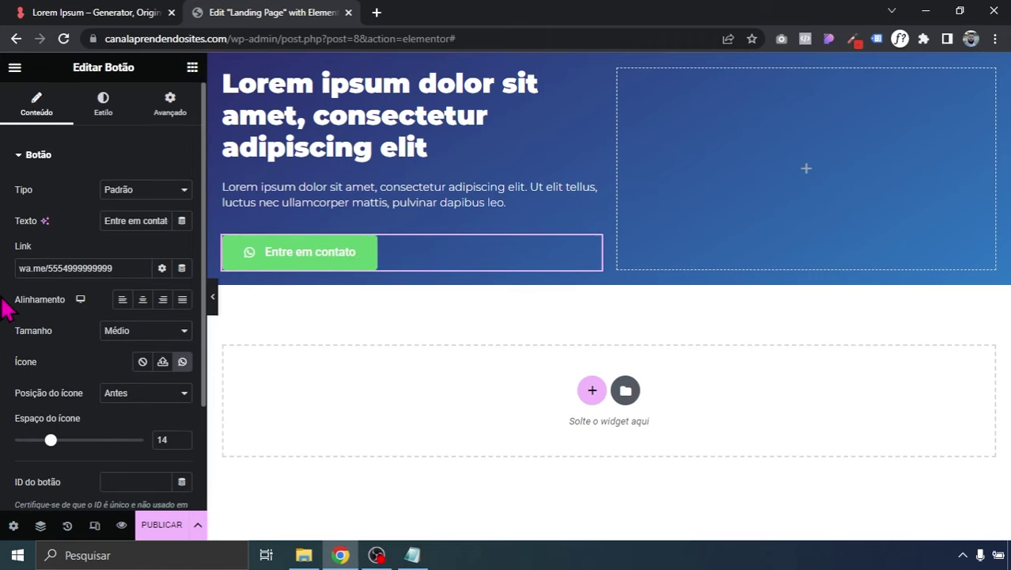
click(105, 119)
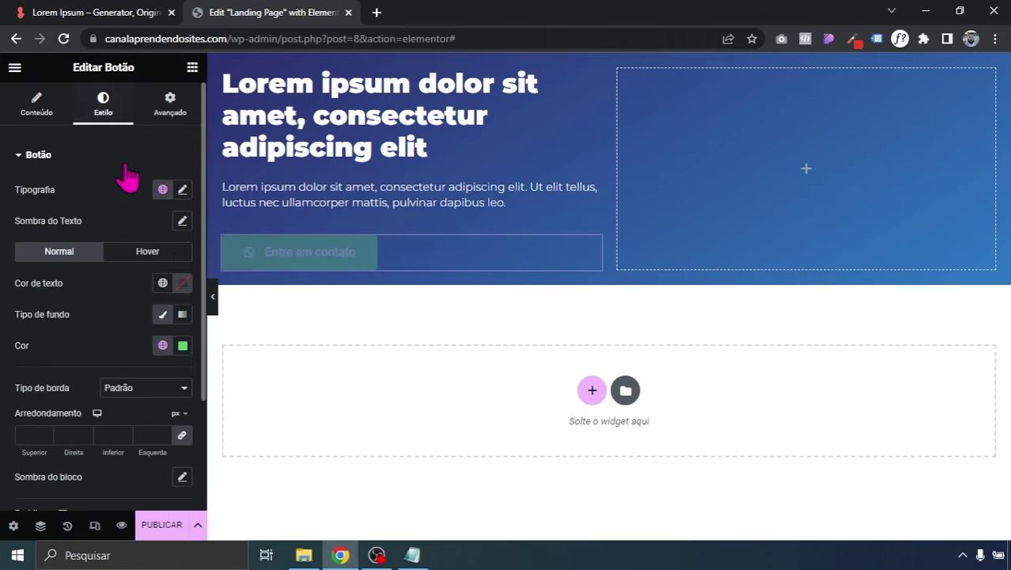
click(162, 189)
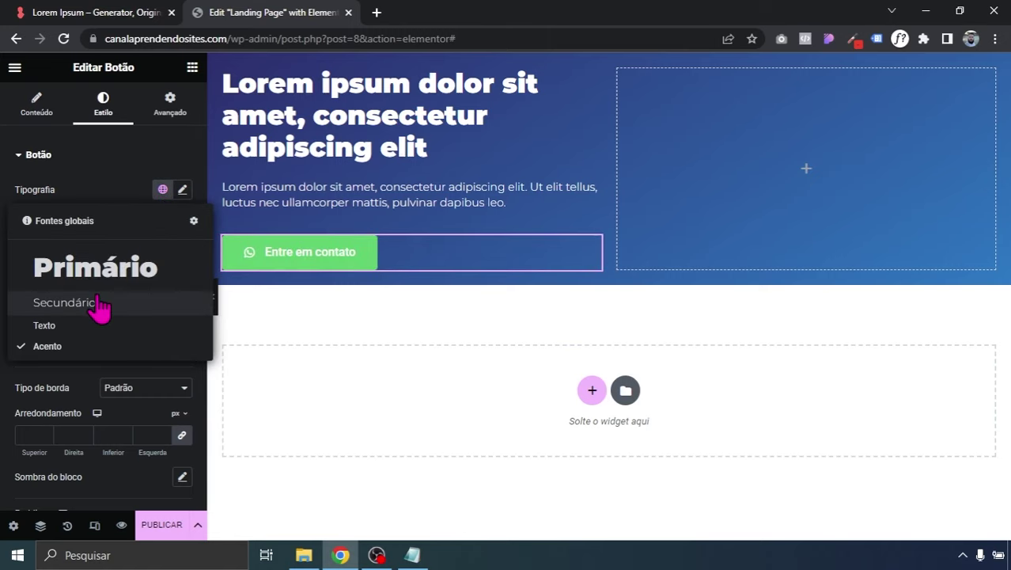
click(99, 304)
click(182, 190)
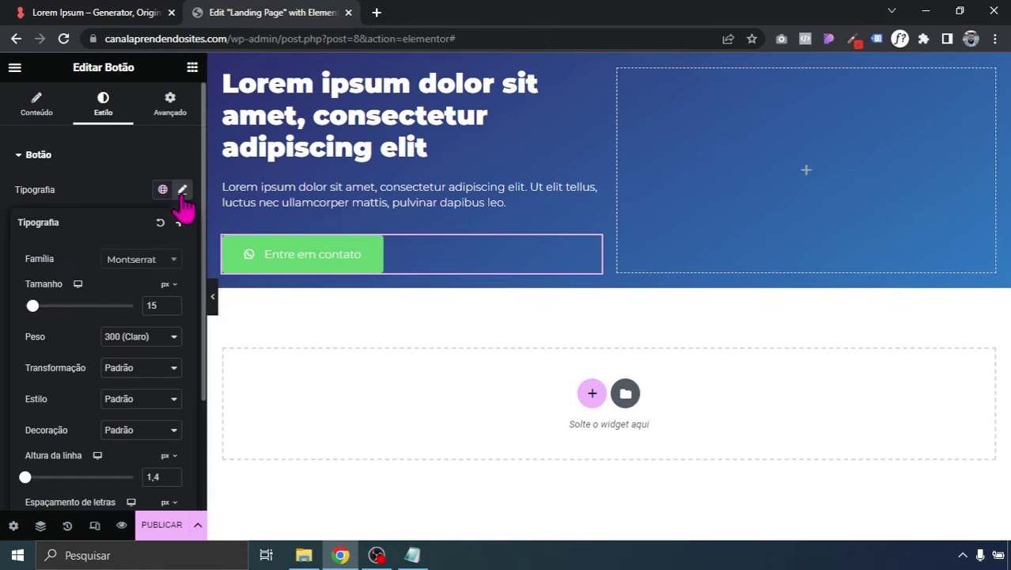
click(121, 339)
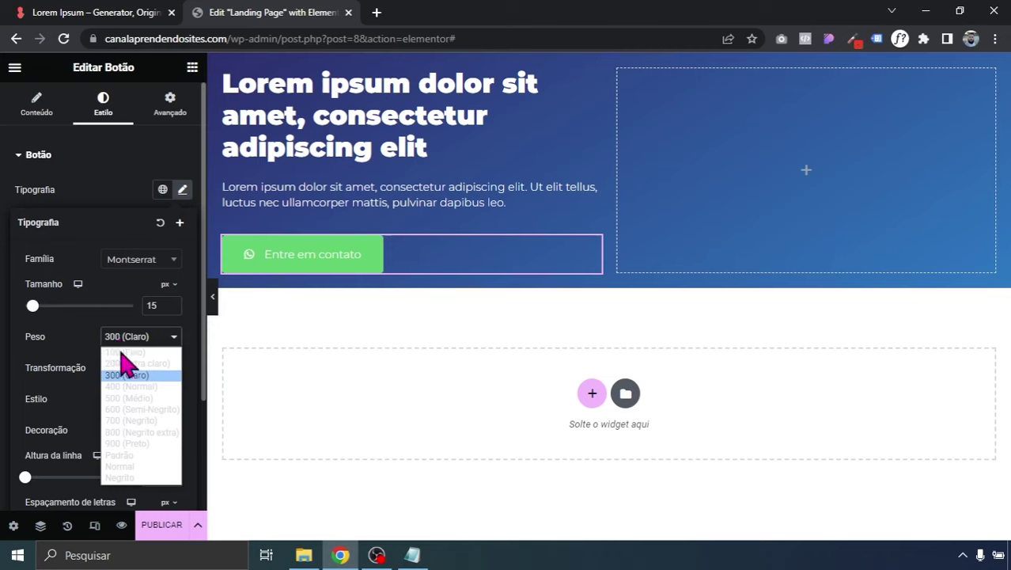
click(129, 420)
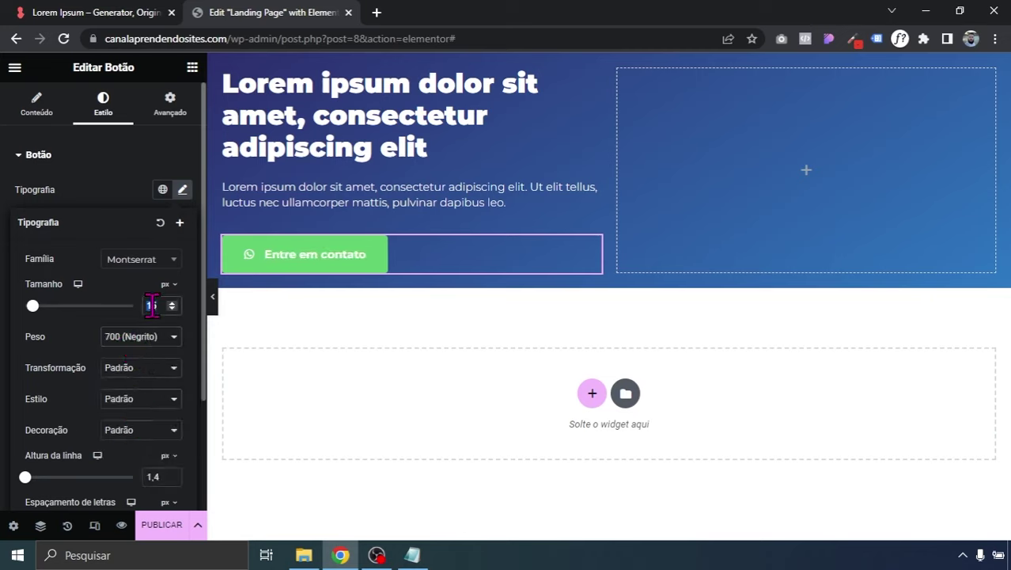
text(16)
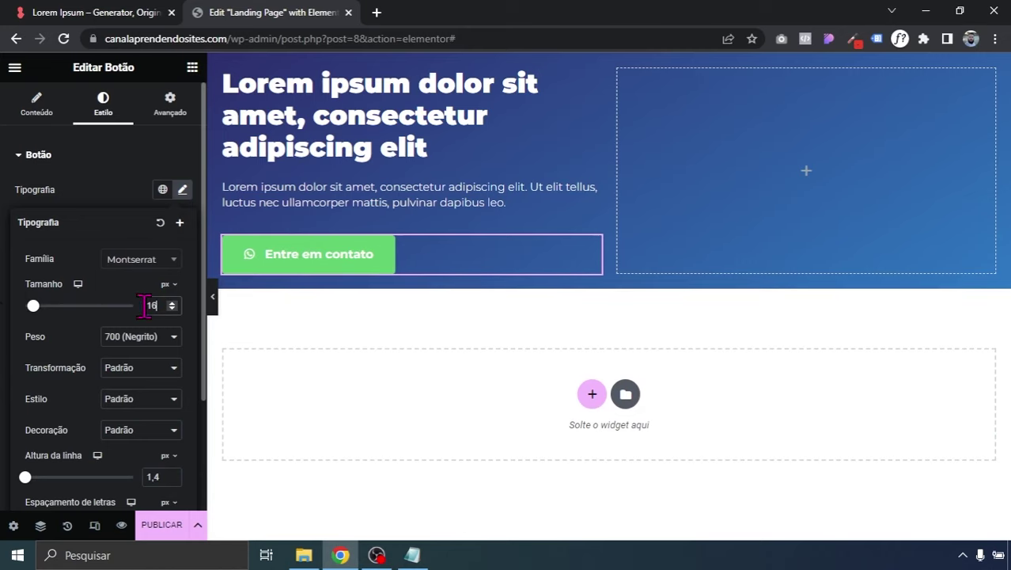
click(7, 317)
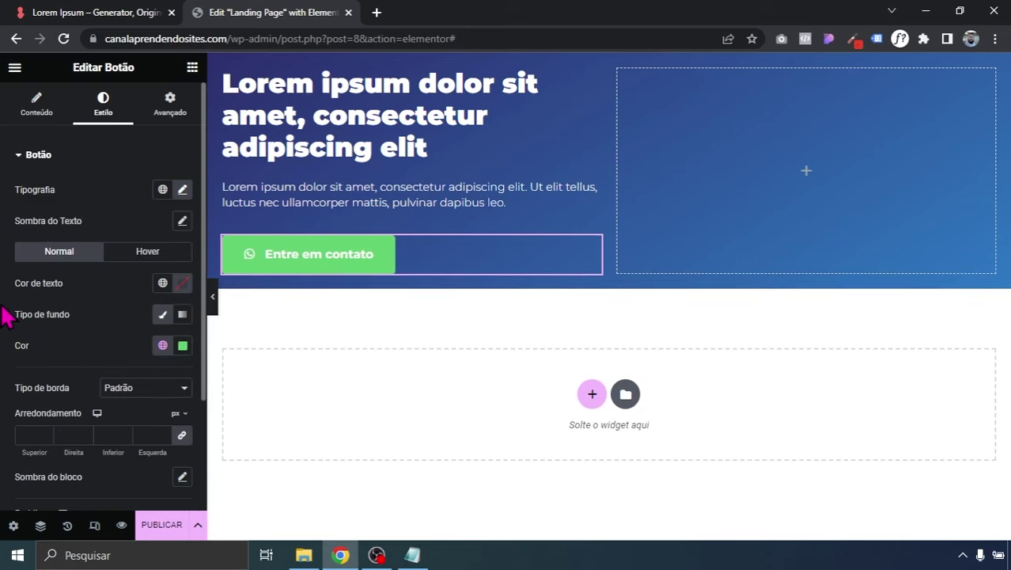
- Set the button's background to the red global color Novo item #3, round its corners to 50 px and preview it
click(162, 345)
click(48, 307)
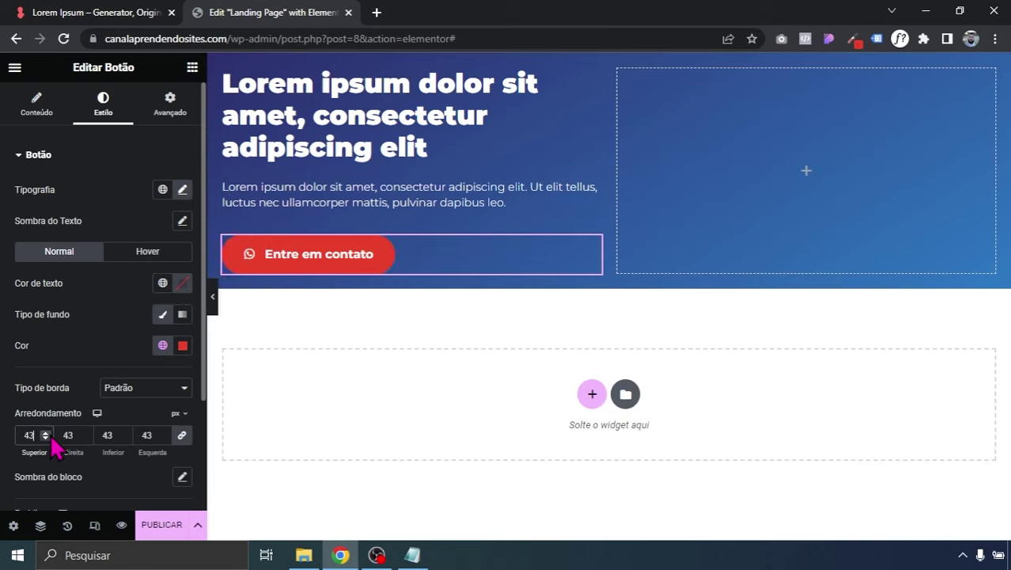
click(213, 301)
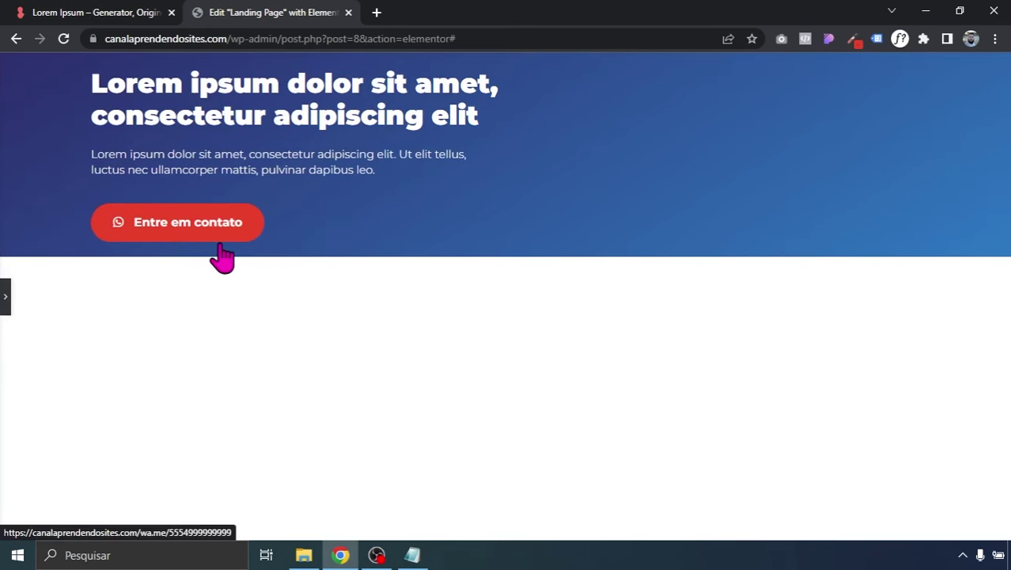
click(7, 298)
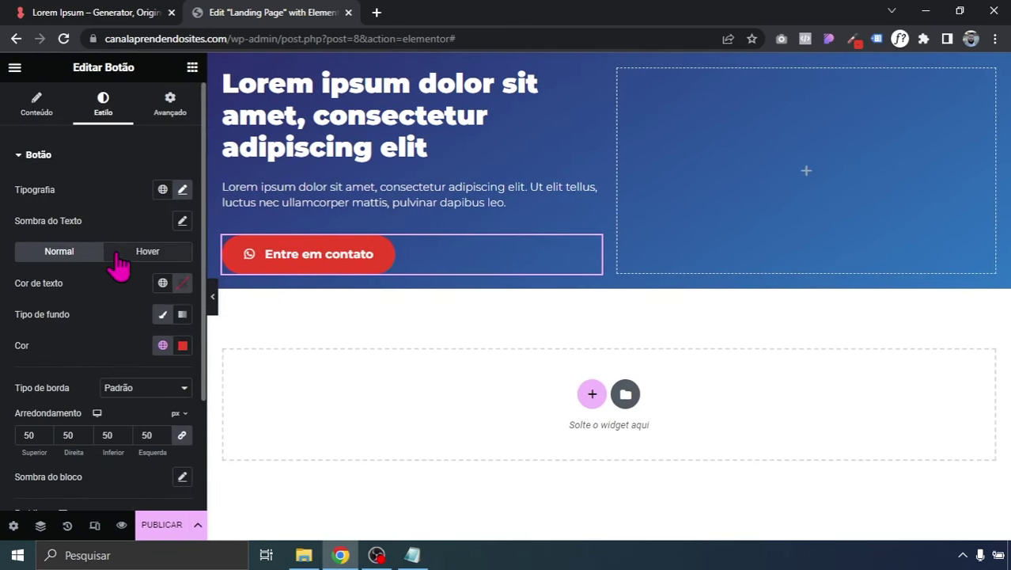
- Set the button's hover animation to Grow and test it on the page
click(115, 254)
scroll(6, 326, down, 2)
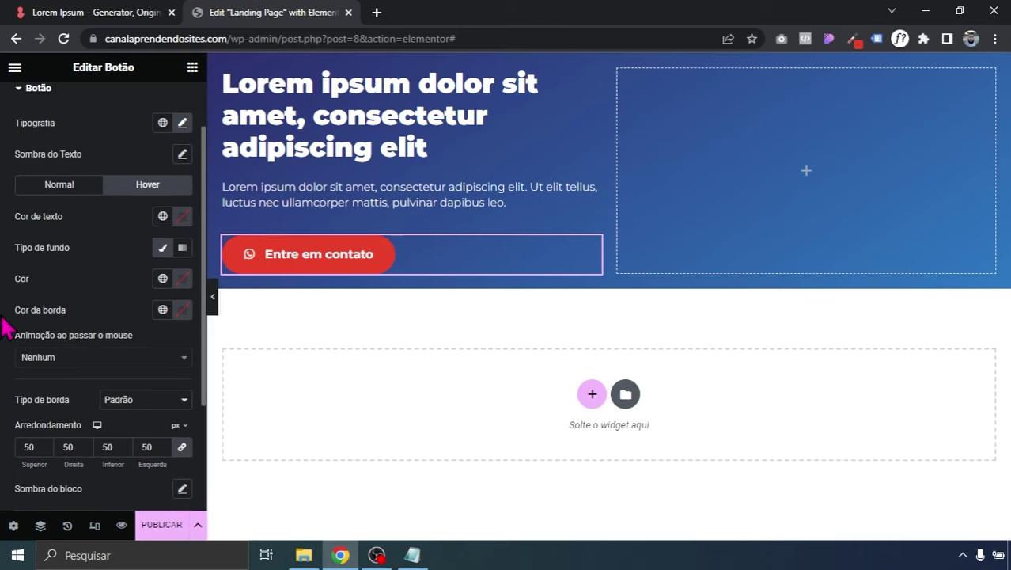
click(56, 358)
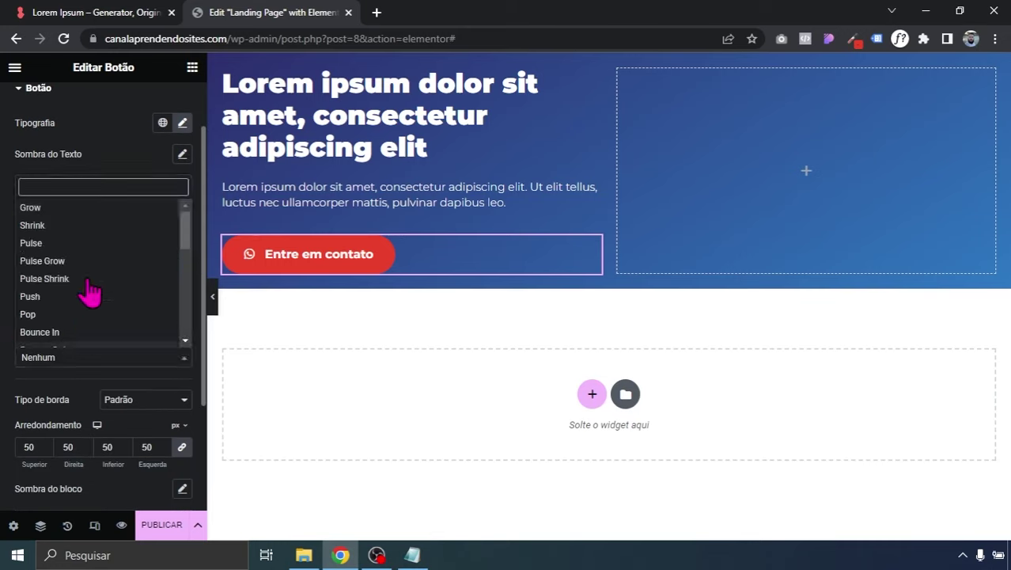
click(57, 211)
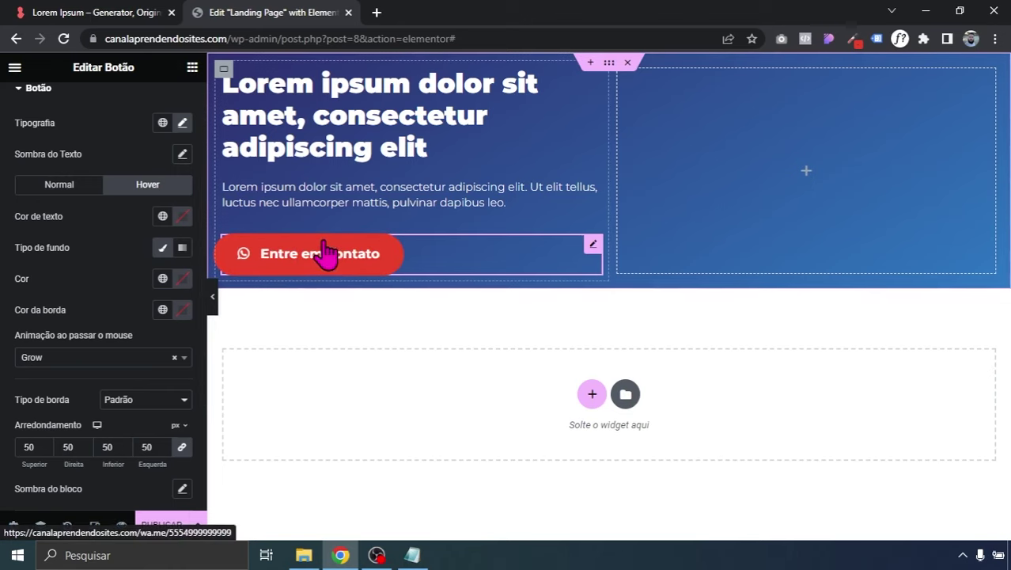
click(96, 360)
click(7, 313)
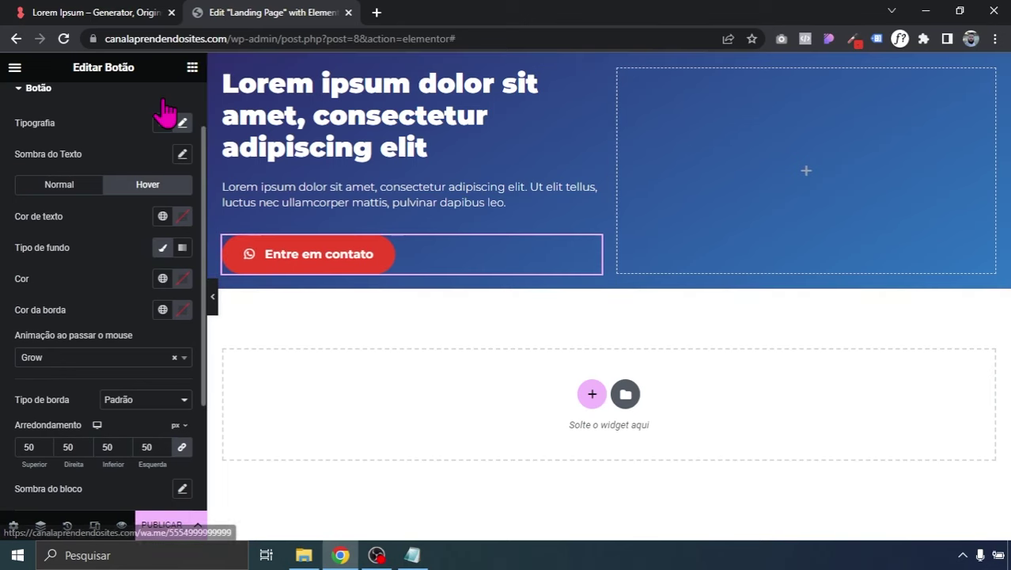
- Collapse the Layout and Básico widget groups and look through the locked Pro widgets
click(192, 68)
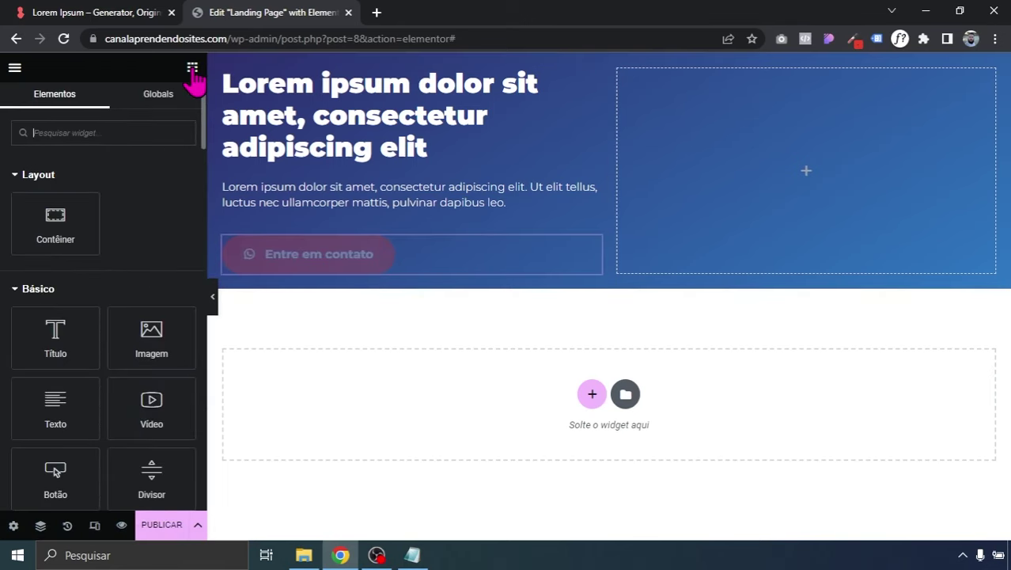
click(47, 175)
click(61, 211)
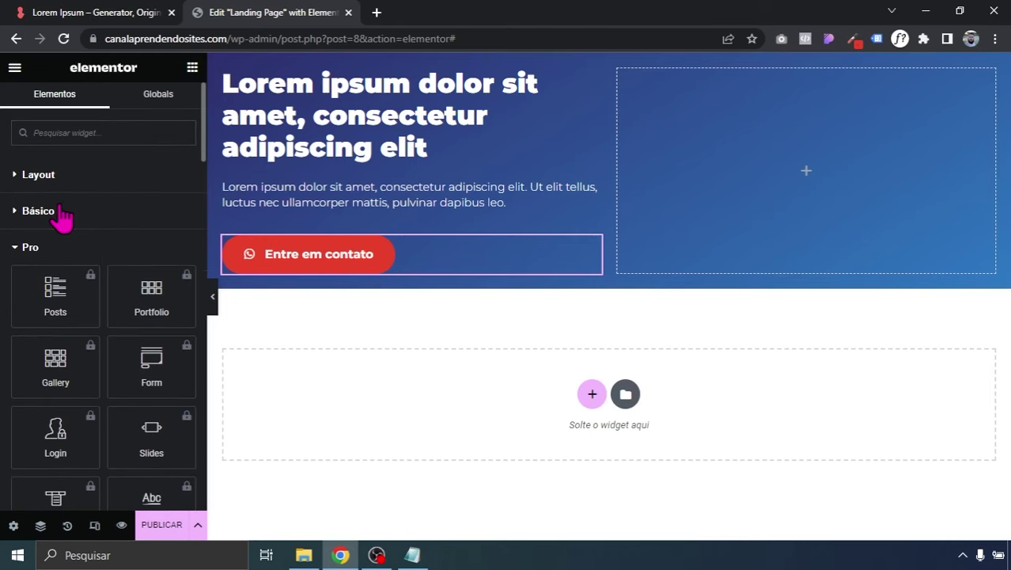
scroll(4, 339, down, 2)
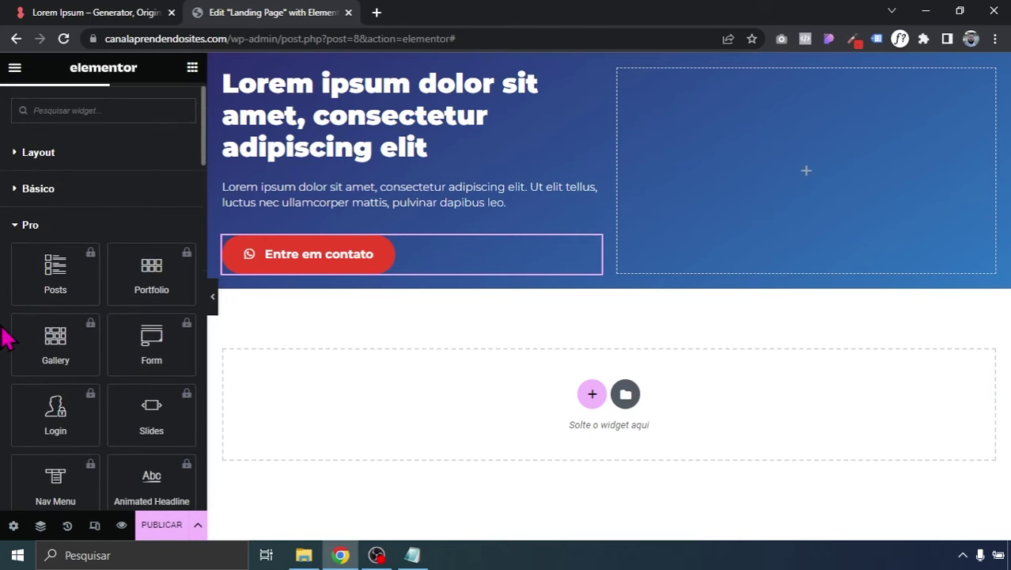
scroll(6, 338, down, 1)
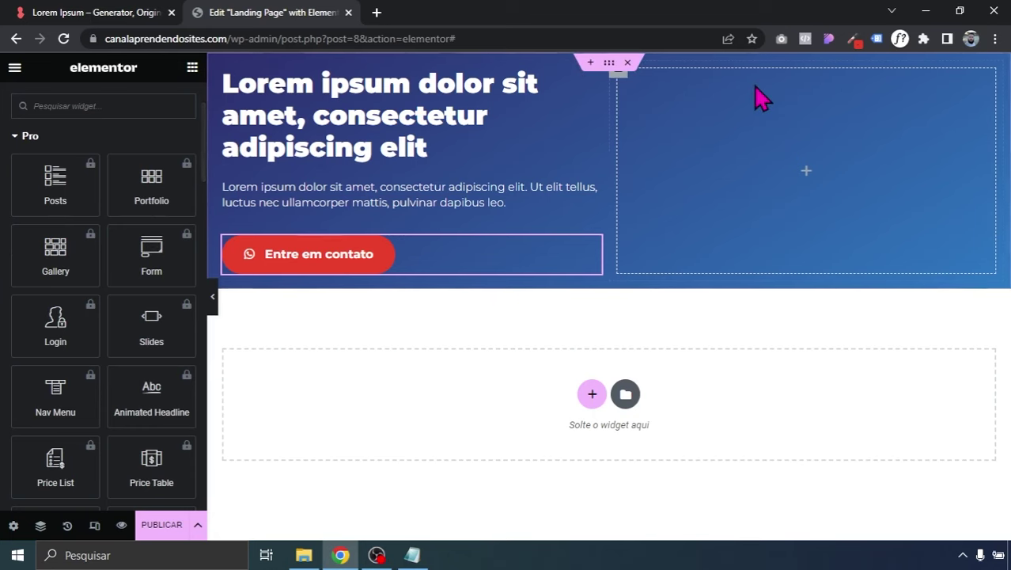
- Give the hero title a Sólido border in the red global color Novo item #3
click(609, 65)
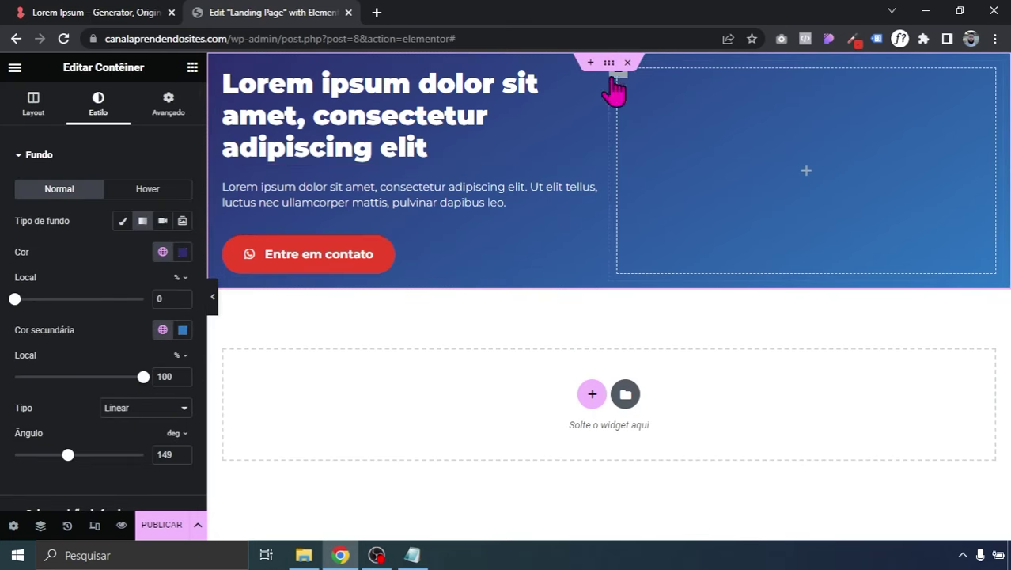
click(592, 79)
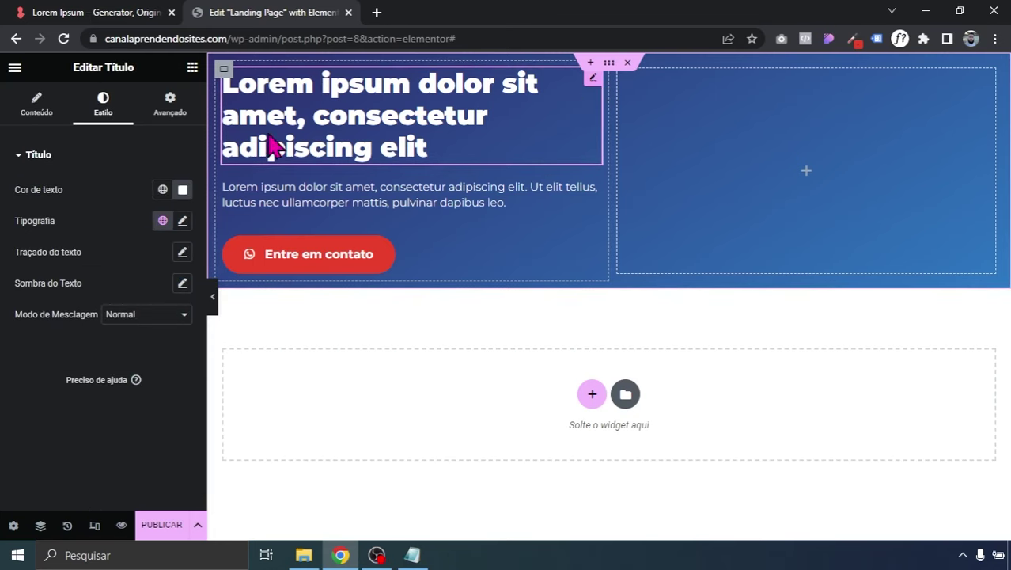
click(170, 101)
click(86, 160)
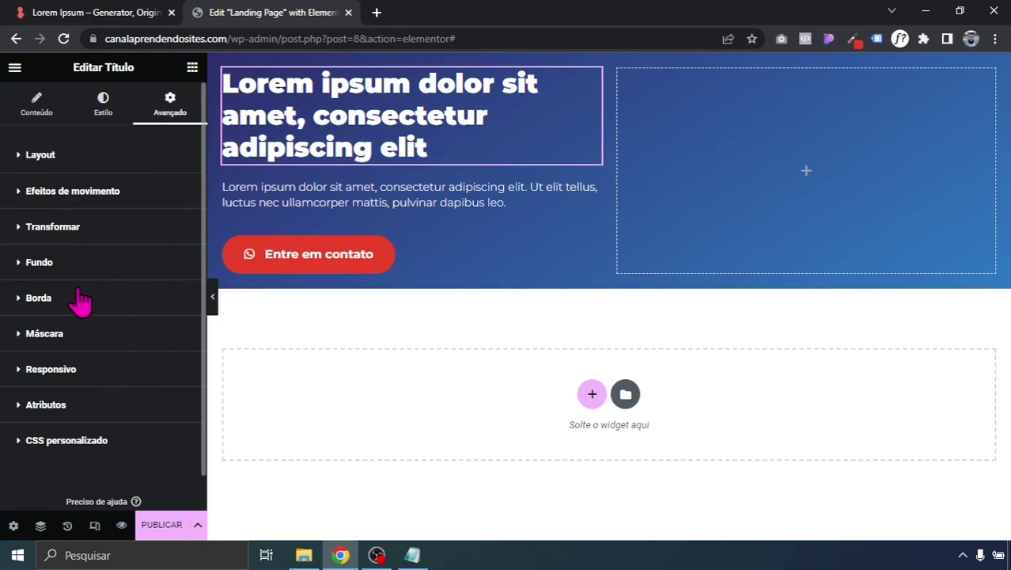
click(58, 300)
scroll(47, 304, down, 1)
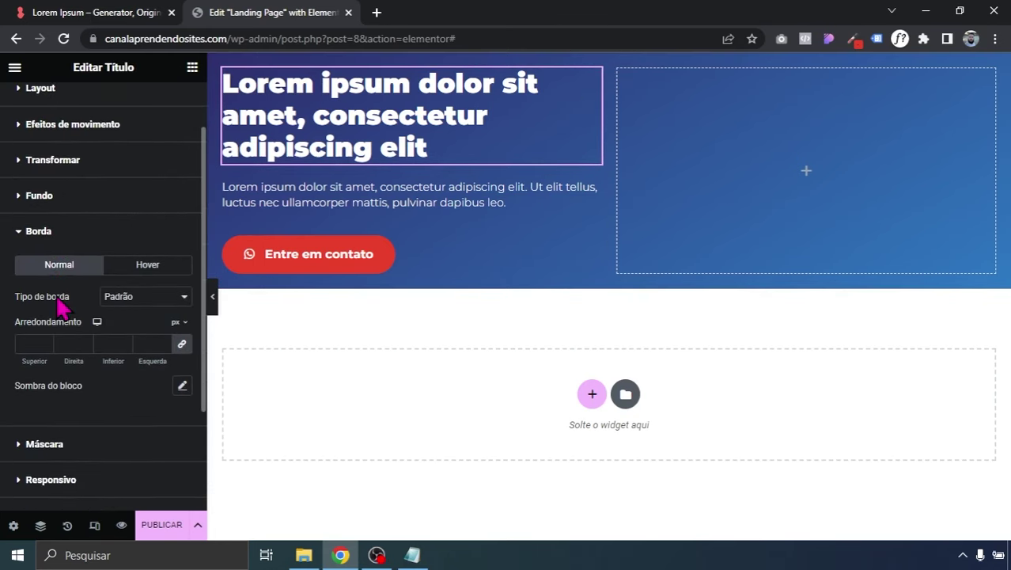
click(118, 297)
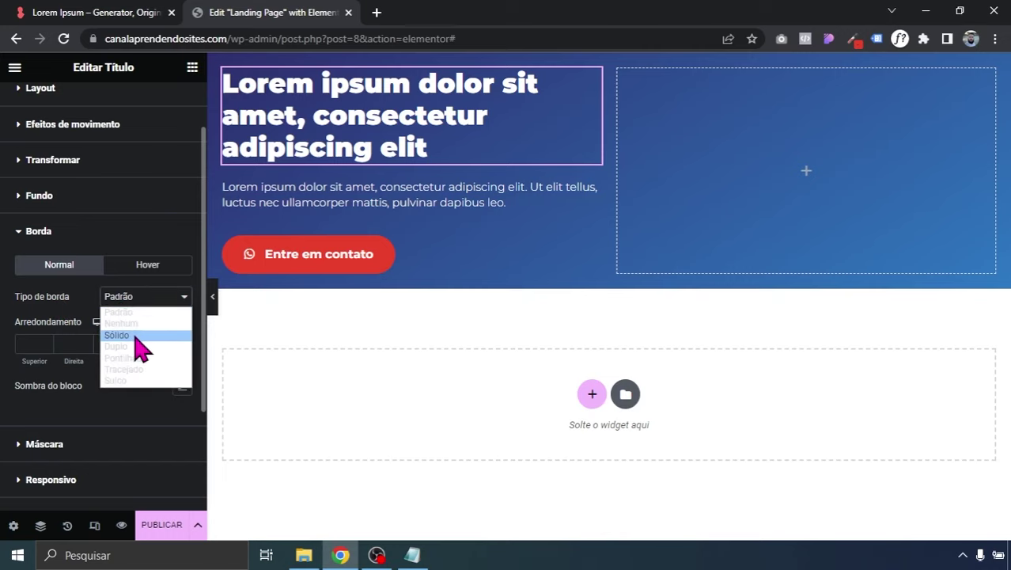
click(137, 335)
click(162, 384)
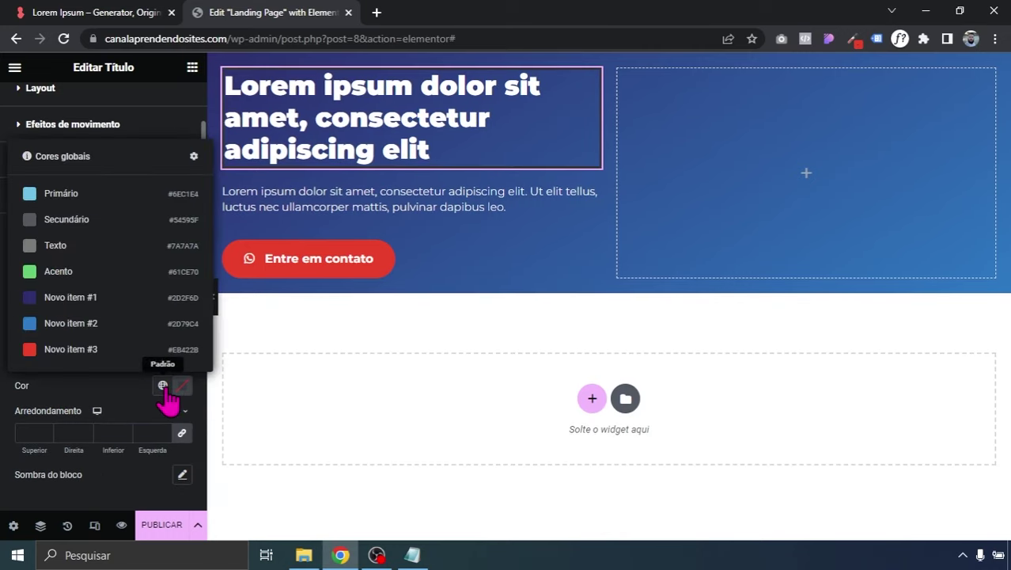
click(74, 353)
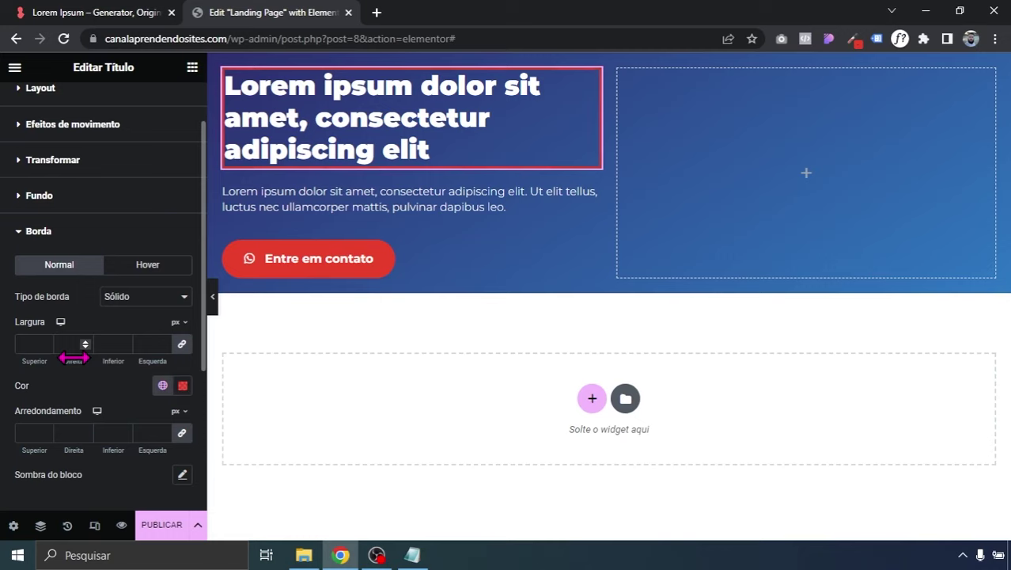
- Unlink the title's border widths and set only the left side to 5 px
click(182, 346)
click(146, 344)
text(5)
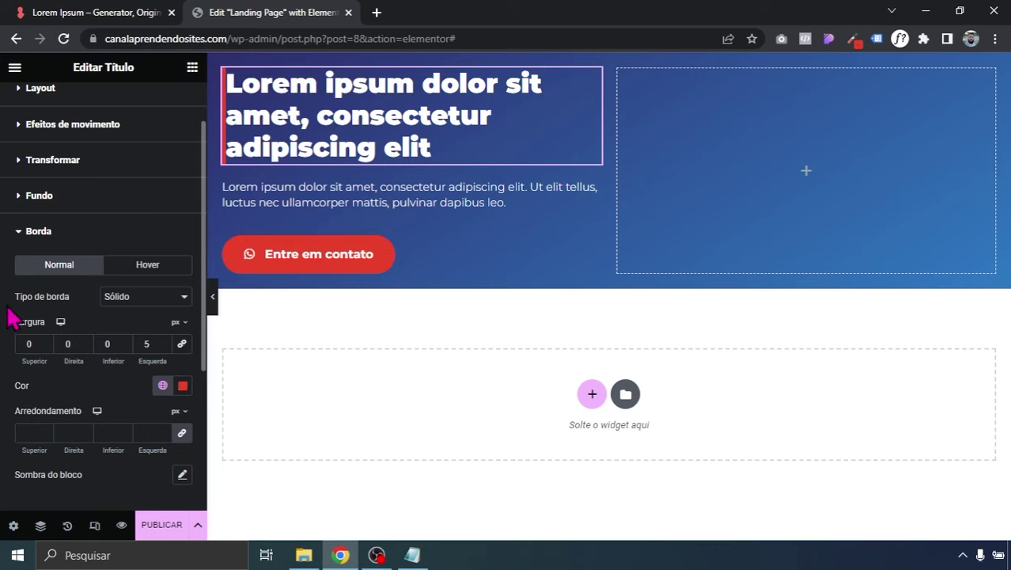
- Set the title's left padding alone to 20 px and preview the hero section
click(43, 88)
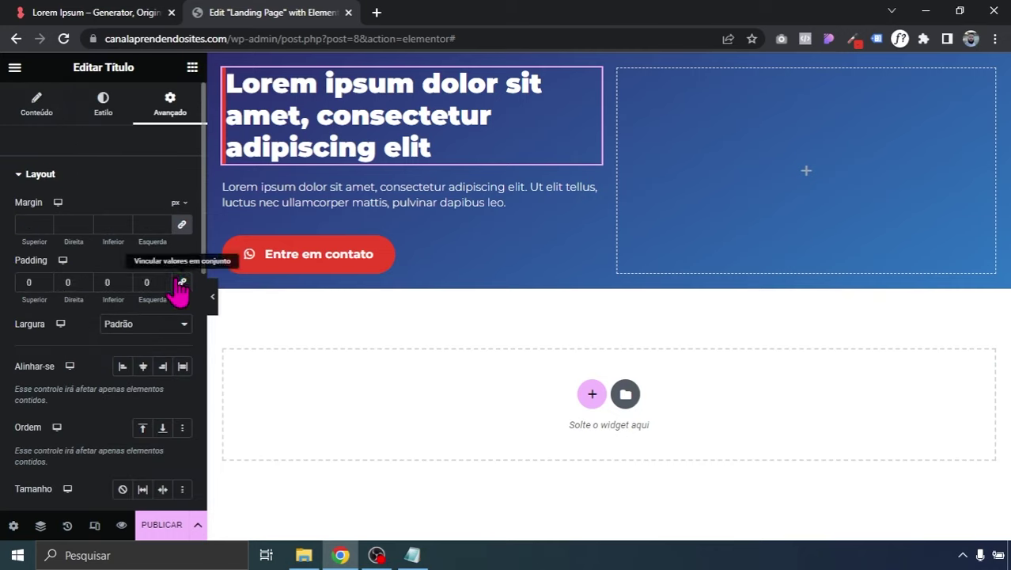
text(20)
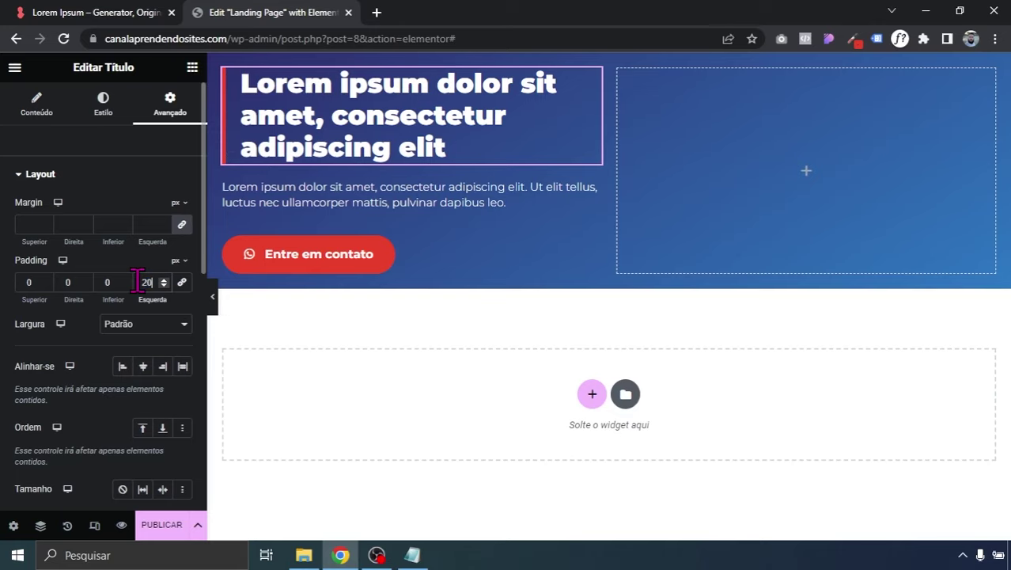
click(214, 306)
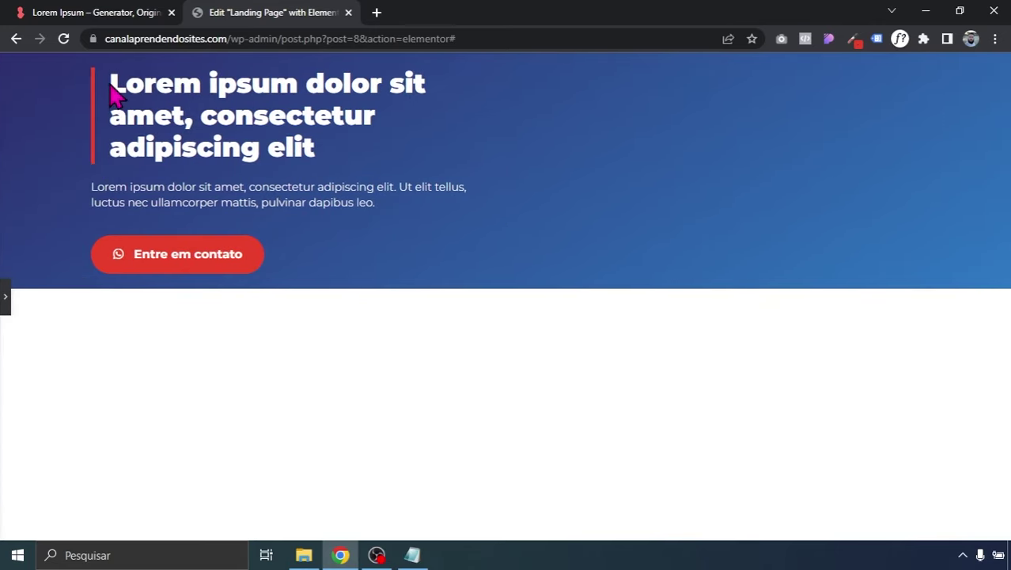
click(4, 294)
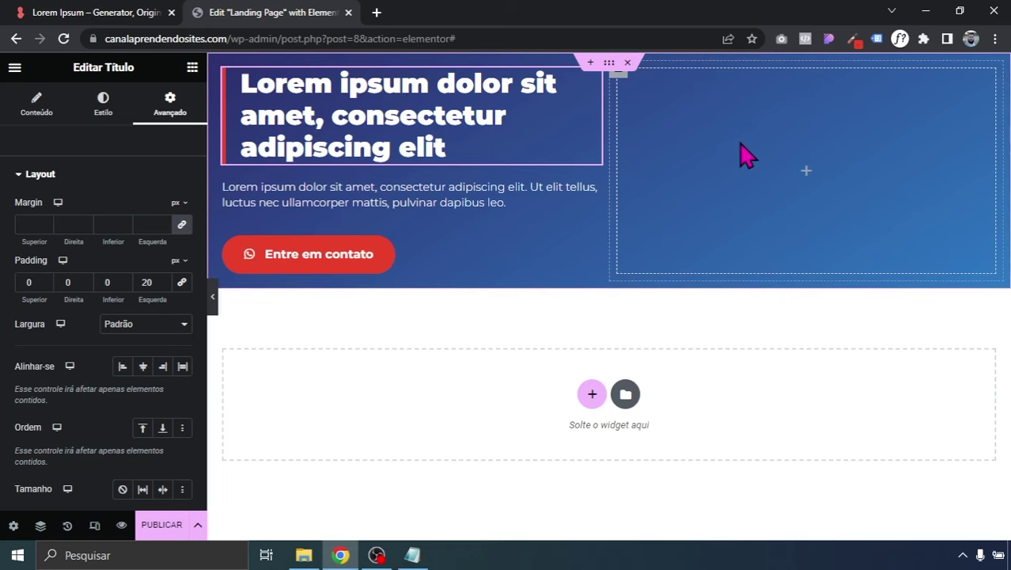
- Switch to File Explorer and view the photo of the businesswoman holding a laptop in the aula lp folder
click(304, 554)
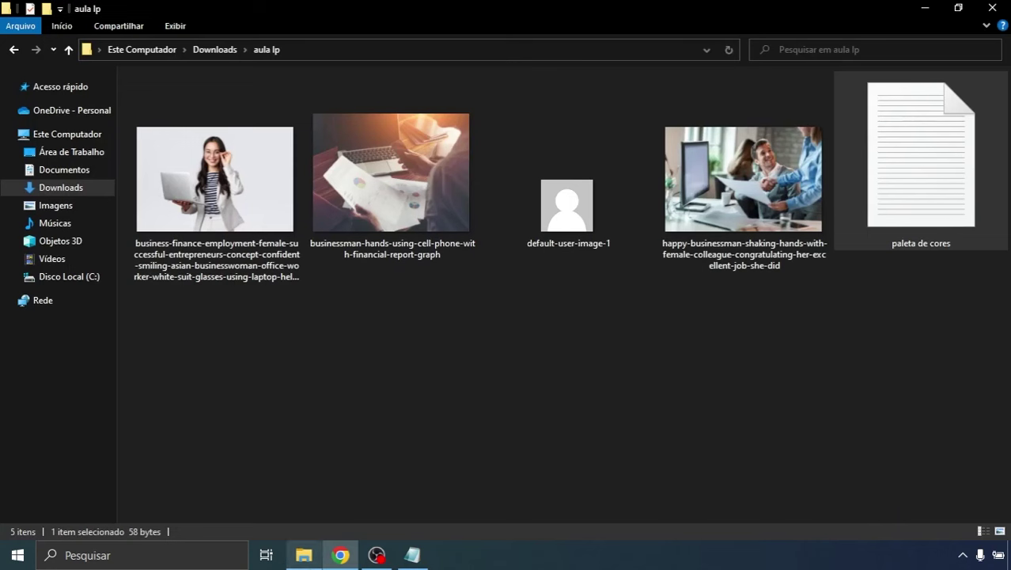
click(240, 223)
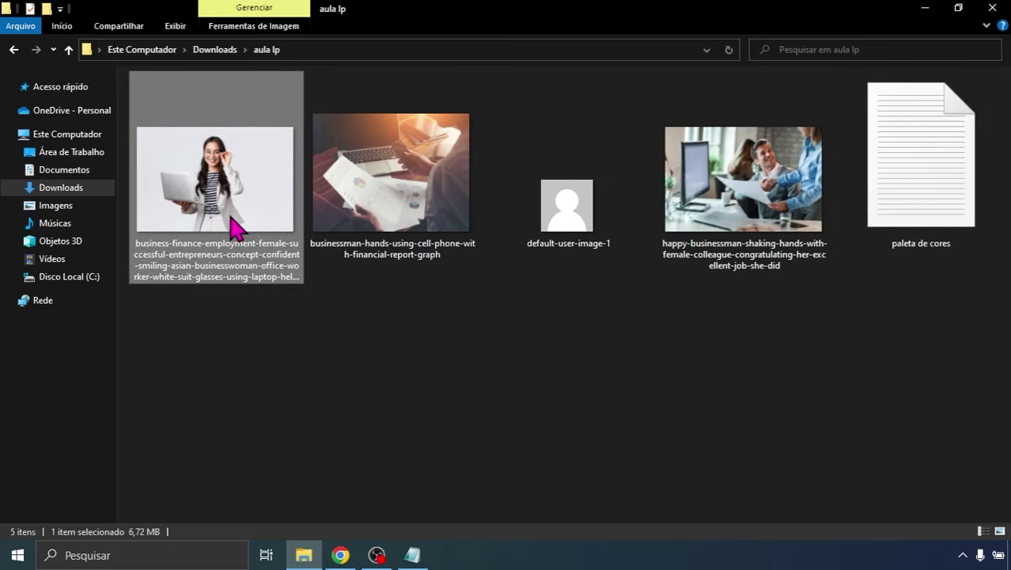
double_click(236, 227)
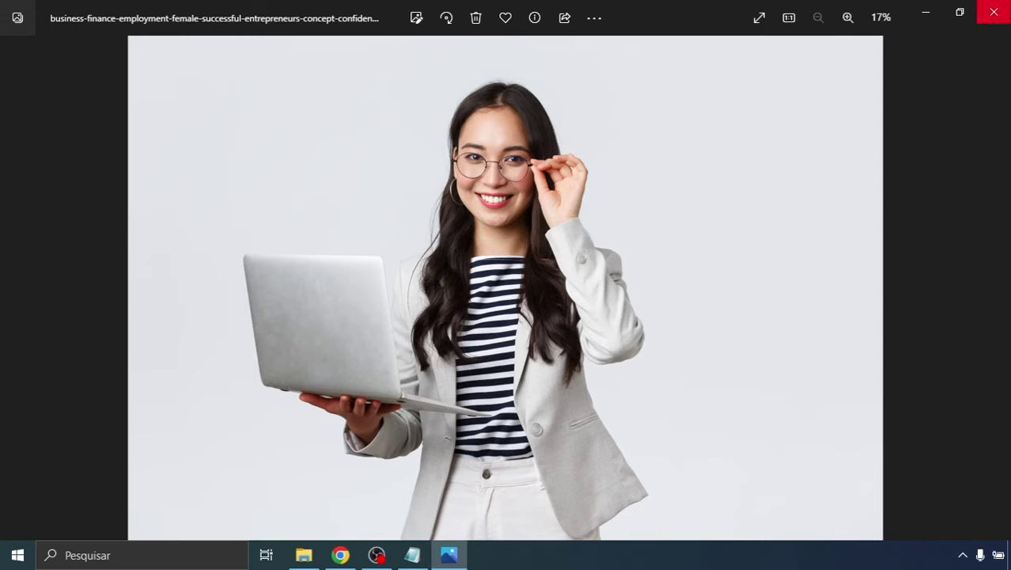
click(994, 12)
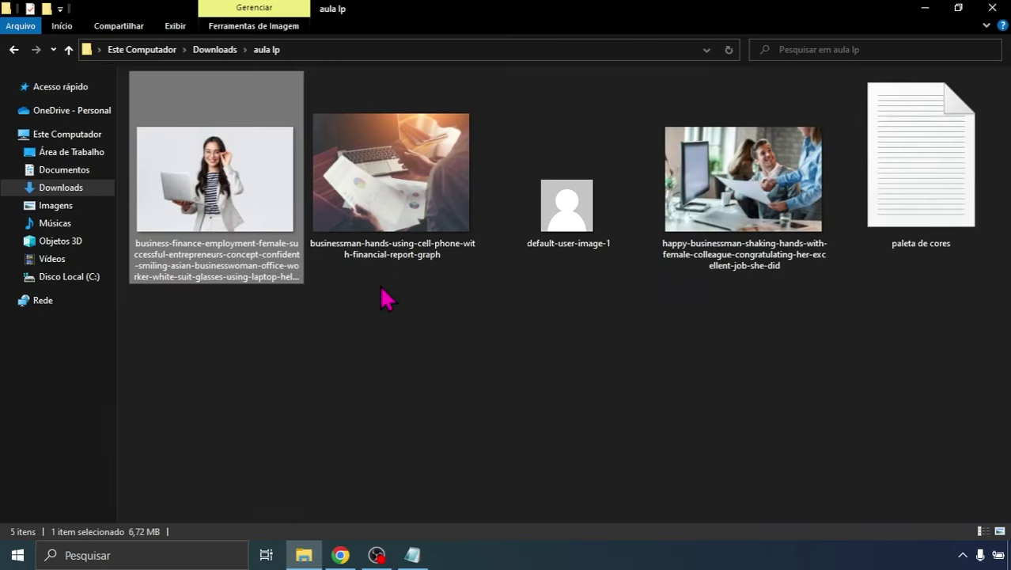
- Open the businesswoman photo in Paint and crop the empty area on its right, down to about 4160 px wide
right_click(214, 201)
click(272, 103)
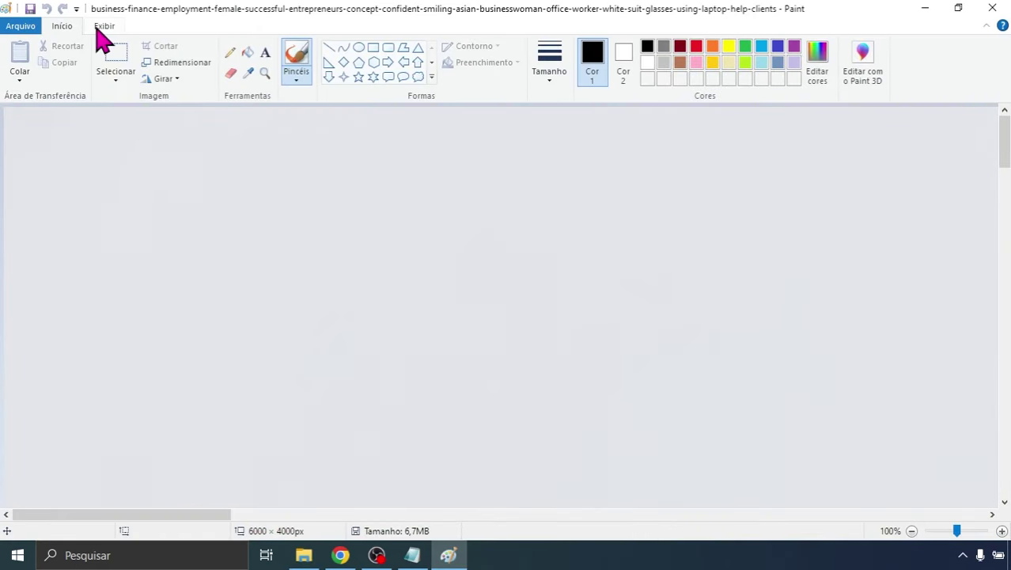
click(99, 27)
click(63, 64)
click(63, 63)
click(63, 63)
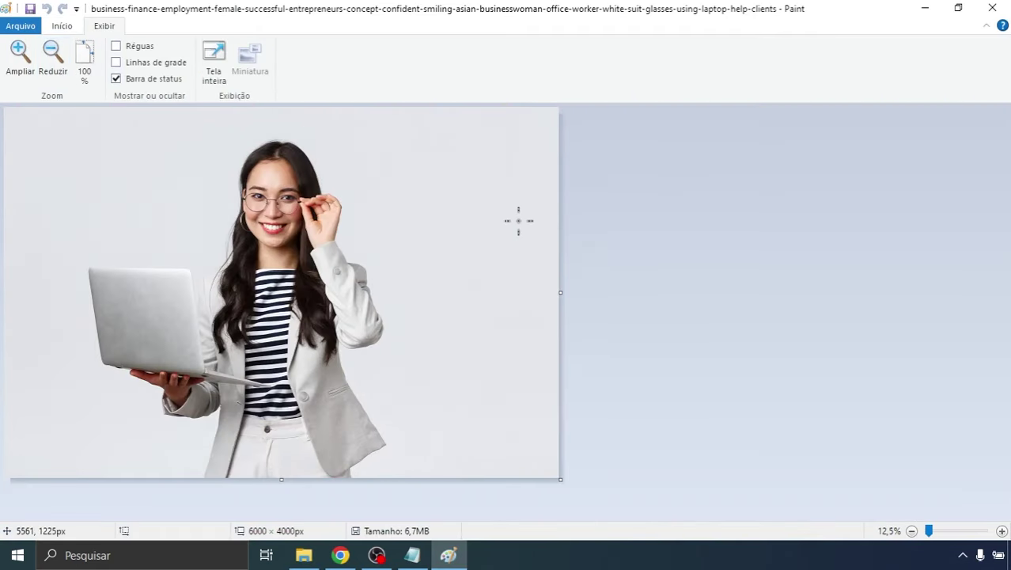
drag(561, 292, 389, 282)
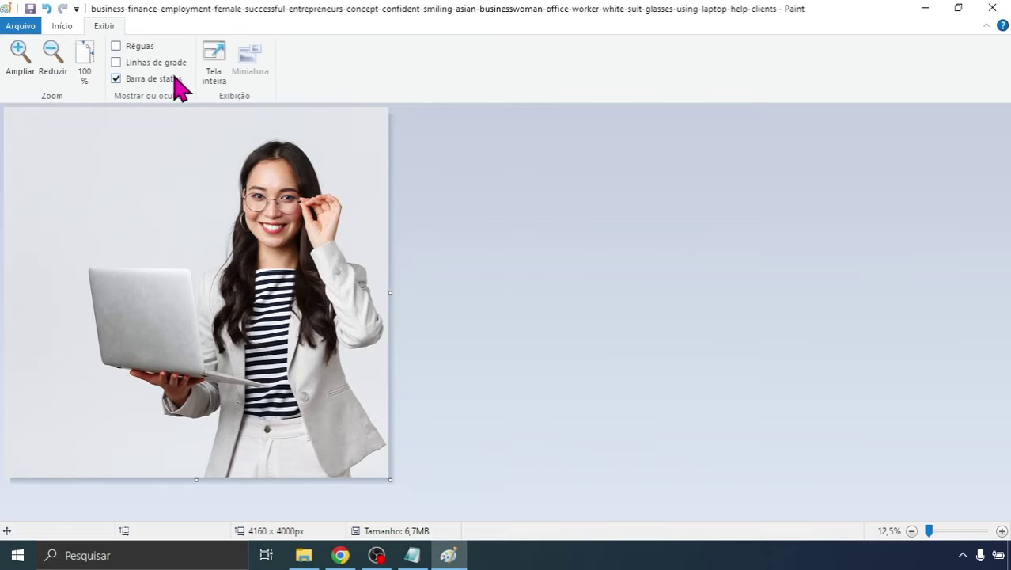
- Rotate the photo 180°, crop its other two edges to about 3304 × 3704 px, and rotate it 180° back
click(63, 26)
click(167, 78)
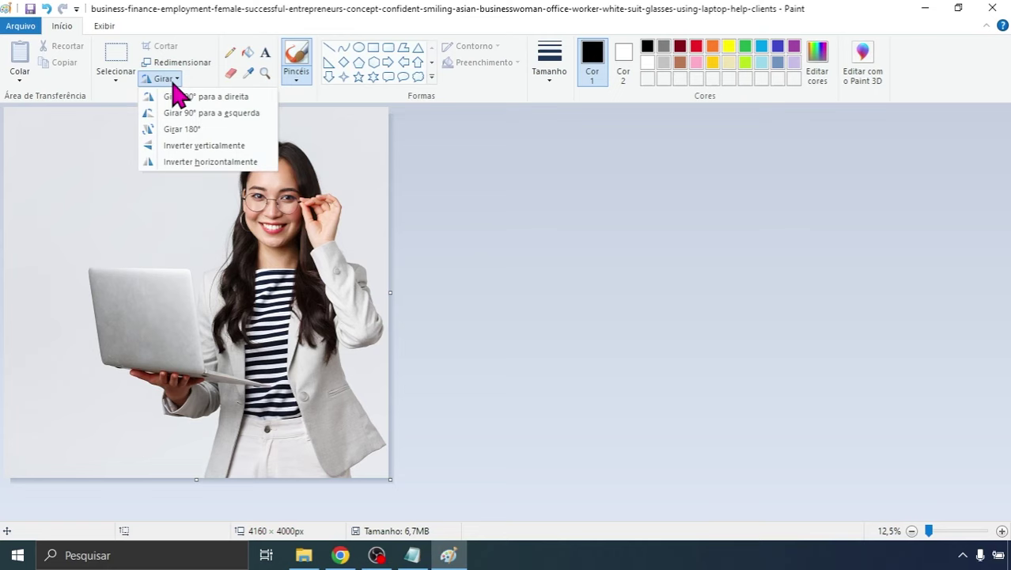
click(181, 129)
drag(391, 292, 309, 285)
drag(158, 479, 152, 451)
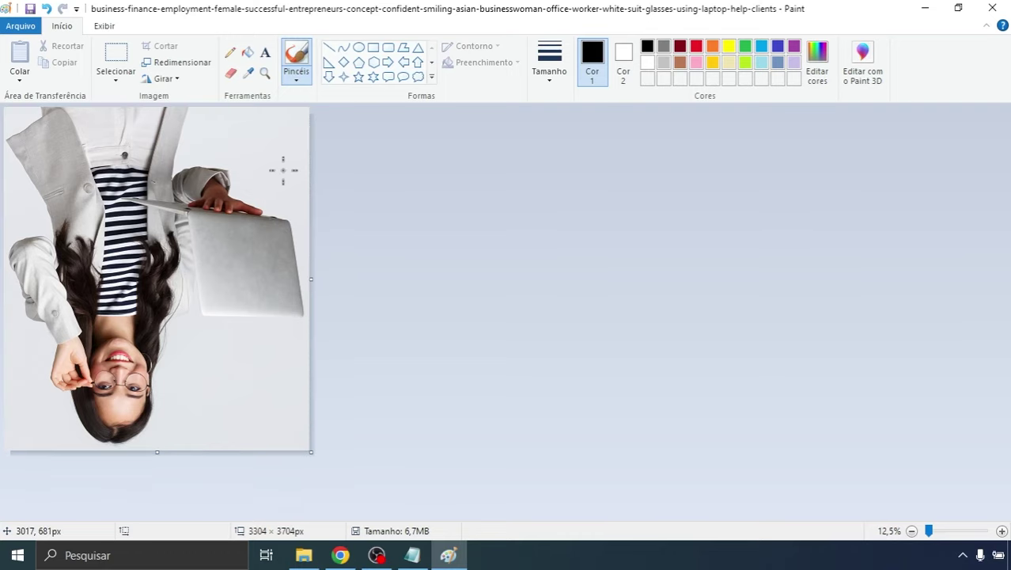
click(163, 79)
click(182, 129)
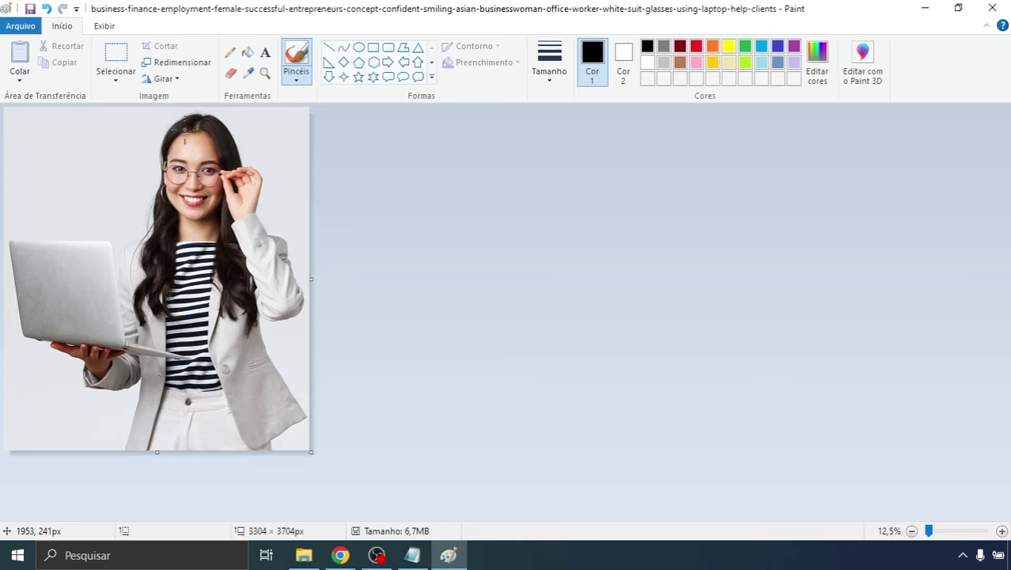
- Resize the photo to 1500 pixels wide, keeping its aspect ratio
click(169, 63)
click(164, 118)
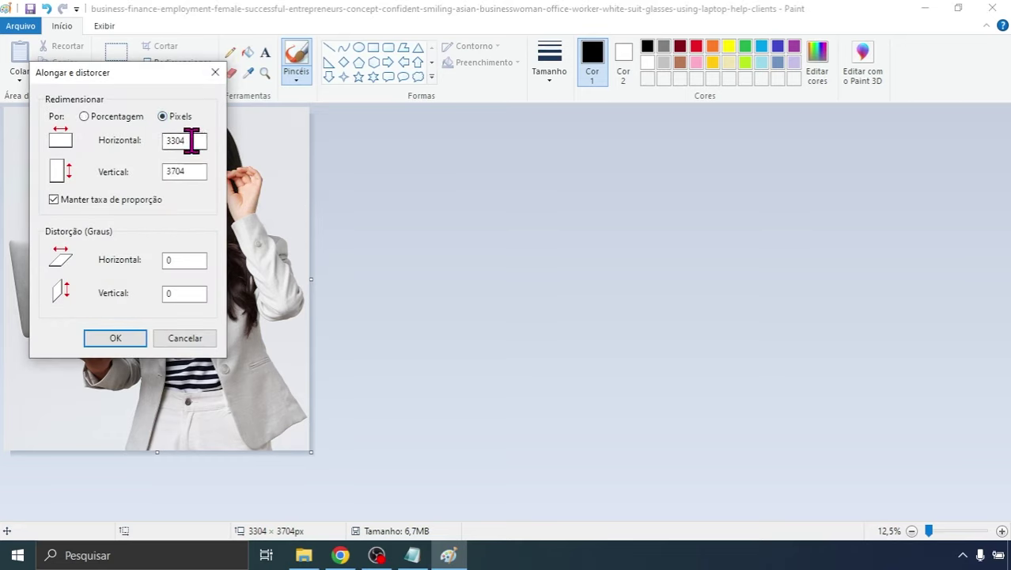
double_click(192, 140)
text(1500)
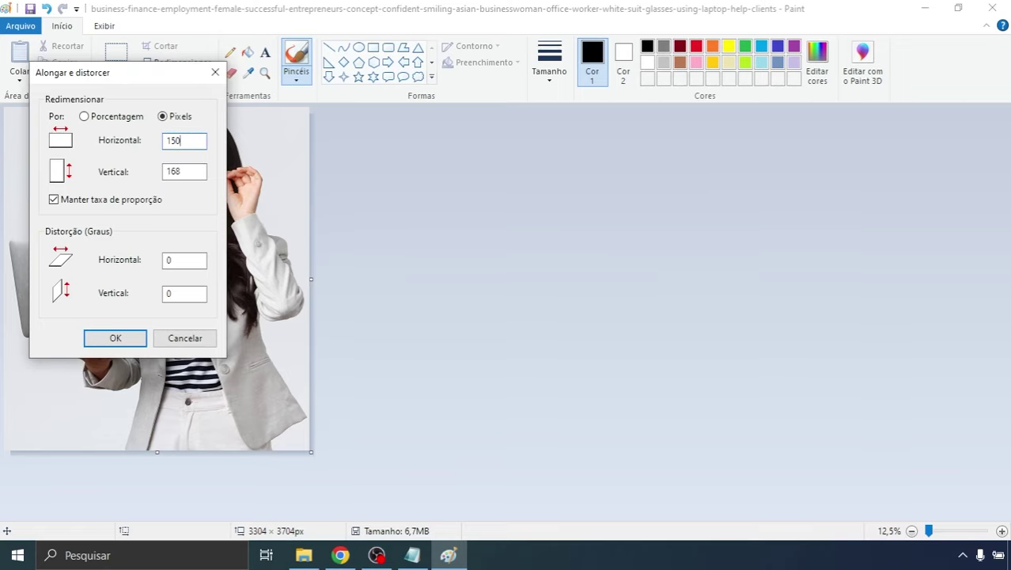
click(124, 336)
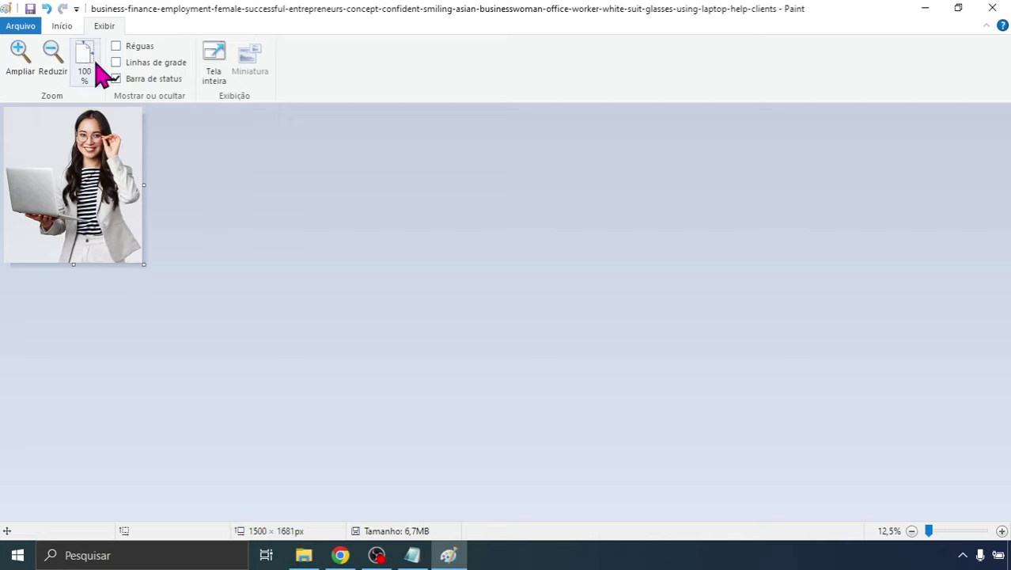
- Check the resized photo at 100% zoom, save it over the original file and close Paint
click(87, 67)
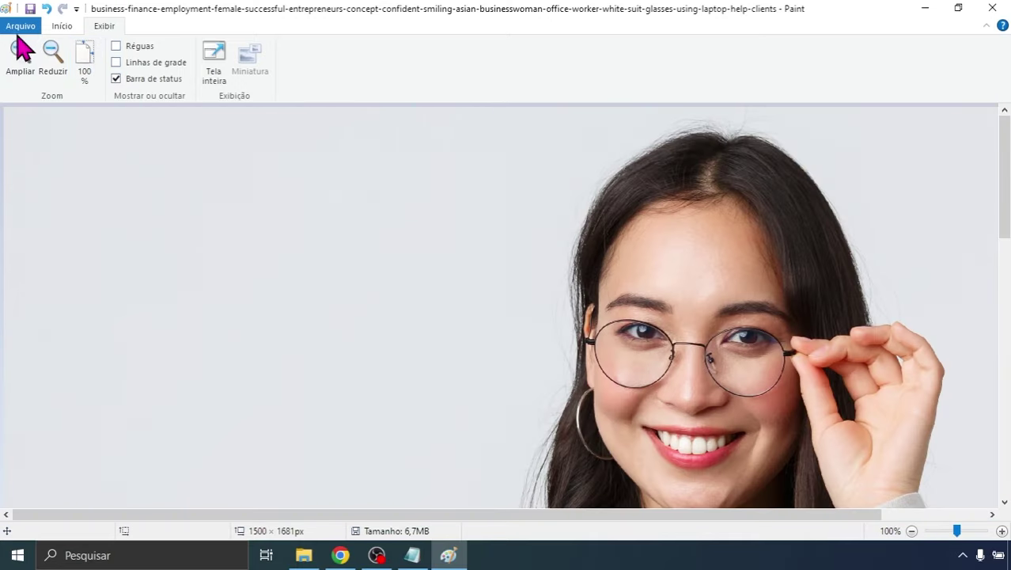
click(30, 9)
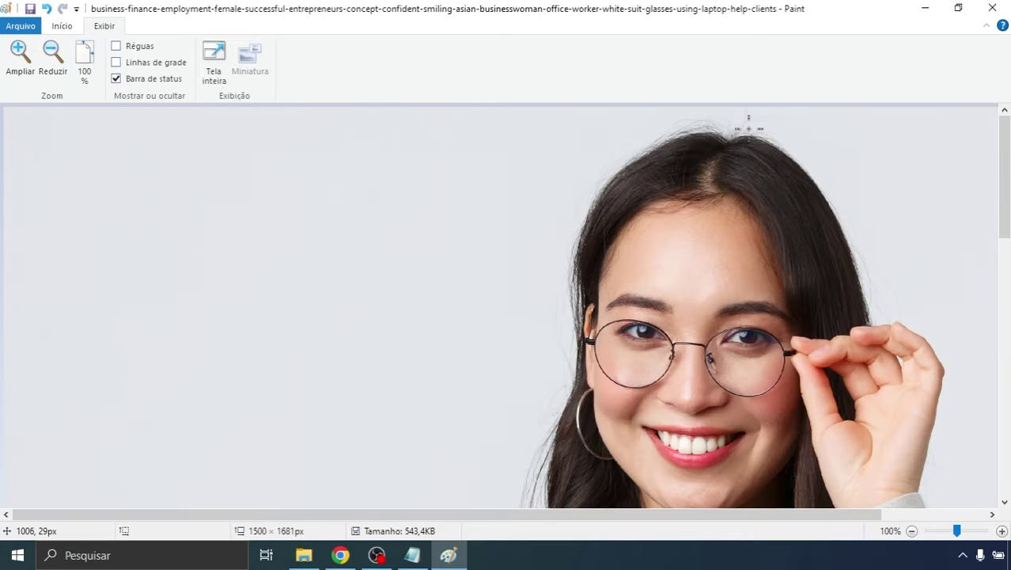
click(993, 8)
- Switch to Chrome, open remove.bg in a new tab and upload the cropped businesswoman photo from the aula lp folder
click(342, 555)
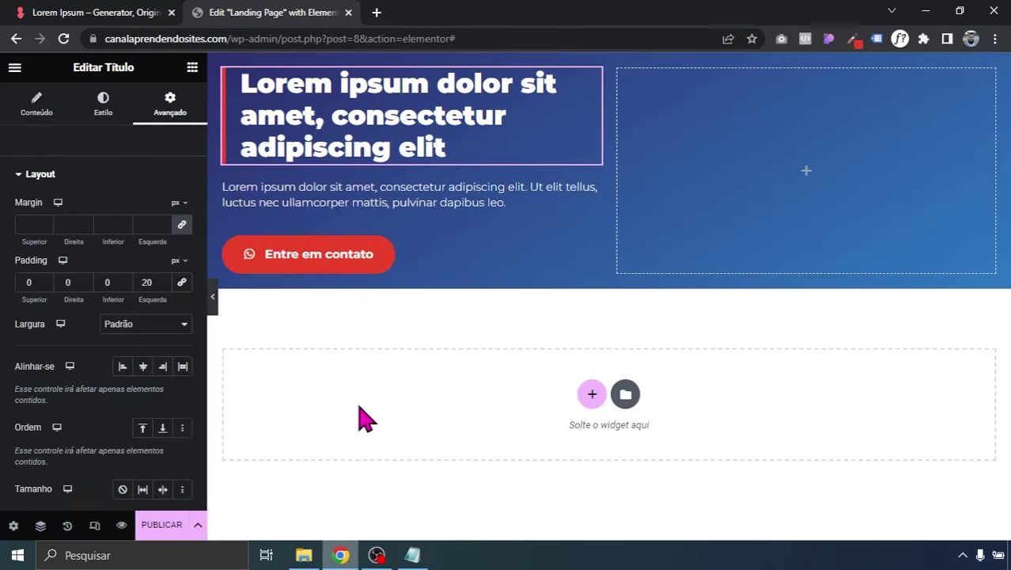
click(377, 13)
text(remove.bg)
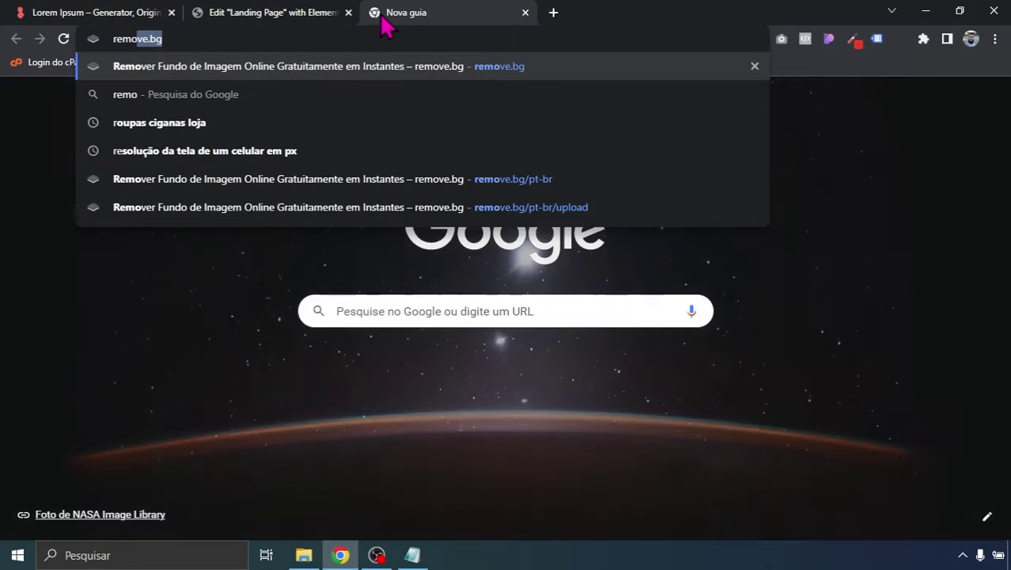
click(385, 24)
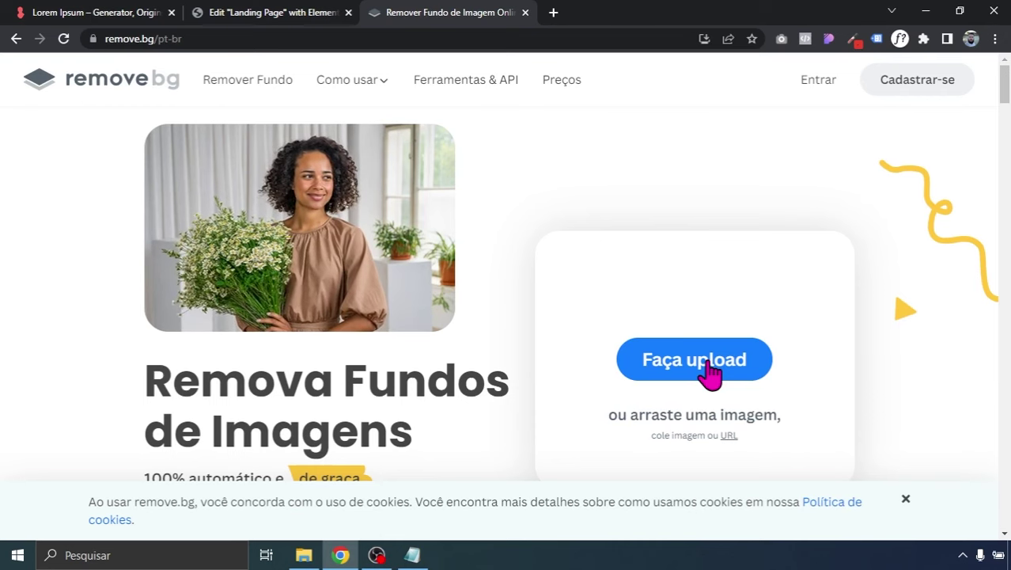
click(304, 555)
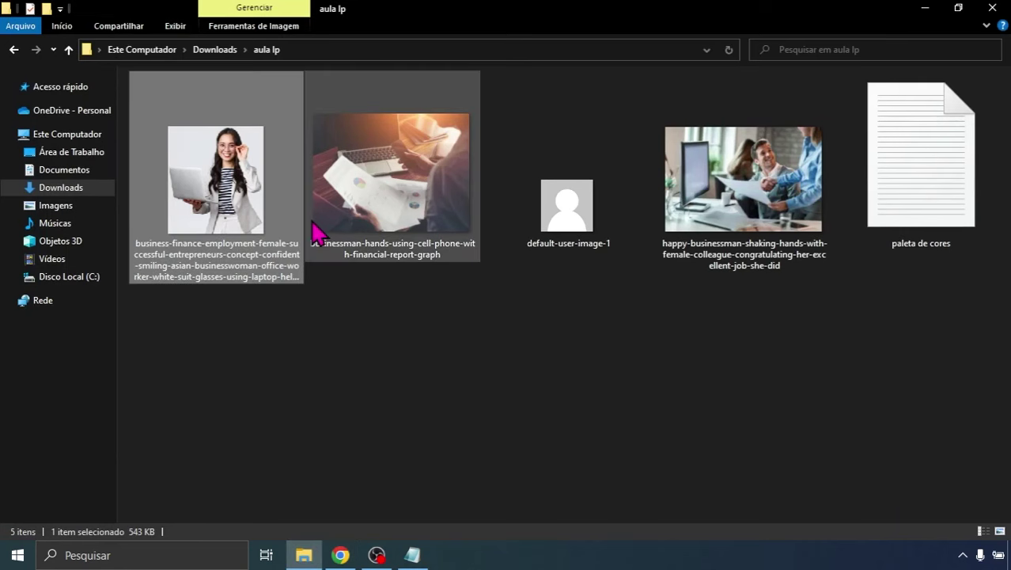
drag(236, 204, 642, 315)
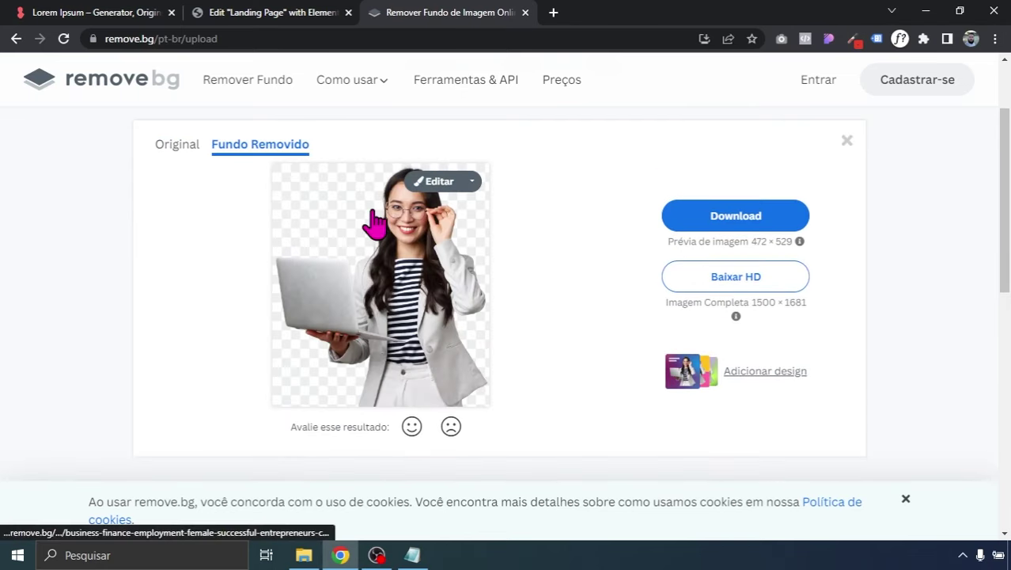
- Download the preview-size image without background and select the resulting PNG in the Downloads folder
click(739, 221)
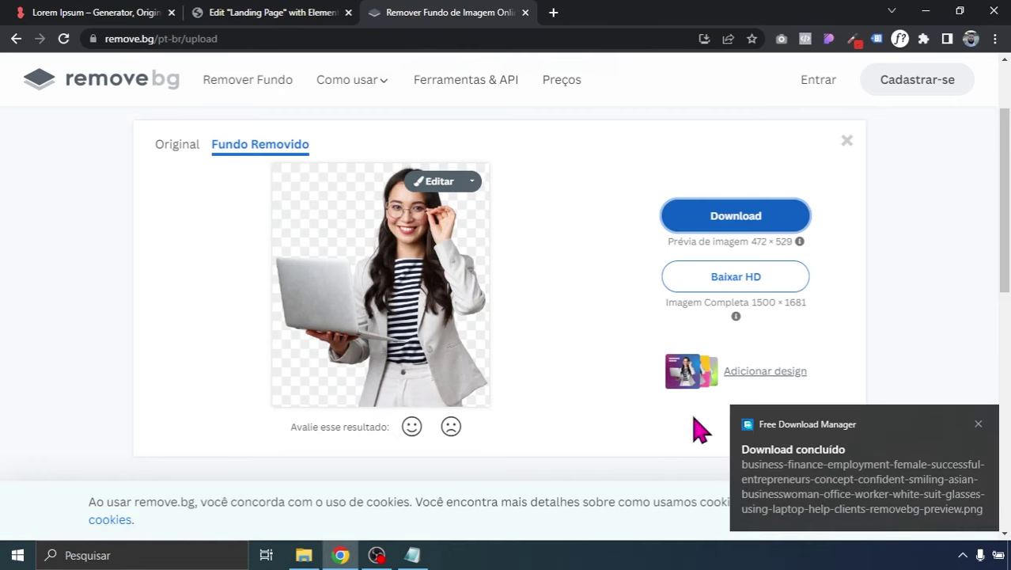
click(304, 555)
key(alt+Up)
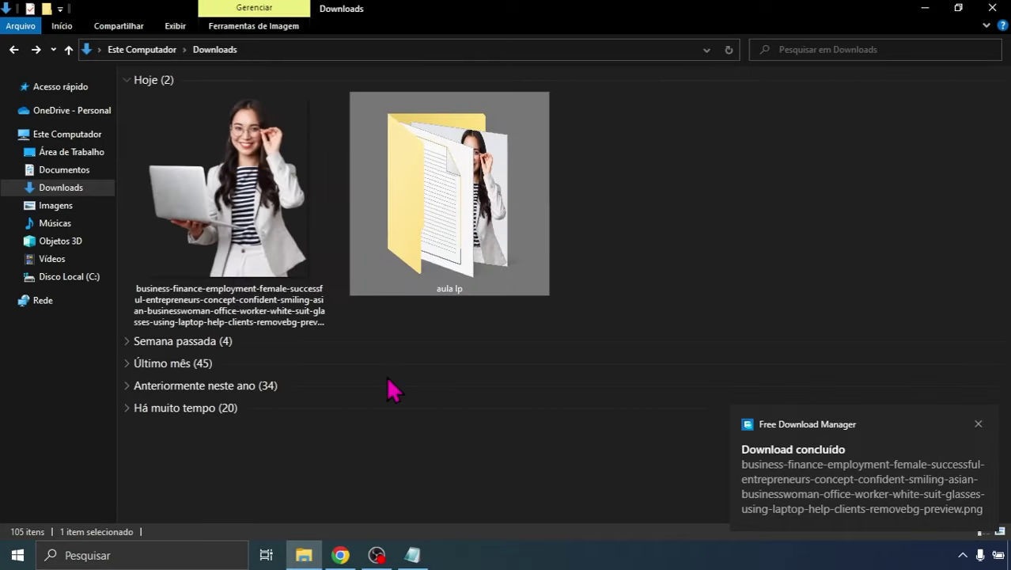
click(273, 204)
- Return to the Elementor editor and add an Imagem widget to the empty right column of the hero
click(340, 555)
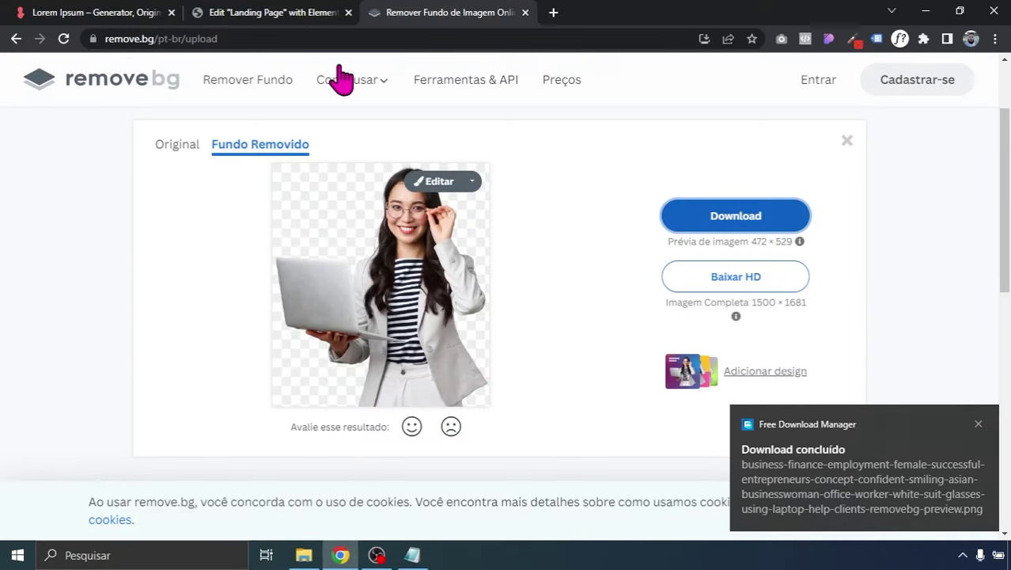
click(293, 11)
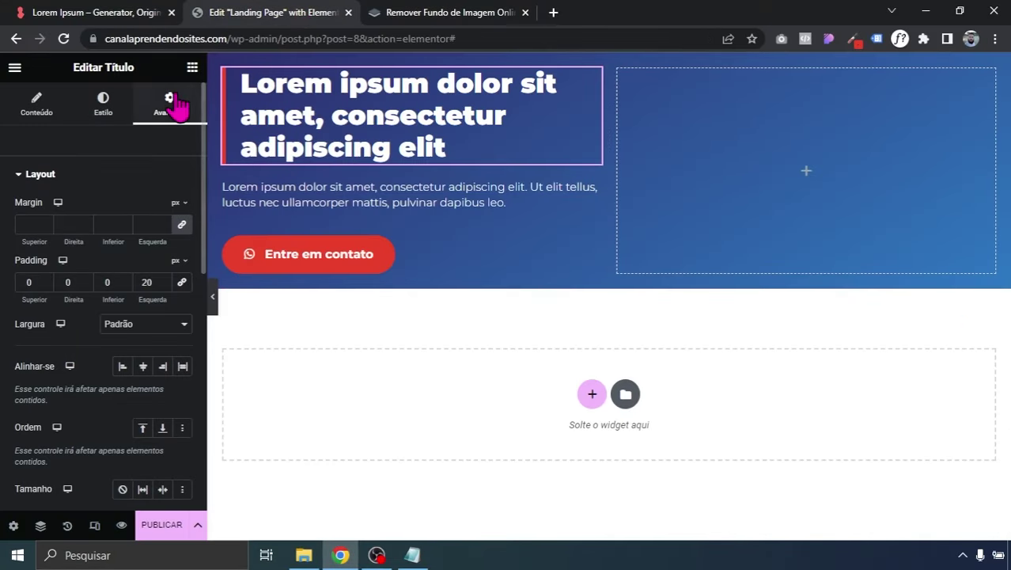
click(190, 69)
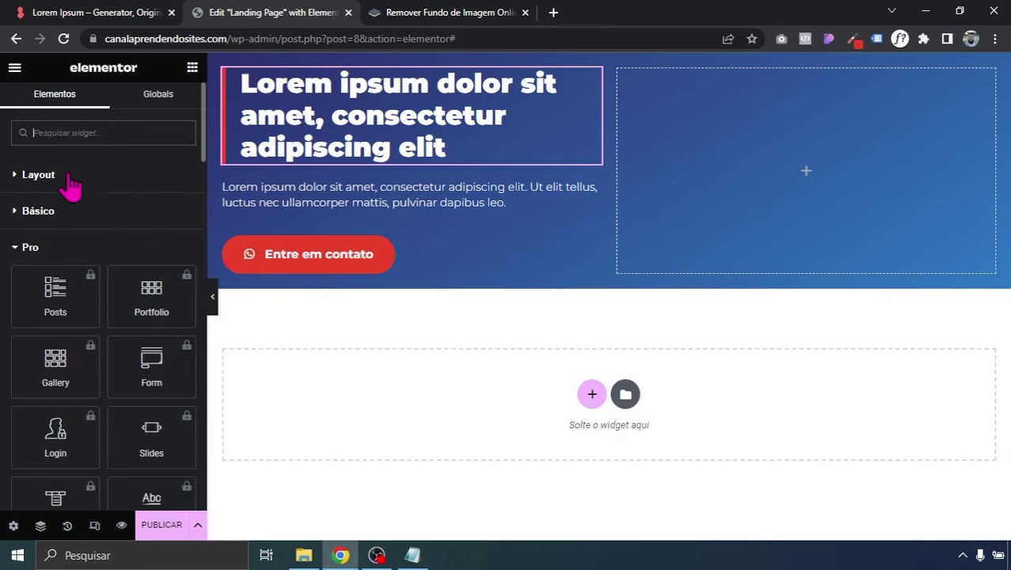
click(52, 210)
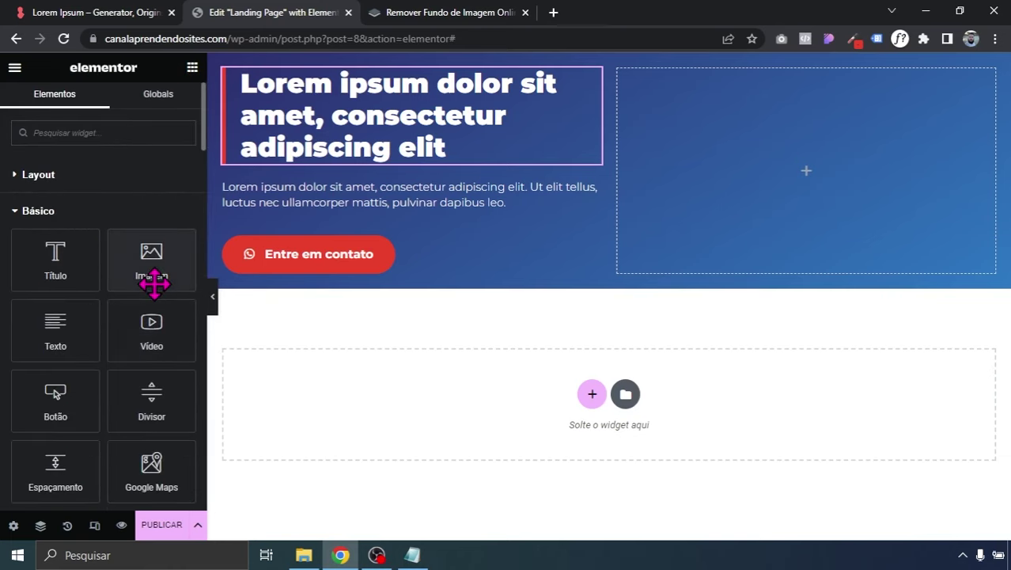
drag(148, 269, 764, 176)
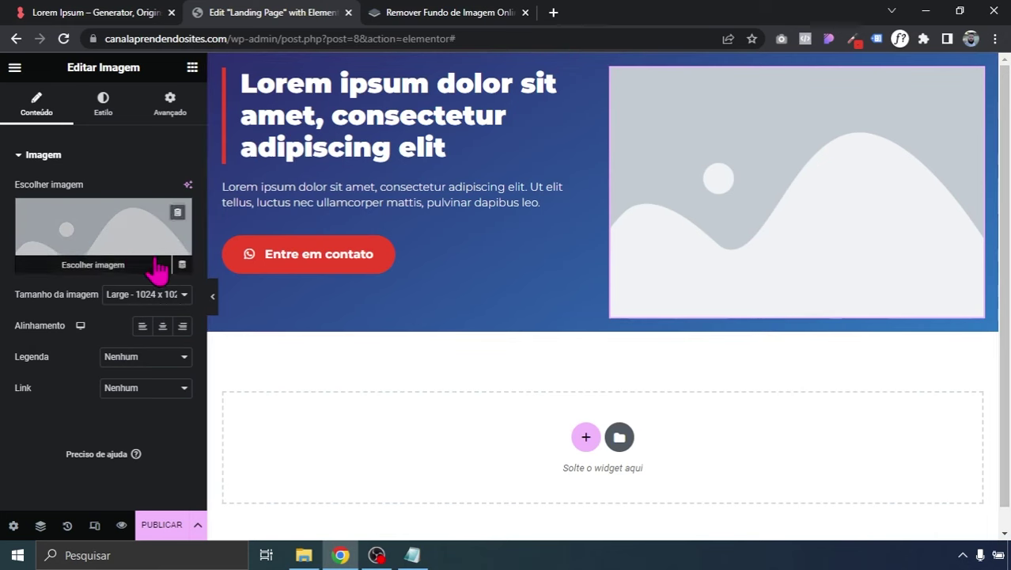
- Upload the removebg-preview PNG from Downloads to the media library and insert it in the image widget
click(124, 261)
click(305, 555)
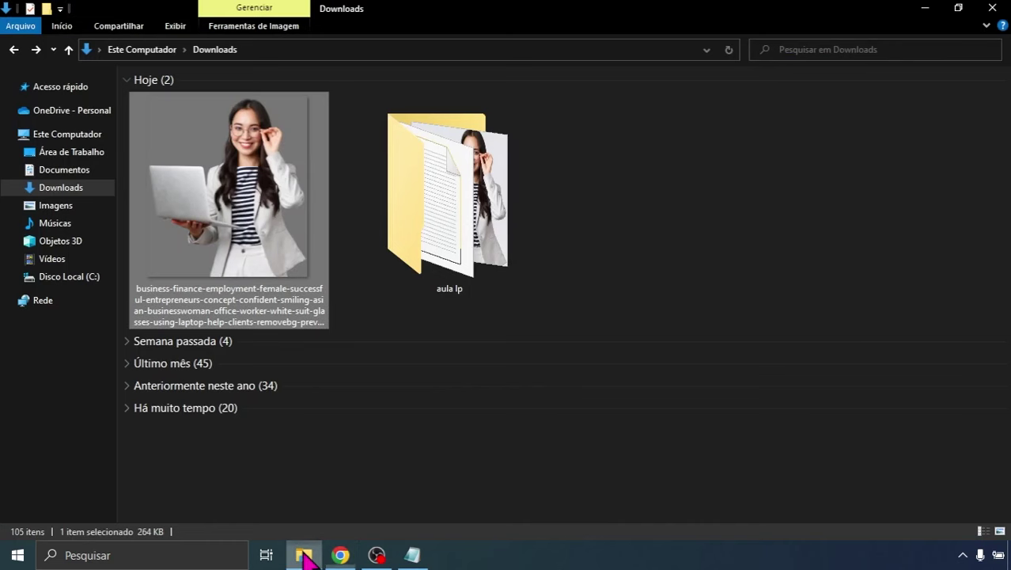
drag(261, 231, 445, 277)
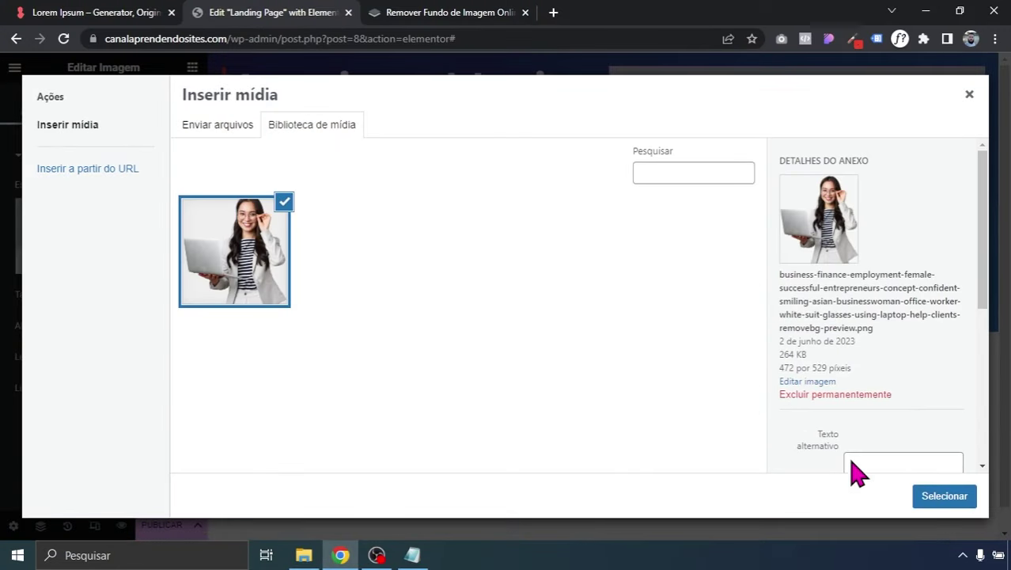
click(938, 503)
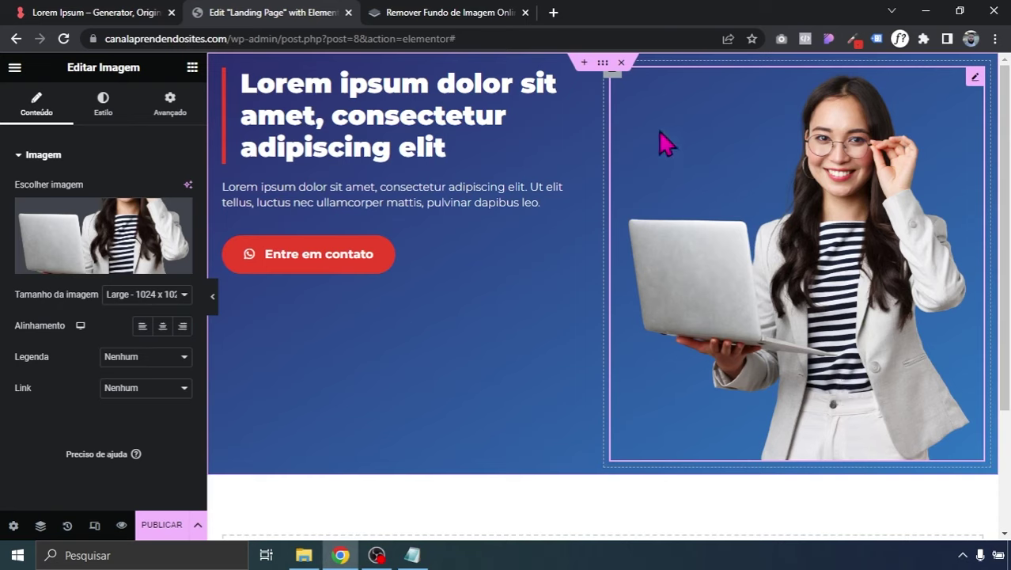
- Unlink the padding of the image's column container so all four sides are 0 px
click(611, 76)
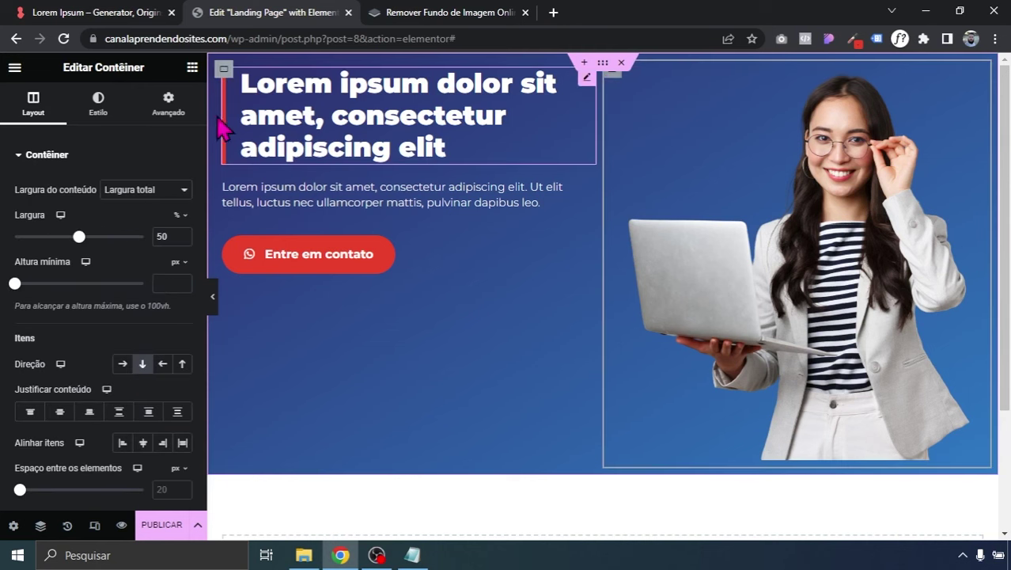
click(179, 113)
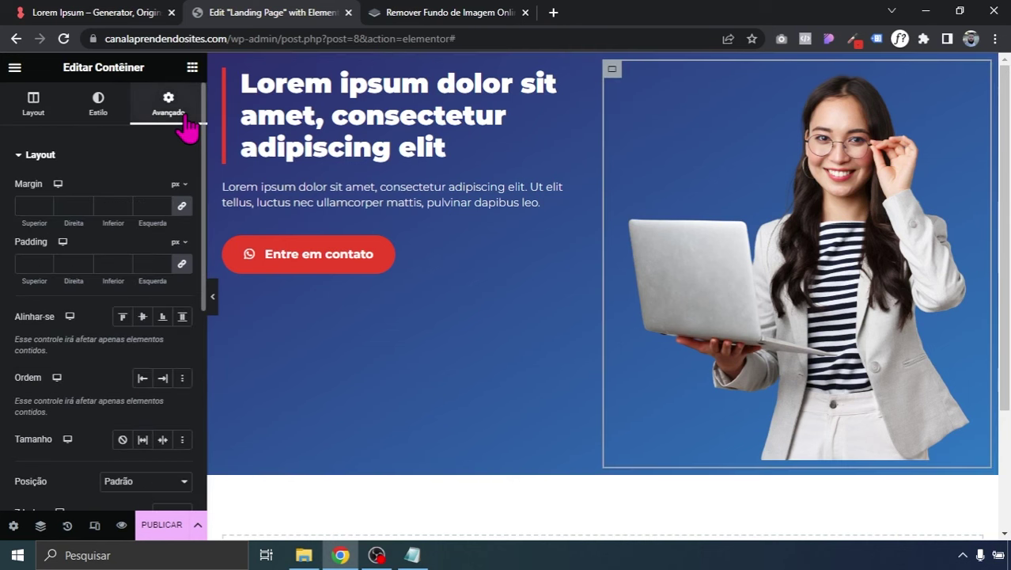
click(182, 264)
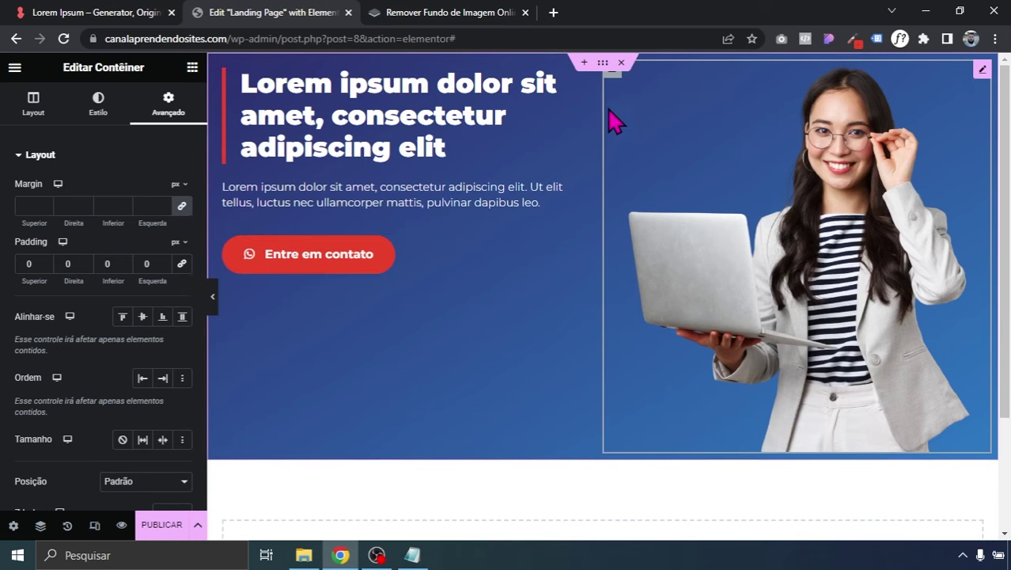
- Unlink the padding of the hero's outer container so all four sides are 0 px
click(601, 71)
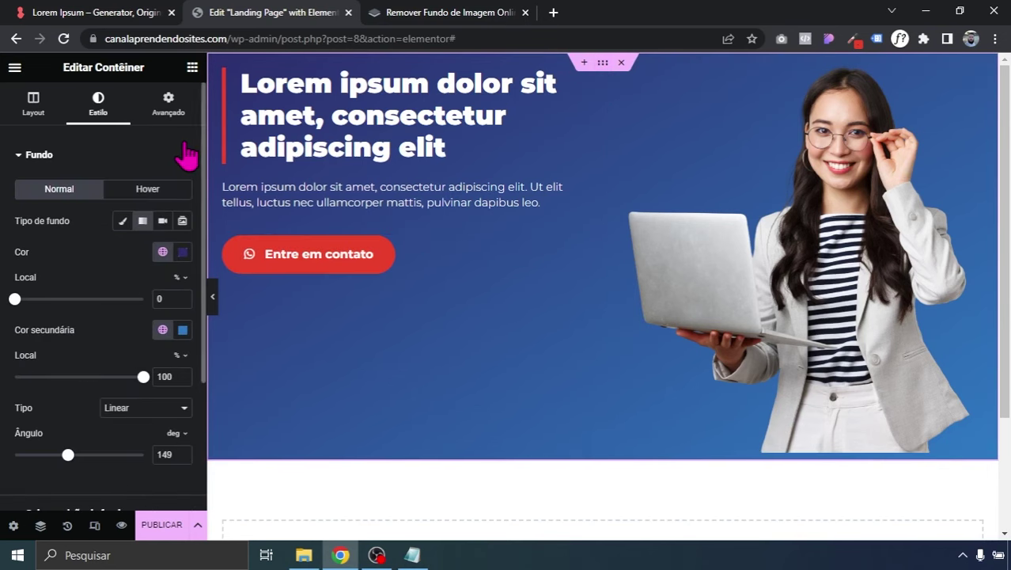
click(170, 113)
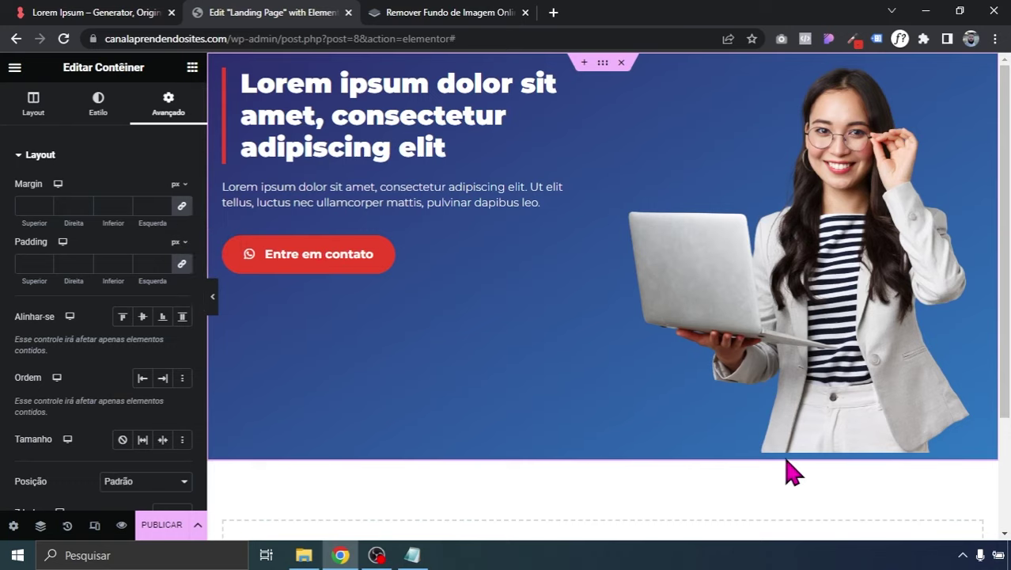
click(182, 266)
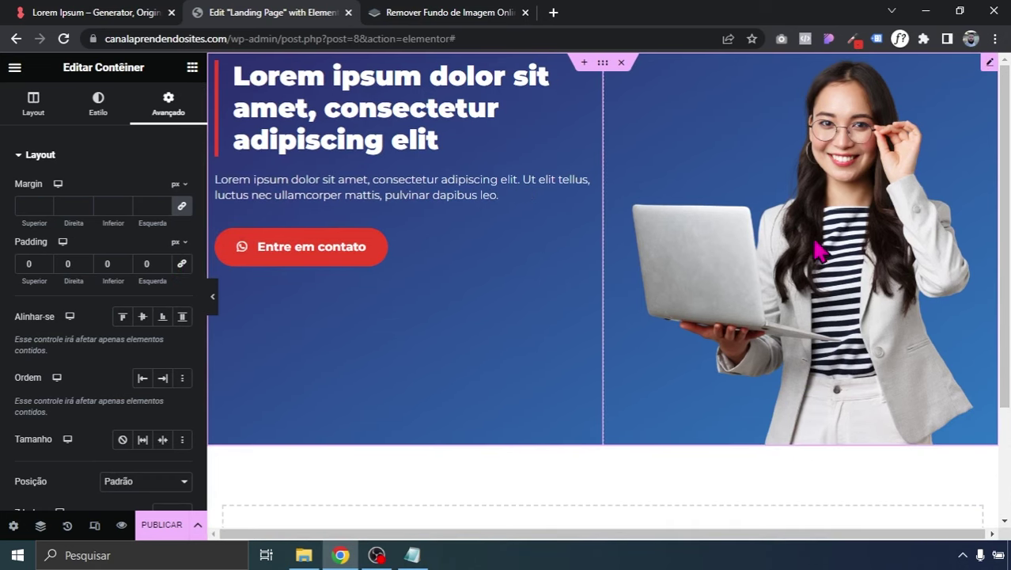
- Set the text column's Justificar conteúdo to Centro and preview the hero without the editor panel
click(217, 65)
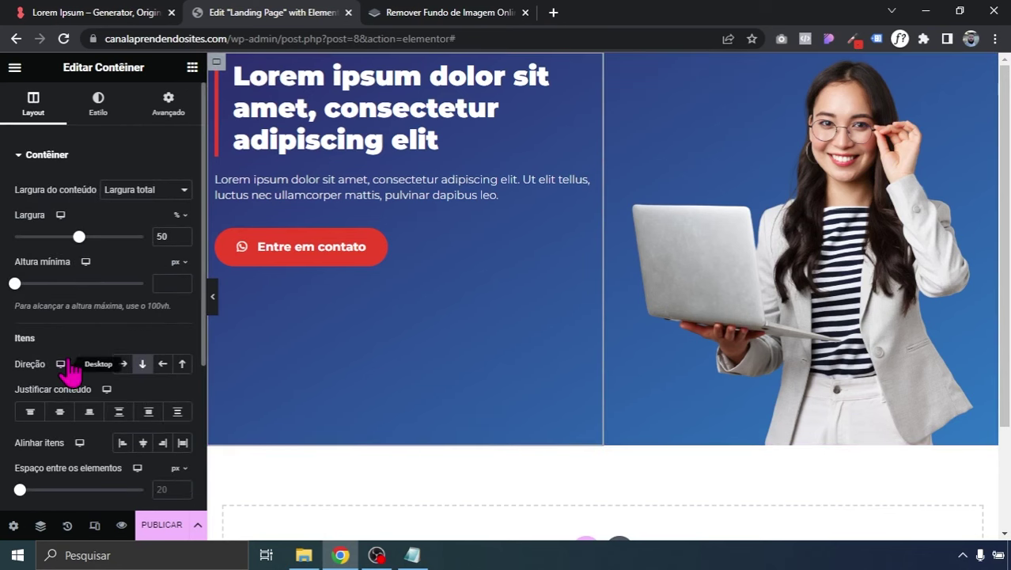
click(60, 413)
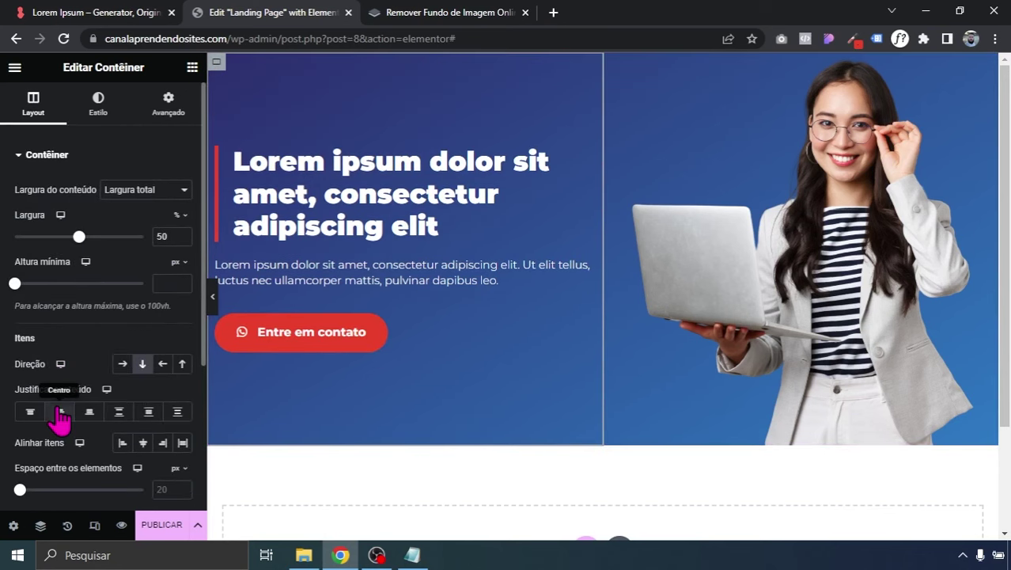
click(214, 297)
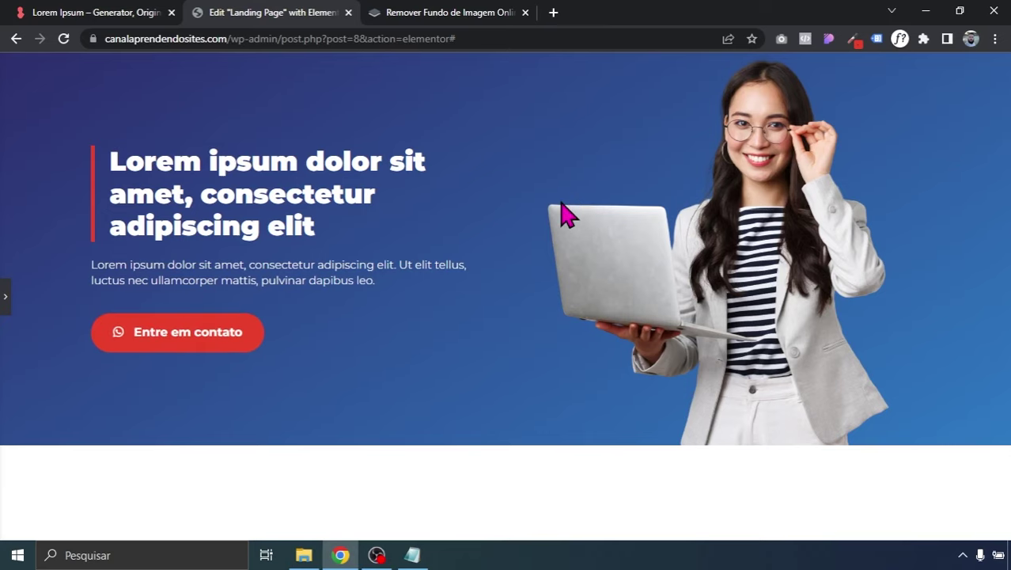
click(5, 309)
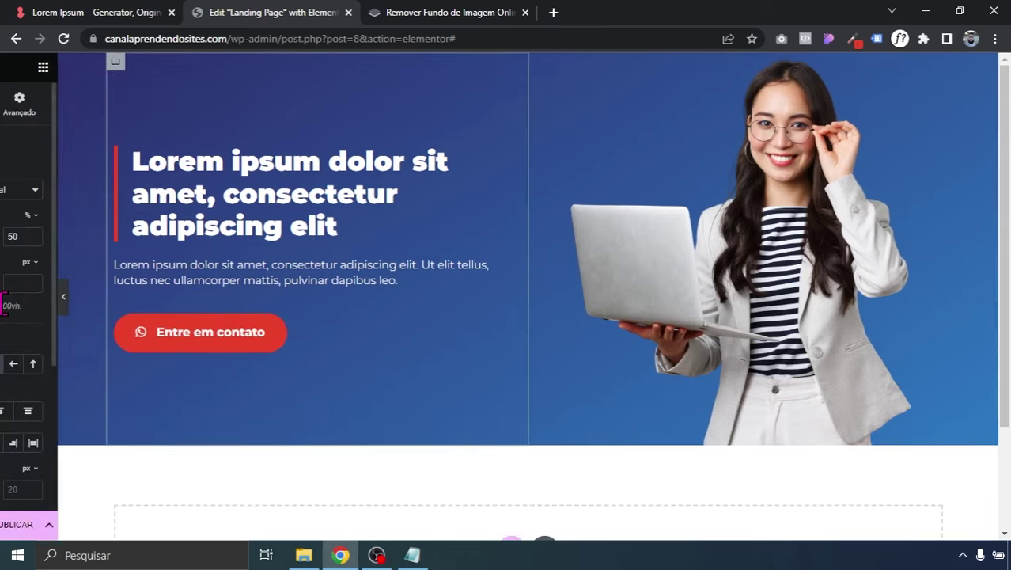
- Open the typography settings of the hero title
click(337, 218)
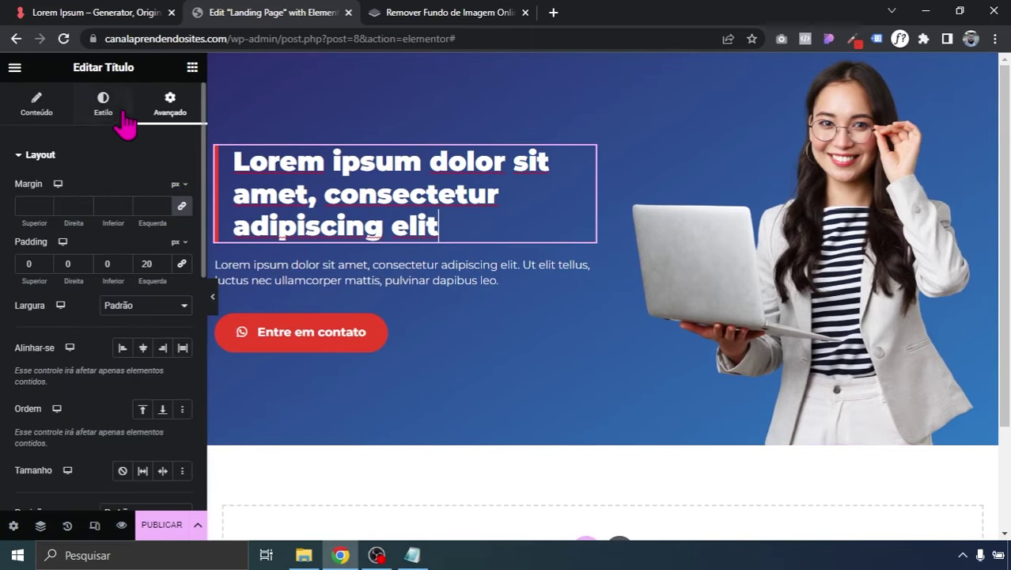
click(123, 119)
click(182, 222)
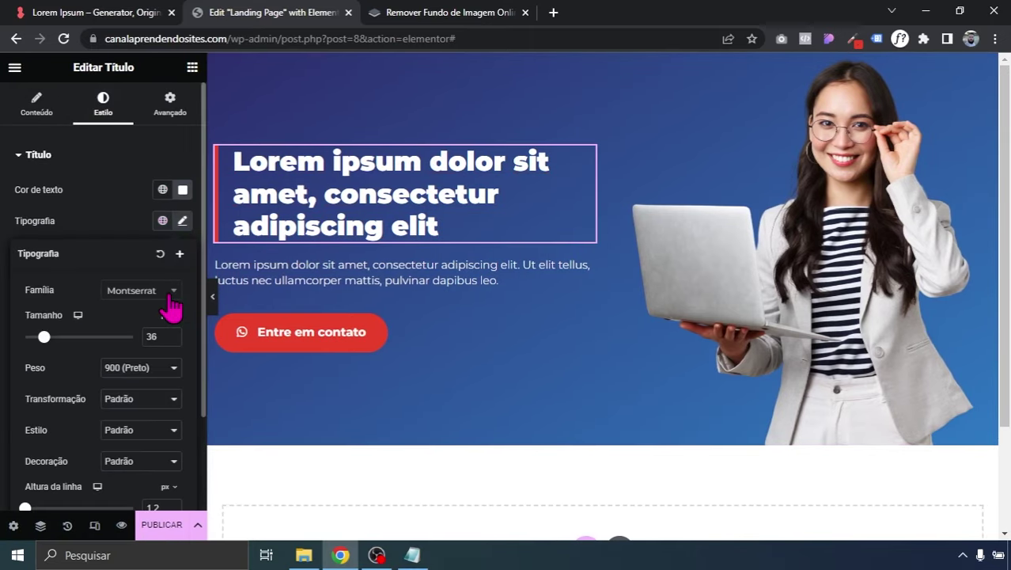
- Set the heading's font size to 48 px and preview the hero section without the editor panel
text(48)
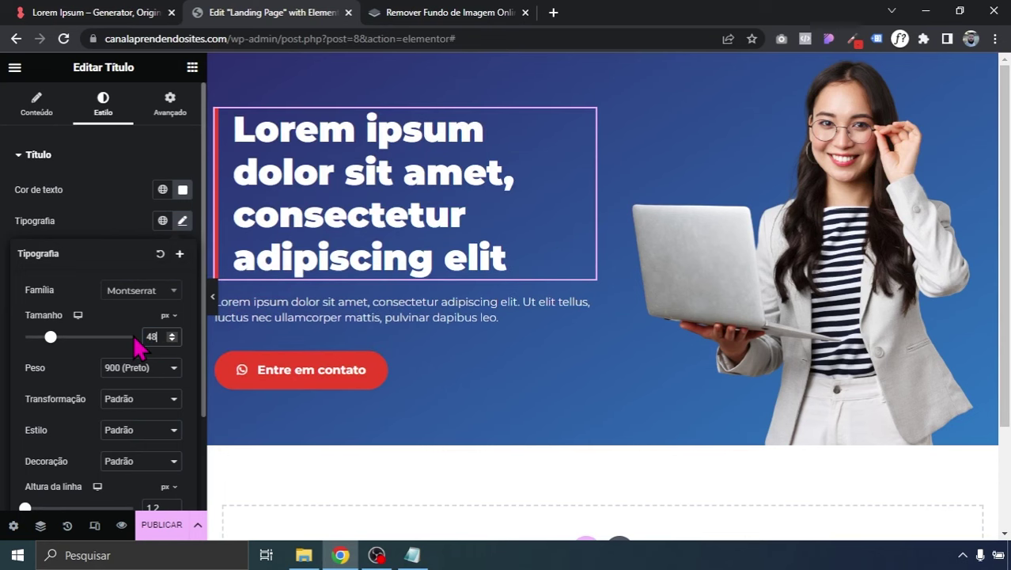
click(8, 308)
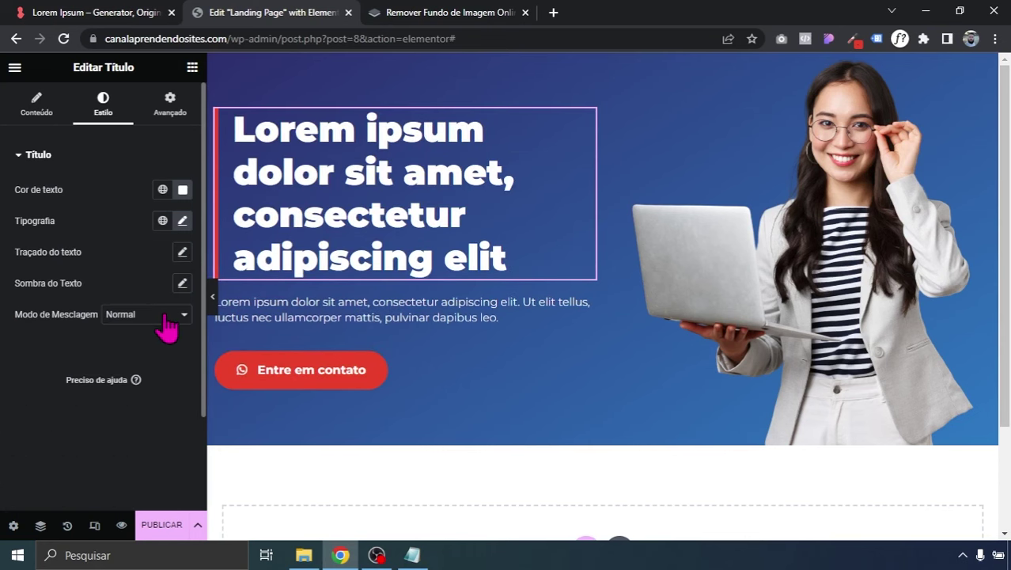
click(209, 296)
click(5, 300)
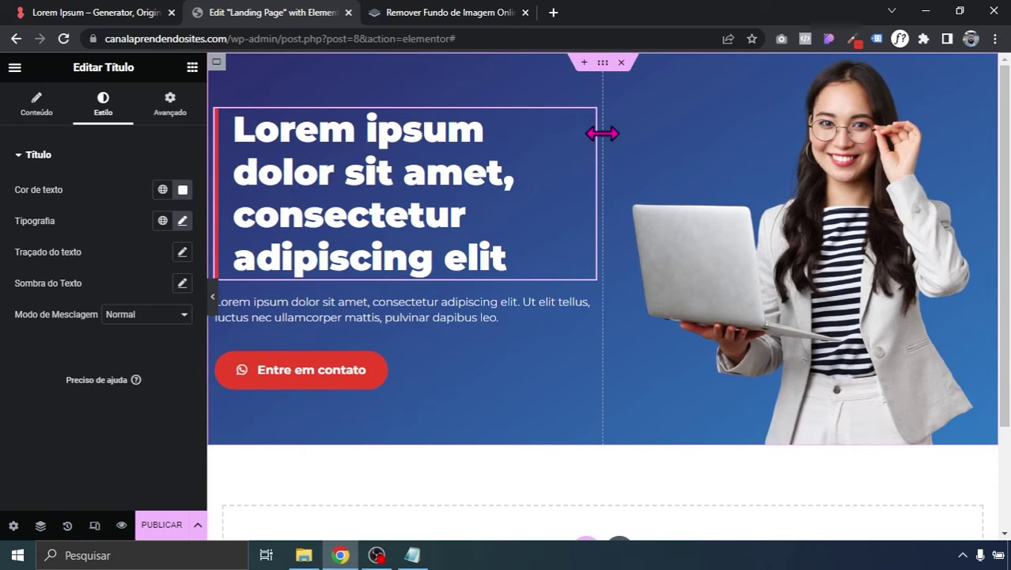
- Widen the text container to 60% and set the image container's width to 40%, previewing the new column split
drag(601, 133, 639, 133)
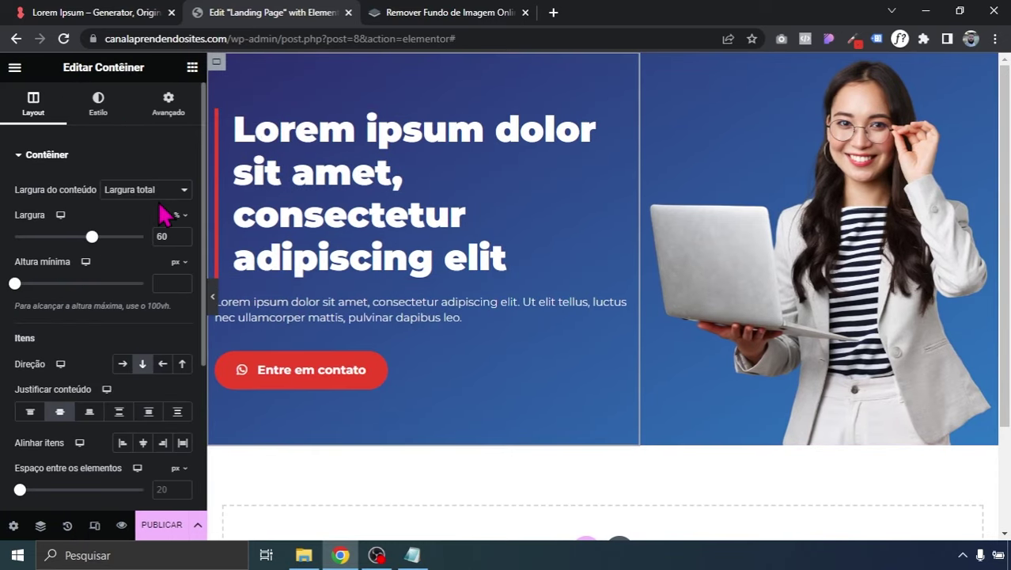
click(649, 63)
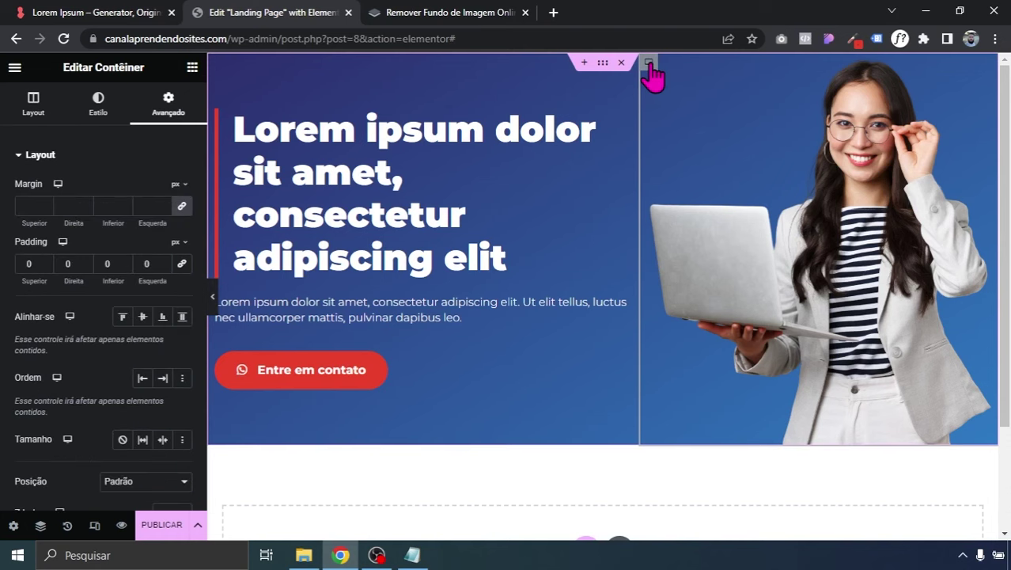
click(33, 105)
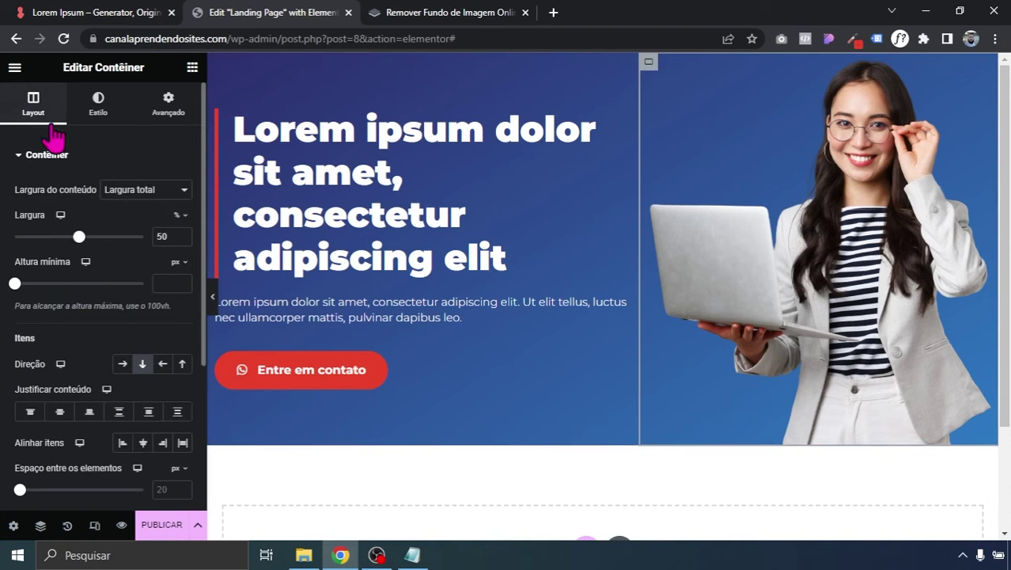
double_click(159, 237)
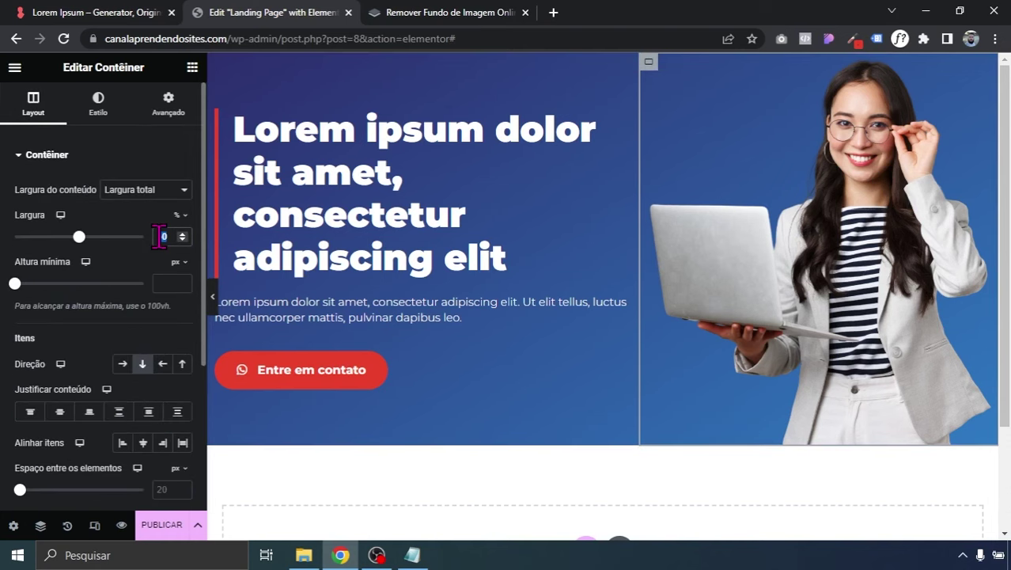
text(40)
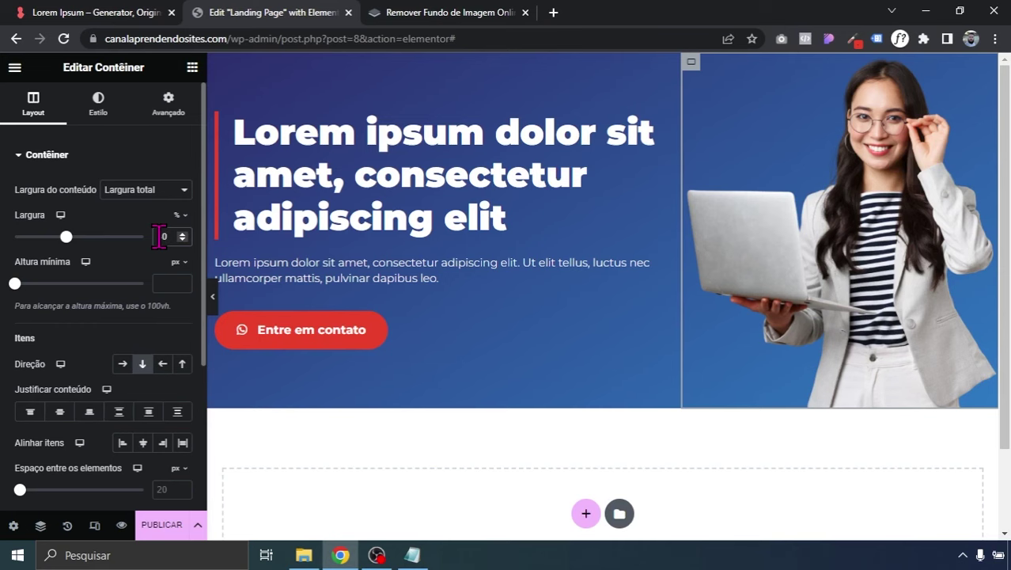
click(212, 296)
click(5, 296)
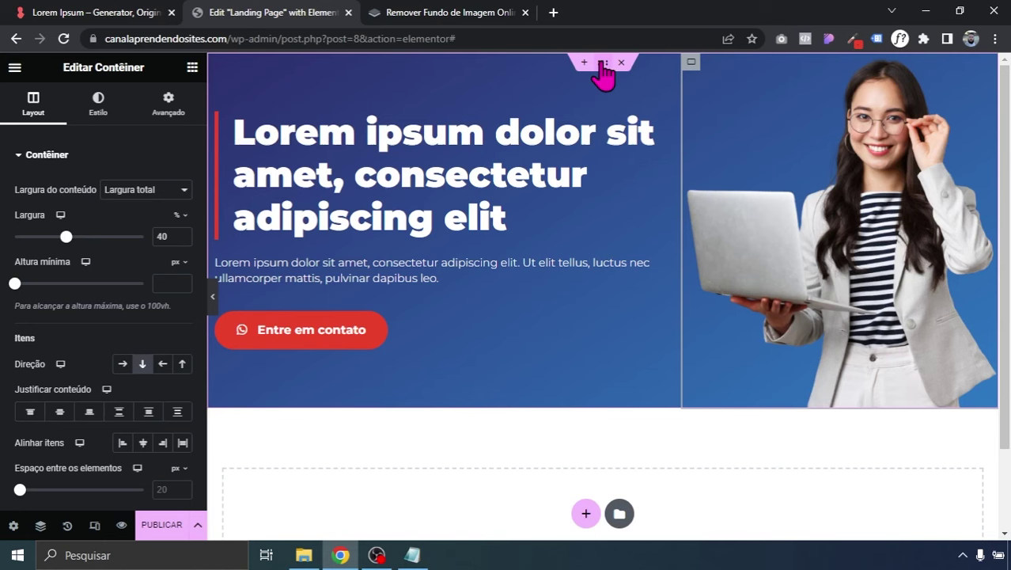
- Try a boxed content width of 995 px on the outer hero container, and restore it to 1140 px
click(603, 70)
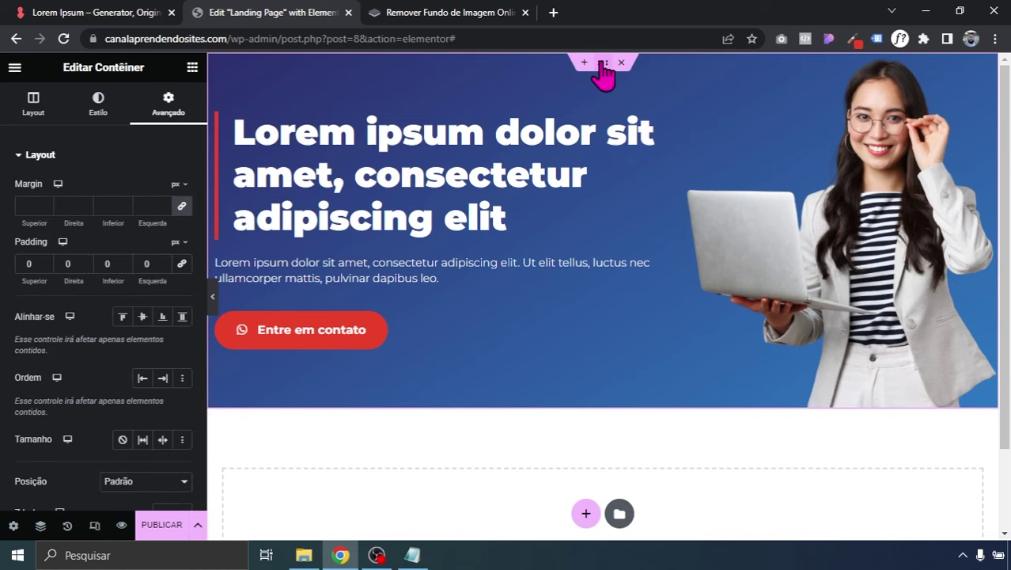
click(25, 109)
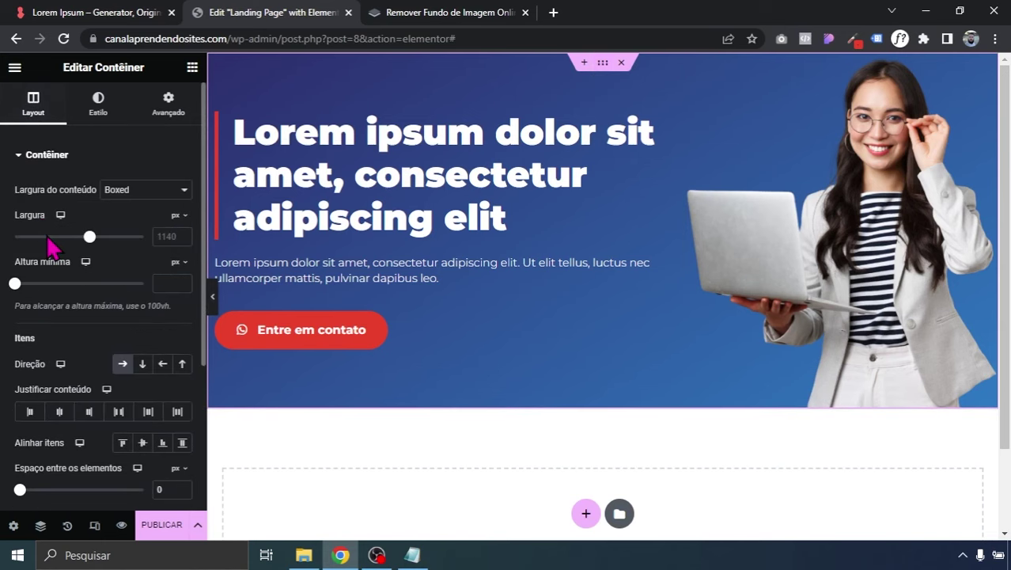
mouse_move(91, 246)
mouse_down()
mouse_move(36, 255)
mouse_move(92, 244)
mouse_move(73, 250)
mouse_up()
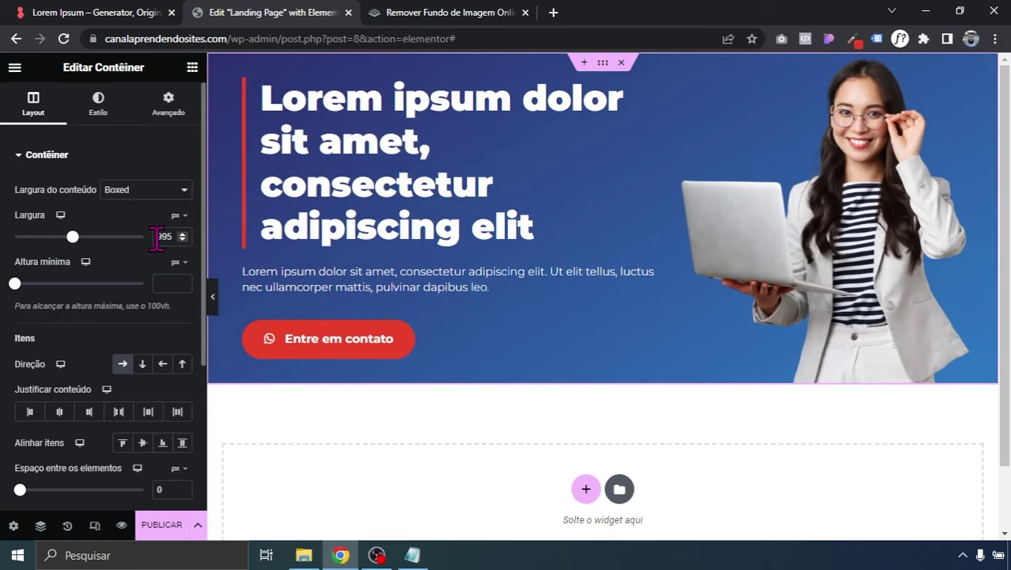
text(1)
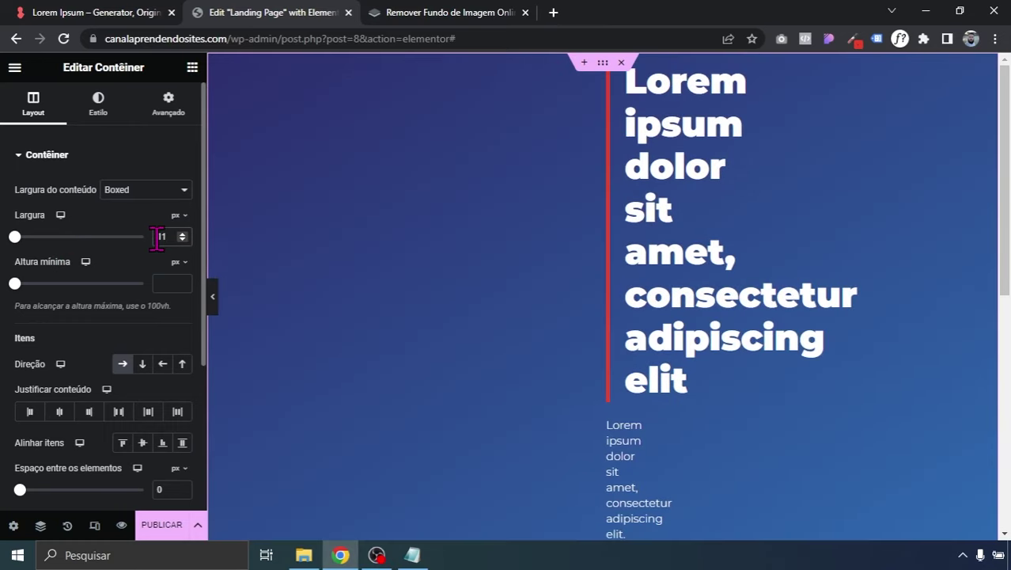
text(140)
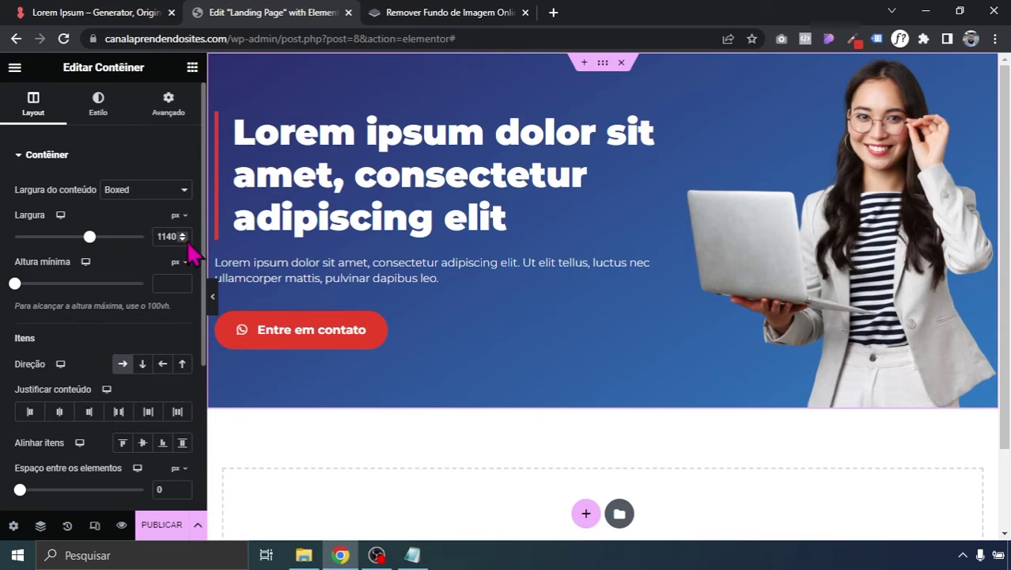
- Set the outer hero container's top padding to 100 px
click(177, 103)
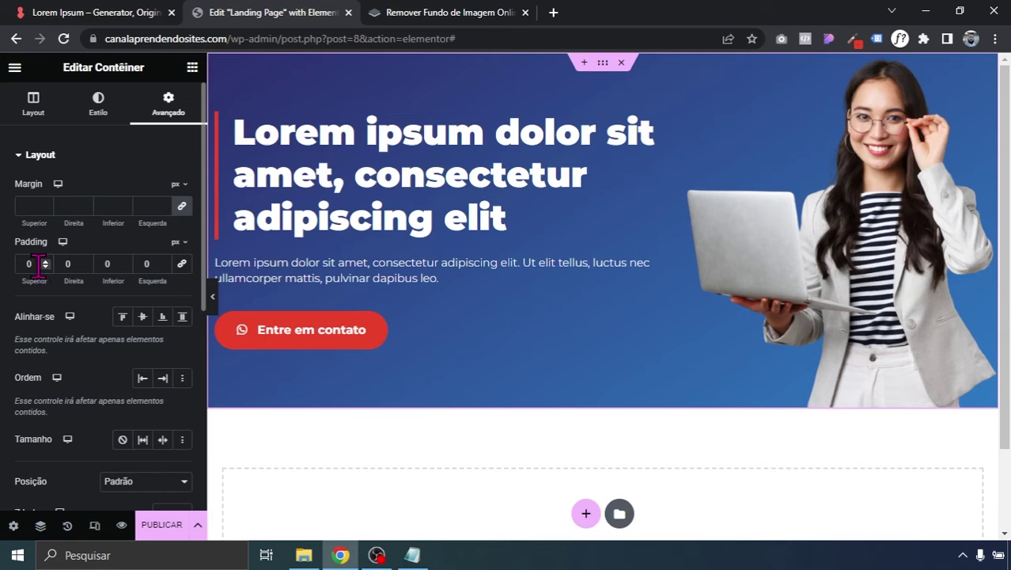
text(100)
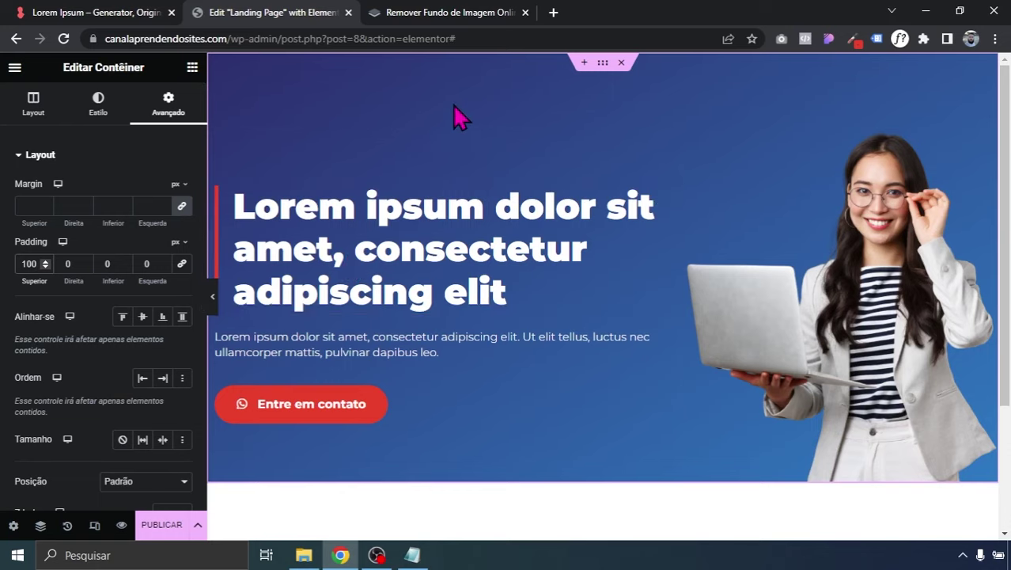
scroll(310, 289, down, 1)
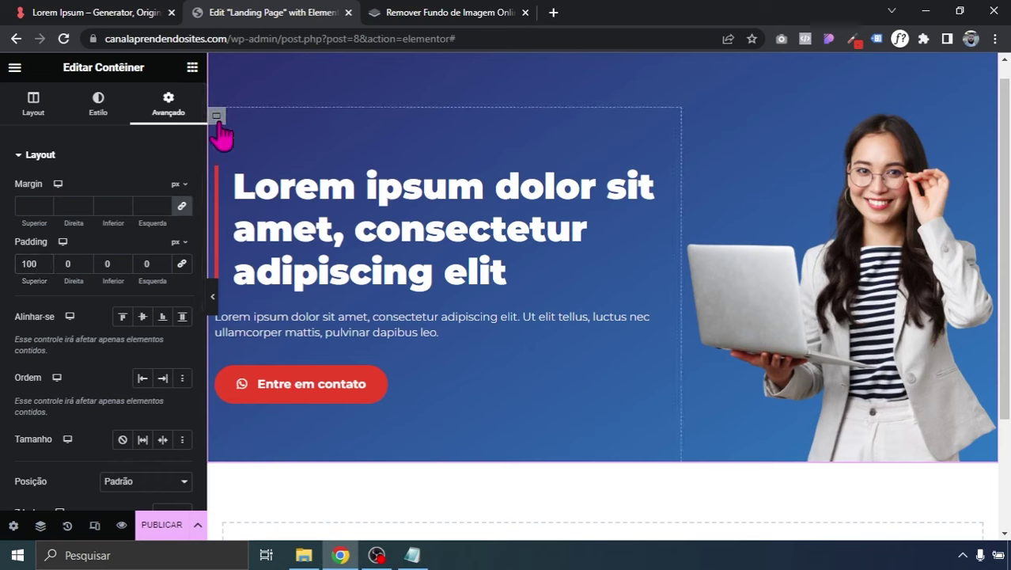
- Give the text container a top margin of -100 px with the other margins at 0, and preview the heading's position
click(217, 119)
click(168, 110)
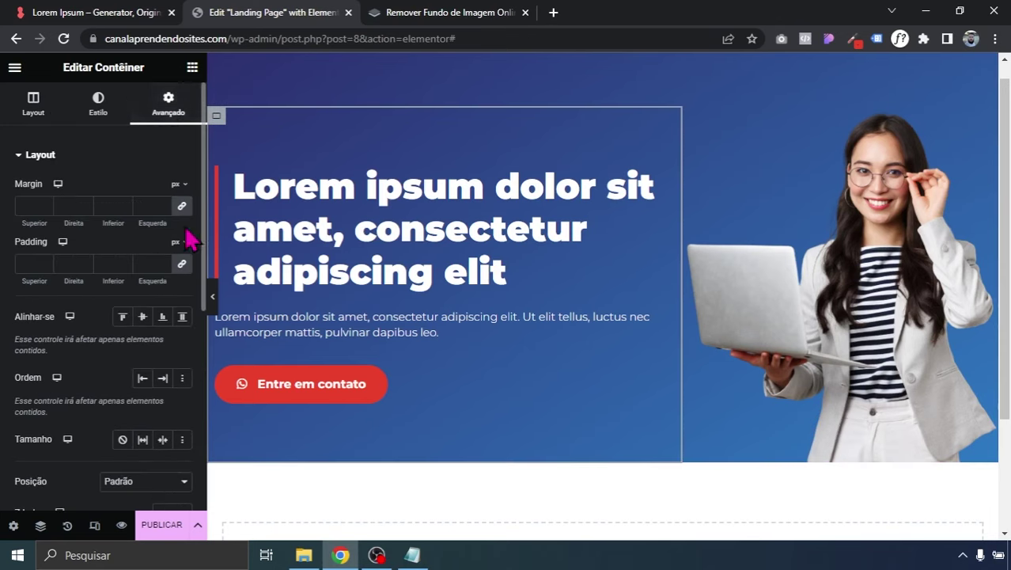
scroll(45, 207, down, 20)
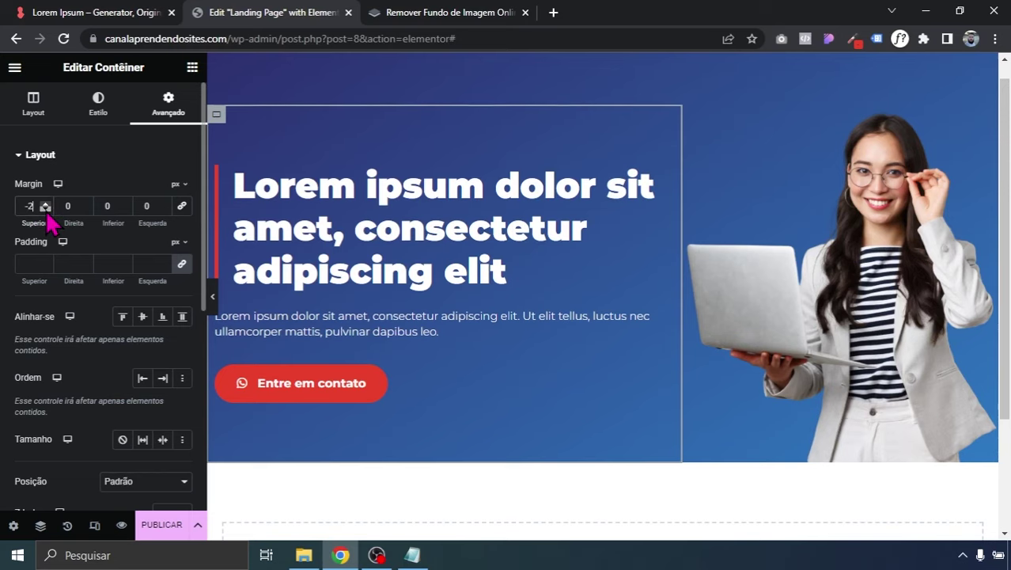
scroll(45, 208, down, 20)
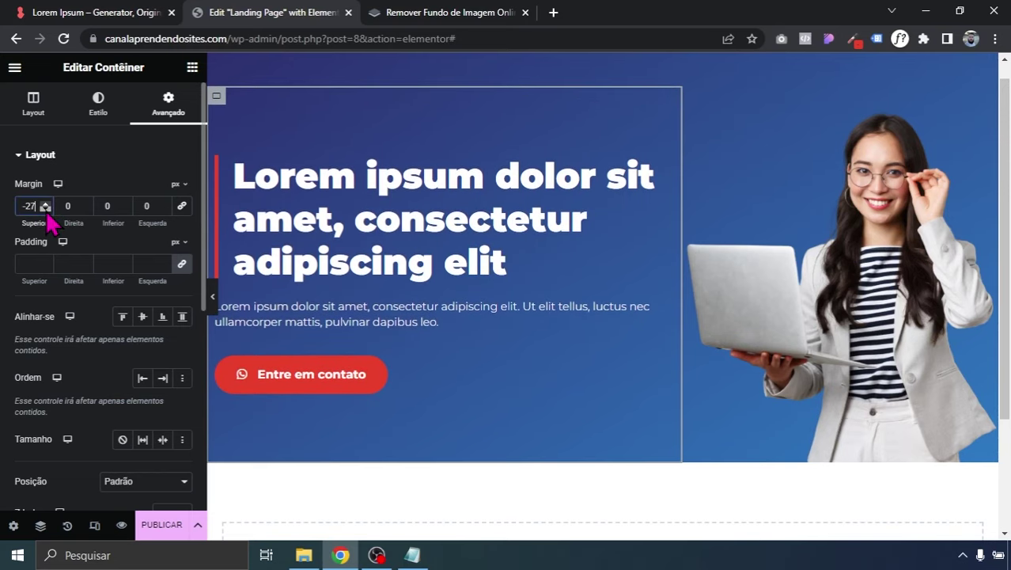
scroll(47, 215, down, 9)
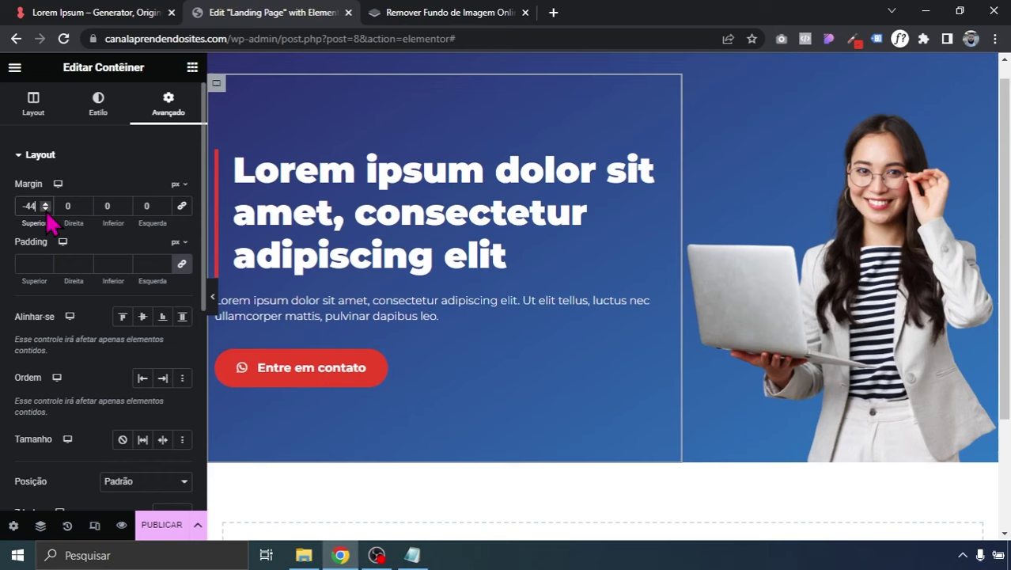
click(213, 300)
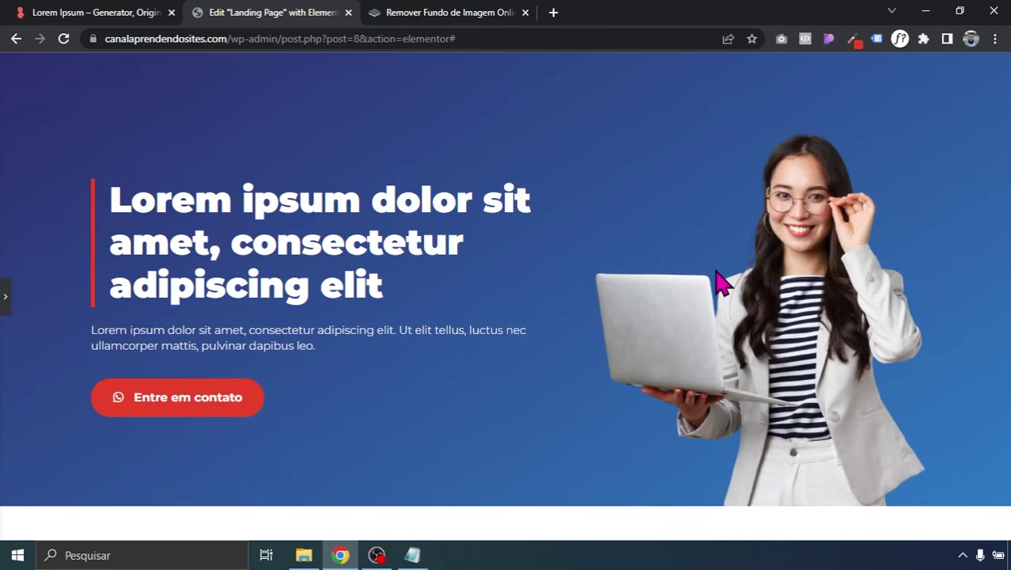
click(5, 299)
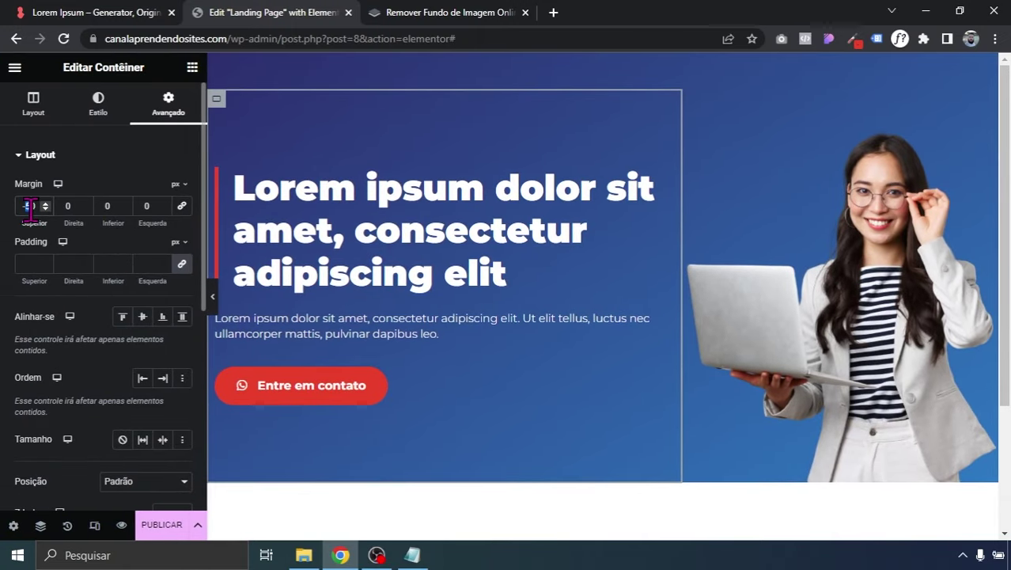
text(-100)
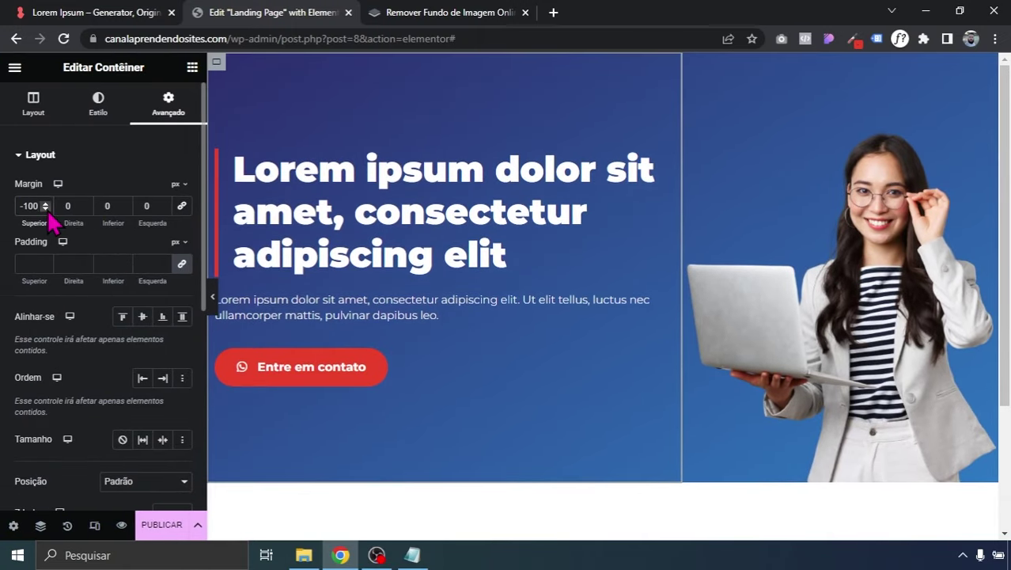
click(213, 297)
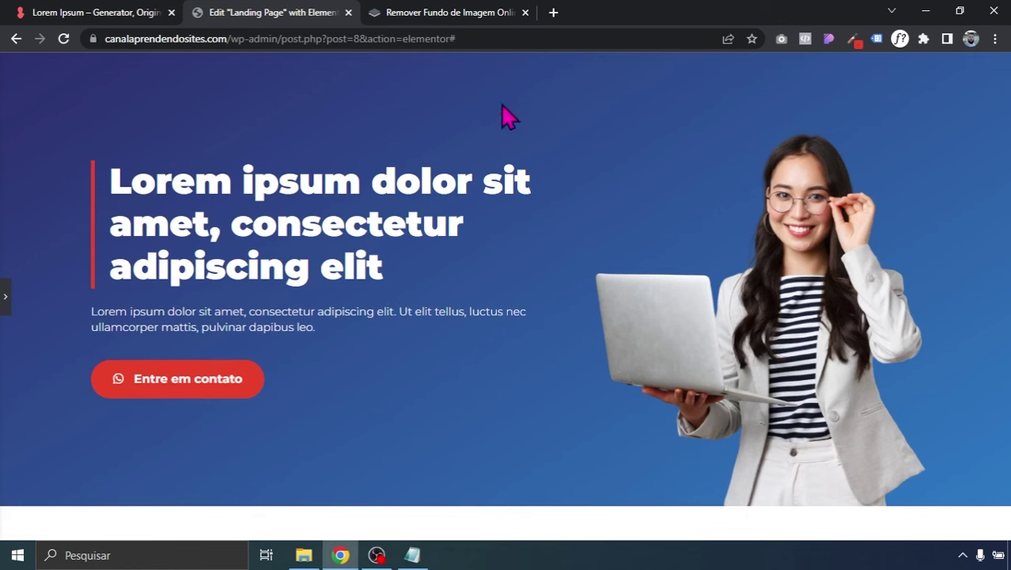
click(4, 289)
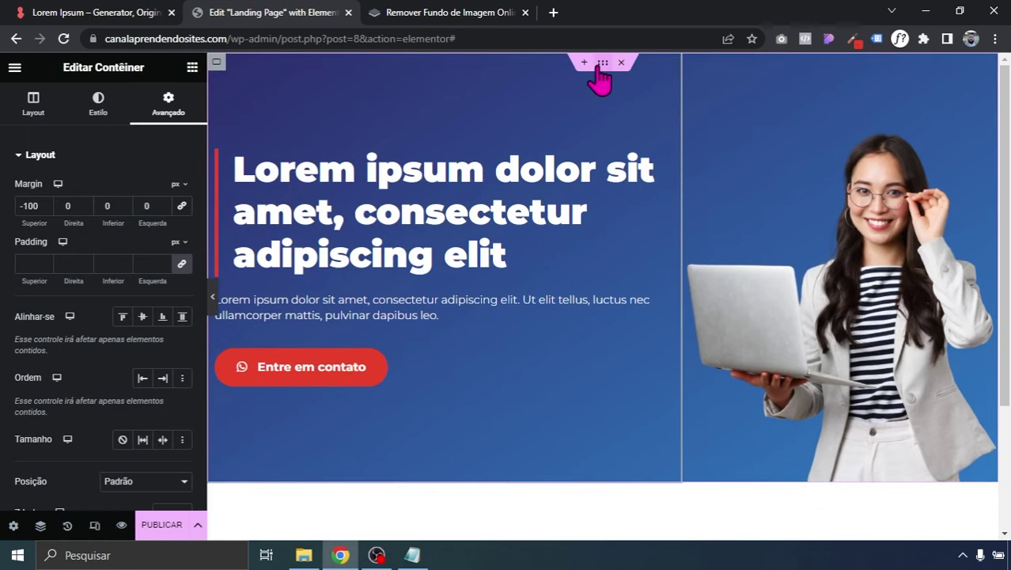
- Round the outer hero container's two bottom corners with a 50 px border radius and preview the section
click(83, 162)
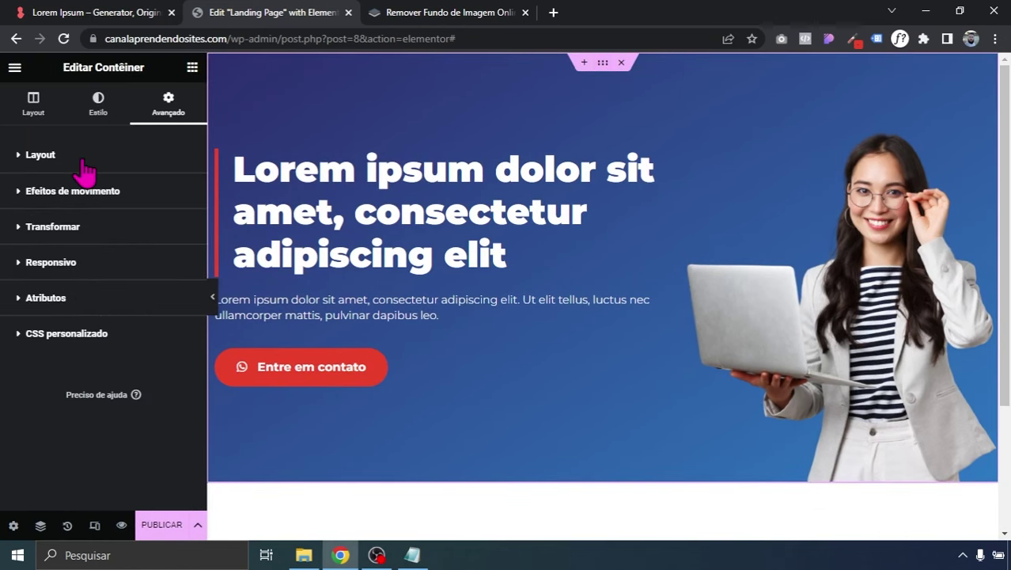
click(93, 119)
click(47, 158)
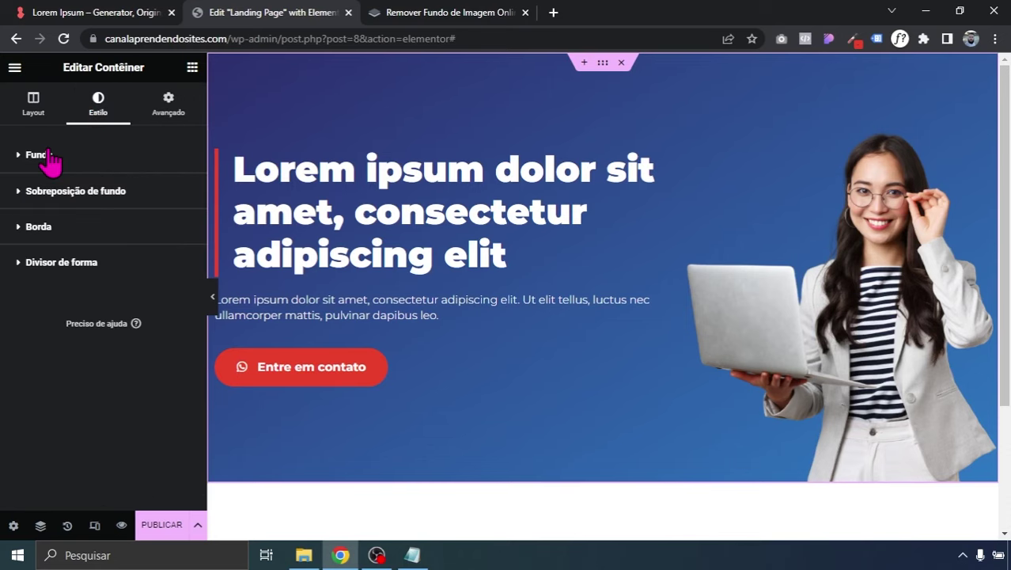
click(53, 228)
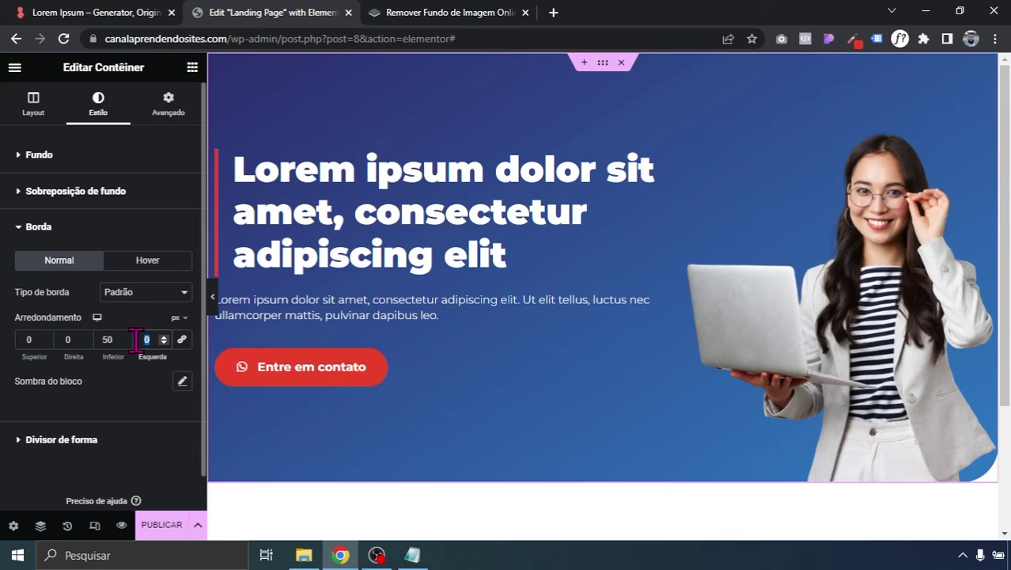
click(214, 297)
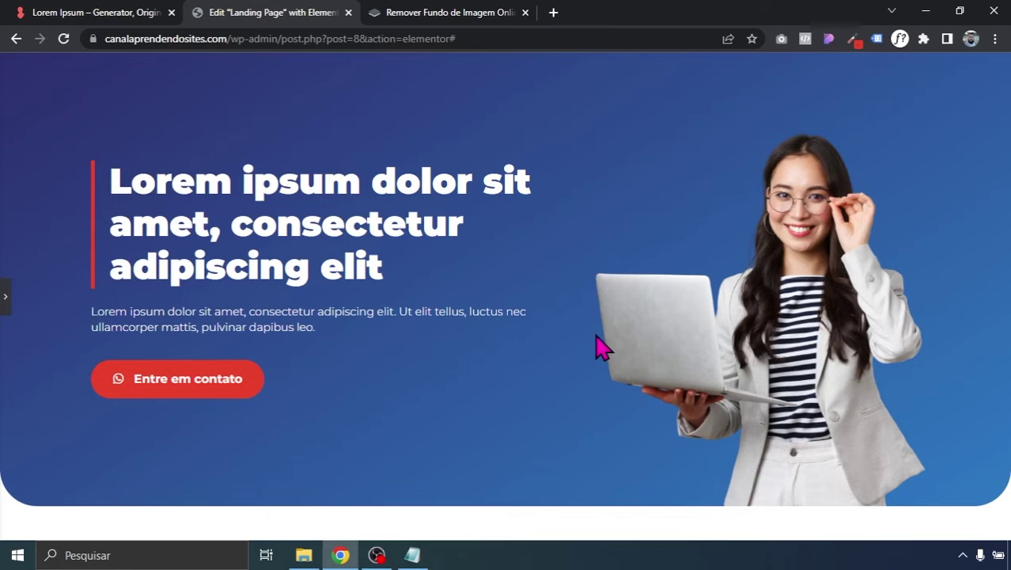
click(5, 299)
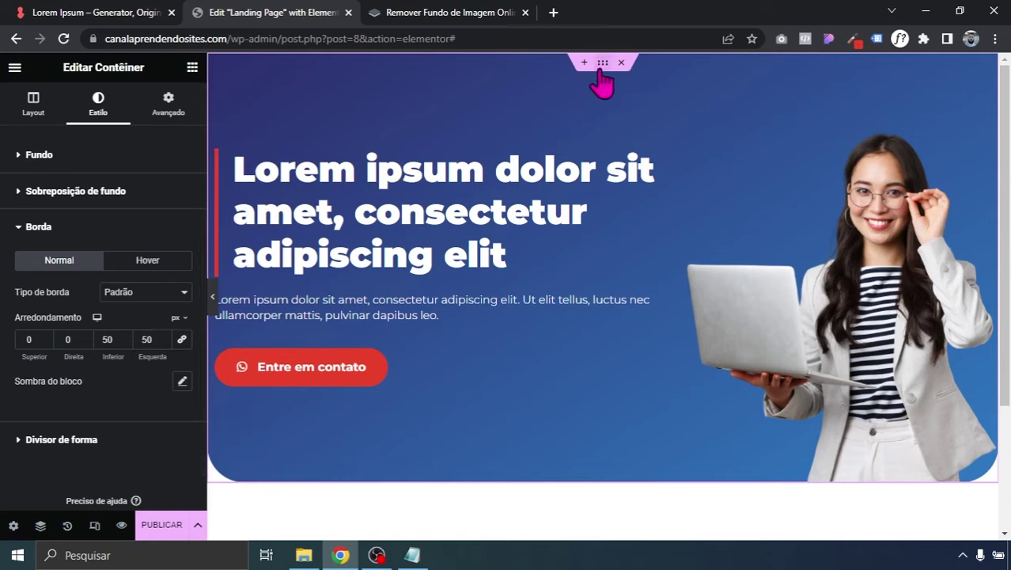
- Choose the classic type for the hero container's background overlay
click(131, 203)
click(161, 275)
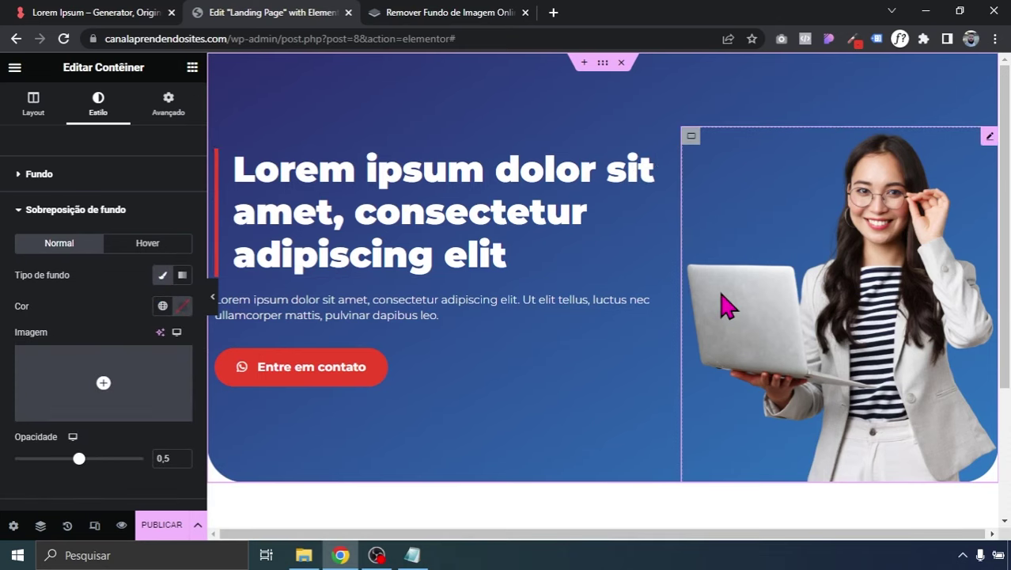
- Open the image businessman-hands-using-cell-phone-with-financial-report-graph from the aula lp folder in Downloads for editing in Paint
click(304, 555)
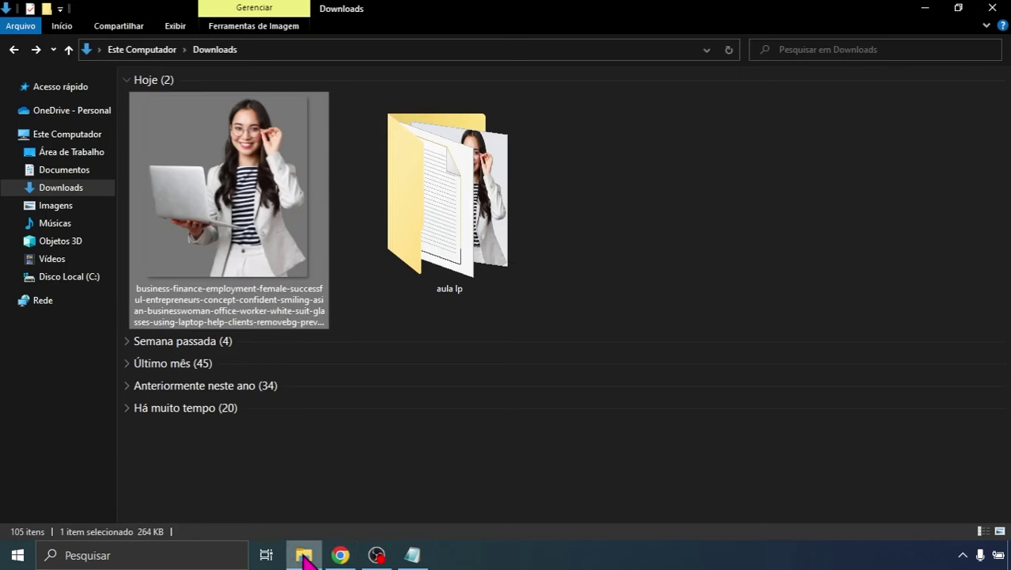
double_click(411, 251)
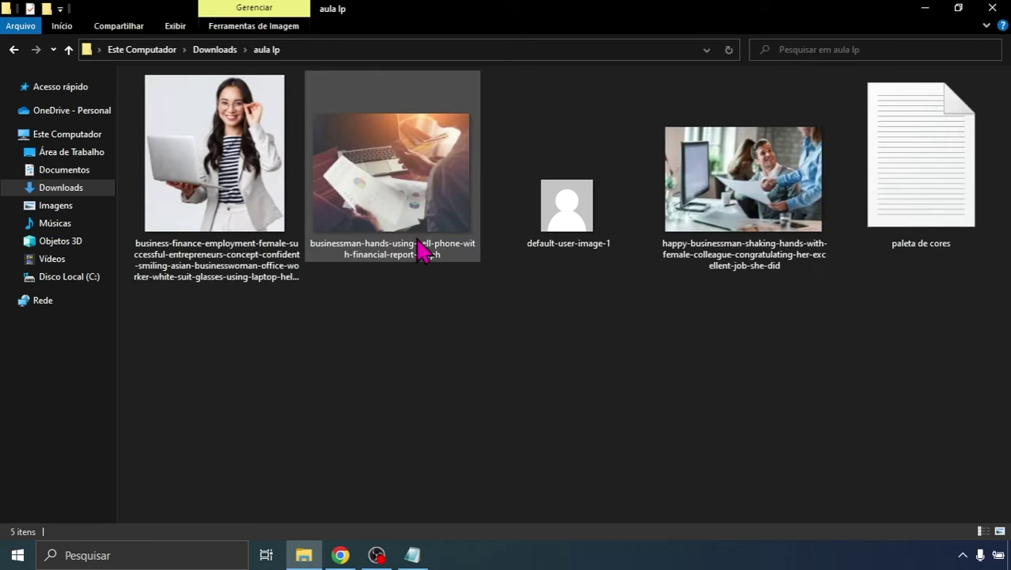
click(404, 170)
right_click(403, 177)
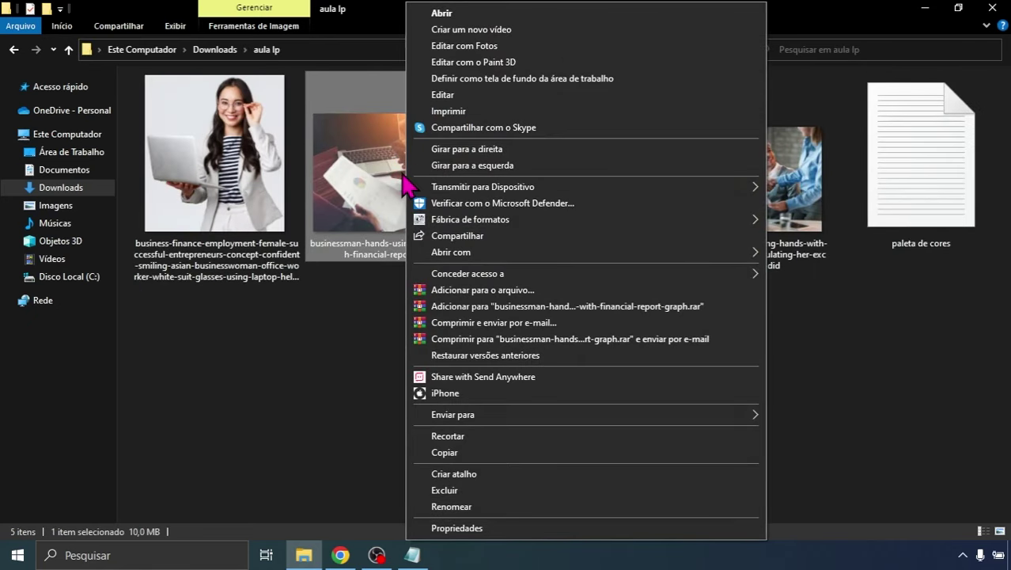
click(366, 188)
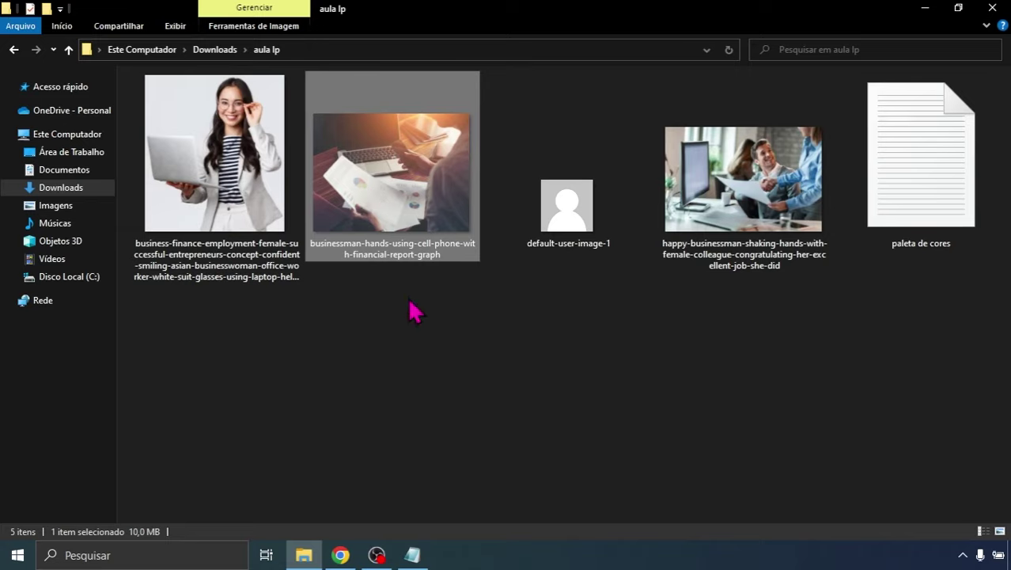
mouse_move(399, 213)
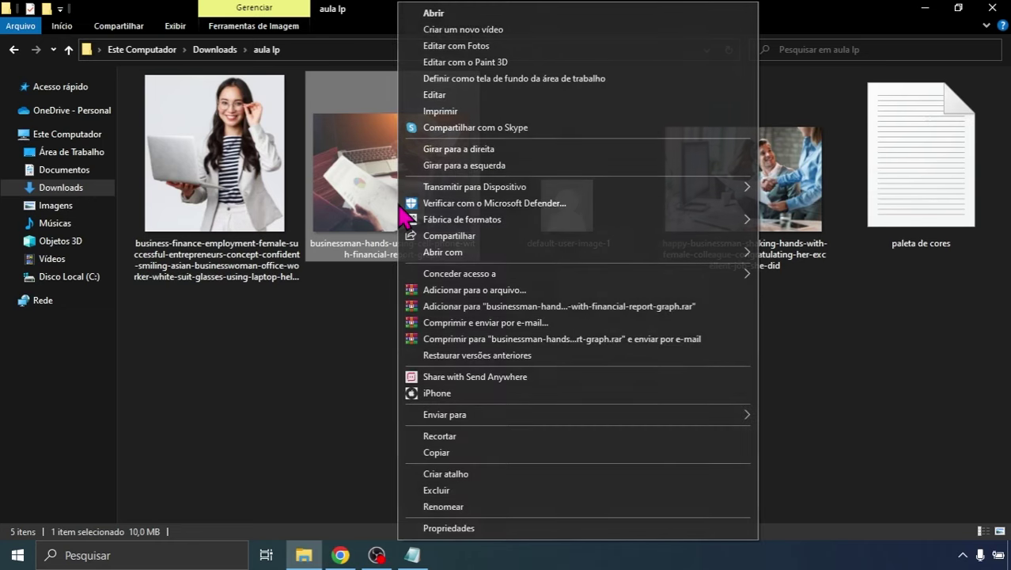
right_click(400, 208)
click(427, 112)
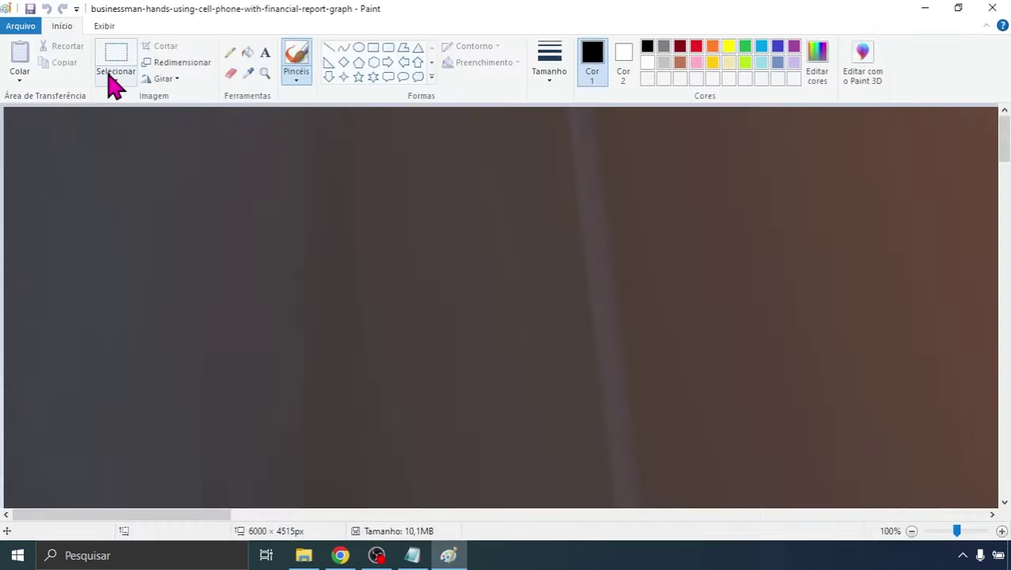
- Resize the image to 1900 pixels wide with its aspect ratio kept, save it and close Paint
click(173, 63)
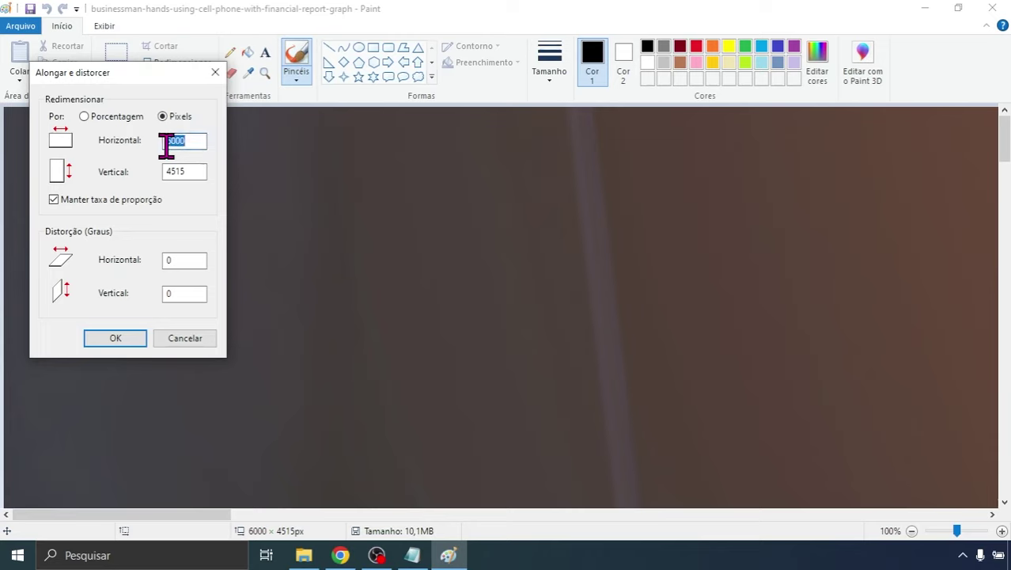
text(190)
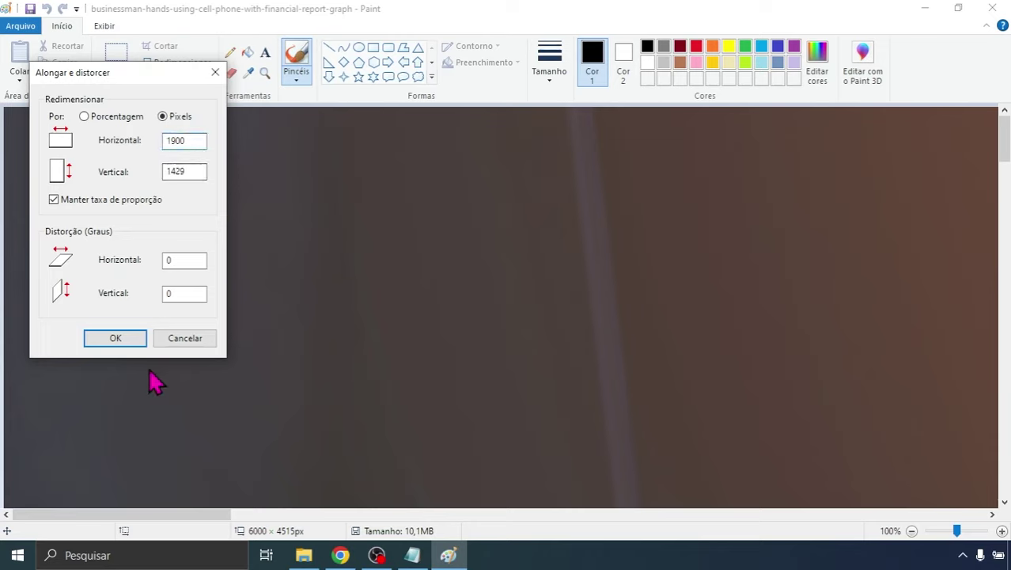
click(119, 341)
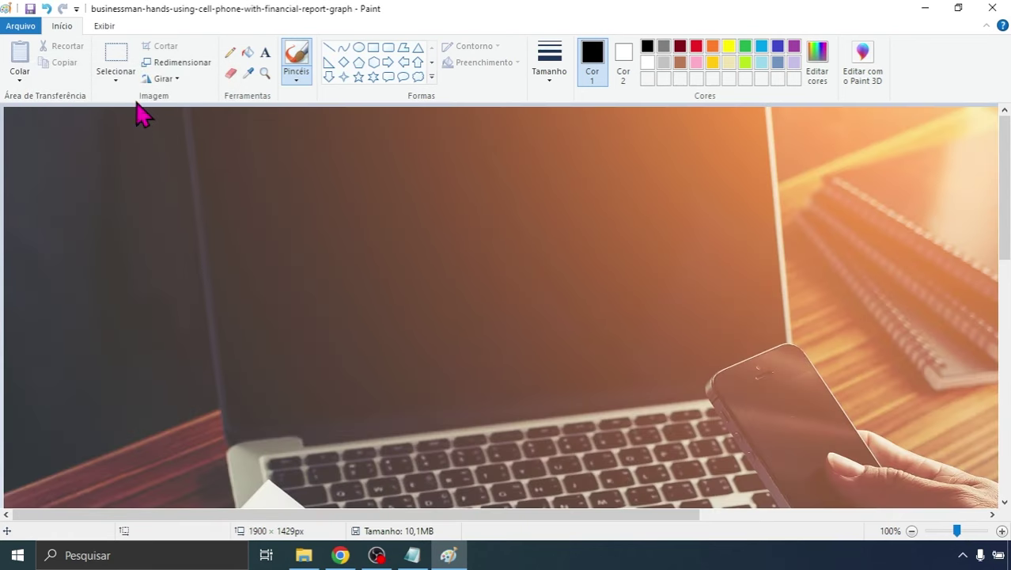
click(105, 26)
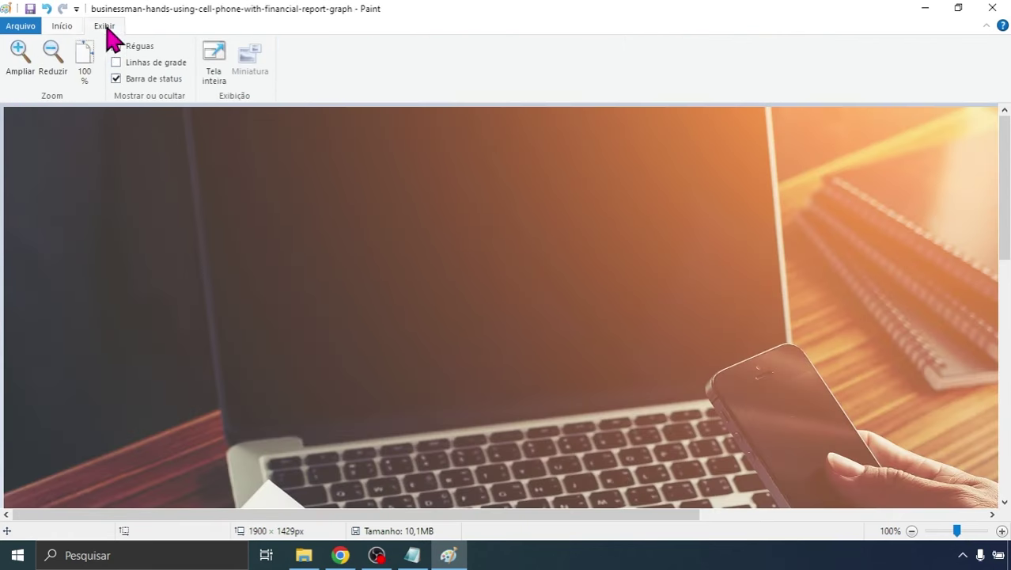
click(54, 59)
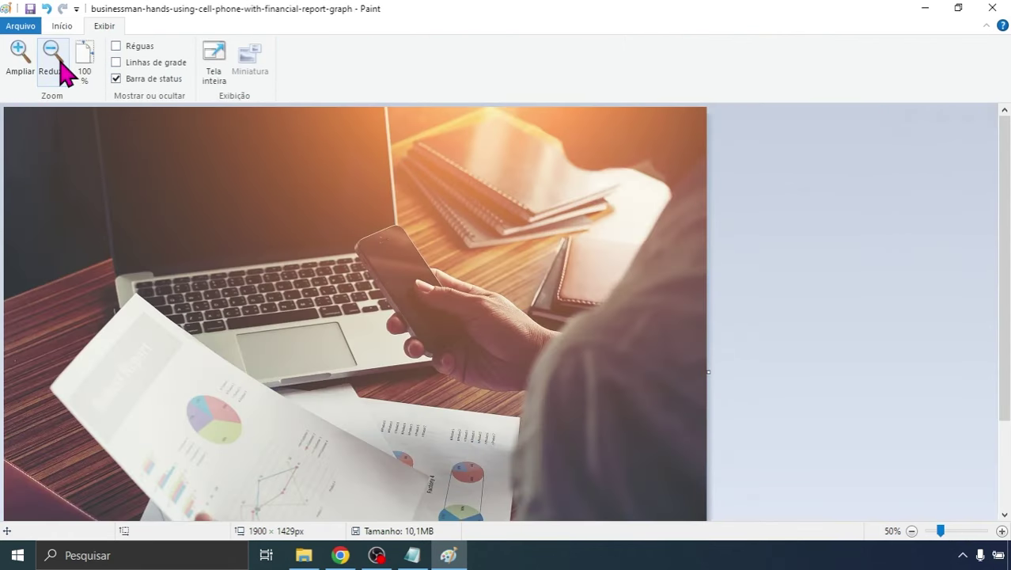
click(30, 10)
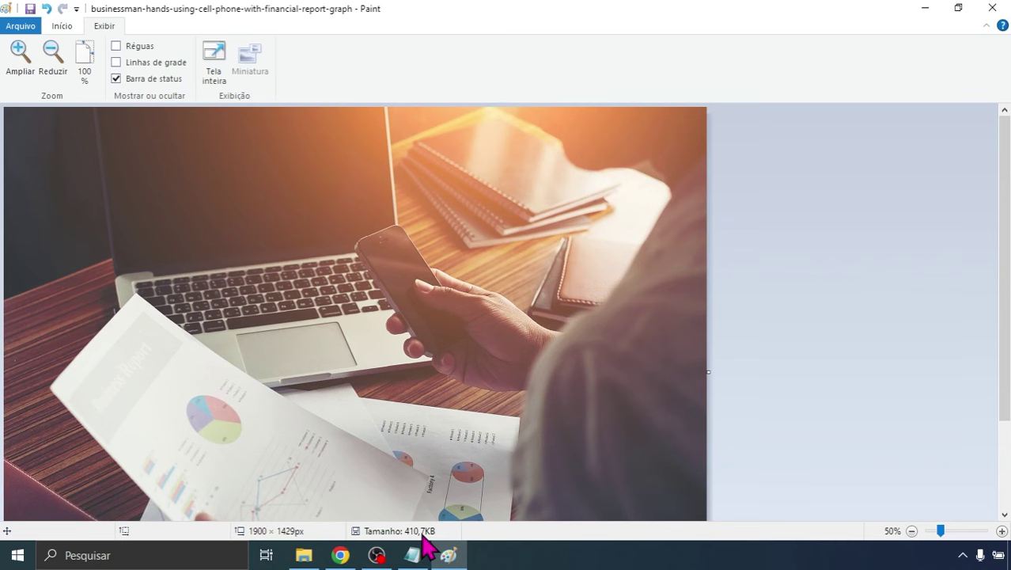
click(992, 8)
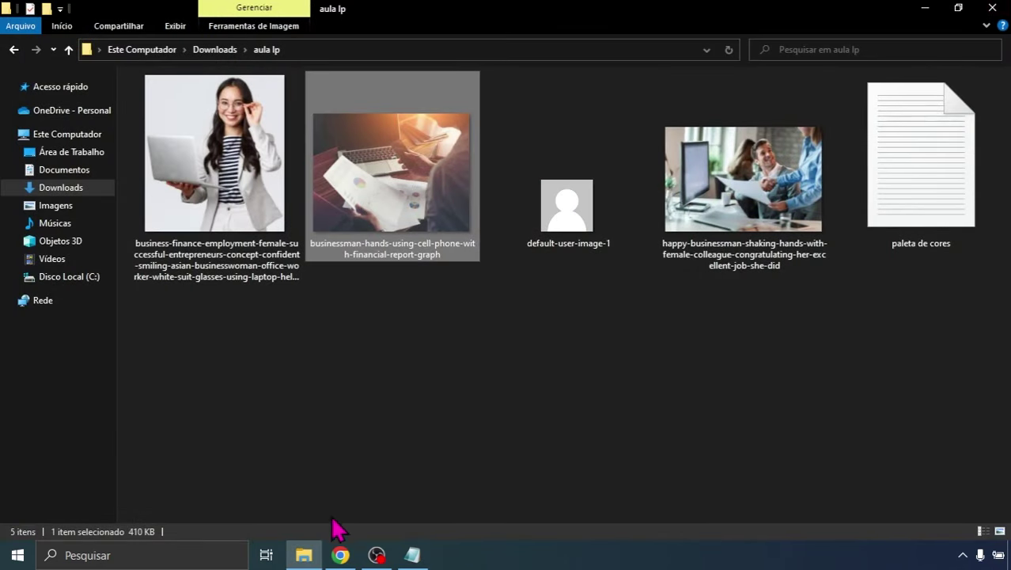
- Back in the Elementor page in Chrome, upload the resized businessman-hands image to the media library and use it as the hero container's background overlay
click(340, 554)
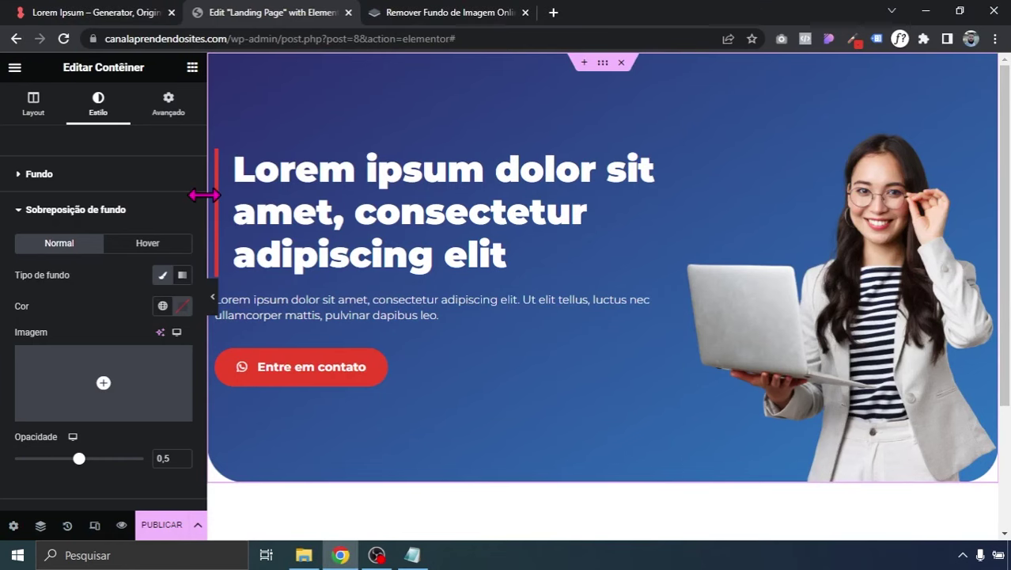
click(104, 382)
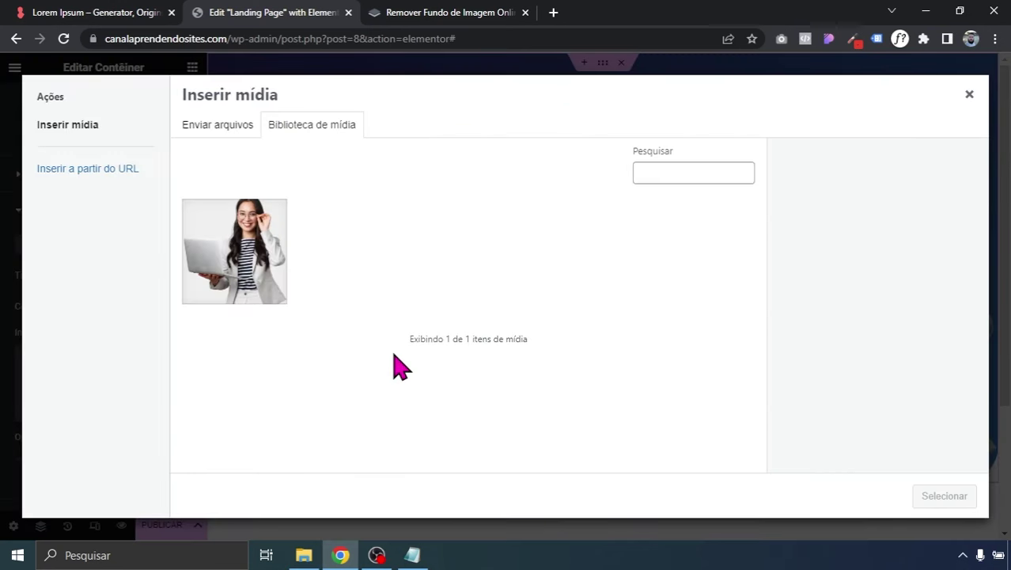
click(304, 554)
drag(417, 200, 410, 336)
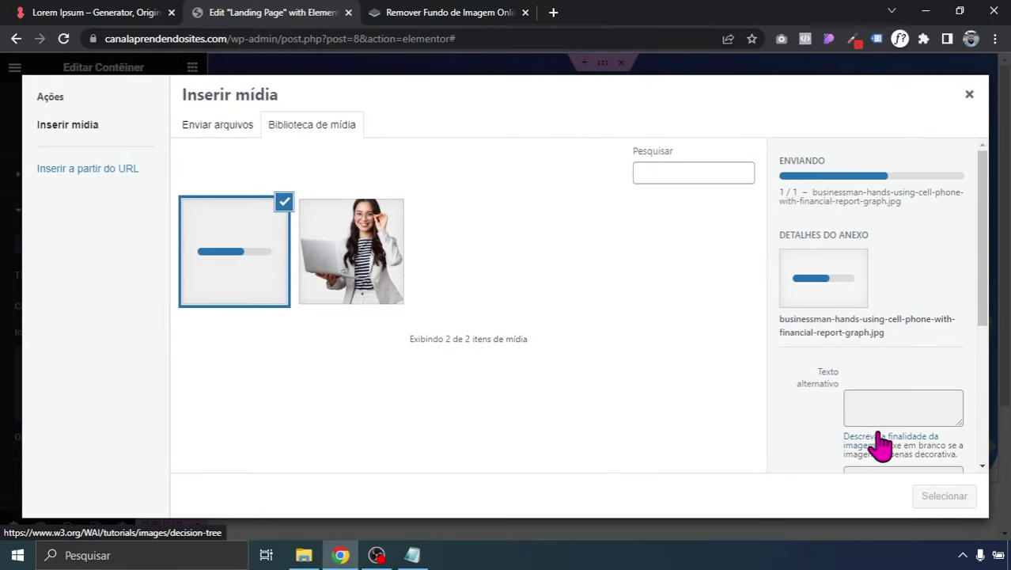
click(944, 497)
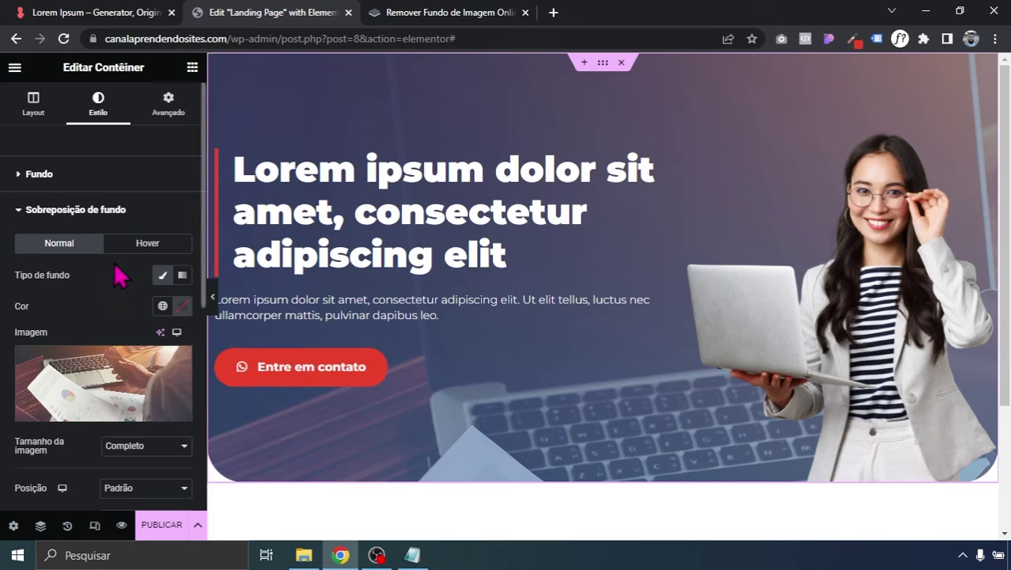
- Lower the background overlay's opacity to 0.22 and preview the hero section at full width
scroll(6, 345, down, 5)
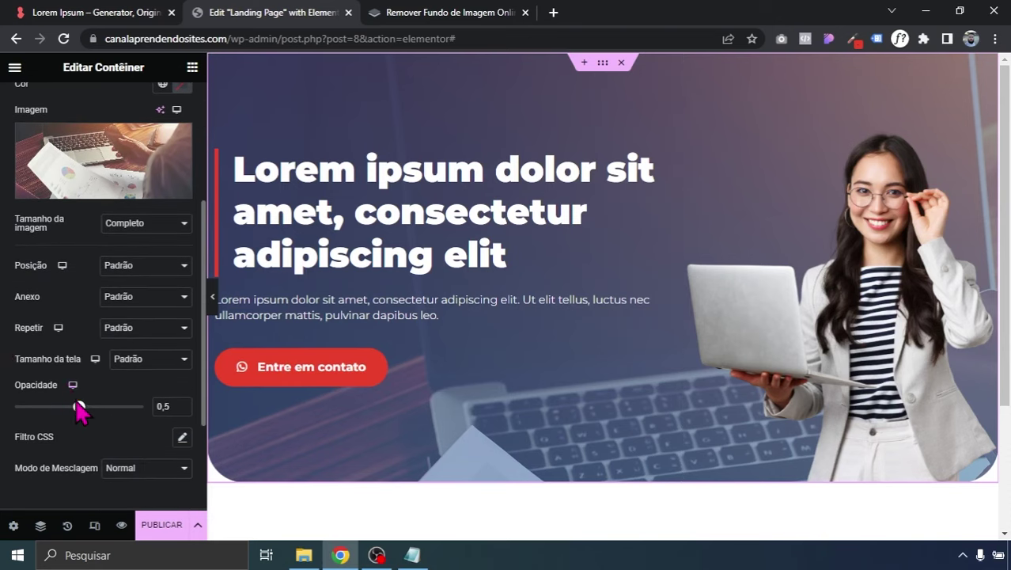
drag(78, 408, 46, 433)
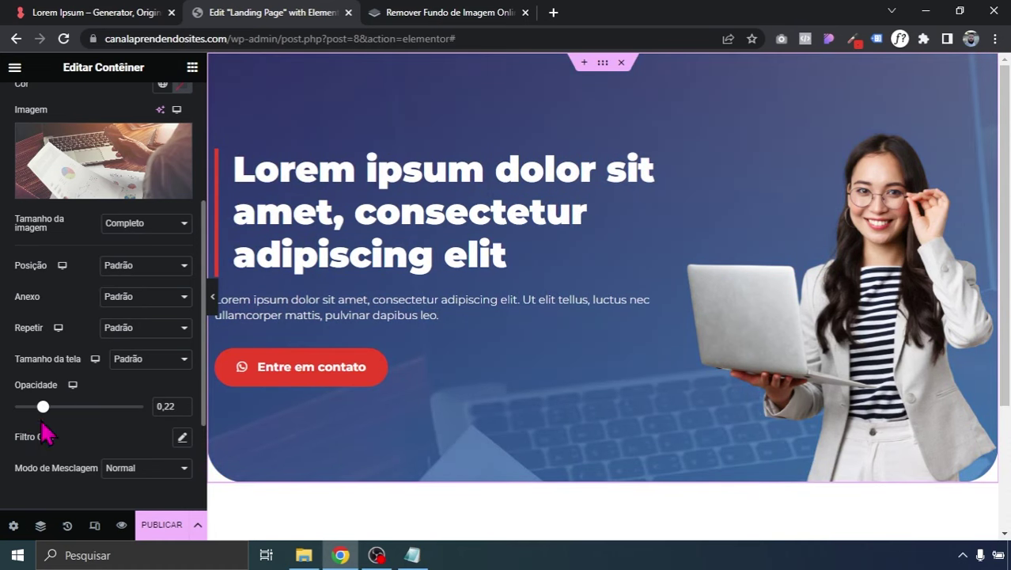
click(214, 296)
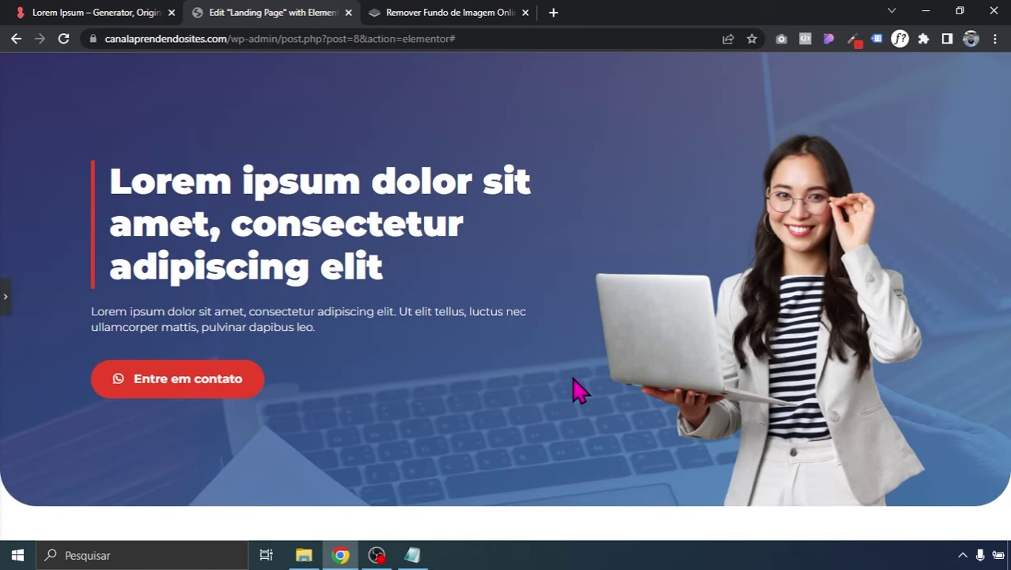
click(5, 296)
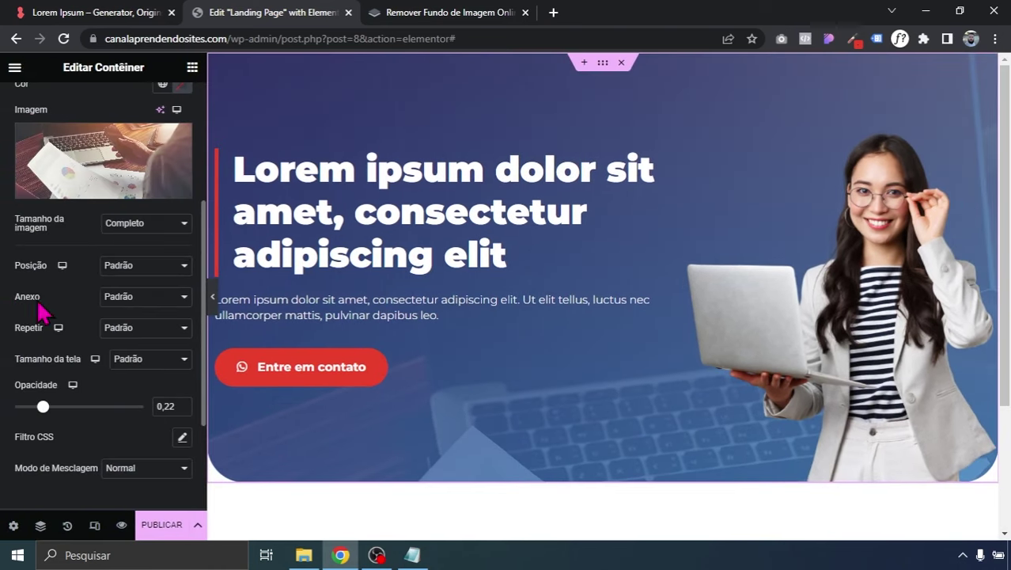
- Set the background overlay image's position to top center (Superior centralizado)
click(144, 266)
click(131, 293)
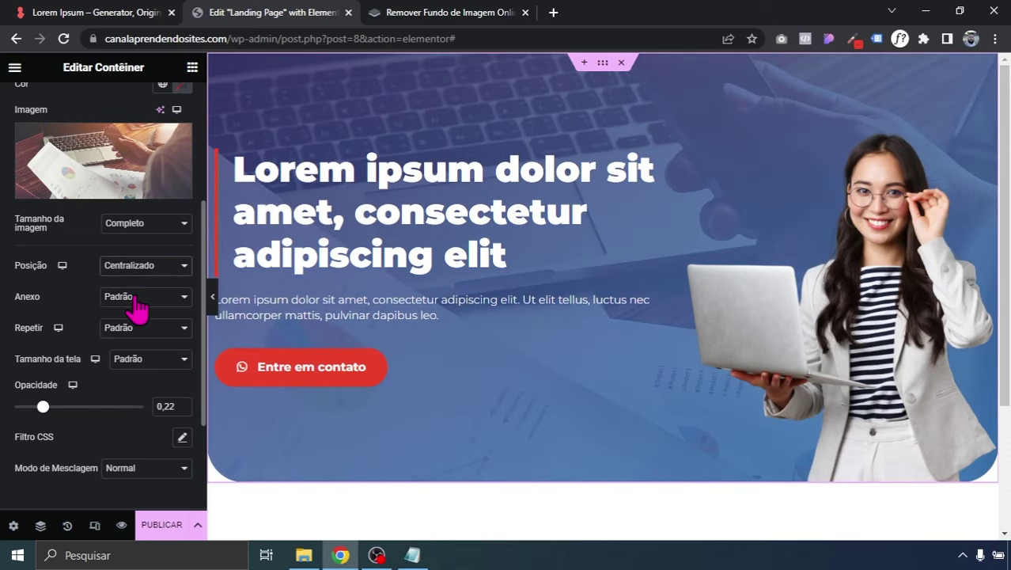
key(Down)
key(Down)
key(Down)
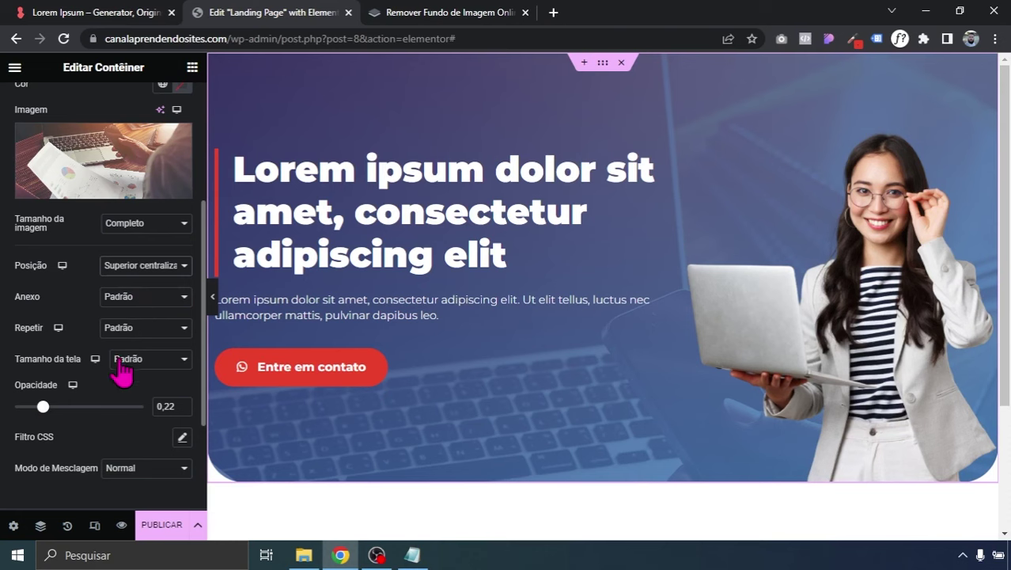
- Reduce the background overlay's opacity to 0.11 and preview the hero section at full width
drag(43, 406, 28, 406)
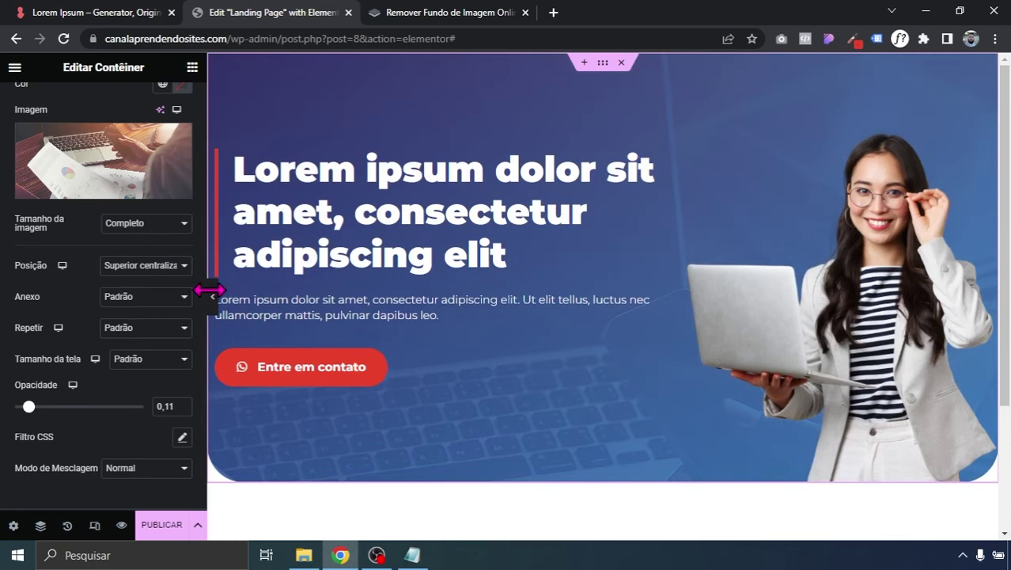
click(212, 297)
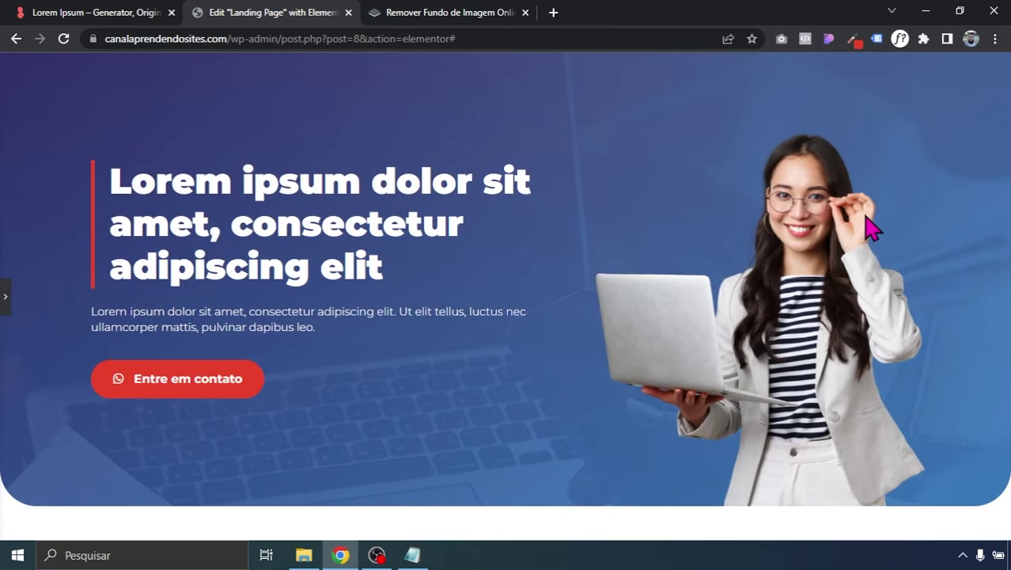
click(5, 308)
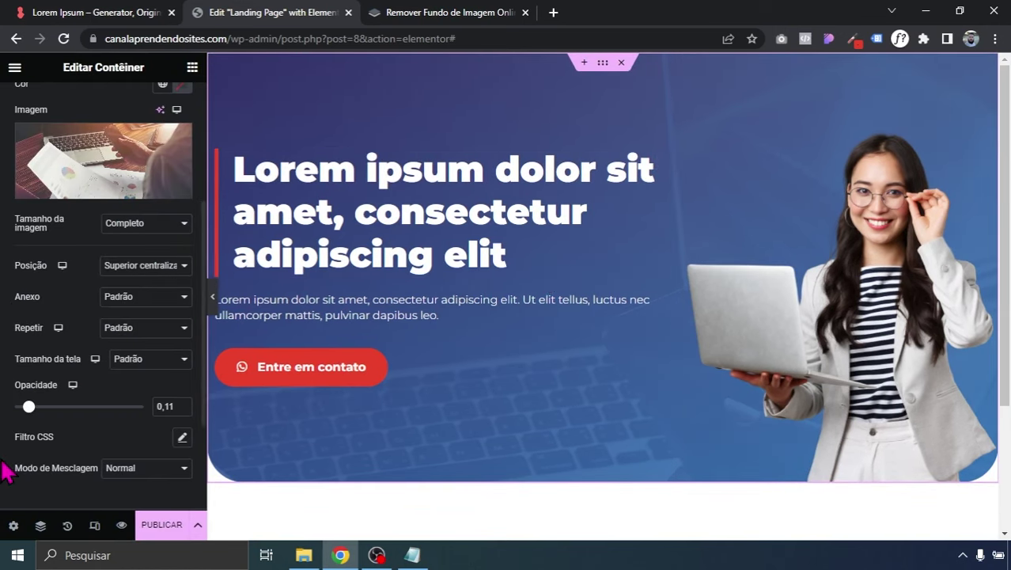
- Turn on responsive mode and show the landing page in the mobile layout
click(94, 526)
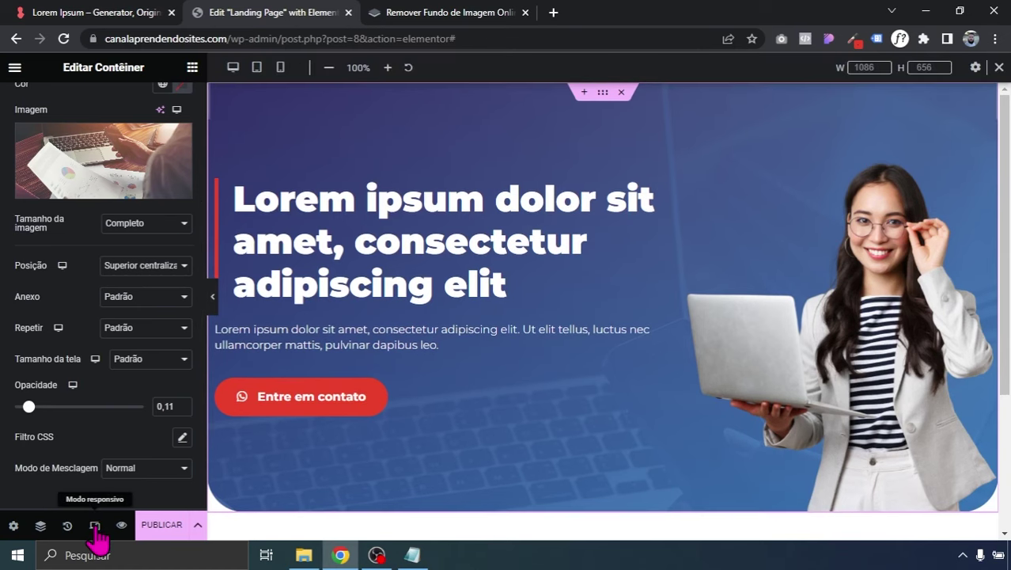
click(281, 70)
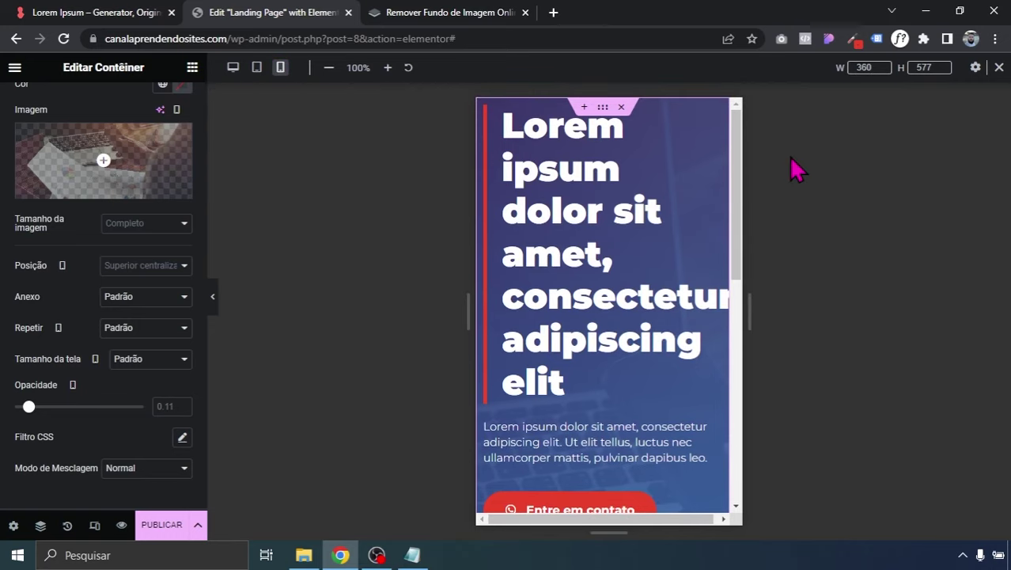
drag(741, 190, 731, 121)
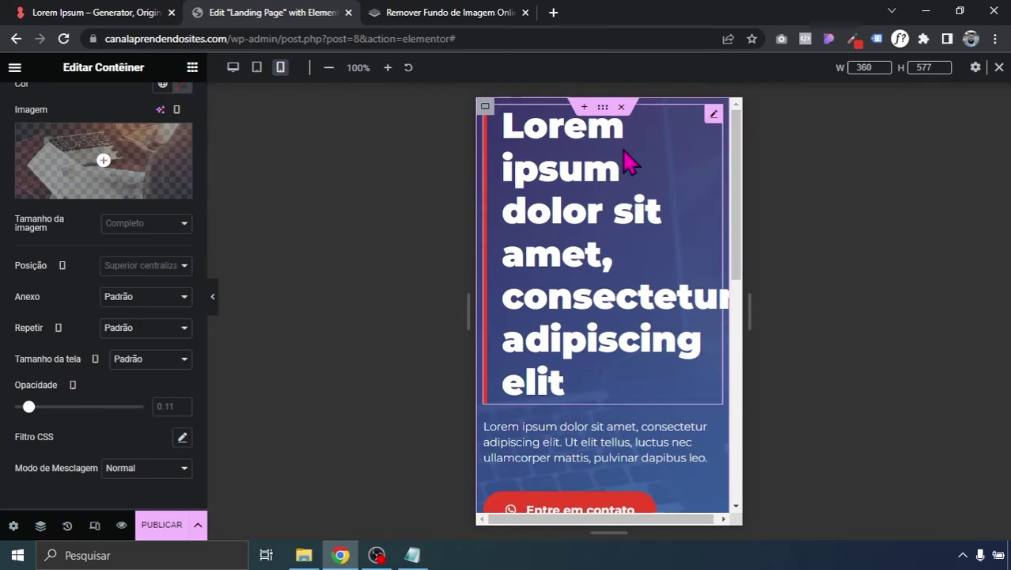
- Set the hero heading's mobile font size to 30 px
click(581, 175)
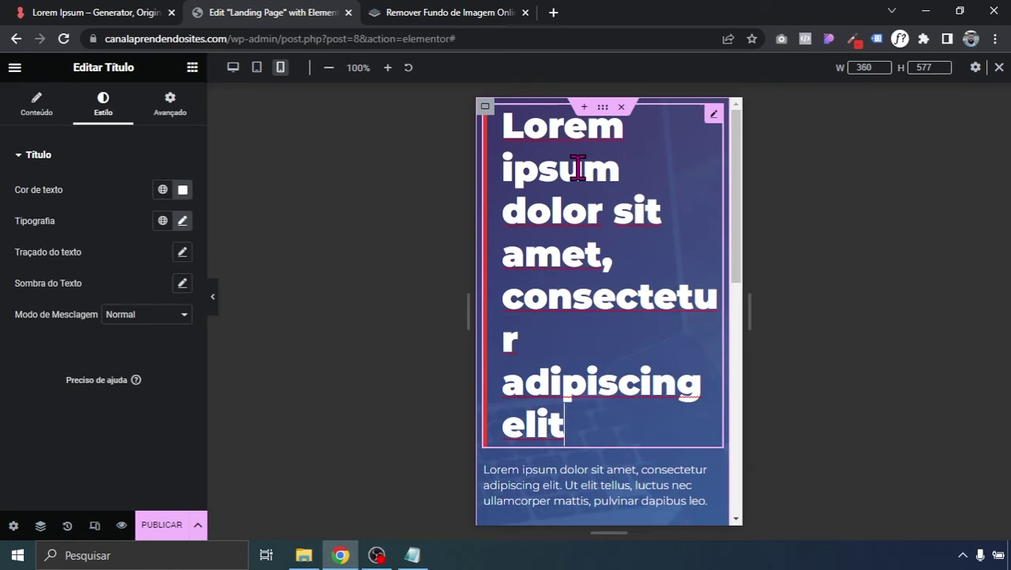
click(182, 220)
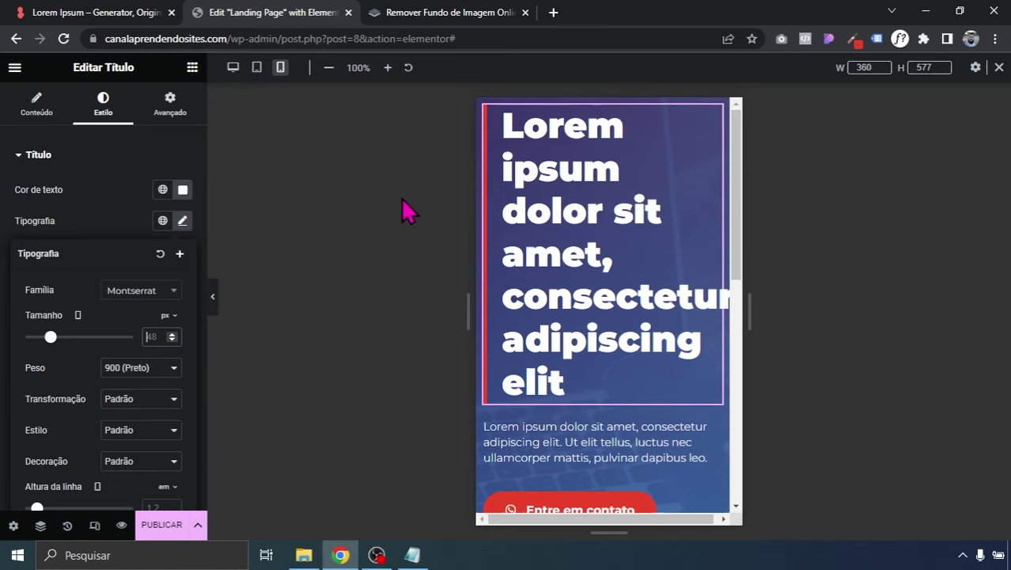
text(25)
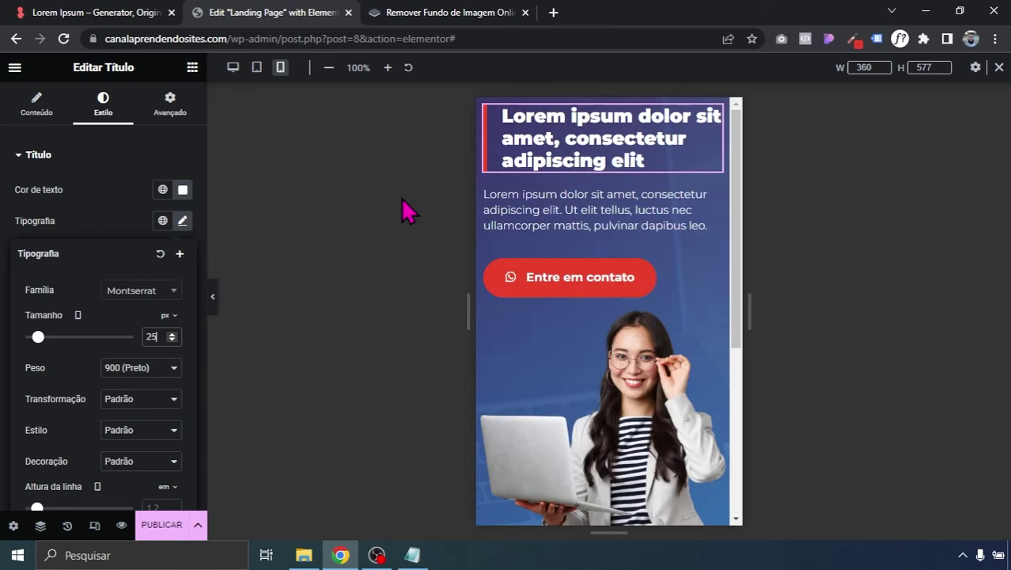
key(BackSpace)
key(BackSpace)
text(30)
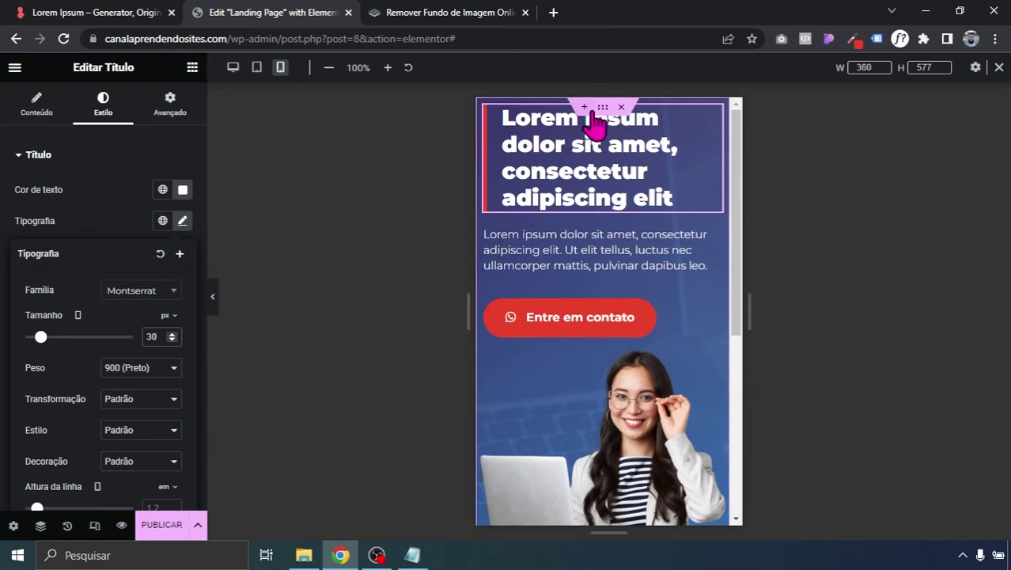
click(600, 109)
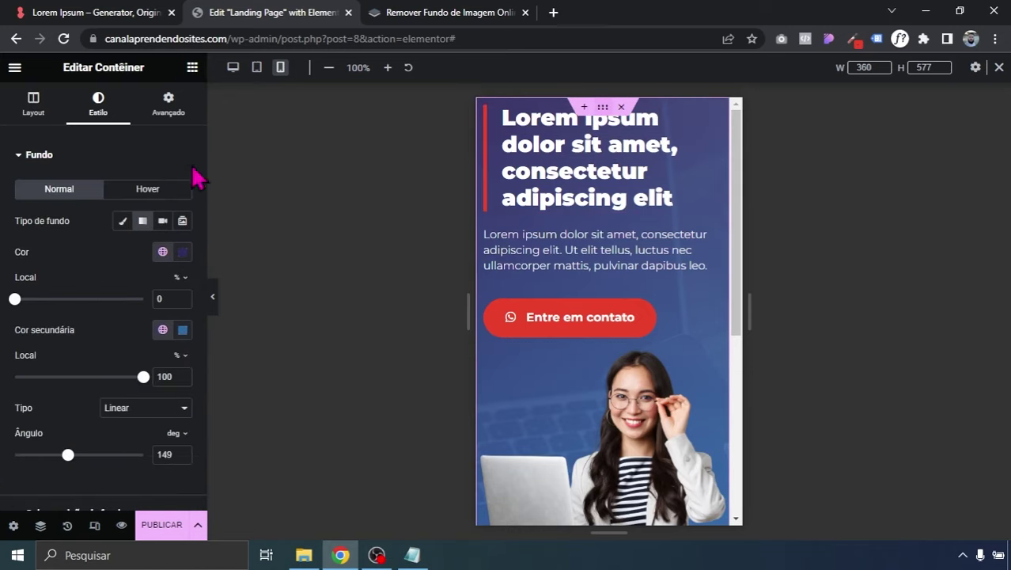
click(168, 104)
click(181, 264)
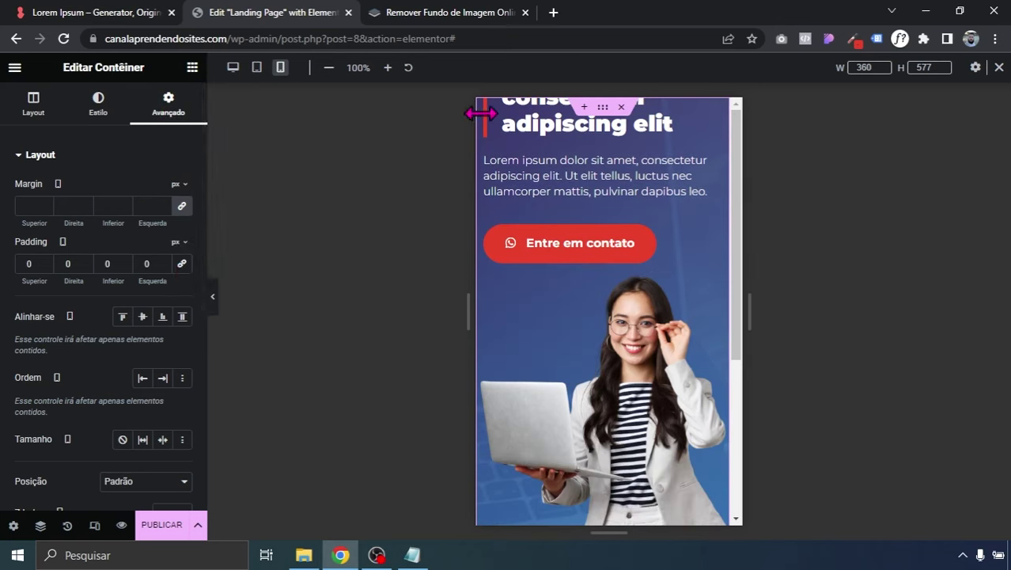
click(68, 524)
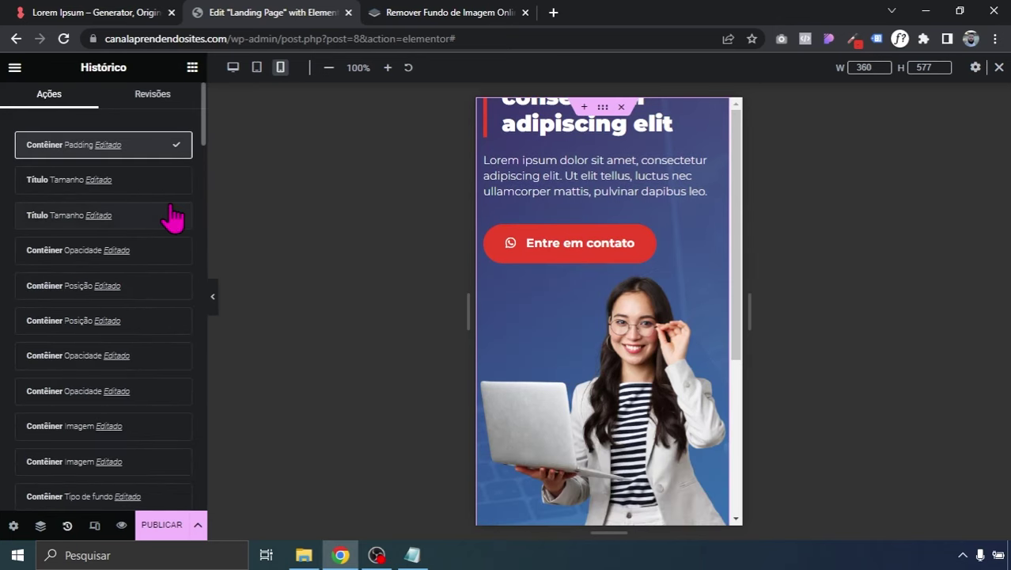
click(145, 189)
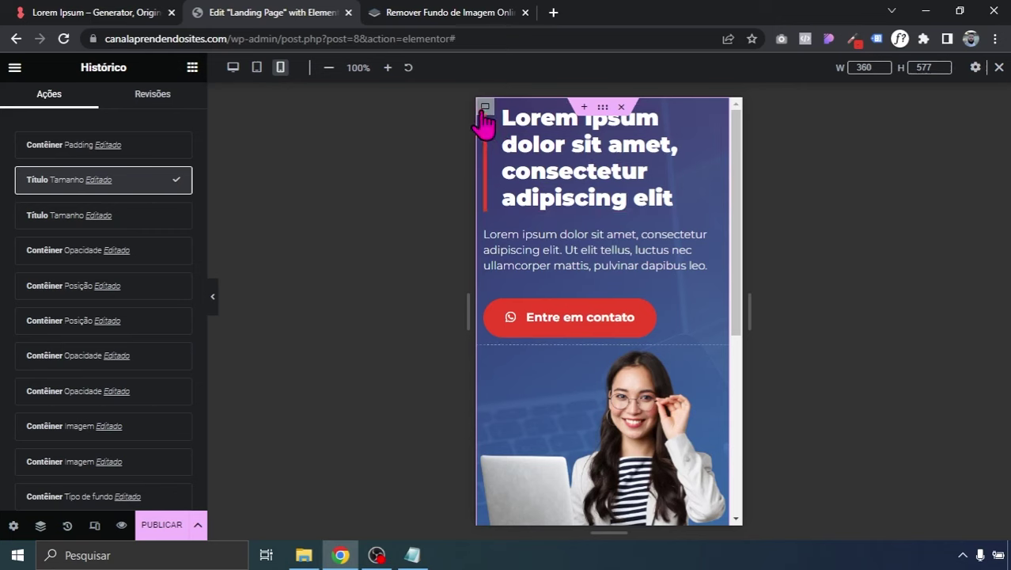
- Reset the mobile margins of the inner container holding the heading, text and button to 0 on all sides
click(484, 110)
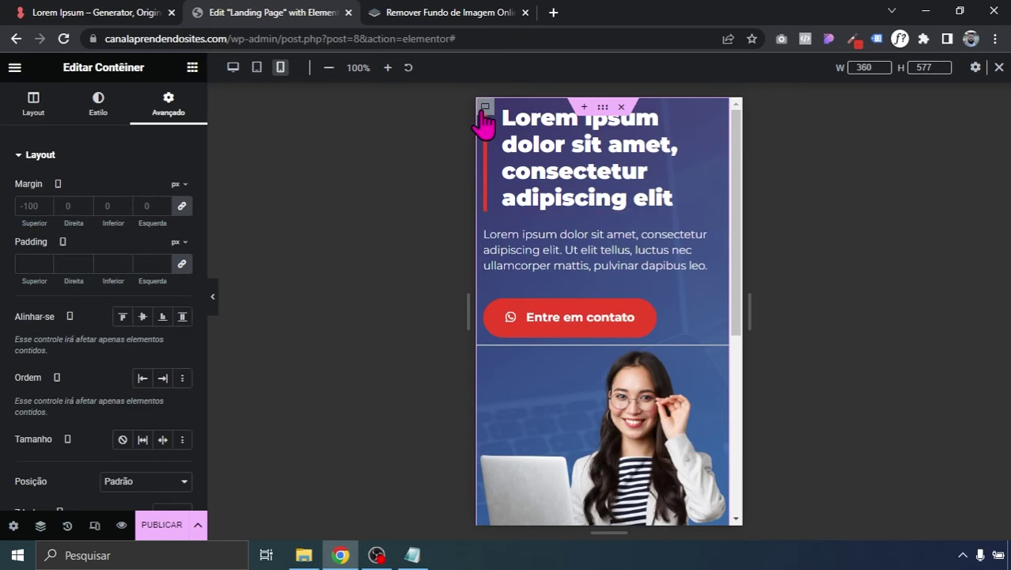
click(181, 214)
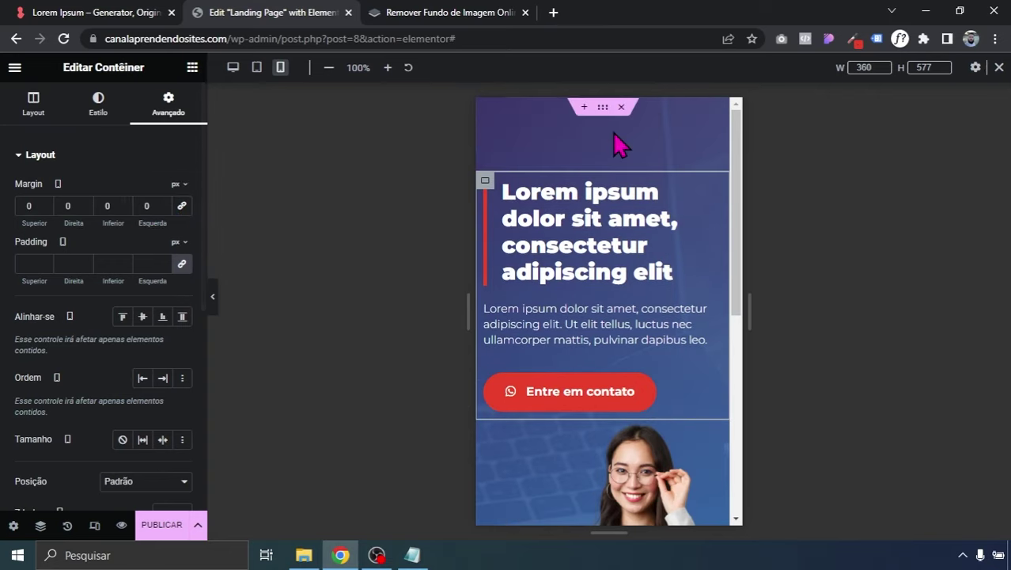
- Set the outer hero container's mobile padding to 50 px at the top, 20 px right, 0 at the bottom and 20 px left
click(602, 111)
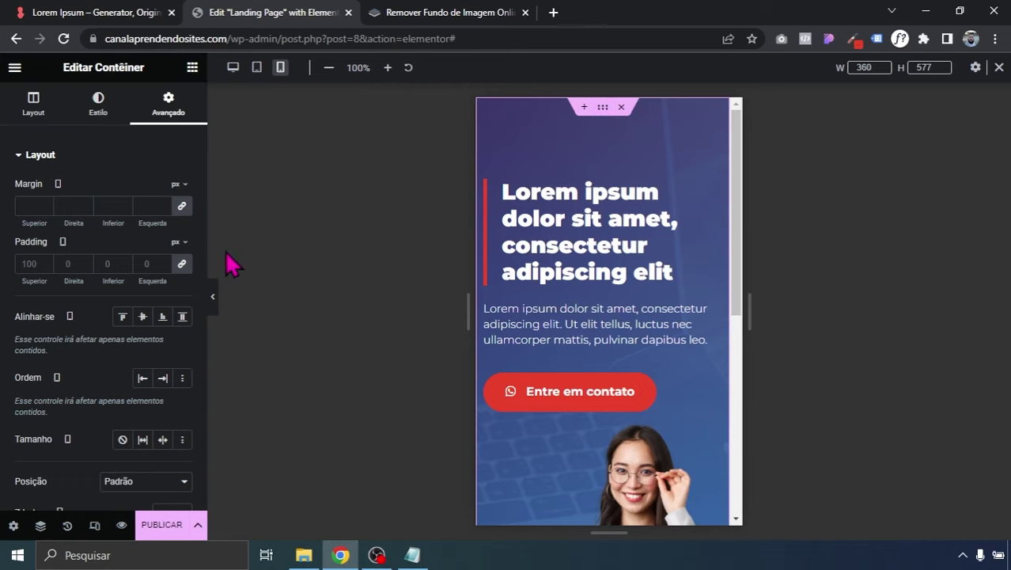
click(181, 264)
double_click(33, 265)
text(50)
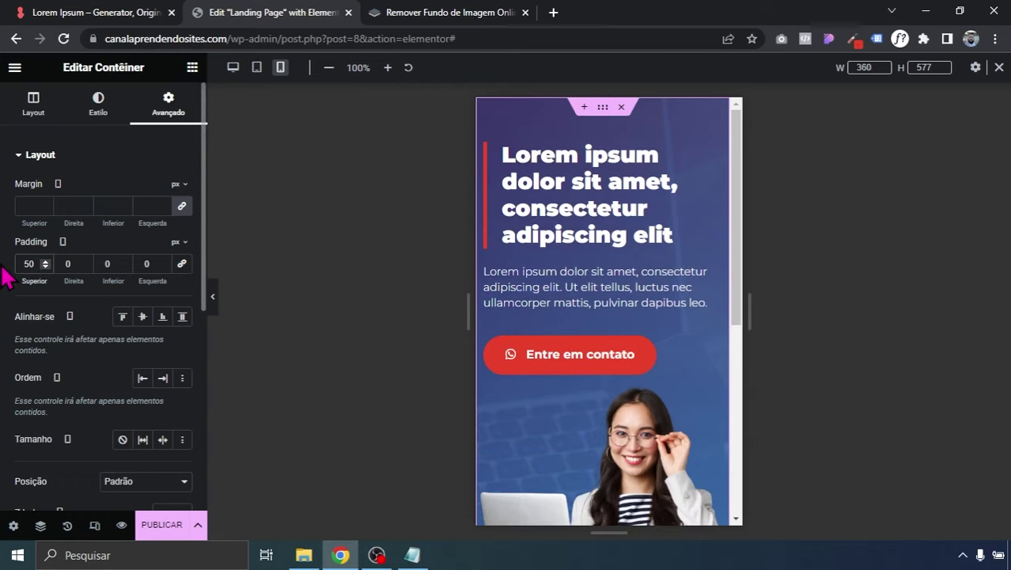
double_click(67, 266)
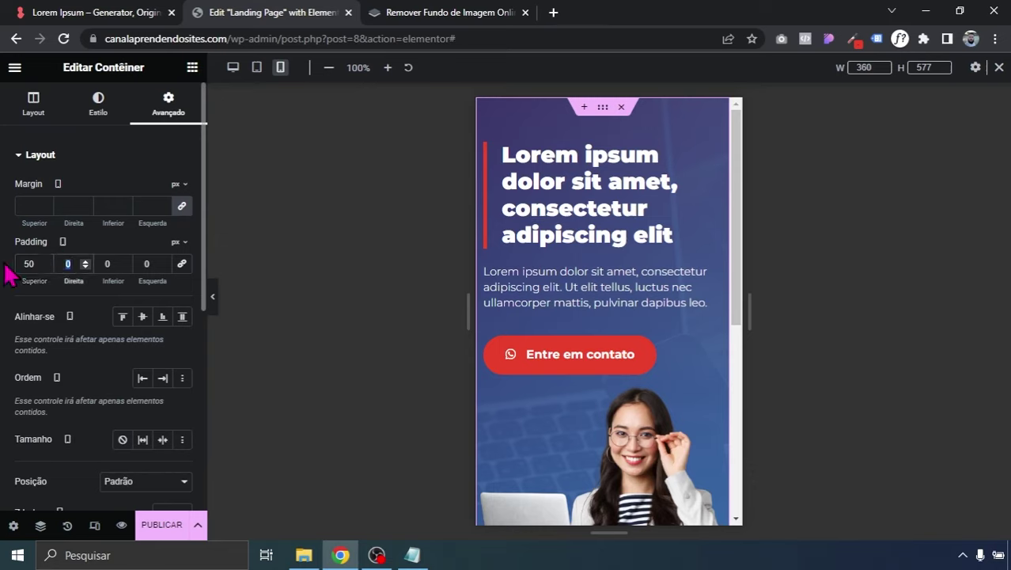
text(20)
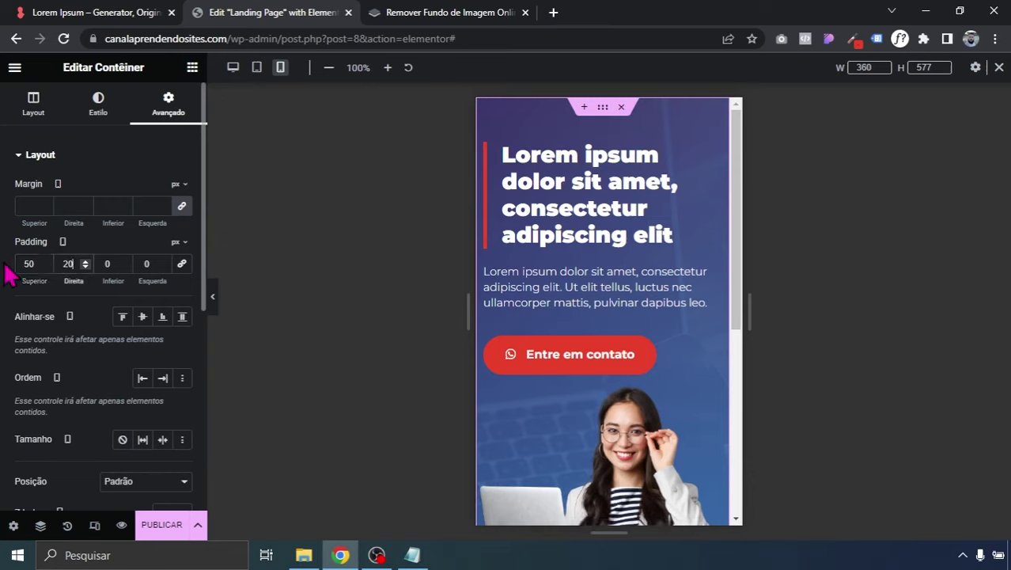
double_click(150, 264)
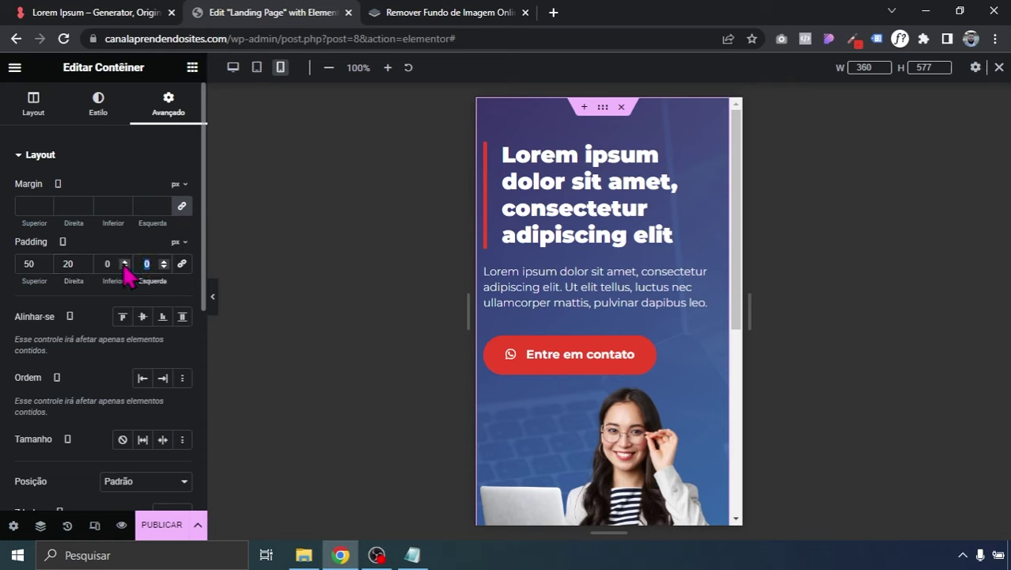
text(20)
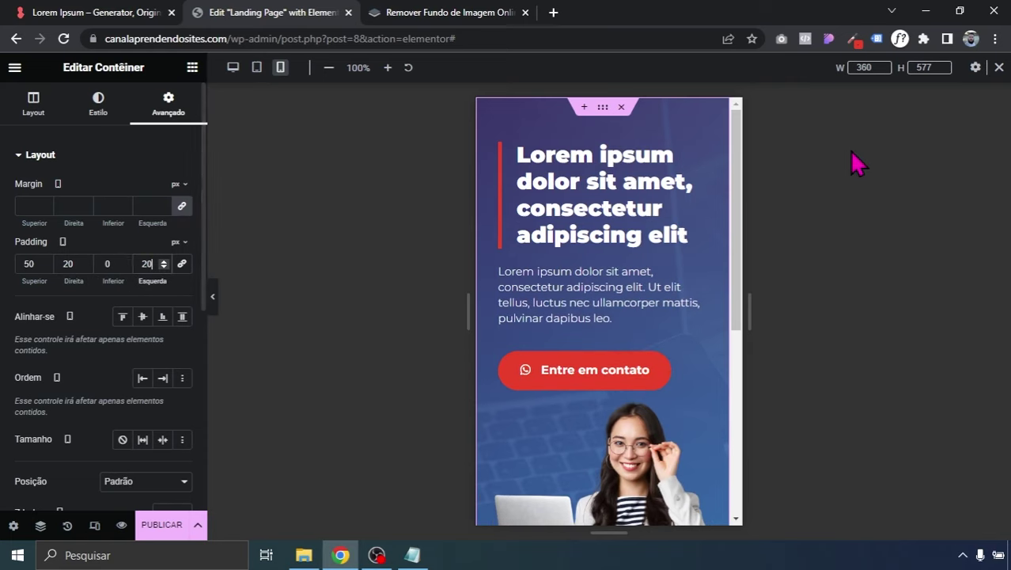
- Preview the mobile hero section without the editing panel, at a viewport width of 420 px
mouse_move(738, 194)
mouse_down()
mouse_move(738, 287)
mouse_move(729, 179)
mouse_up()
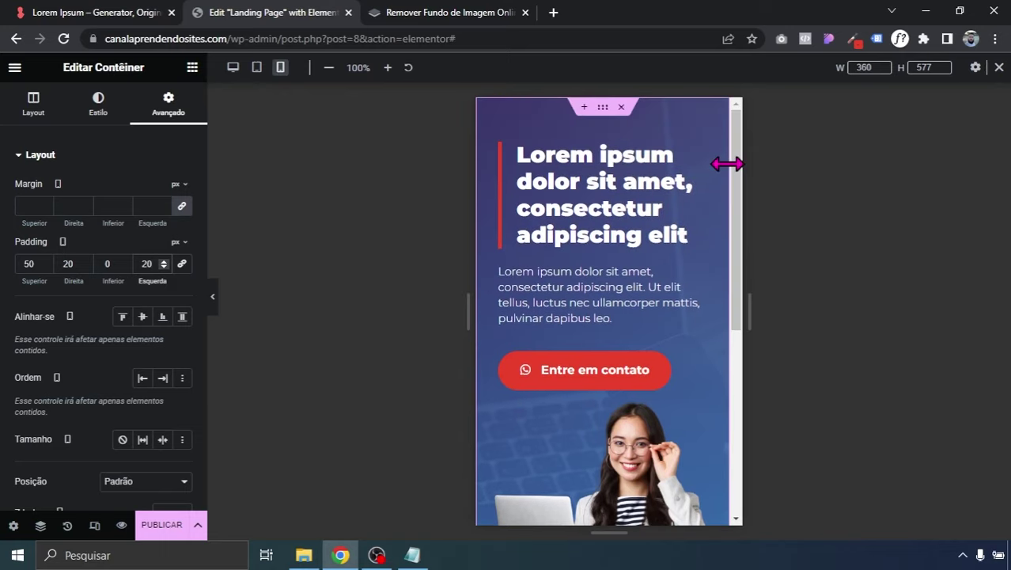
click(212, 296)
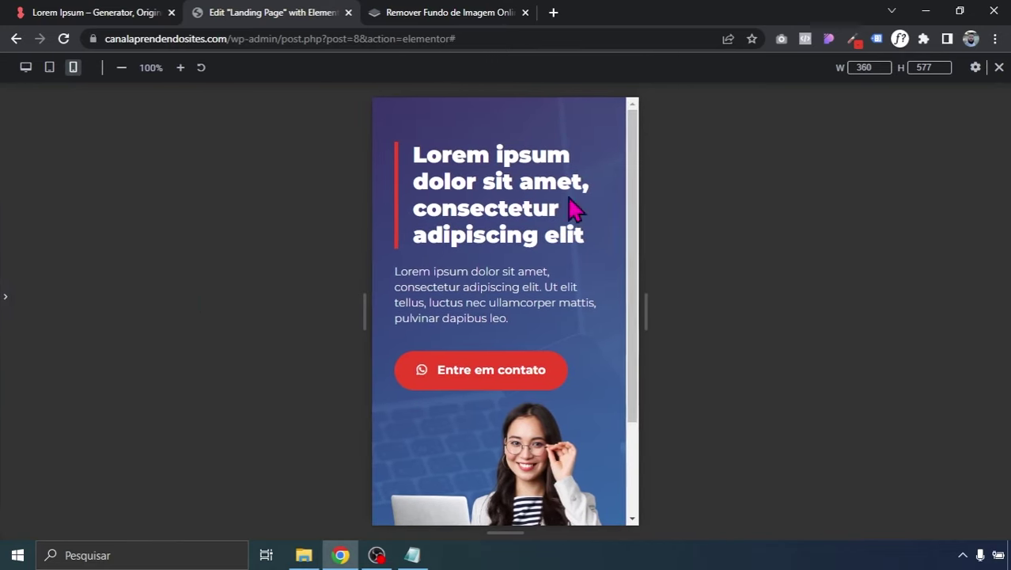
drag(637, 192, 917, 113)
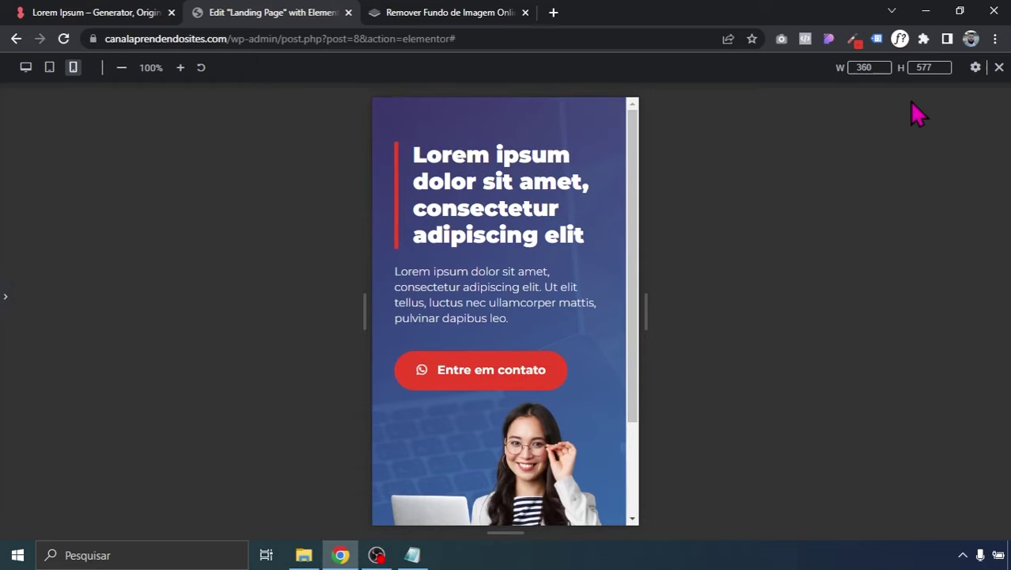
double_click(865, 68)
text(420)
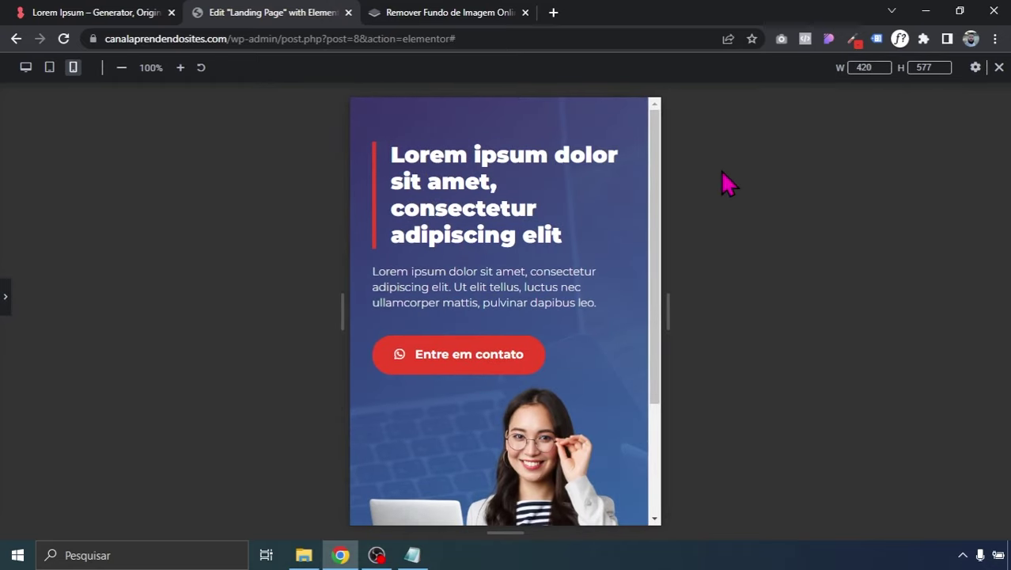
drag(654, 221, 643, 201)
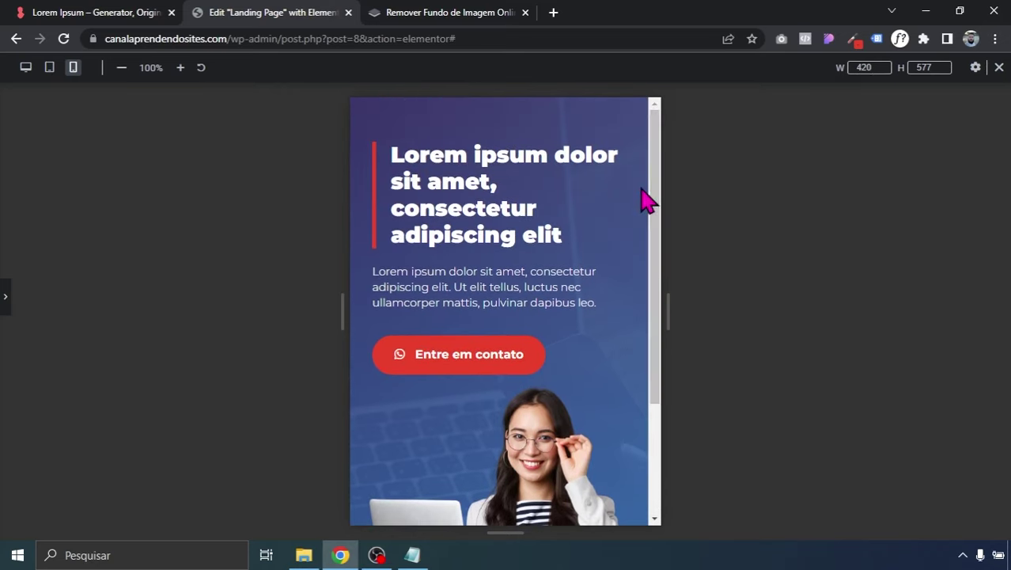
- Set the hero heading's font size to 36 px for the tablet layout and preview it without the editing panel
click(49, 68)
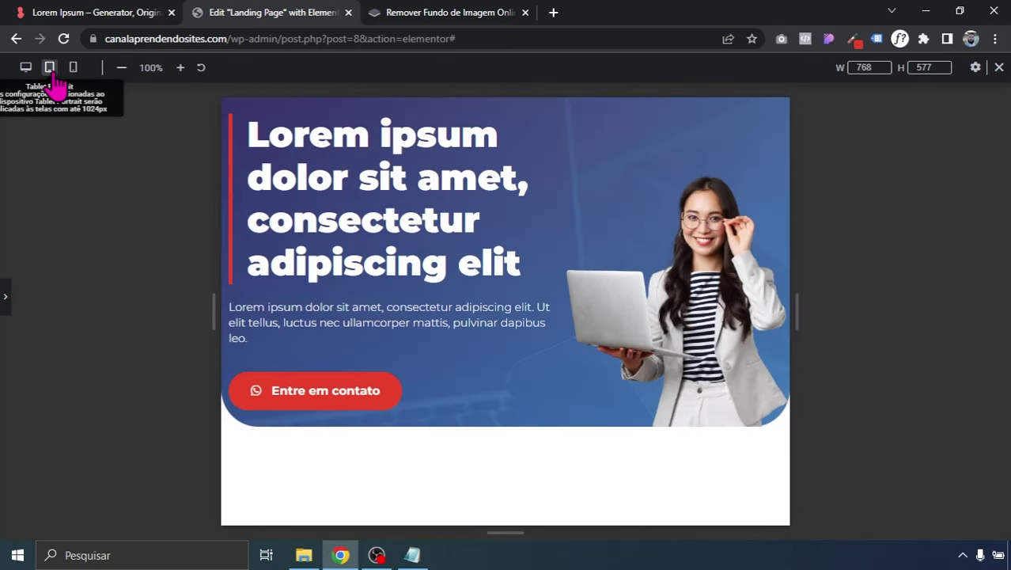
click(5, 299)
click(504, 198)
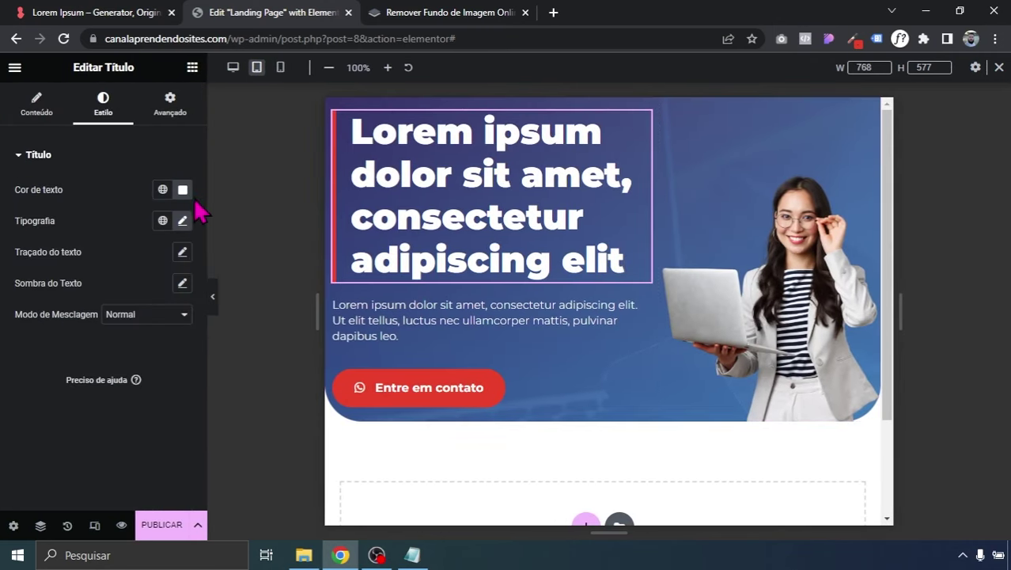
click(183, 222)
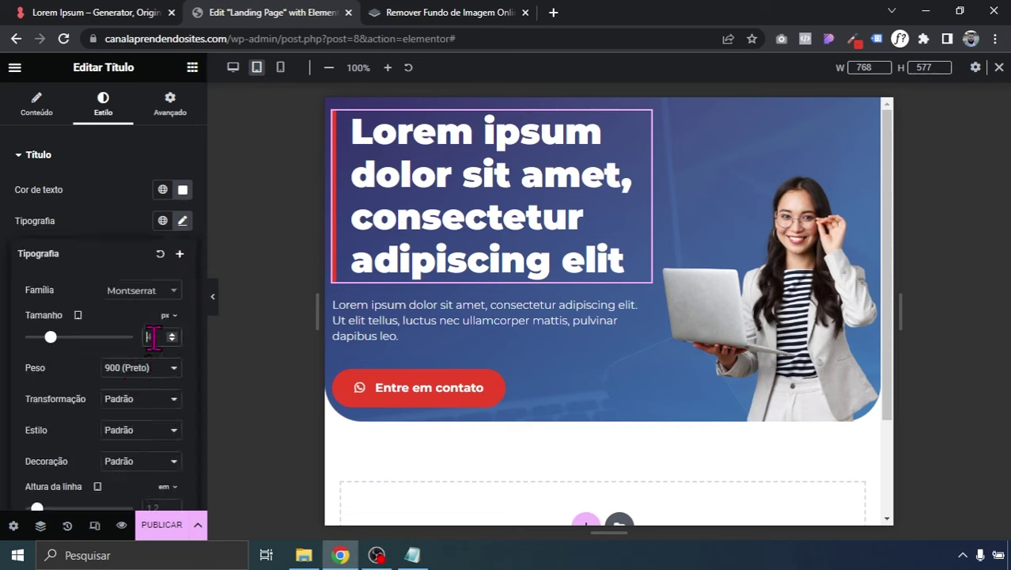
text(35)
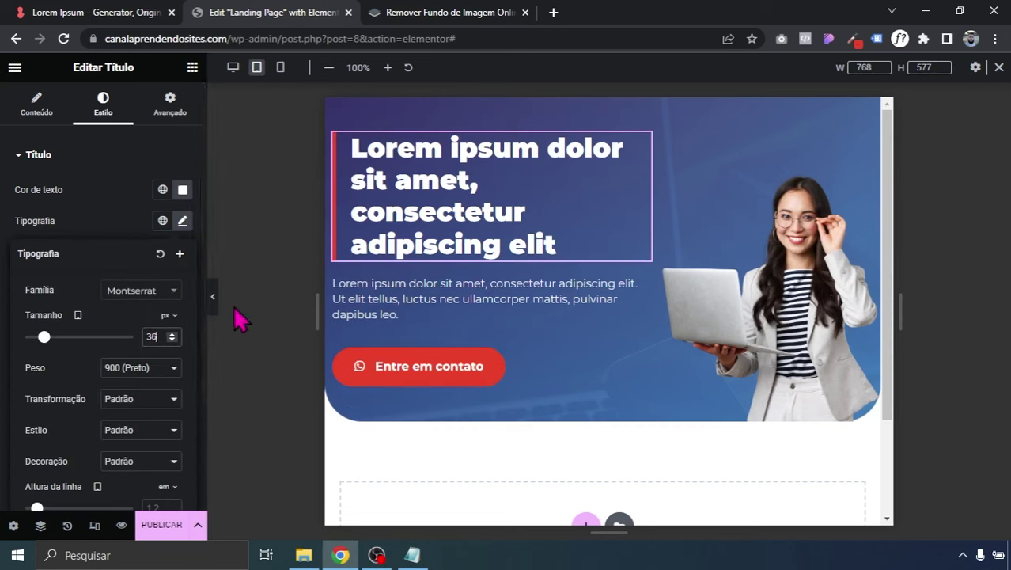
click(233, 317)
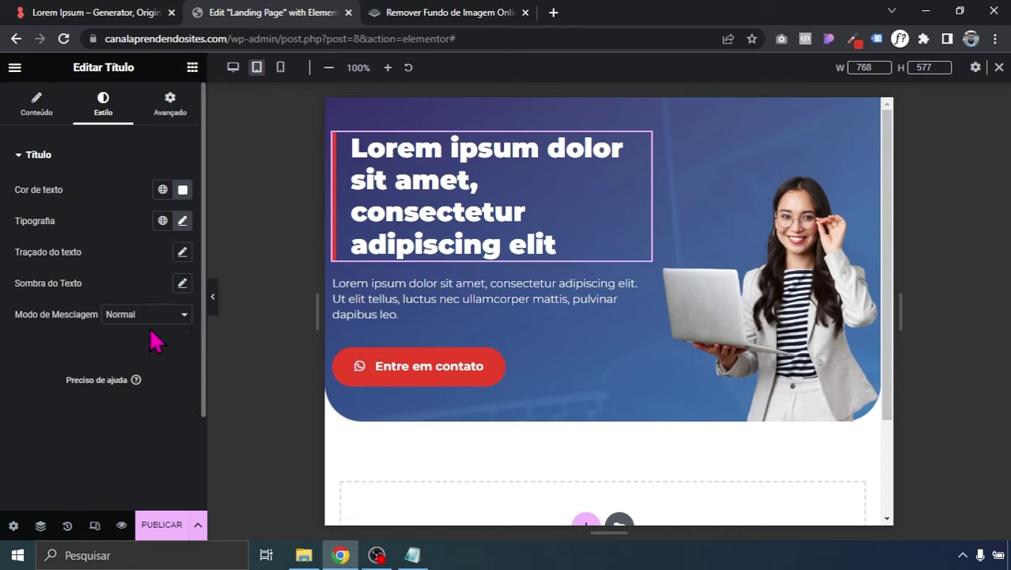
click(213, 297)
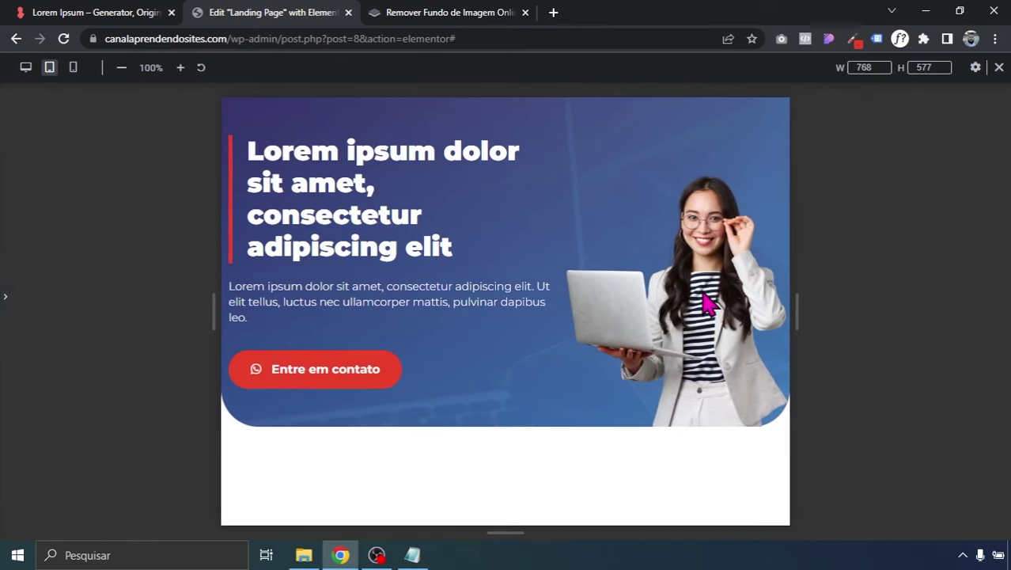
click(4, 299)
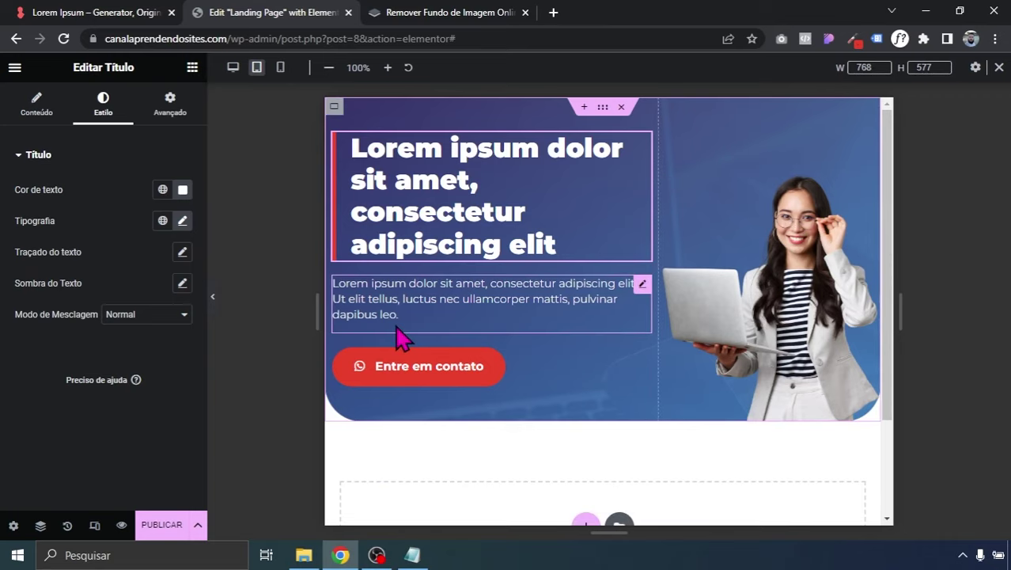
- Return the landing page to the desktop layout and exit responsive mode
click(280, 68)
click(233, 69)
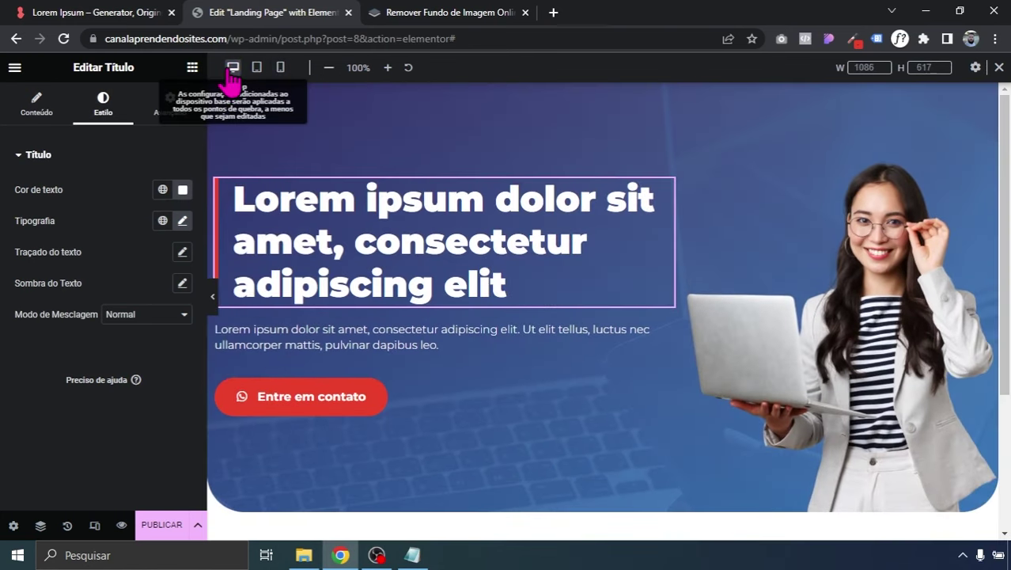
click(999, 67)
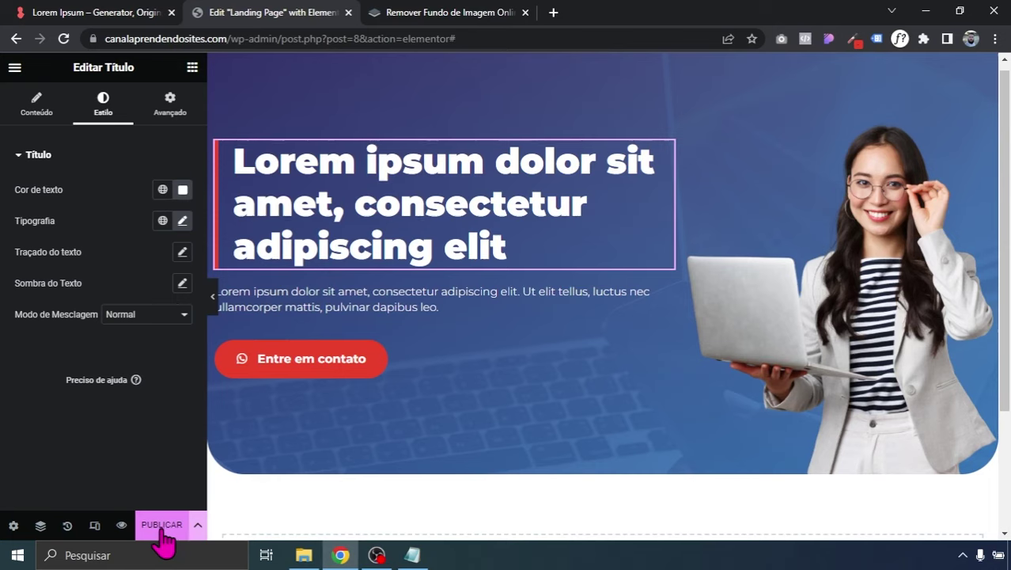
- Save the landing page as a draft
click(197, 525)
click(96, 463)
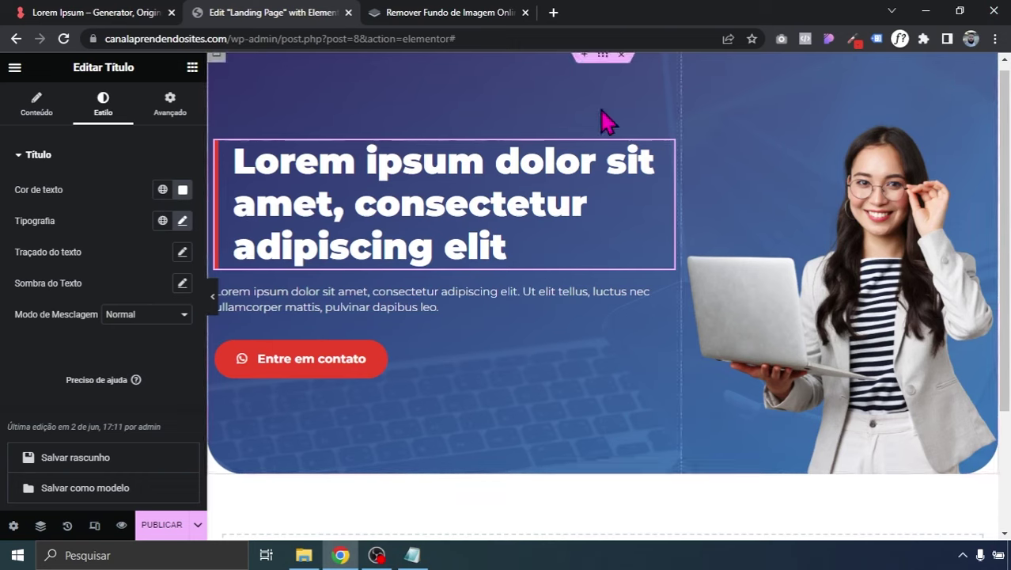
click(14, 382)
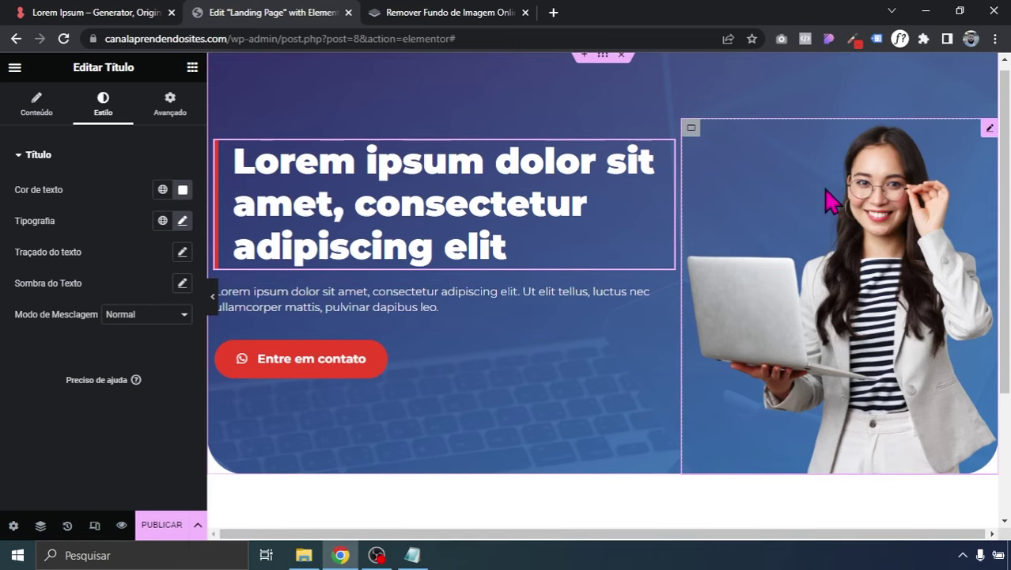
- Add a new single container with column direction (Direção da Coluna) below the hero section
drag(1006, 199, 1008, 309)
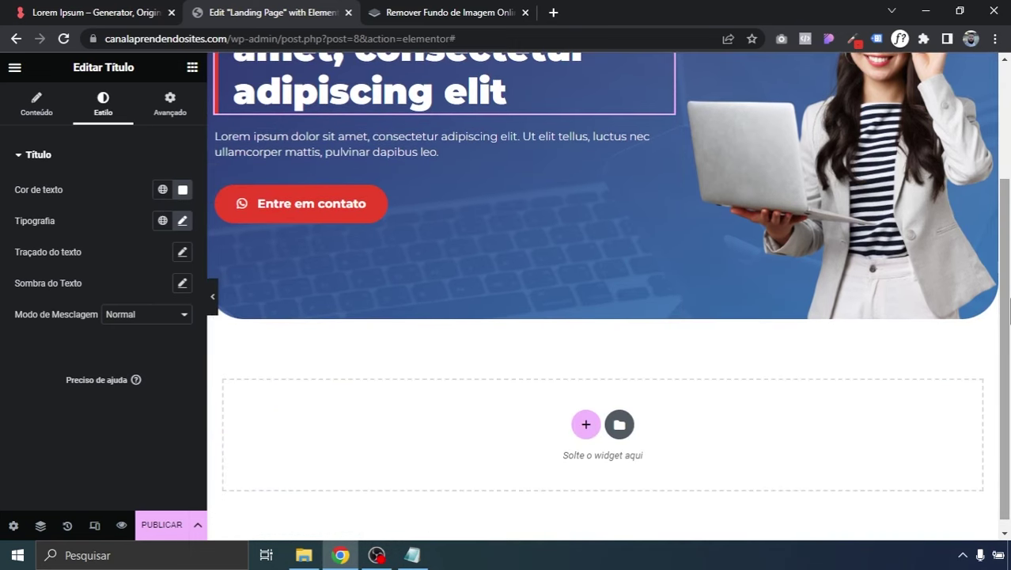
click(586, 424)
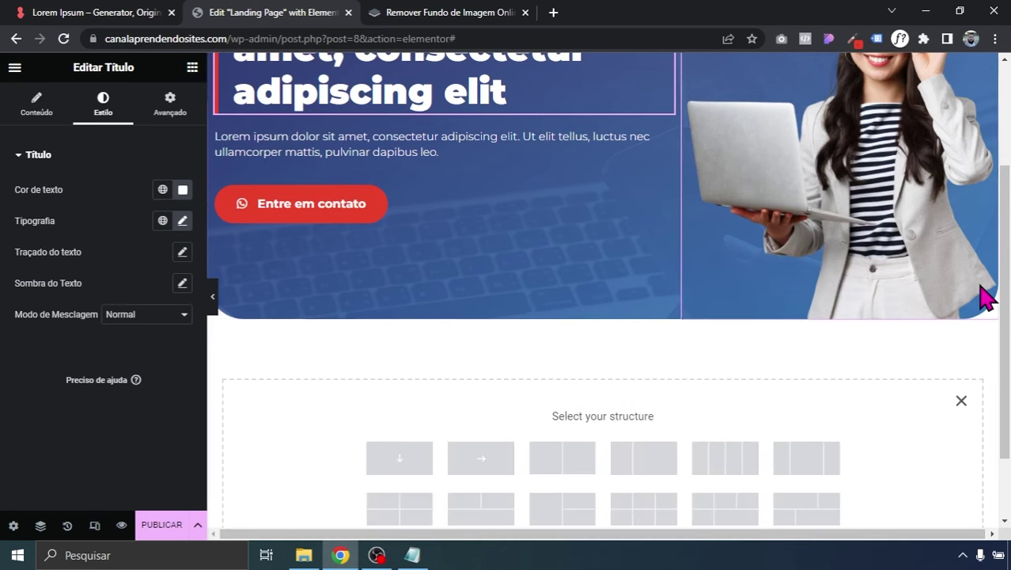
scroll(987, 298, down, 1)
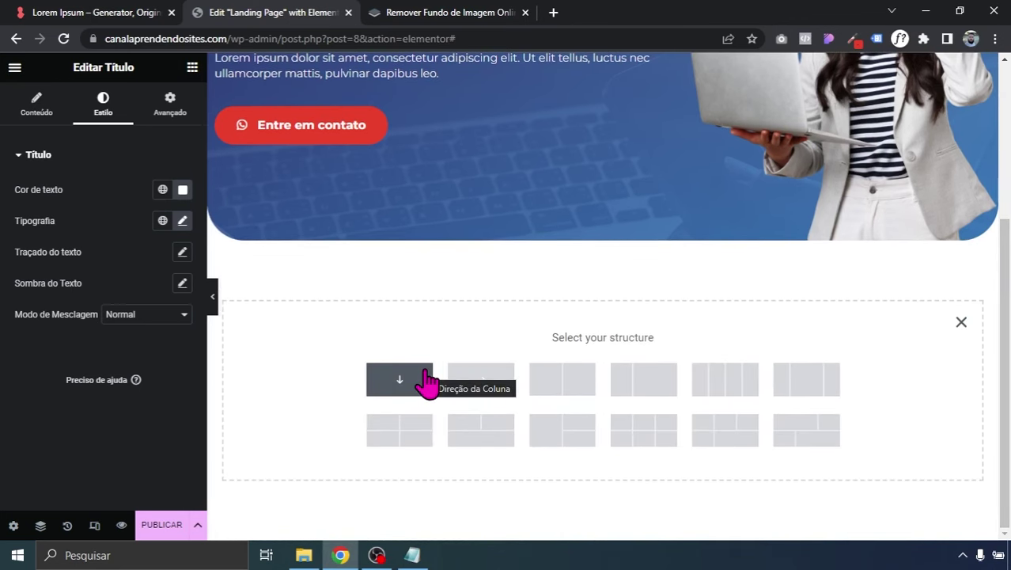
click(427, 378)
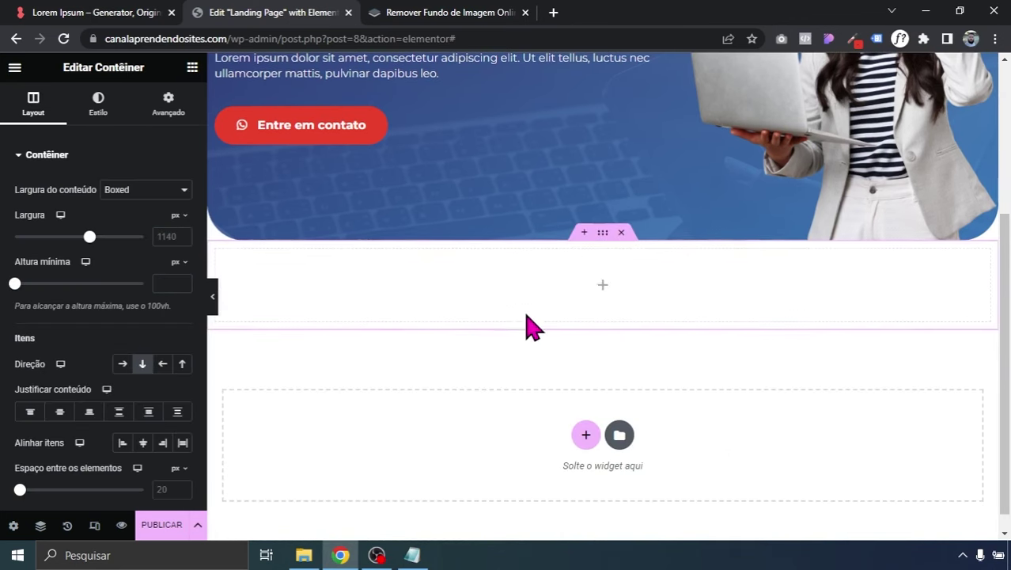
click(170, 119)
click(46, 111)
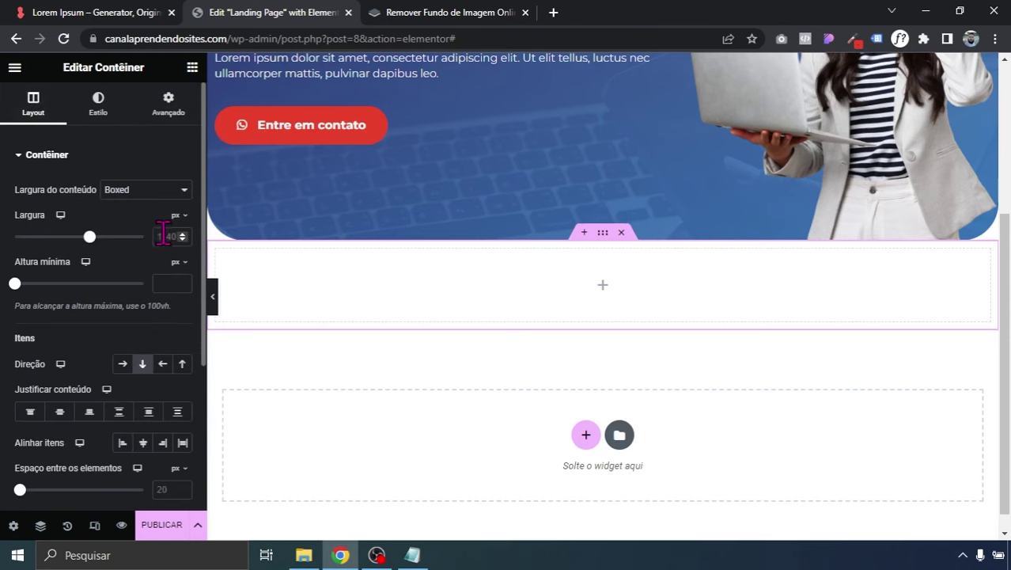
scroll(989, 198, up, 3)
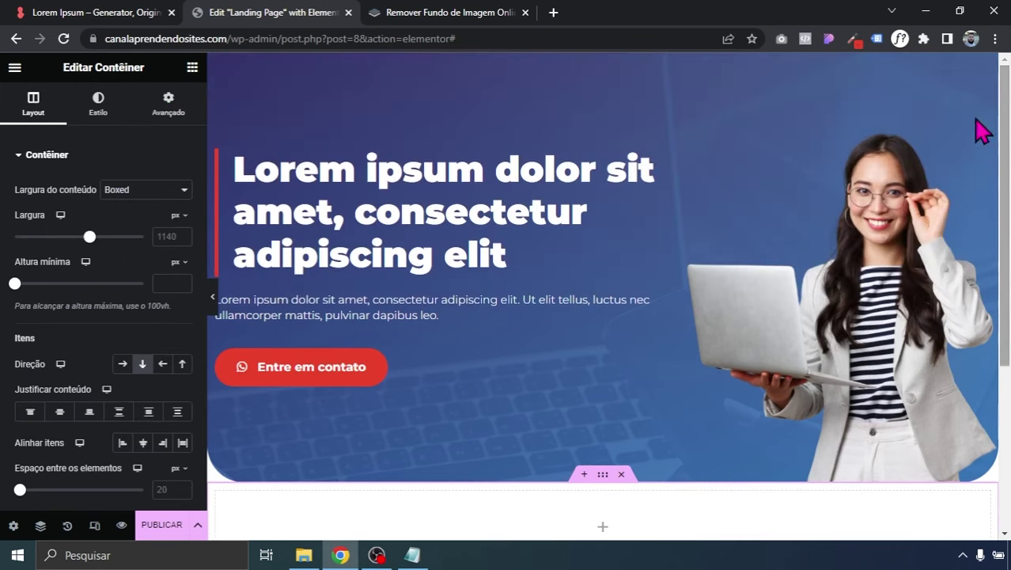
scroll(850, 384, down, 3)
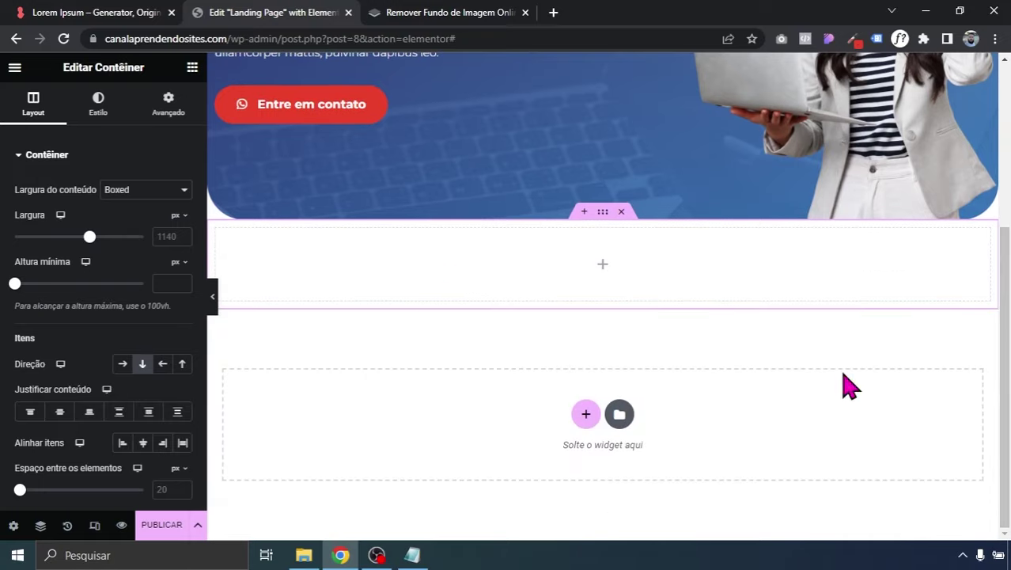
- Set the new container's padding to 90 px top and bottom and 0 px on the left and right sides
click(170, 119)
click(98, 269)
text(0)
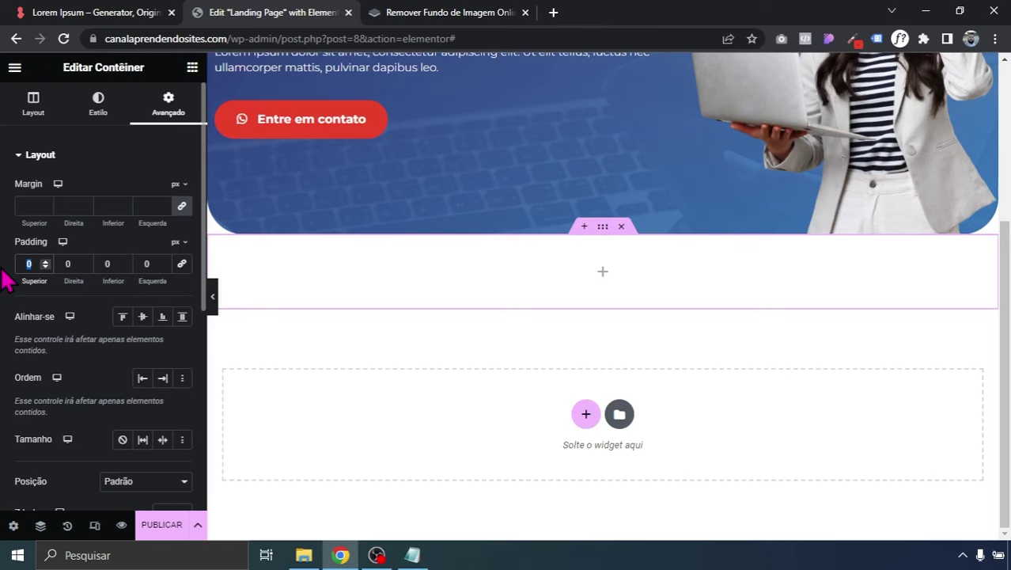
text(90)
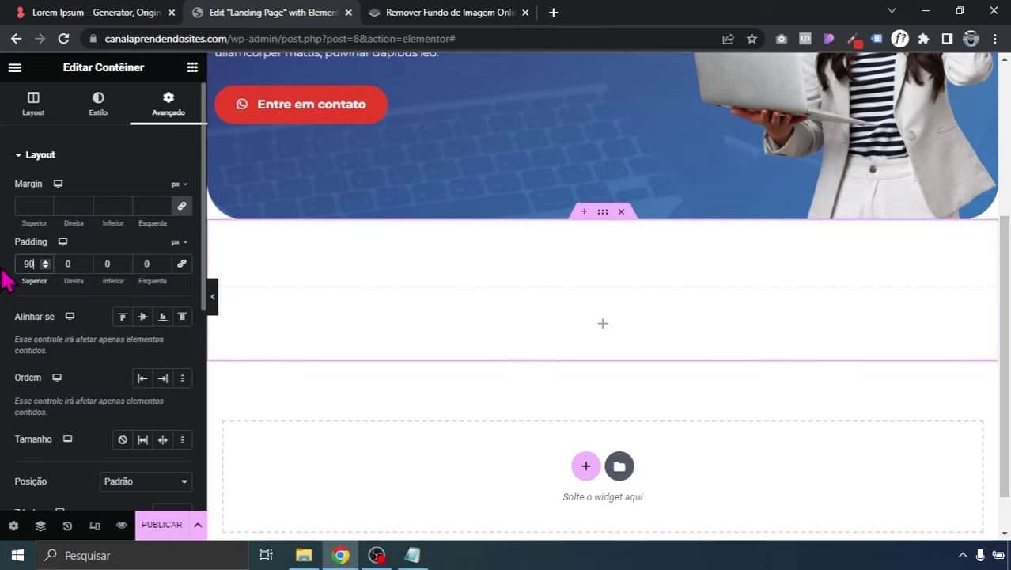
click(108, 263)
text(90)
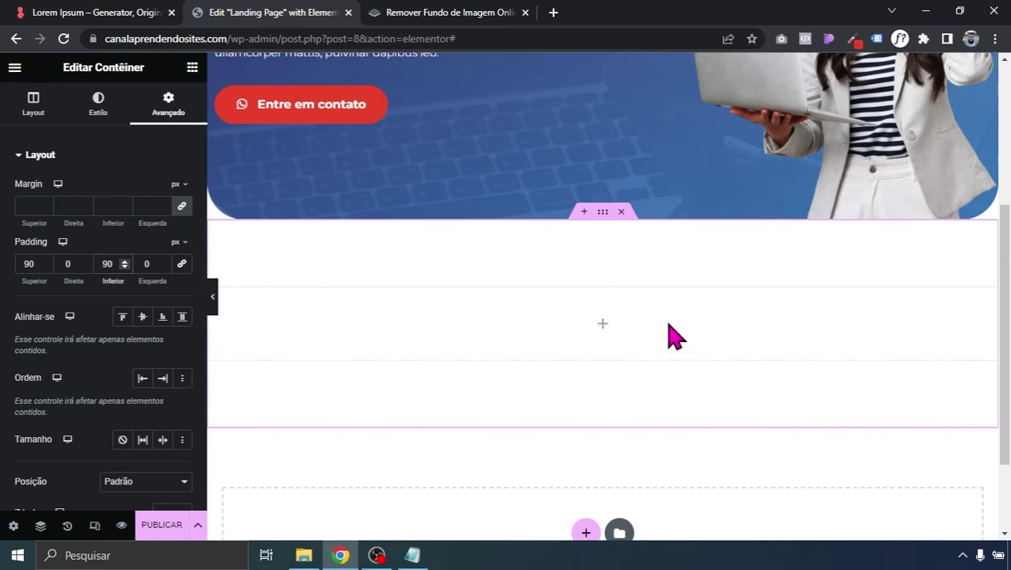
- Add a heading (Título) widget inside the new container and centre its alignment
click(193, 67)
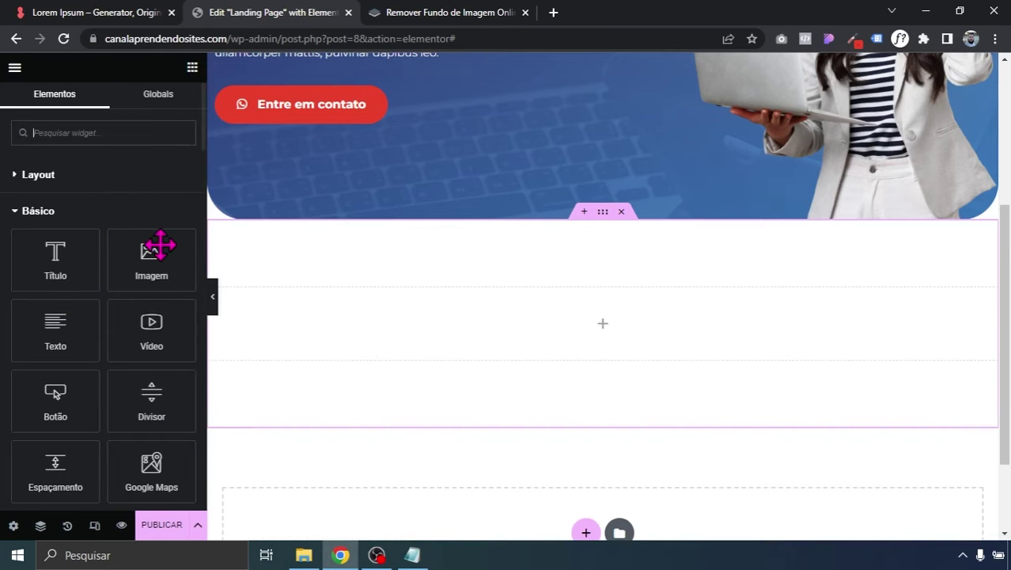
drag(55, 273, 445, 339)
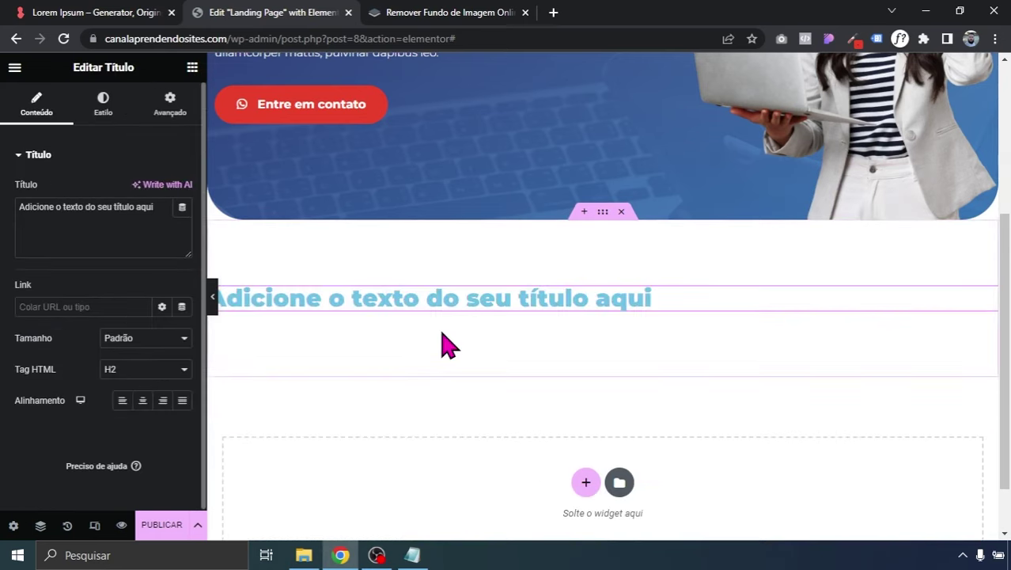
click(143, 402)
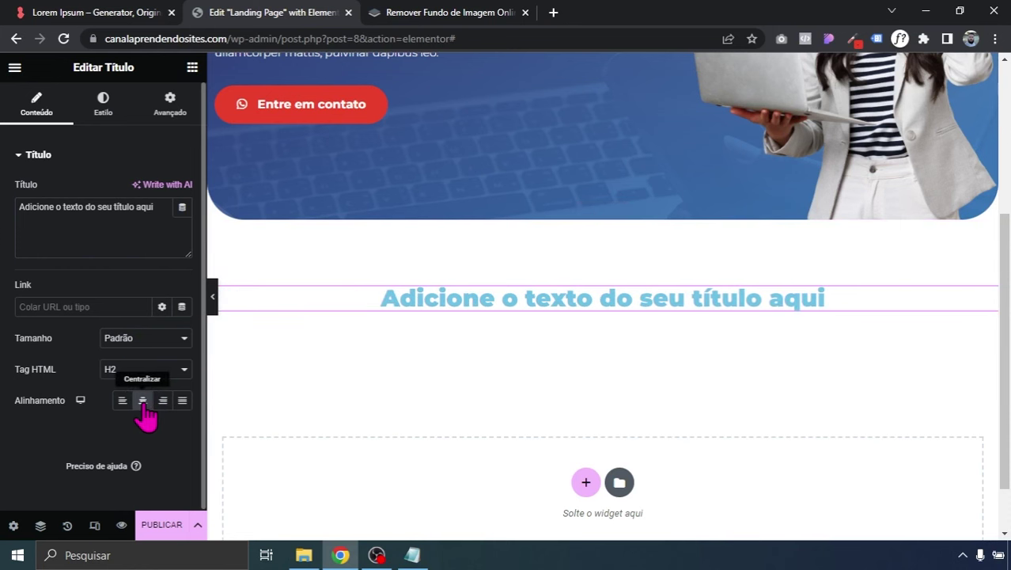
- Copy "Lorem ipsum dolor sit amet" from the loremipsum.io page and paste it as the new heading's title in Elementor
click(126, 14)
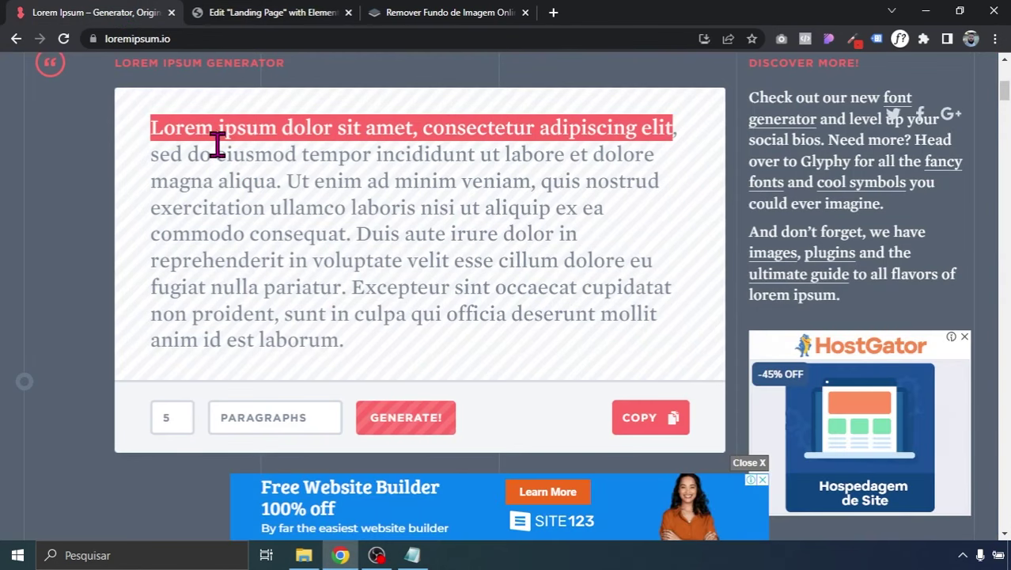
drag(149, 129, 423, 130)
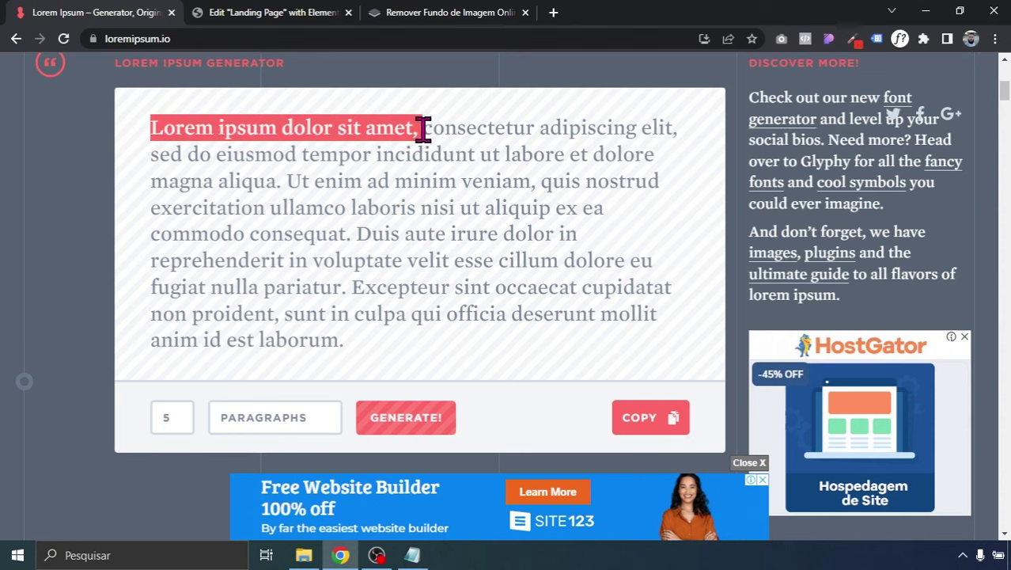
right_click(395, 127)
click(419, 139)
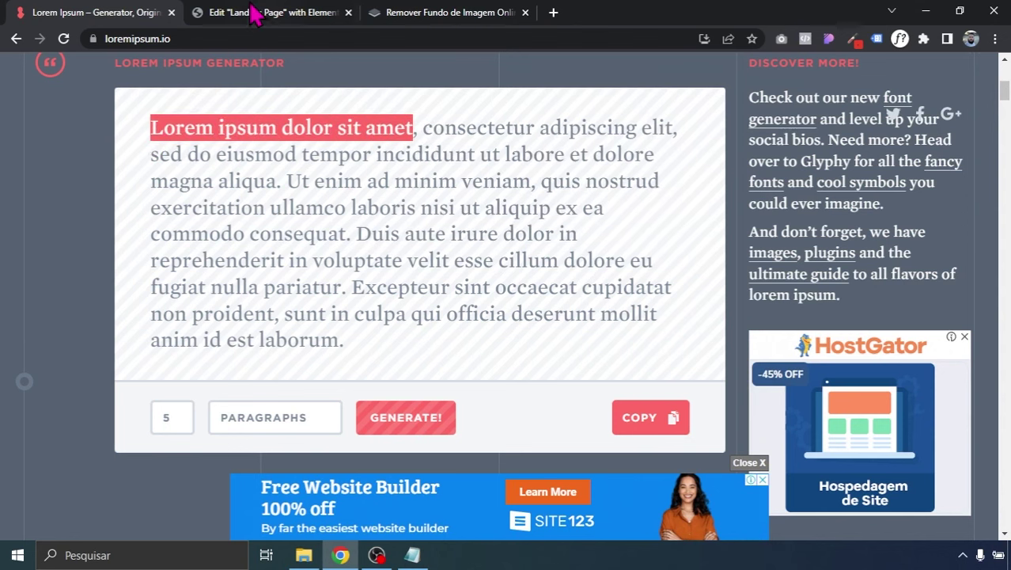
click(258, 13)
triple_click(84, 199)
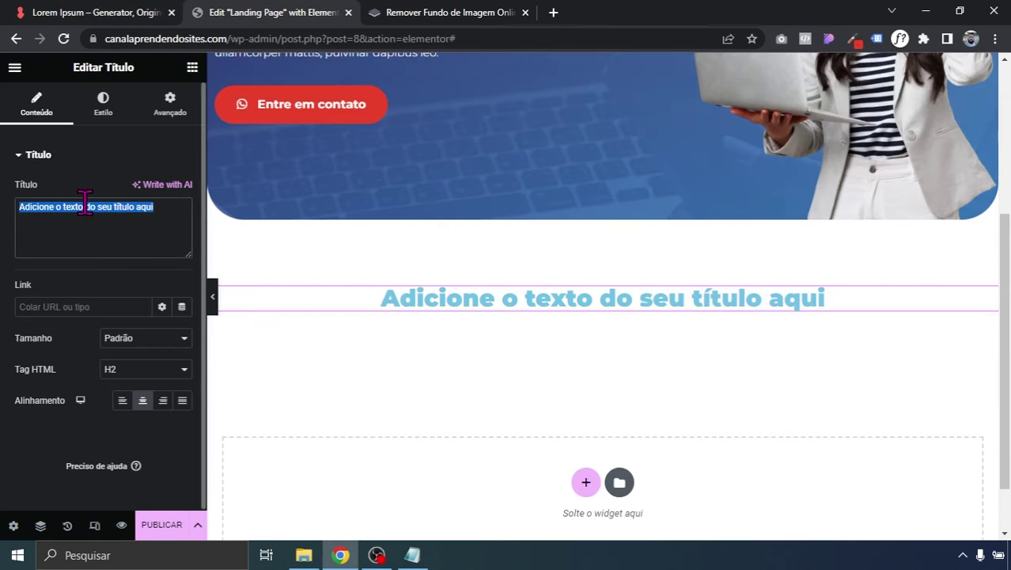
key(ctrl+v)
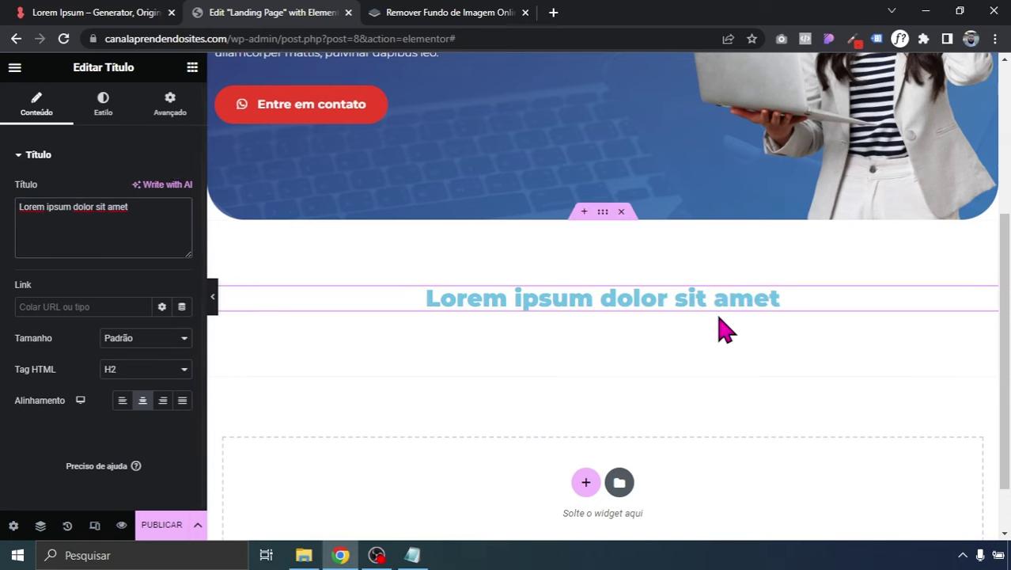
- Set the "Lorem ipsum dolor sit amet" heading's text colour to the global dark blue Novo item #1
scroll(1008, 294, up, 3)
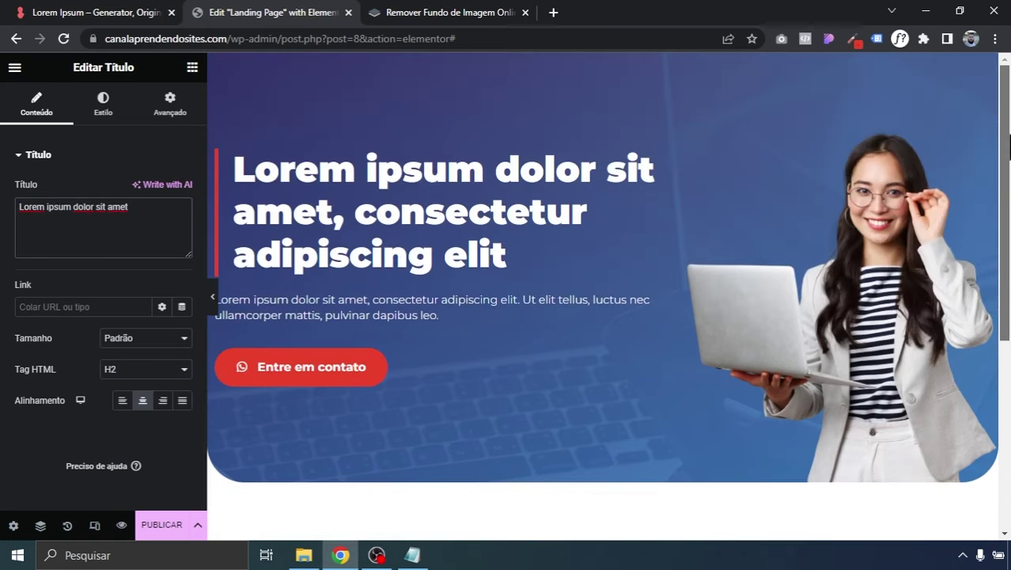
scroll(663, 307, down, 4)
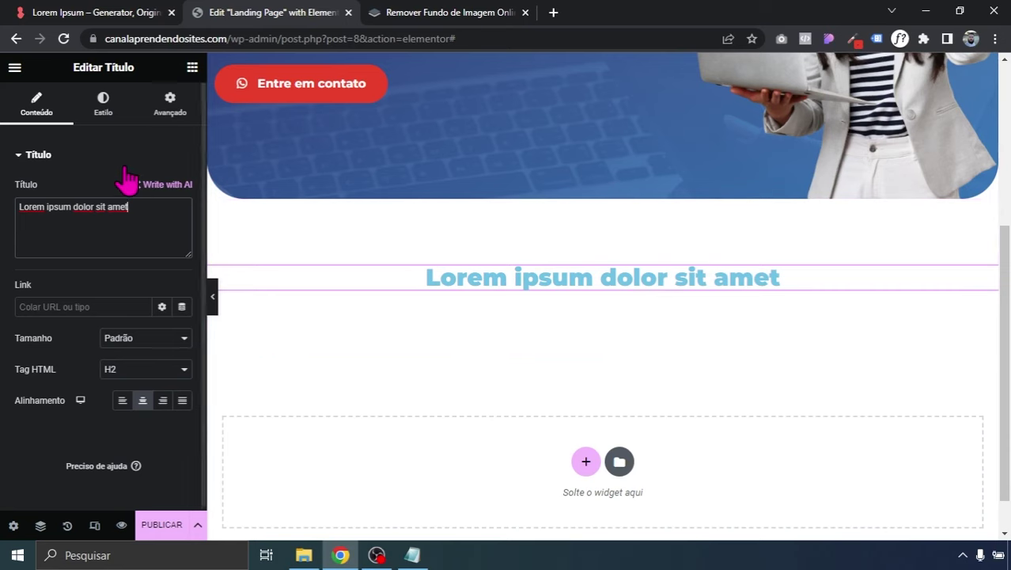
click(103, 126)
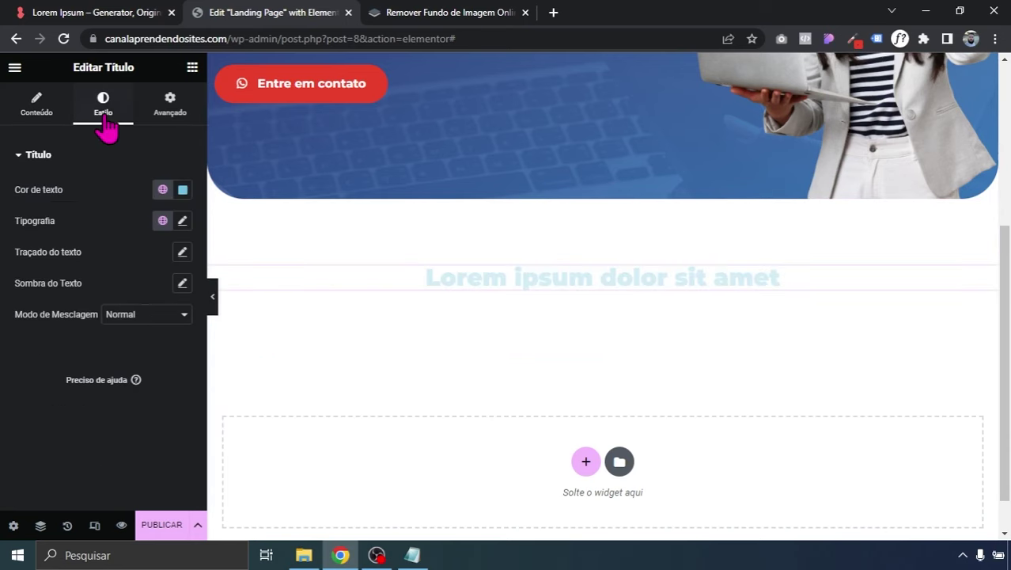
click(162, 190)
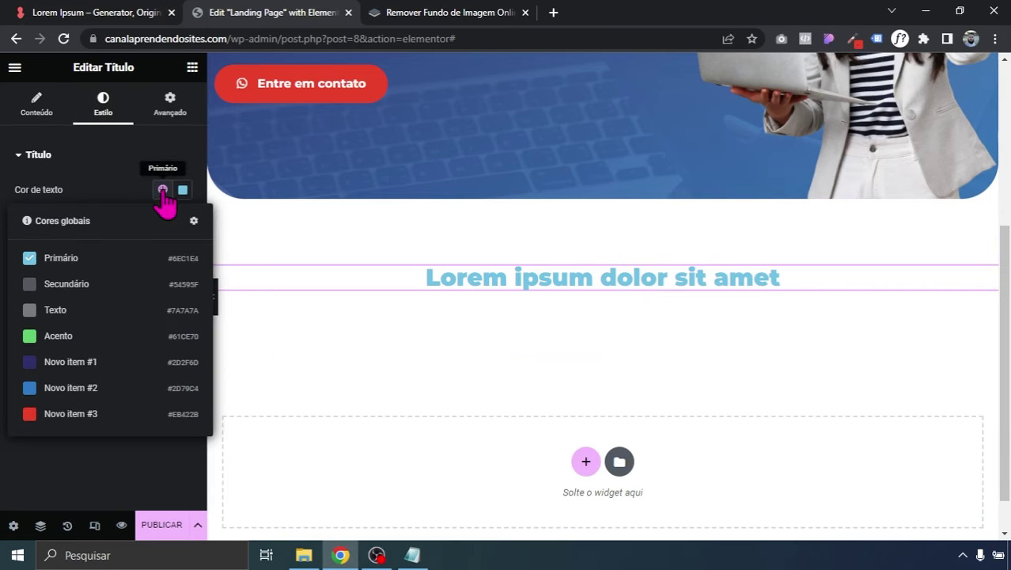
click(57, 370)
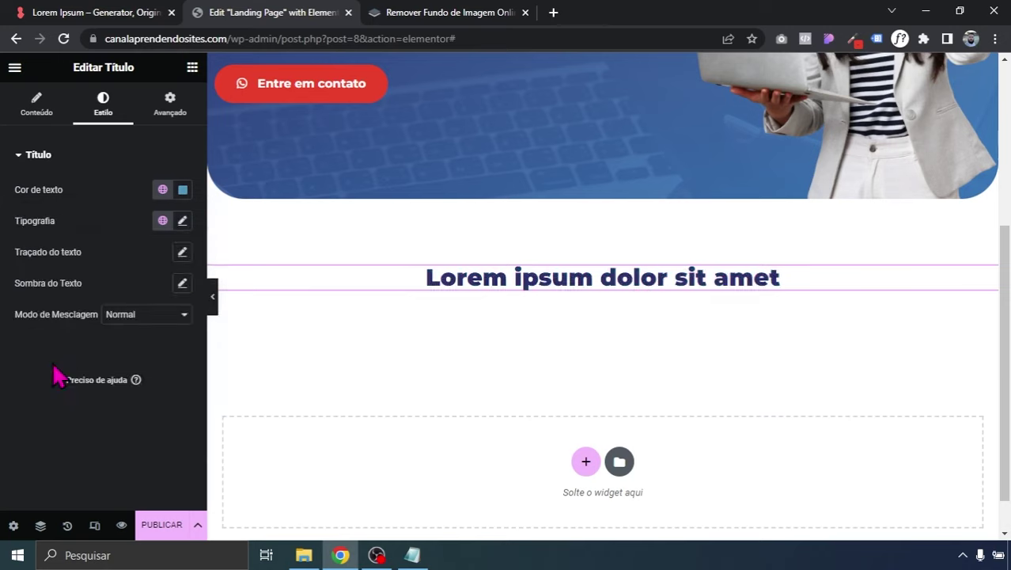
- Set the dark blue section heading's typography size to 36 px
click(162, 224)
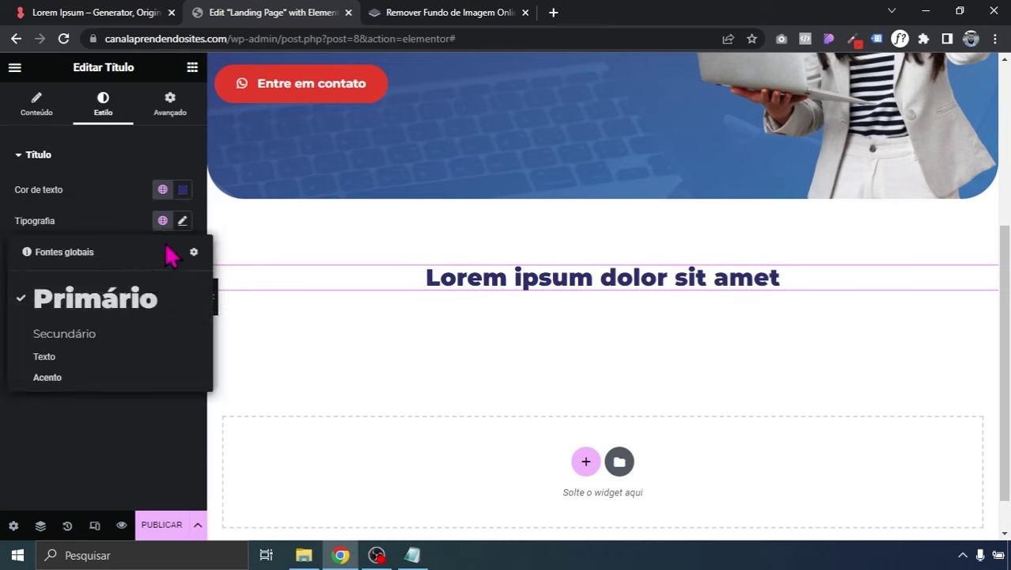
click(182, 222)
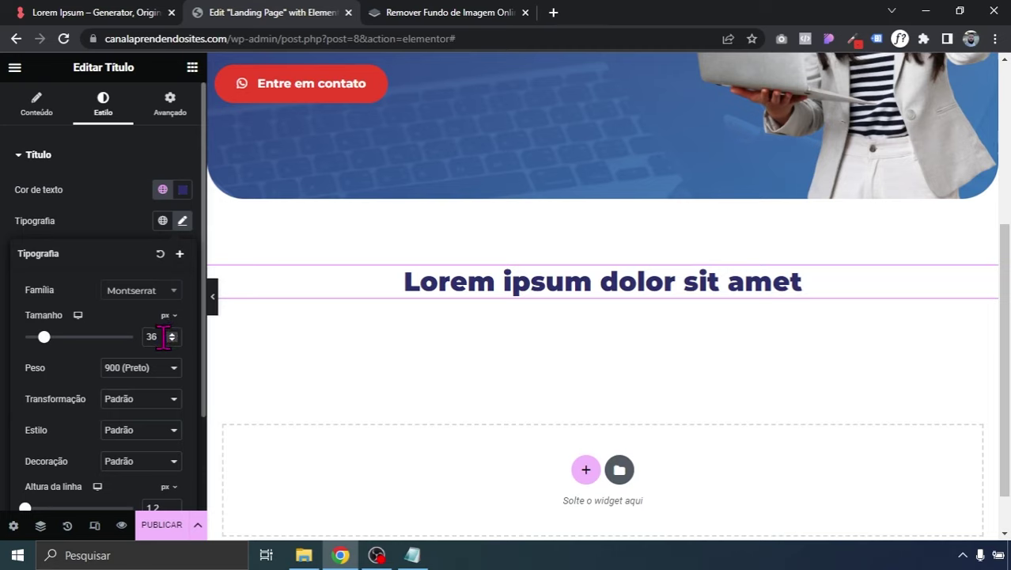
click(4, 333)
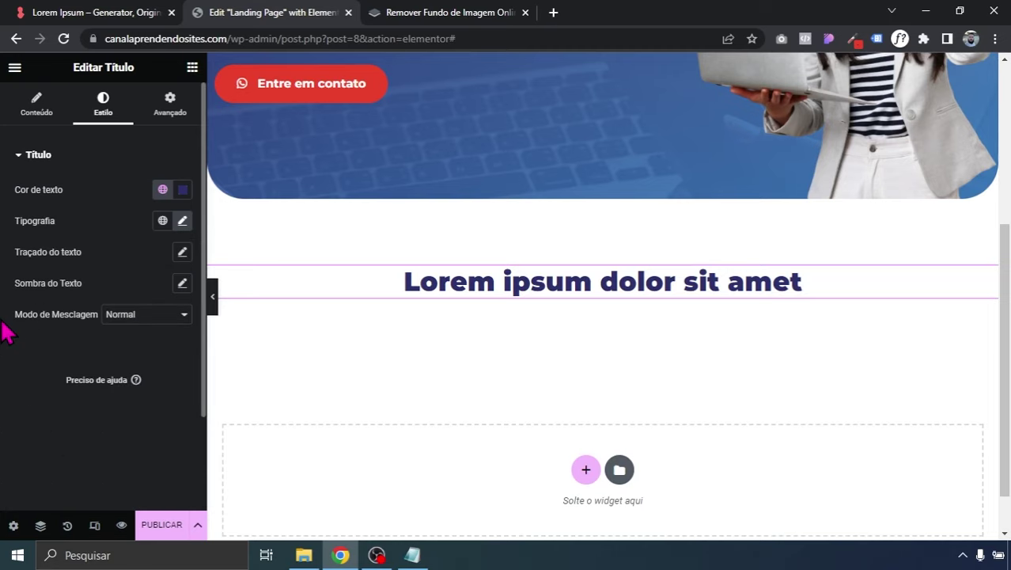
- Add another heading widget above the section heading, title it "SERVIÇOS" and centre it
click(192, 71)
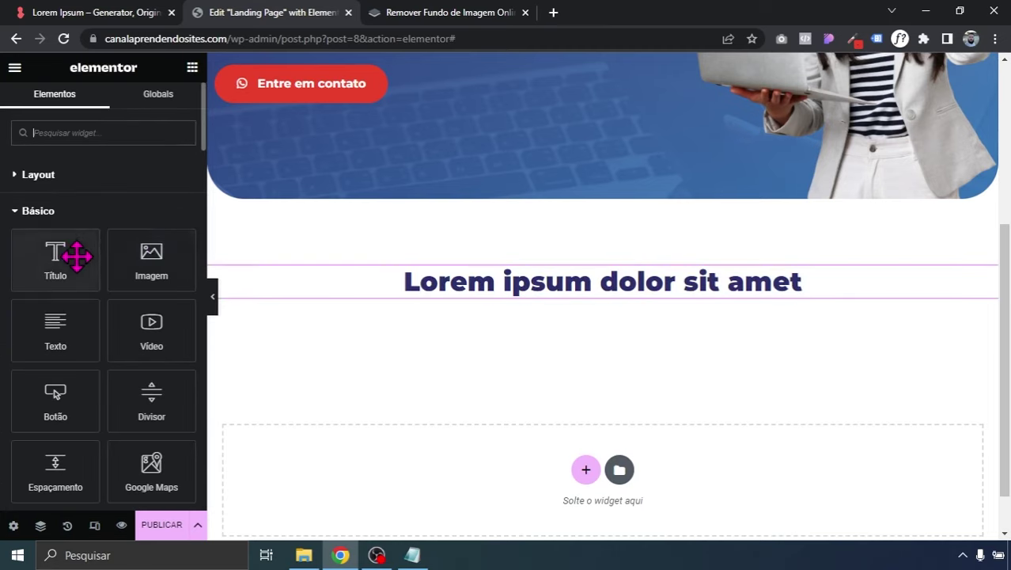
drag(76, 279, 466, 287)
triple_click(107, 206)
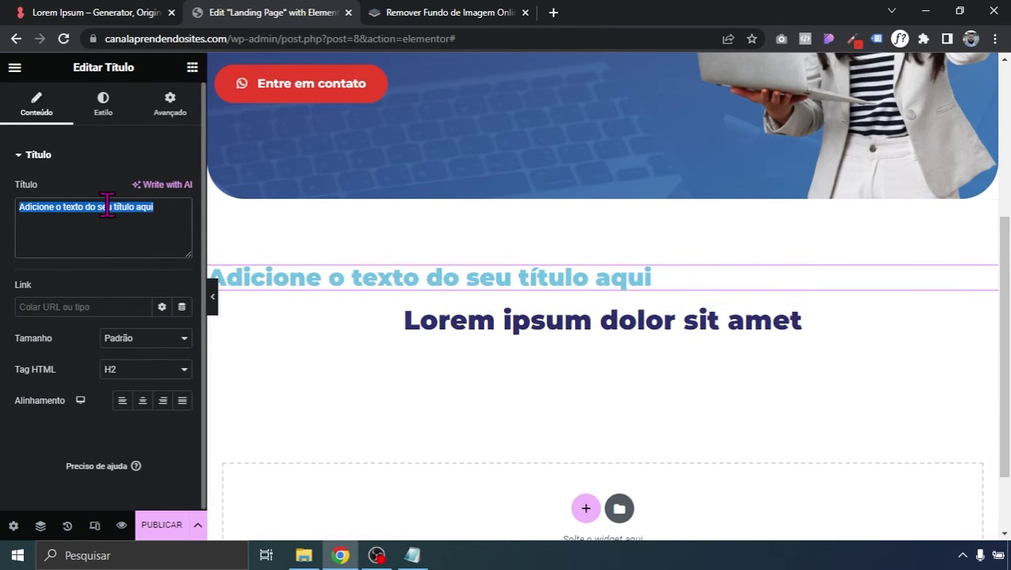
text(se)
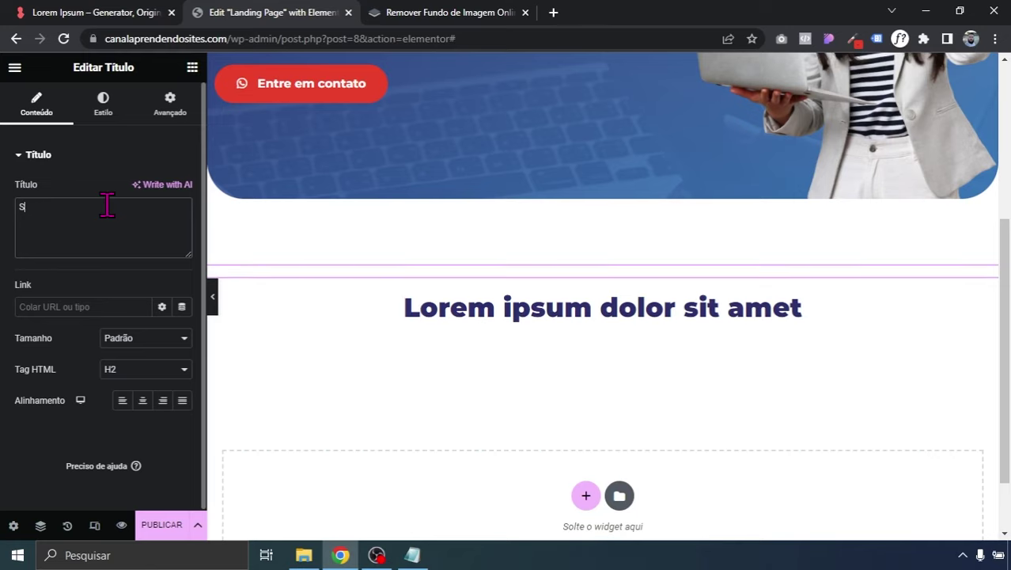
text(RVIÇOS)
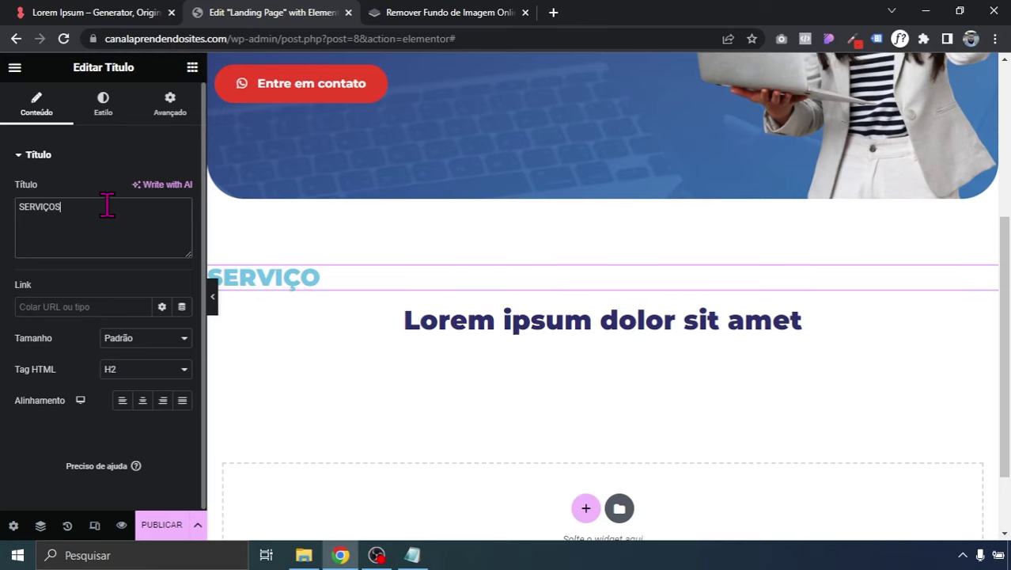
click(141, 401)
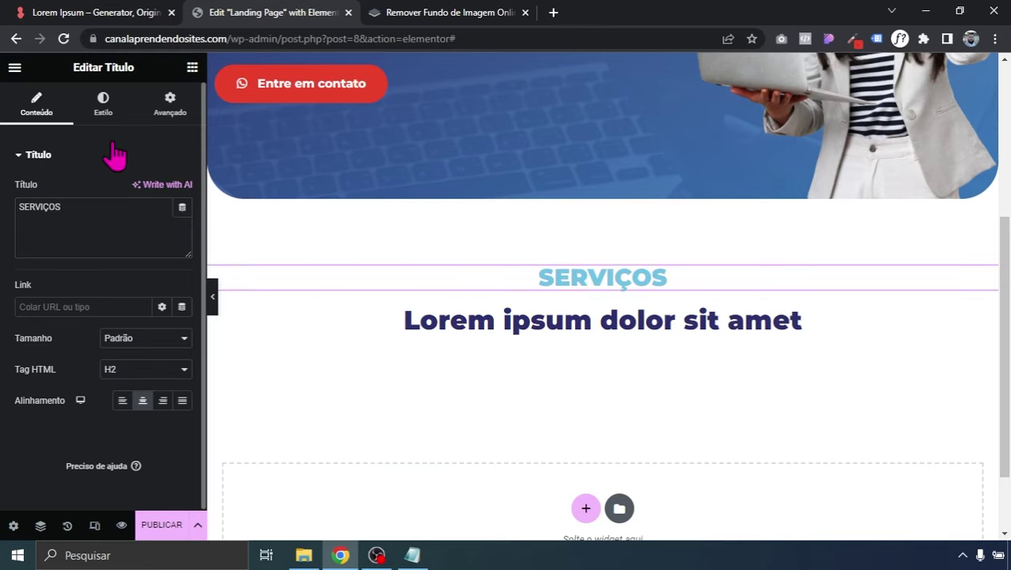
- Give the SERVIÇOS heading the global red text colour Novo item #3 and the global font Secundário
click(102, 103)
click(162, 189)
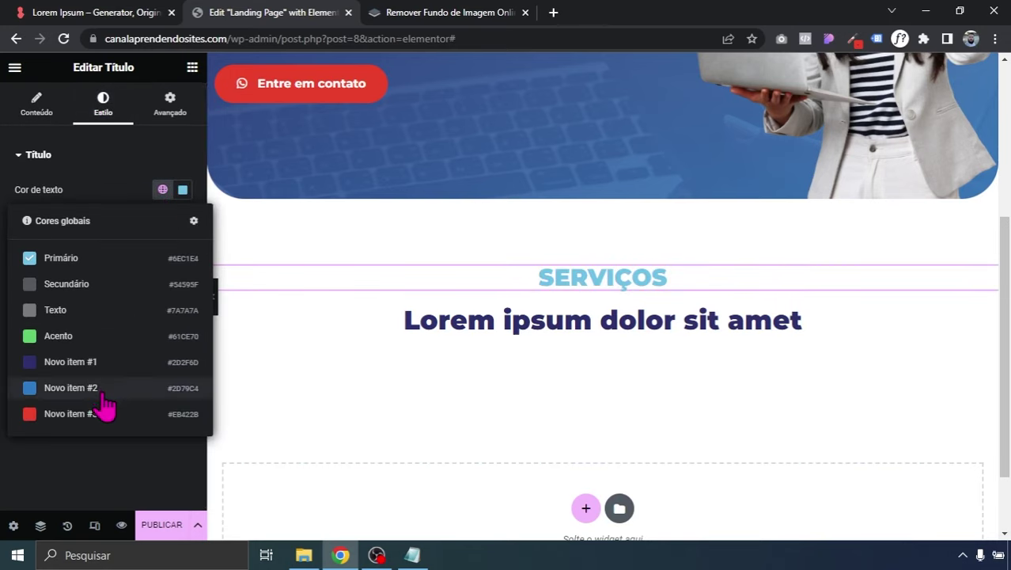
click(101, 413)
click(163, 221)
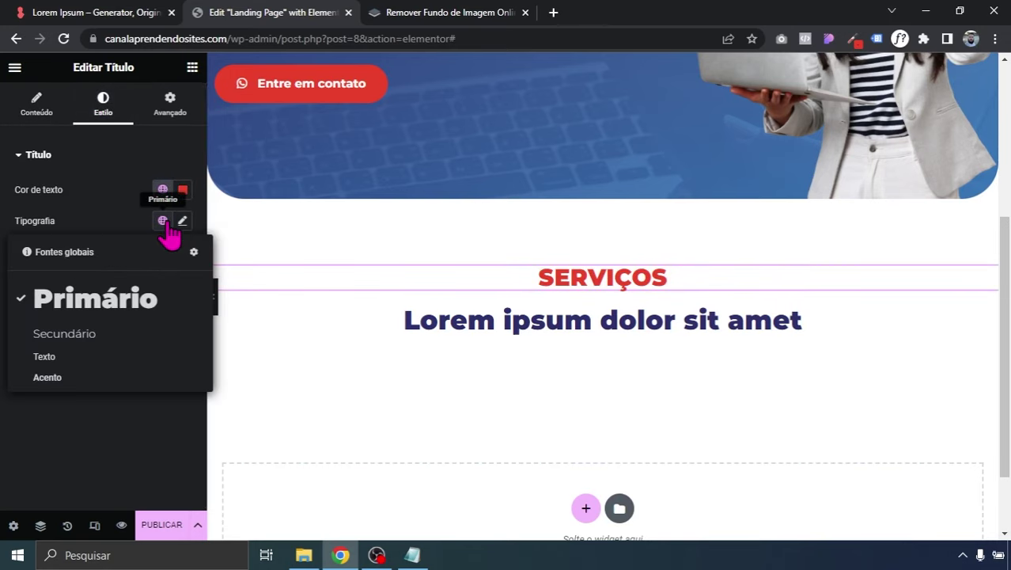
click(111, 336)
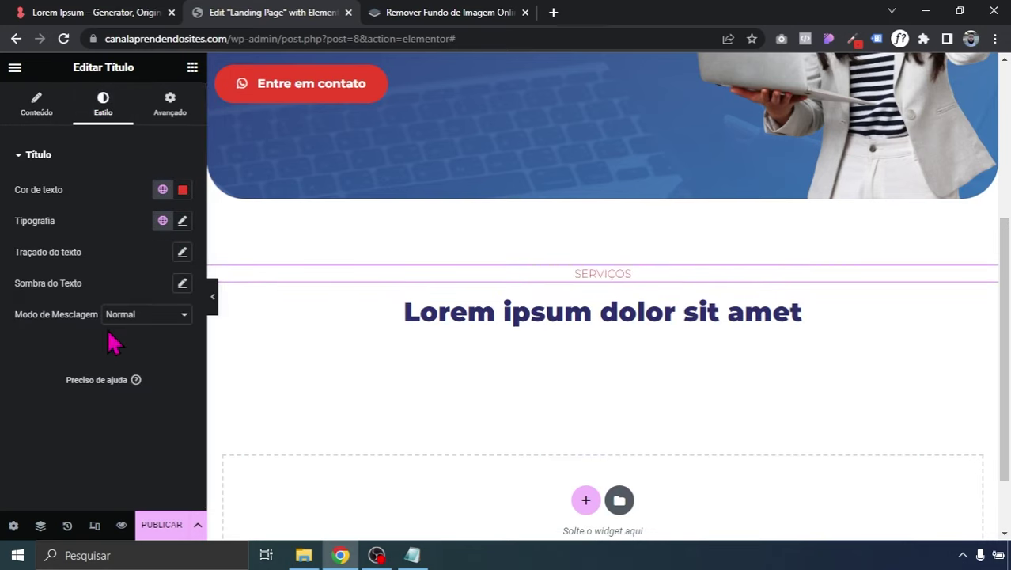
- Set the SERVIÇOS heading's font weight to 700 (Negrito) and widen its letter spacing considerably
click(183, 223)
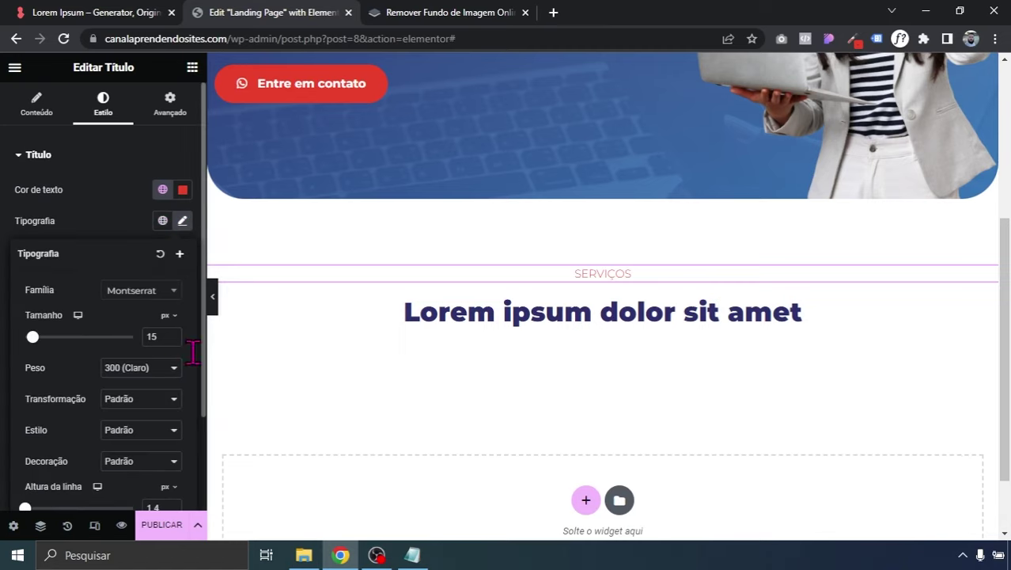
click(128, 369)
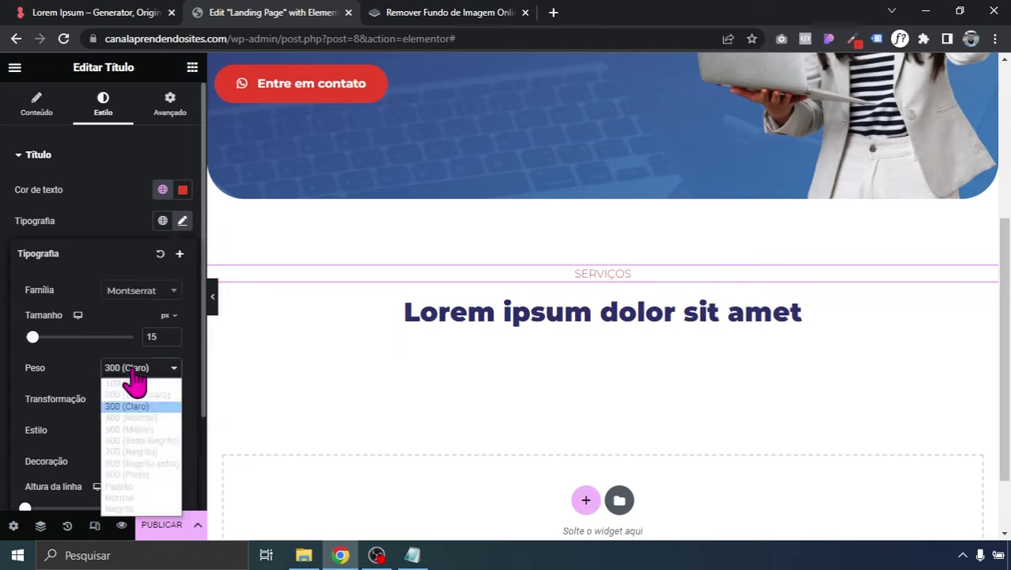
click(123, 456)
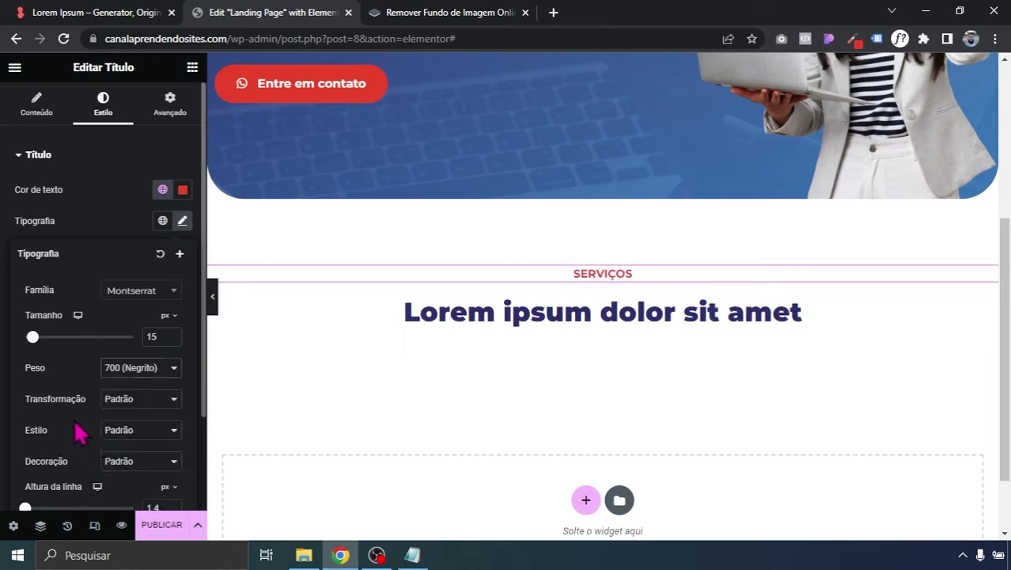
scroll(79, 433, down, 3)
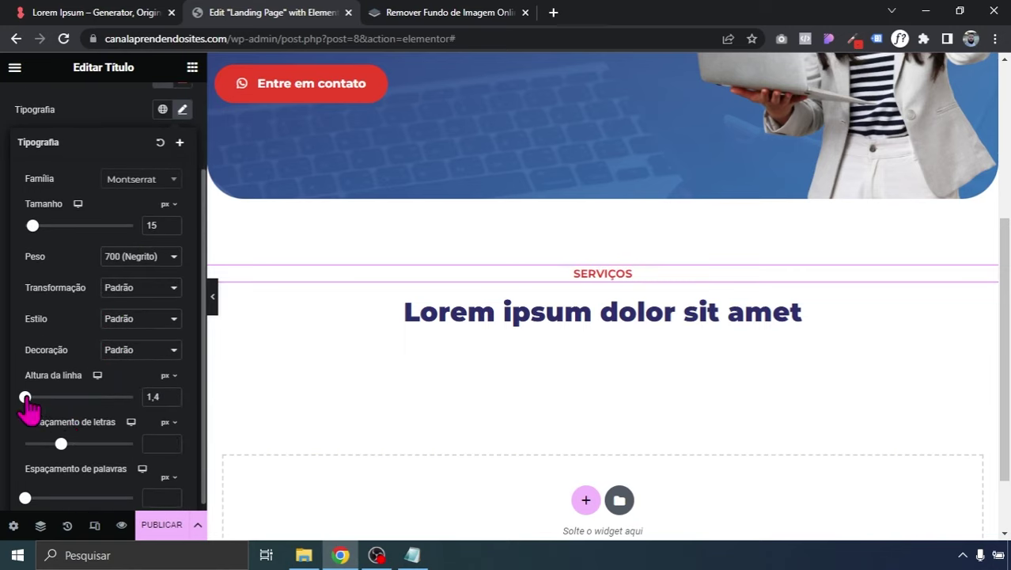
drag(60, 447, 129, 448)
click(6, 392)
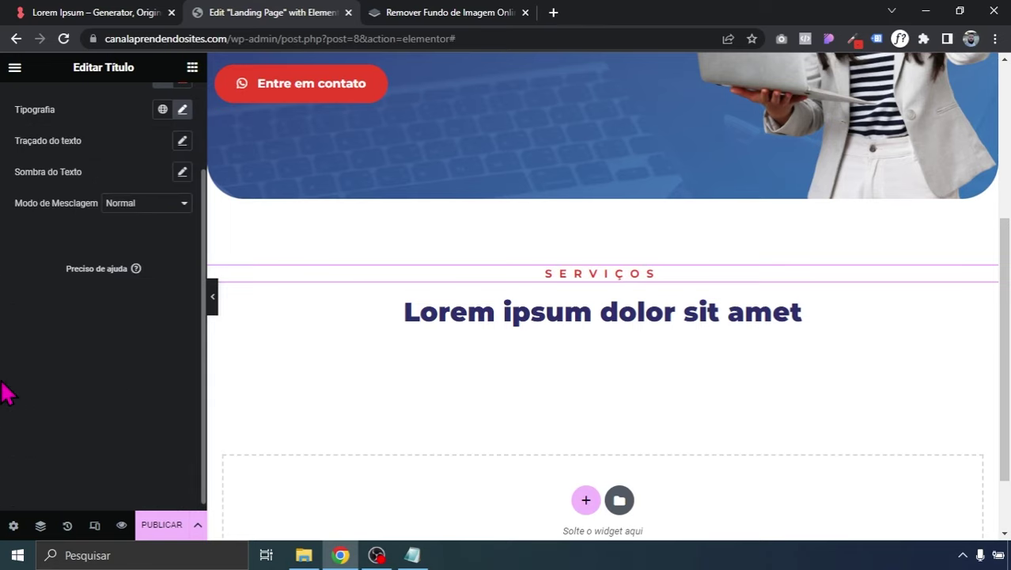
- Add a container below the dark blue section heading and set its direction to Linha - Horizontal
scroll(217, 120, up, 3)
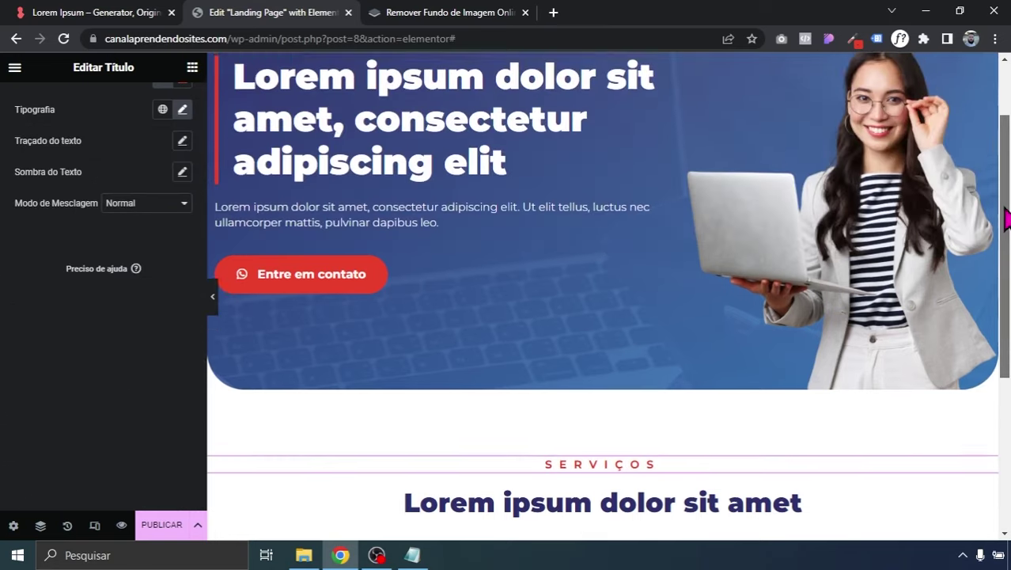
scroll(217, 121, down, 4)
click(192, 68)
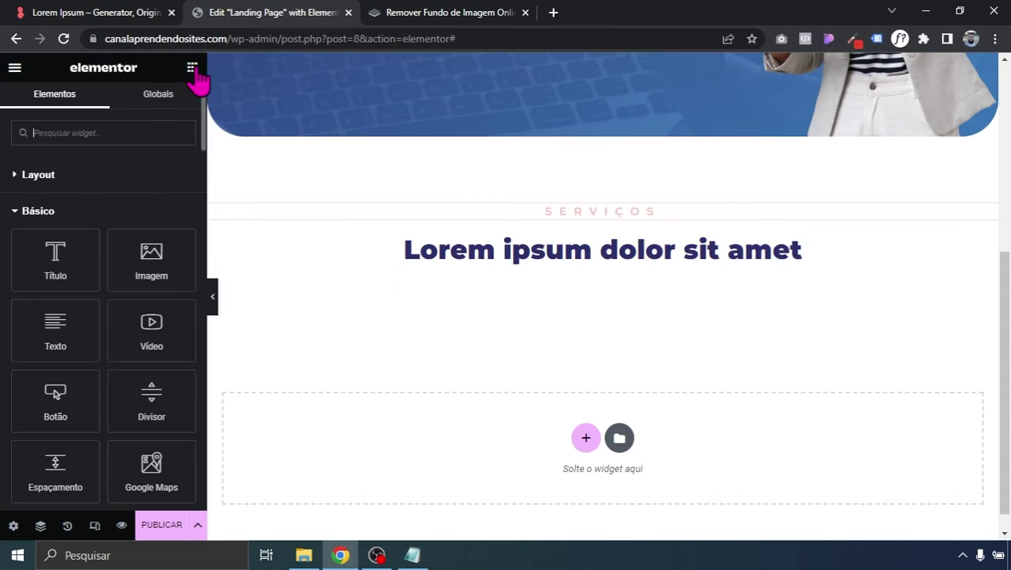
click(38, 175)
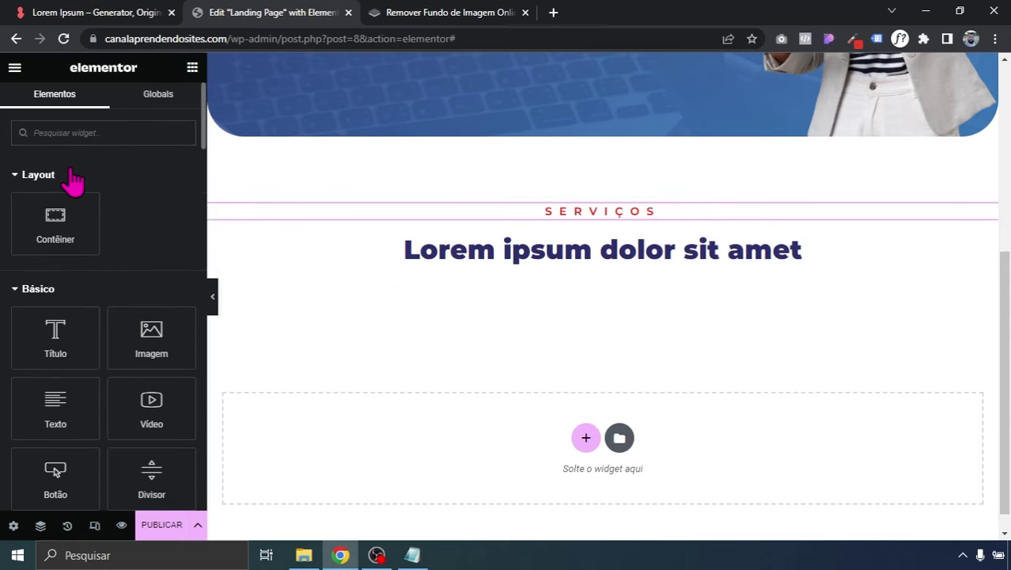
drag(64, 223, 382, 266)
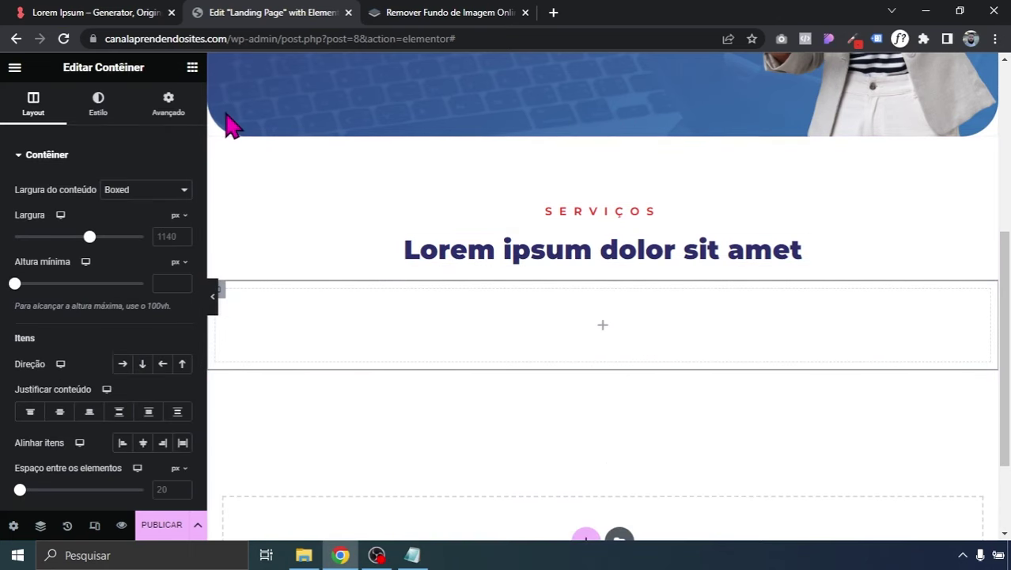
click(122, 365)
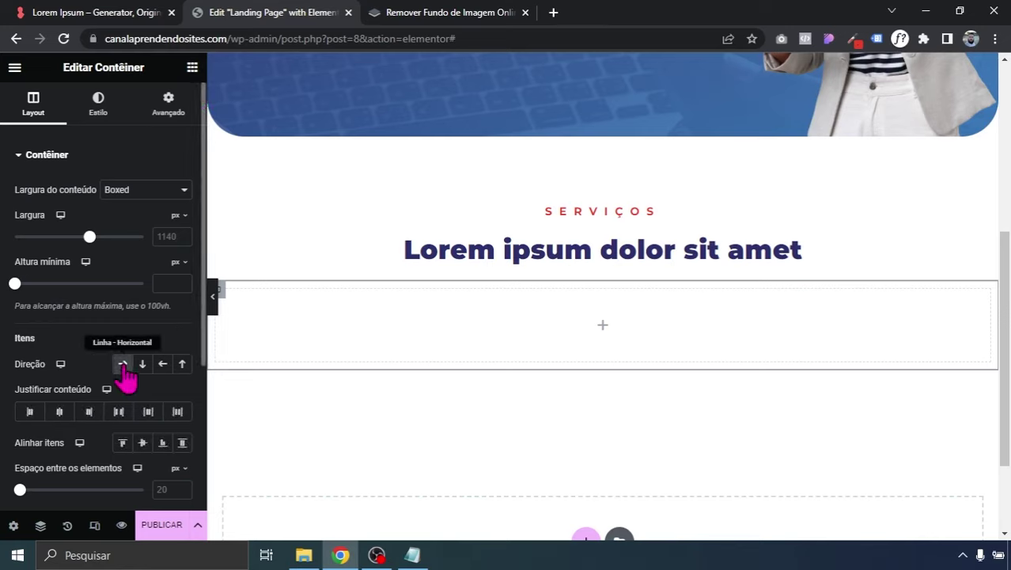
- Nest a container inside the horizontal container and duplicate it twice to form three equal columns
click(192, 69)
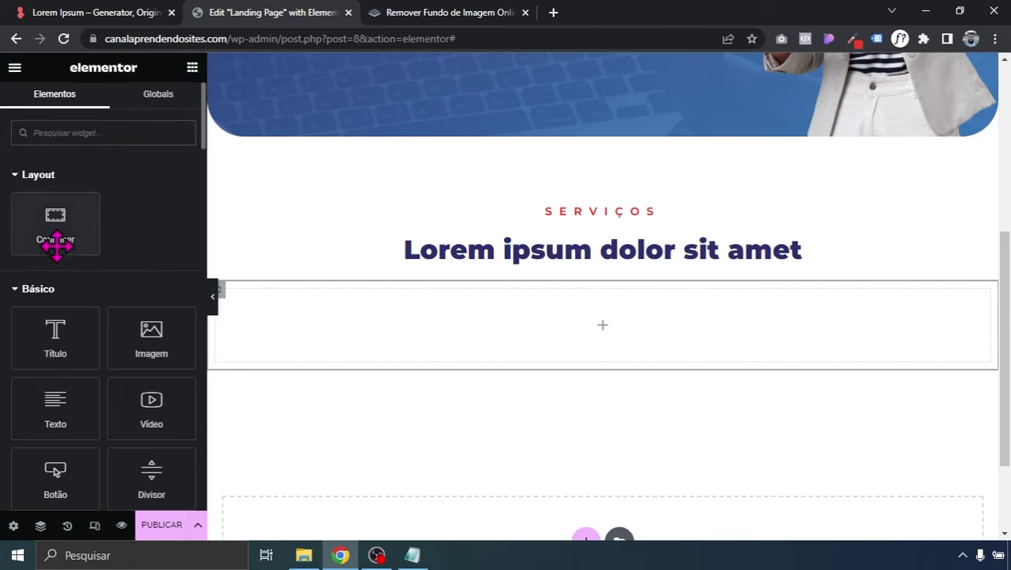
drag(56, 246, 294, 352)
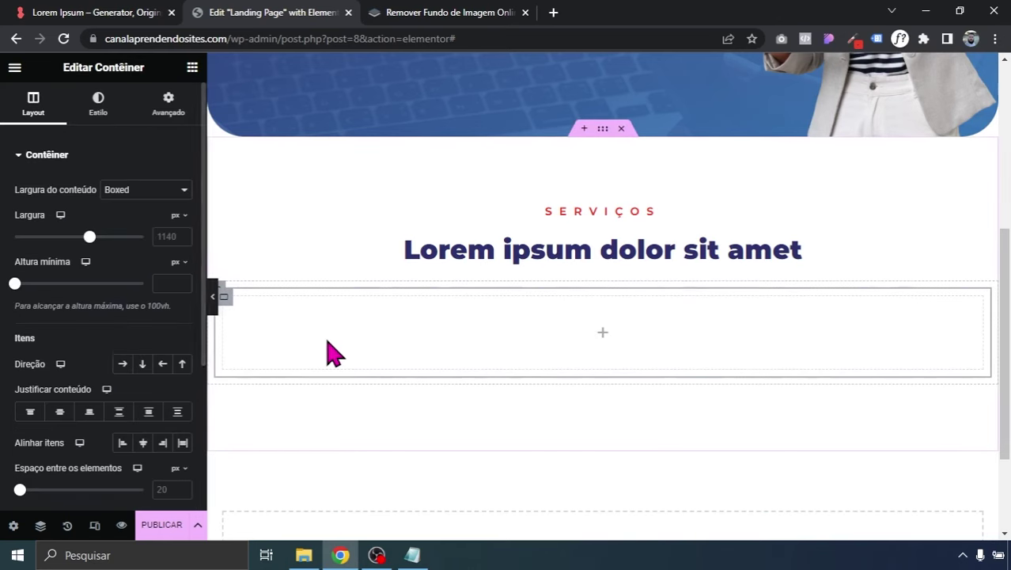
right_click(233, 311)
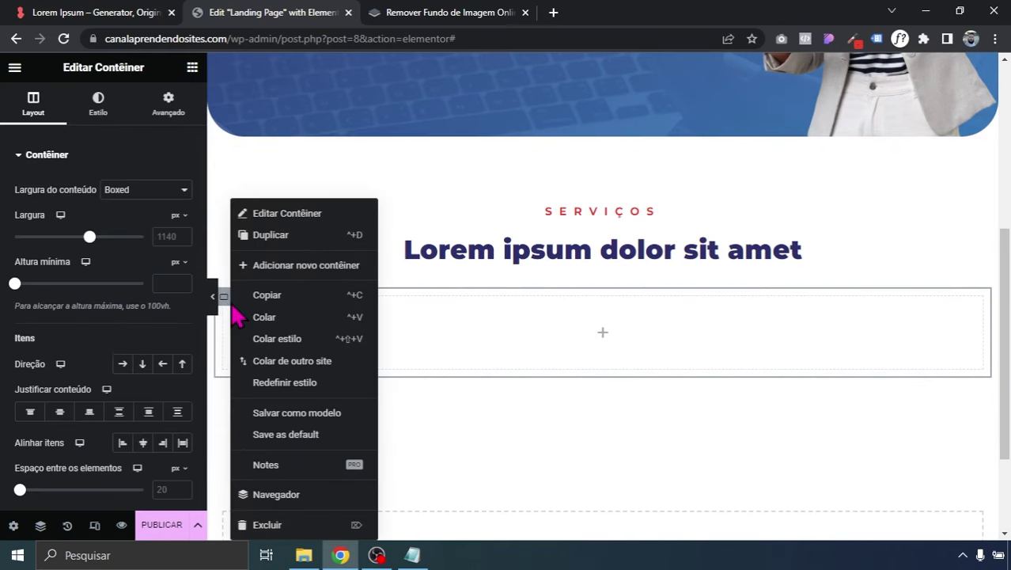
click(271, 245)
right_click(623, 305)
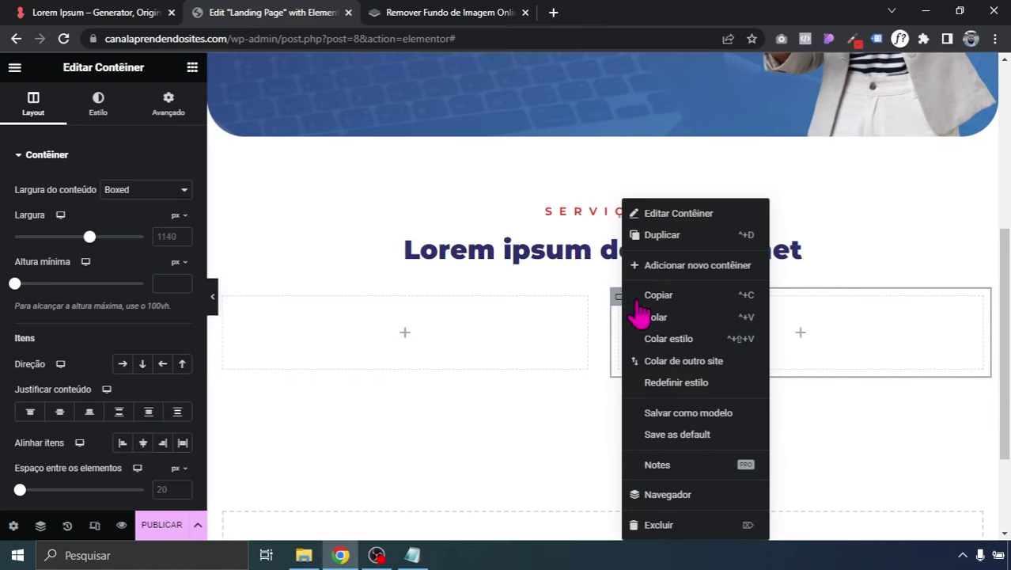
click(665, 235)
scroll(846, 281, down, 1)
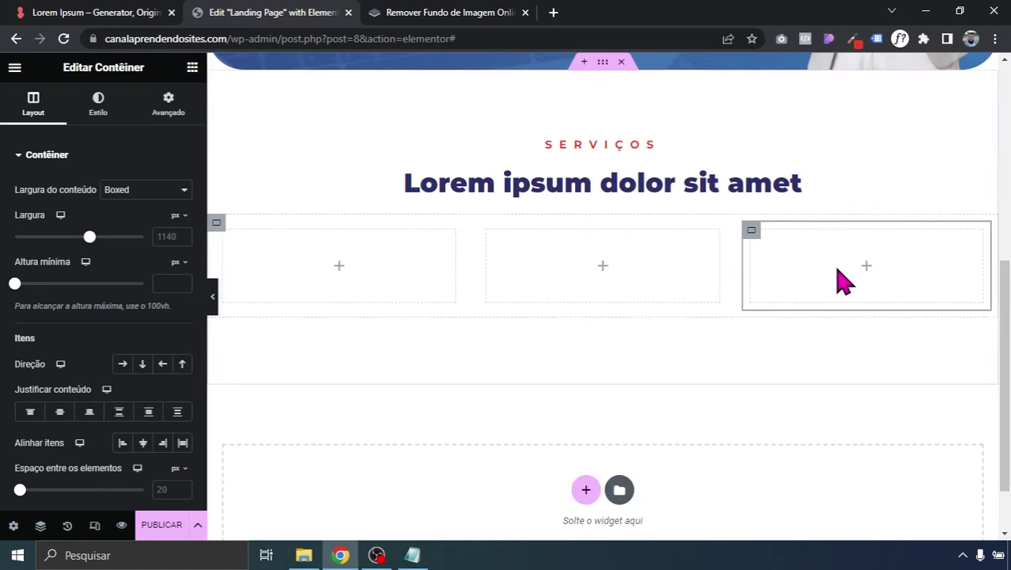
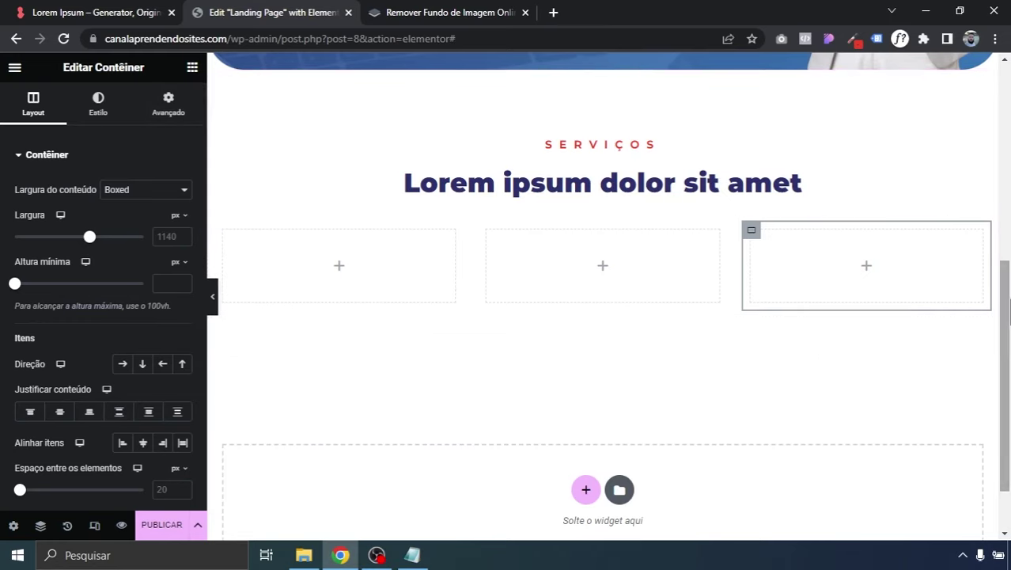
- Add an icon widget to the first of the three columns and choose the Power icon from the library
drag(1006, 317, 987, 293)
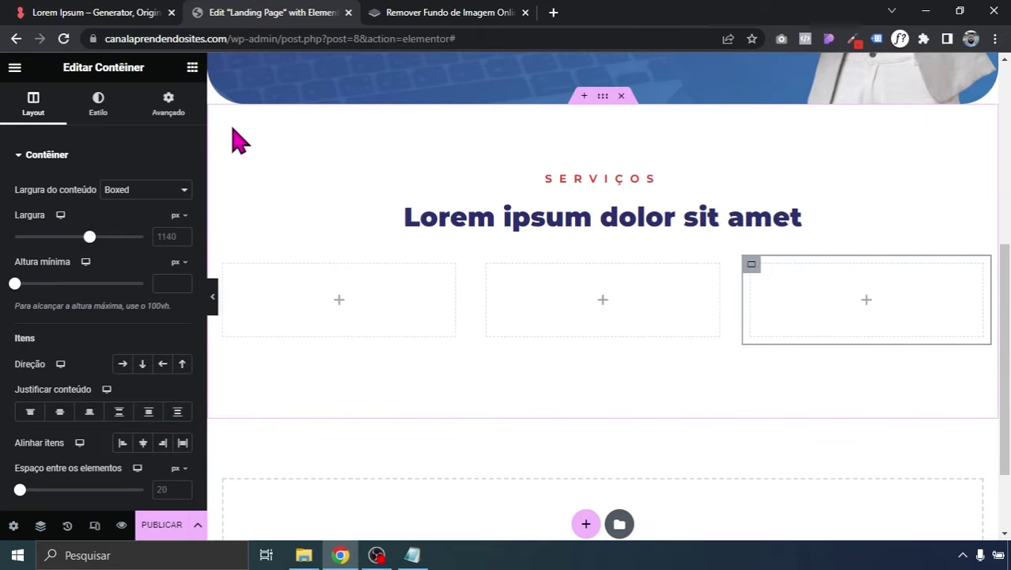
click(192, 68)
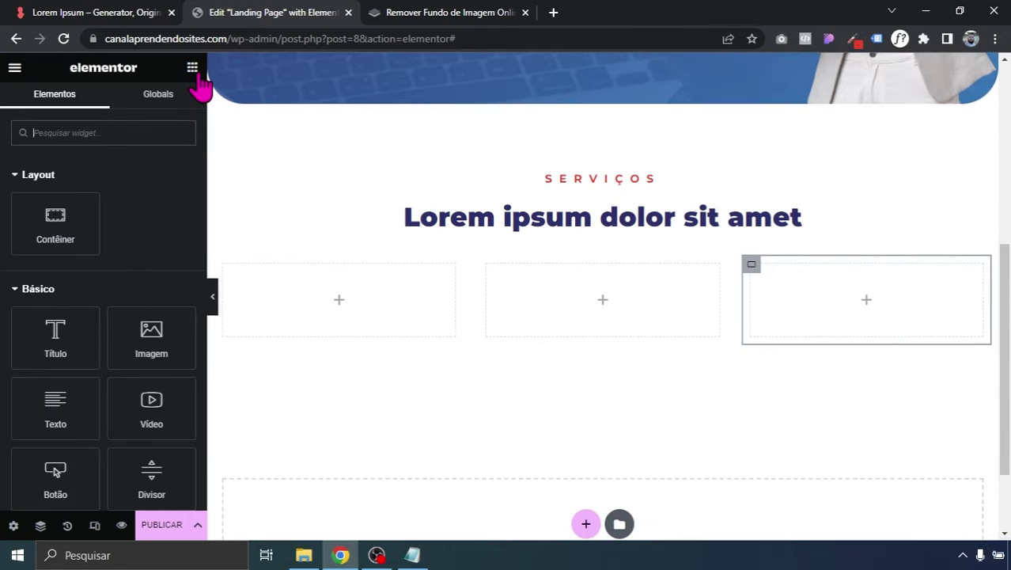
text(ico)
drag(71, 166, 339, 297)
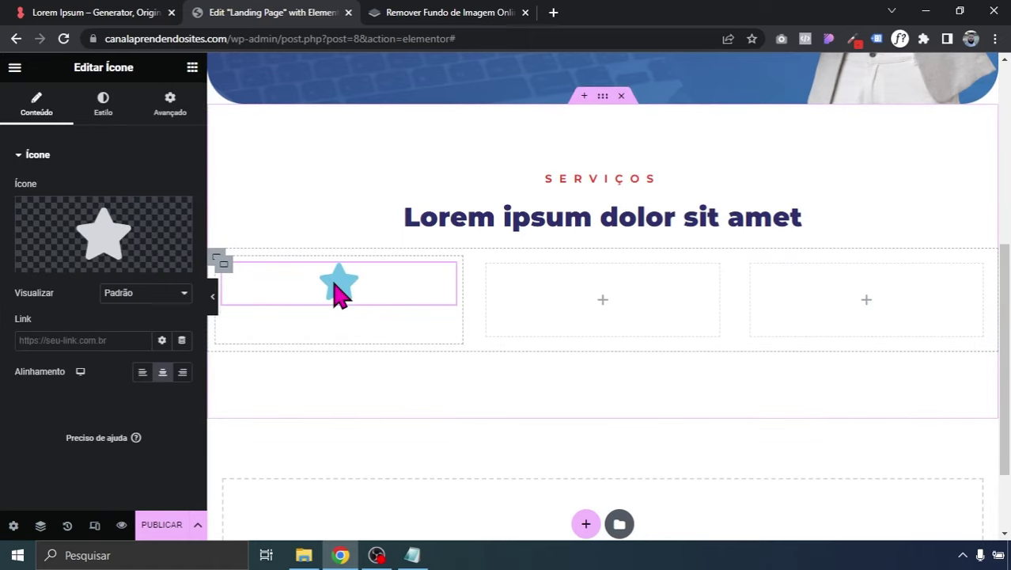
click(98, 242)
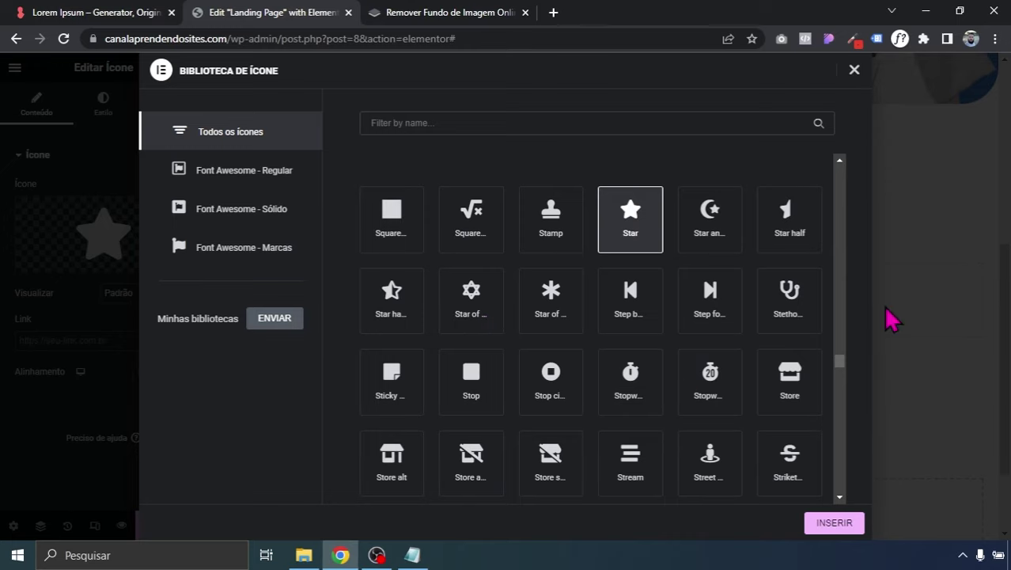
drag(842, 359, 839, 341)
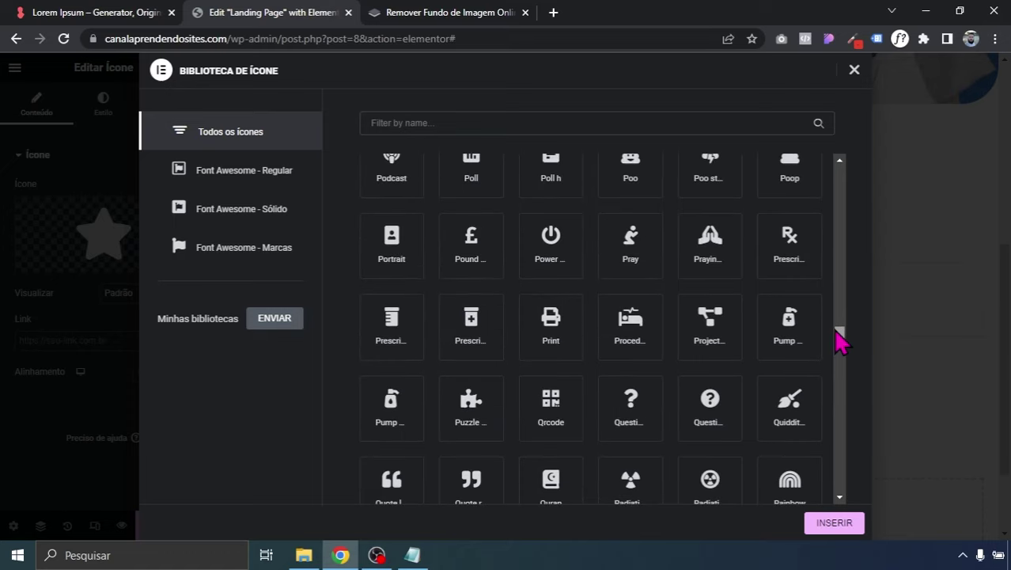
click(546, 260)
click(840, 527)
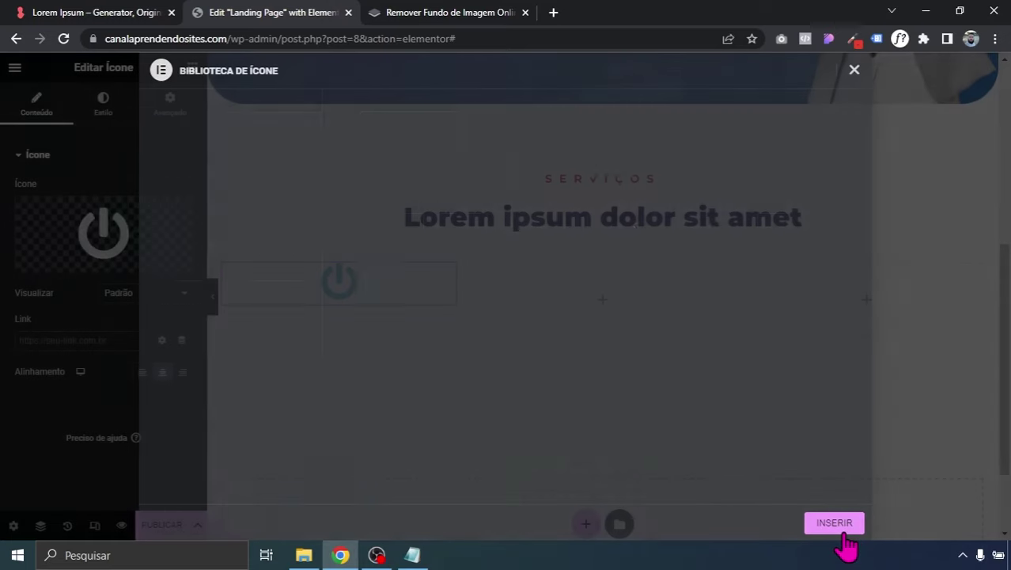
- Set the power icon's view to Emoldurado with a Quadrado shape
click(163, 292)
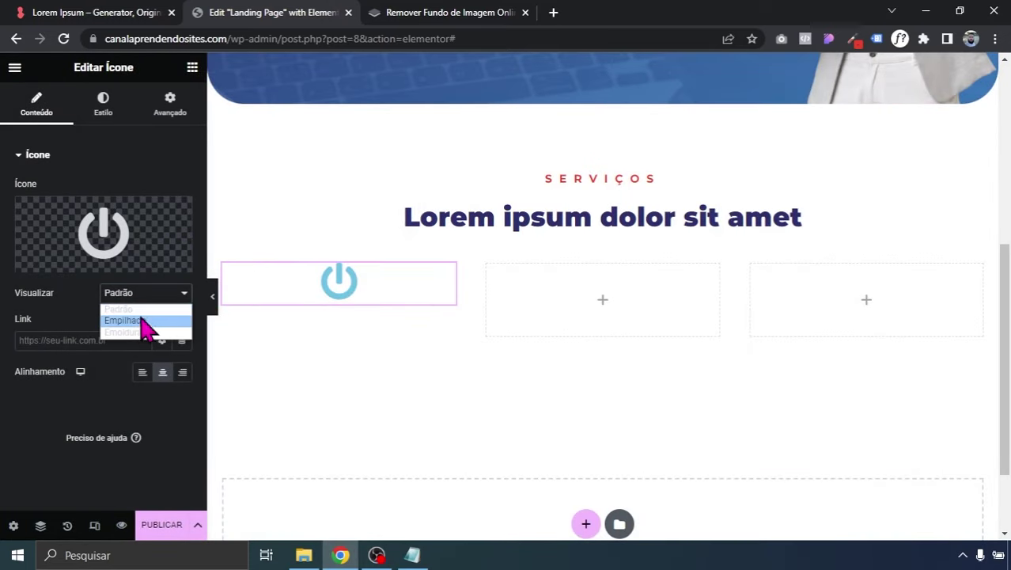
click(144, 323)
click(130, 297)
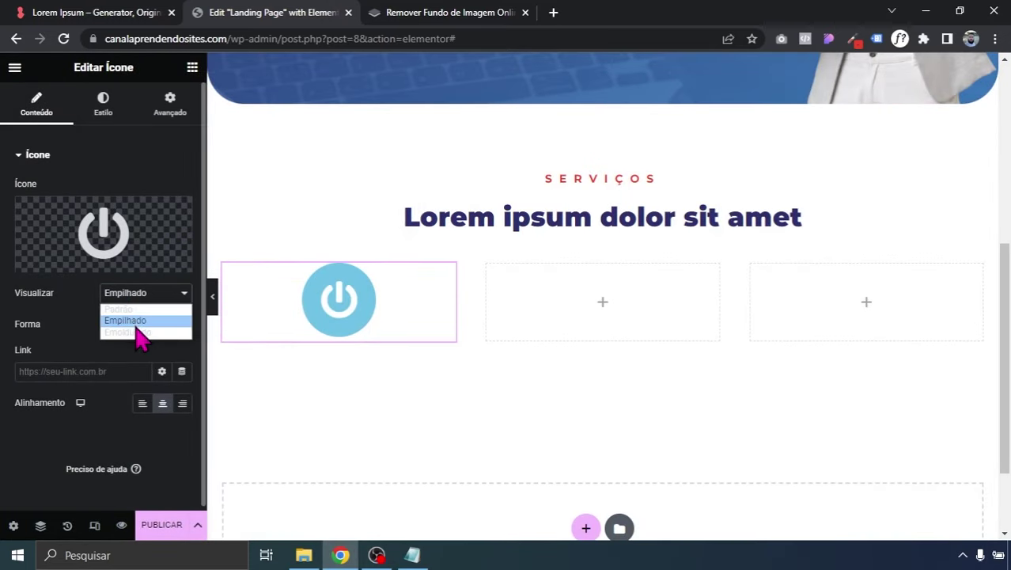
click(140, 331)
click(127, 327)
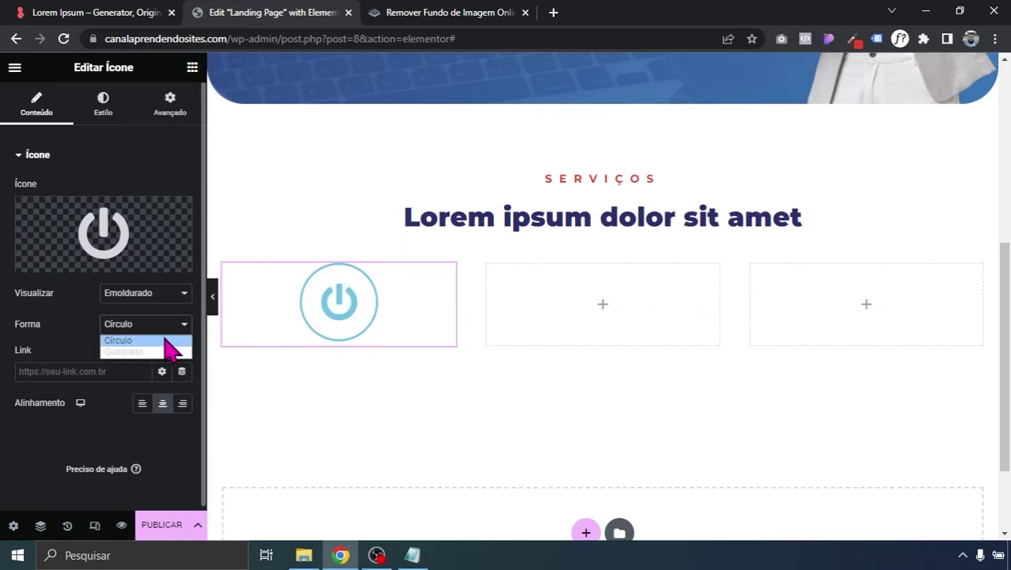
click(149, 352)
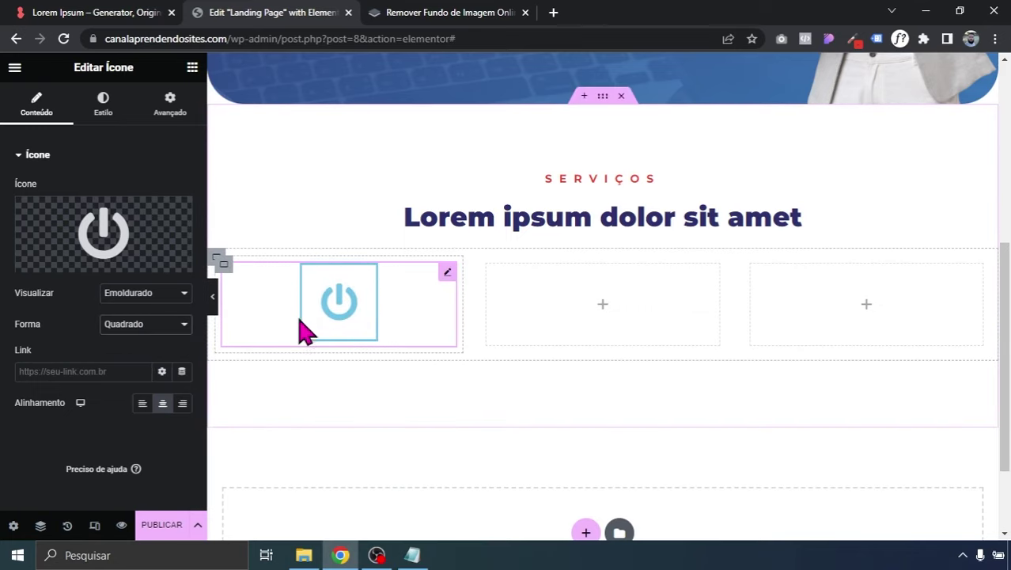
- Style the power icon with the global red primary colour, a size of 21 px and a corner rounding of 5 px
click(104, 119)
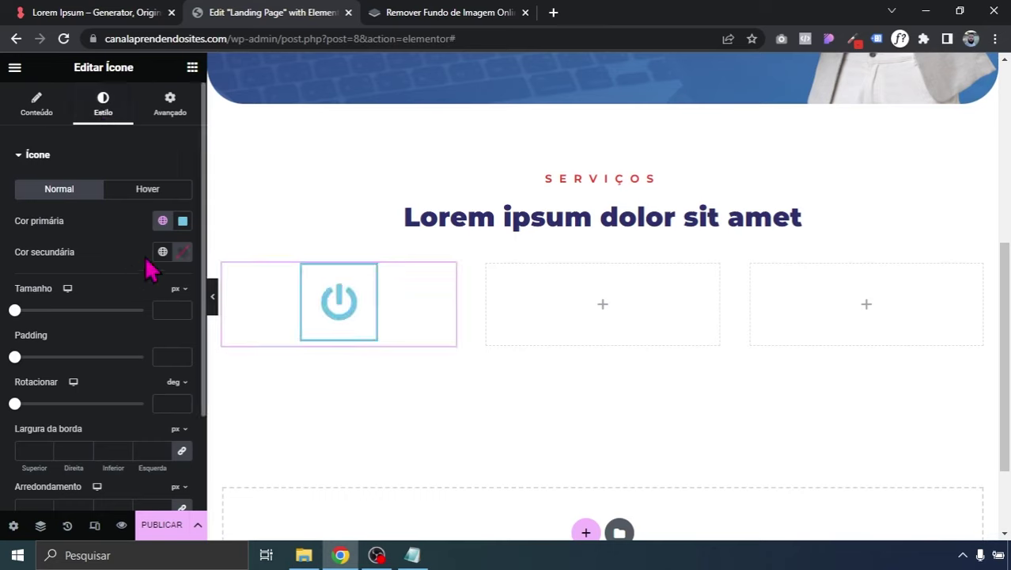
click(162, 220)
click(84, 445)
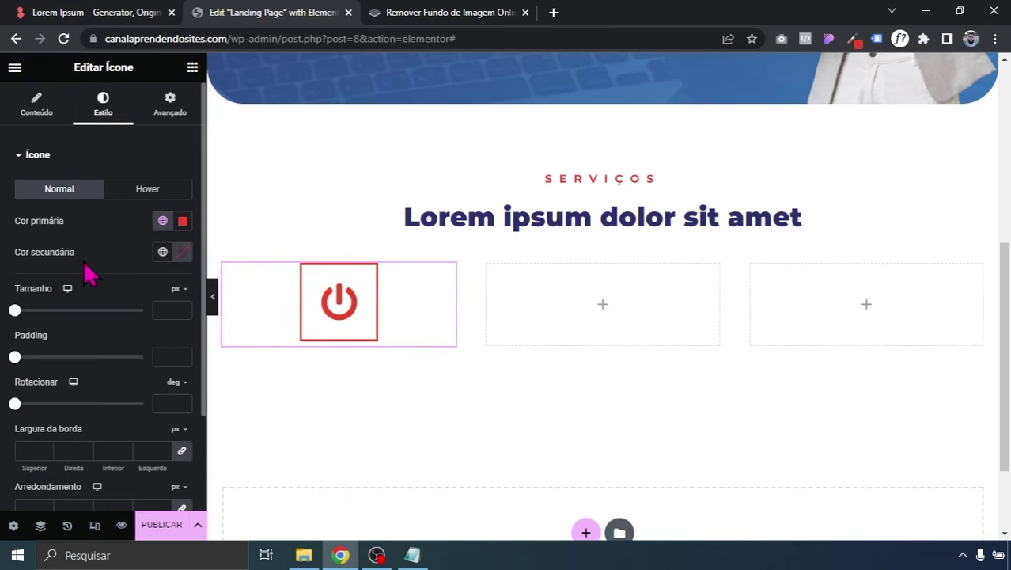
drag(21, 317, 30, 338)
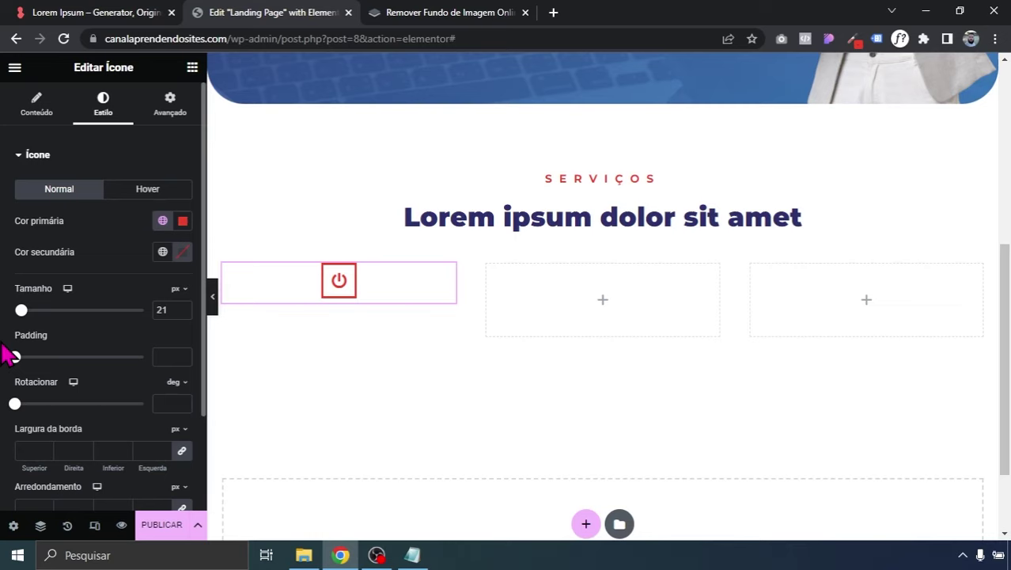
scroll(8, 356, down, 1)
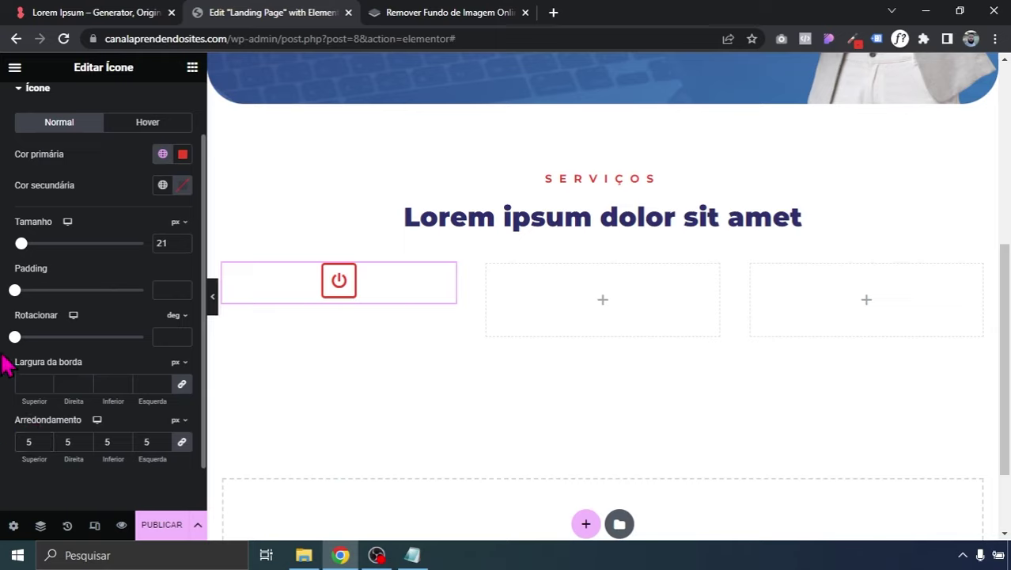
- Add a heading widget below the power icon, title it "Lorem ipsum dolor" with text from the Lorem Ipsum generator, and centre it
click(192, 69)
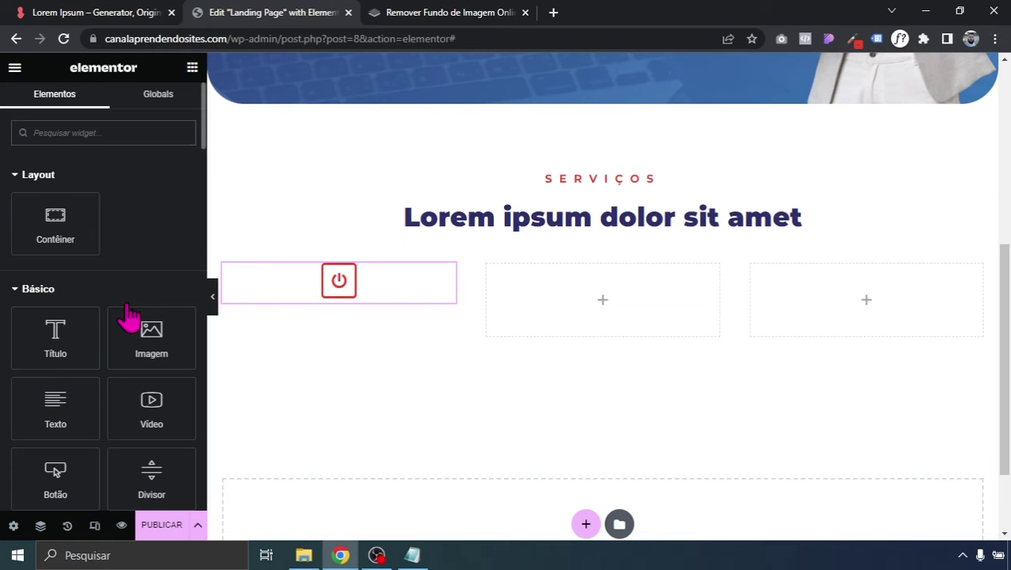
drag(61, 318, 316, 288)
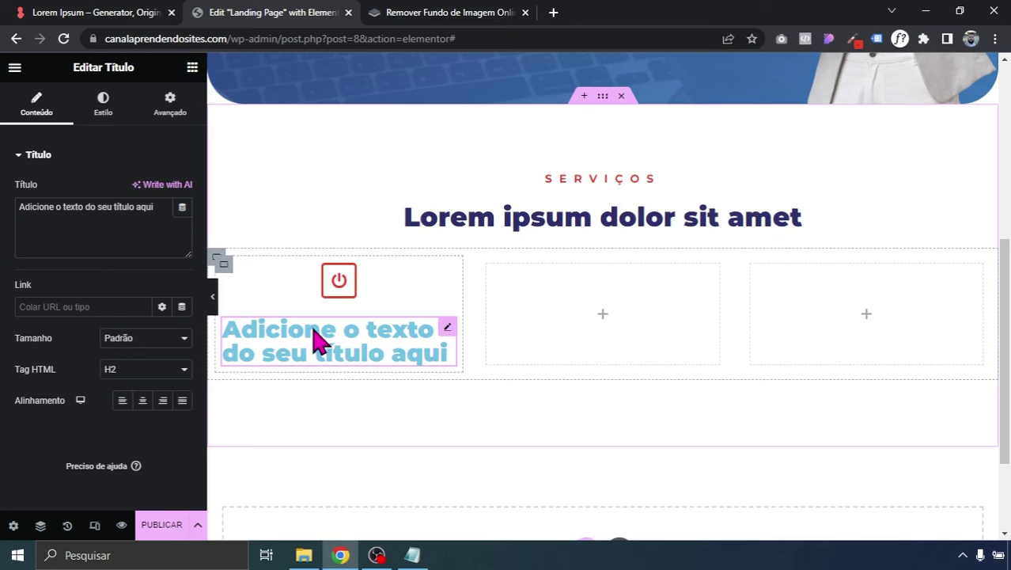
click(153, 13)
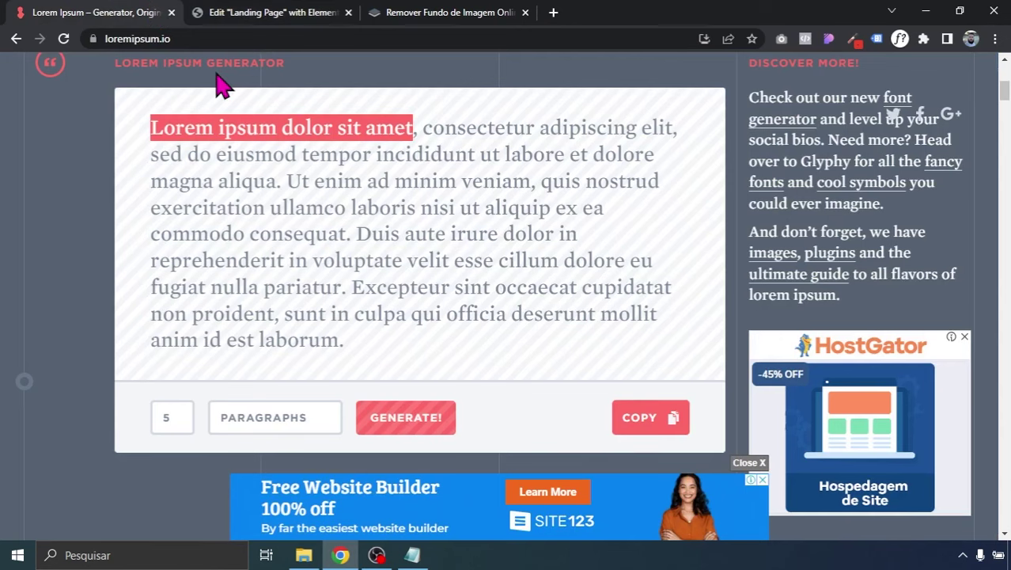
right_click(197, 133)
click(207, 143)
click(262, 13)
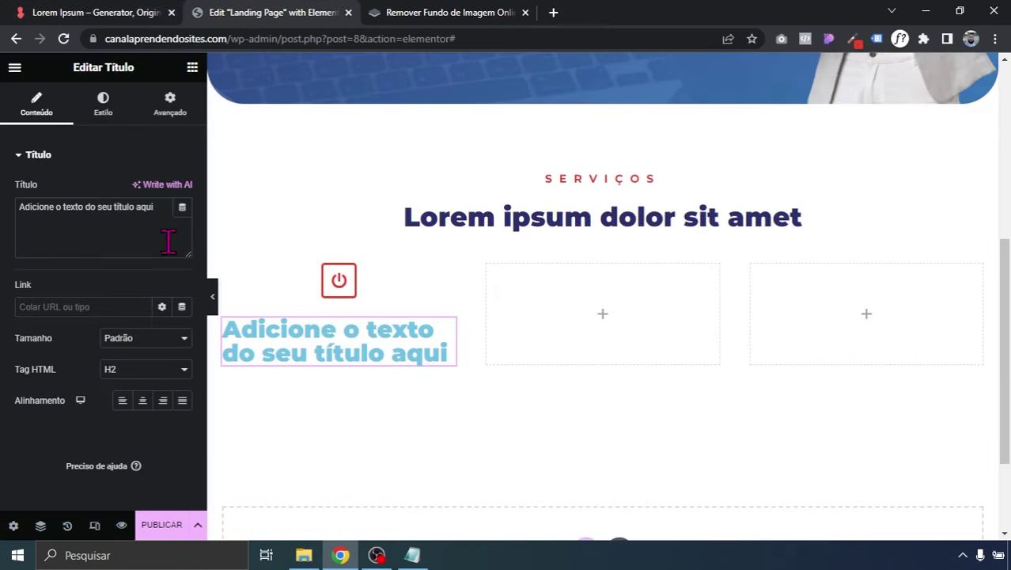
drag(155, 209, 2, 228)
text(Lorem ipsum dolor sit amet)
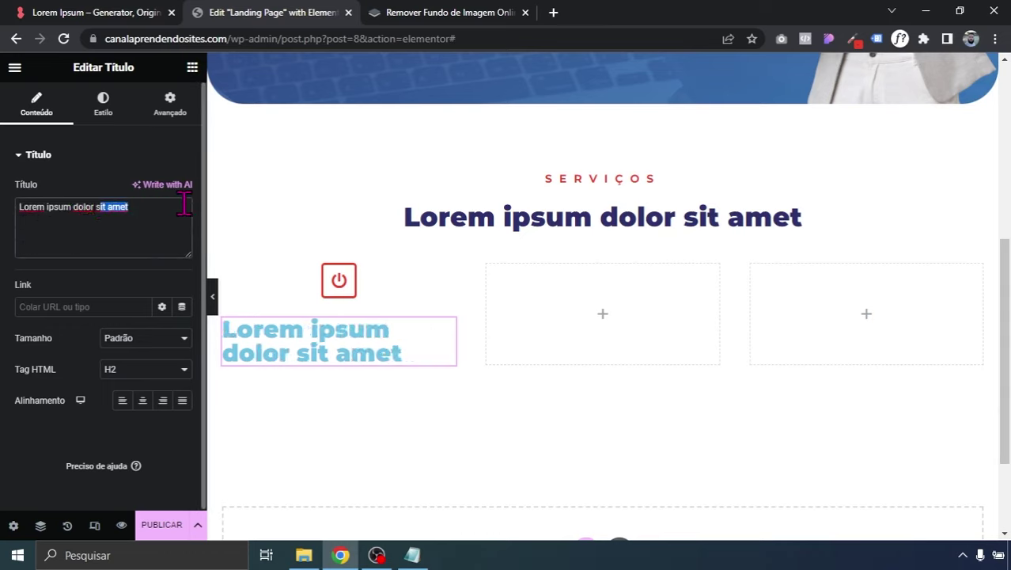
key(BackSpace)
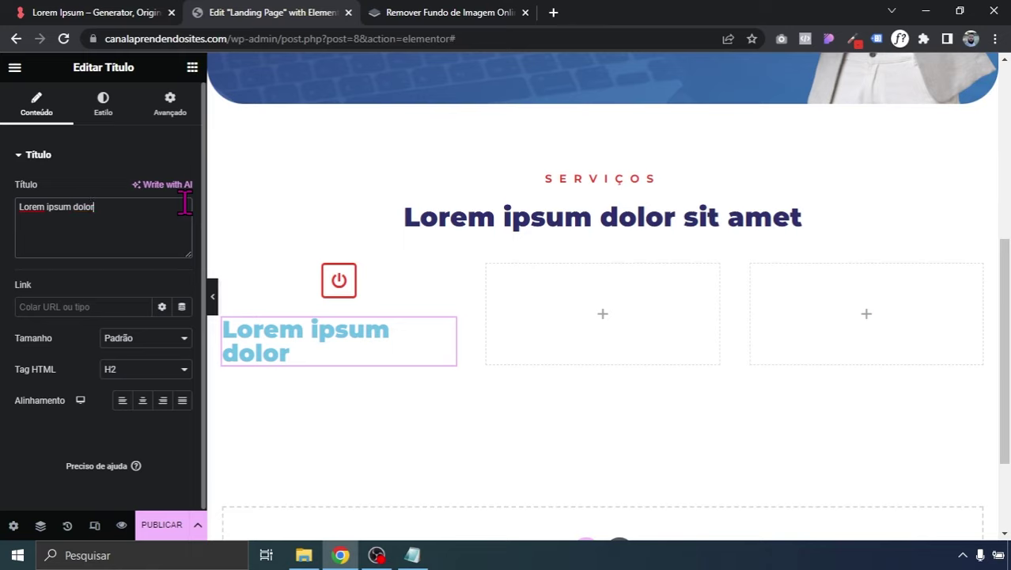
click(142, 401)
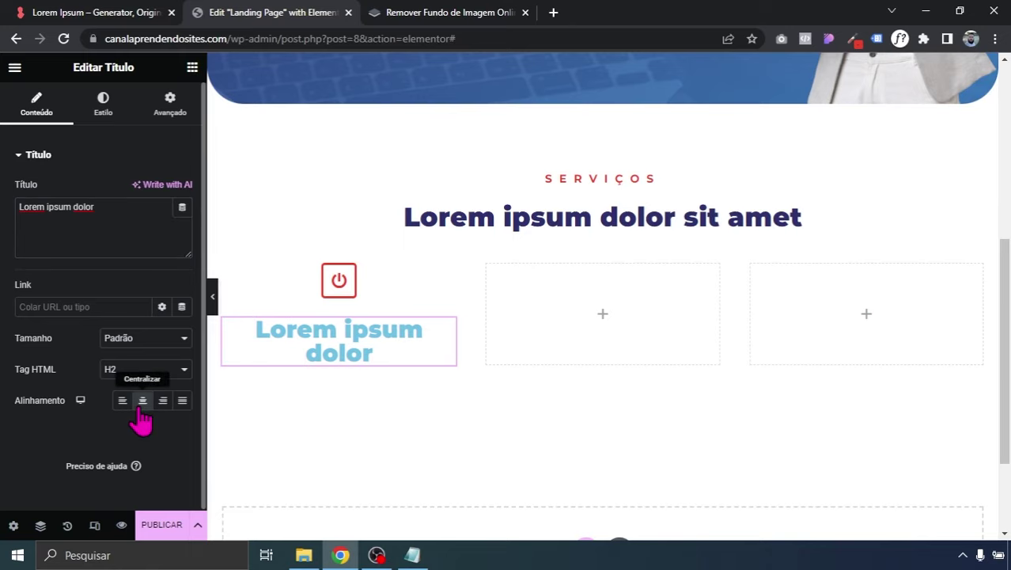
- Style the heading below the power icon with the global colour Novo item #1, a 16 px size and weight 700 (Negrito)
click(104, 111)
click(162, 191)
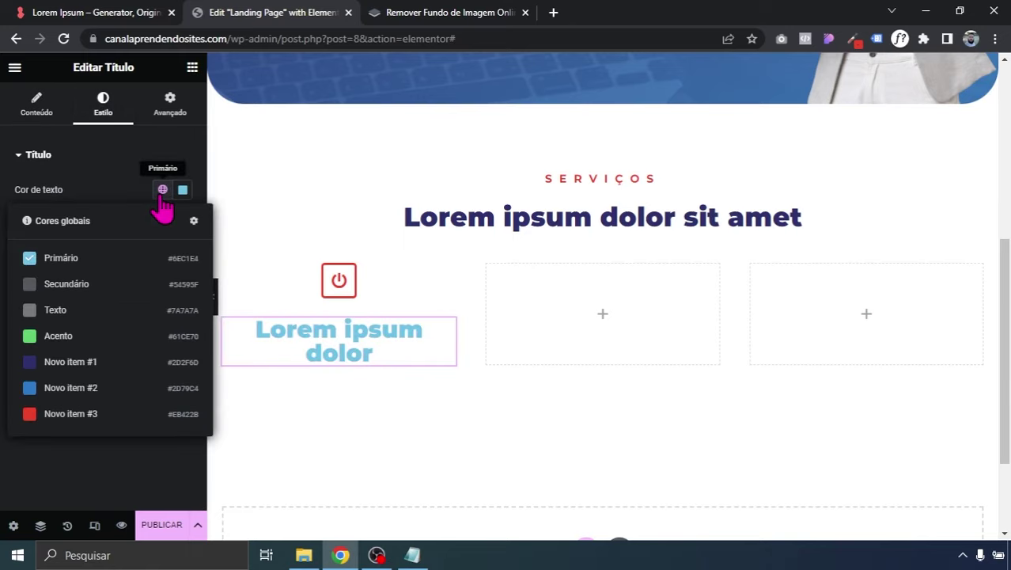
click(70, 364)
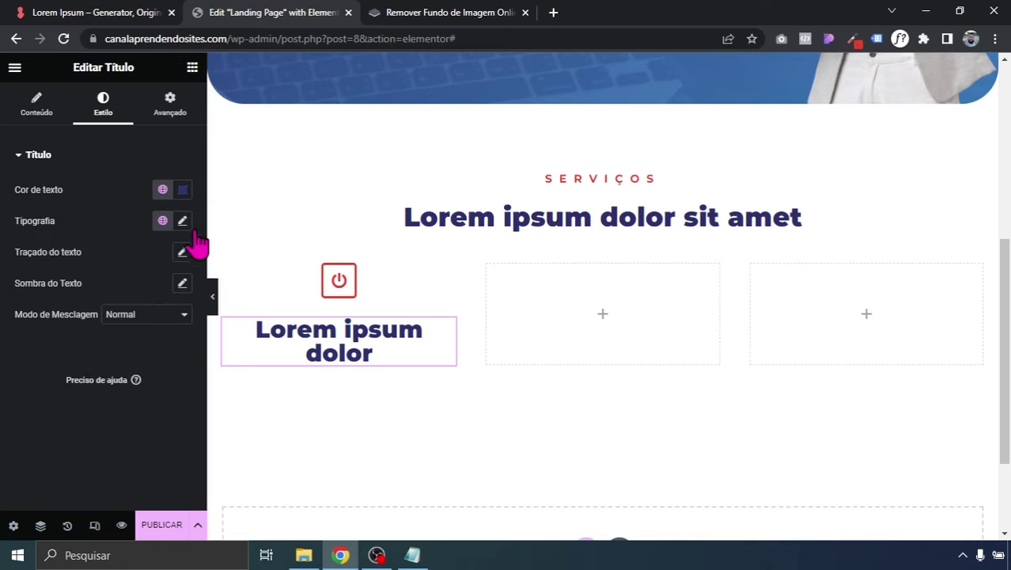
click(183, 223)
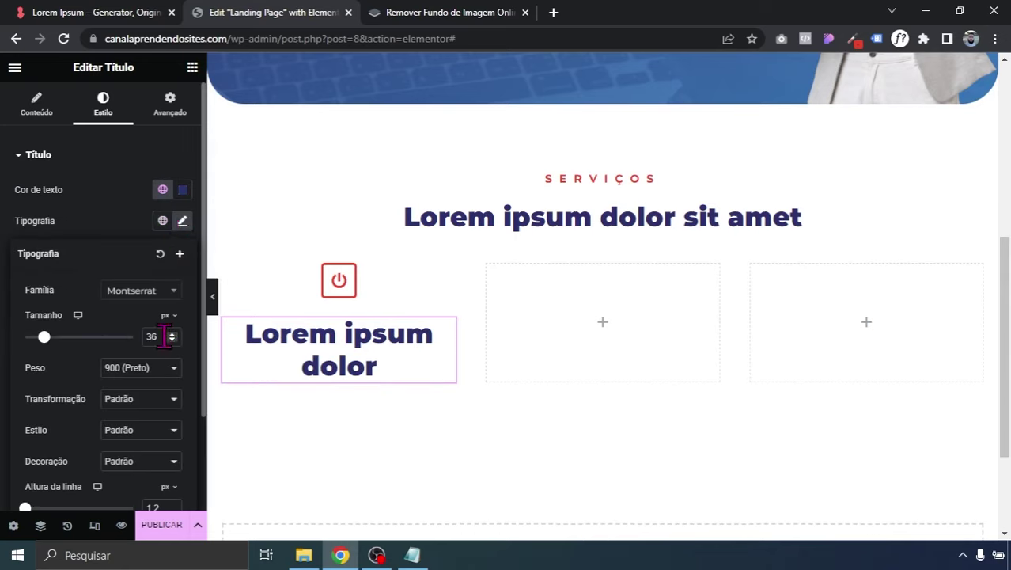
text(18)
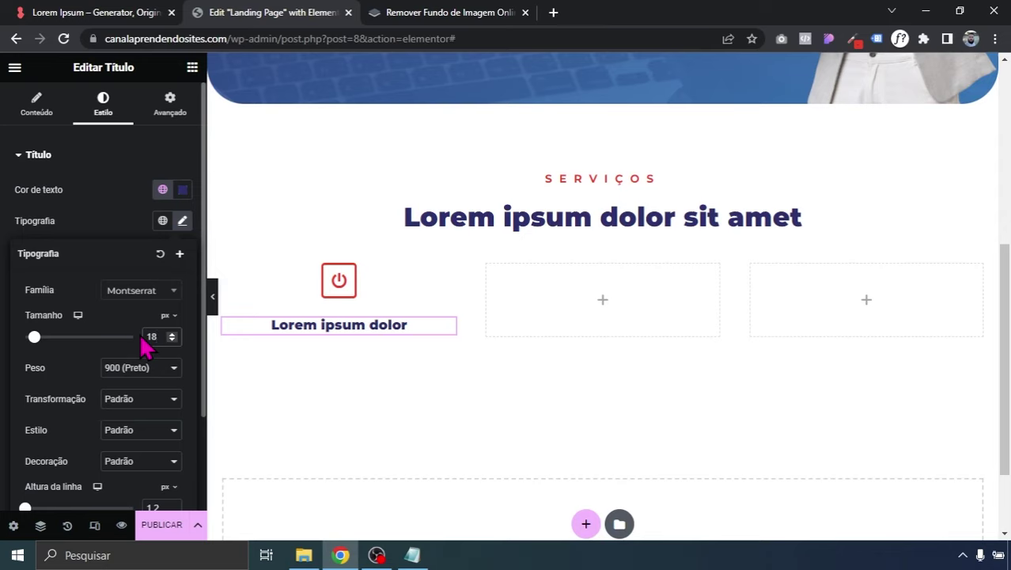
click(146, 368)
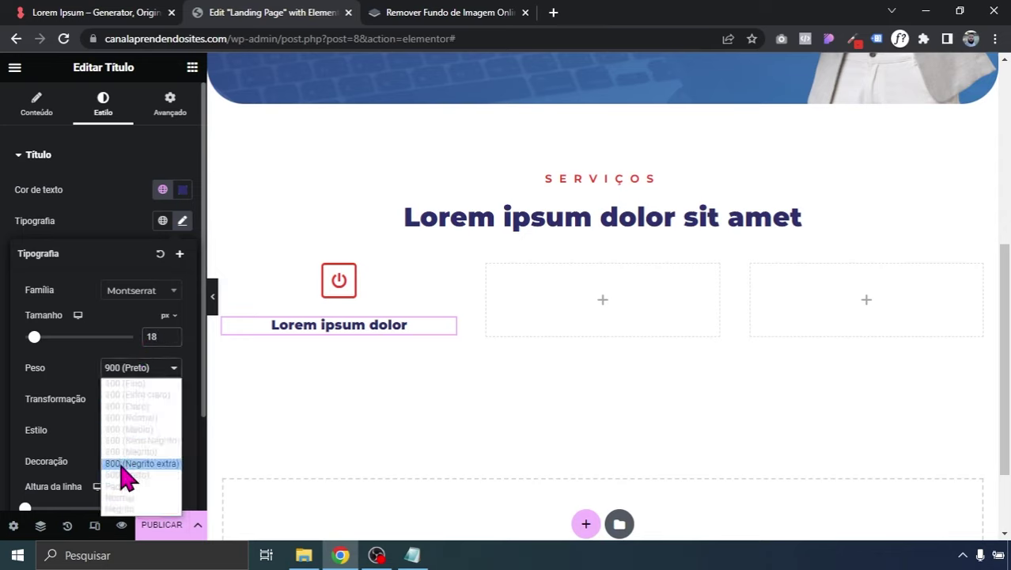
click(123, 469)
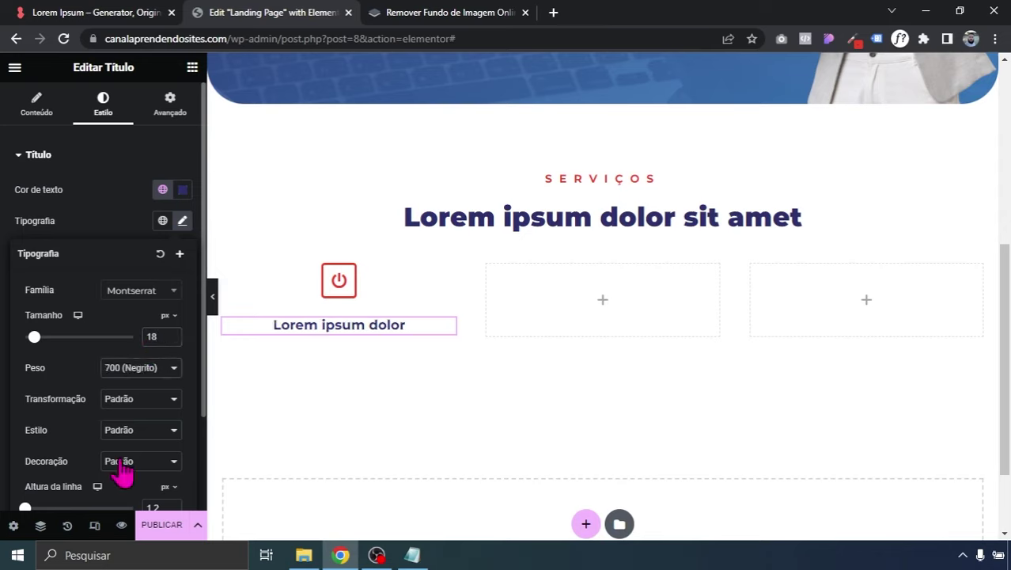
click(173, 340)
key(Up)
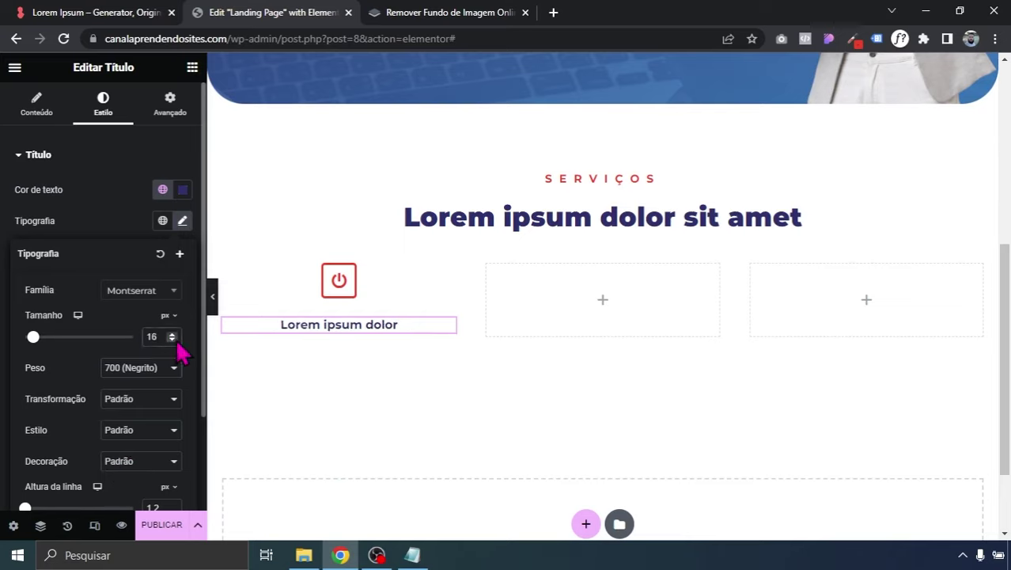
click(5, 300)
- Add a text widget below the first column's heading, centre it and apply the global Secundário font
click(193, 67)
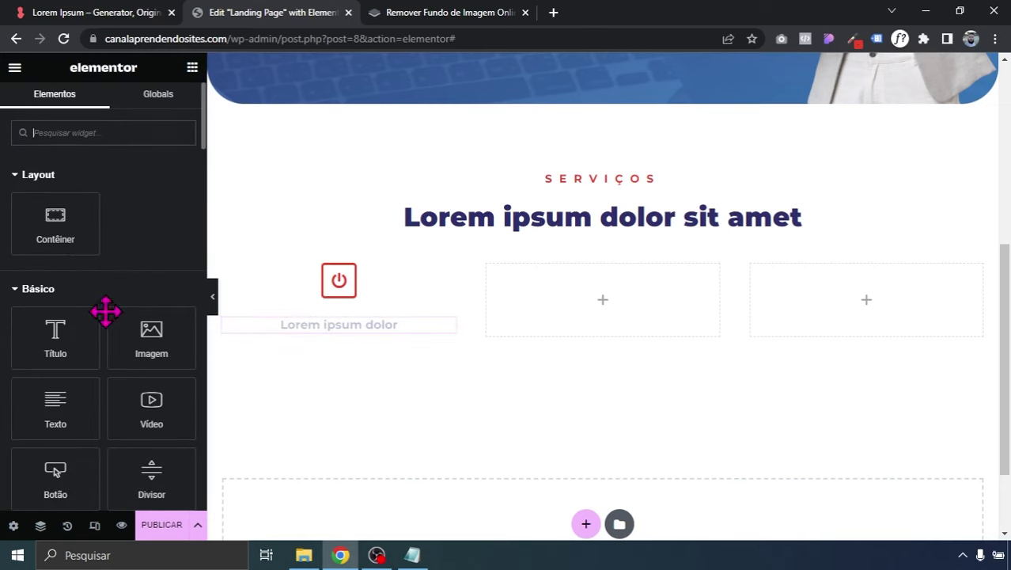
drag(54, 403, 345, 325)
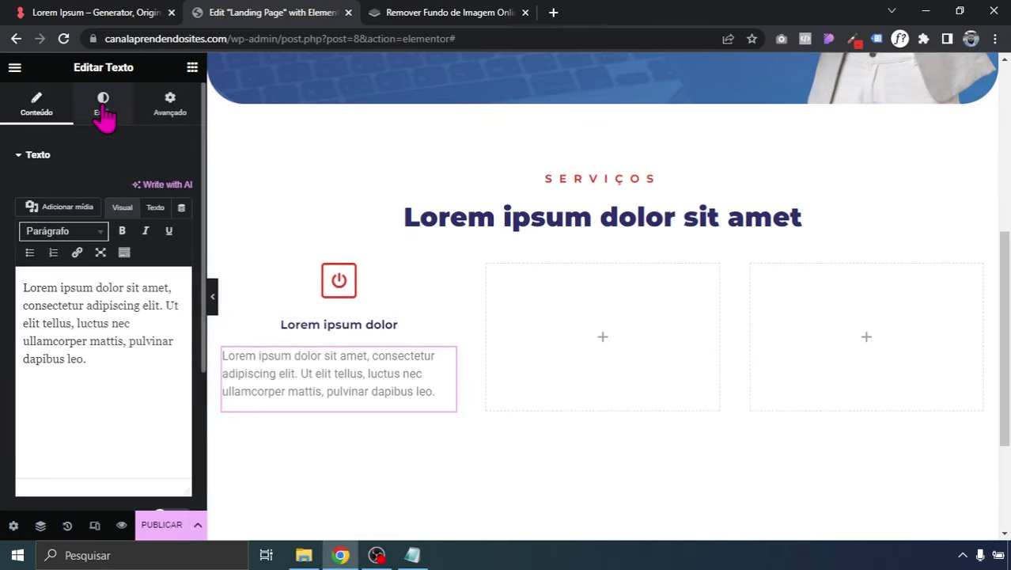
click(104, 111)
click(142, 190)
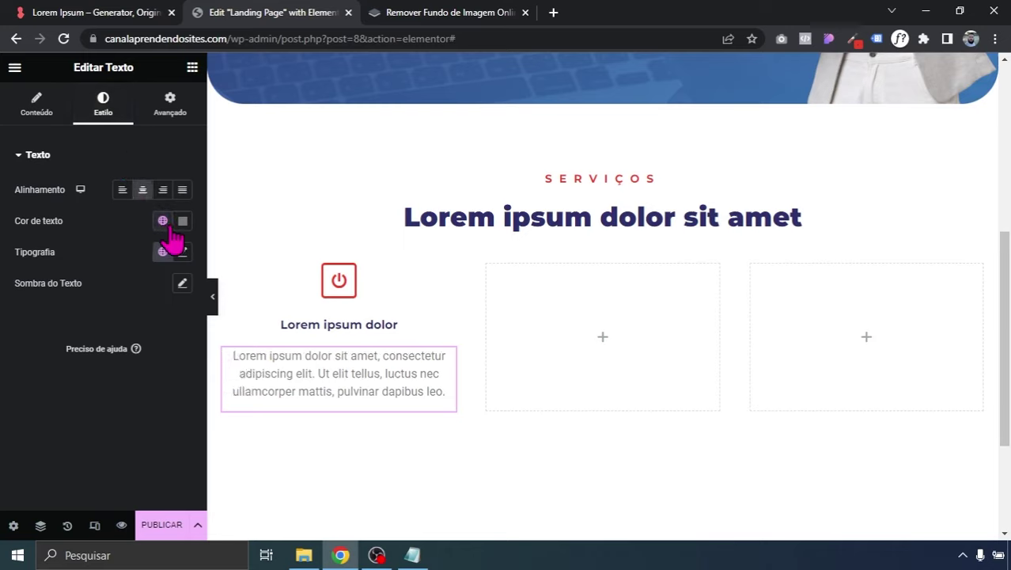
click(163, 252)
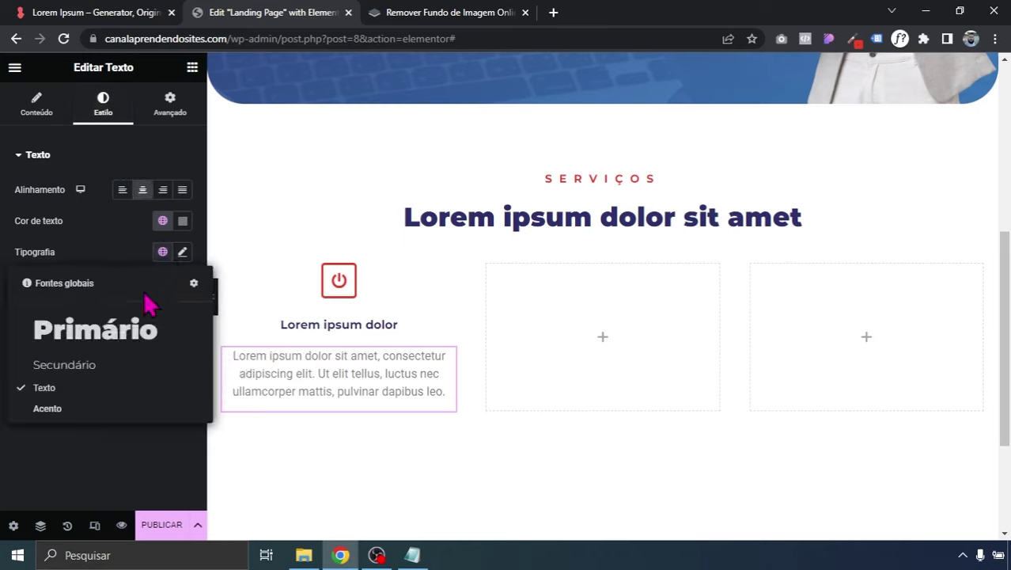
click(94, 363)
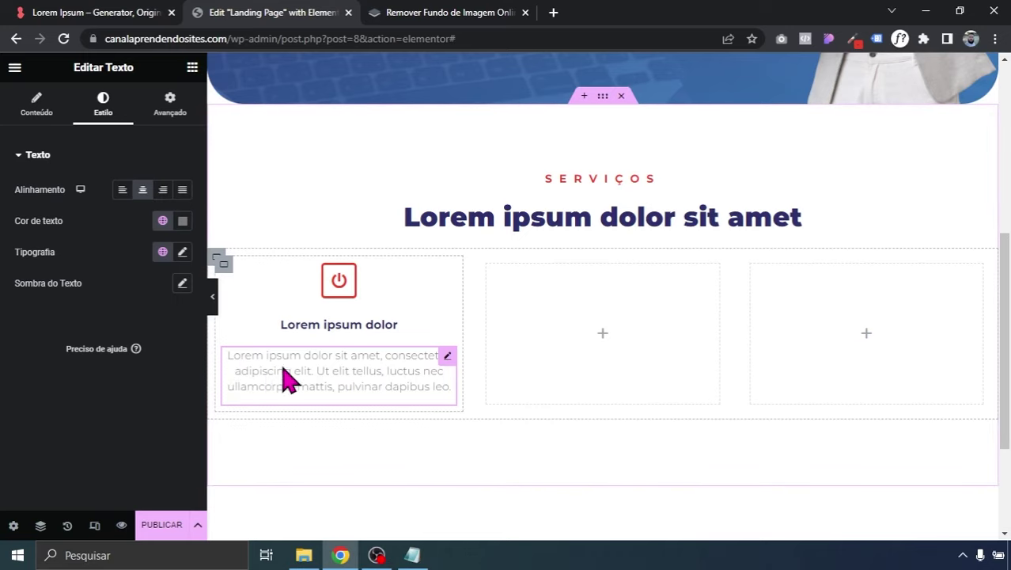
- Set the first column's paragraph text colour to #030303 and preview the section without the editing panel
click(182, 221)
drag(146, 324, 67, 403)
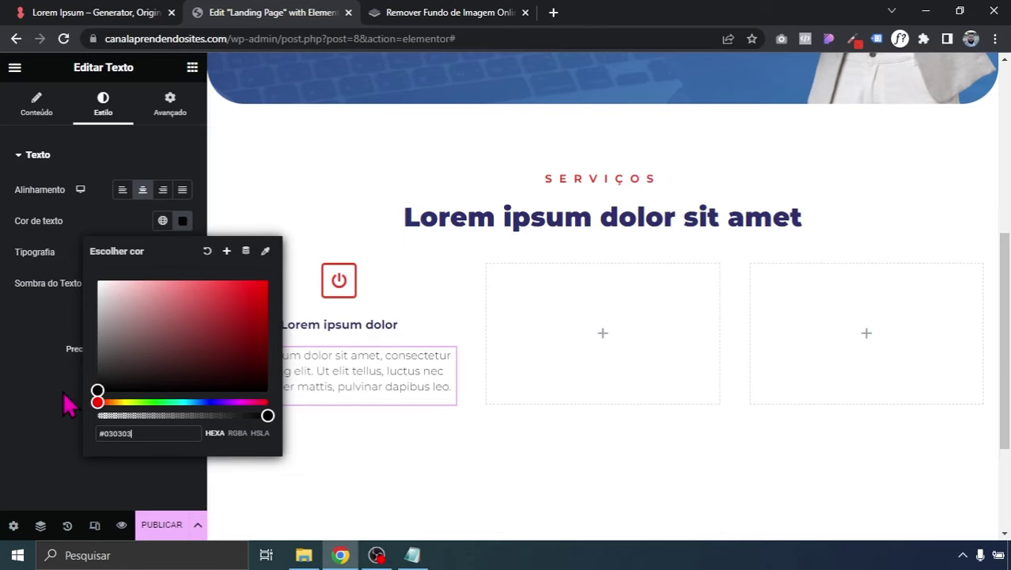
click(68, 405)
click(212, 291)
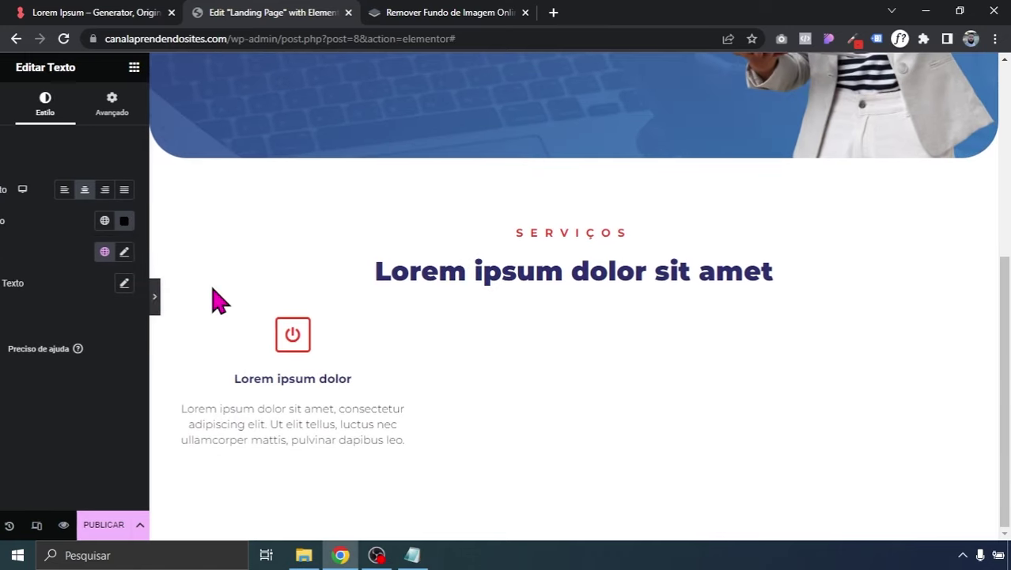
click(6, 295)
- Give the first column's container a block shadow (Sombra do bloco) with the default settings and preview the result
click(224, 265)
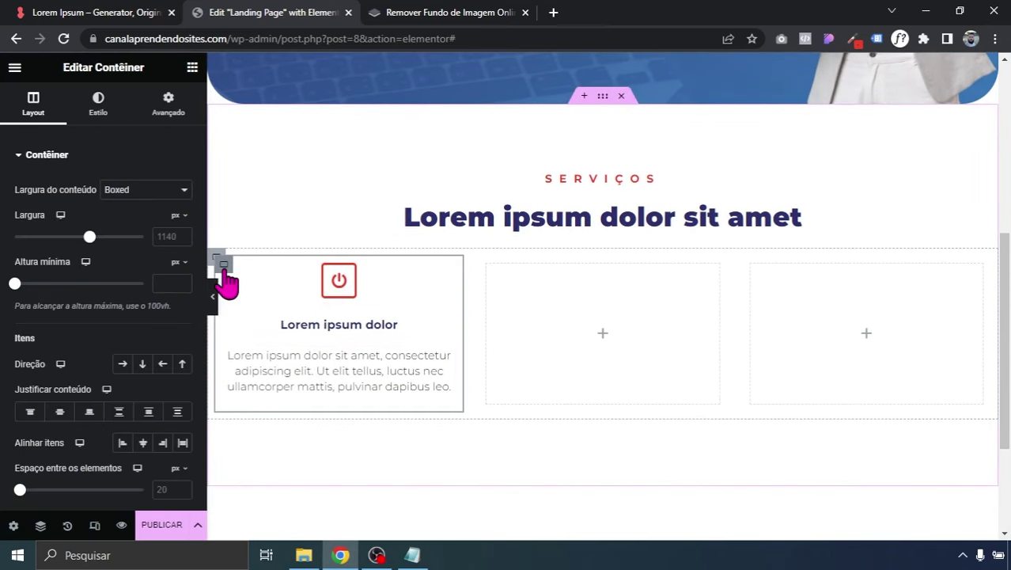
click(98, 104)
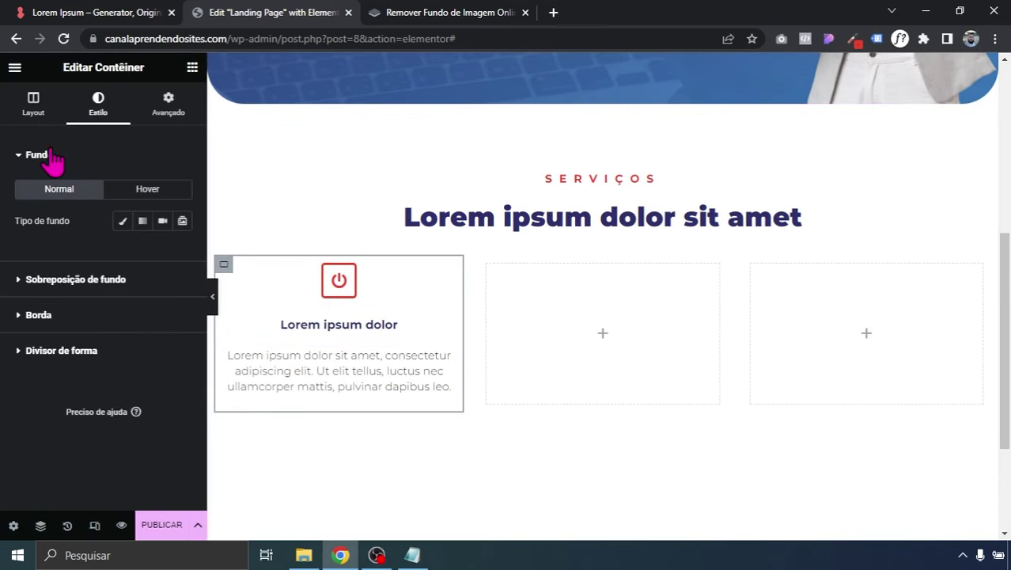
click(49, 157)
click(46, 230)
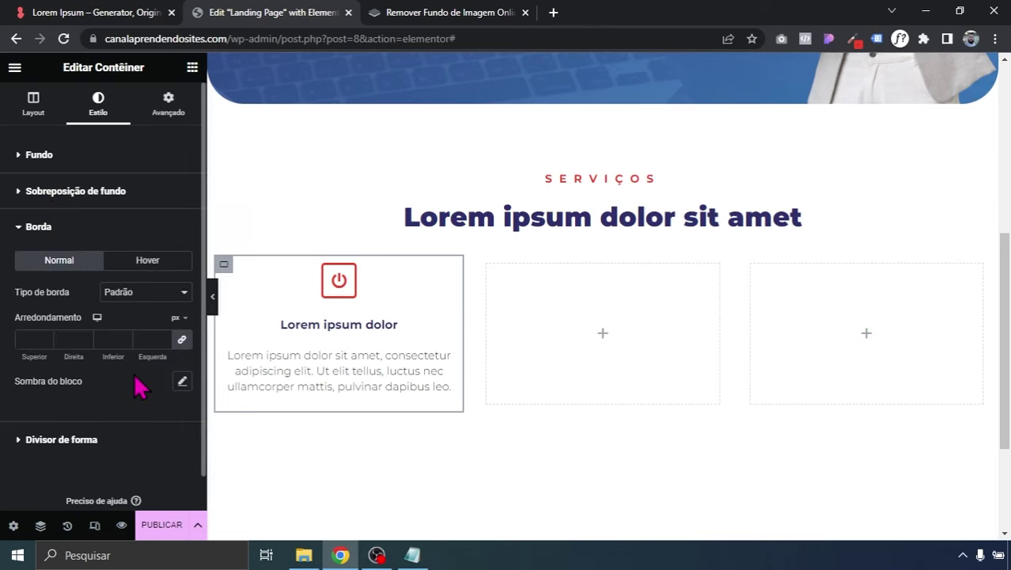
click(183, 387)
click(7, 331)
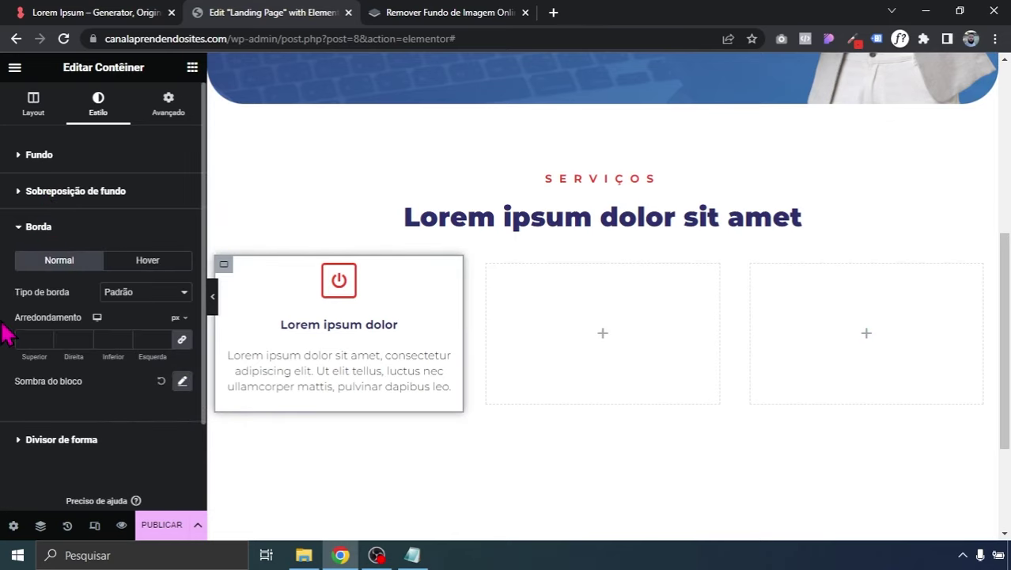
click(214, 297)
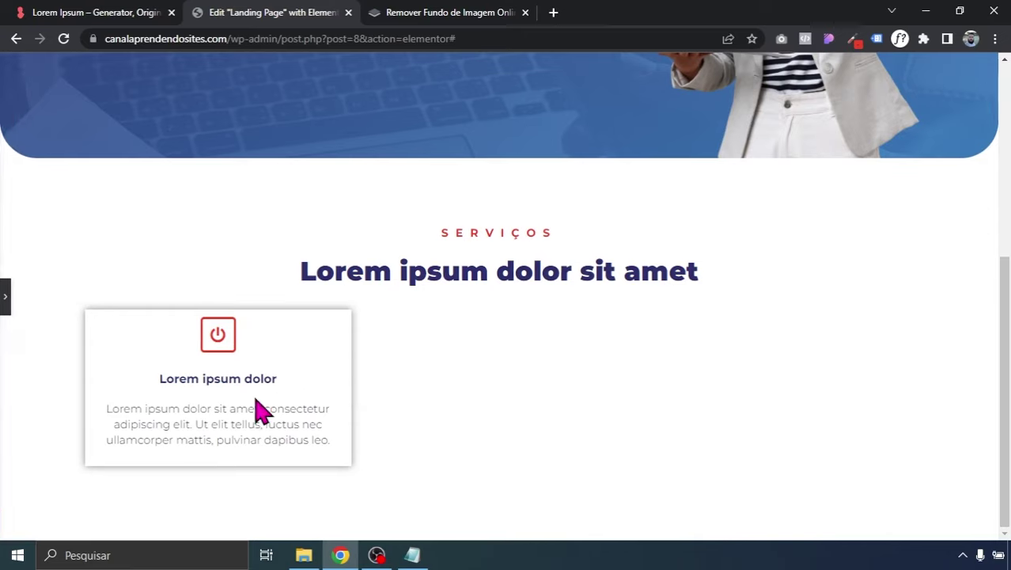
click(6, 297)
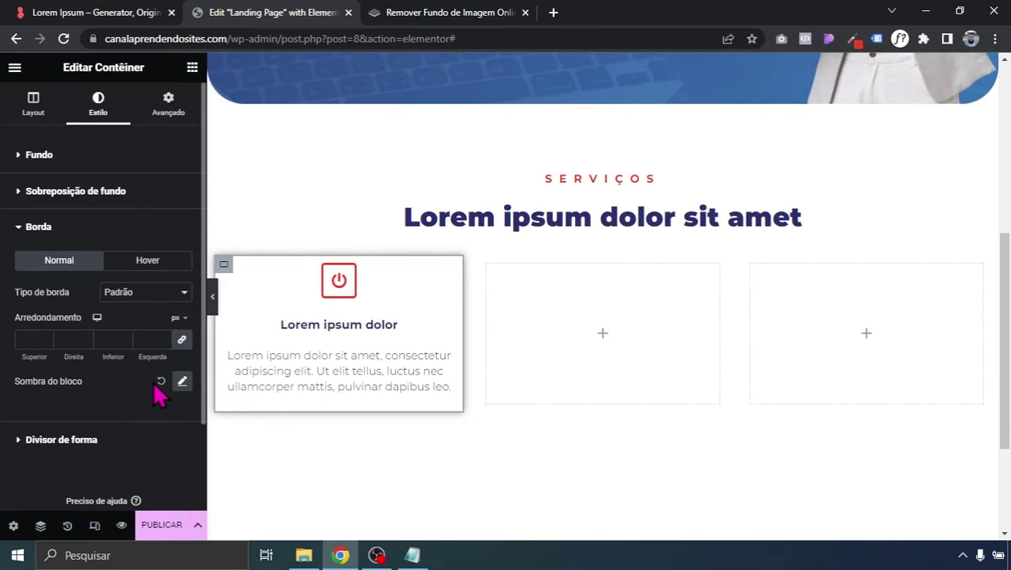
- Round all corners of the first column's container by 10 px and preview the card
click(128, 293)
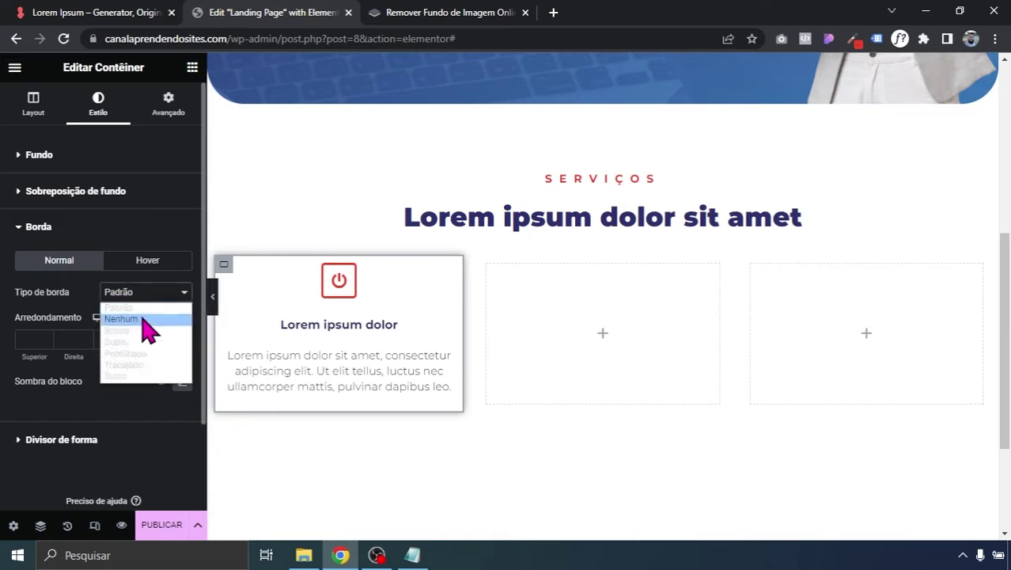
click(92, 230)
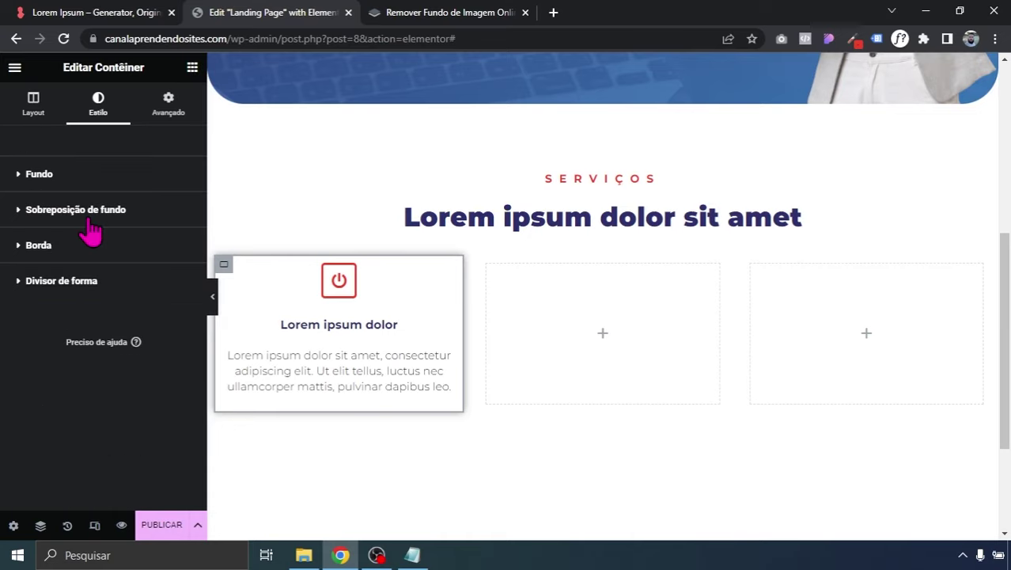
click(66, 244)
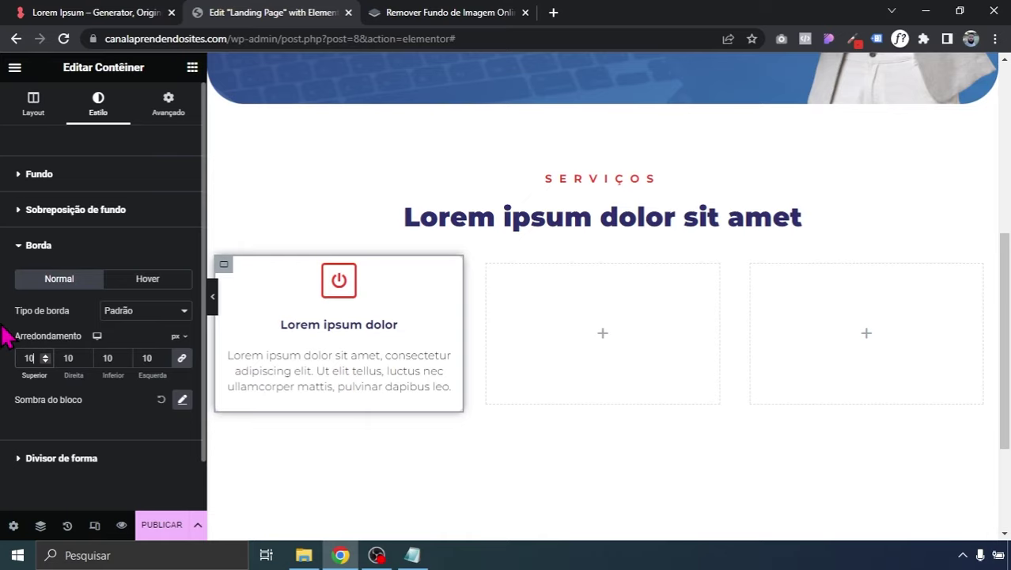
click(212, 294)
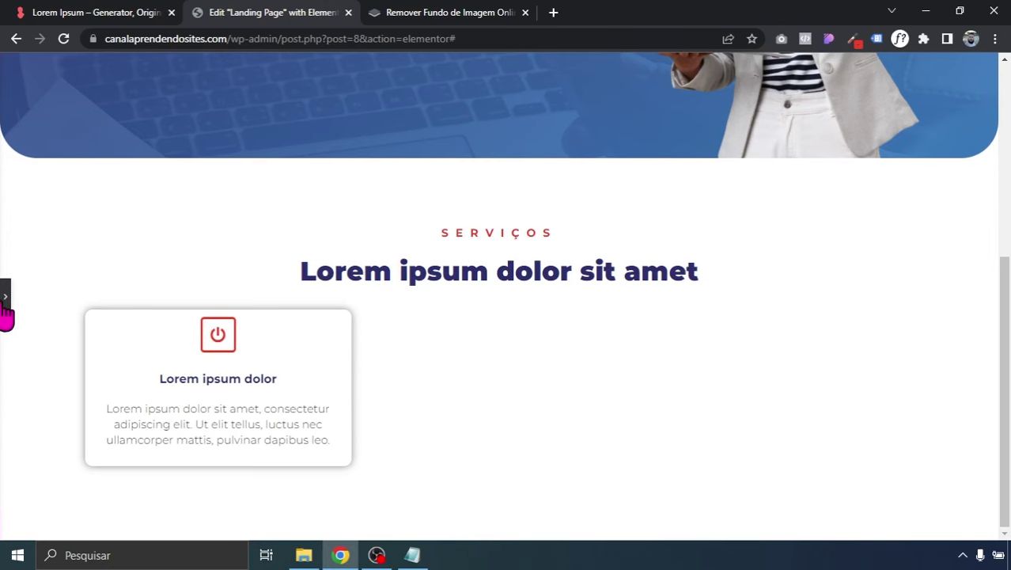
click(4, 305)
- Set the first card container's padding to 30 px on all sides
click(166, 123)
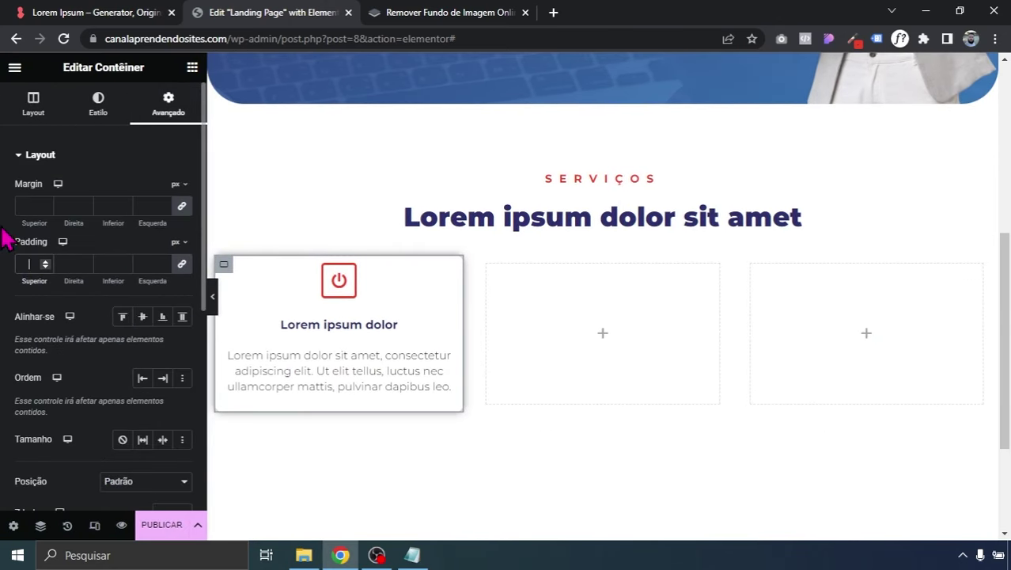
text(40)
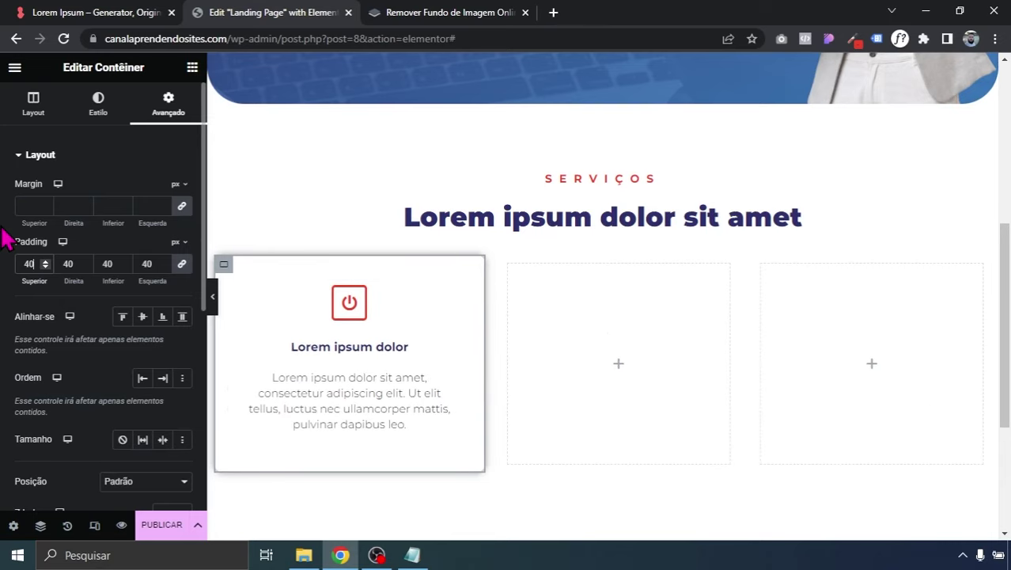
key(BackSpace)
key(BackSpace)
text(30)
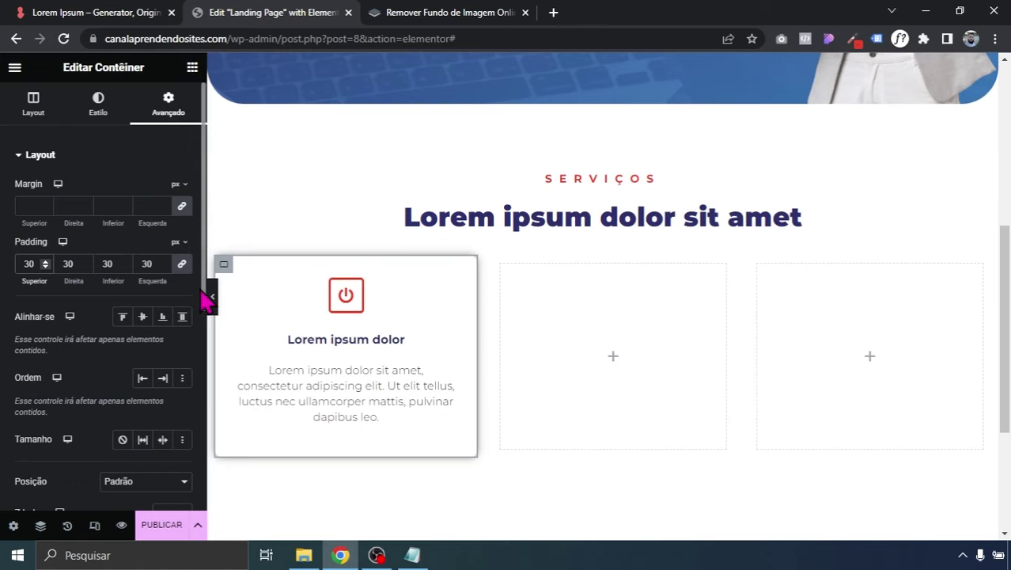
- Duplicate the finished first card and delete the empty column directly beside the copy
scroll(261, 273, down, 1)
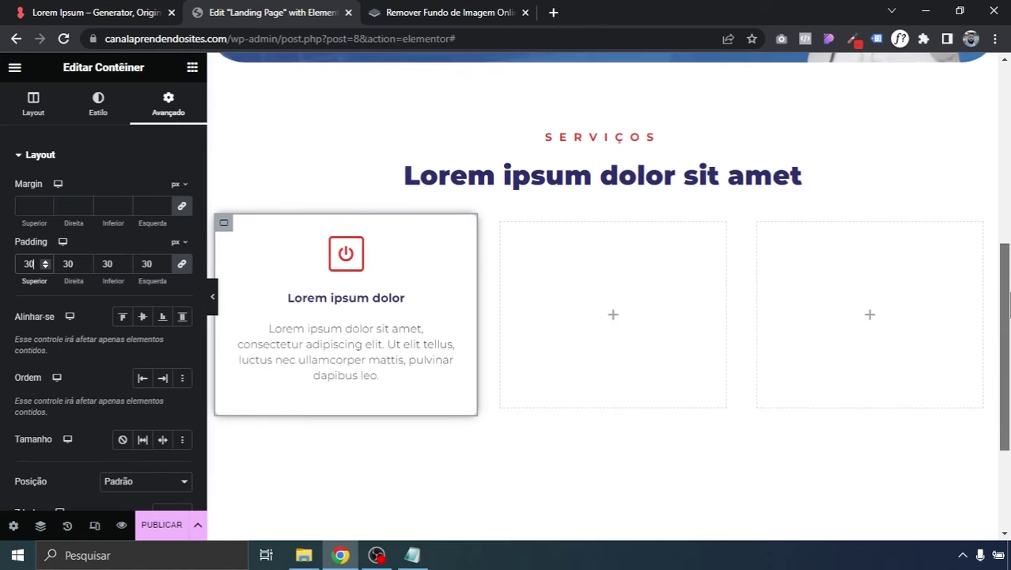
right_click(225, 230)
click(253, 248)
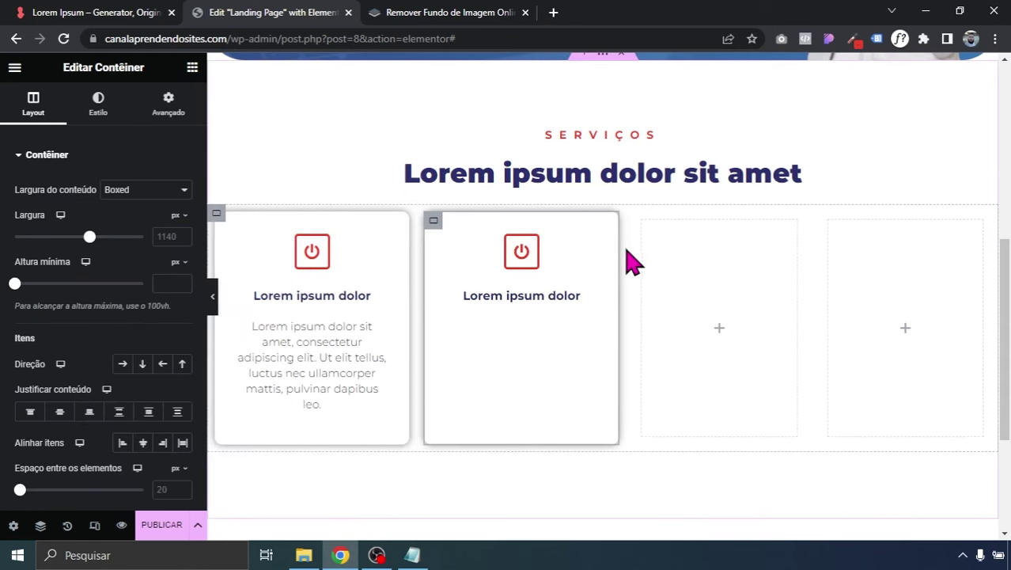
right_click(643, 226)
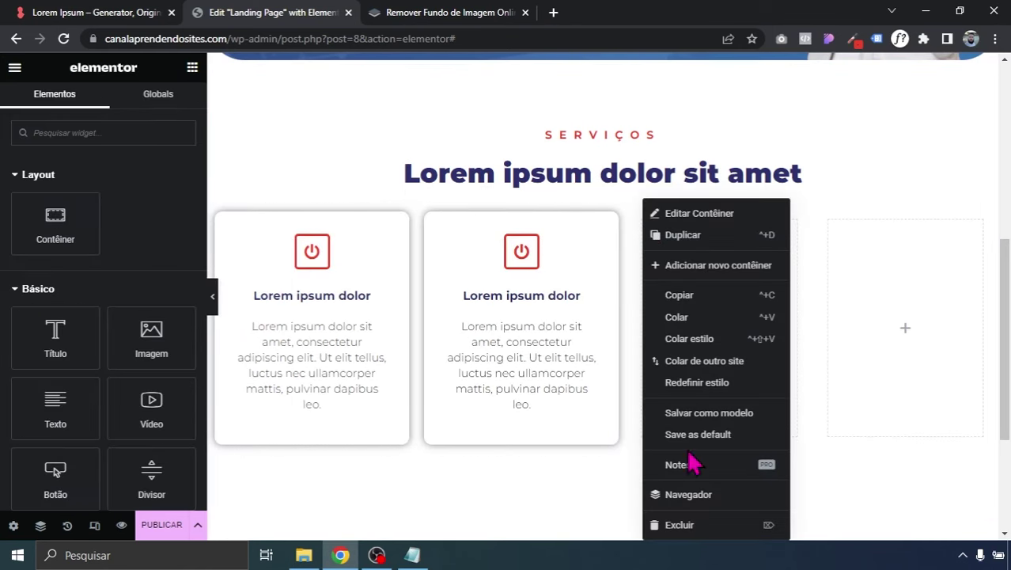
click(677, 524)
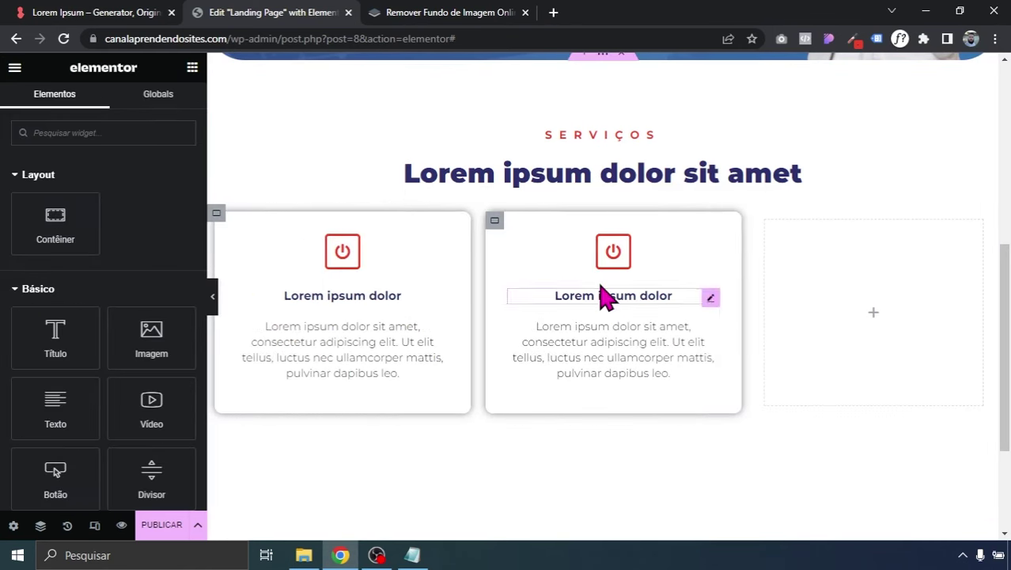
- Duplicate the second card and delete the last empty column so that three cards fill the row
right_click(495, 222)
click(519, 252)
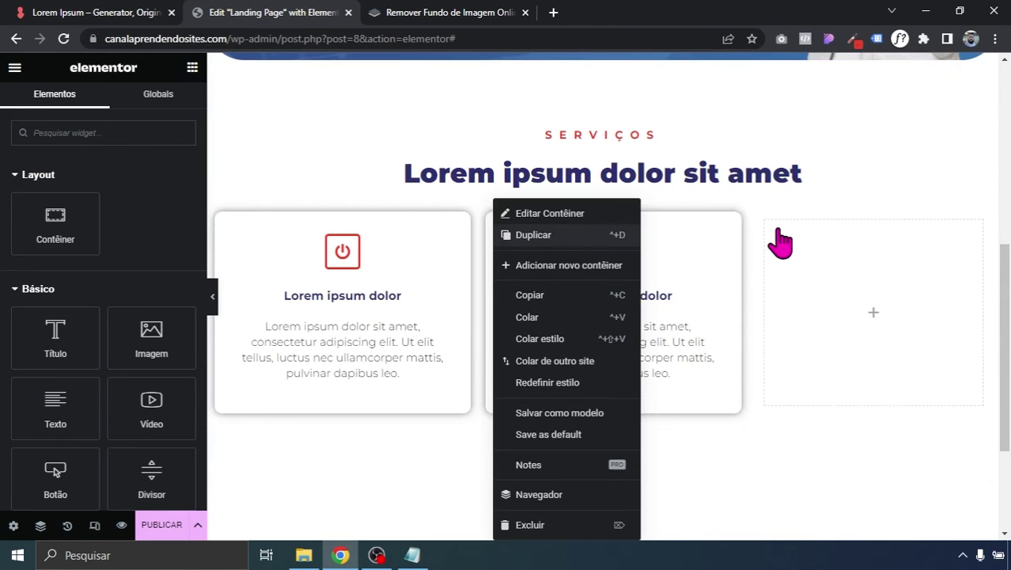
right_click(838, 235)
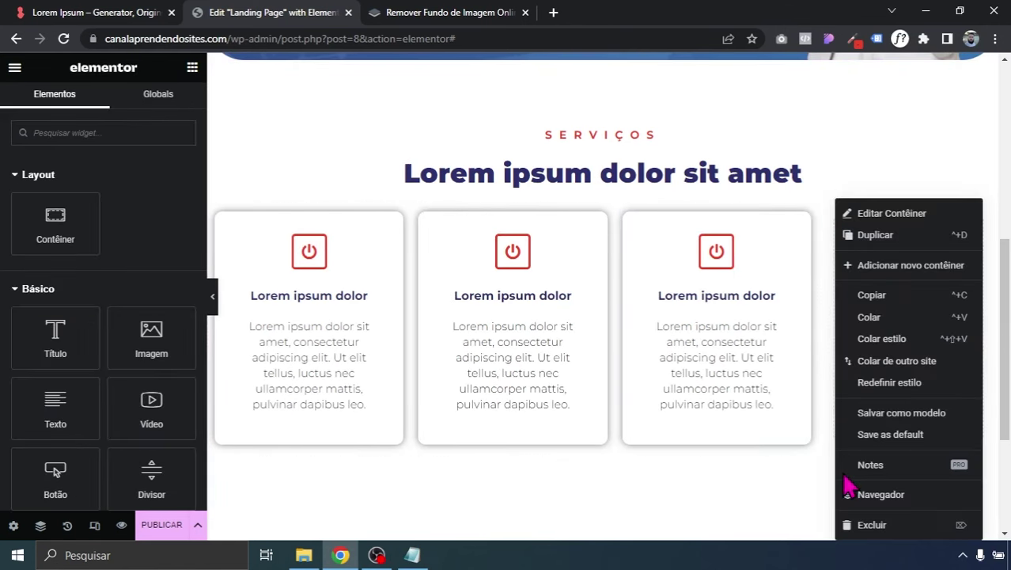
click(850, 523)
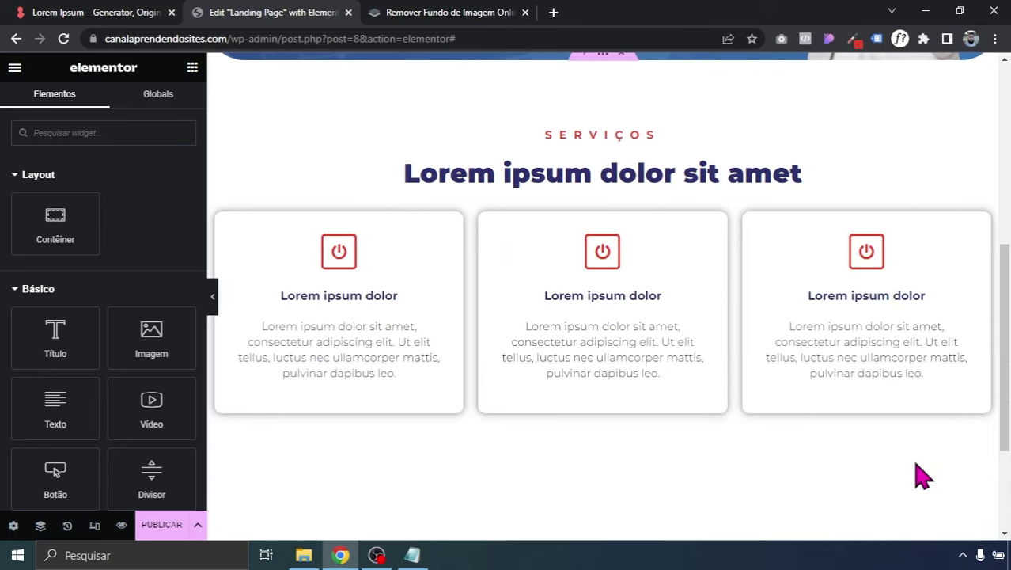
- Replace the second card's icon with the pound sign from the icon library
click(593, 262)
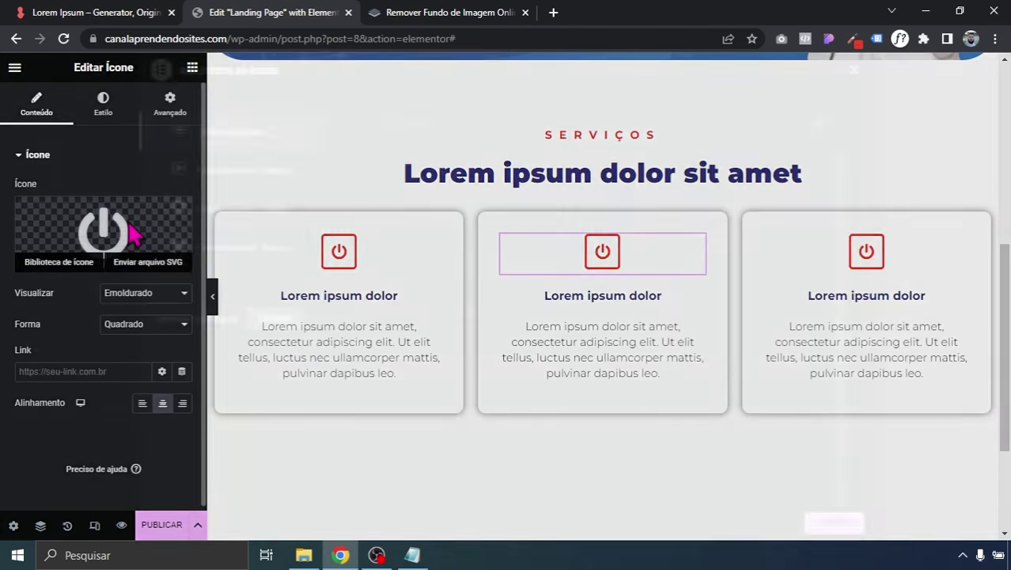
click(132, 232)
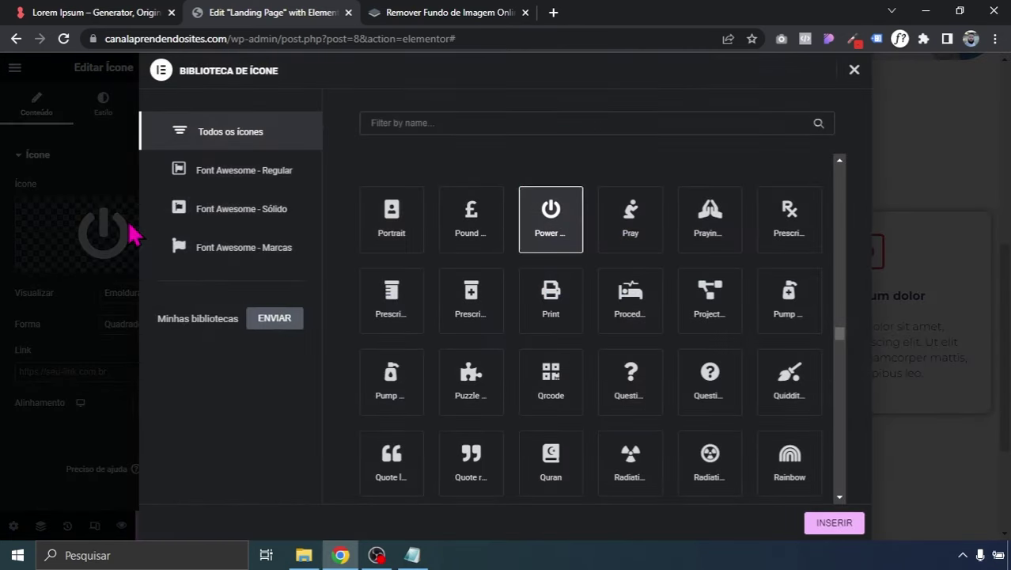
click(467, 233)
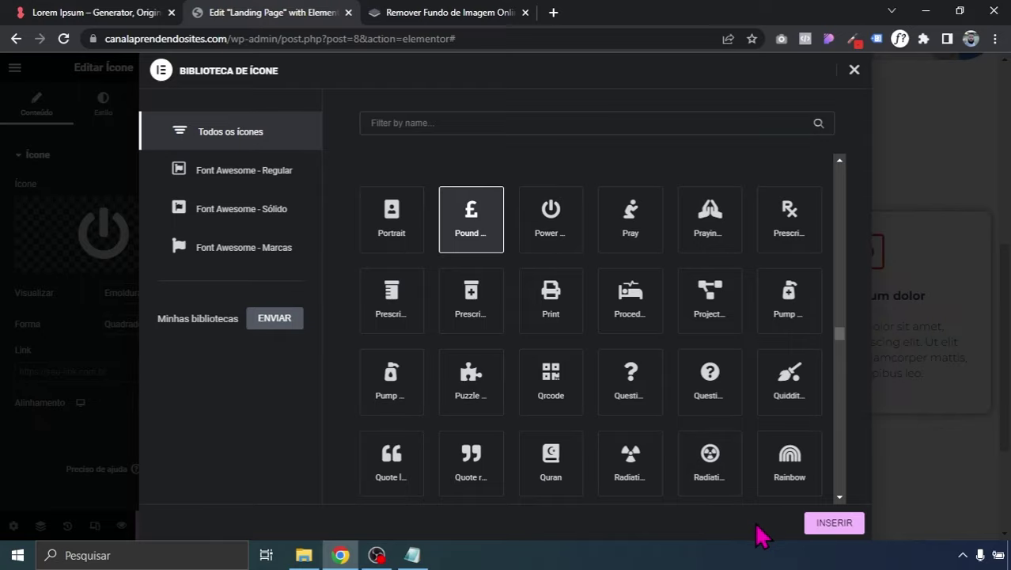
click(831, 523)
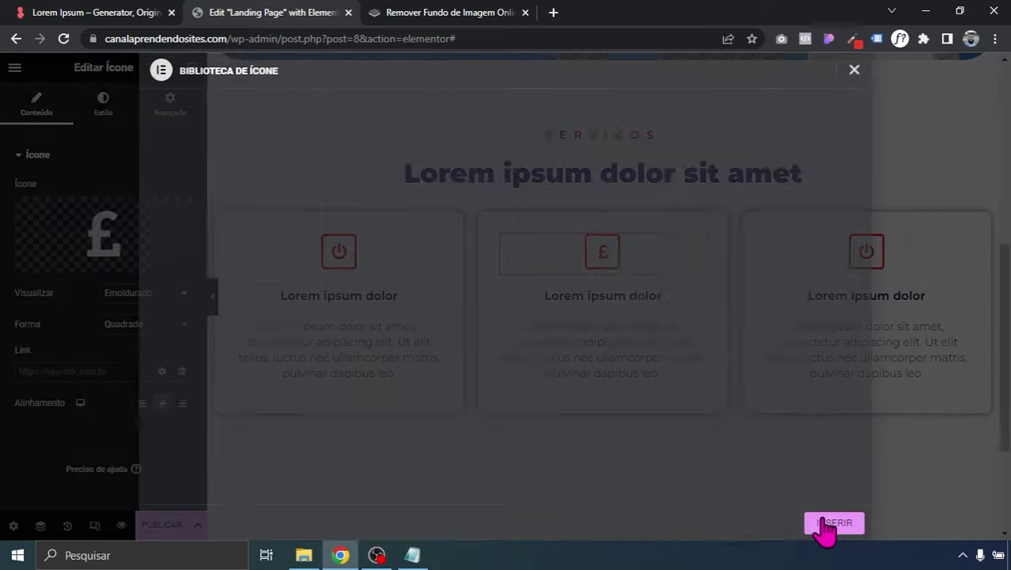
- Replace the third card's icon with the Rx prescription symbol and preview the three cards without the editing panel
click(876, 253)
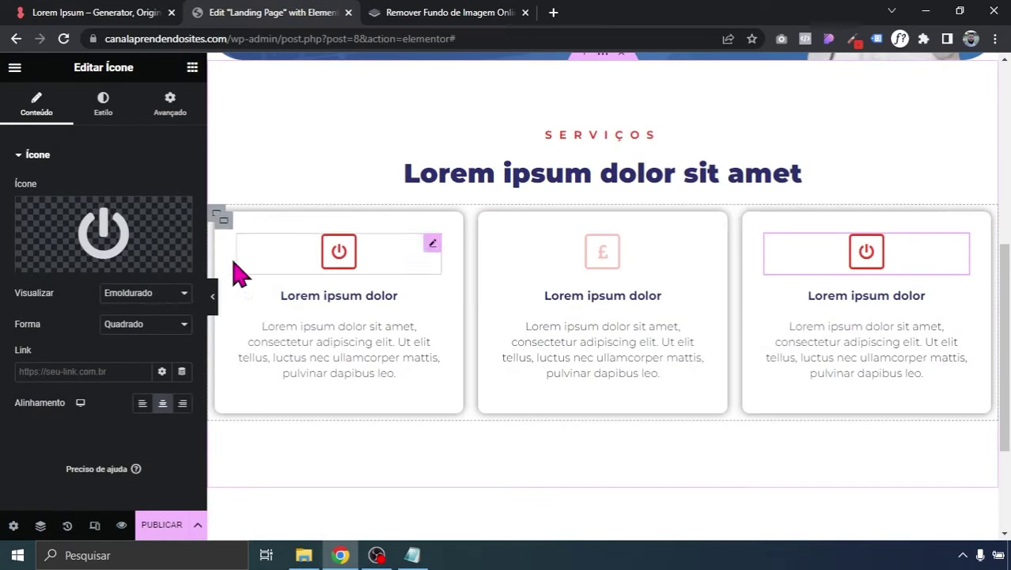
click(139, 247)
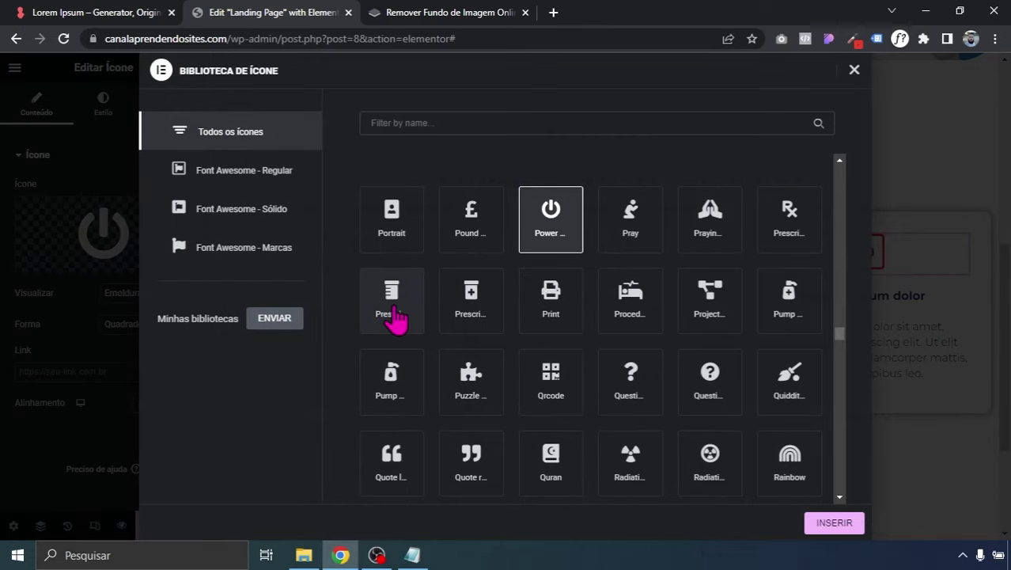
click(786, 225)
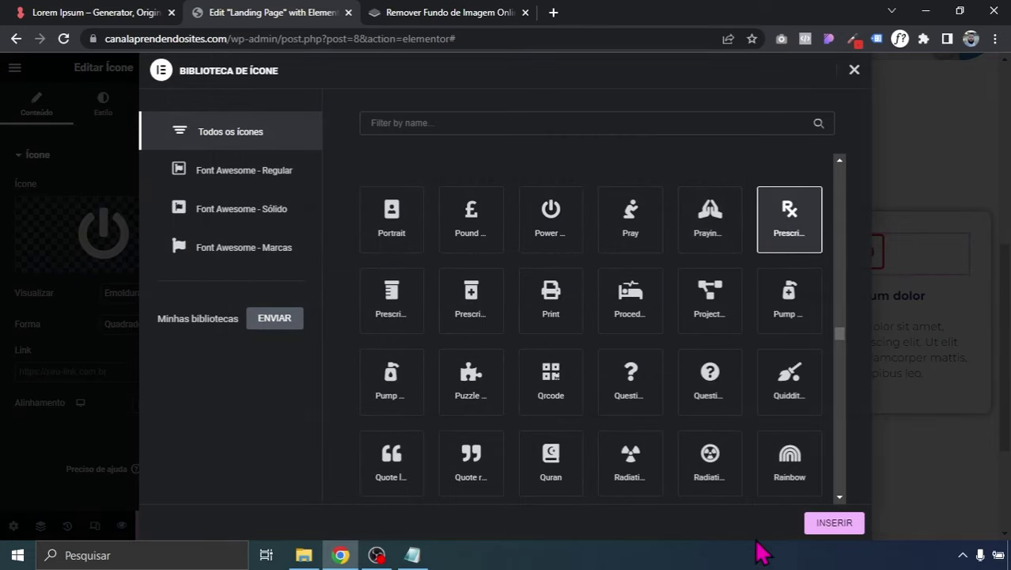
click(824, 528)
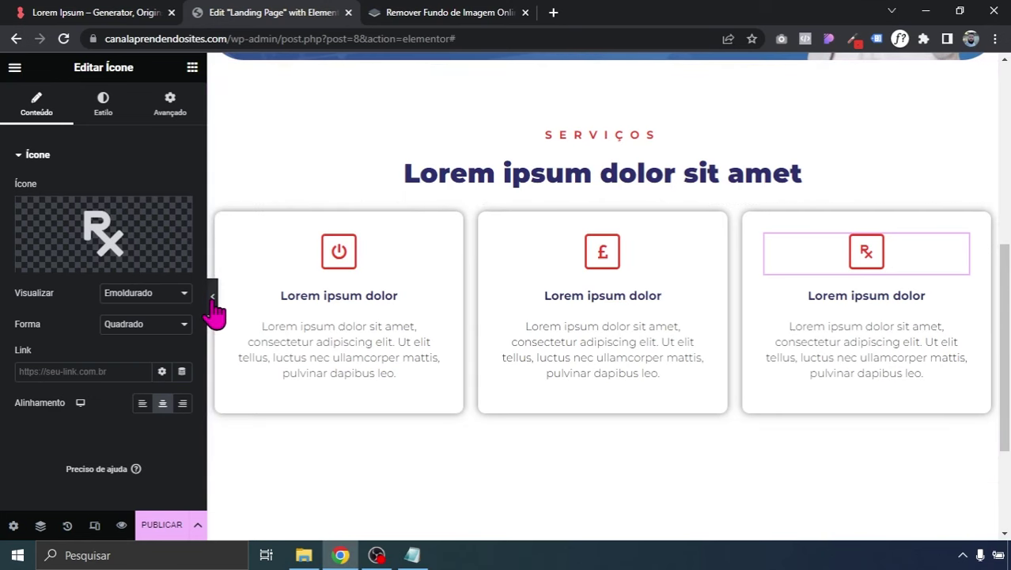
click(213, 309)
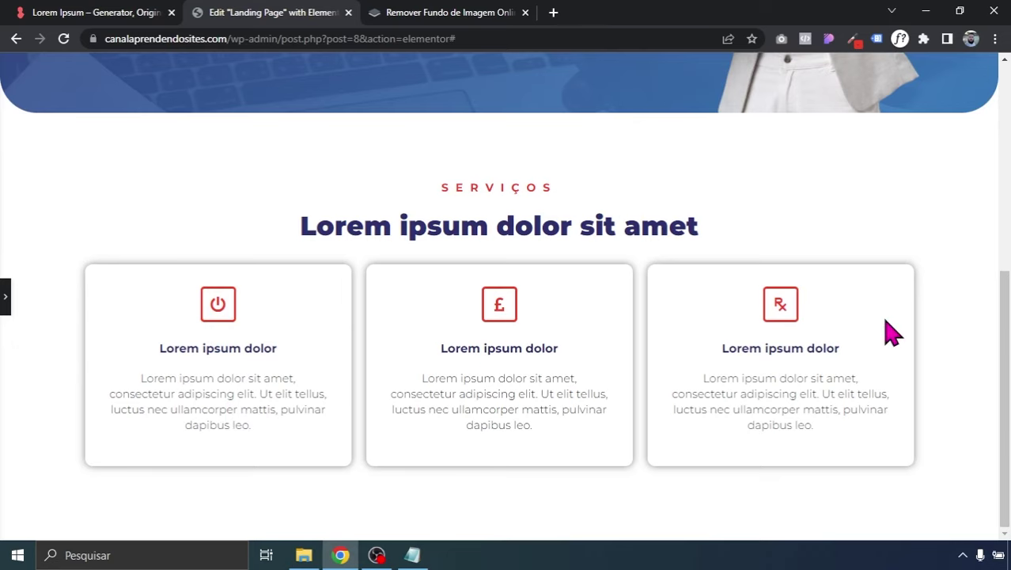
mouse_move(1006, 390)
mouse_down()
mouse_move(1008, 235)
mouse_move(1008, 391)
mouse_up()
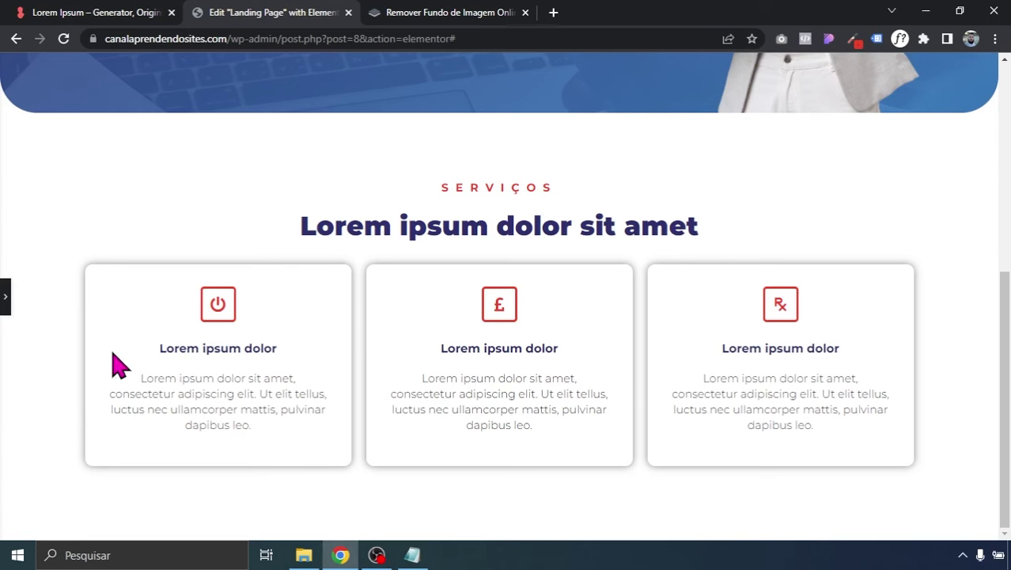
click(5, 308)
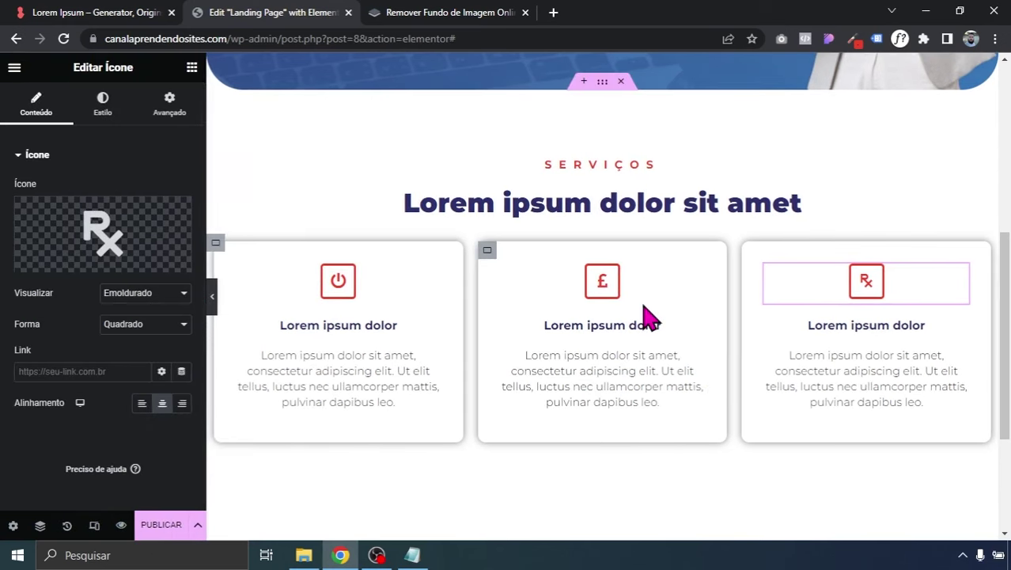
- Duplicate the container that holds the three-card row and preview both rows of cards
drag(1006, 336, 1005, 355)
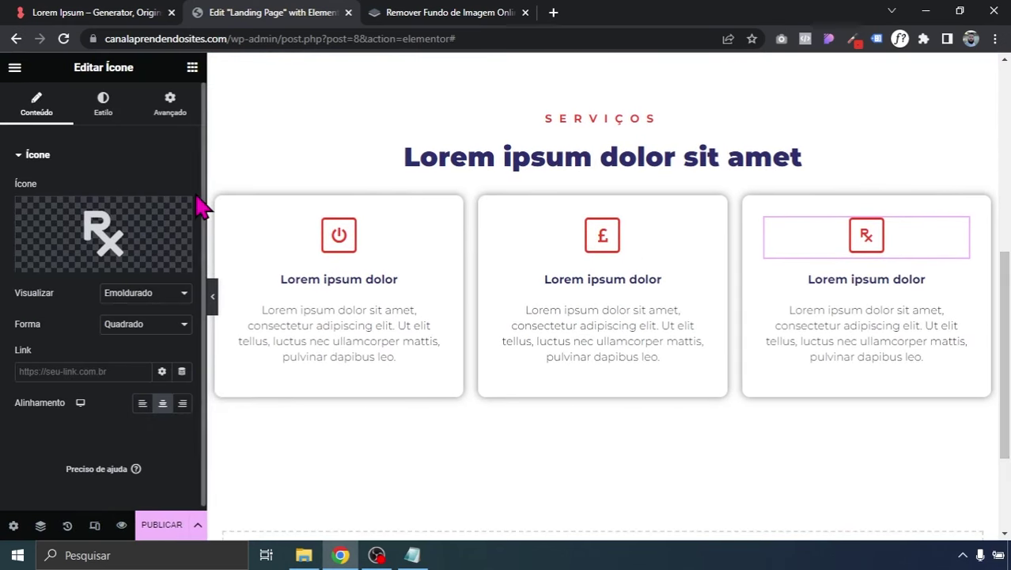
click(223, 207)
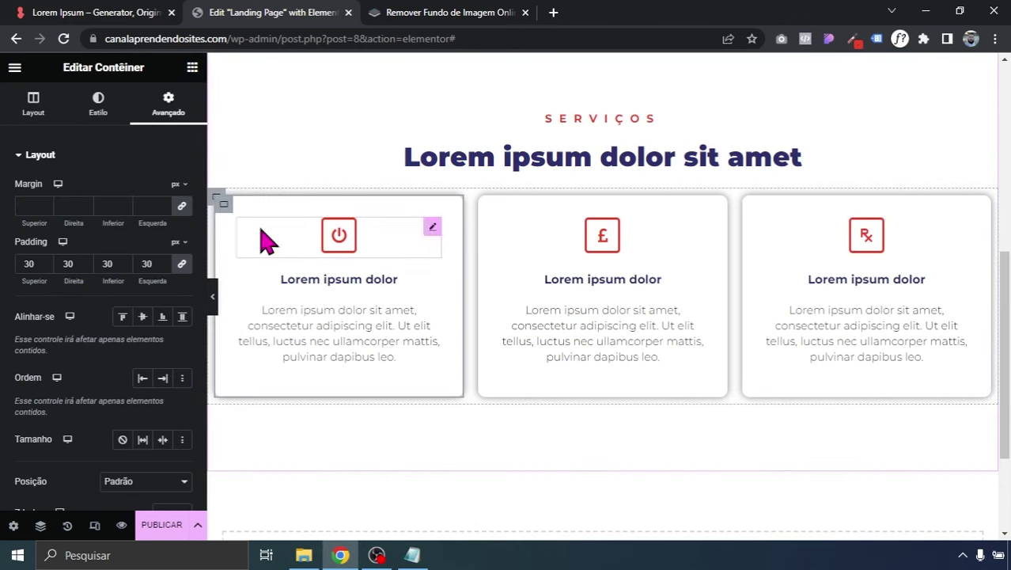
click(215, 203)
right_click(216, 202)
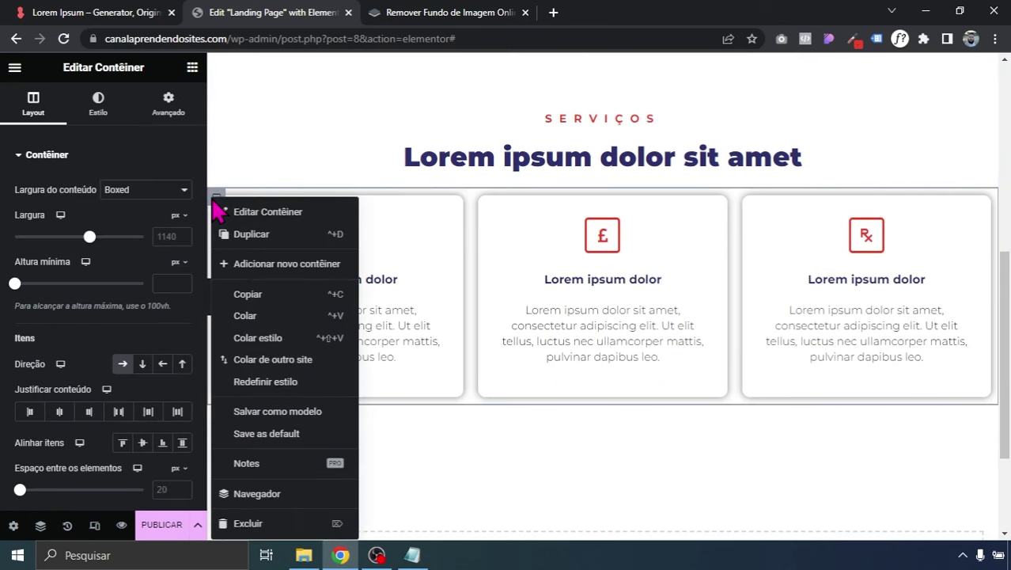
click(236, 238)
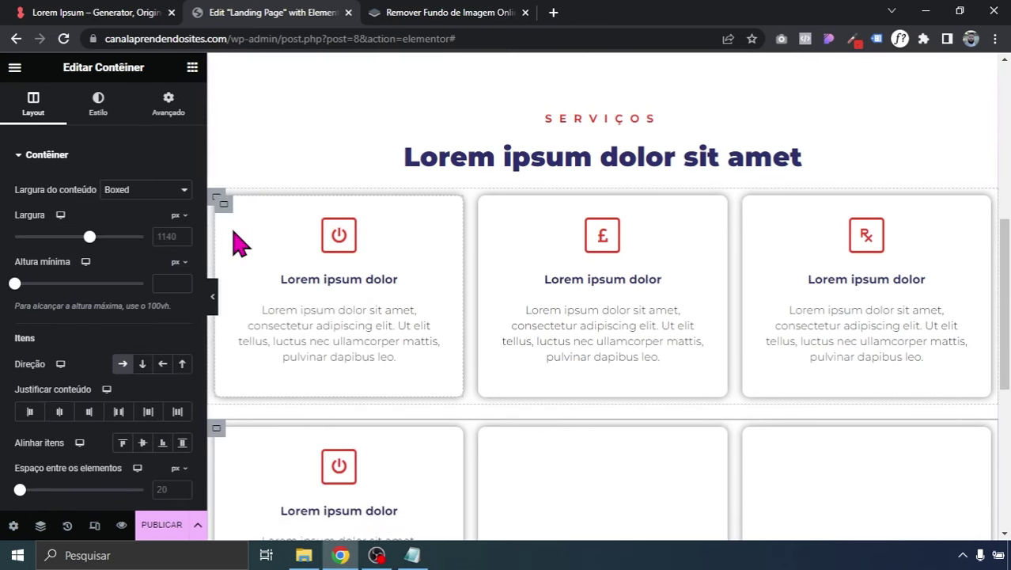
drag(1008, 271, 1007, 332)
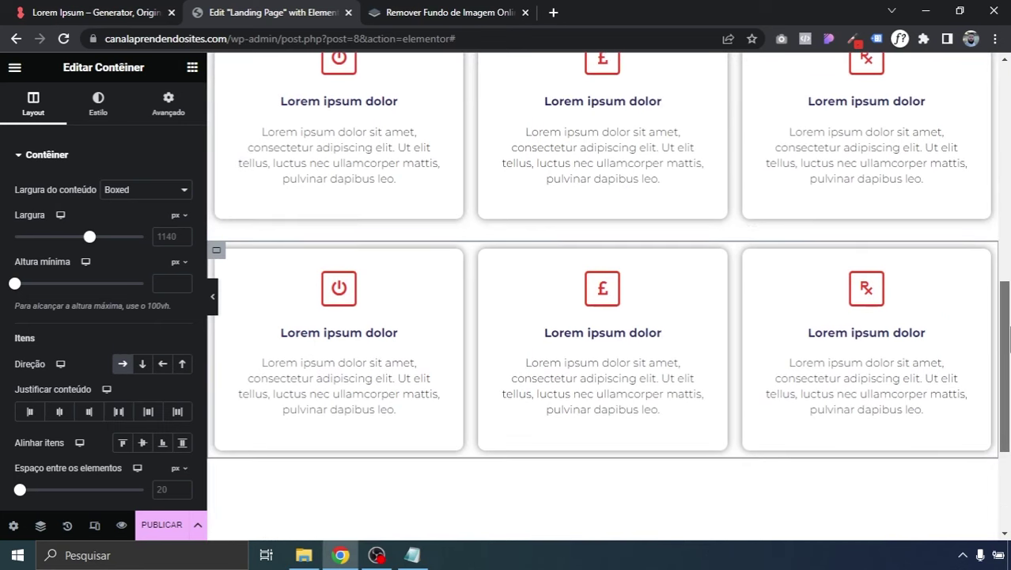
click(212, 295)
scroll(1001, 349, up, 1)
scroll(1005, 340, down, 2)
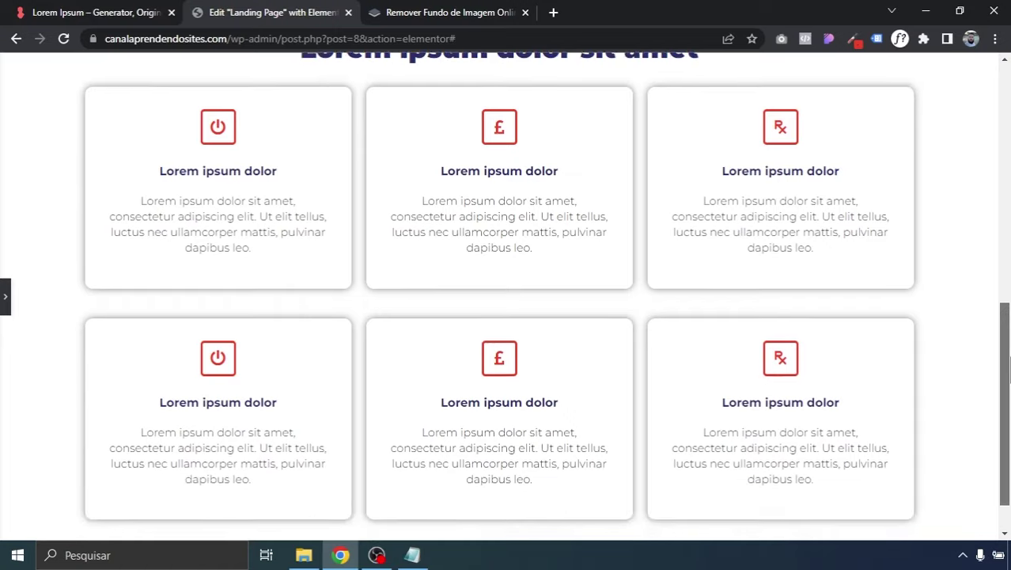
click(6, 297)
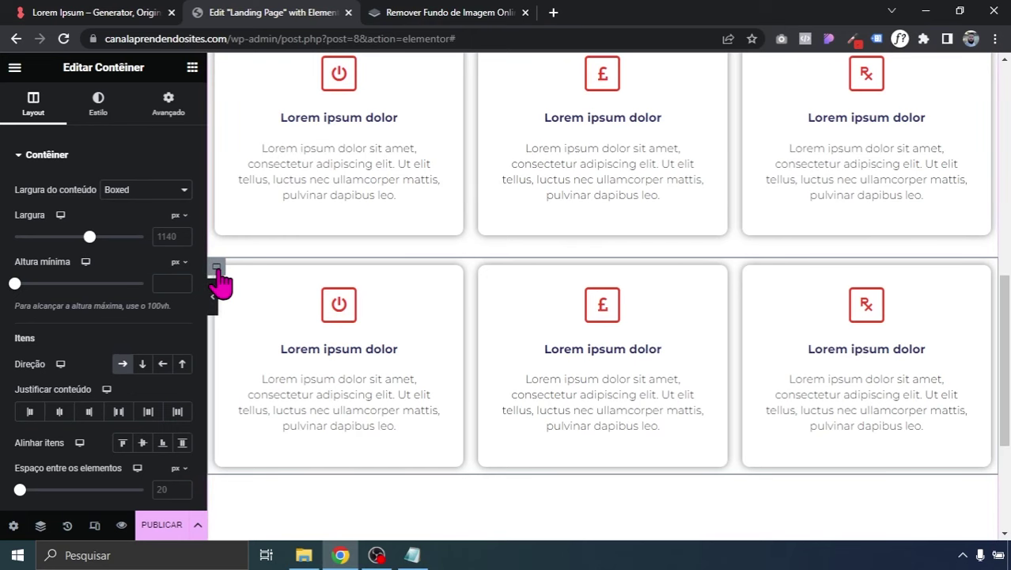
- Replace the icon of the second row's first card with the prescription bottle marked with a plus
click(337, 317)
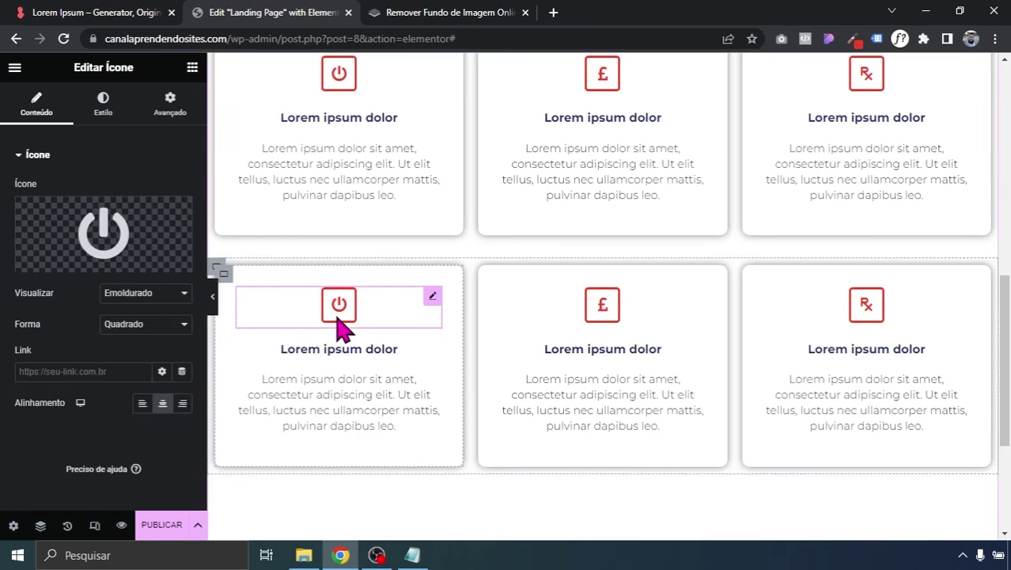
click(100, 209)
click(471, 300)
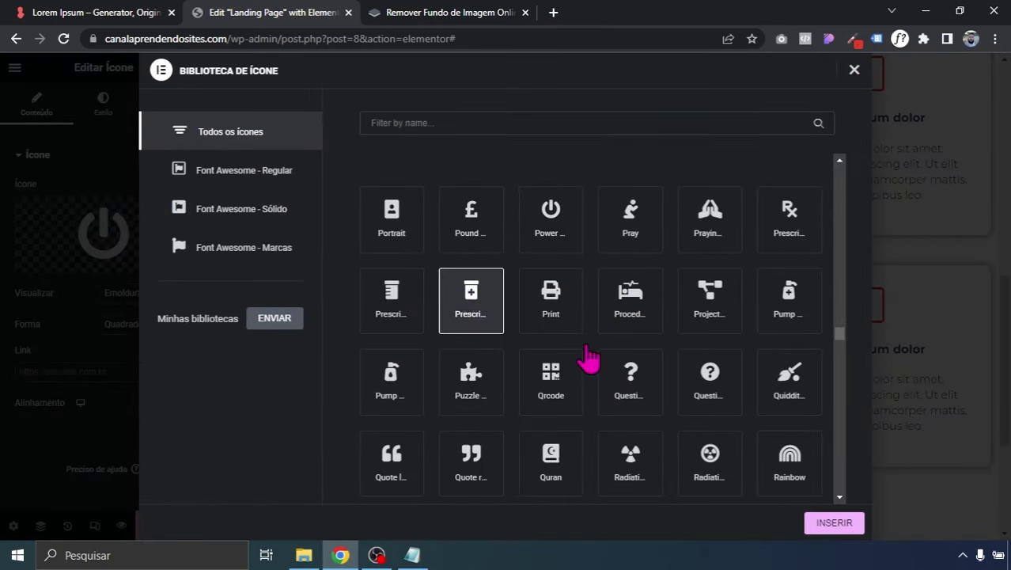
click(833, 523)
- Replace the icon of the second row's middle card with the Print icon
click(623, 319)
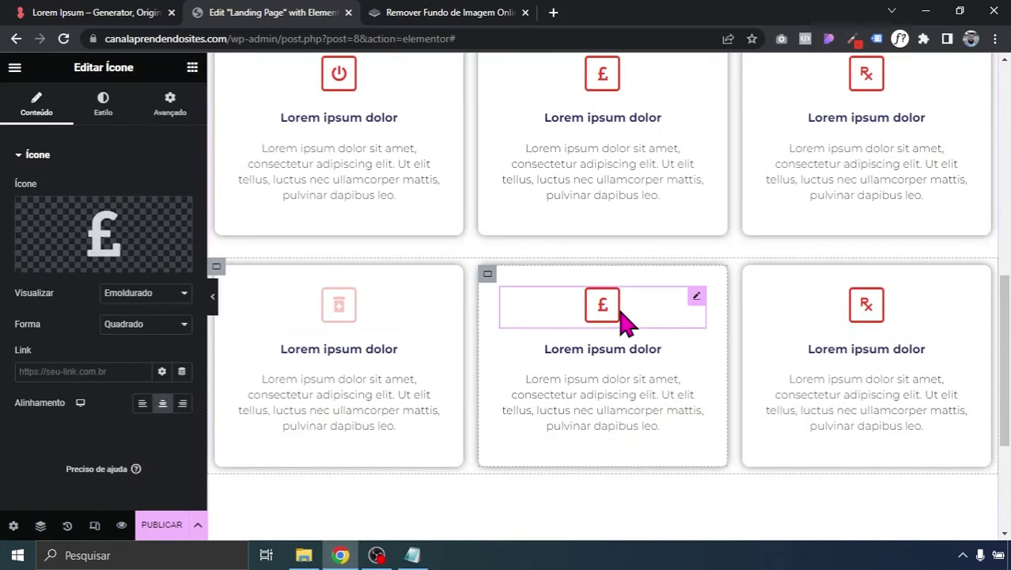
click(97, 267)
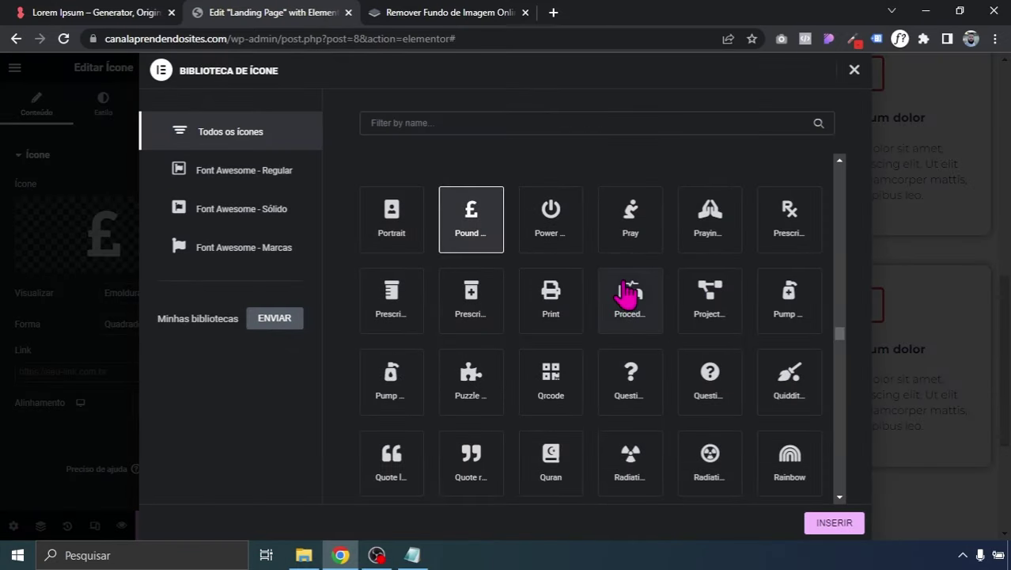
click(571, 299)
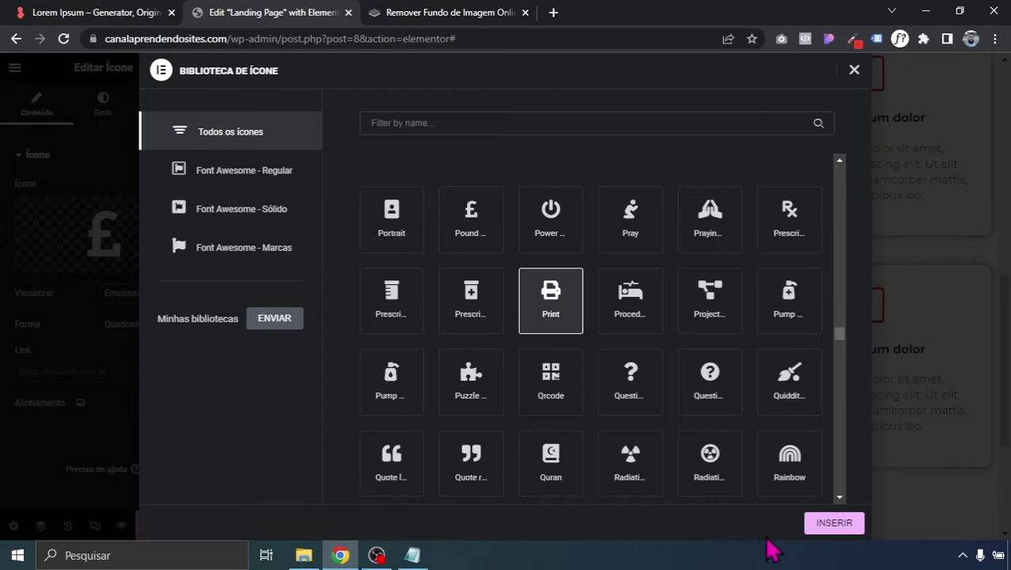
click(838, 525)
- Replace the icon of the second row's last card with the project diagram icon and preview the section
click(865, 326)
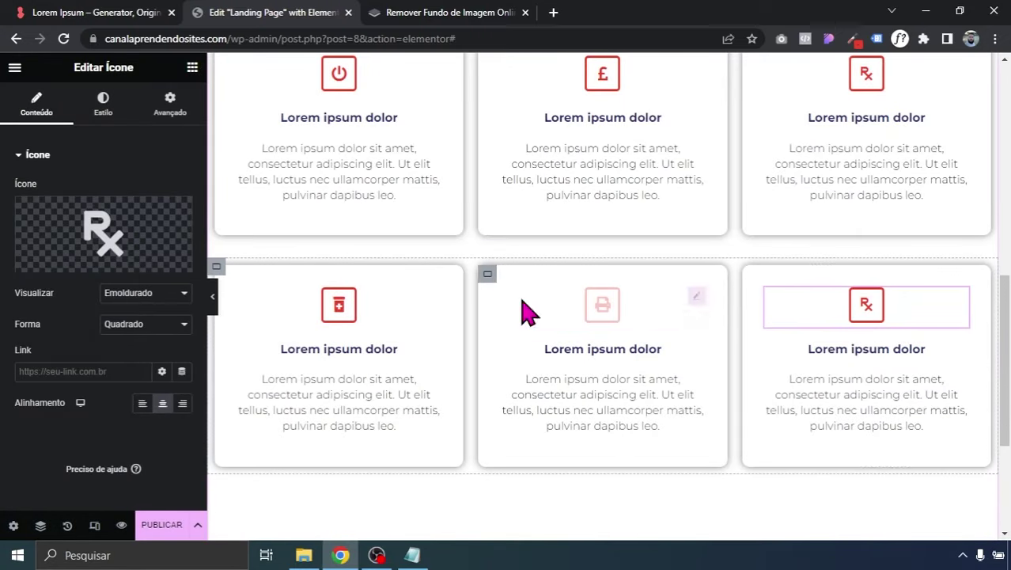
click(87, 230)
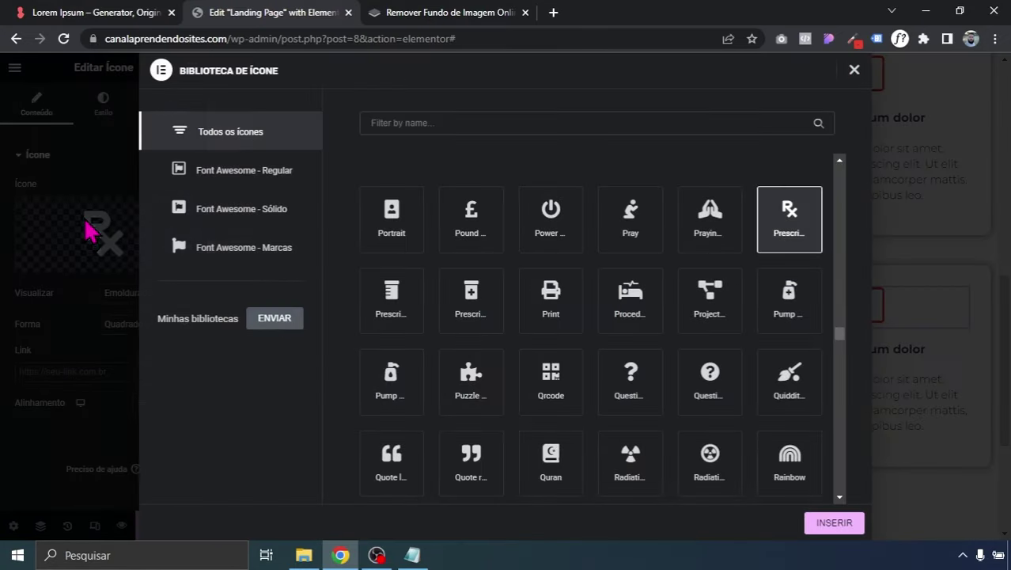
click(724, 305)
click(839, 525)
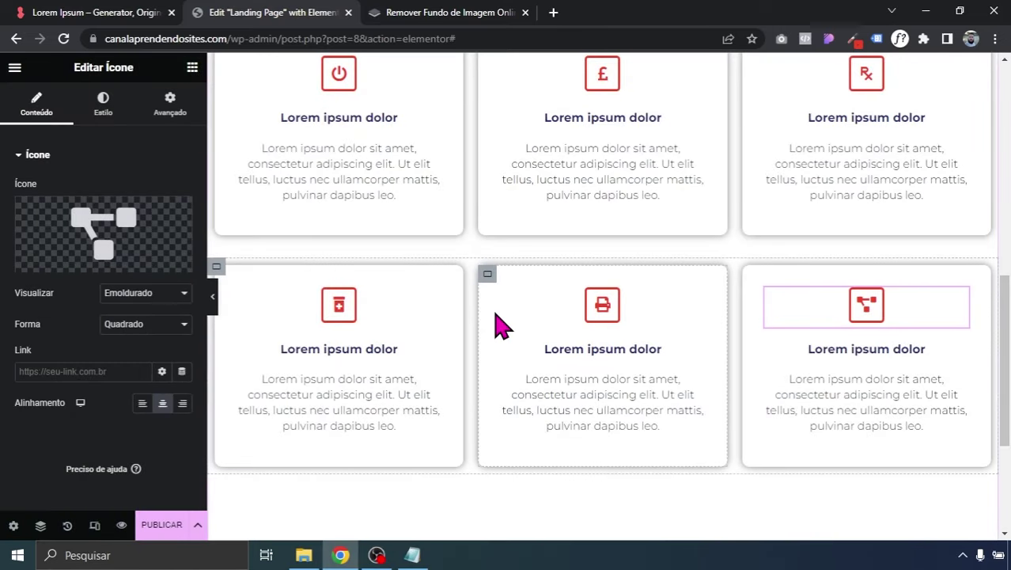
click(213, 300)
drag(1008, 384, 1009, 419)
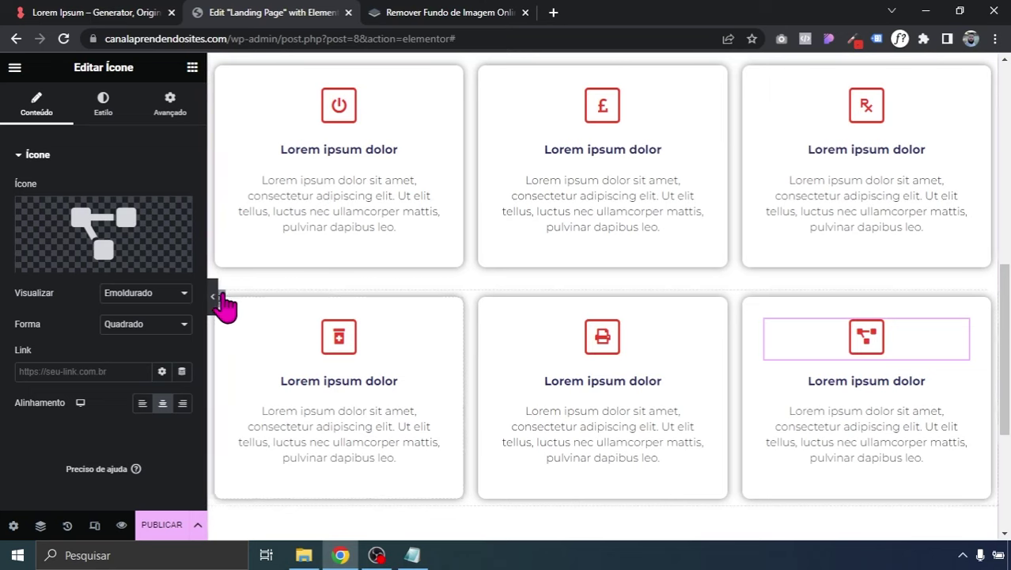
- Unlink the second row container's margins, set its top margin to -20 px, and preview the spacing between the rows
click(226, 307)
click(168, 115)
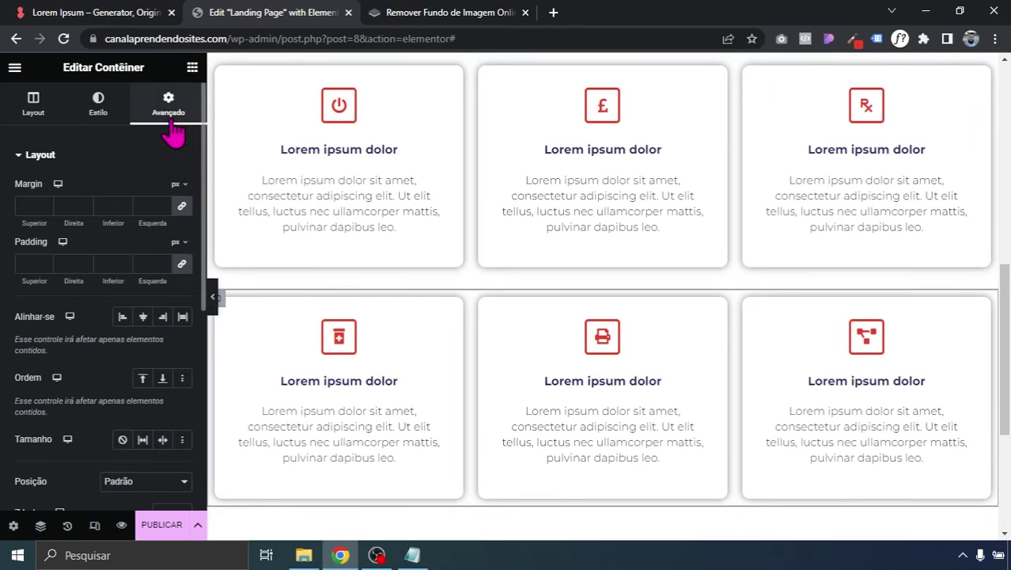
click(183, 207)
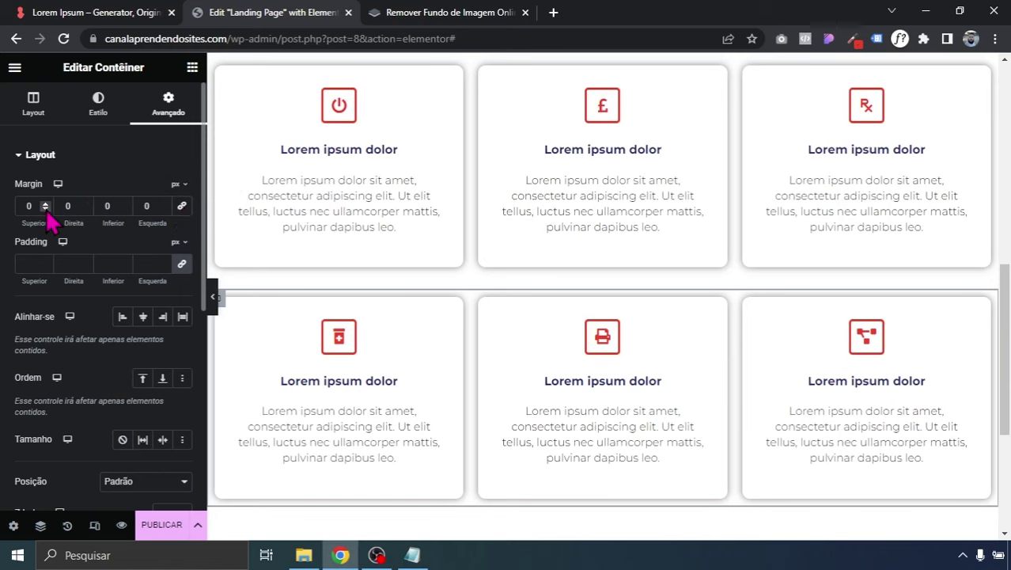
drag(45, 209, 45, 209)
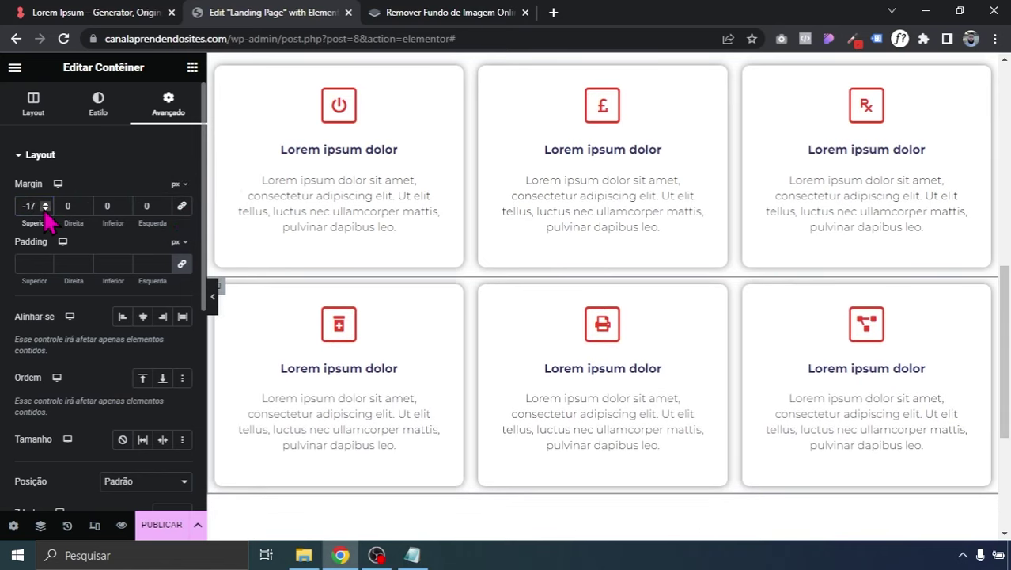
click(213, 299)
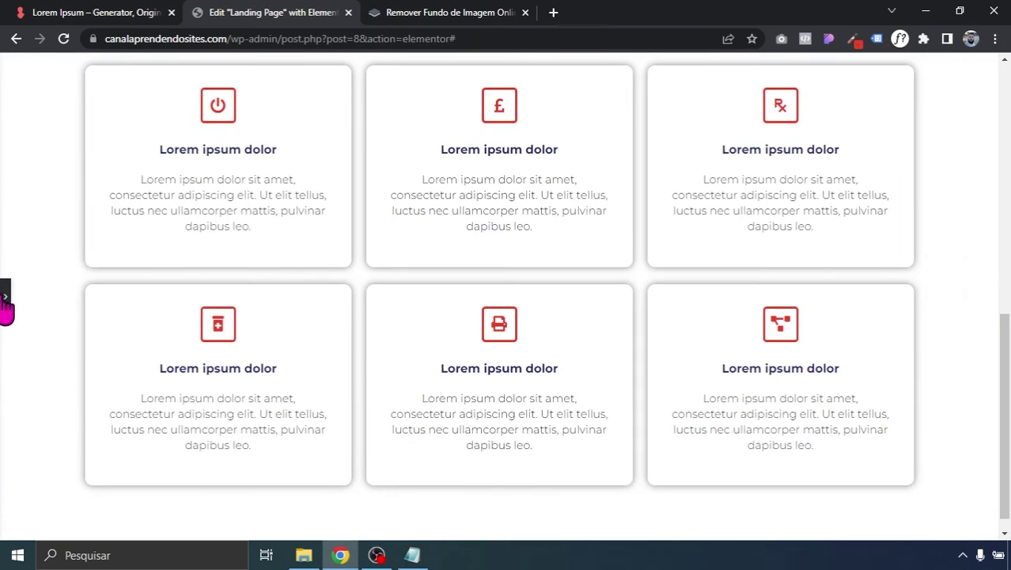
click(5, 299)
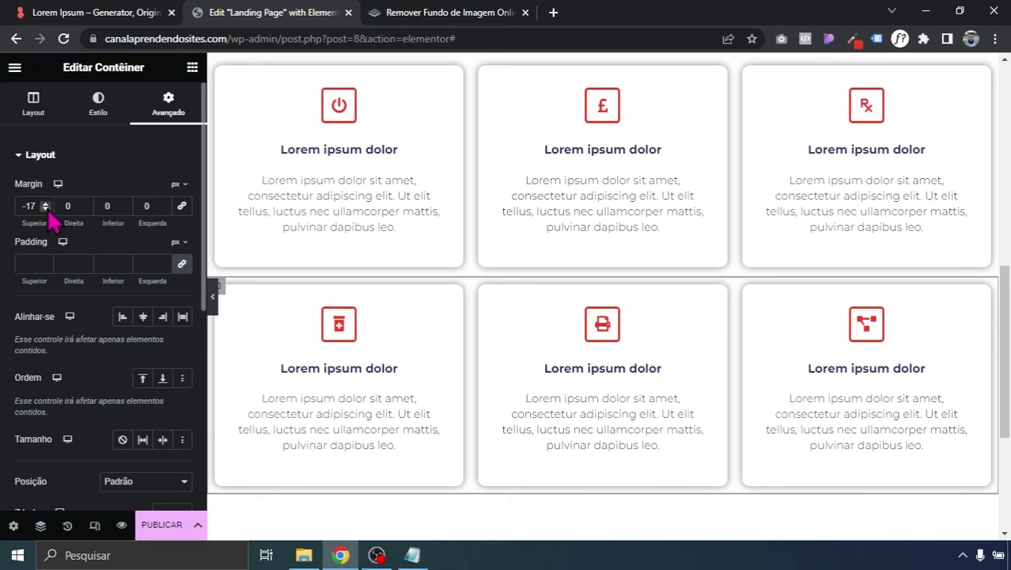
drag(45, 210, 46, 210)
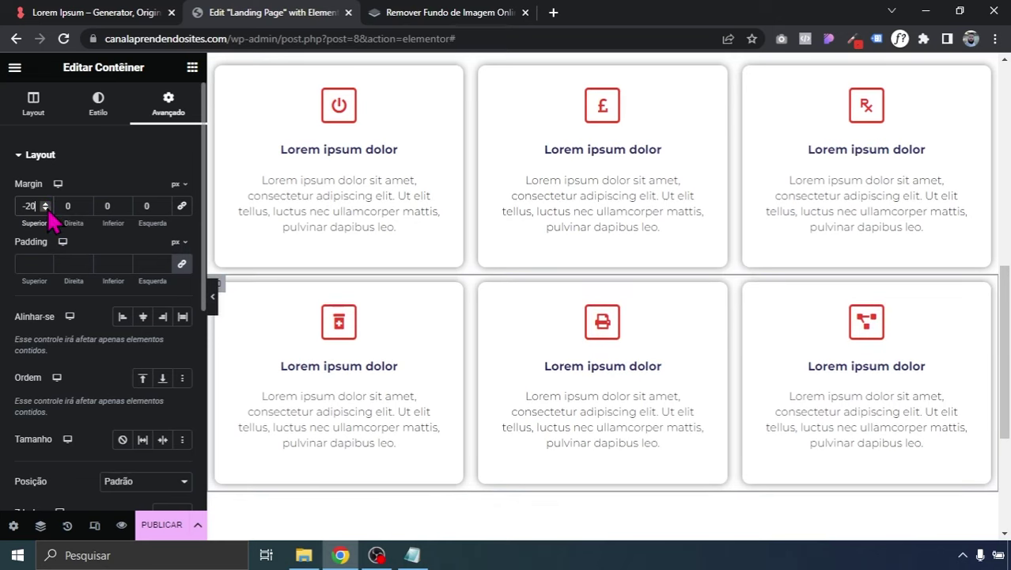
click(216, 305)
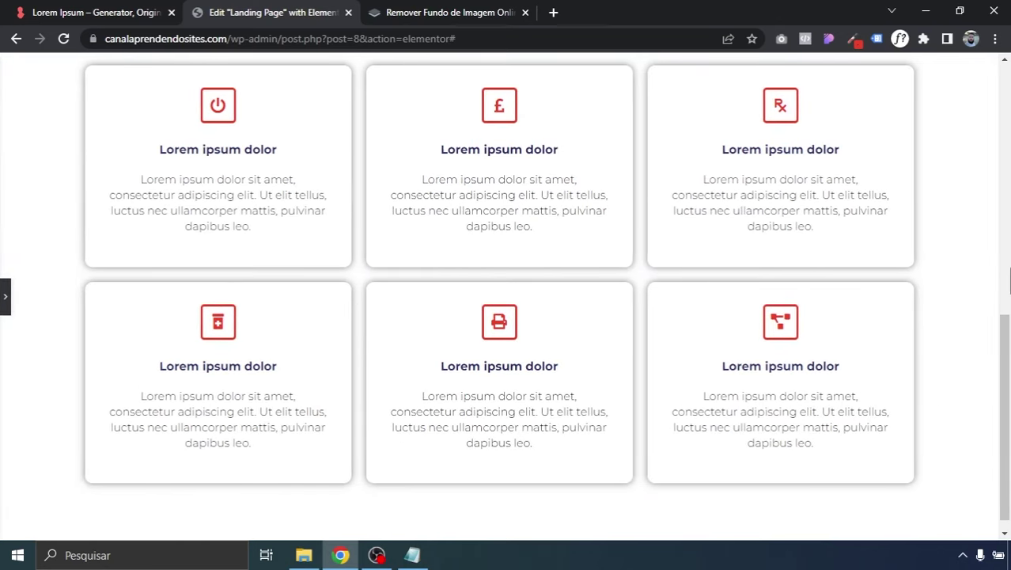
mouse_move(1007, 325)
mouse_down()
mouse_move(1006, 237)
mouse_move(1007, 332)
mouse_up()
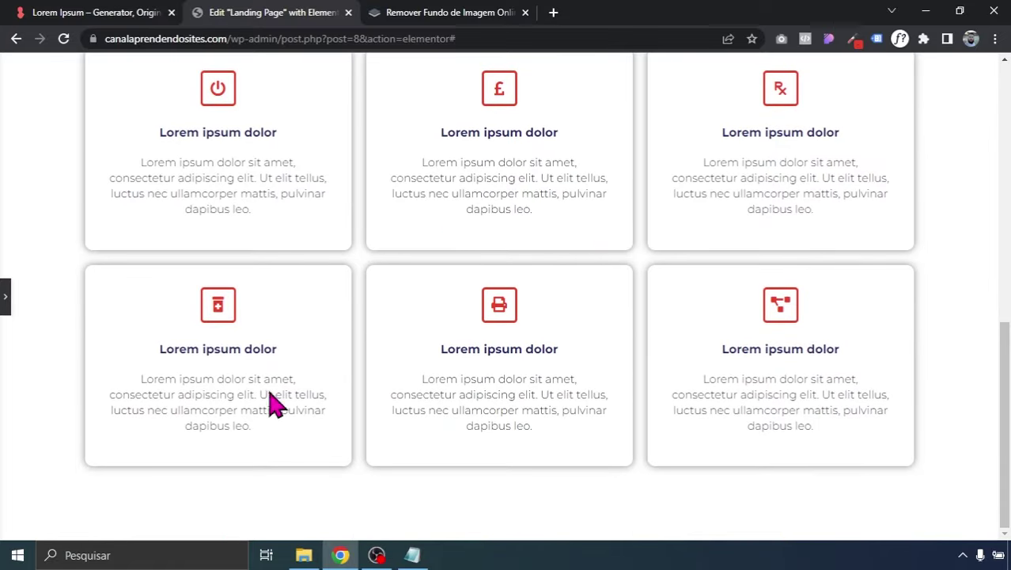
- In the mobile view, set the font size of the "Lorem ipsum dolor sit amet" services heading to 25 px
mouse_move(1007, 418)
mouse_down()
mouse_move(1007, 230)
mouse_move(1007, 433)
mouse_up()
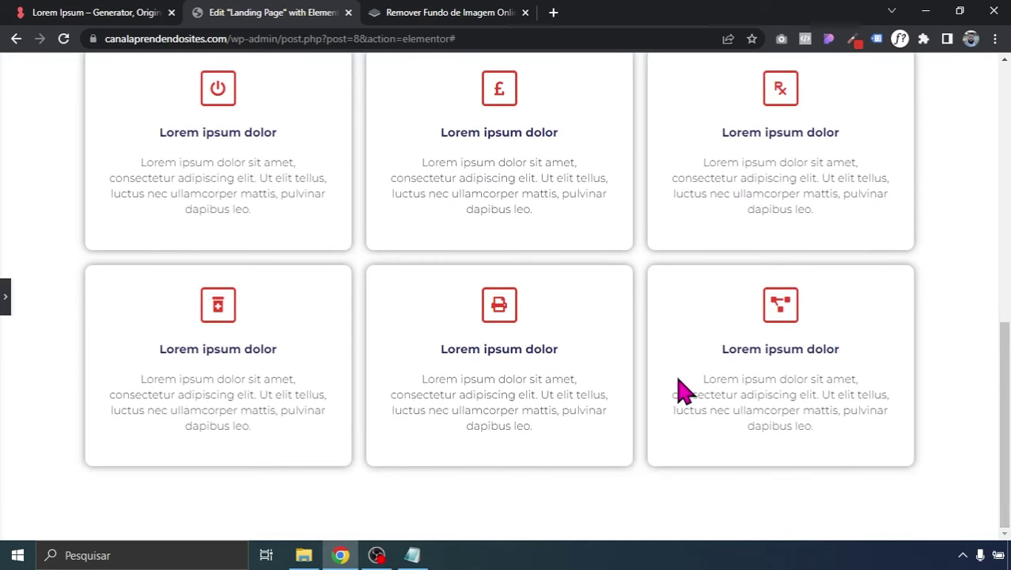
click(4, 309)
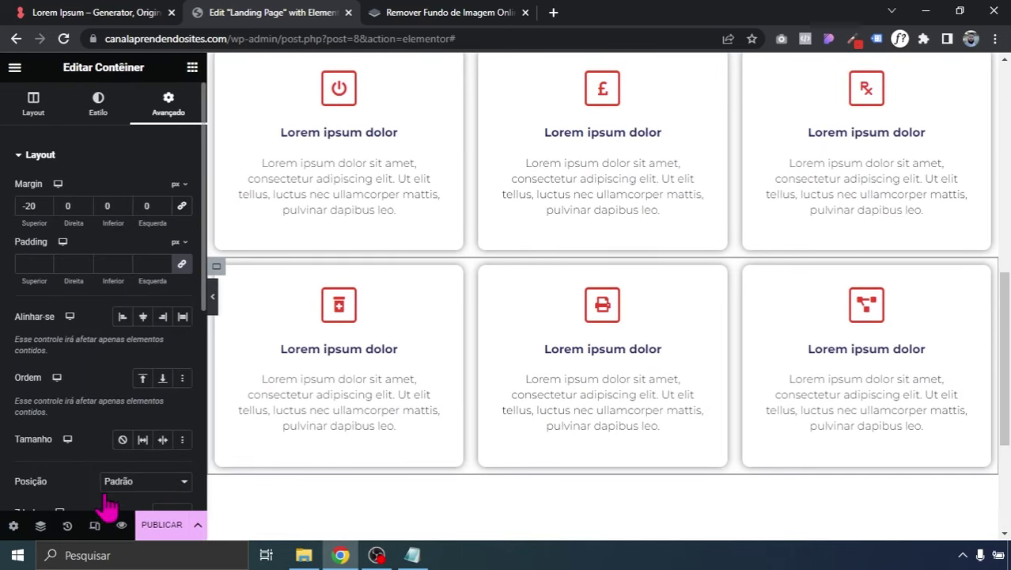
click(95, 527)
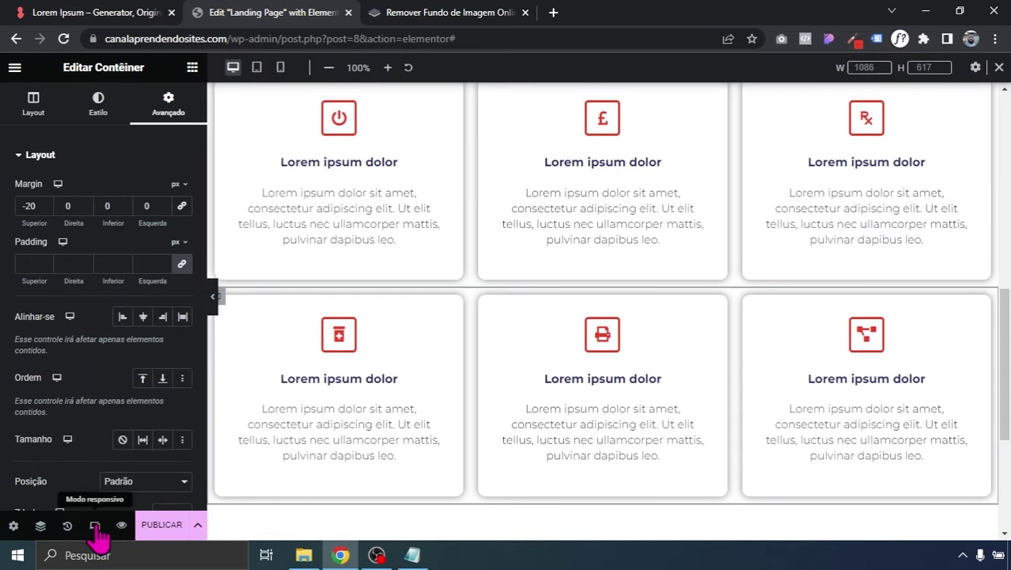
click(280, 68)
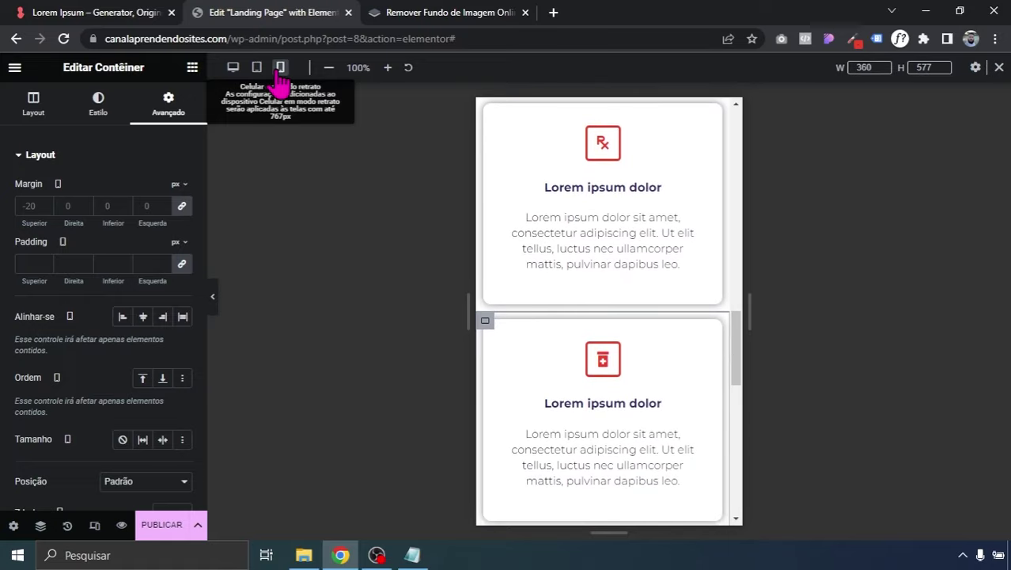
drag(745, 350, 742, 226)
click(593, 297)
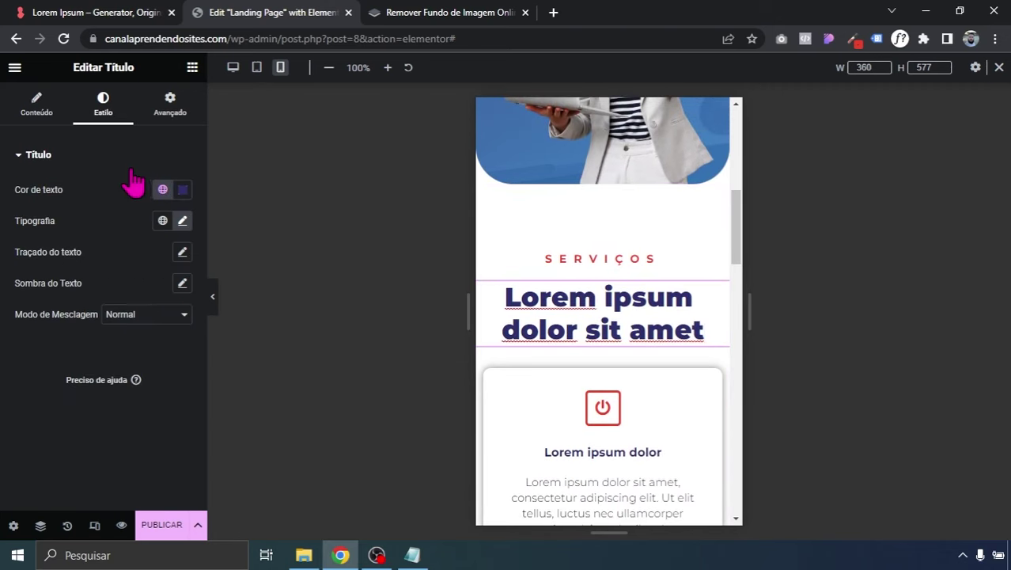
click(182, 223)
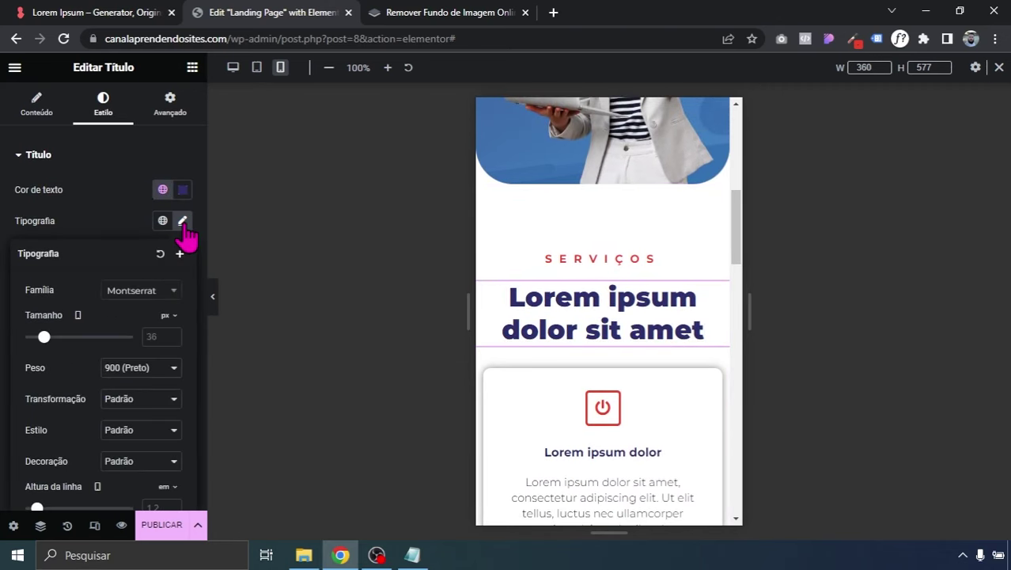
click(146, 337)
text(25)
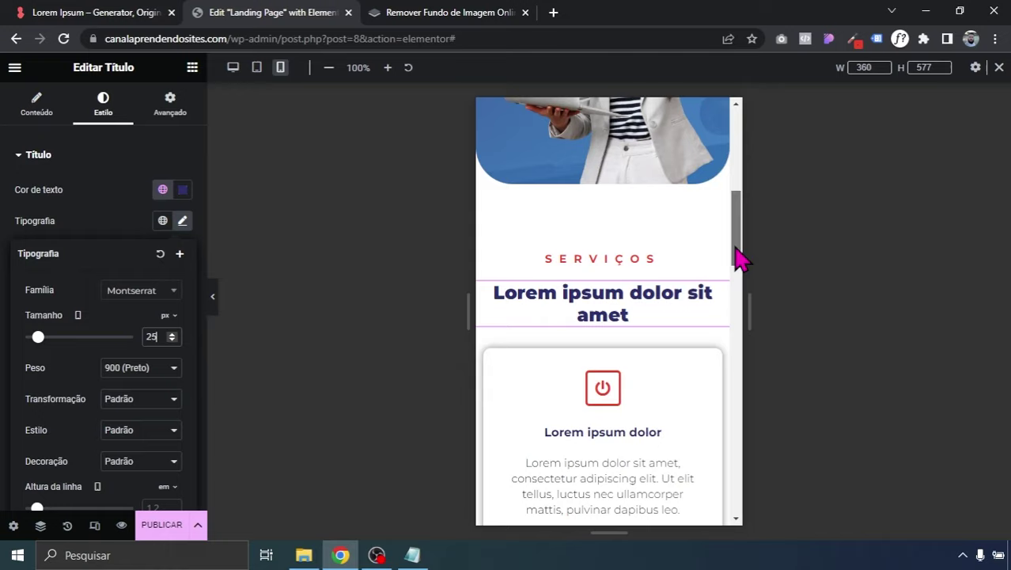
mouse_move(738, 271)
mouse_down()
mouse_move(738, 162)
mouse_move(748, 286)
mouse_up()
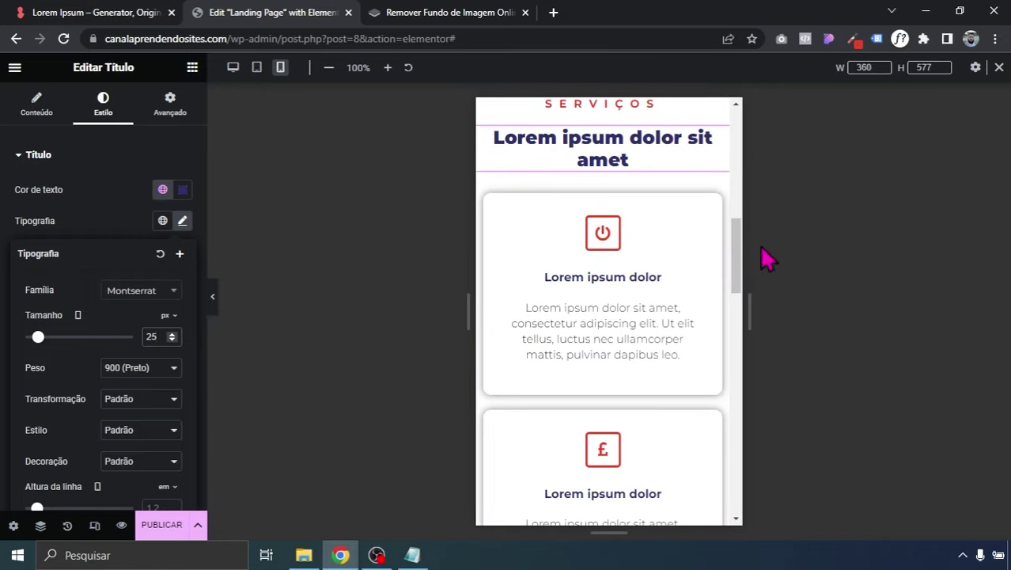
- Set the services container's mobile padding to 50 px top and bottom and 20 px right and left, and preview it
scroll(648, 230, up, 2)
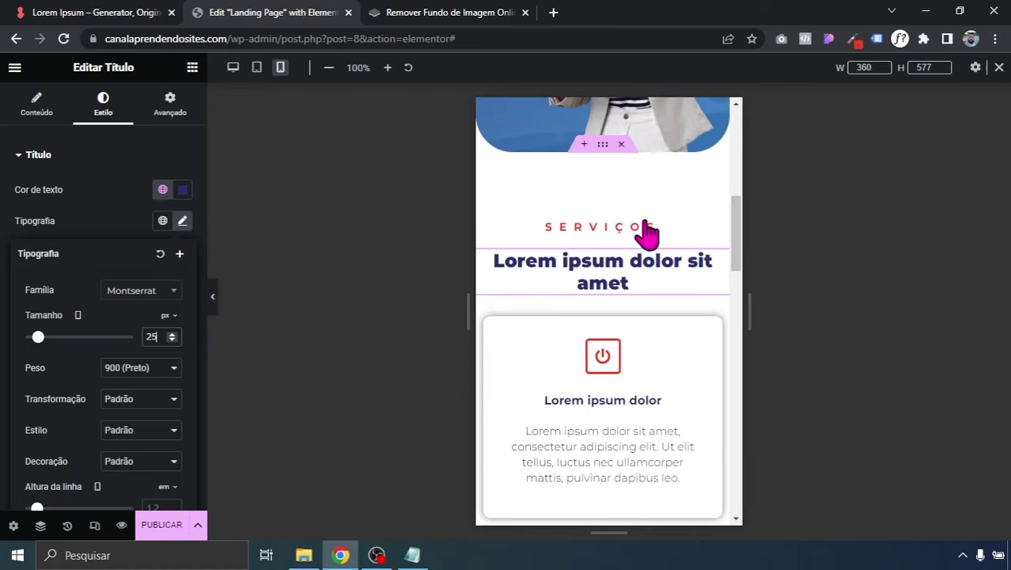
click(600, 151)
click(182, 264)
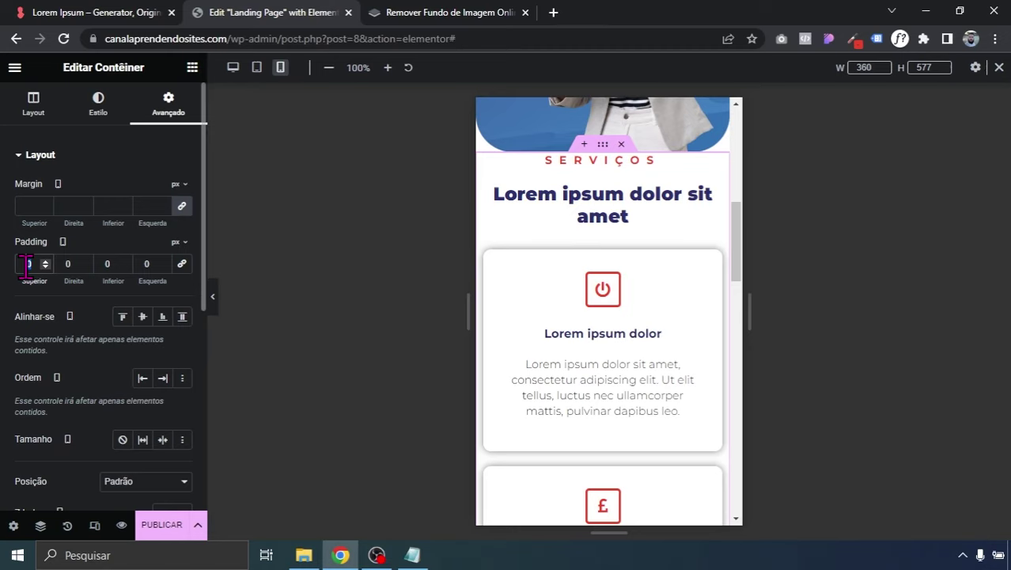
text(50)
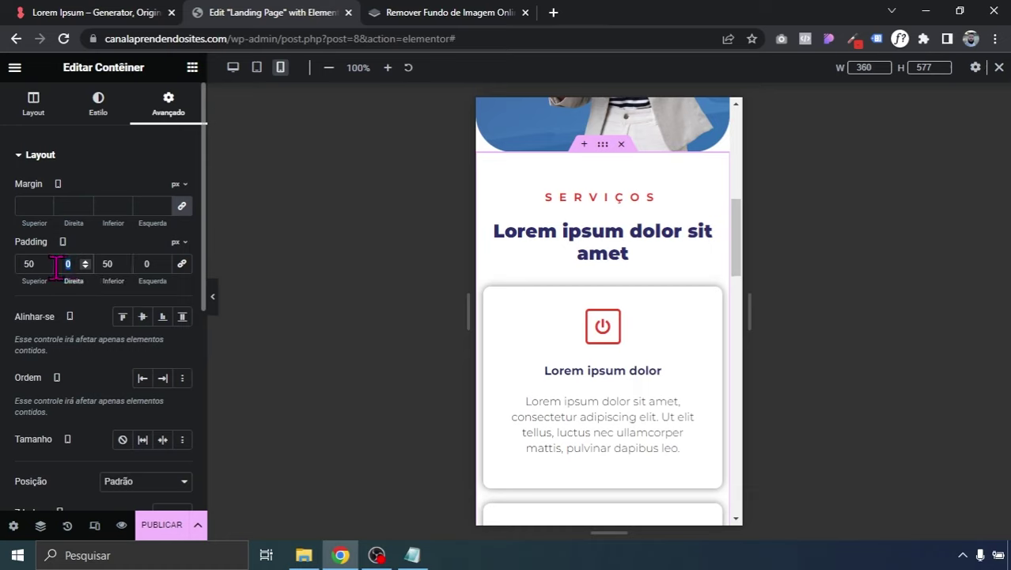
text(20)
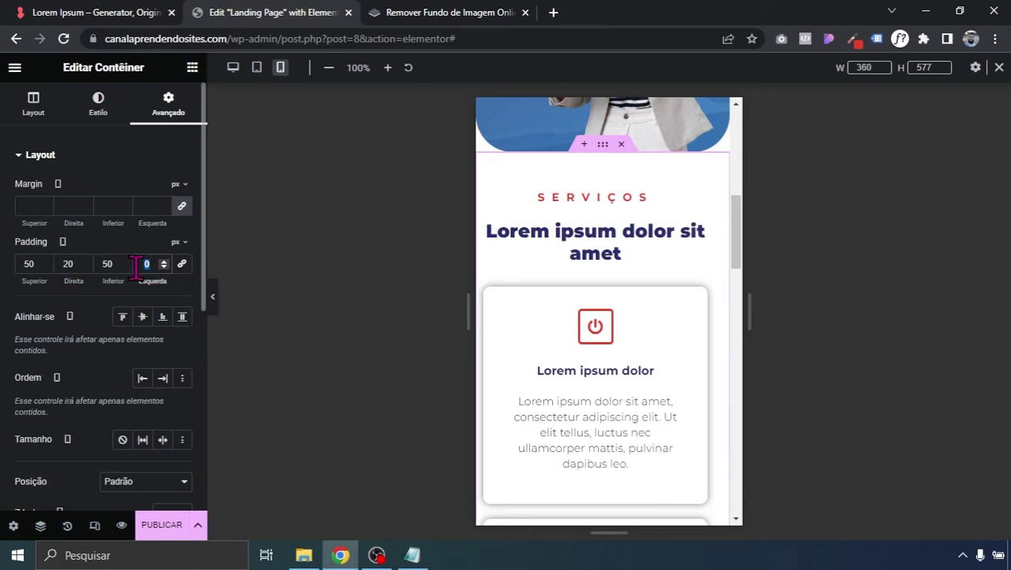
text(20)
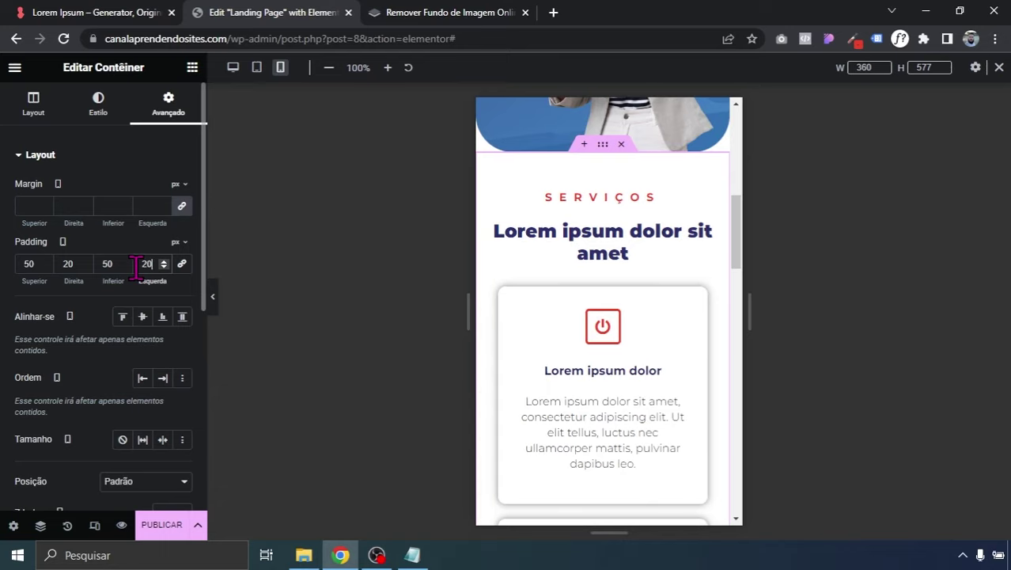
click(212, 297)
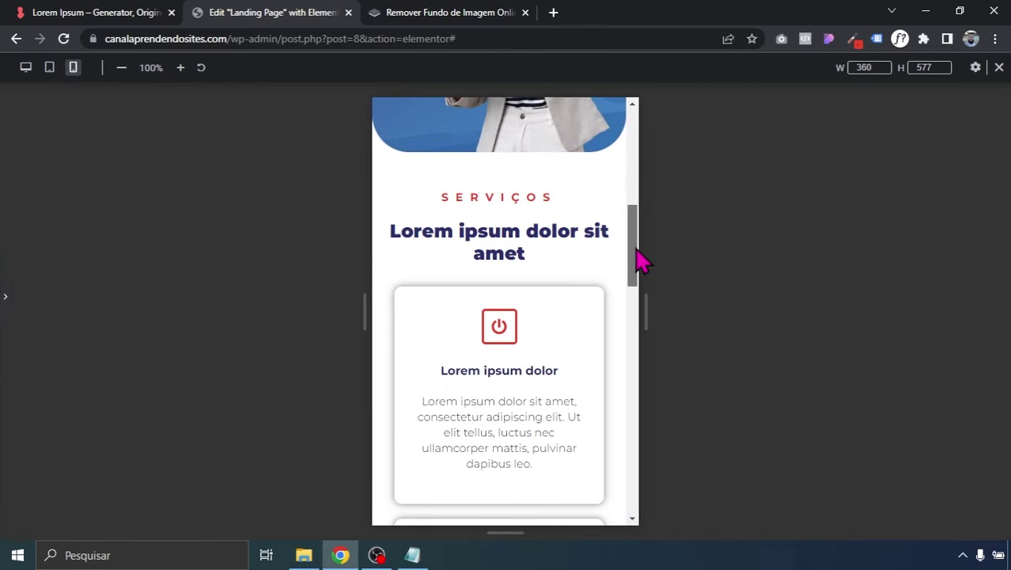
drag(637, 260, 43, 129)
- Check the page in the tablet view and set the services heading's font size there to 30 px
click(49, 67)
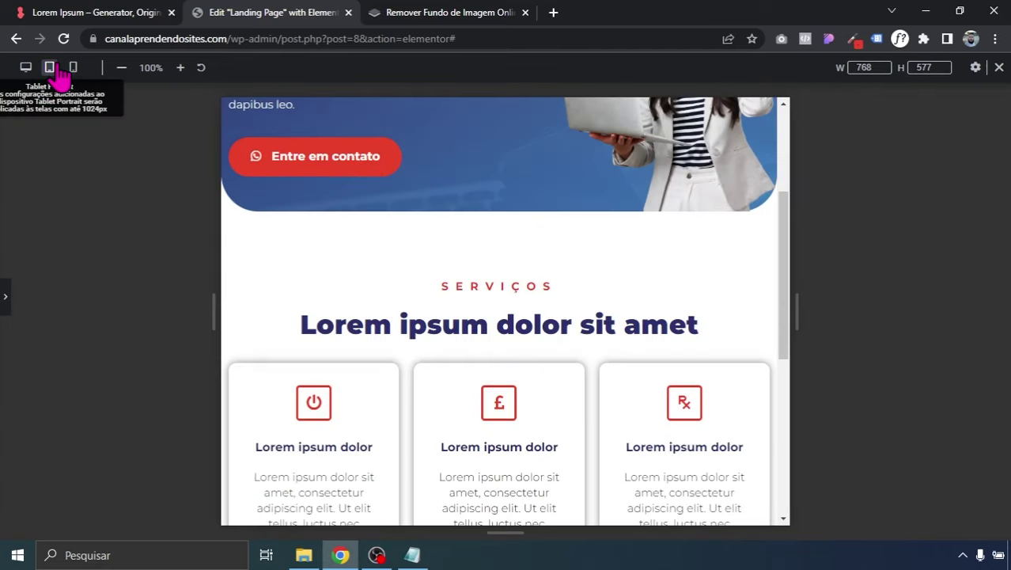
drag(788, 257, 783, 159)
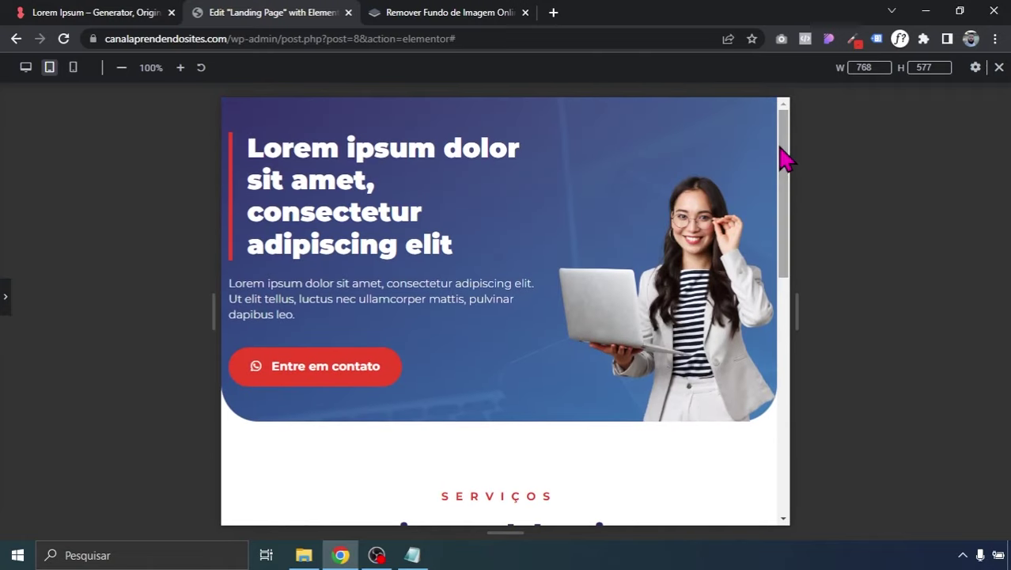
click(6, 315)
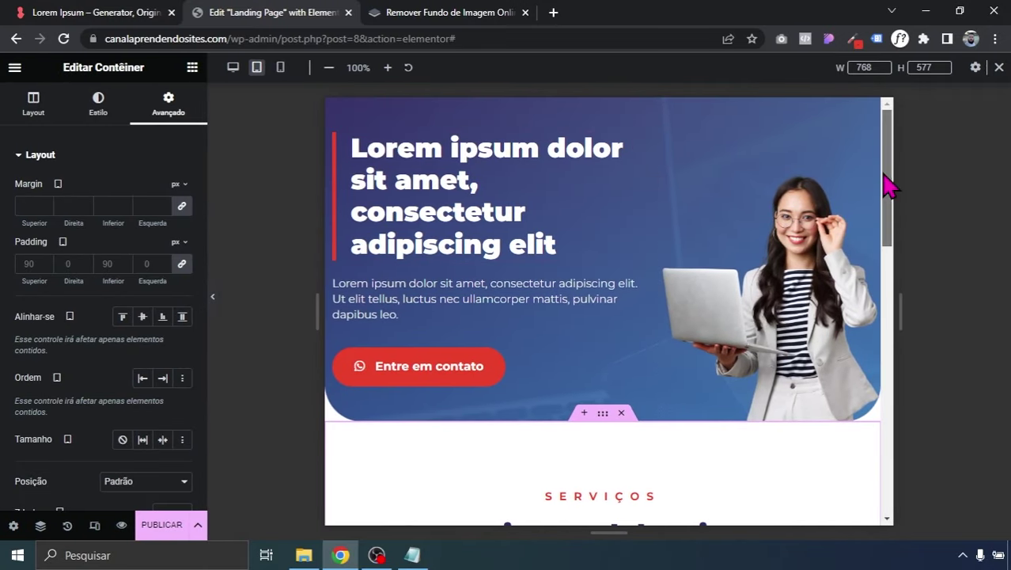
scroll(673, 379, down, 2)
click(649, 388)
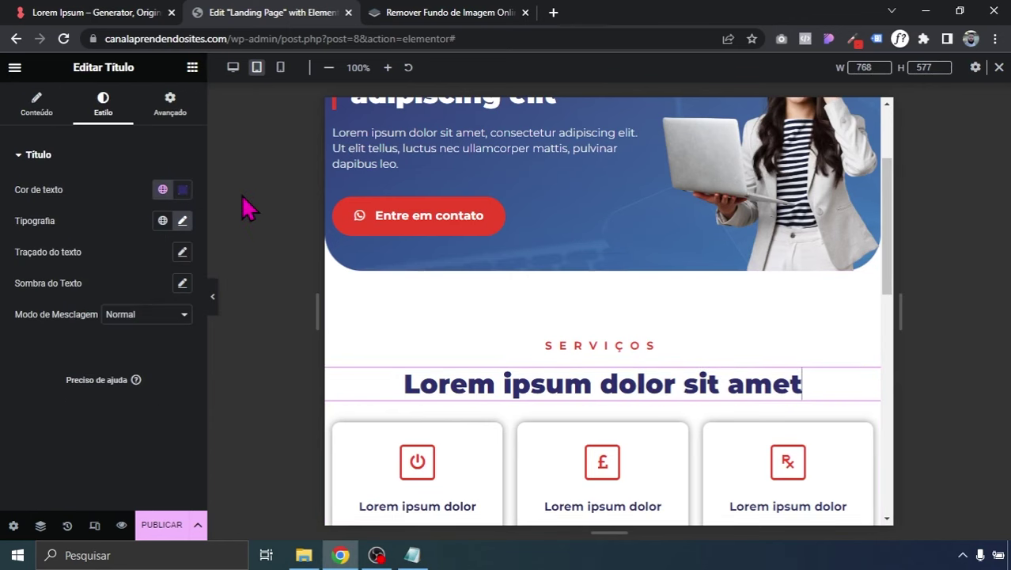
click(182, 222)
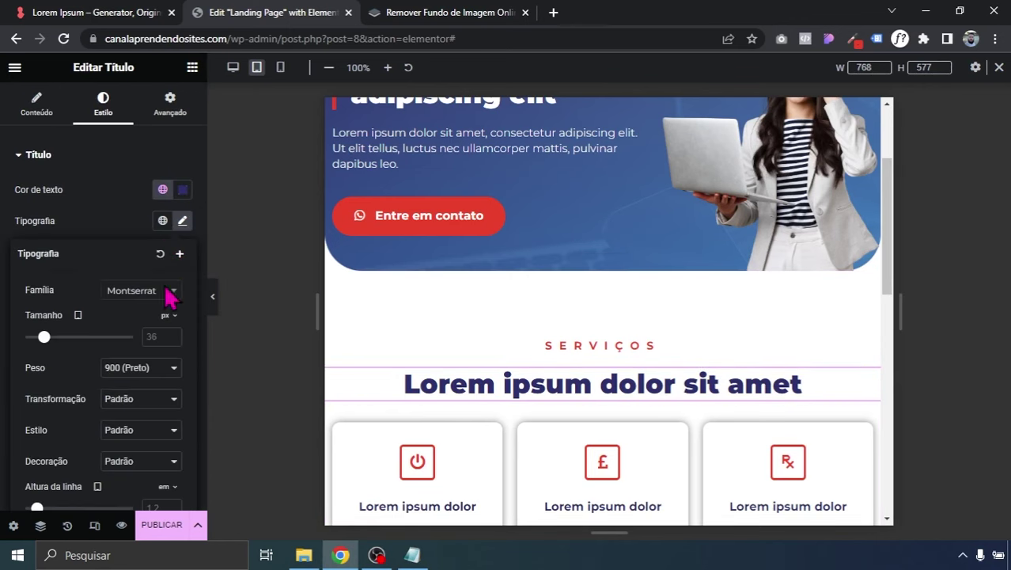
click(157, 333)
text(30)
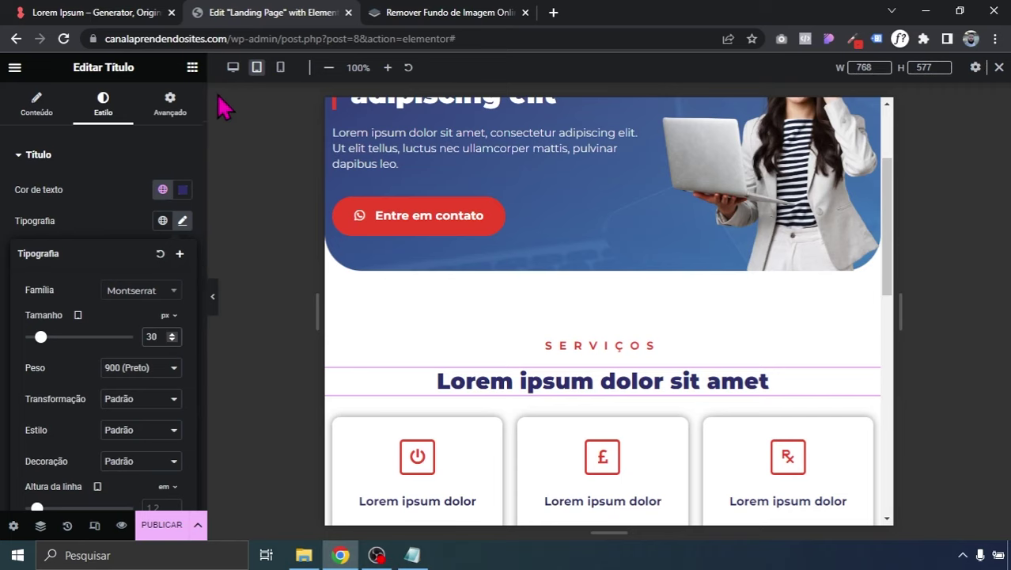
- Return to the desktop view, exit the responsive mode, and save the page as a draft
click(233, 67)
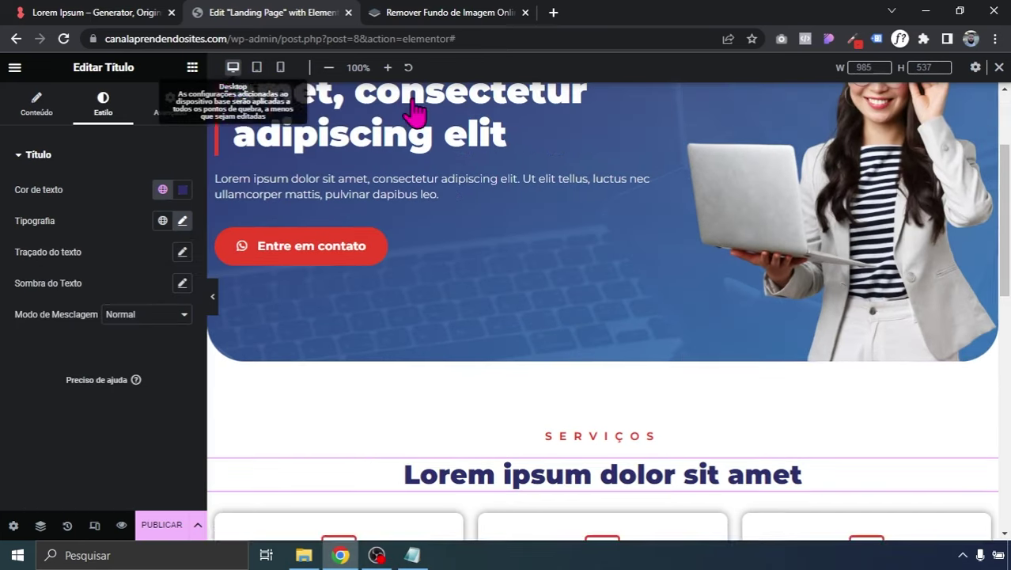
click(999, 67)
scroll(1007, 317, down, 5)
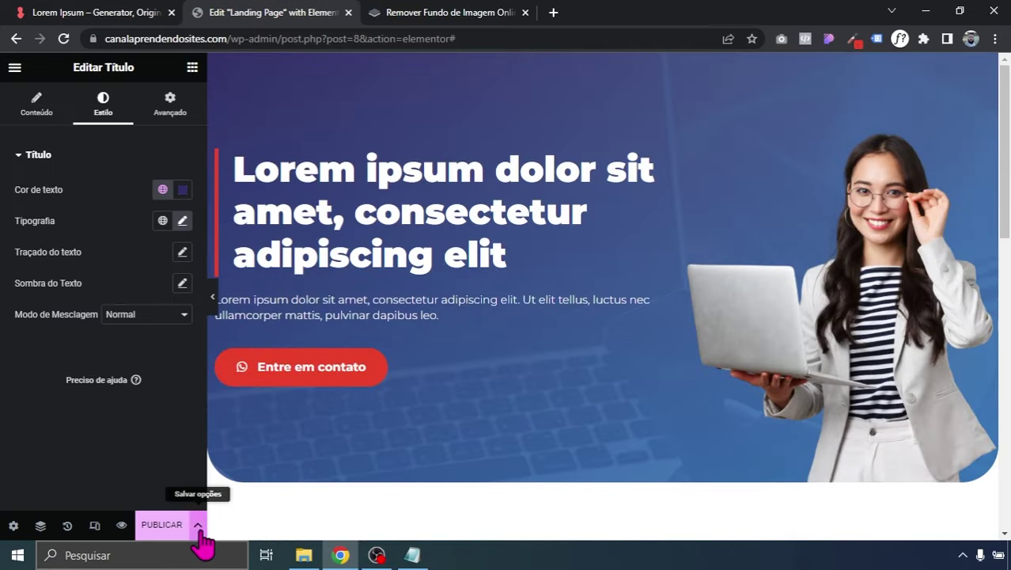
click(198, 525)
click(98, 457)
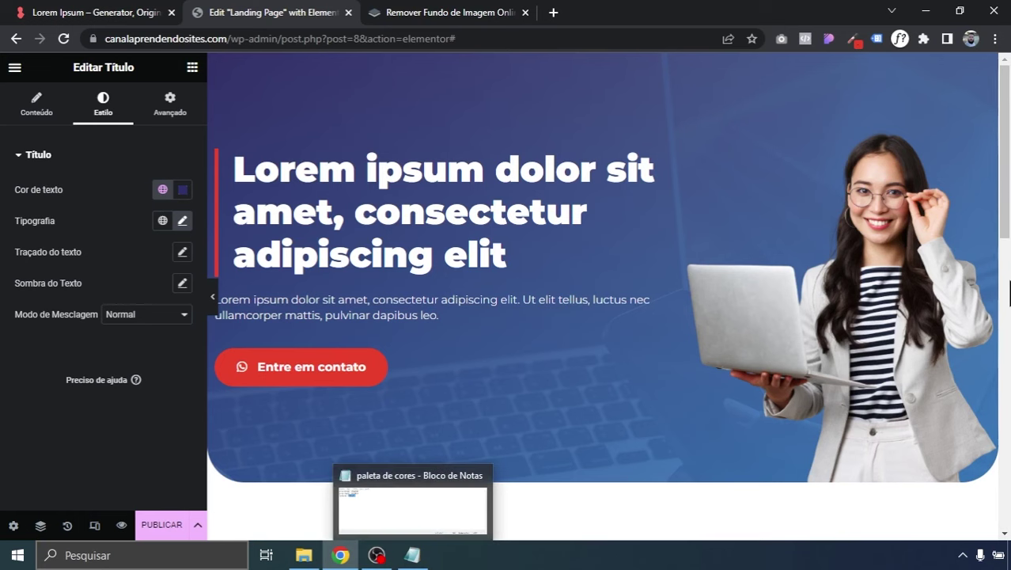
- Add a new container with two equal columns below the services section
drag(1005, 202, 1006, 494)
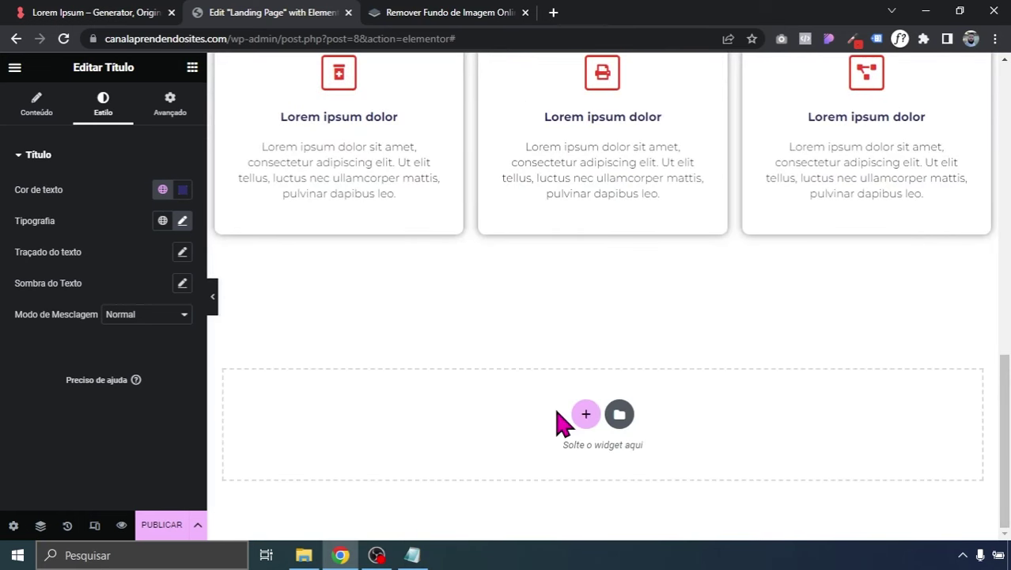
click(585, 414)
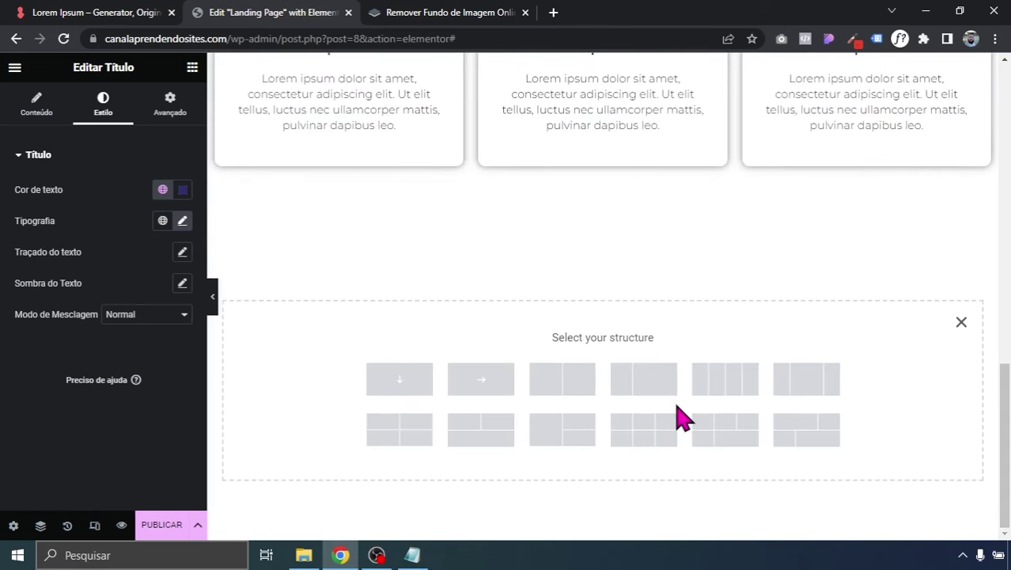
click(569, 396)
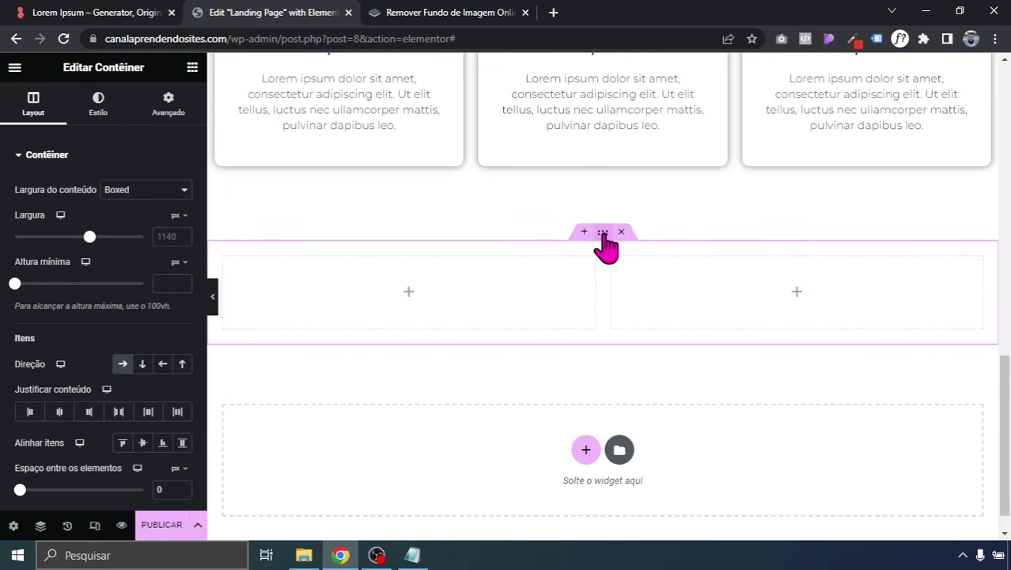
- Unlink the new two-column container's padding and set its top and bottom padding to 90 px
click(169, 104)
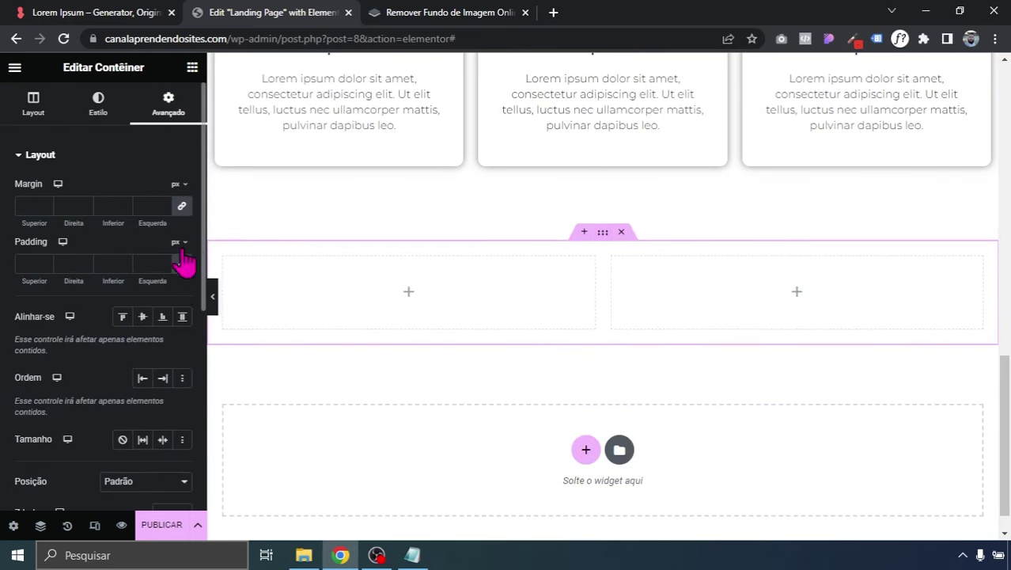
click(180, 267)
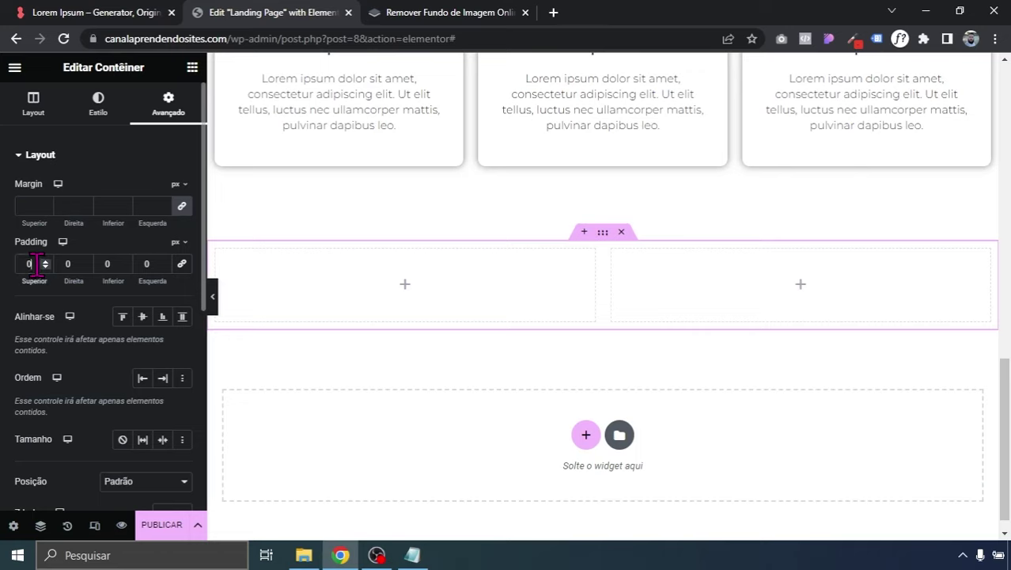
text(900)
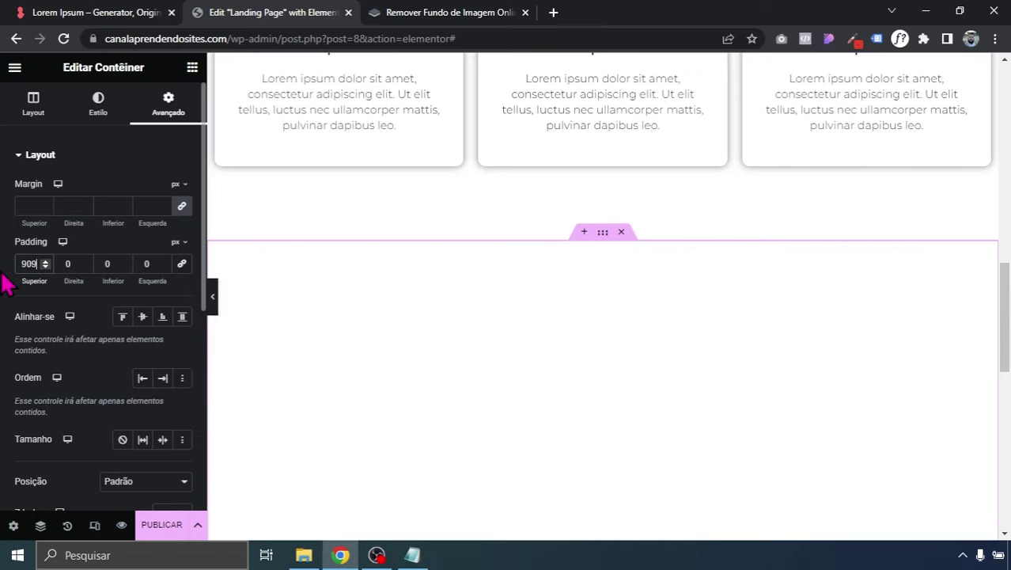
key(BackSpace)
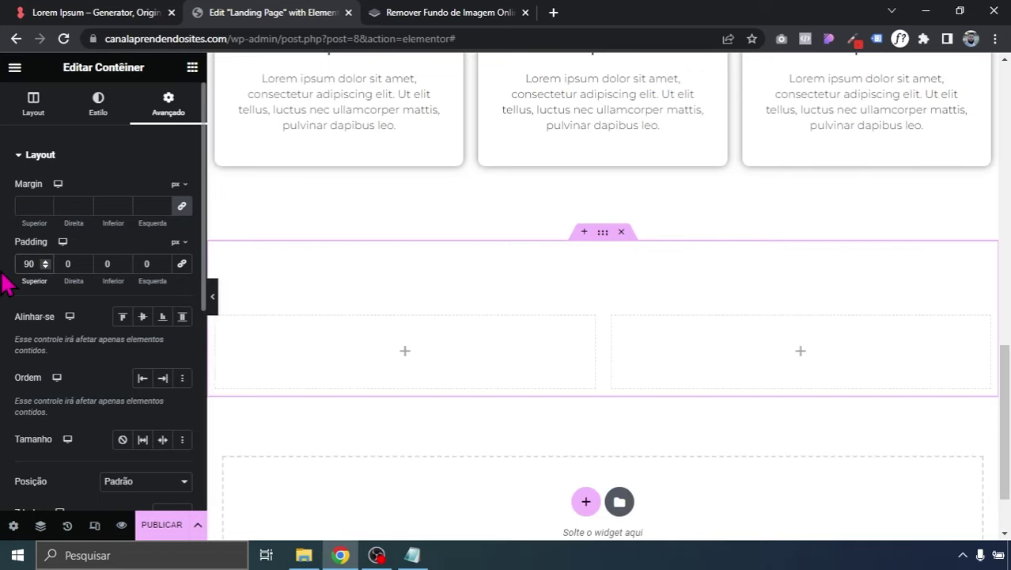
click(110, 265)
text(90)
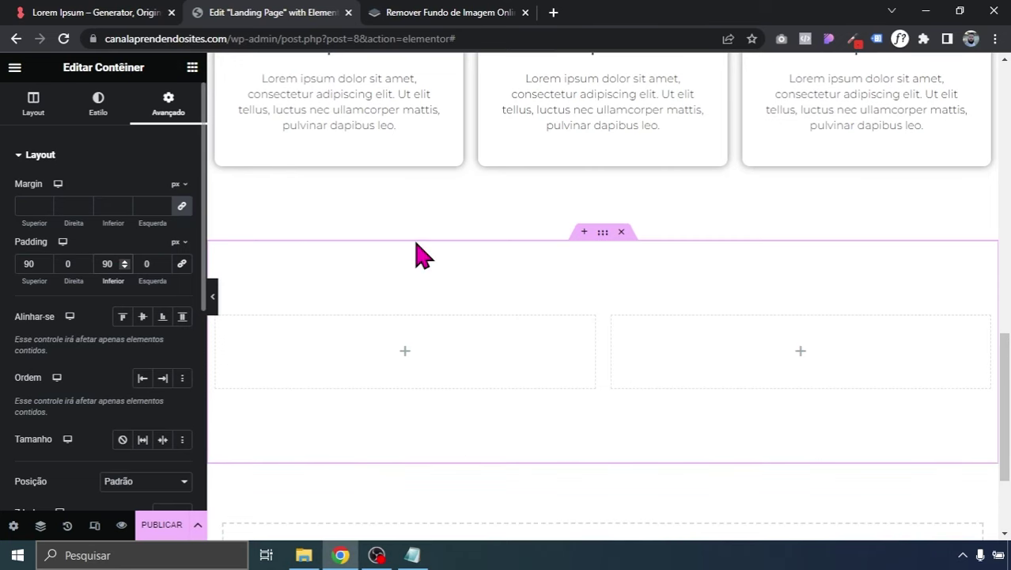
- Give the two-column container a gradient background from global color Novo item #1 to Novo item #2
scroll(893, 211, up, 7)
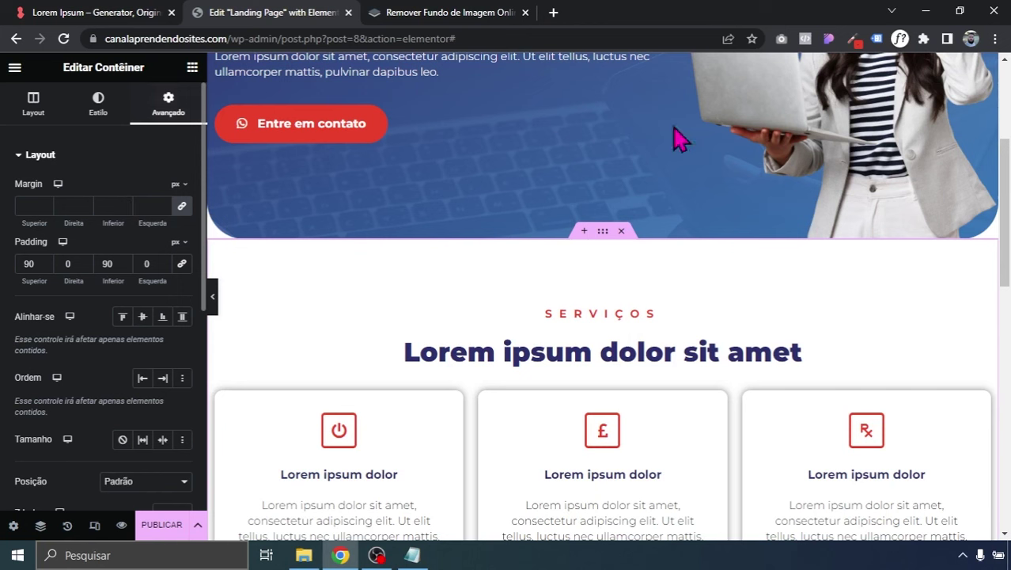
drag(1005, 226, 1007, 387)
scroll(715, 368, down, 1)
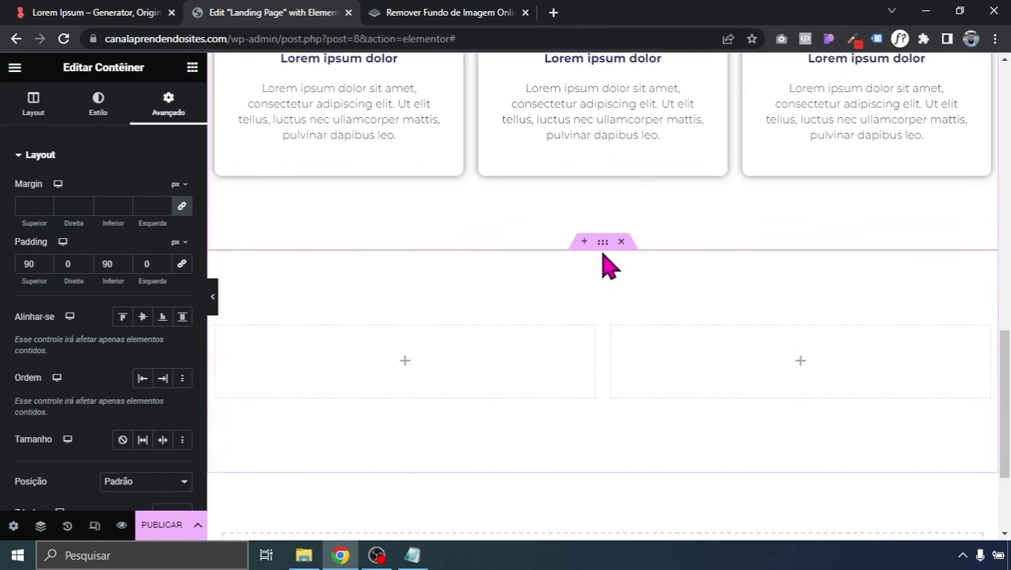
click(98, 107)
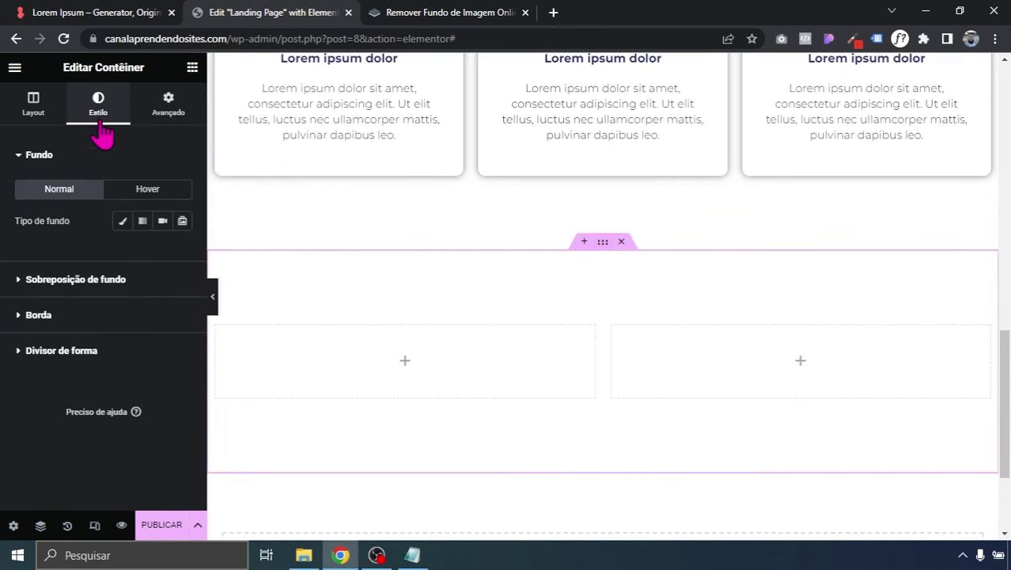
click(143, 223)
click(162, 252)
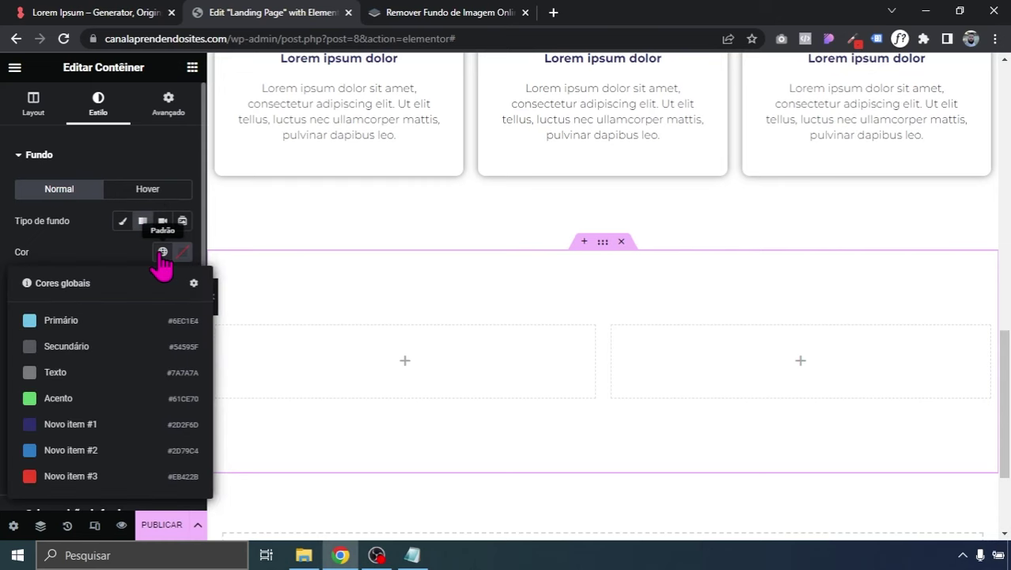
click(94, 420)
click(162, 329)
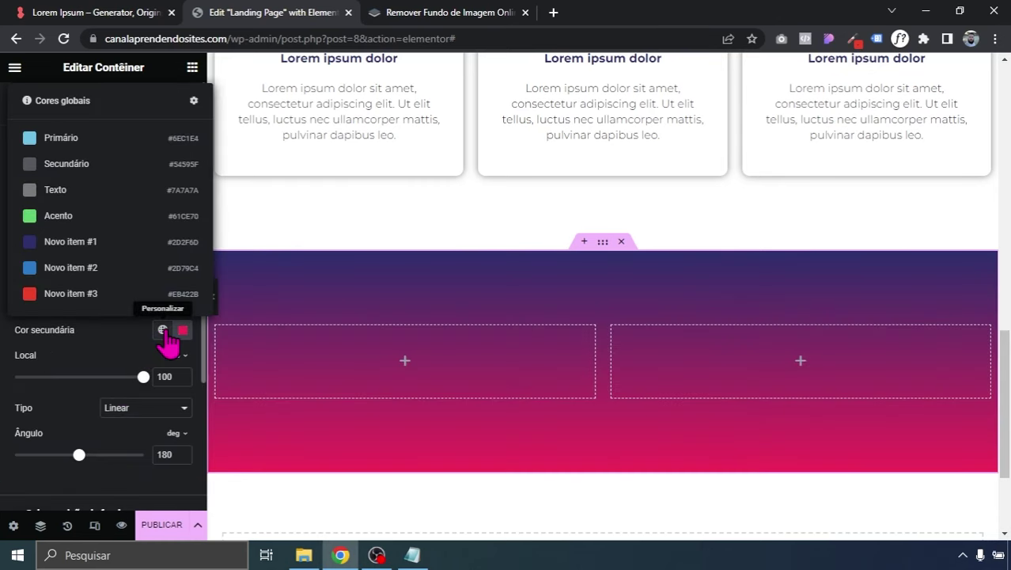
click(84, 291)
scroll(384, 215, down, 2)
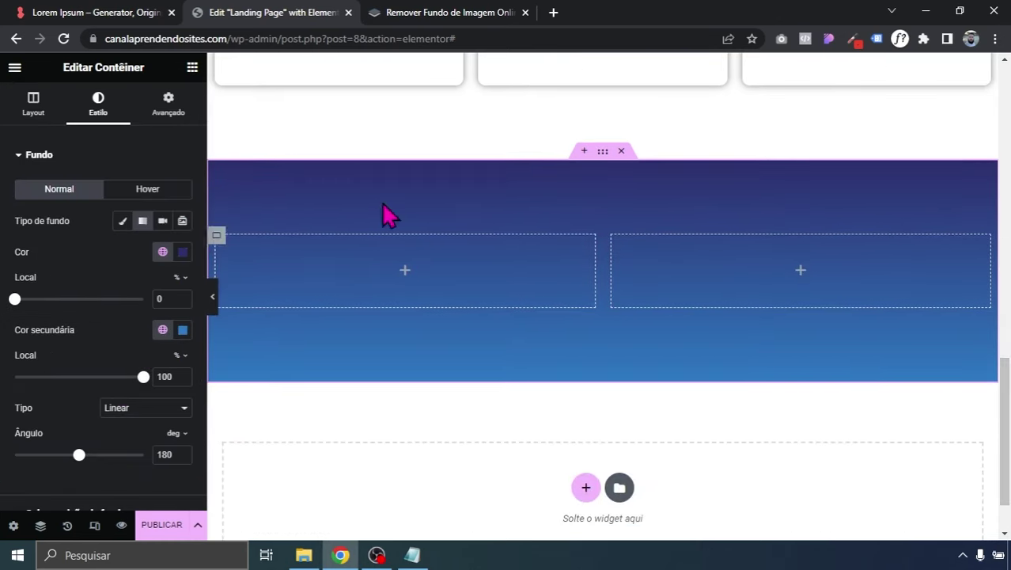
- Place an Image widget in the gradient container's first column and switch to the aula lp folder in File Explorer for its picture
click(192, 69)
drag(155, 304, 430, 362)
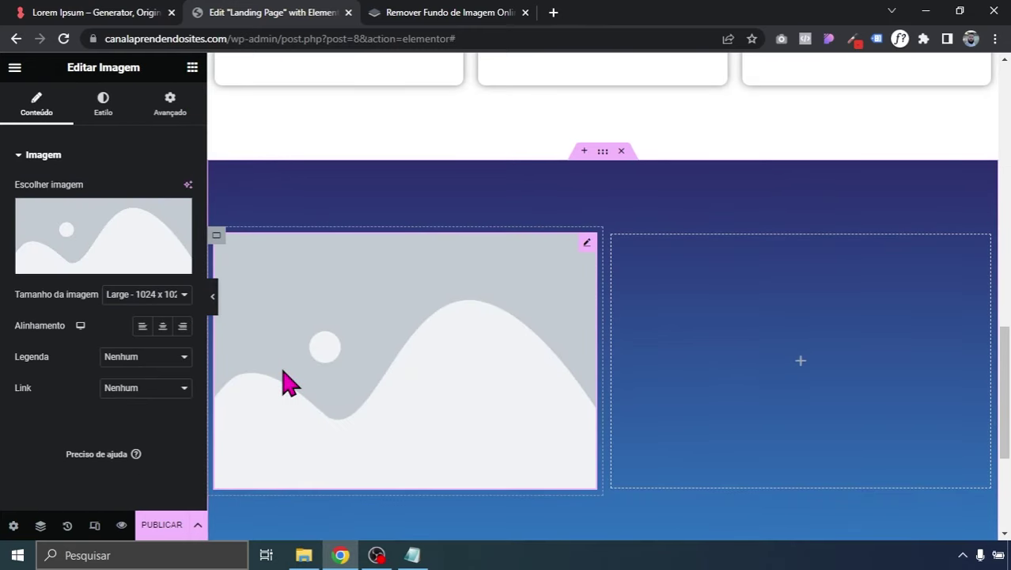
click(304, 555)
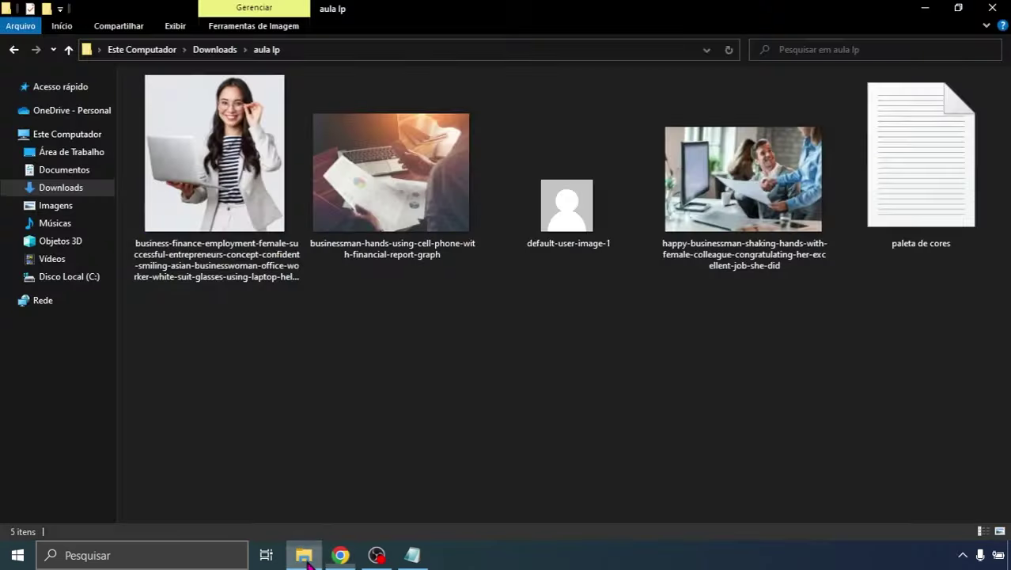
- Open the businessman handshake photo in Paint, resize it to 600 × 400 px, save it and close Paint
click(744, 201)
right_click(737, 188)
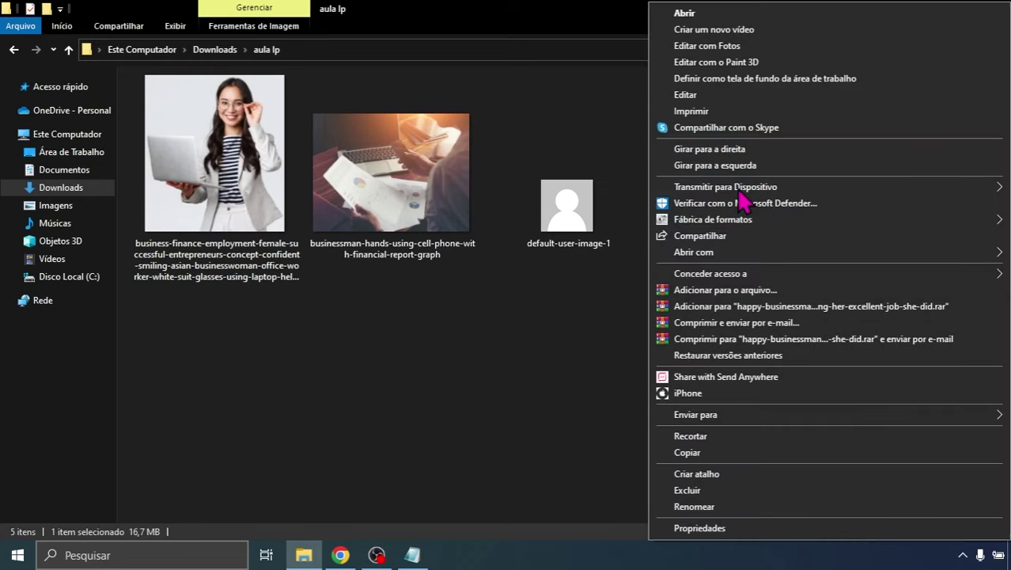
click(686, 95)
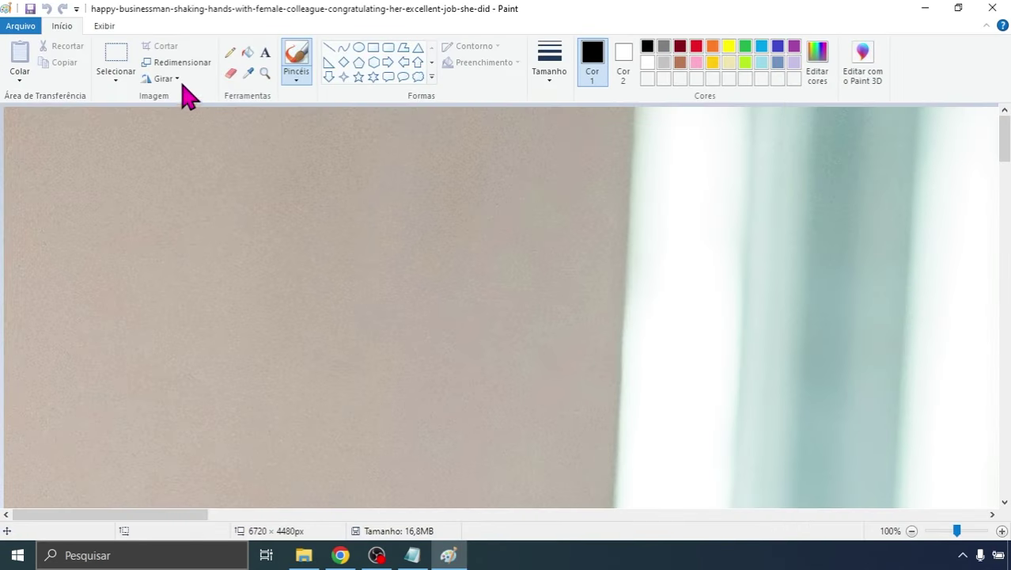
click(163, 63)
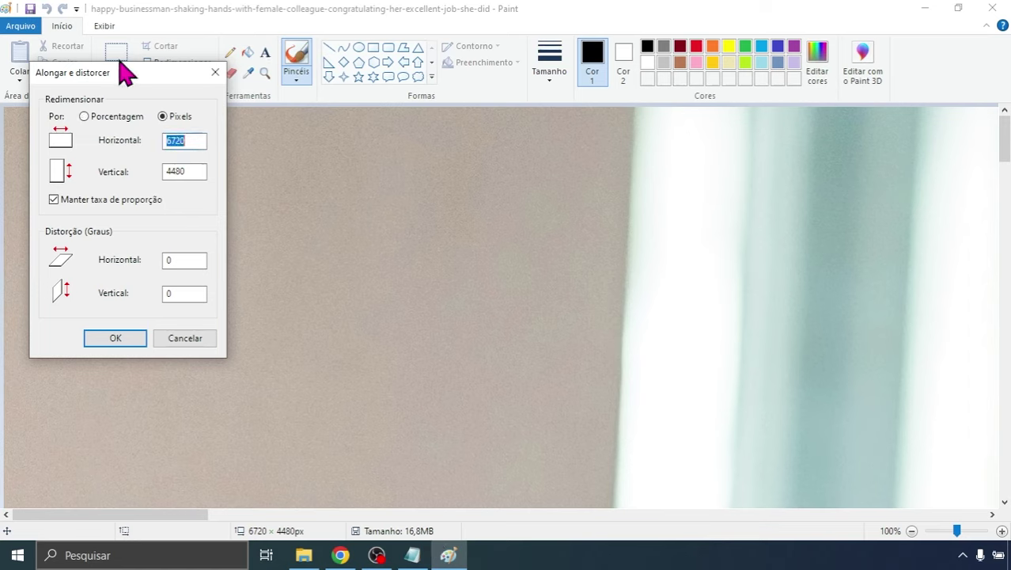
click(133, 338)
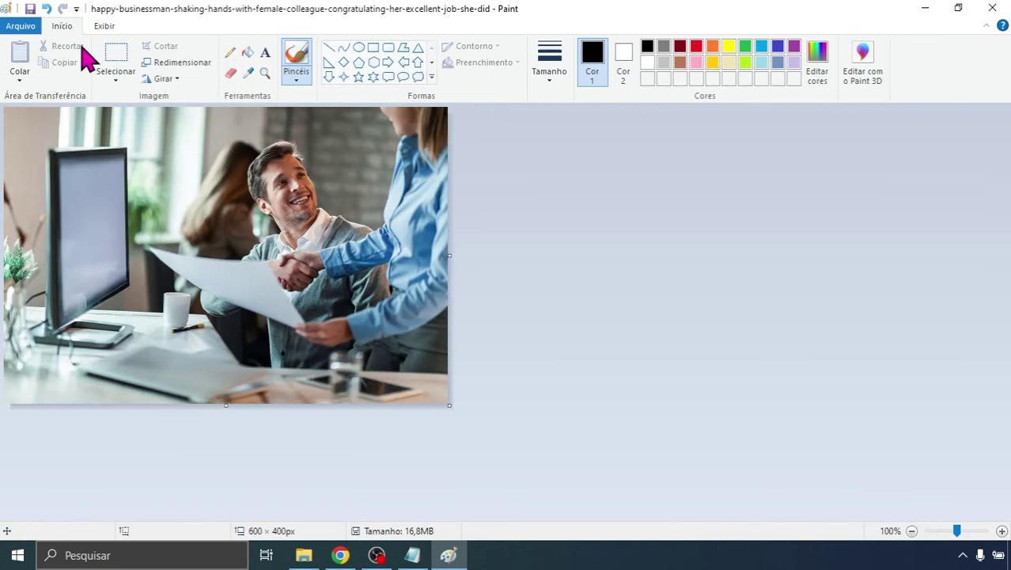
click(30, 9)
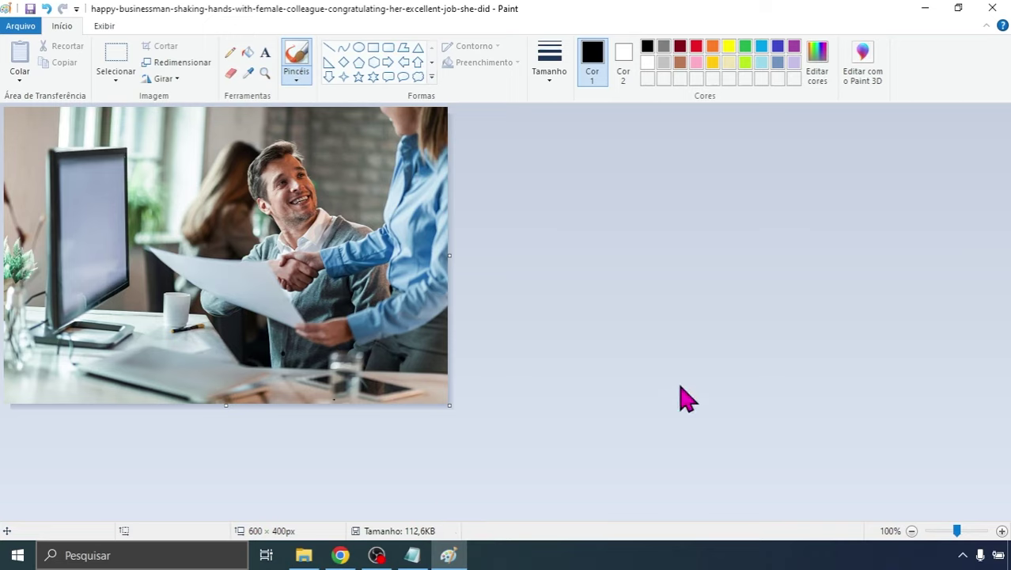
click(992, 8)
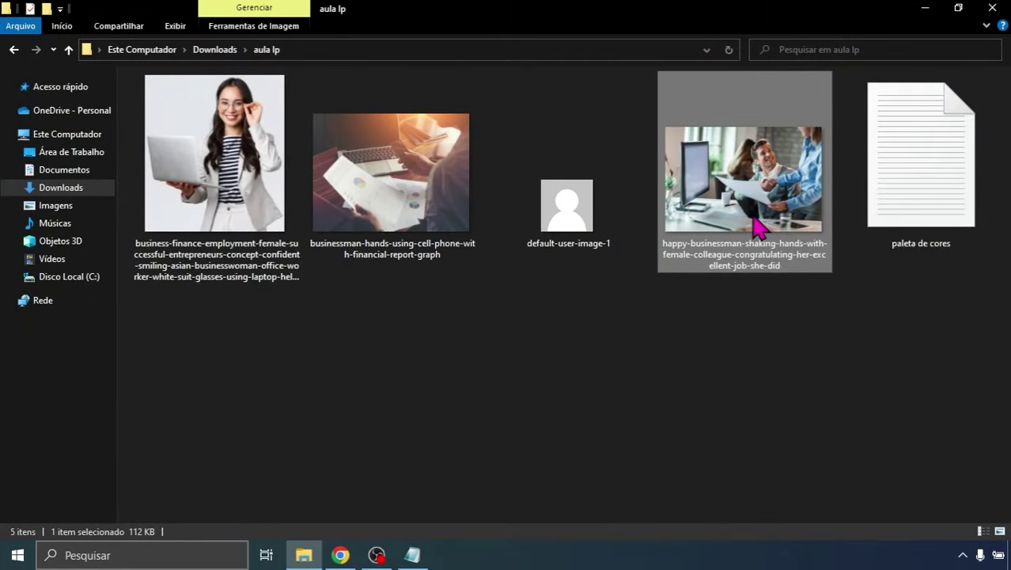
- Switch to Chrome, upload the resized handshake photo from the aula lp folder to the media library and insert it in the image widget
click(339, 555)
click(108, 226)
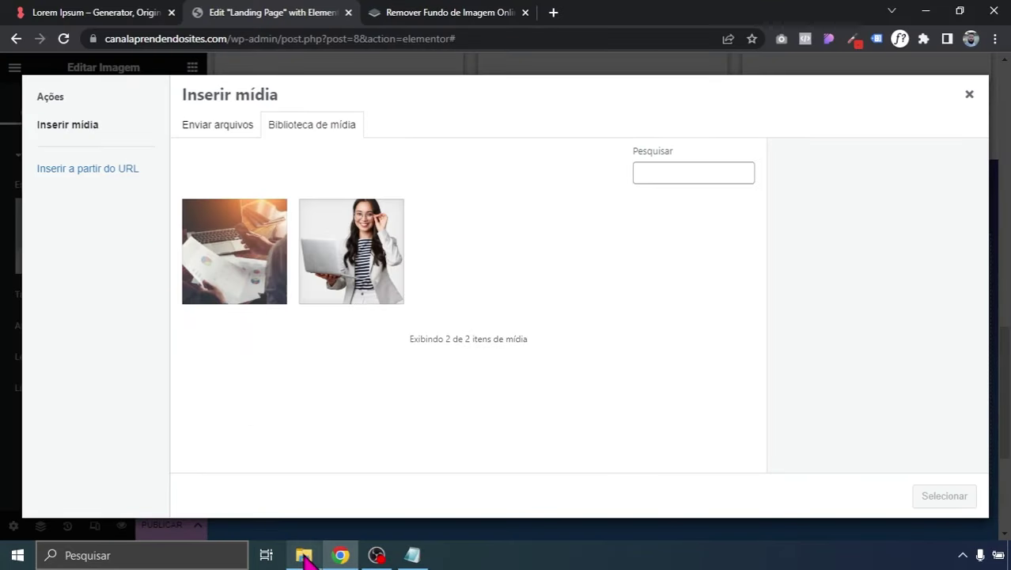
click(304, 554)
drag(786, 199, 355, 388)
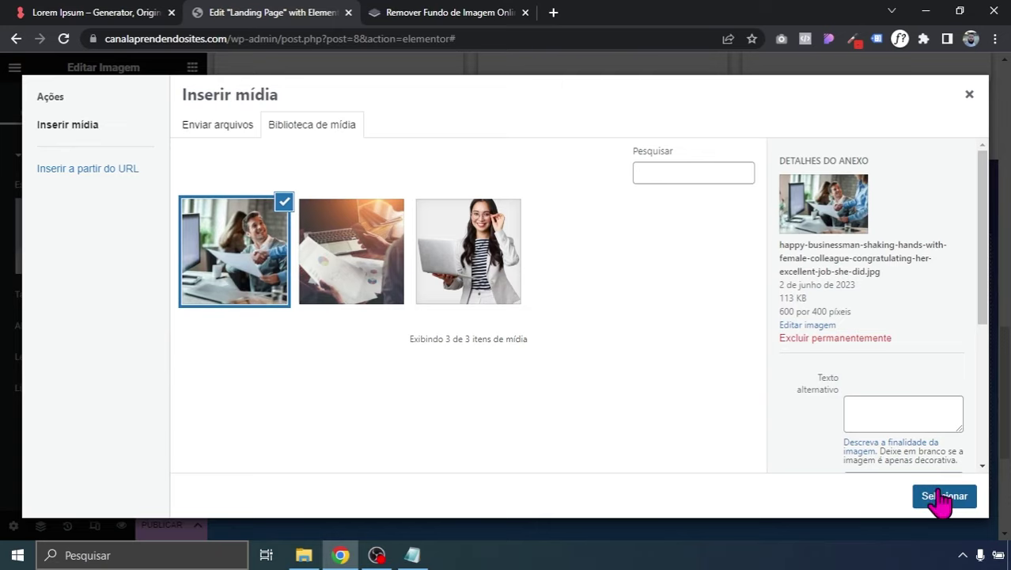
click(941, 497)
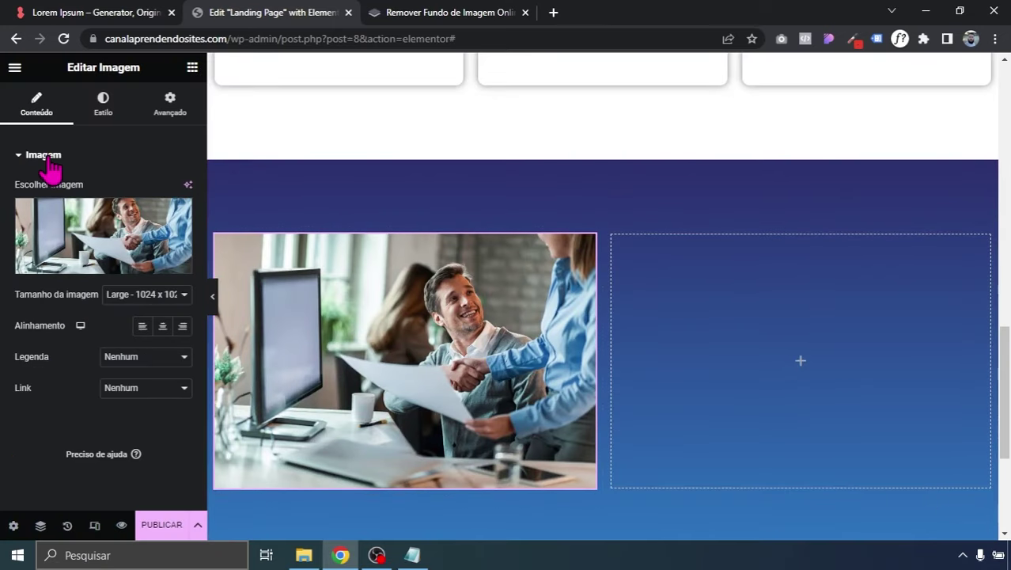
- Set the handshake photo's corner rounding to 10 px on all corners and preview the section without the editing panel
click(116, 108)
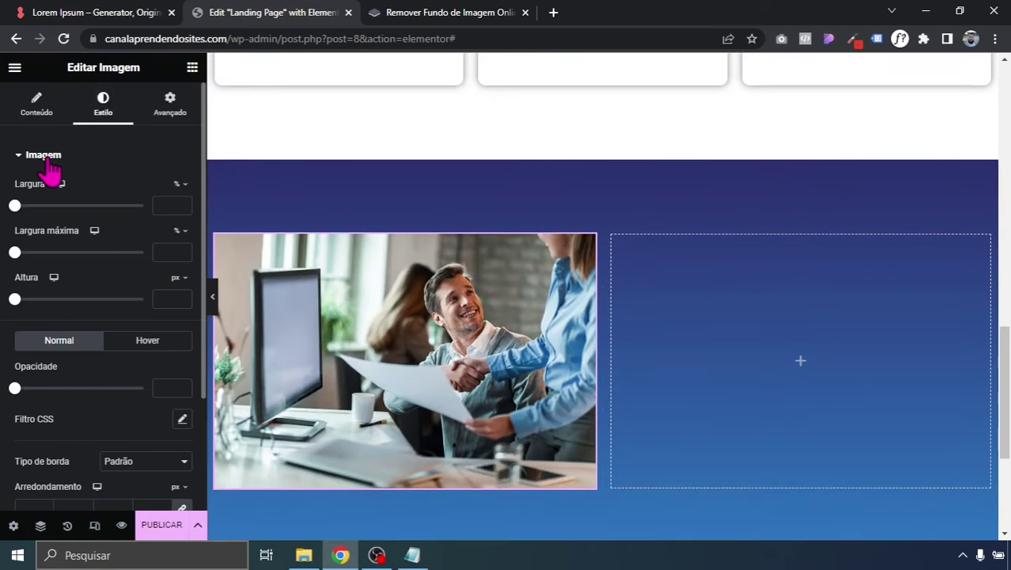
click(26, 504)
text(10)
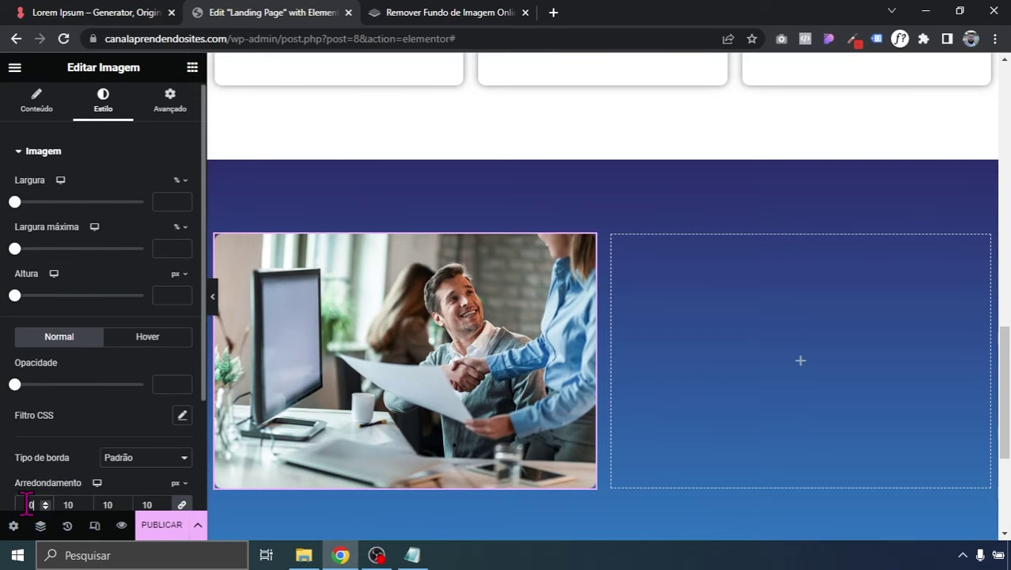
click(211, 297)
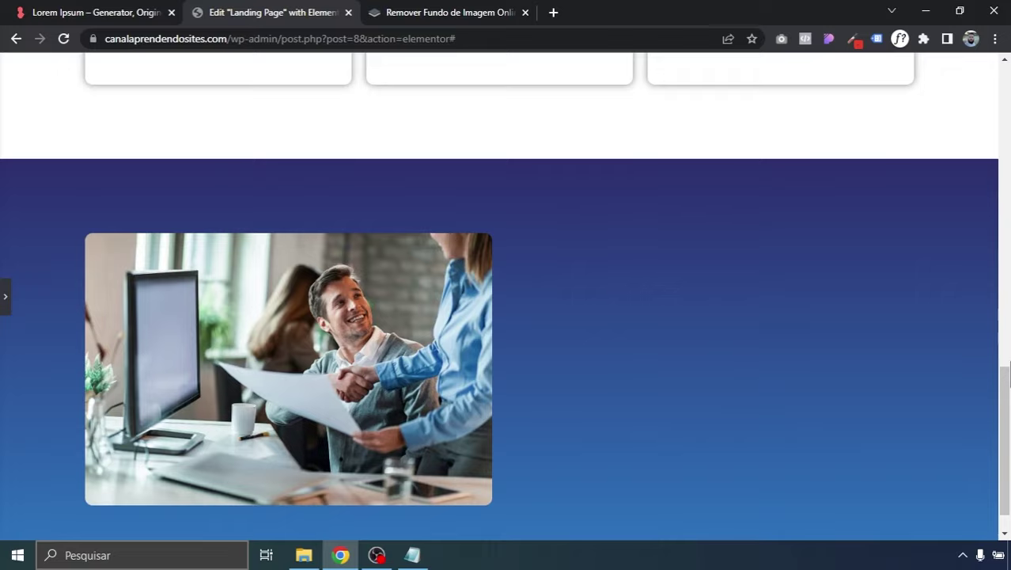
scroll(348, 370, up, 3)
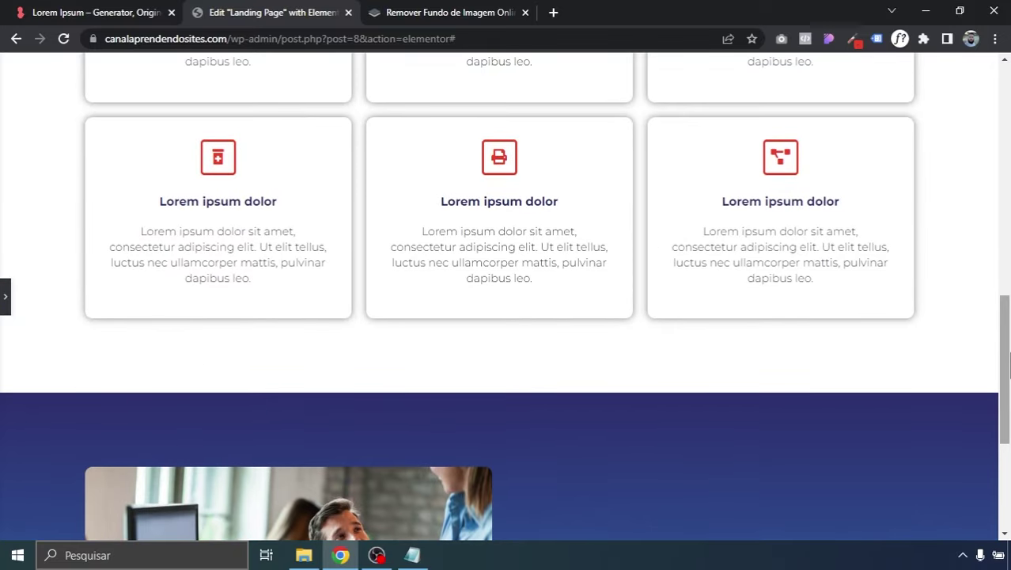
drag(1005, 435, 1006, 518)
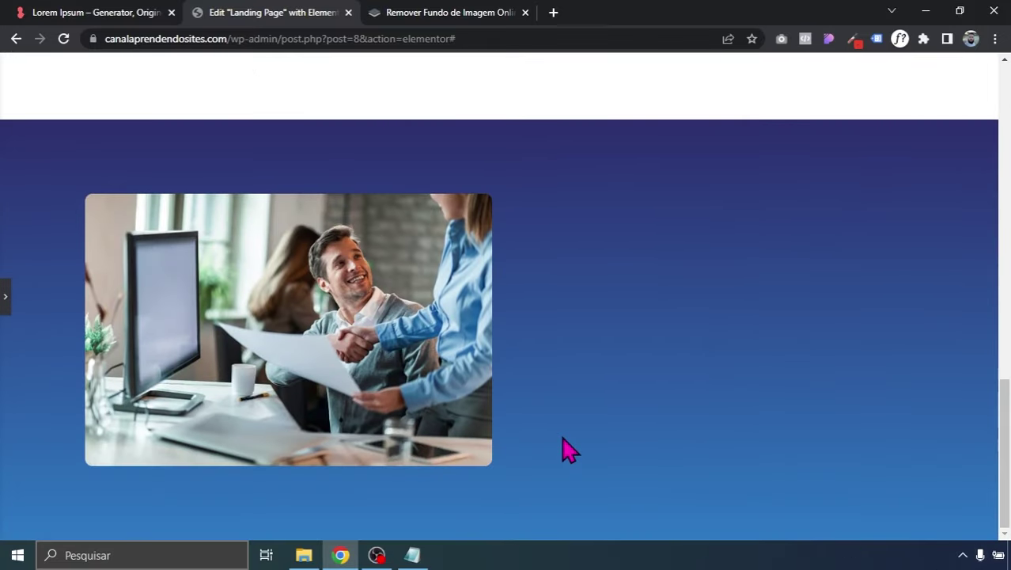
click(4, 307)
- Copy the SERVIÇOS label title and paste it into the empty container beside the handshake photo
scroll(945, 245, up, 6)
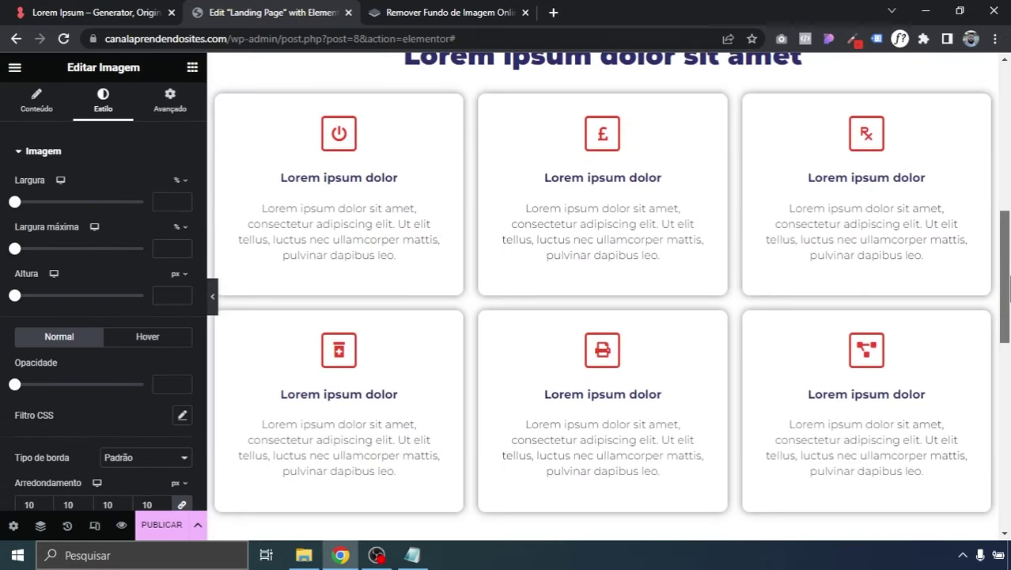
right_click(569, 251)
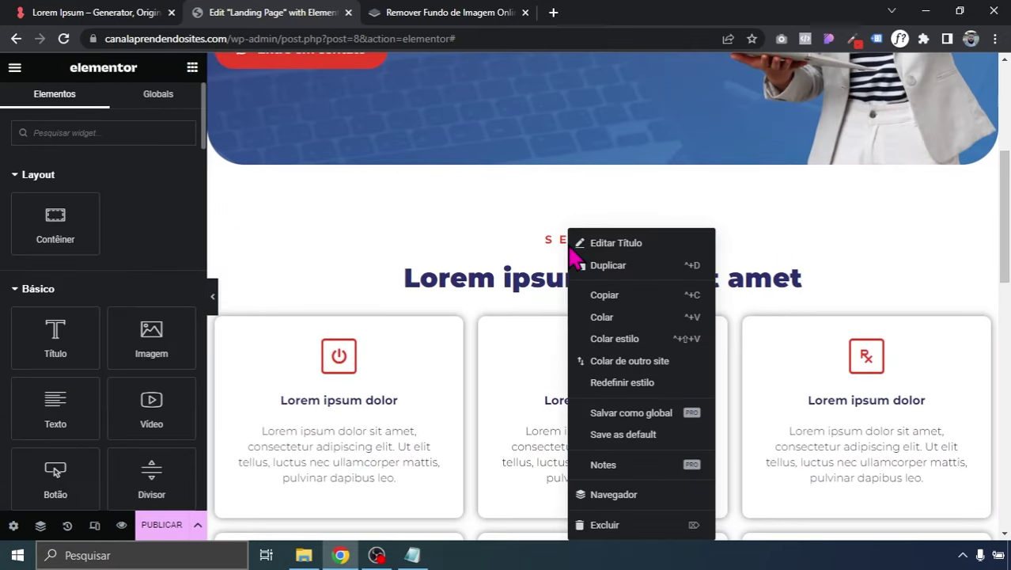
click(589, 293)
drag(1005, 245, 1006, 332)
scroll(770, 368, down, 4)
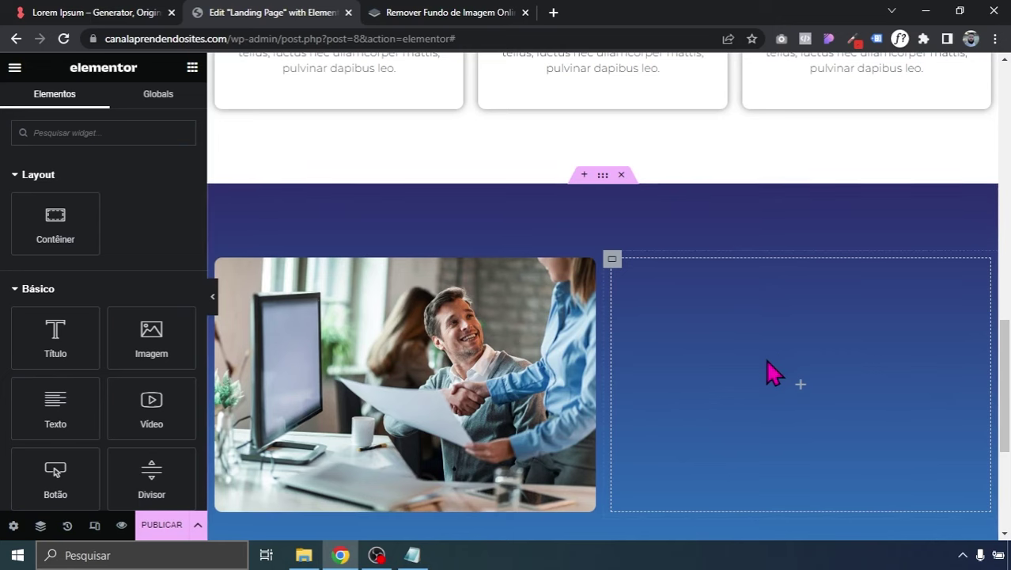
right_click(758, 353)
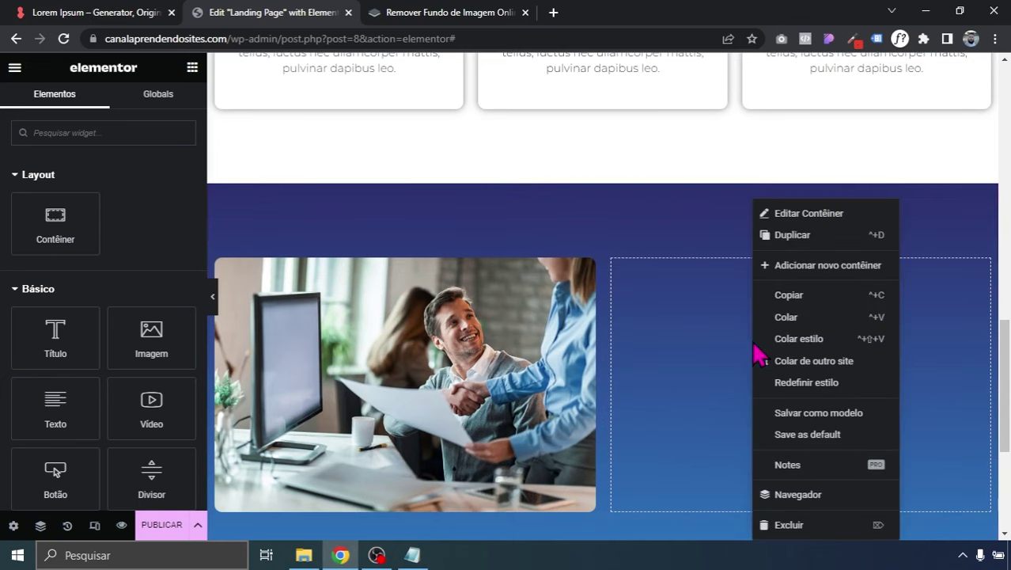
click(786, 332)
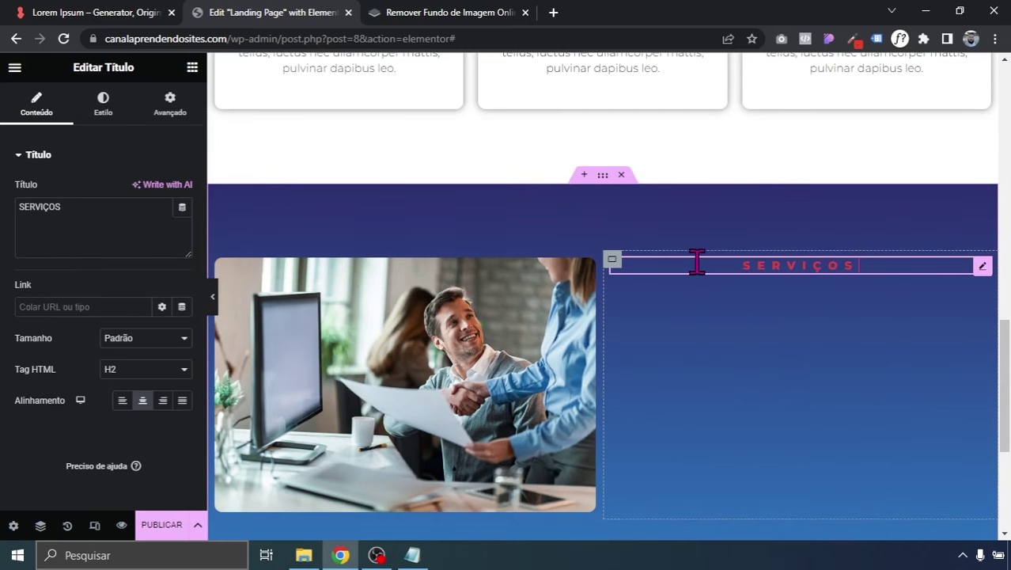
- Left-align the pasted label title and change its text to SOBRE
click(123, 400)
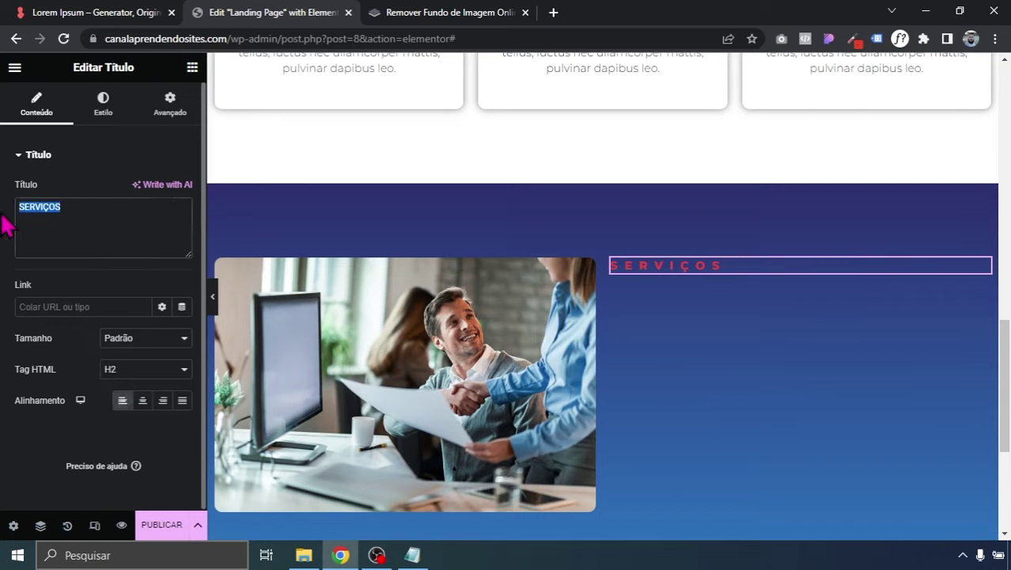
key(BackSpace)
text(SOBRE)
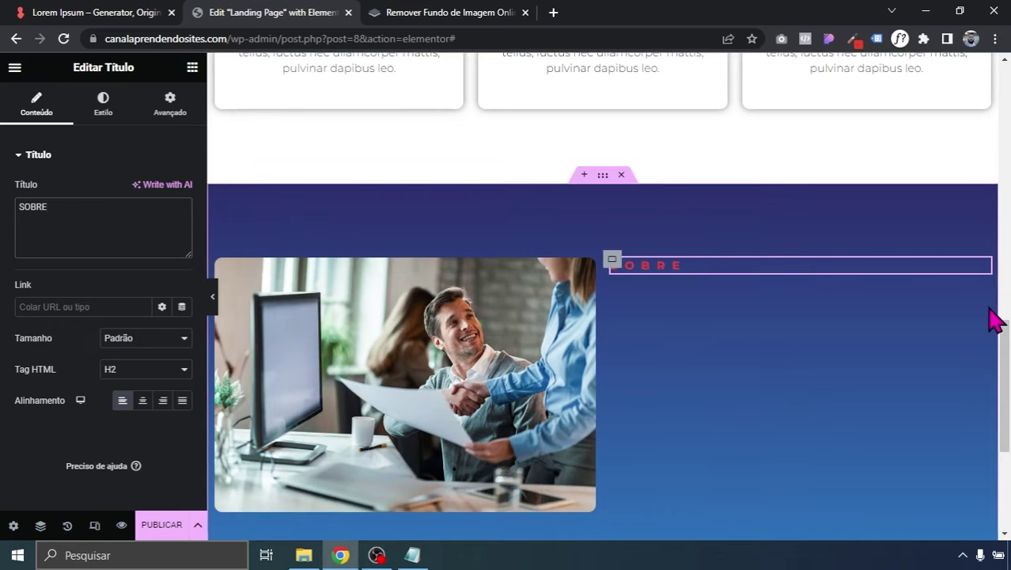
- Copy the services section's "Lorem ipsum dolor sit amet" heading, paste it below SOBRE and left-align it
scroll(823, 224, up, 5)
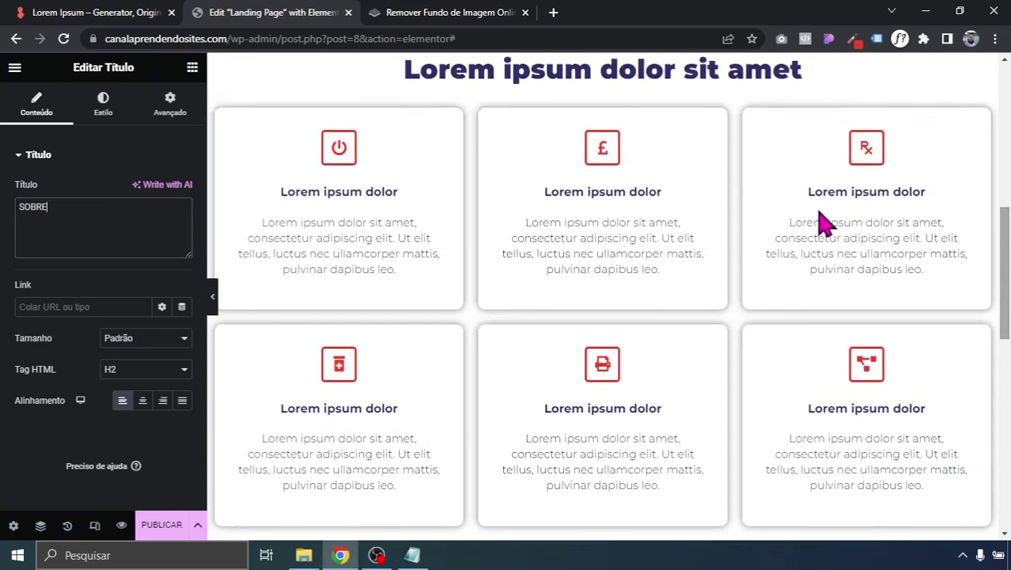
right_click(606, 80)
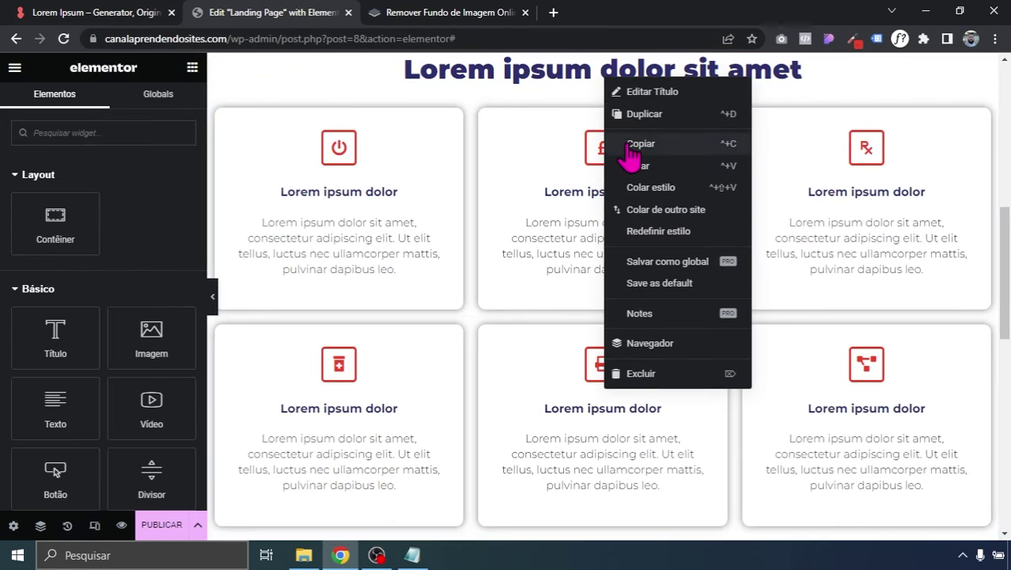
click(629, 145)
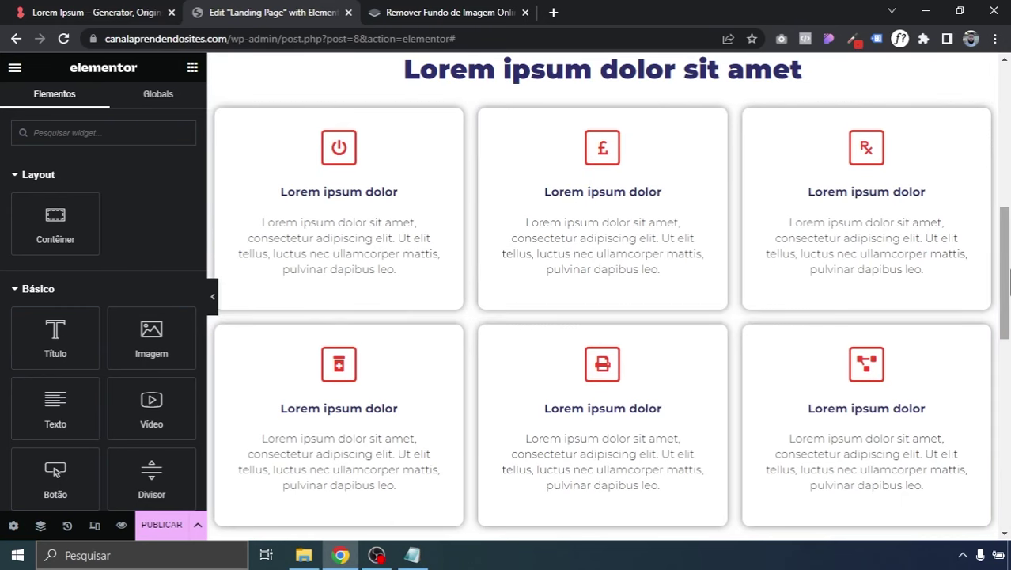
scroll(1006, 273, down, 10)
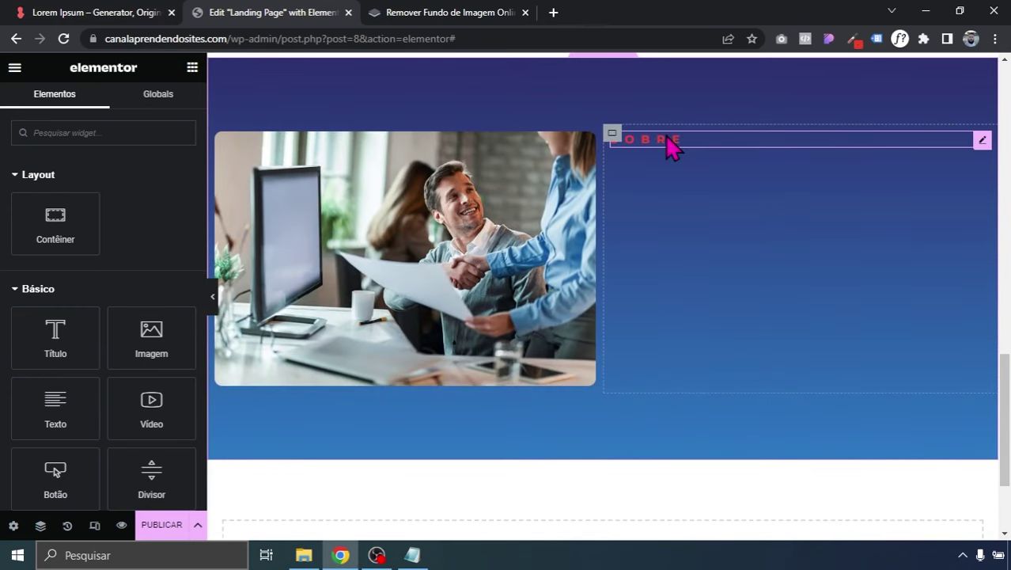
right_click(671, 146)
click(697, 224)
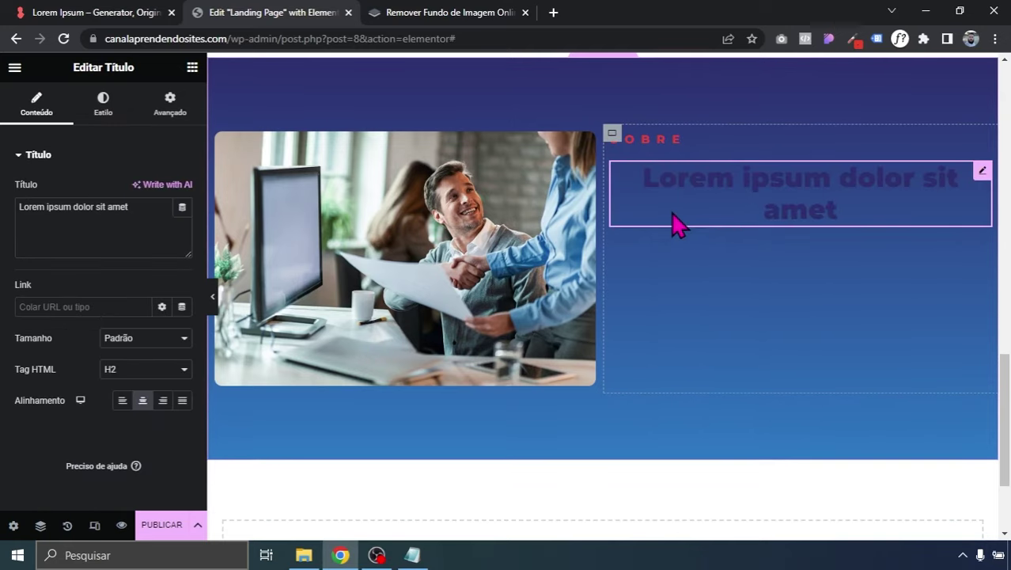
click(123, 399)
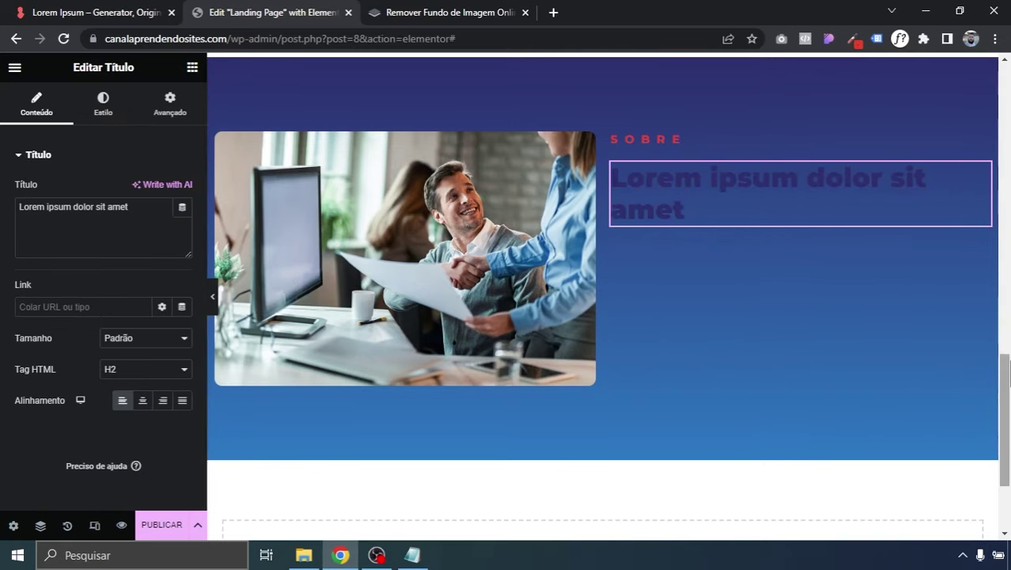
- Copy the hero section's paragraph text and paste it below the heading in the SOBRE container
scroll(1005, 301, up, 5)
scroll(1005, 301, up, 8)
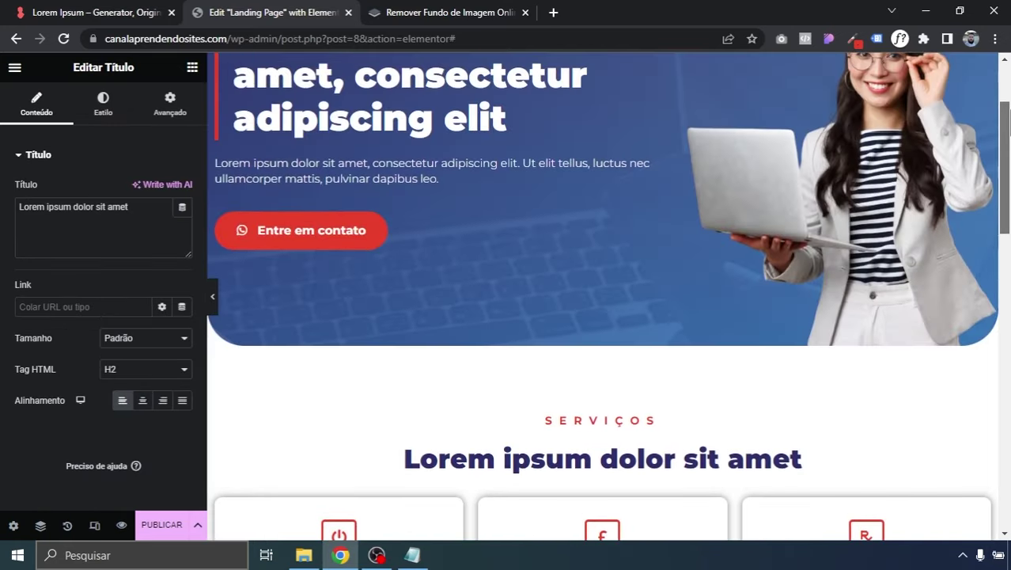
right_click(404, 167)
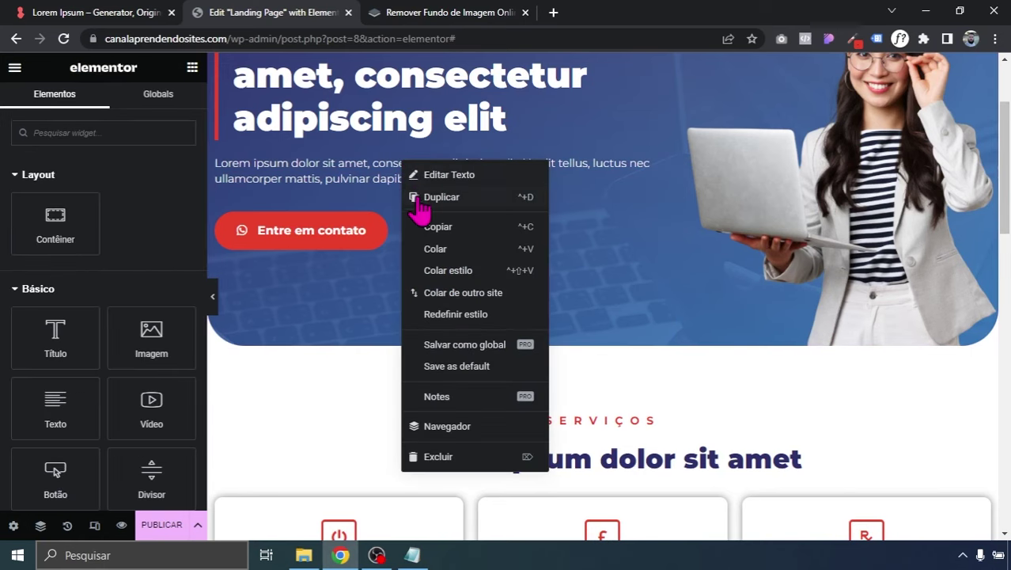
click(421, 223)
scroll(1006, 317, down, 6)
scroll(1007, 317, down, 5)
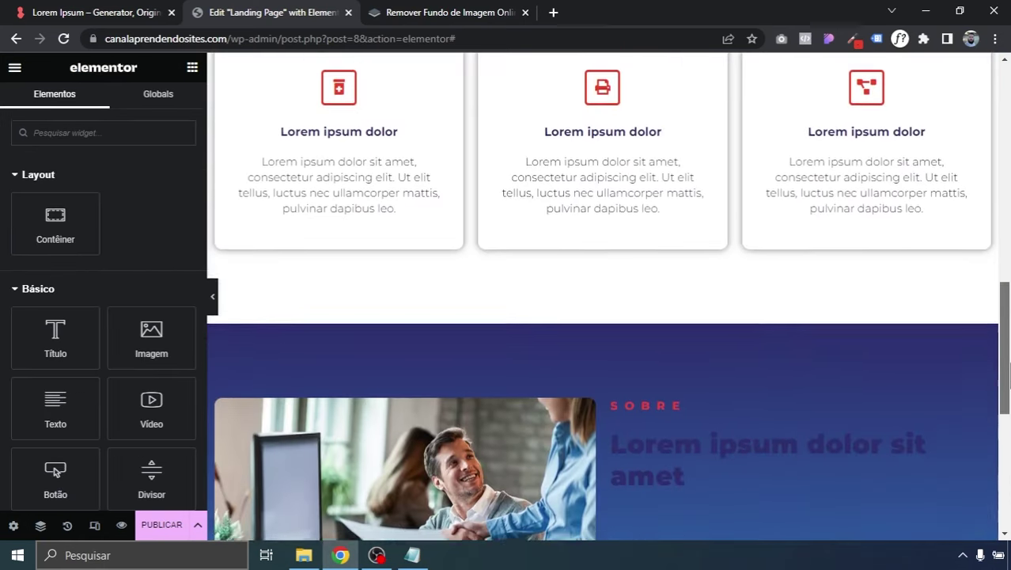
right_click(688, 307)
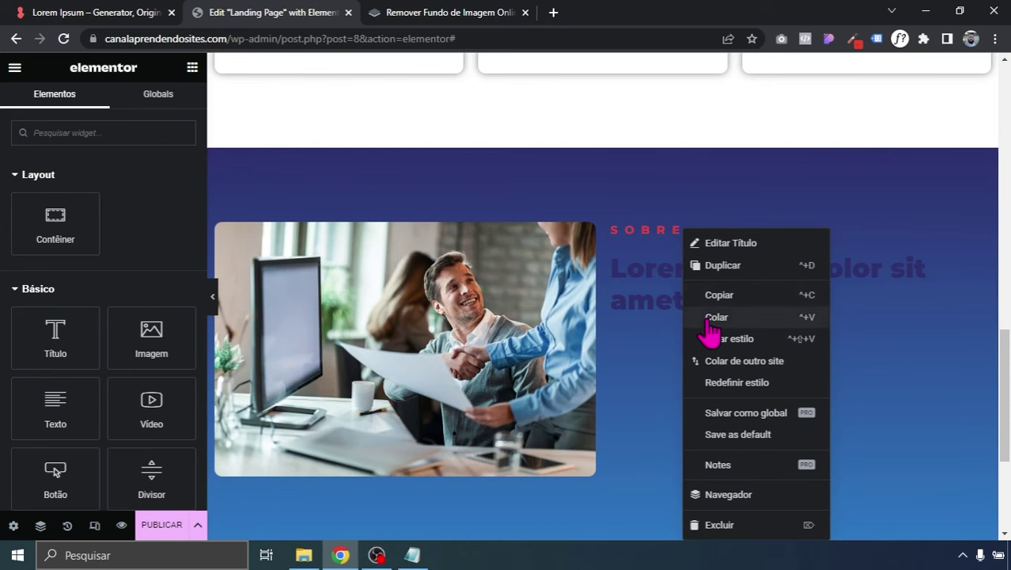
click(710, 318)
- Set the text color of the heading below SOBRE to white
click(670, 310)
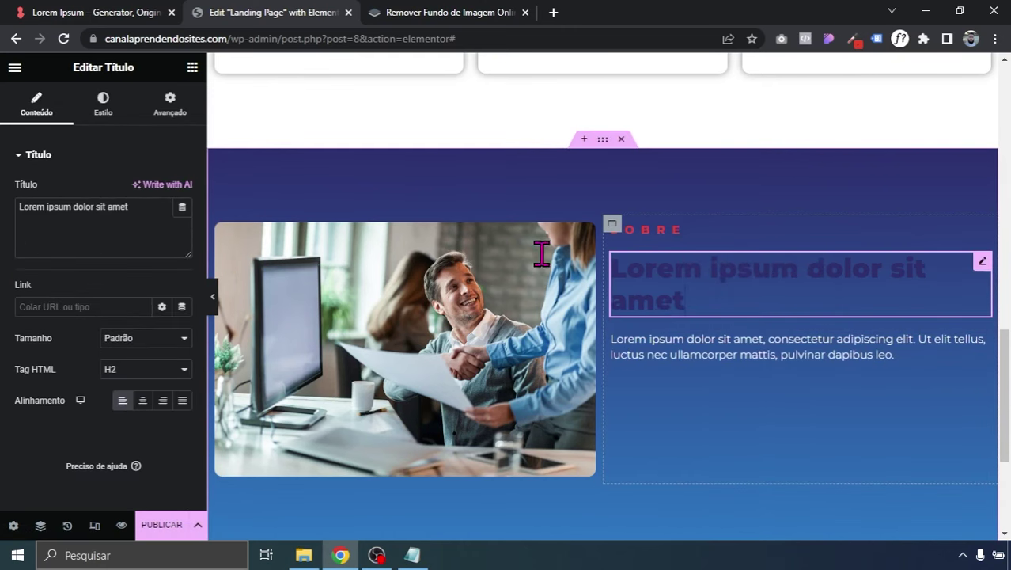
click(103, 105)
click(183, 189)
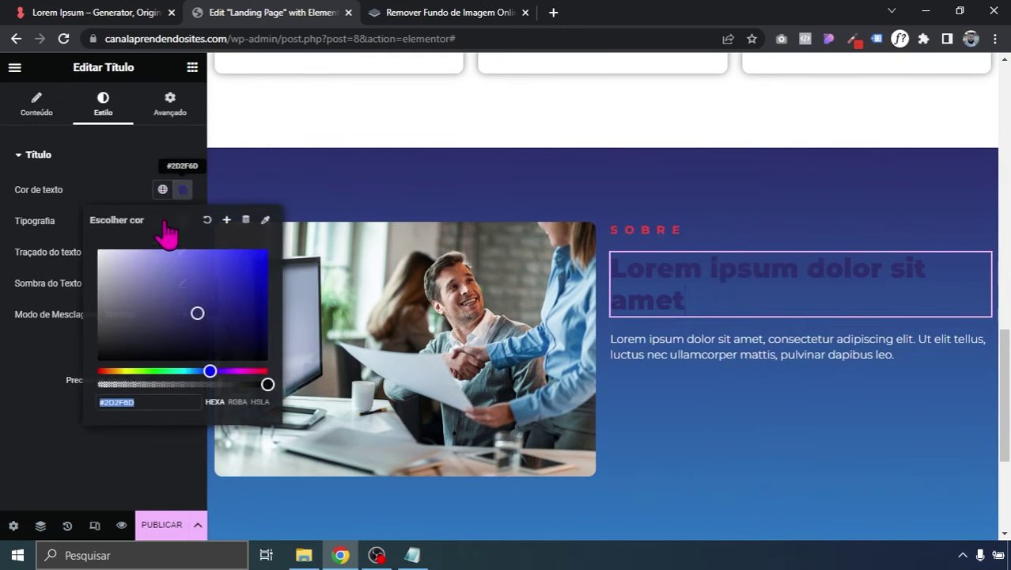
drag(129, 296, 61, 198)
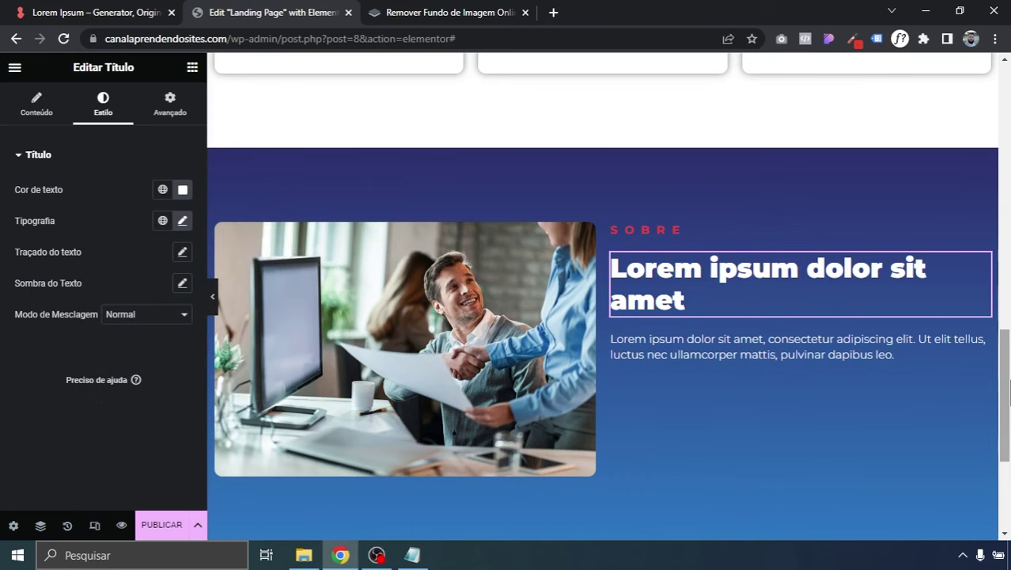
- Switch to the loremipsum.io generator and copy its generated Lorem ipsum paragraph
scroll(1006, 393, down, 1)
click(99, 12)
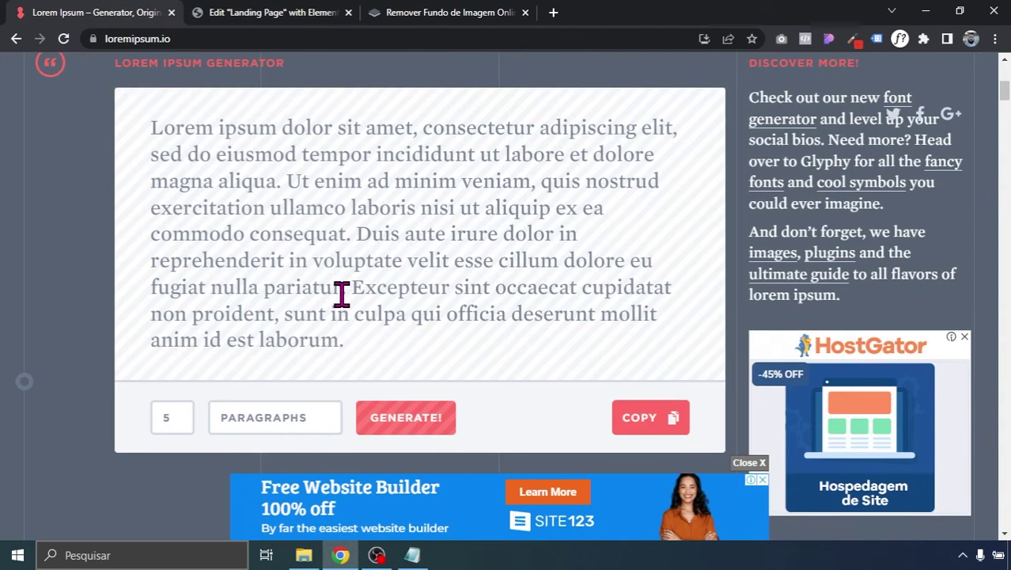
click(341, 293)
right_click(342, 296)
key(ctrl+c)
click(357, 307)
- Return to the landing page editor and replace the SOBRE paragraph's content with the copied Lorem ipsum text in the plain text editing mode
click(267, 12)
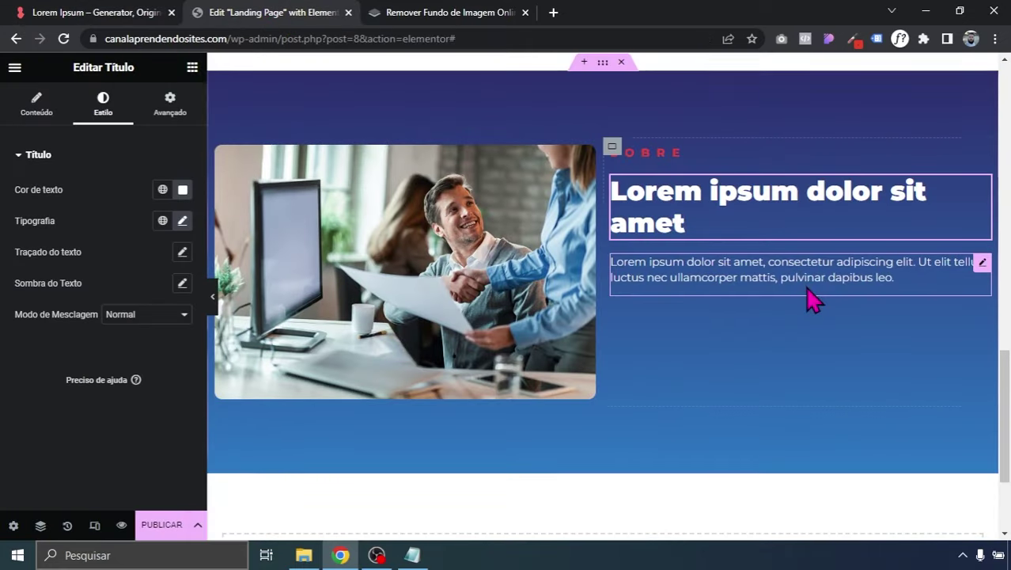
click(983, 269)
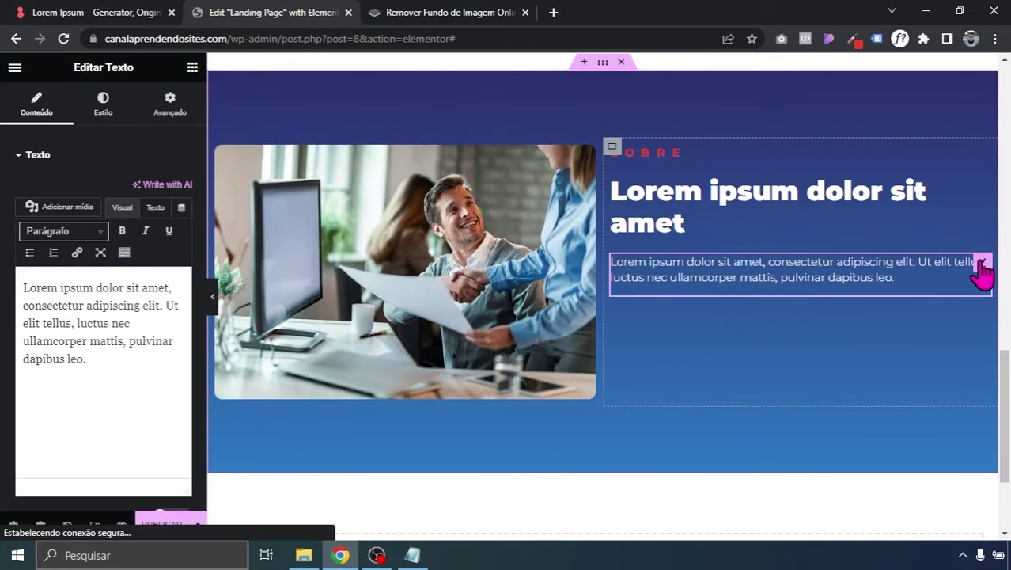
click(153, 208)
drag(97, 348, 3, 257)
key(ctrl+v)
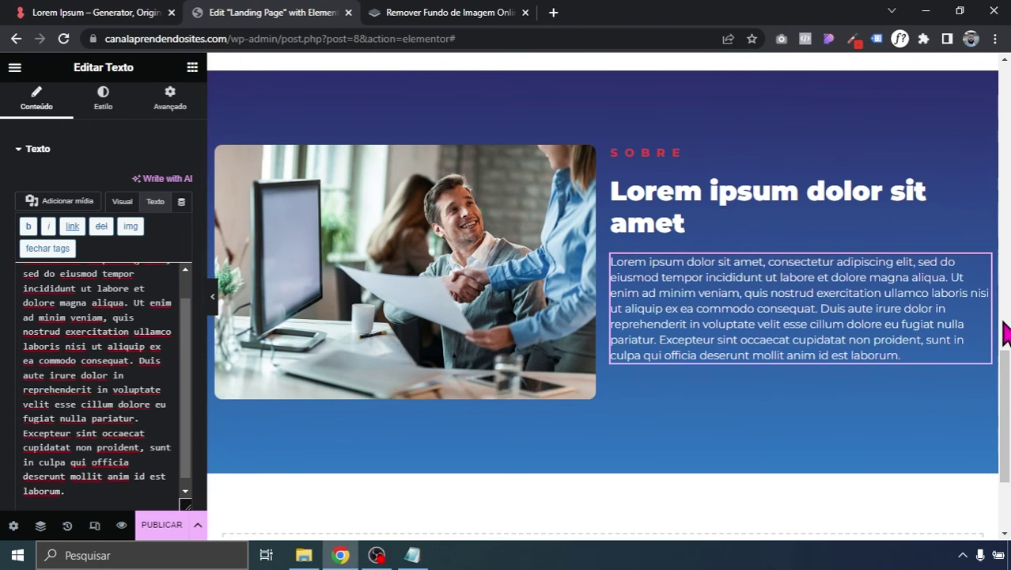
- Copy the hero section's "Entre em contato" button, paste it below the SOBRE paragraph and preview the page at full width
scroll(1006, 335, up, 10)
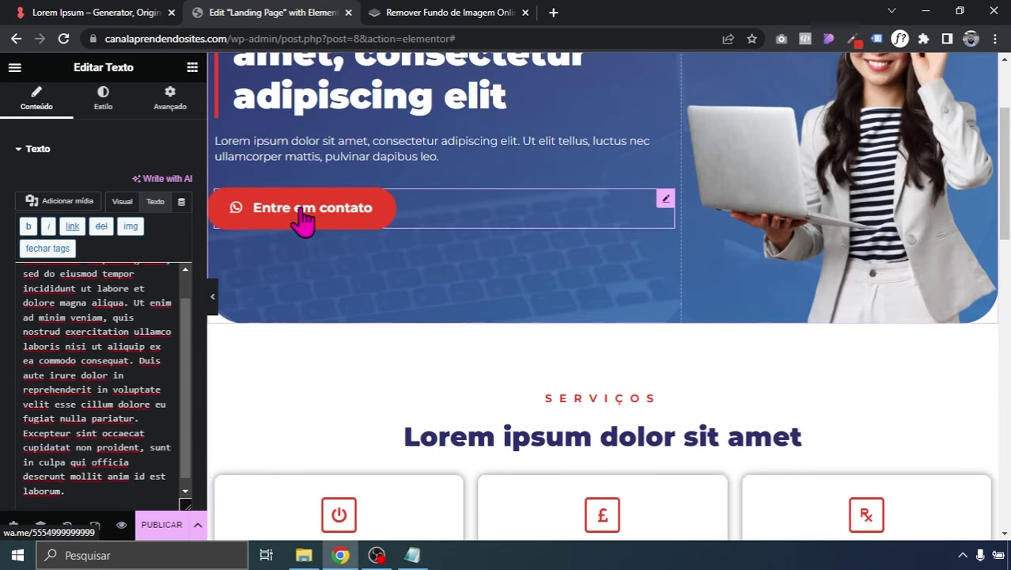
right_click(305, 224)
click(340, 272)
scroll(601, 296, down, 10)
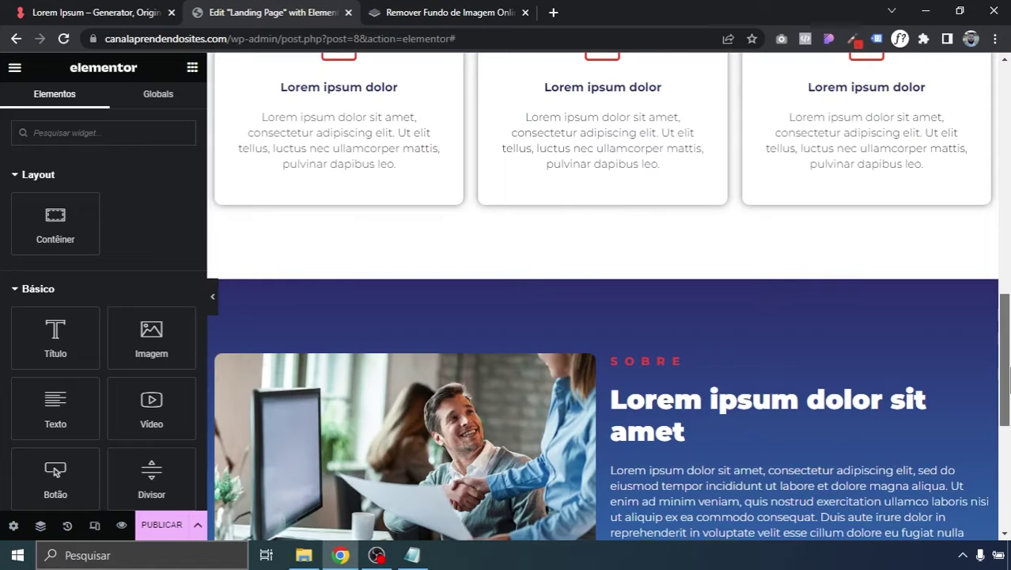
right_click(661, 309)
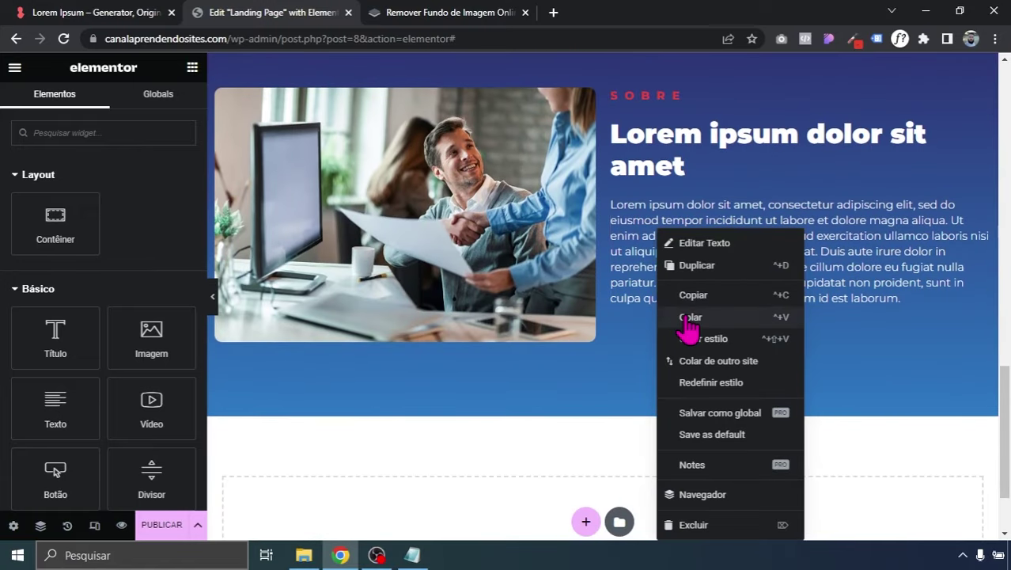
click(687, 318)
click(213, 298)
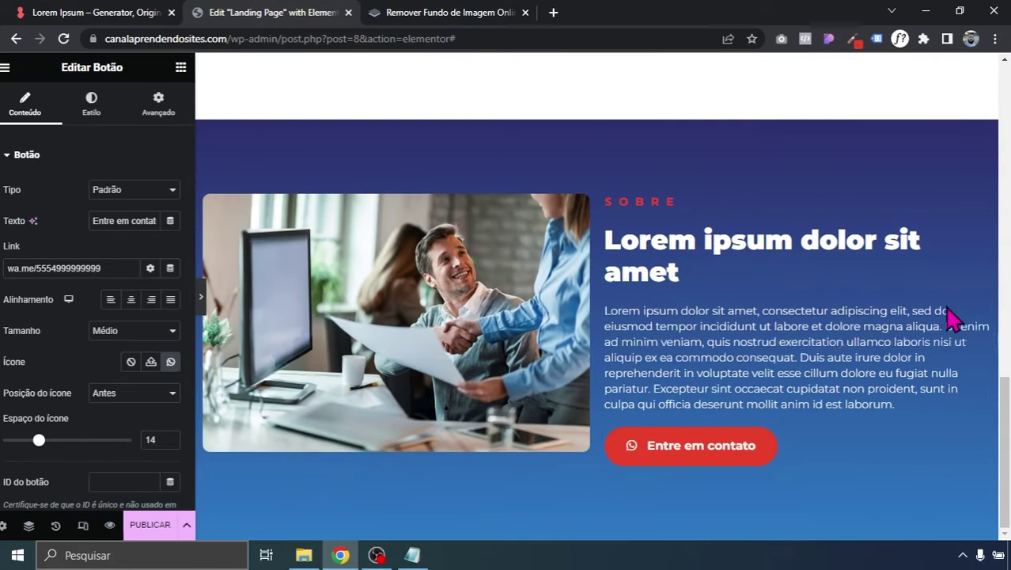
scroll(1006, 340, up, 3)
scroll(999, 292, up, 10)
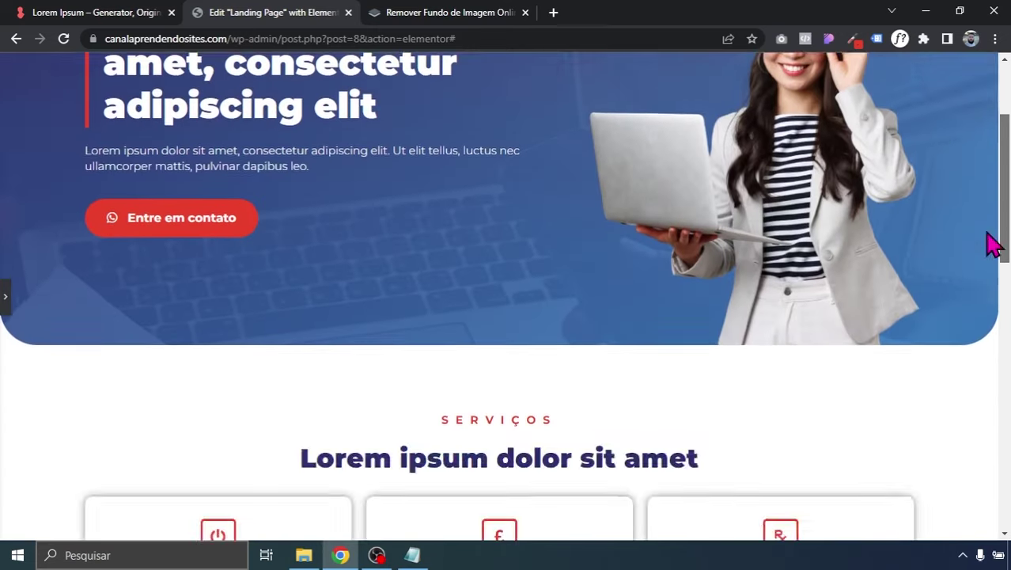
scroll(665, 328, down, 13)
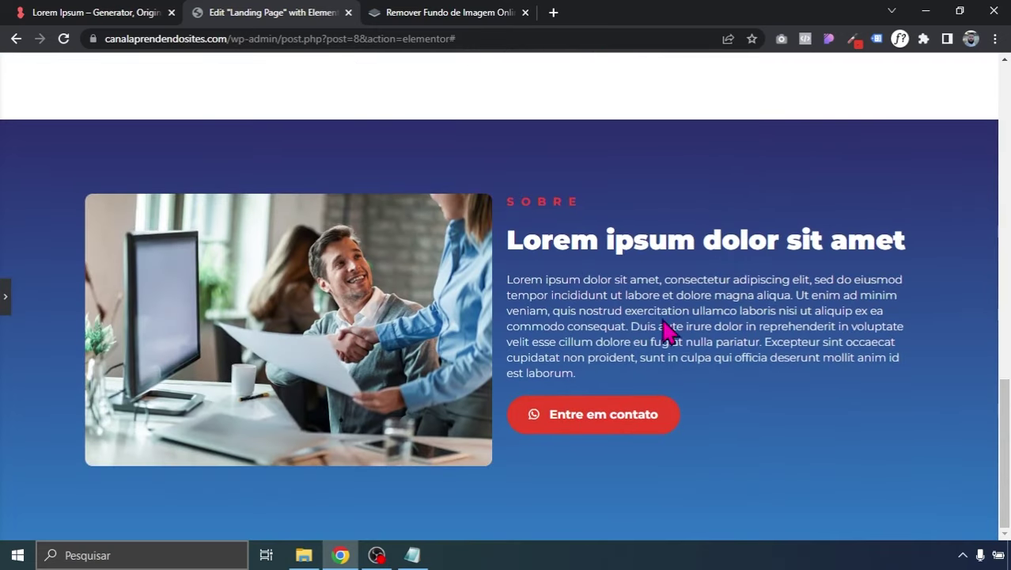
- Unlink the SOBRE text container's padding, set 40 px for its left side and 0 for the others, and preview it full width
click(4, 297)
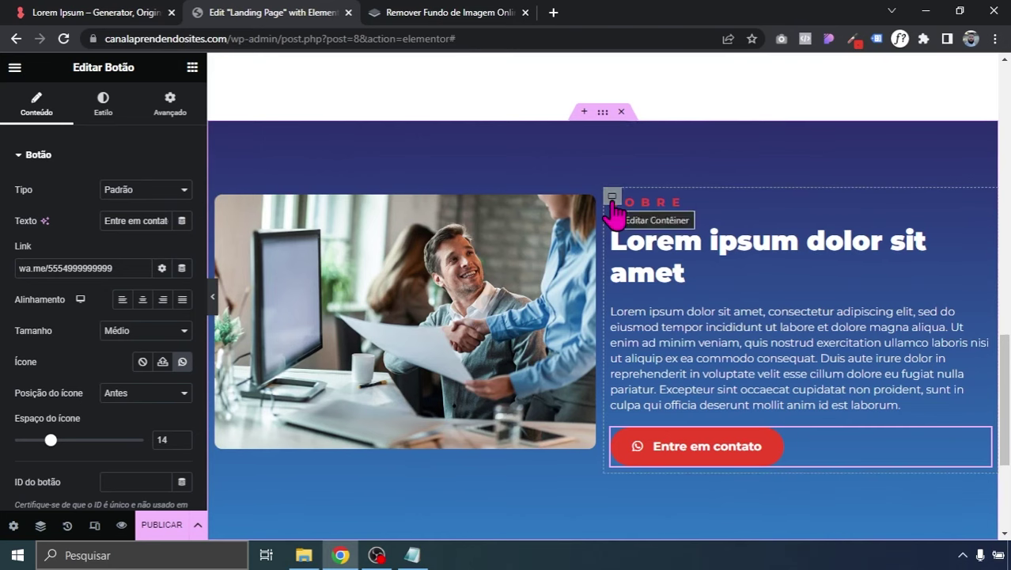
click(216, 198)
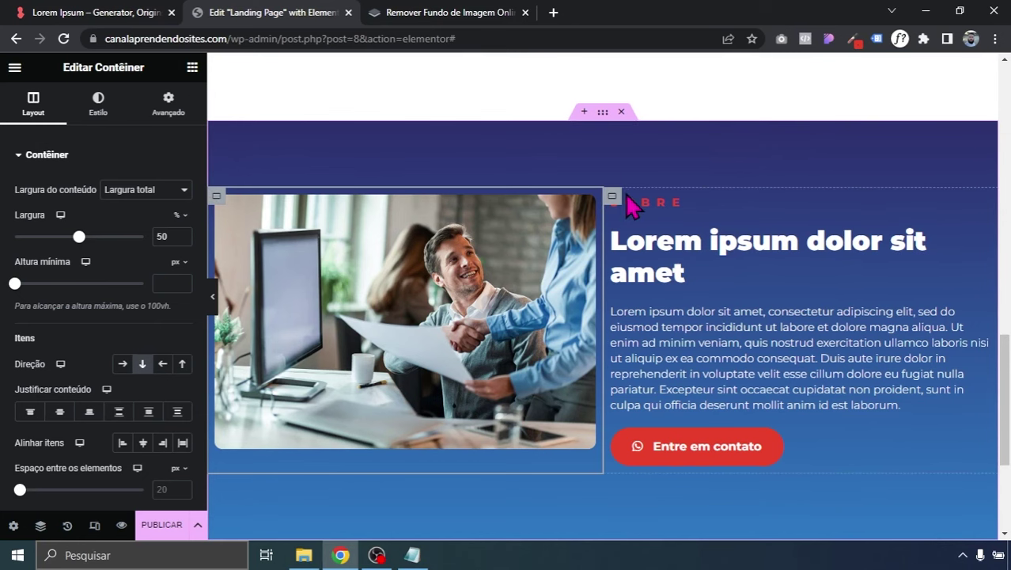
click(613, 199)
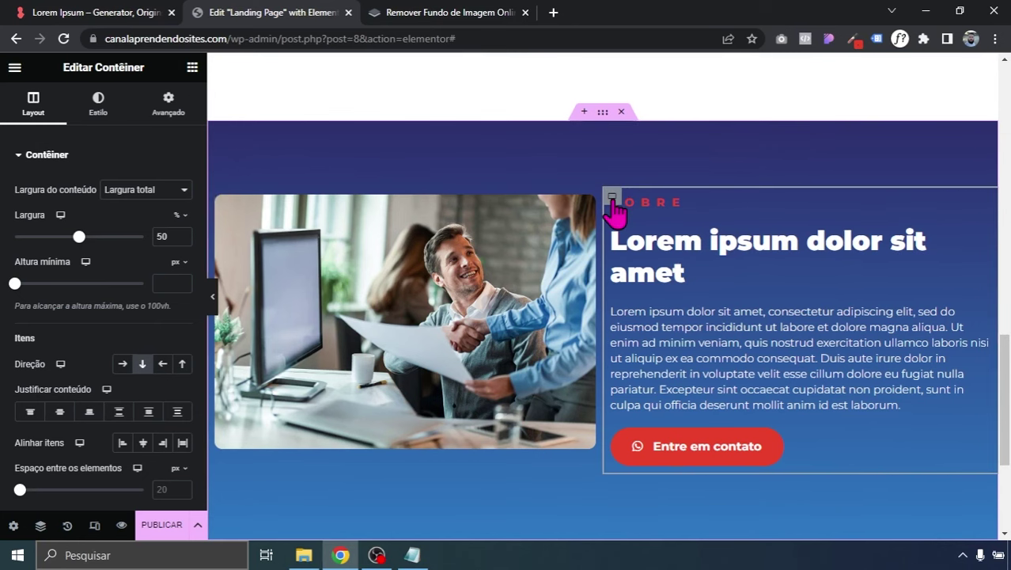
click(173, 109)
click(182, 264)
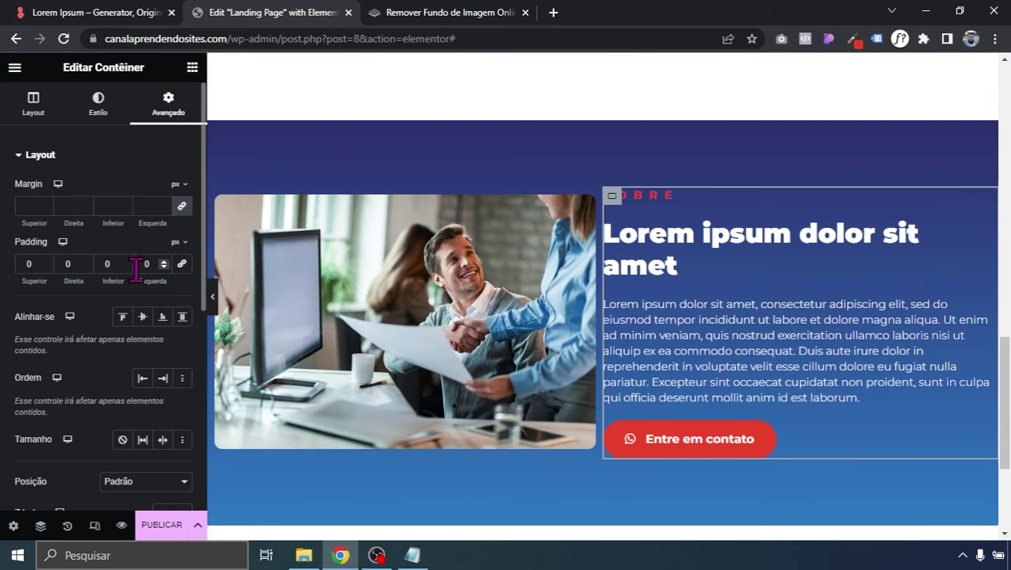
text(40)
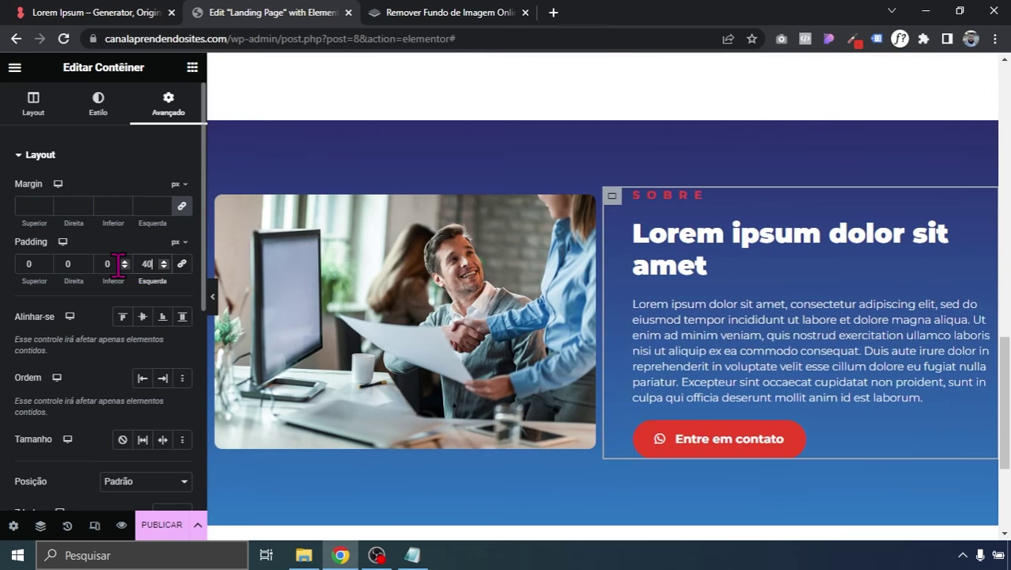
click(212, 299)
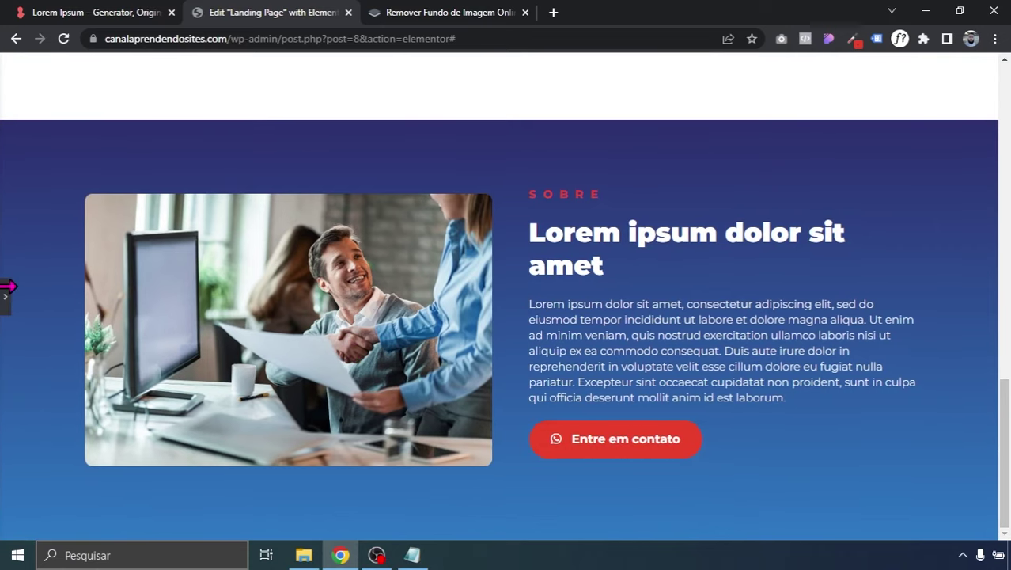
- Justify the SOBRE text container's content to the center and preview the section at full width
click(7, 293)
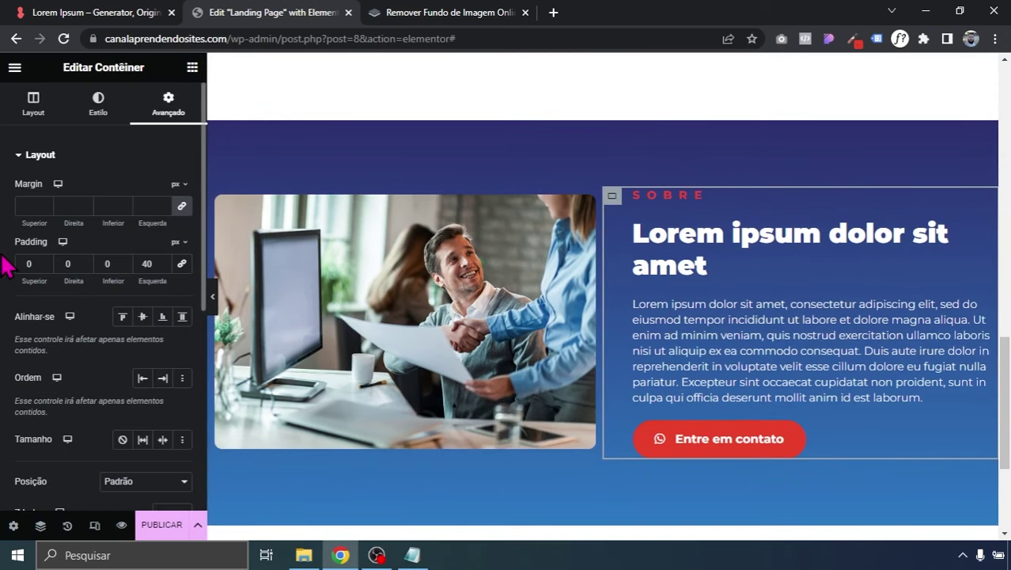
scroll(4, 261, down, 3)
scroll(4, 269, down, 2)
scroll(4, 269, up, 5)
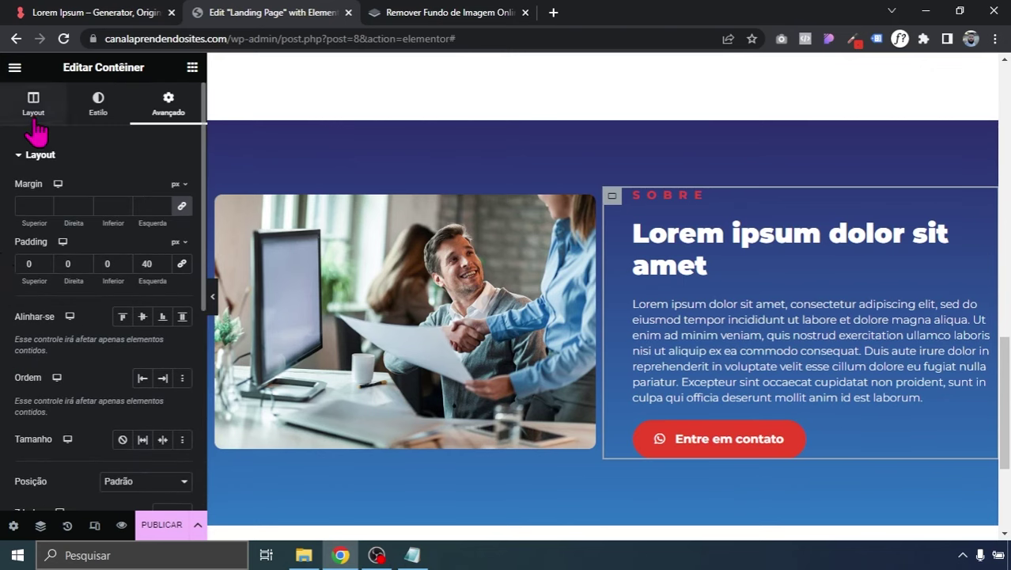
click(33, 107)
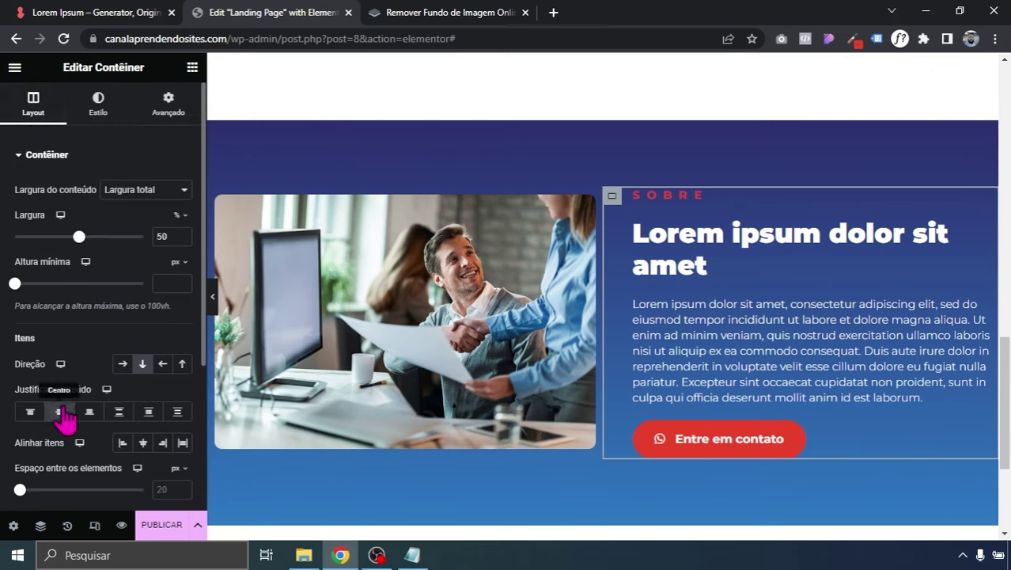
click(211, 305)
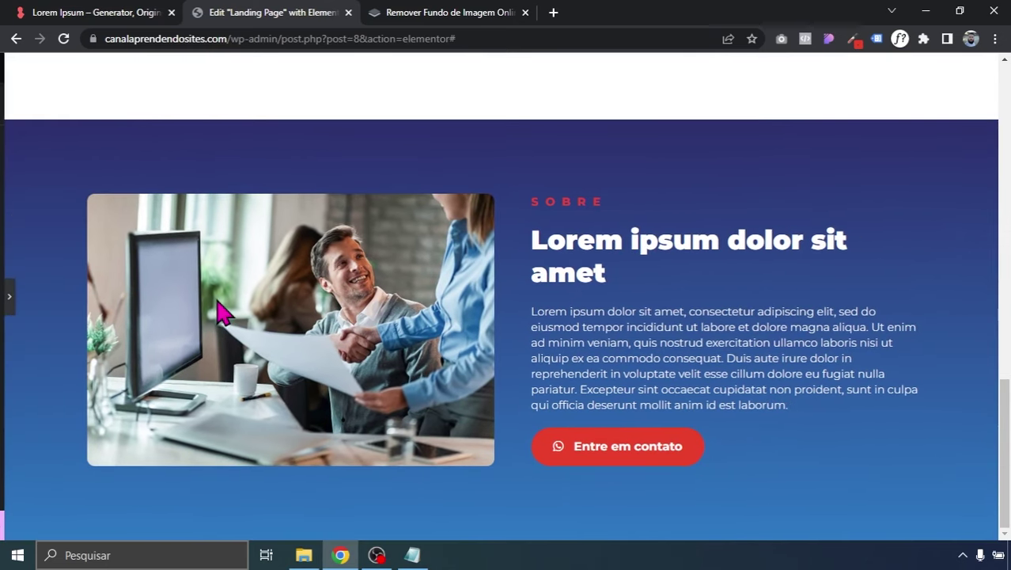
mouse_move(1005, 456)
mouse_down()
mouse_move(1007, 277)
mouse_move(1007, 456)
mouse_up()
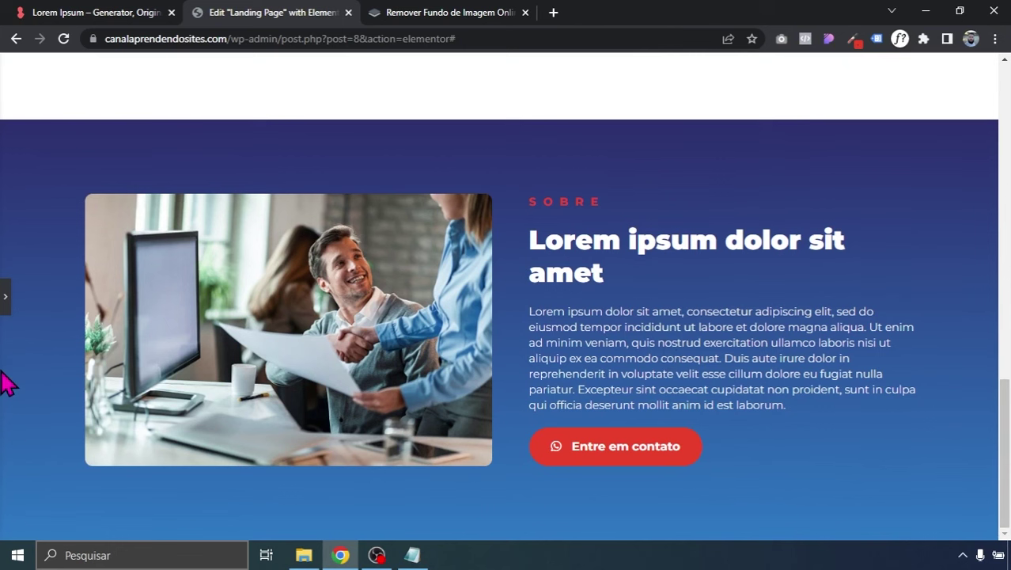
- Switch to the mobile view and set the SOBRE text container's padding to 10 px on all sides
click(3, 301)
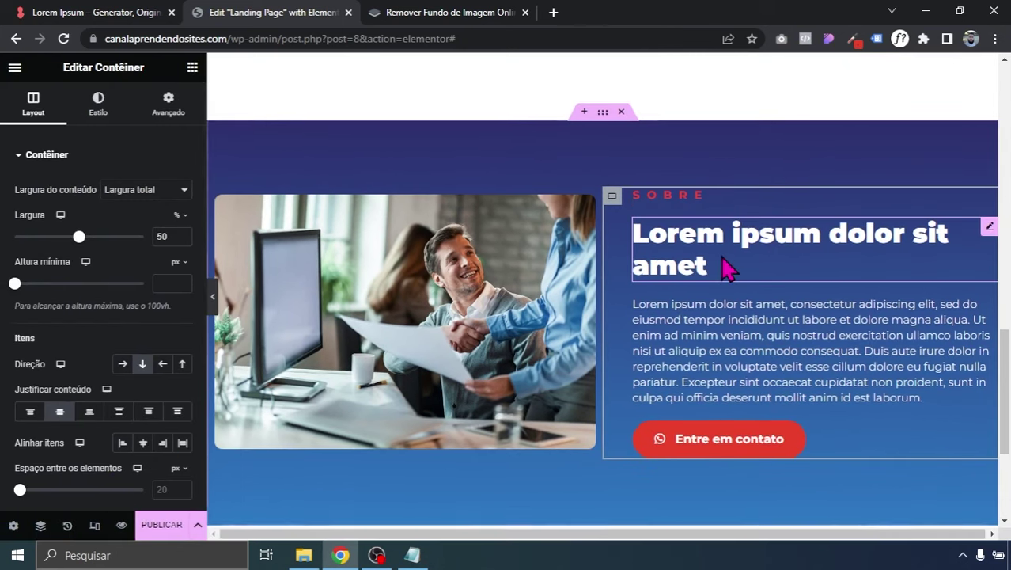
click(94, 525)
click(280, 68)
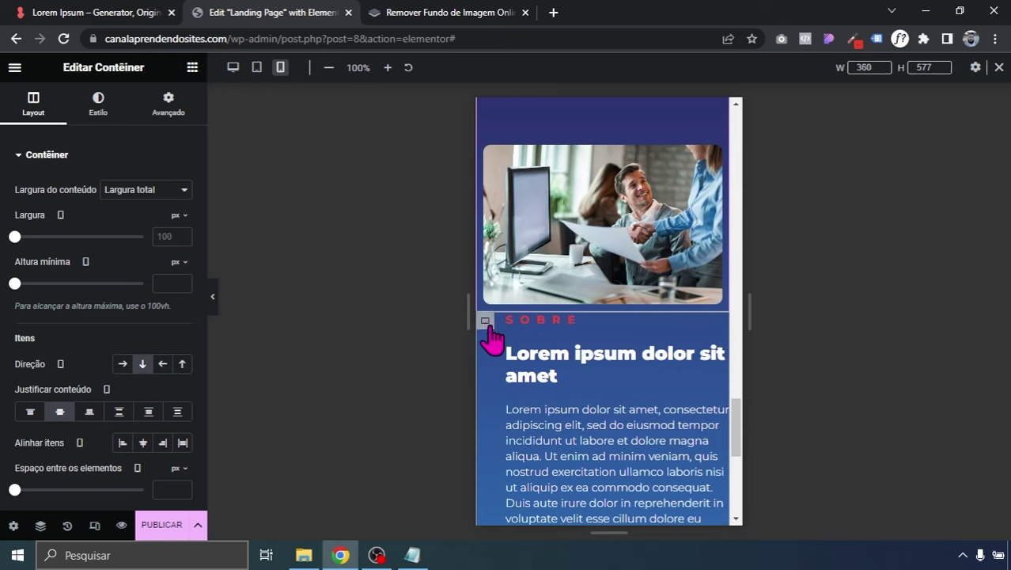
click(171, 111)
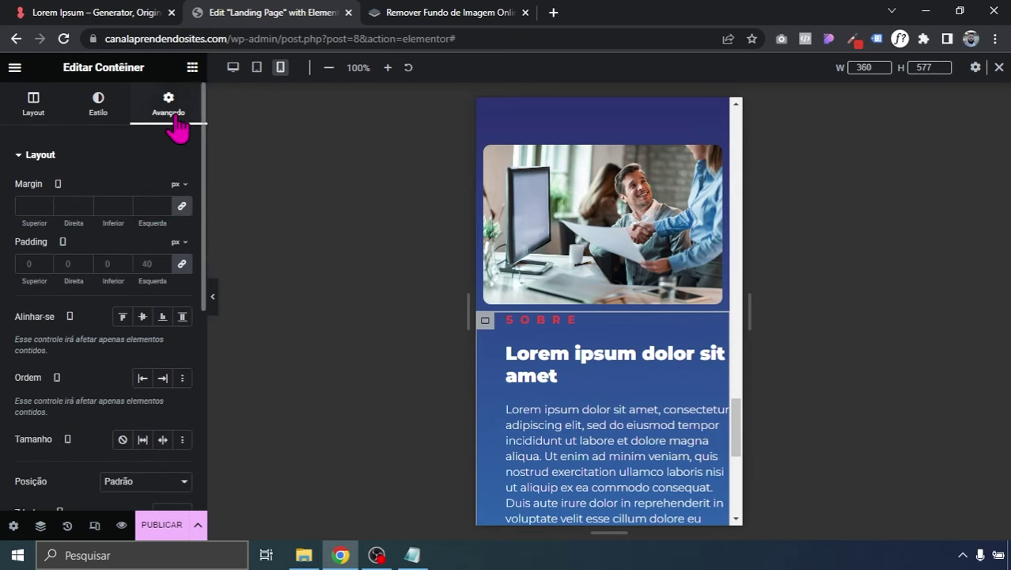
click(182, 266)
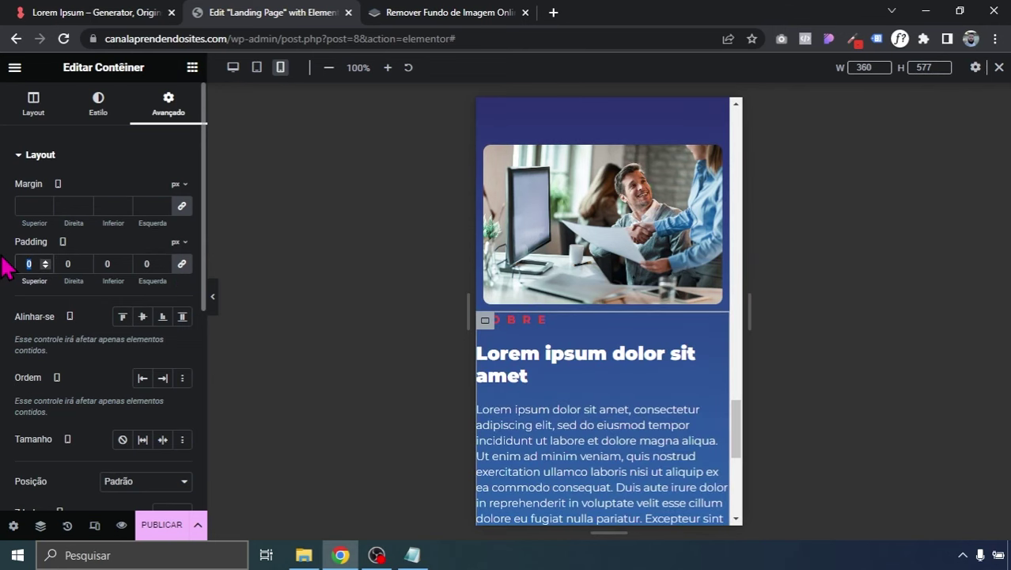
text(10)
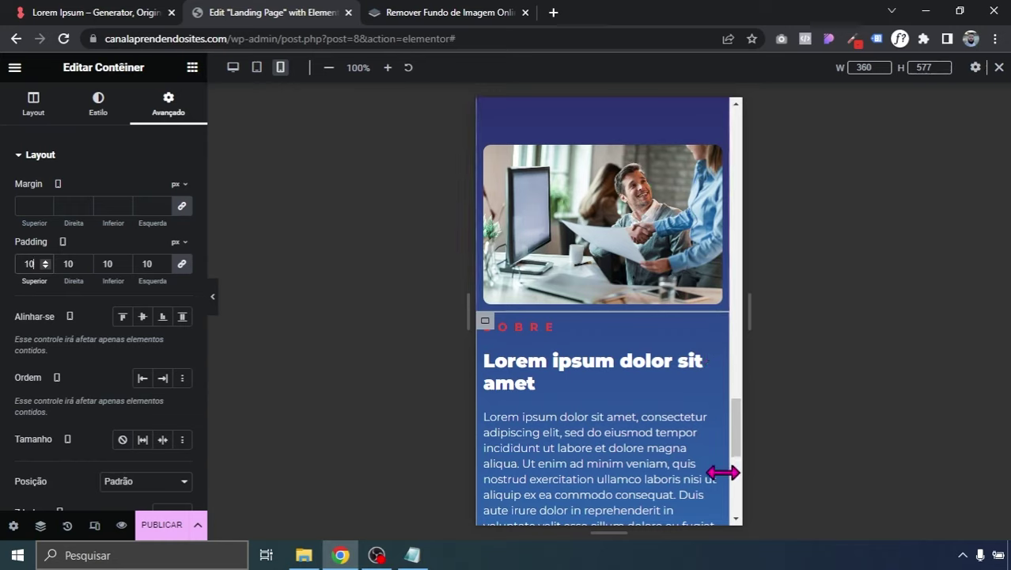
- Set the whole SOBRE section's mobile padding to 50 px above and below and 20 px on the left and right sides
scroll(738, 451, up, 2)
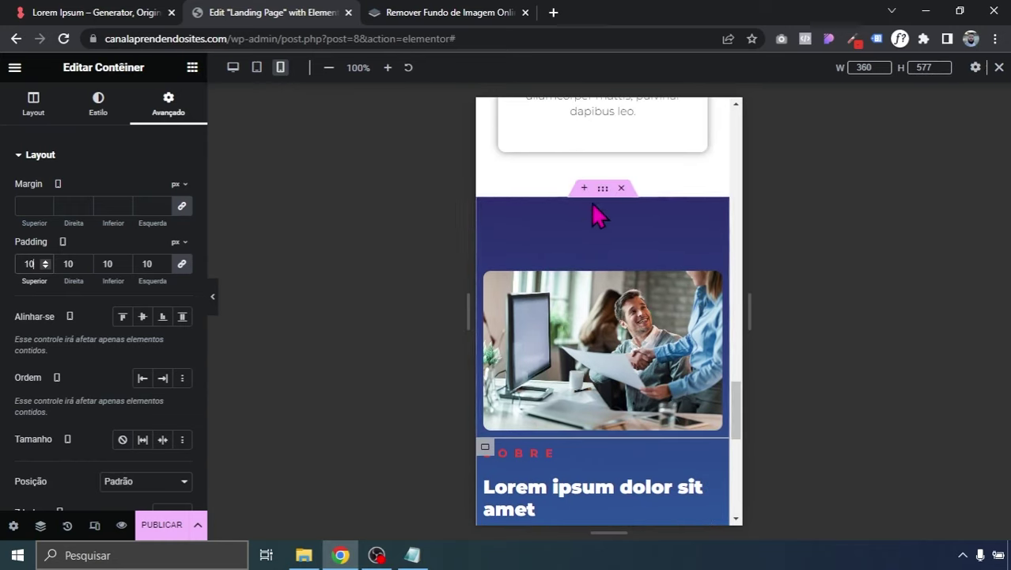
click(601, 191)
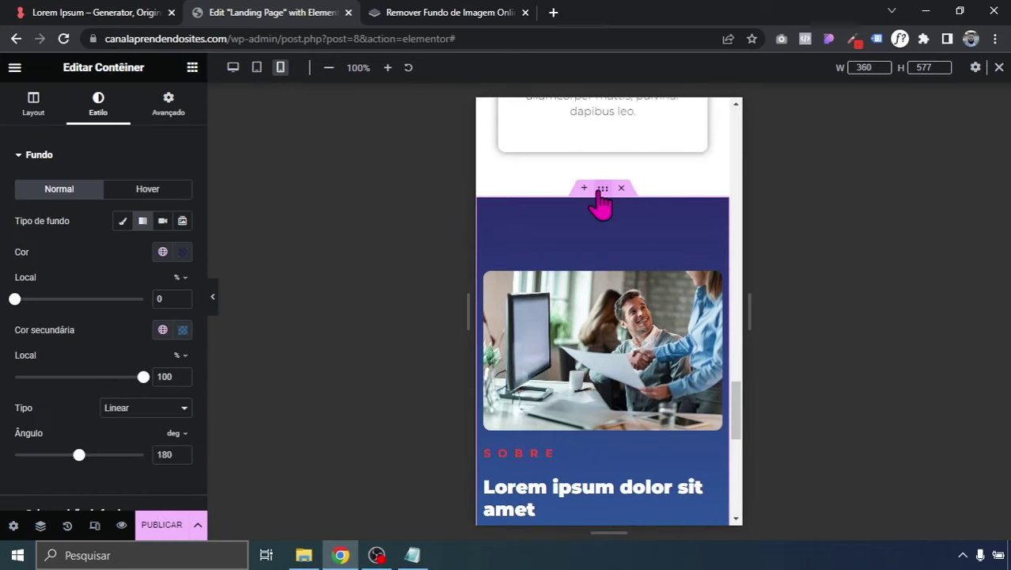
click(170, 109)
drag(73, 282, 58, 284)
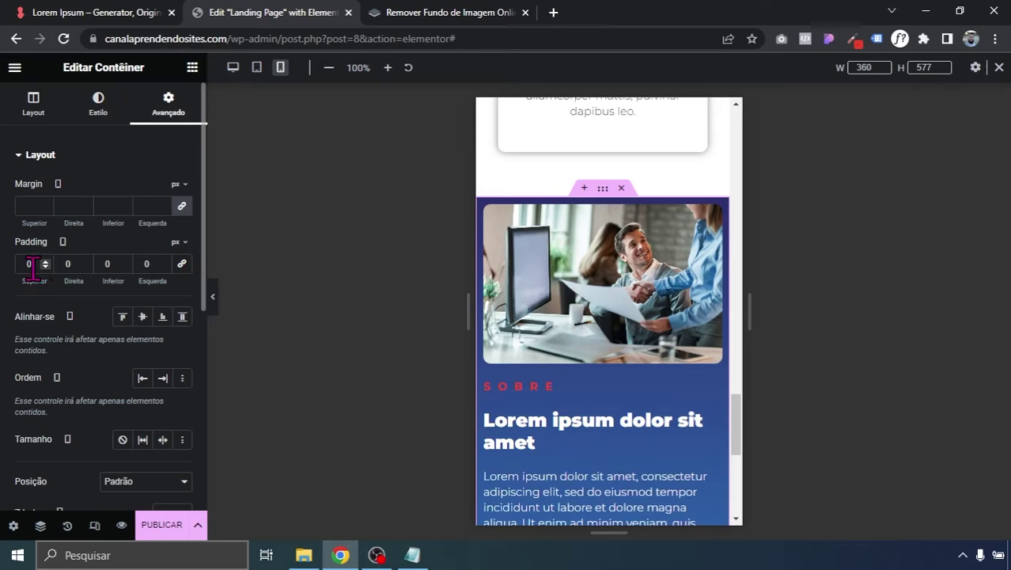
text(50)
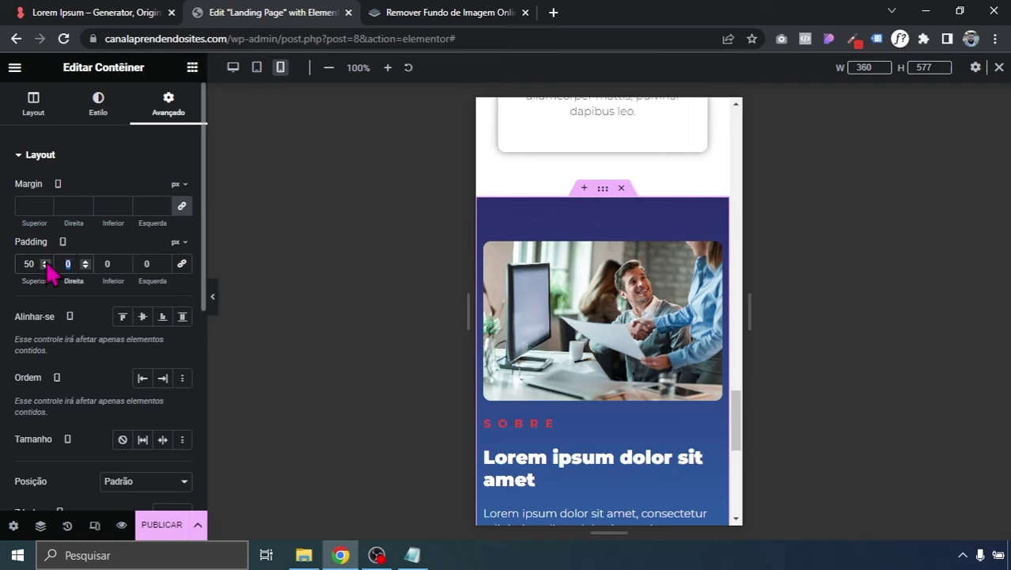
text(20)
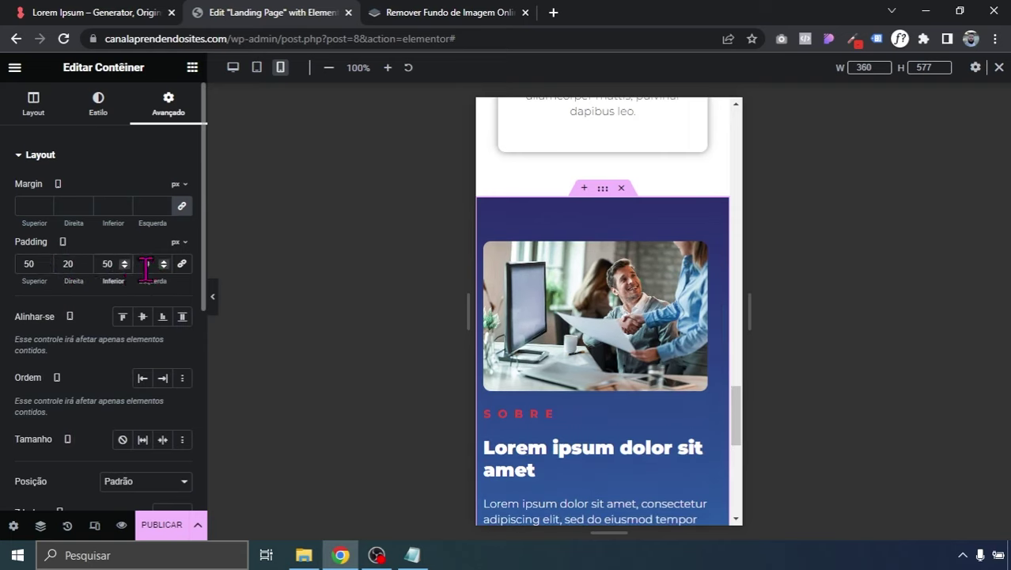
text(20)
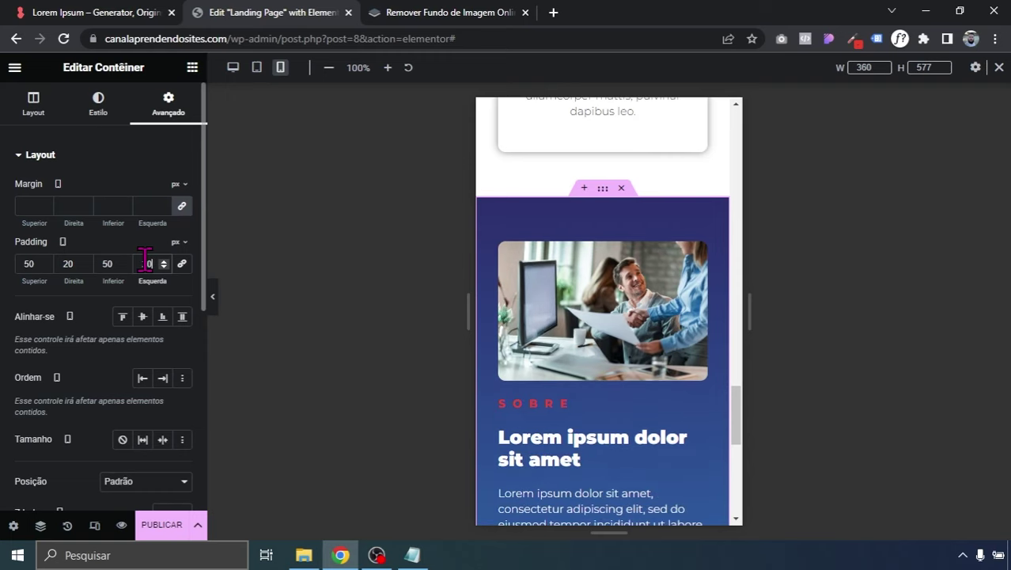
drag(736, 406, 733, 466)
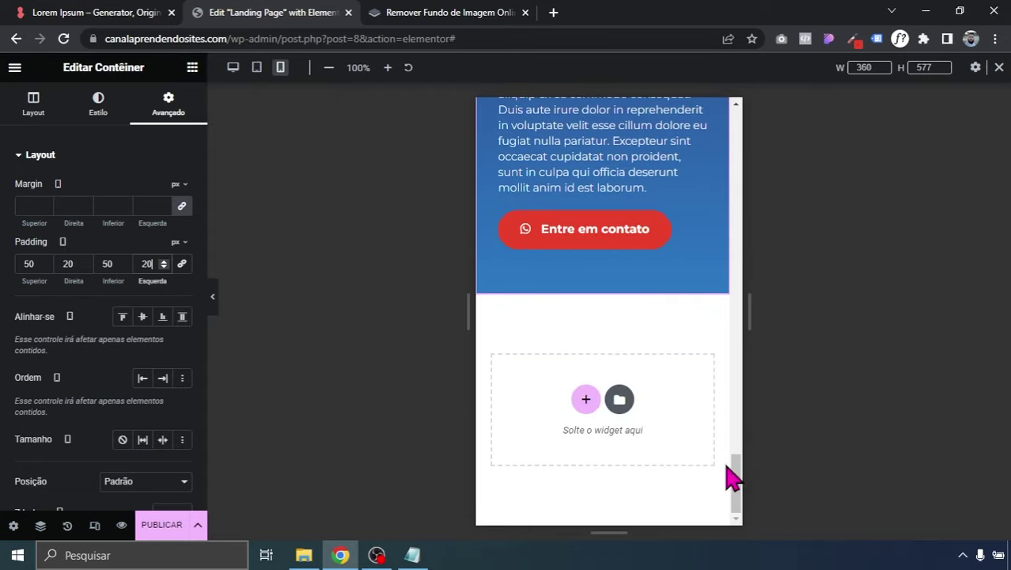
- Check the SOBRE section's tablet layout and, back in the desktop view, open the page's save options
click(258, 68)
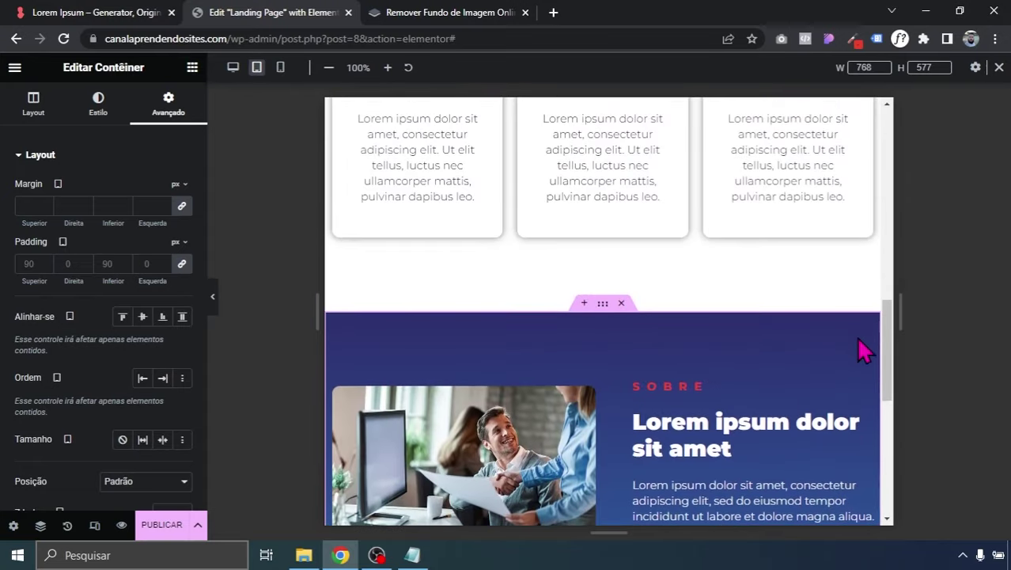
drag(886, 358, 897, 410)
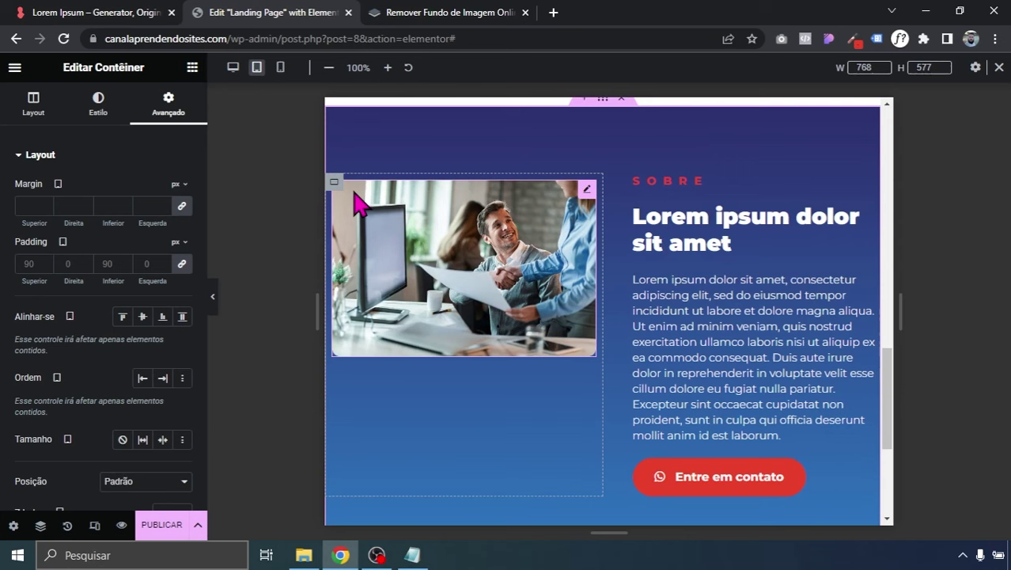
click(233, 68)
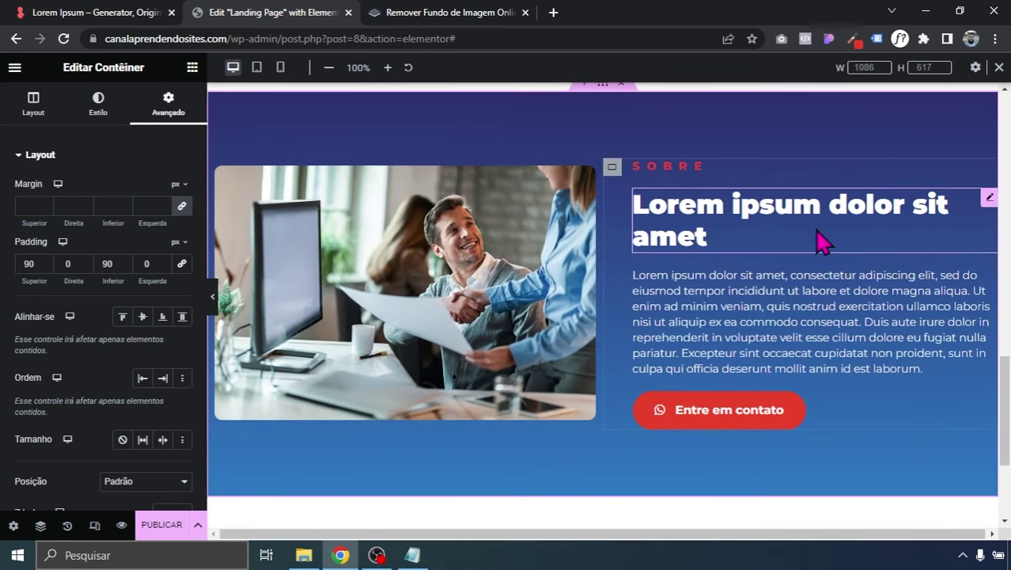
click(197, 523)
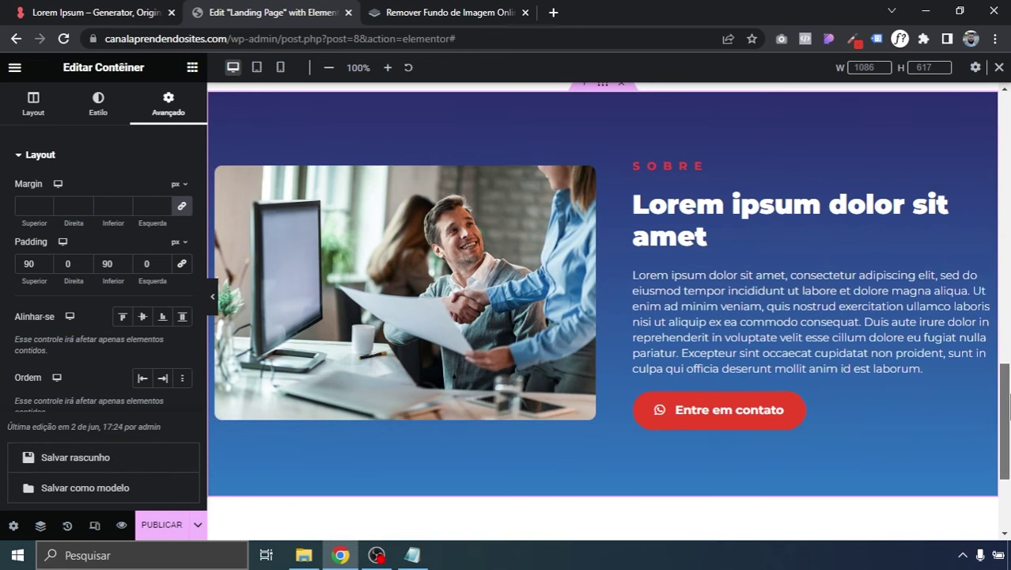
- Add a new container with four equal columns below the SOBRE section
scroll(947, 334, up, 1)
scroll(663, 440, down, 3)
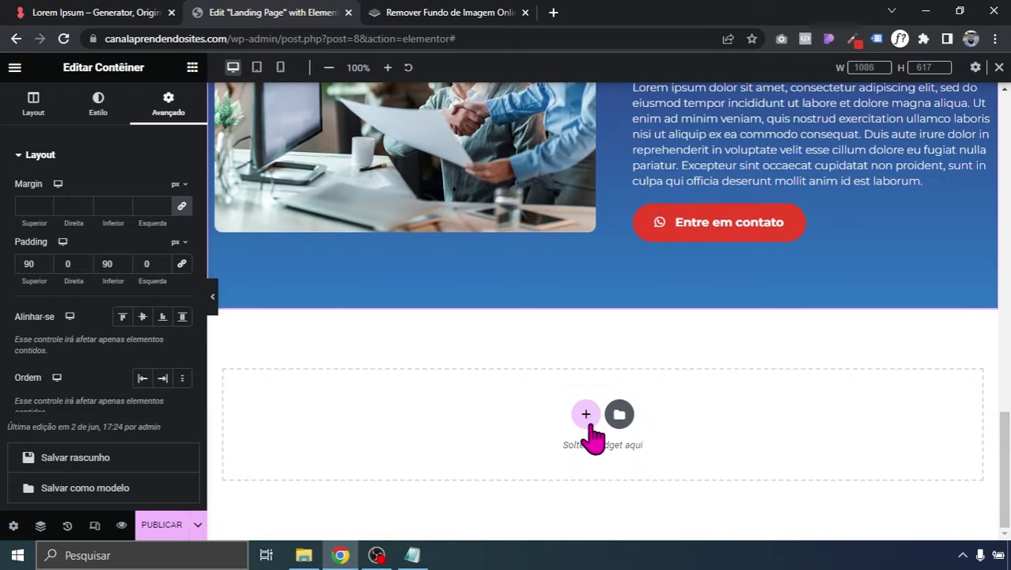
click(587, 420)
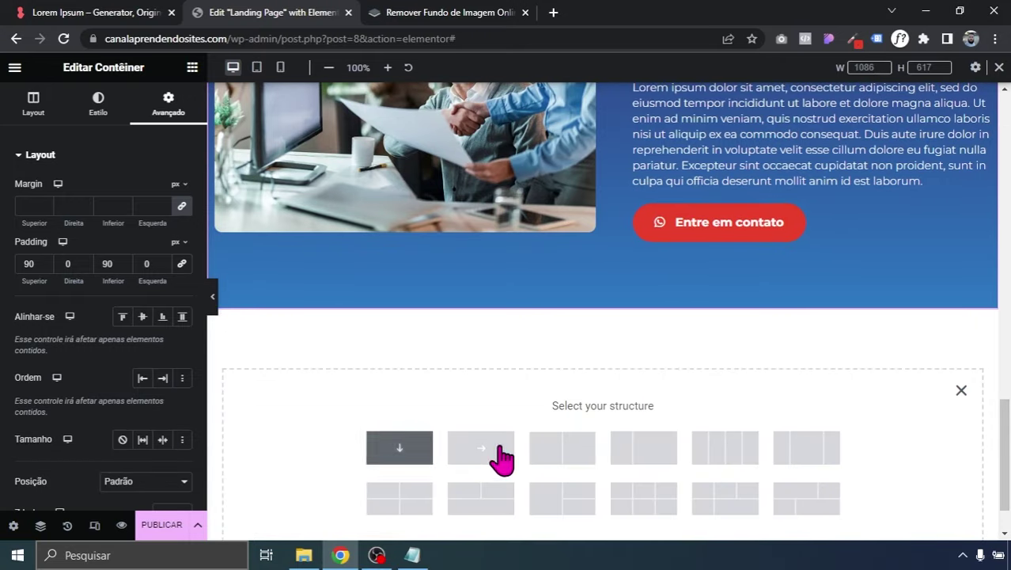
click(718, 448)
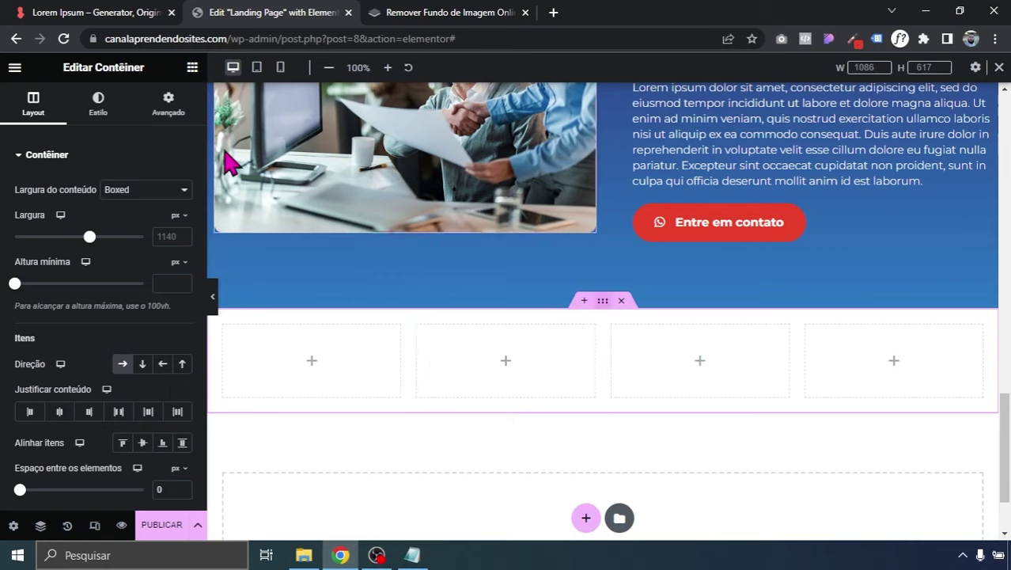
- Give the new four-column container a classic (Clássico) background in the page's red color
click(98, 103)
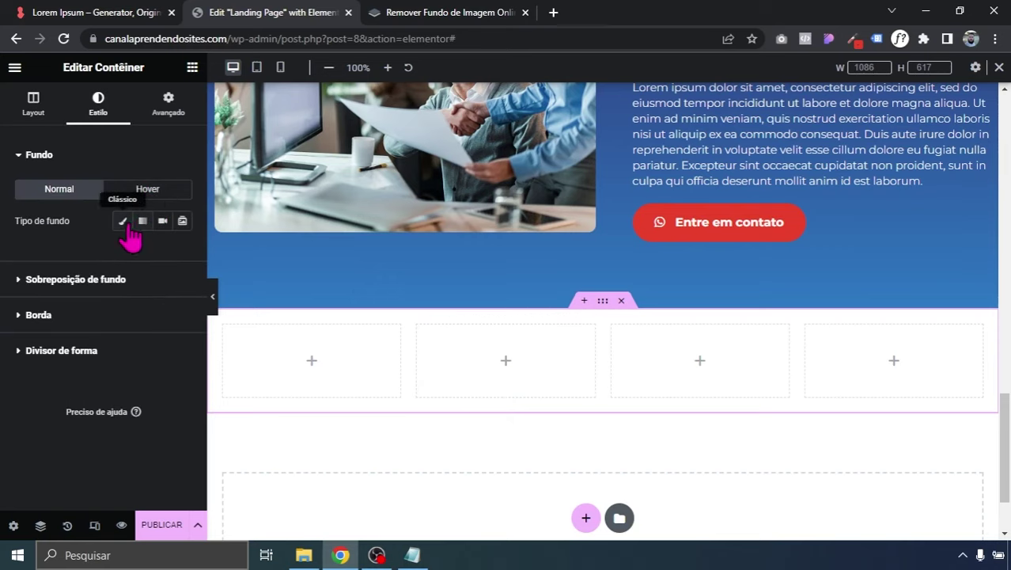
click(123, 220)
click(162, 251)
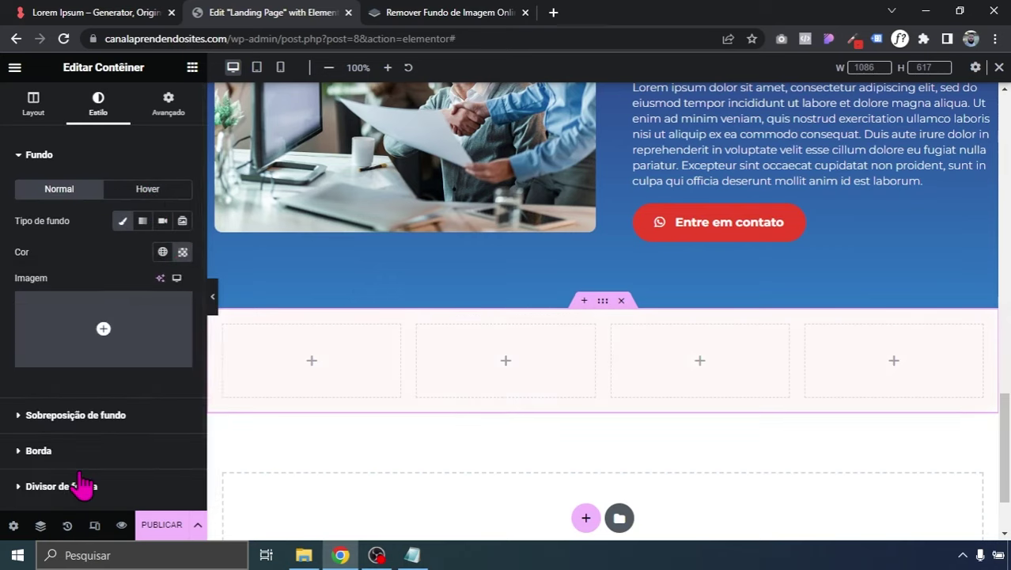
- Find the Contador widget by searching for CONT and place it in the container's first column
click(192, 68)
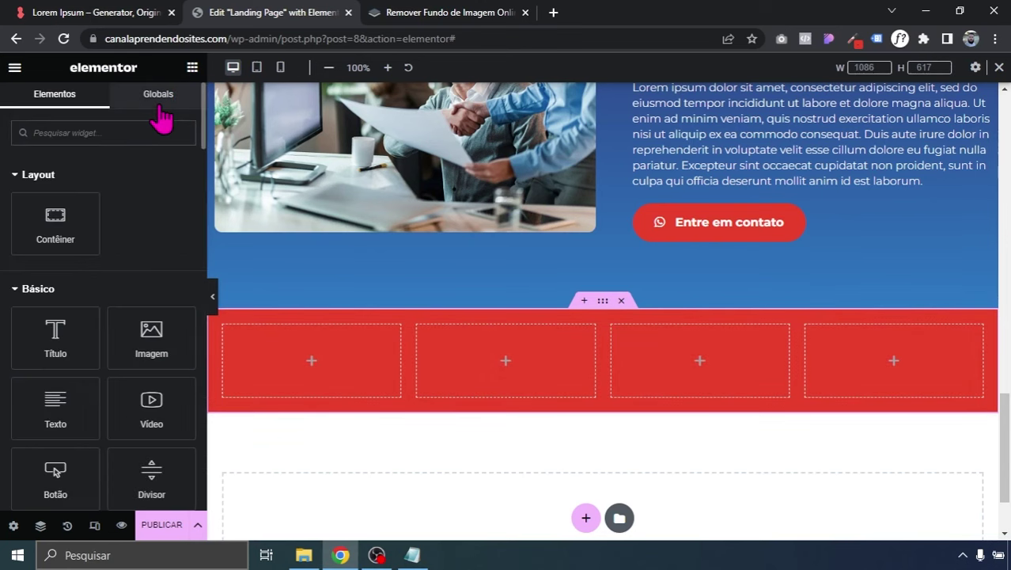
text(CONT)
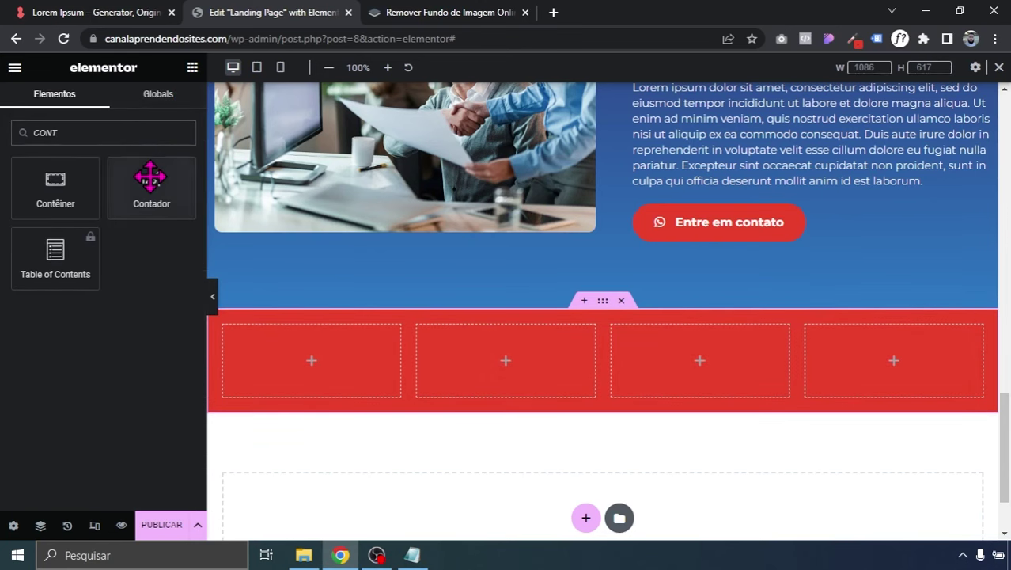
drag(151, 178, 289, 354)
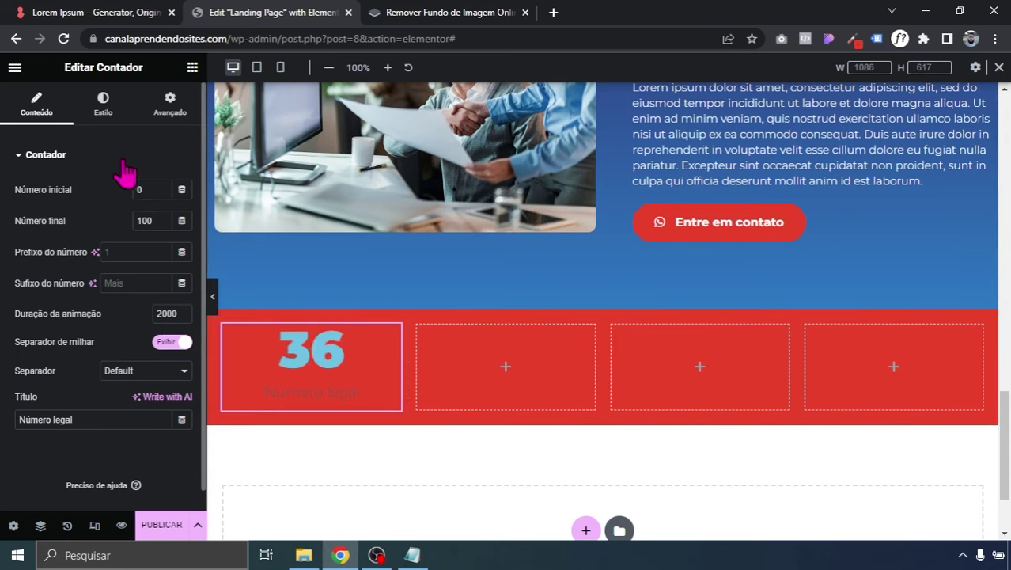
- Set the text color of the counter's number to white
click(103, 104)
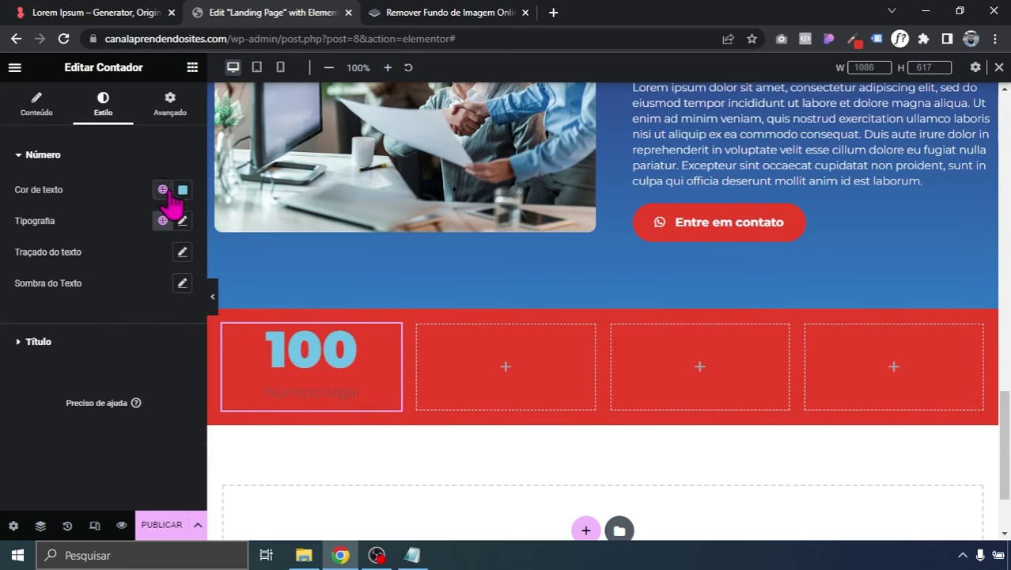
click(182, 189)
drag(145, 275, 11, 190)
click(10, 221)
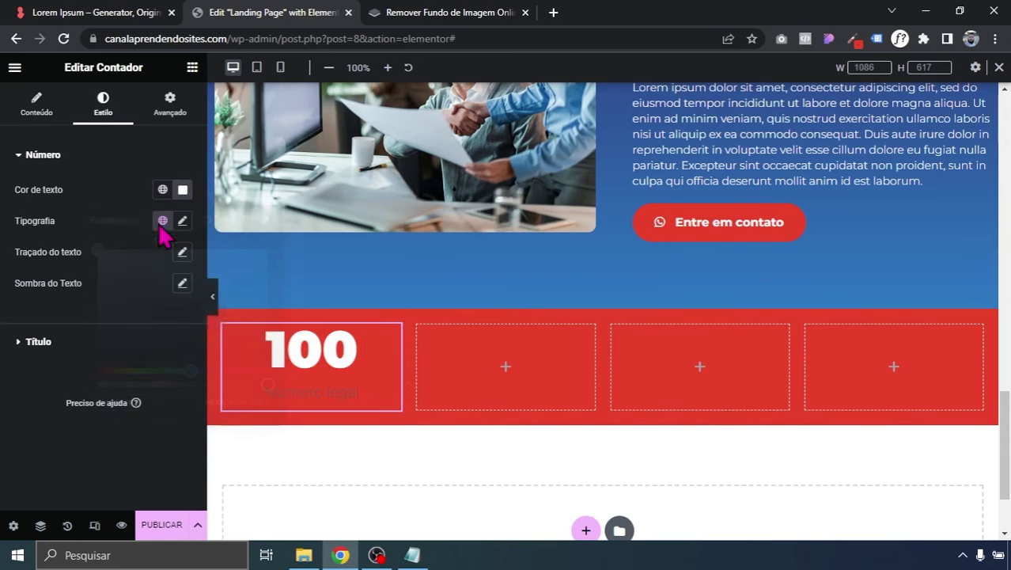
- Make the counter's title white and customize its typography to 15 px Montserrat with weight 300 (Claro)
click(48, 156)
click(52, 226)
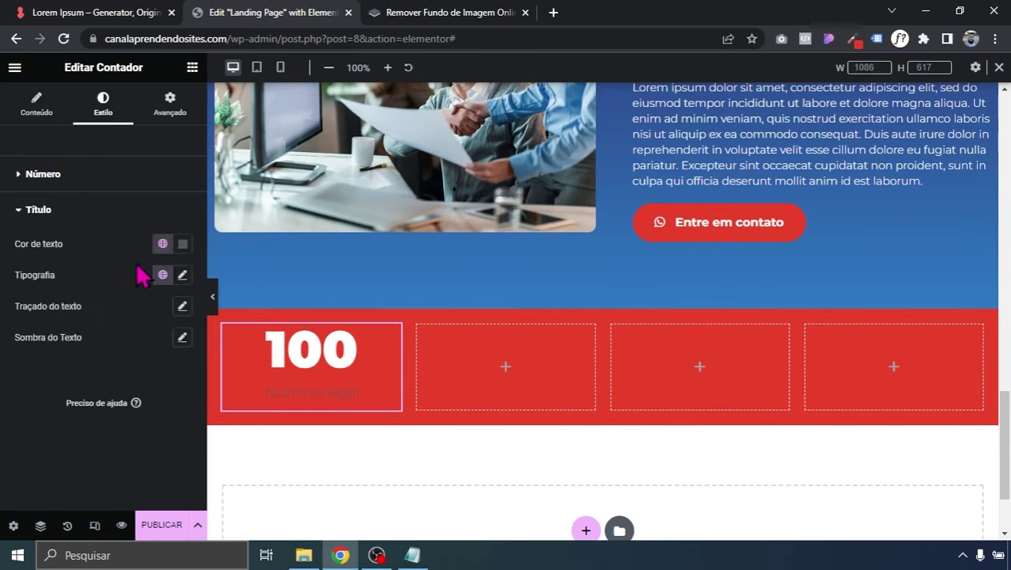
click(182, 245)
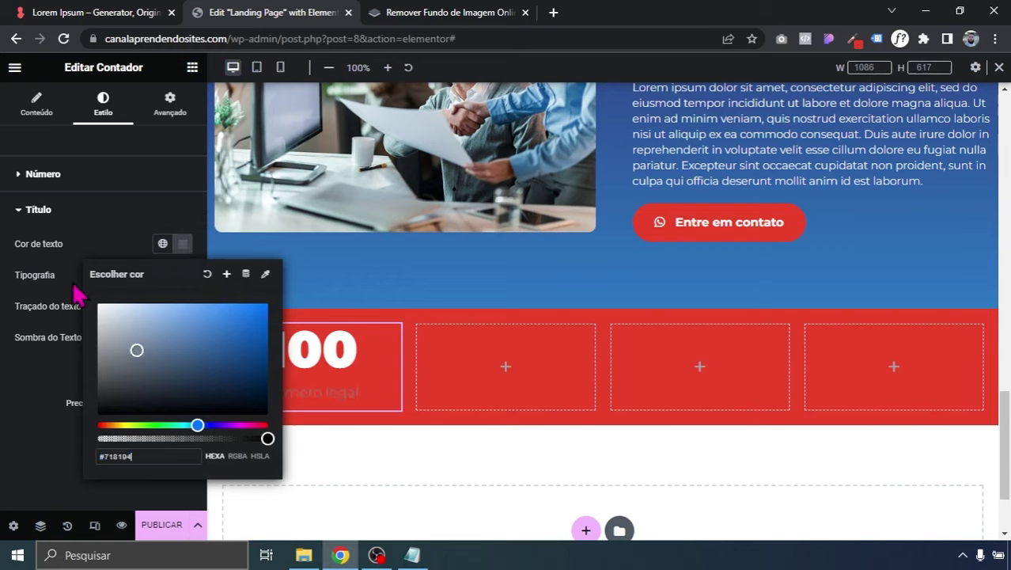
drag(77, 295, 6, 316)
click(267, 446)
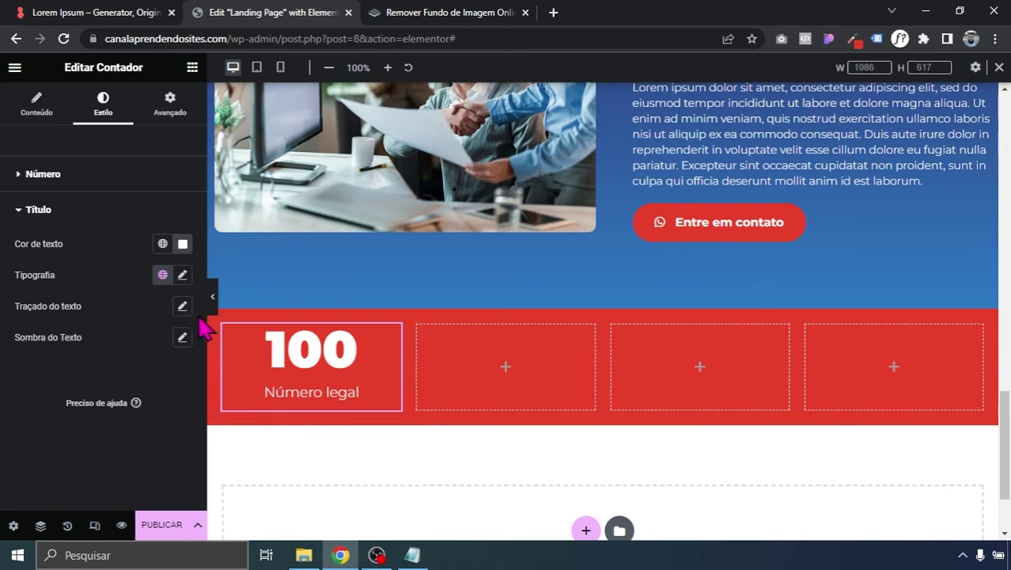
click(182, 277)
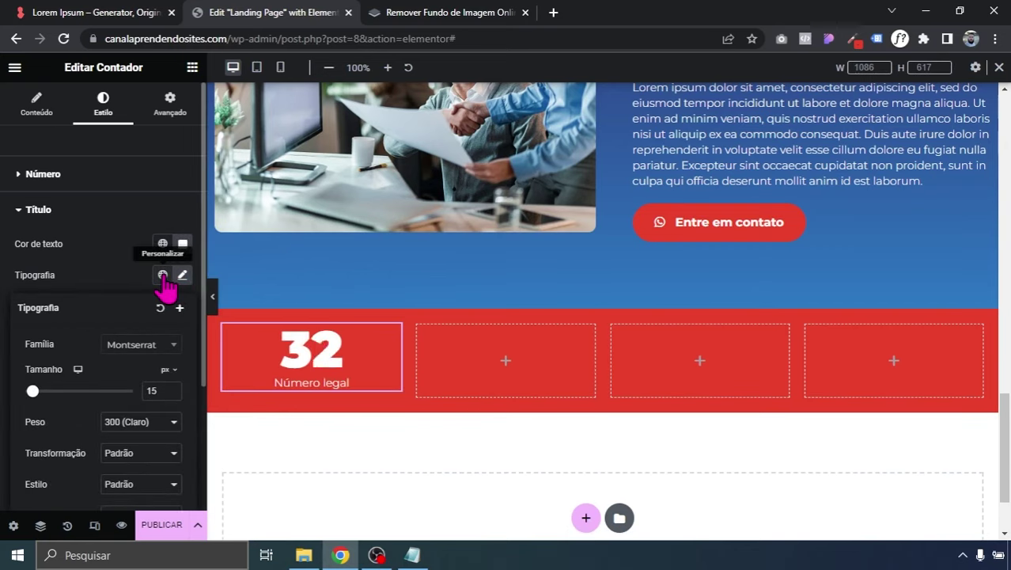
click(163, 277)
click(5, 290)
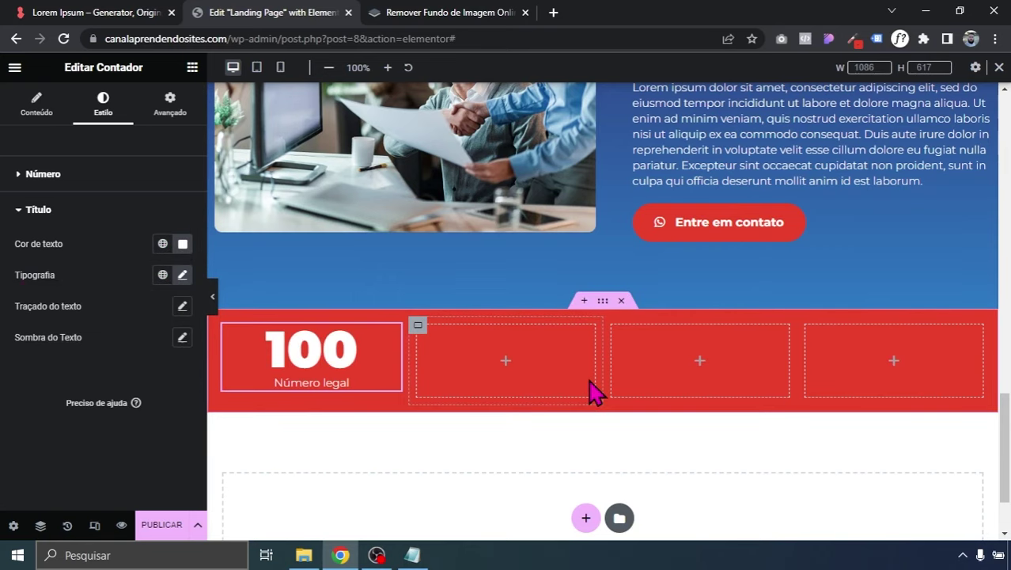
- Copy the styled counter into the other three columns and open the first counter's content settings
right_click(390, 346)
click(443, 336)
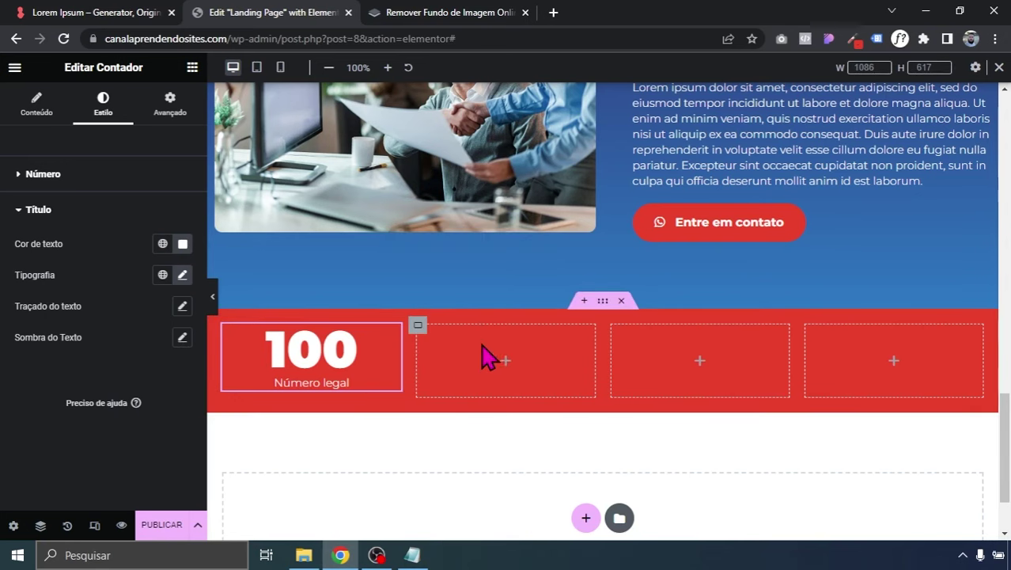
right_click(493, 366)
click(543, 331)
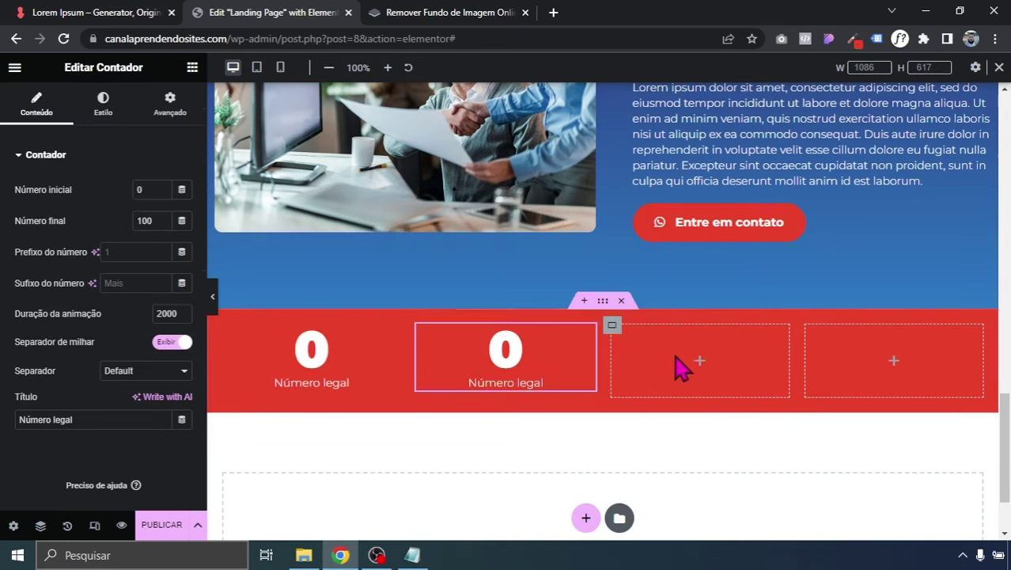
right_click(685, 361)
click(723, 318)
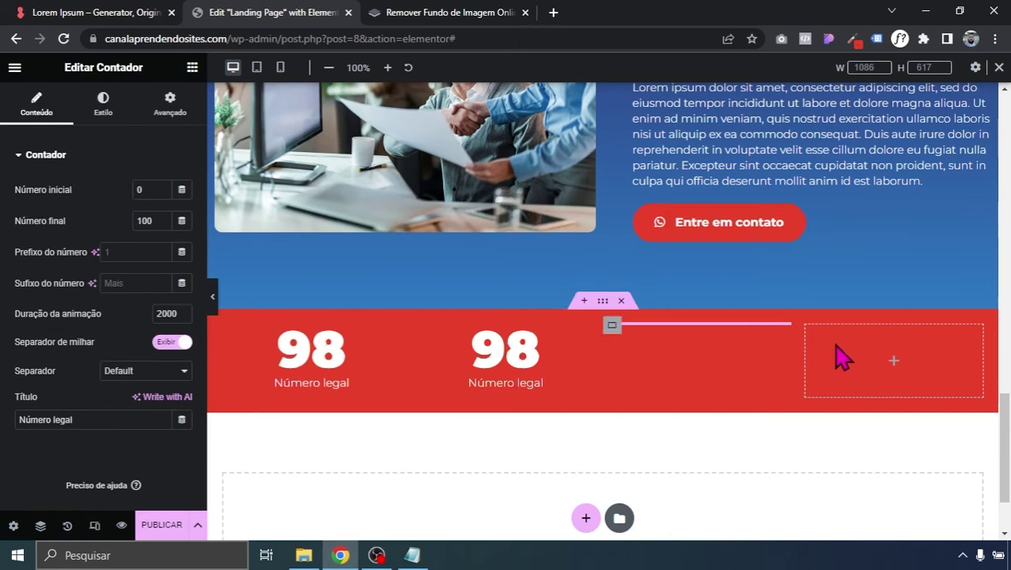
right_click(867, 366)
click(904, 318)
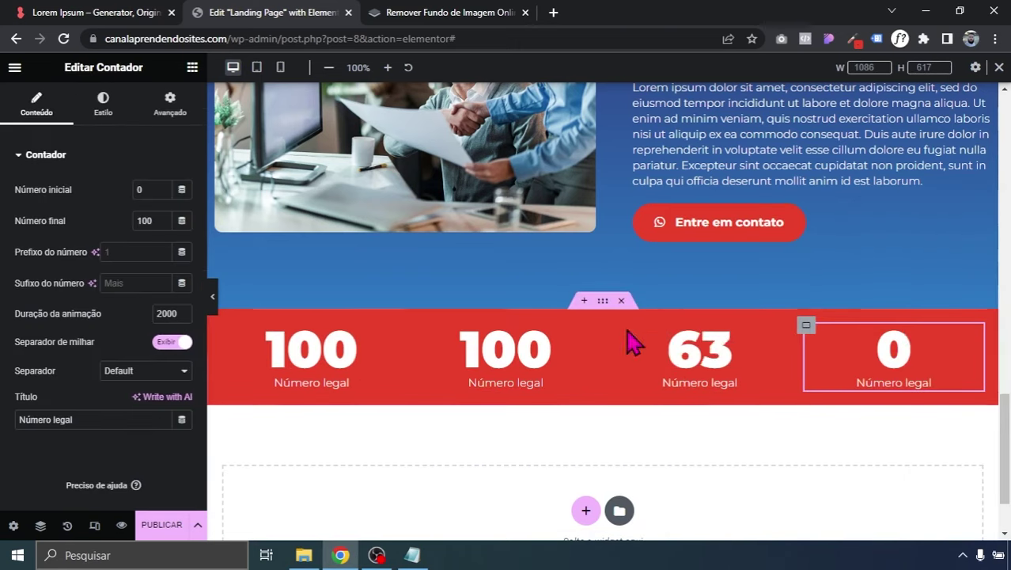
click(396, 336)
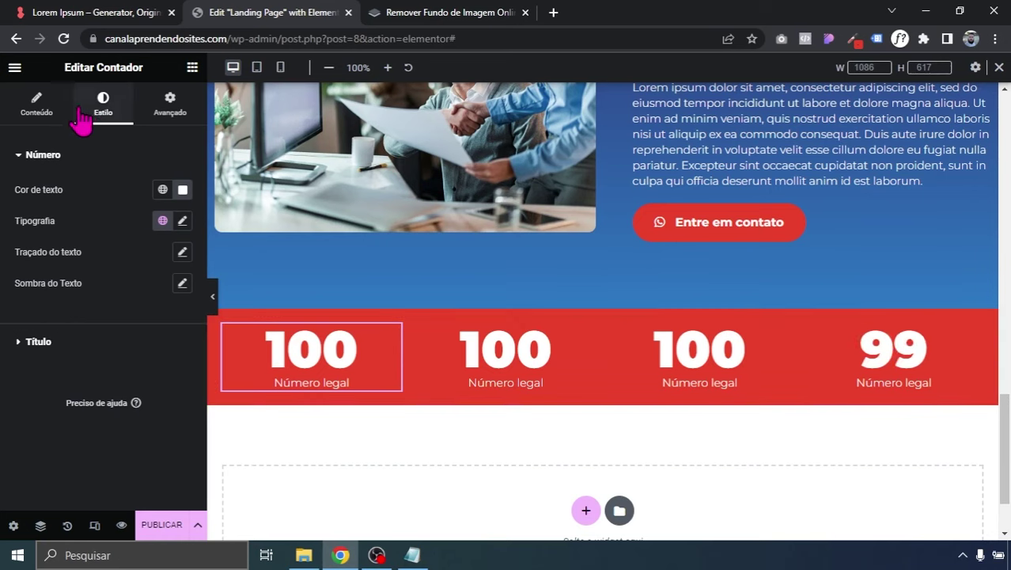
click(55, 104)
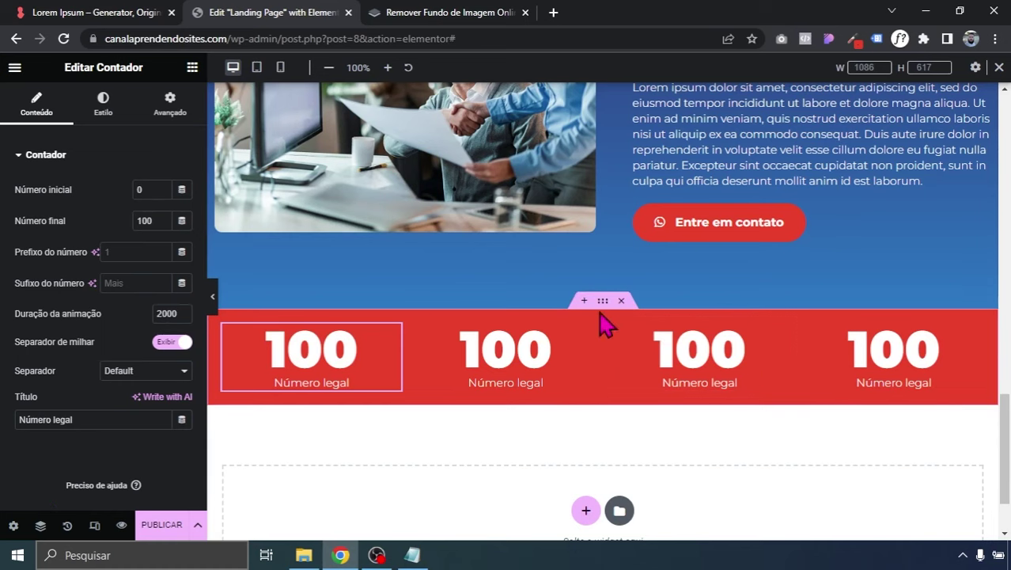
- Set the red counter container's padding to 45 px above and below and 0 on the left and right sides
click(602, 302)
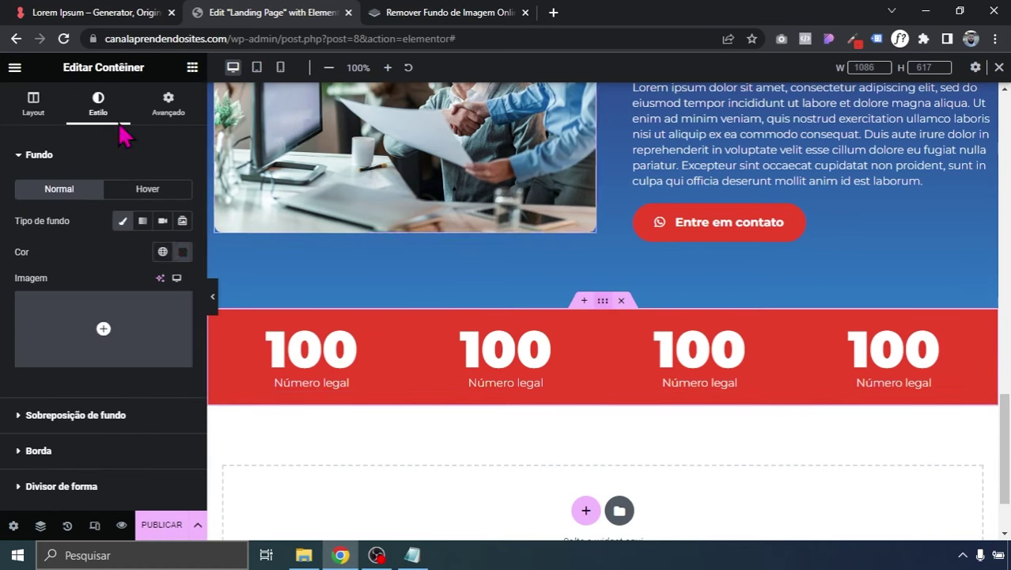
click(169, 106)
click(35, 265)
text(0)
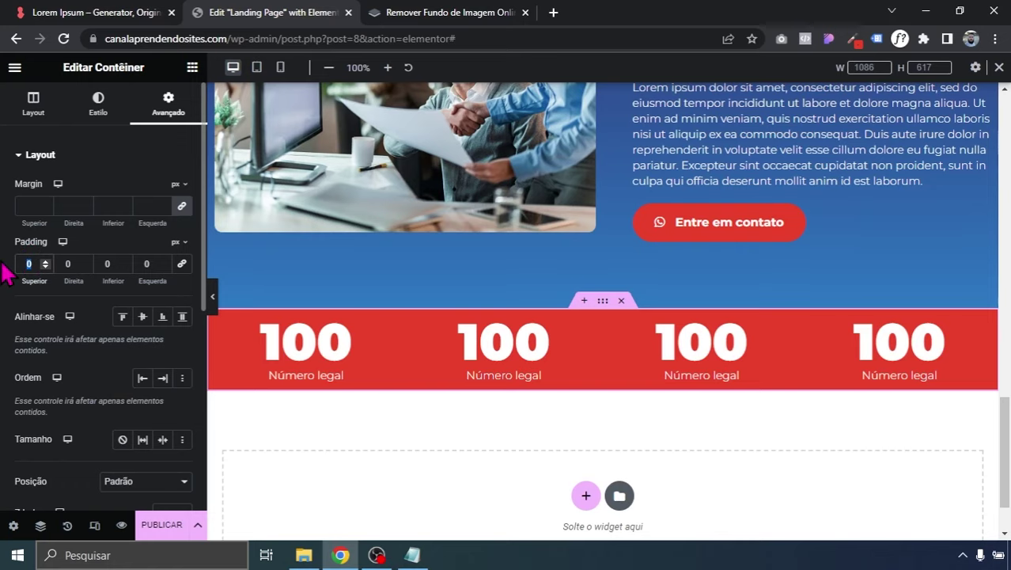
text(45)
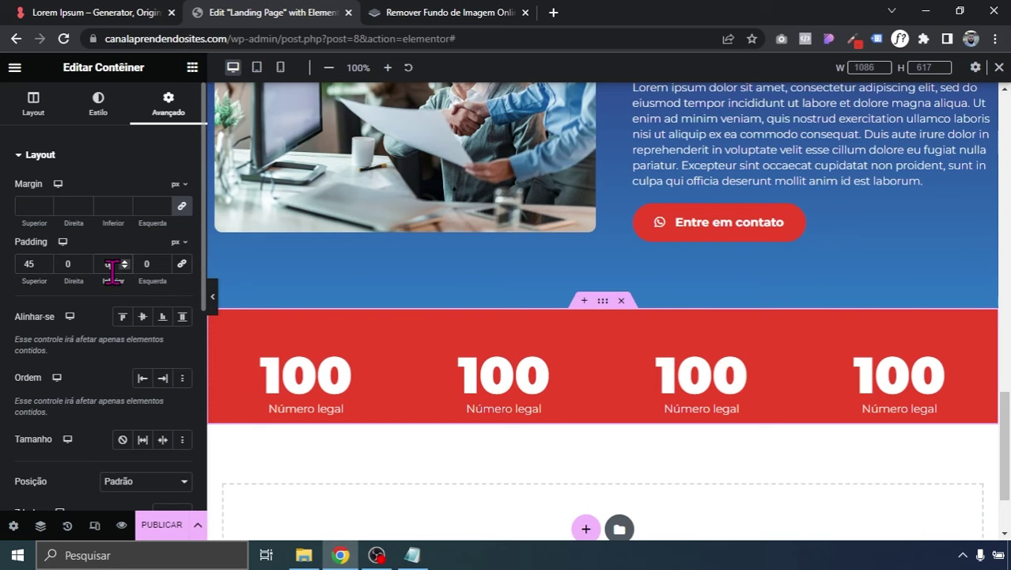
text(45)
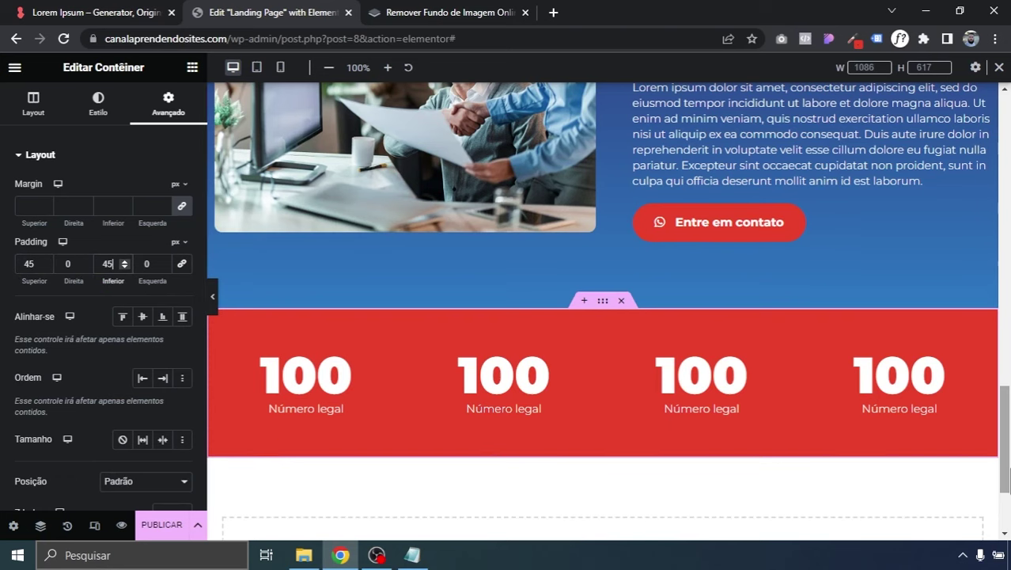
- Examine the counter section beneath the SOBRE section on desktop and in the mobile and tablet views
scroll(294, 227, up, 2)
scroll(501, 420, down, 2)
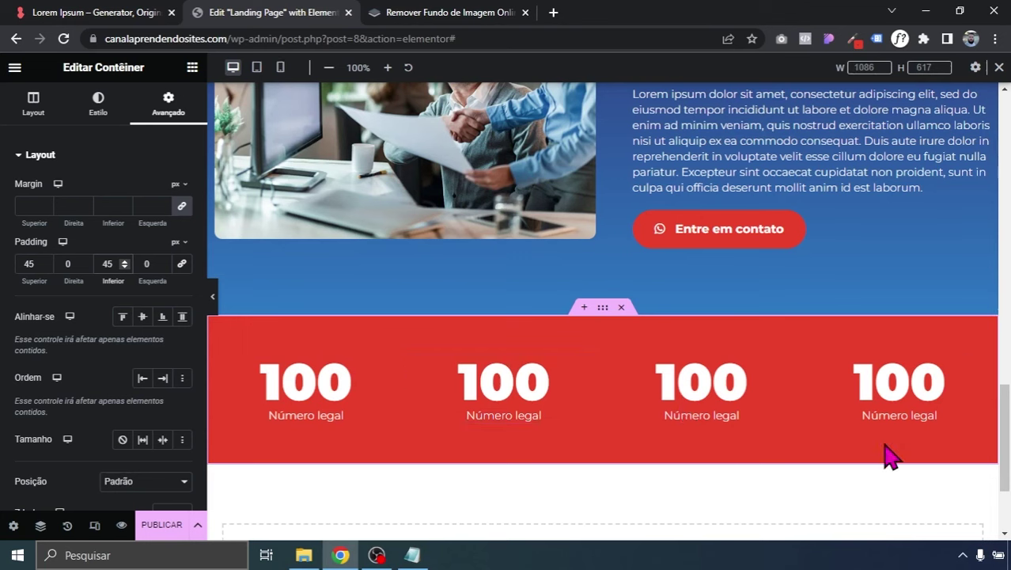
scroll(818, 429, up, 2)
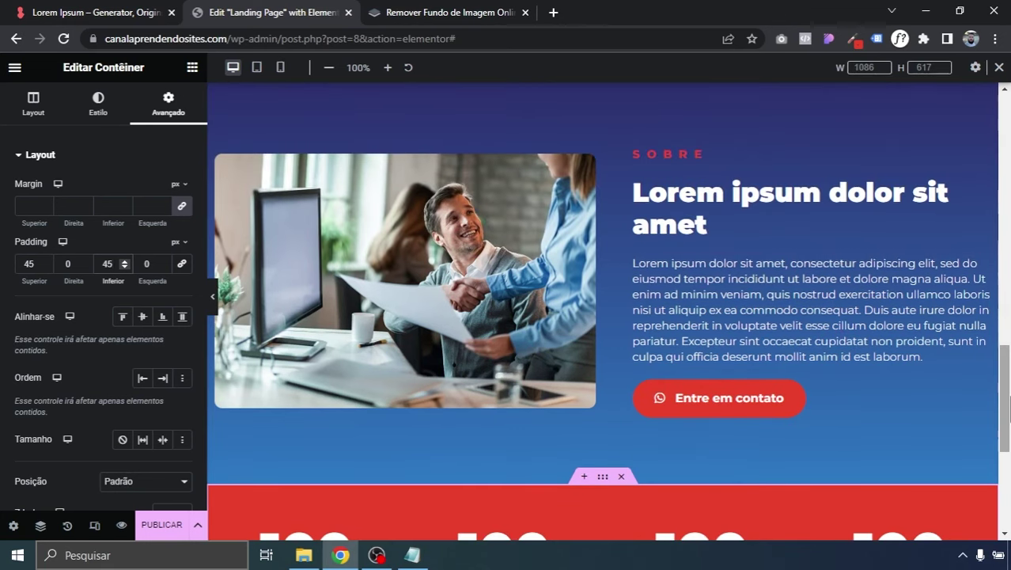
scroll(1007, 473, down, 2)
scroll(1007, 474, down, 2)
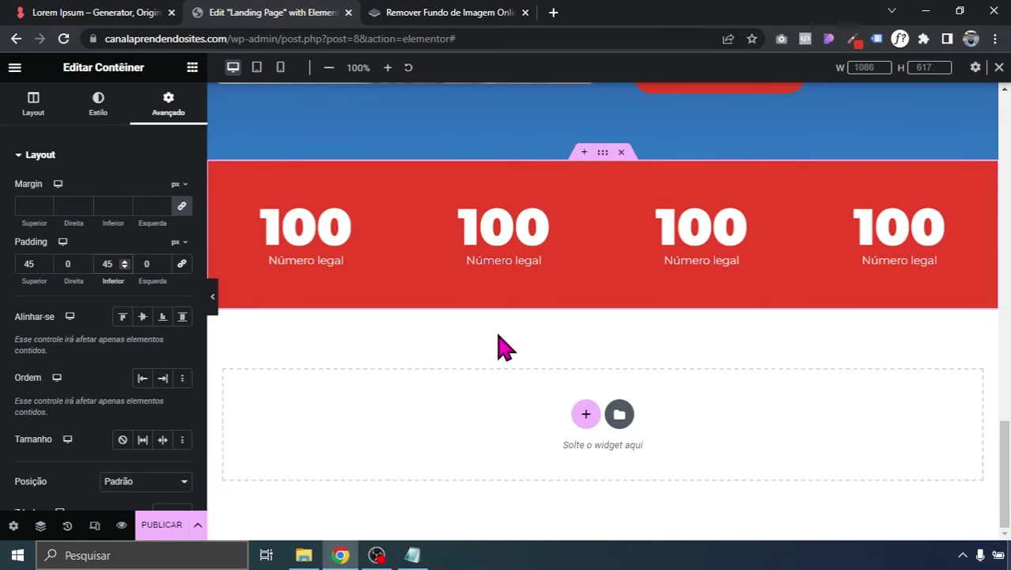
click(280, 68)
drag(736, 304, 742, 467)
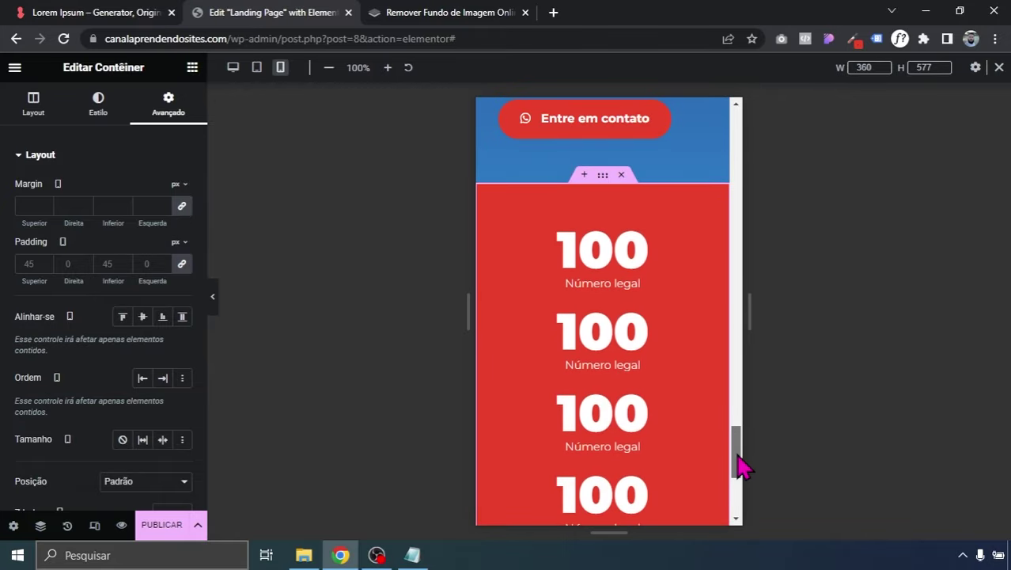
click(233, 68)
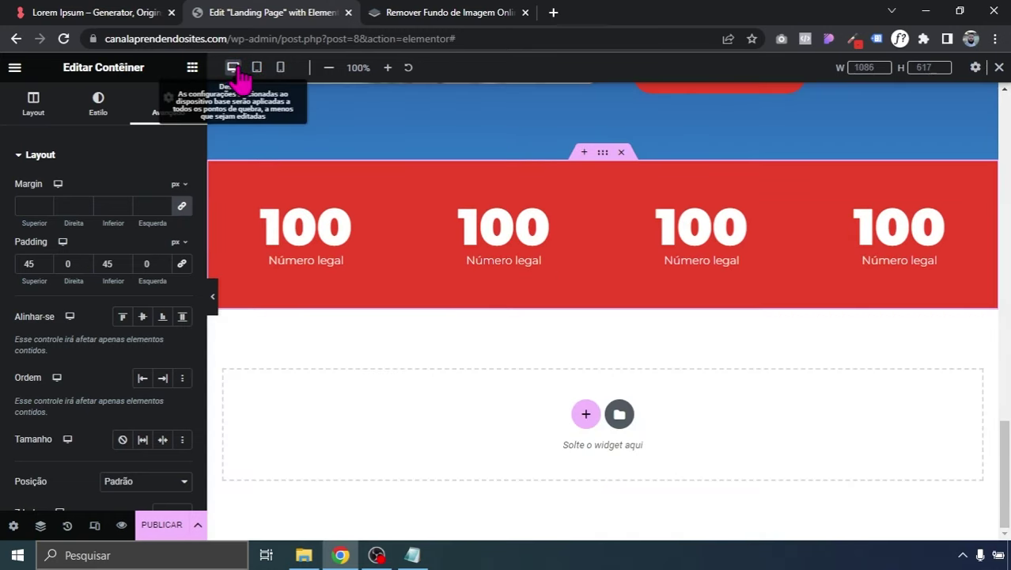
click(256, 68)
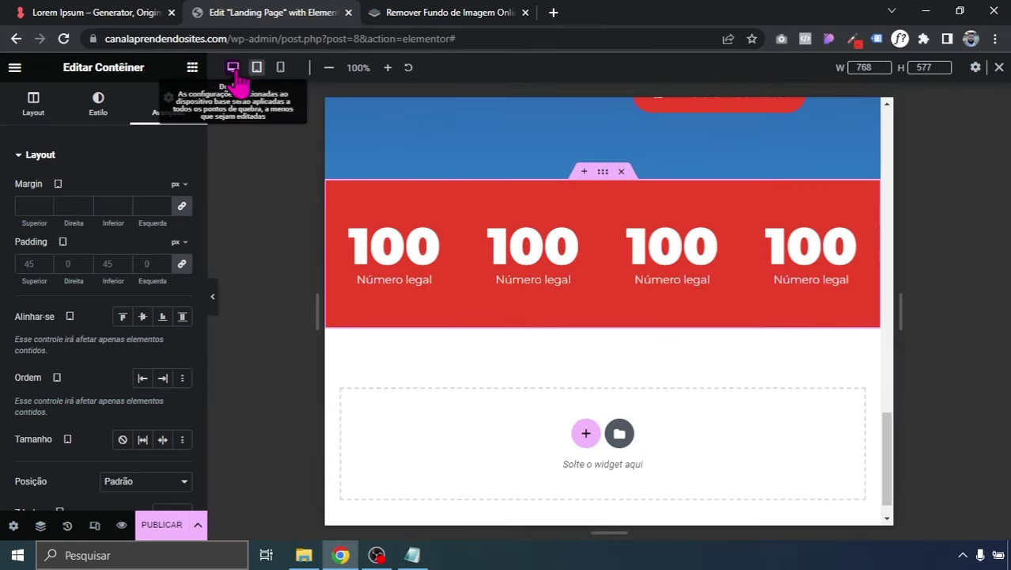
- Return to the desktop view and search the widget library for CARRO, VIDEO and MAP
click(234, 69)
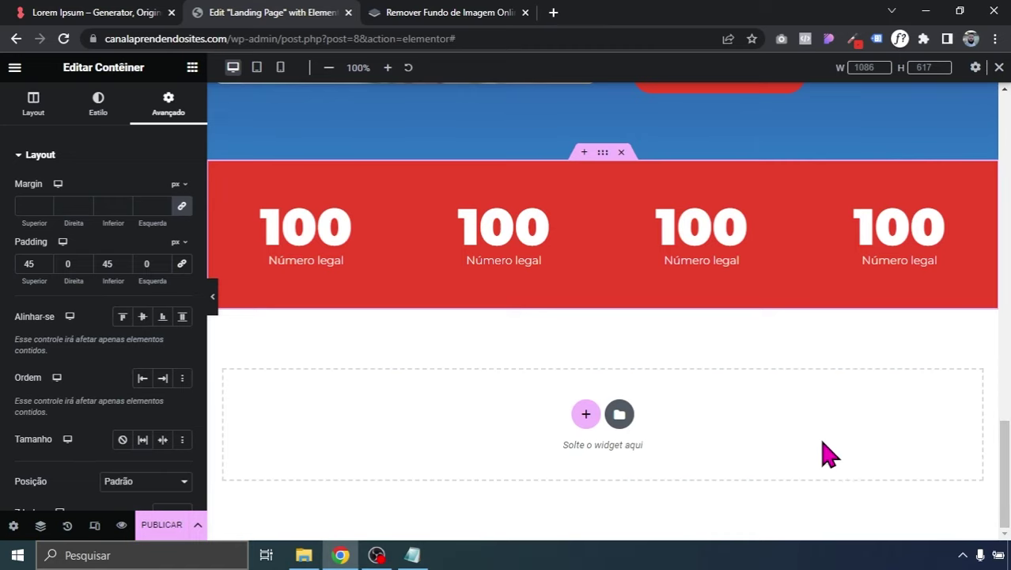
drag(1004, 473, 800, 438)
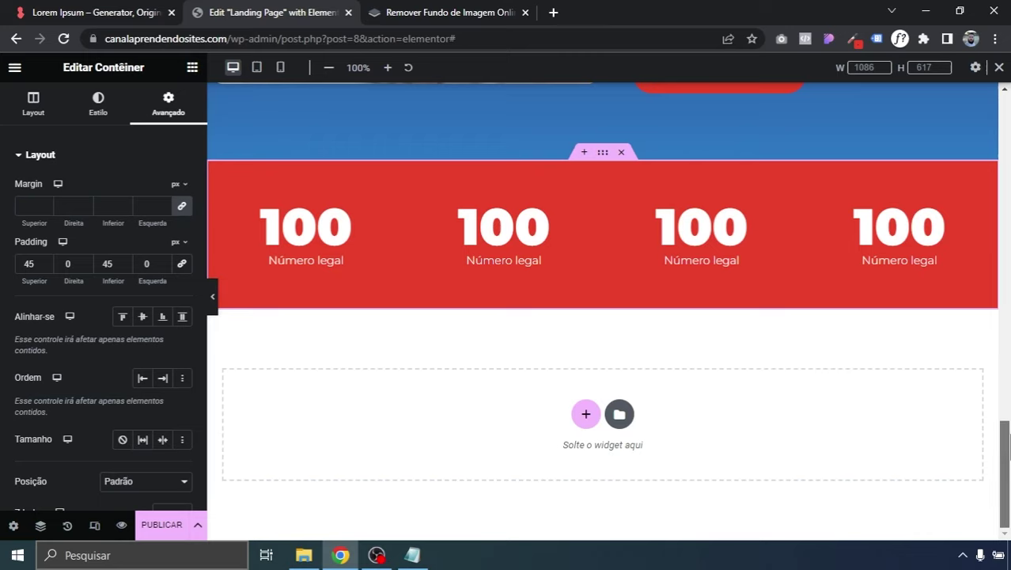
click(192, 68)
text(CARRO)
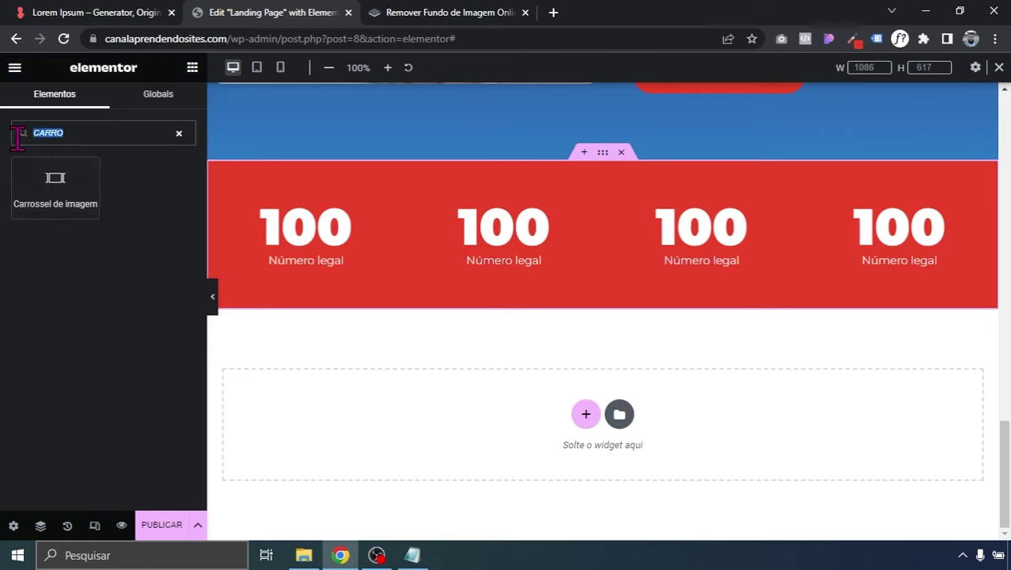
text(VIDEO)
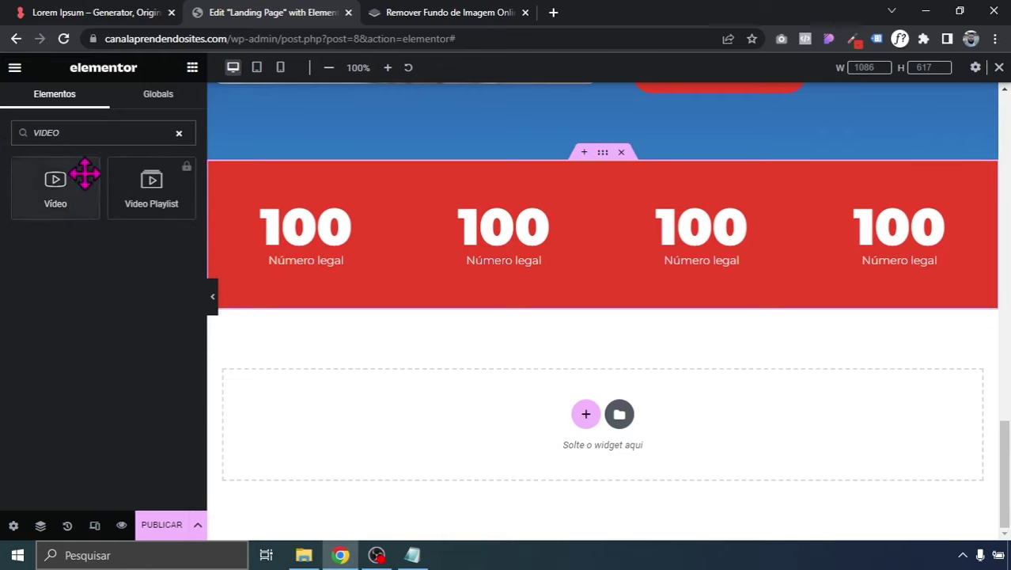
key(BackSpace)
key(BackSpace)
key(BackSpace)
key(BackSpace)
key(BackSpace)
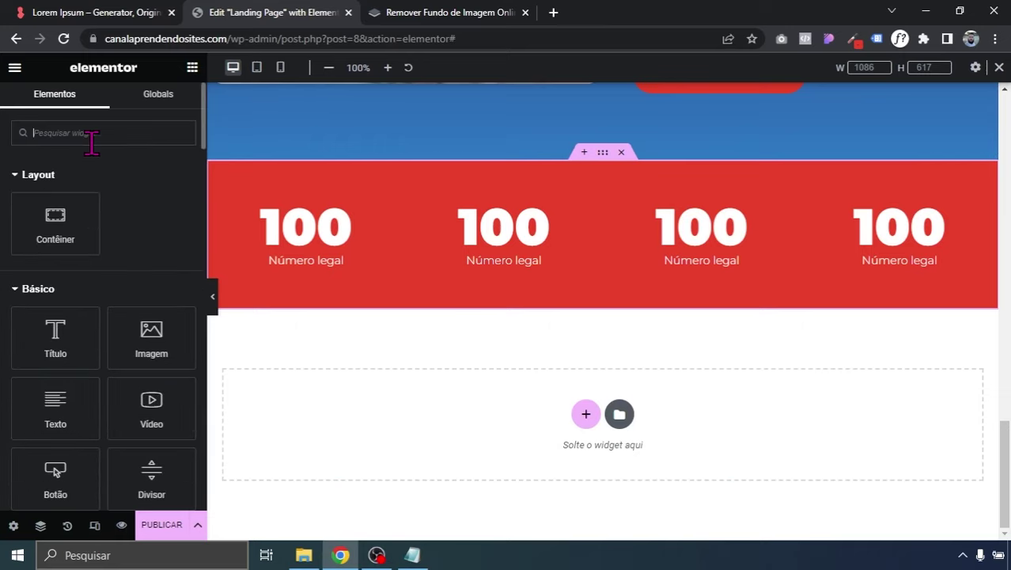
text(MAP)
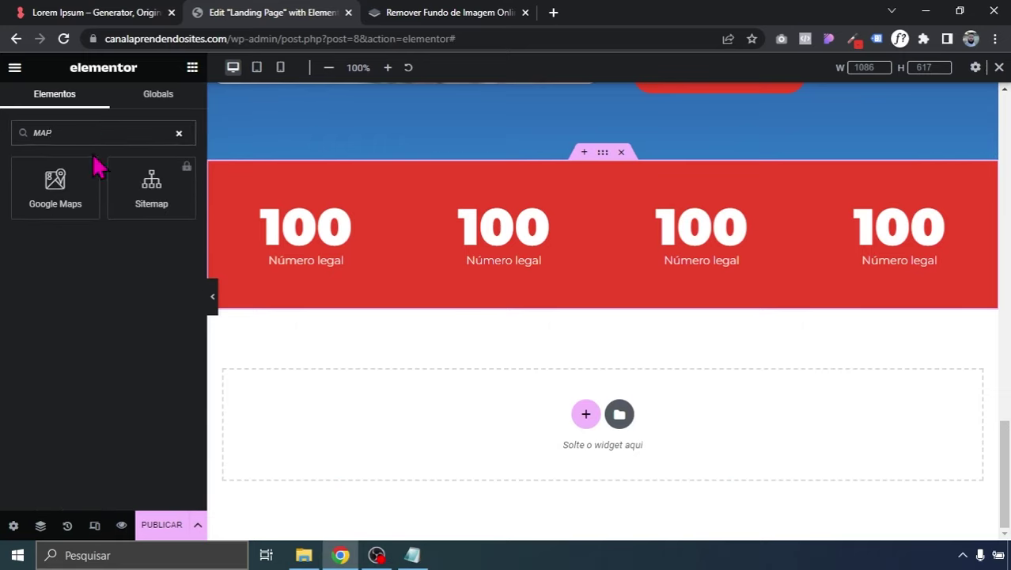
key(BackSpace)
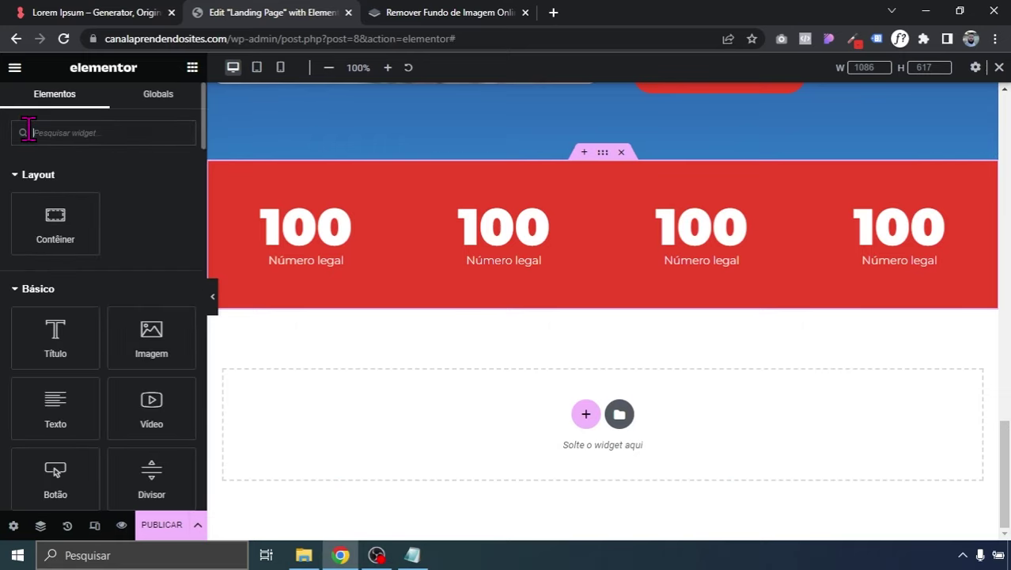
- Copy the whole SERVIÇOS section container and paste it into the empty area beneath the red counter strip
drag(1005, 467, 1005, 208)
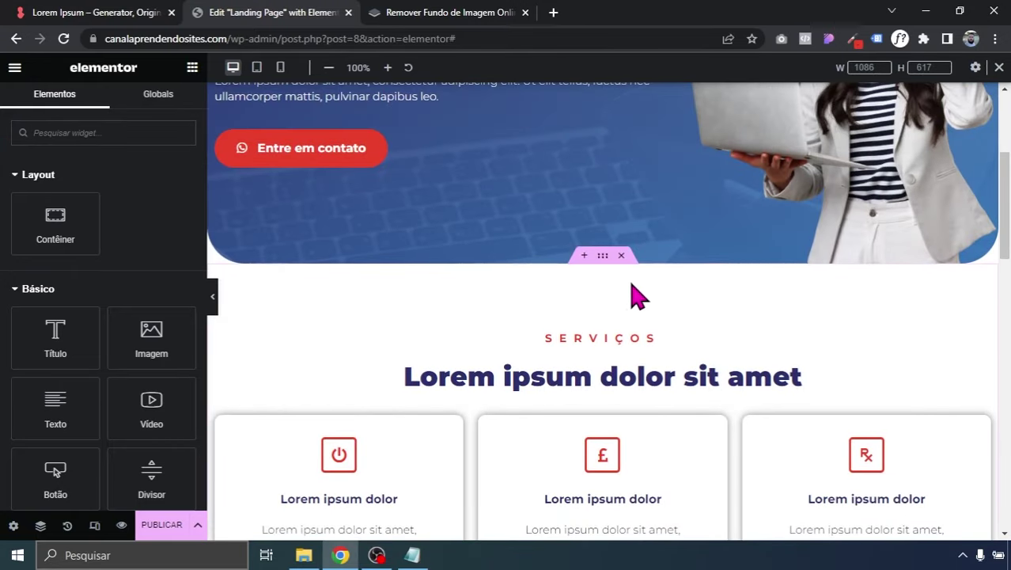
right_click(603, 267)
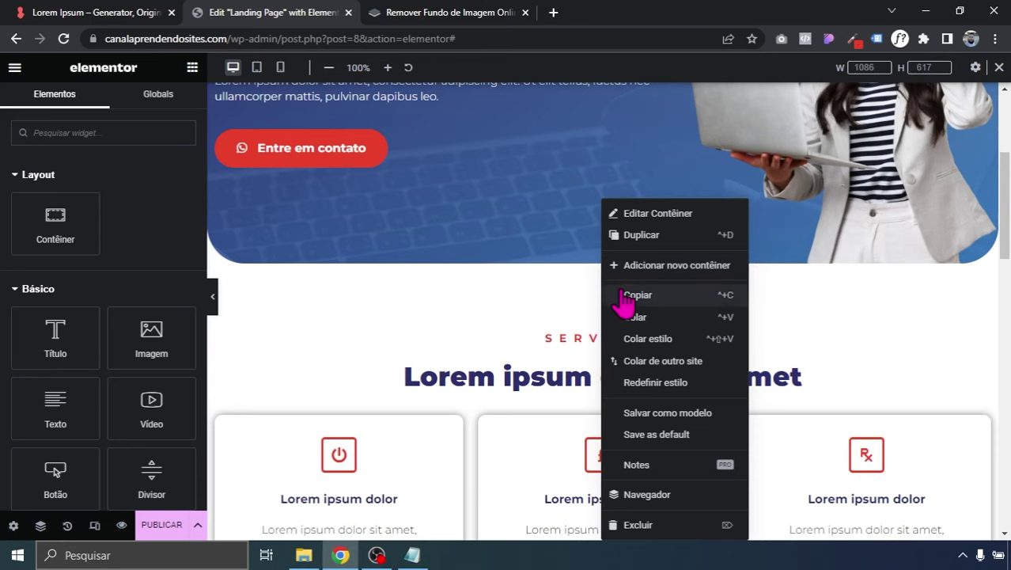
click(620, 293)
drag(1005, 247, 1006, 514)
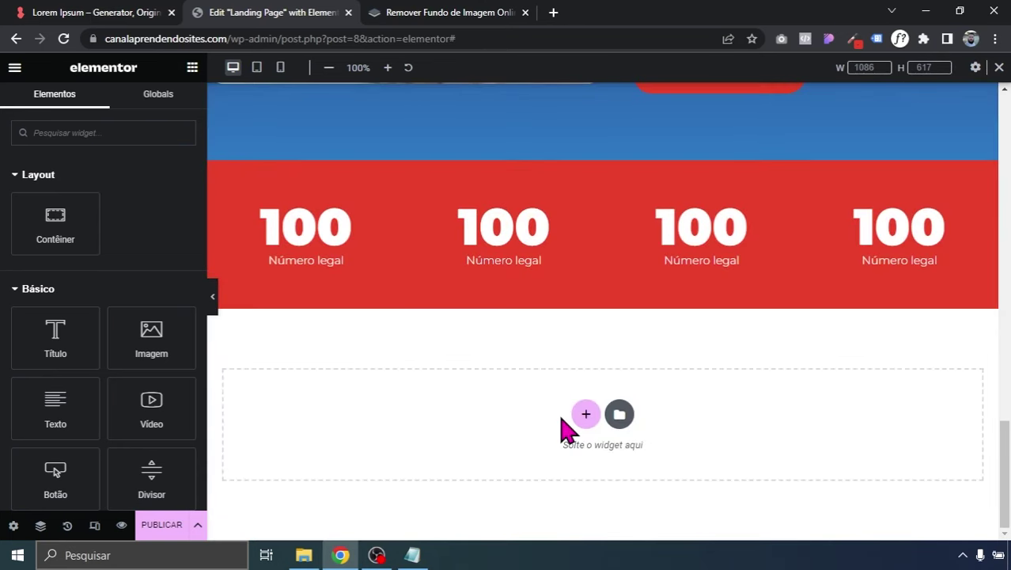
right_click(481, 413)
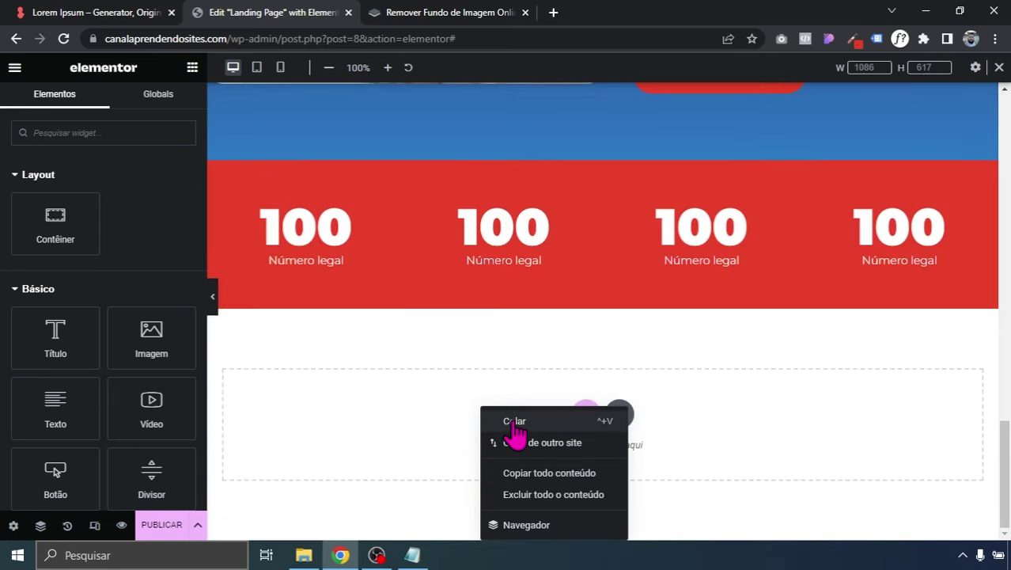
click(516, 432)
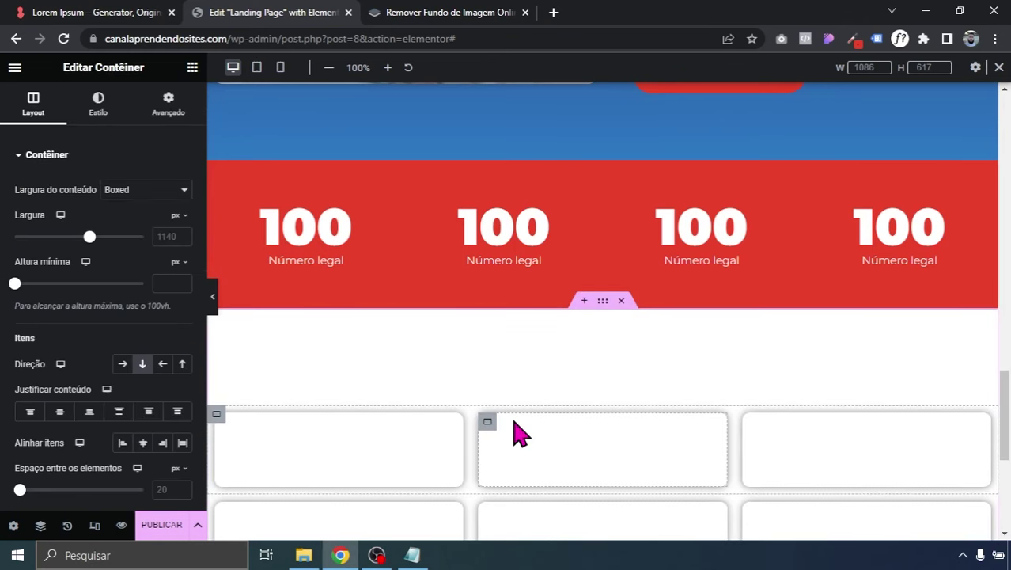
- Change the pasted section's small heading to DEPOIMENTOS and select the main heading beneath it
scroll(1005, 384, down, 2)
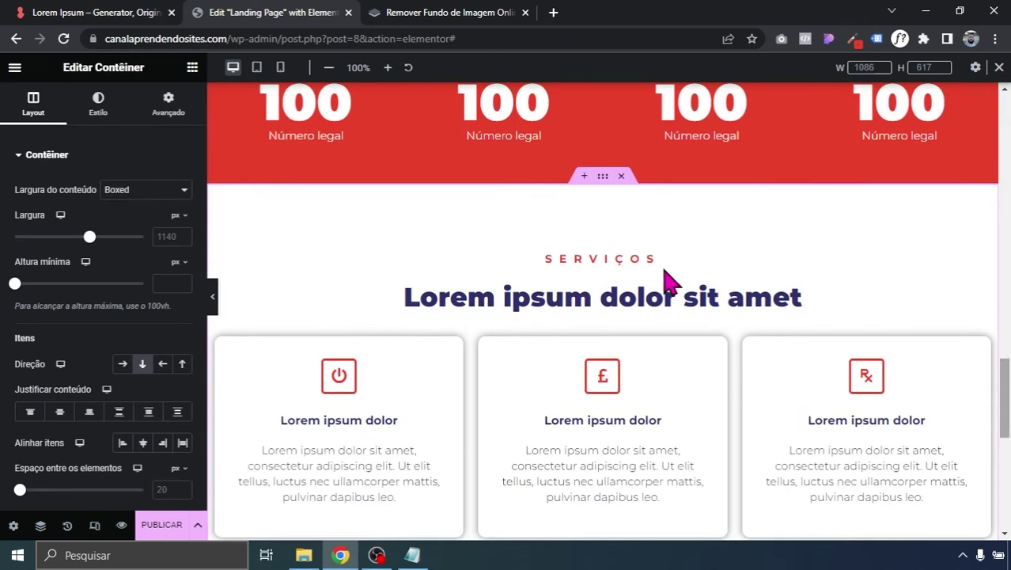
click(605, 261)
drag(63, 207, 6, 212)
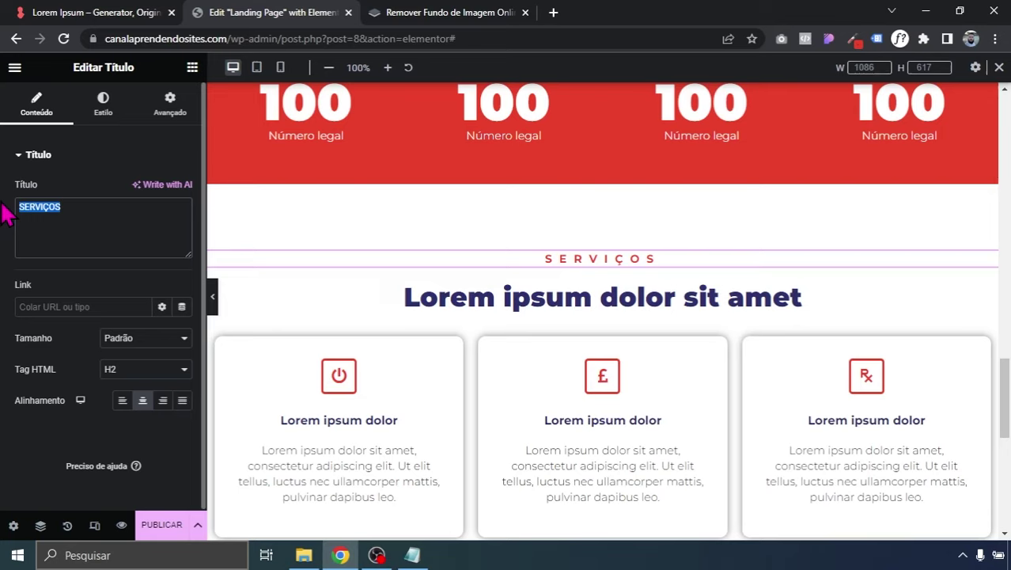
text(DEPOIMENTOS)
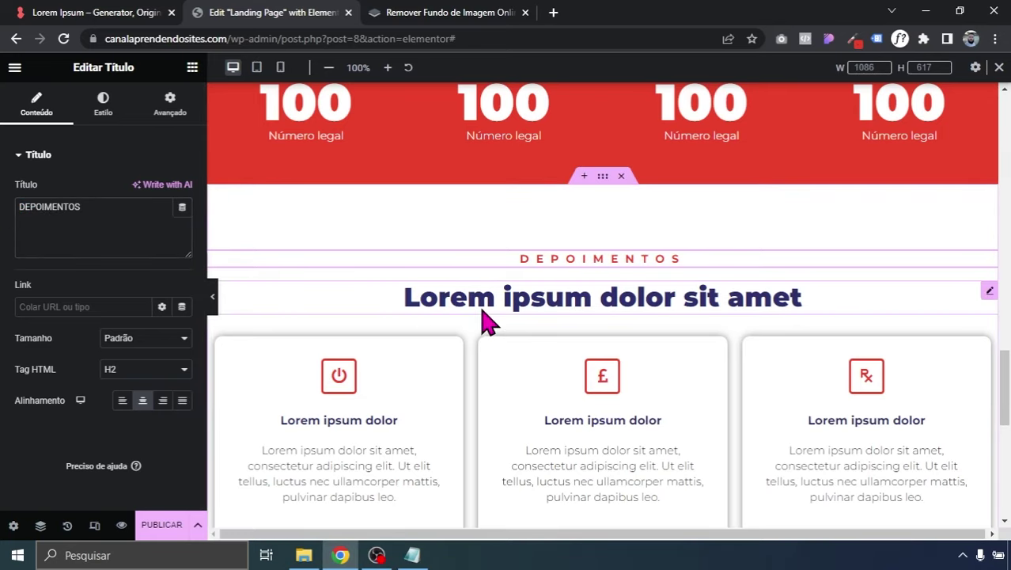
click(548, 298)
- Delete the second row of three cards from the DEPOIMENTOS section
scroll(876, 288, down, 5)
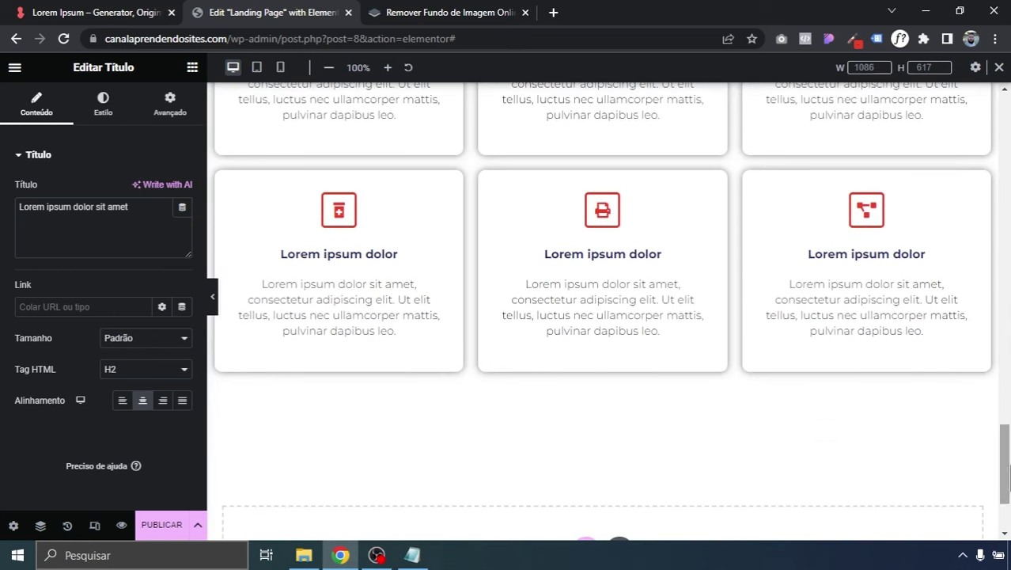
mouse_move(217, 182)
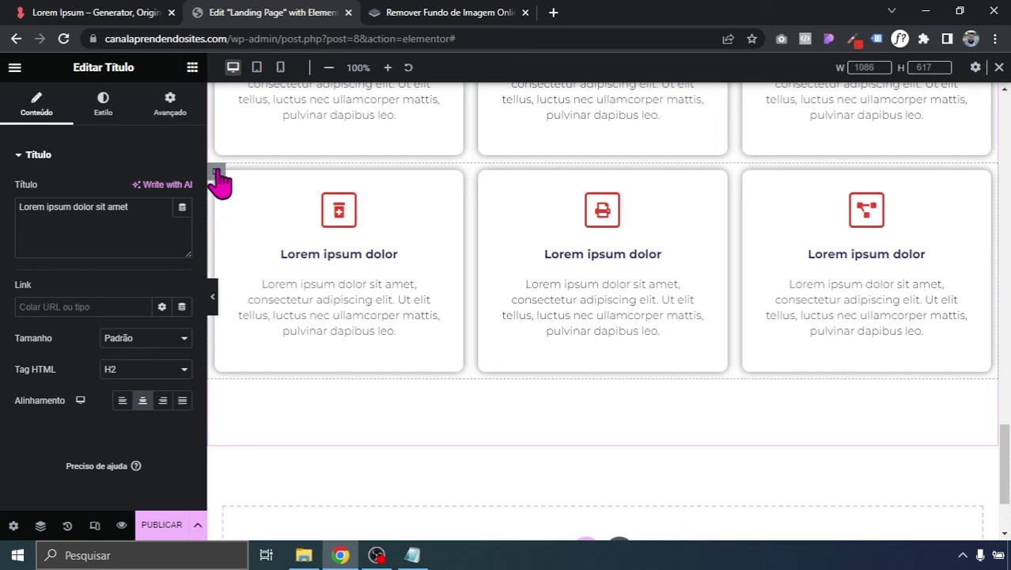
click(219, 180)
right_click(219, 181)
click(253, 494)
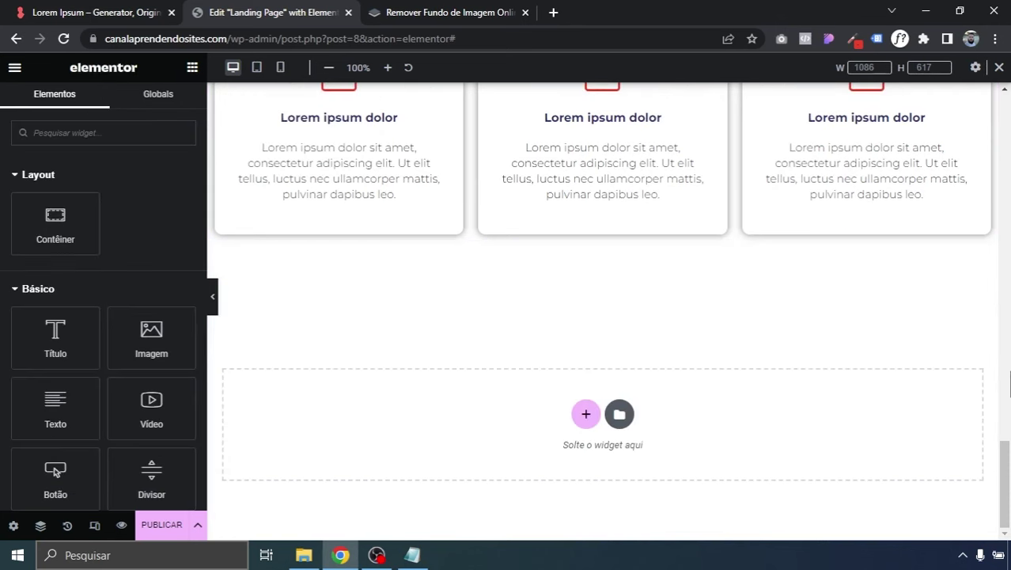
- Replace the power icon in the first DEPOIMENTOS card with an image widget above the card's title
scroll(602, 317, up, 3)
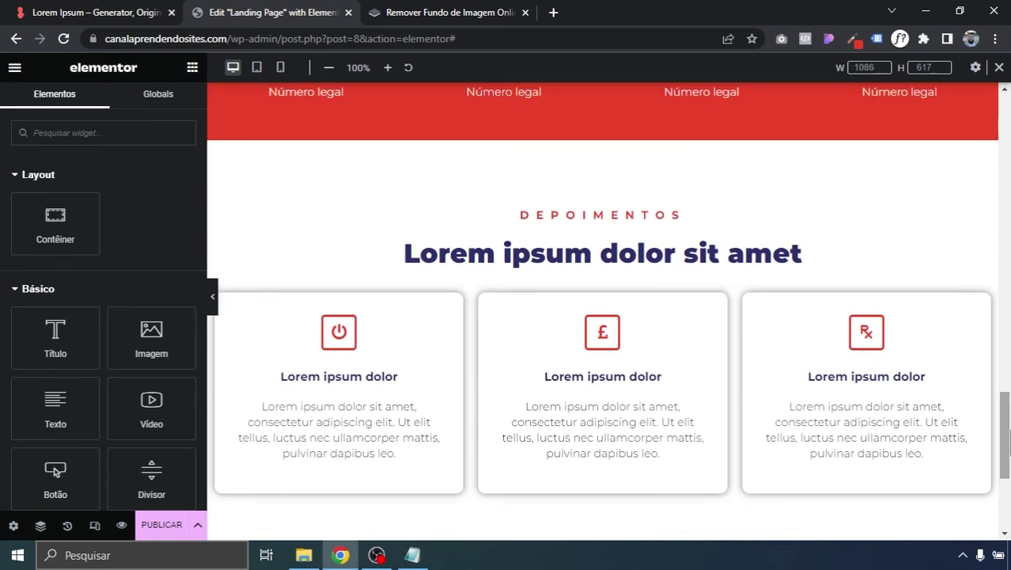
right_click(339, 333)
click(370, 525)
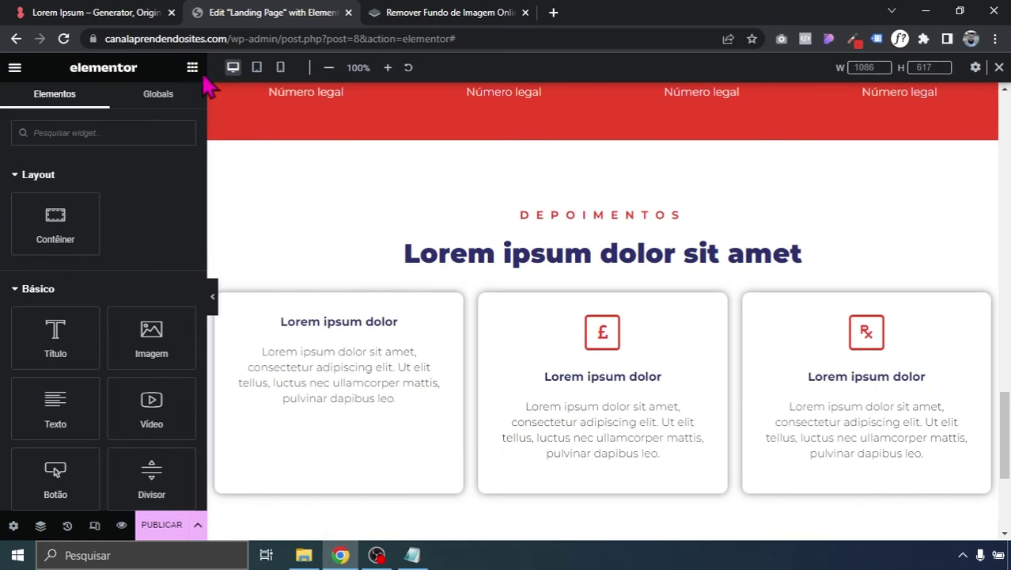
drag(144, 334, 316, 330)
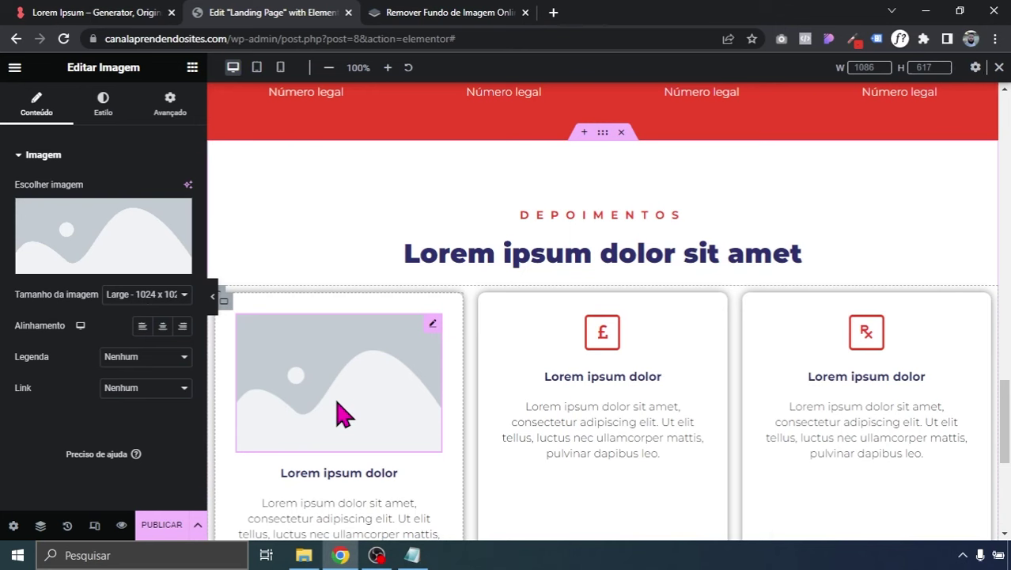
- Upload default-user-image-1 from the aula lp folder to the media library and insert it in the first card's image widget
click(309, 554)
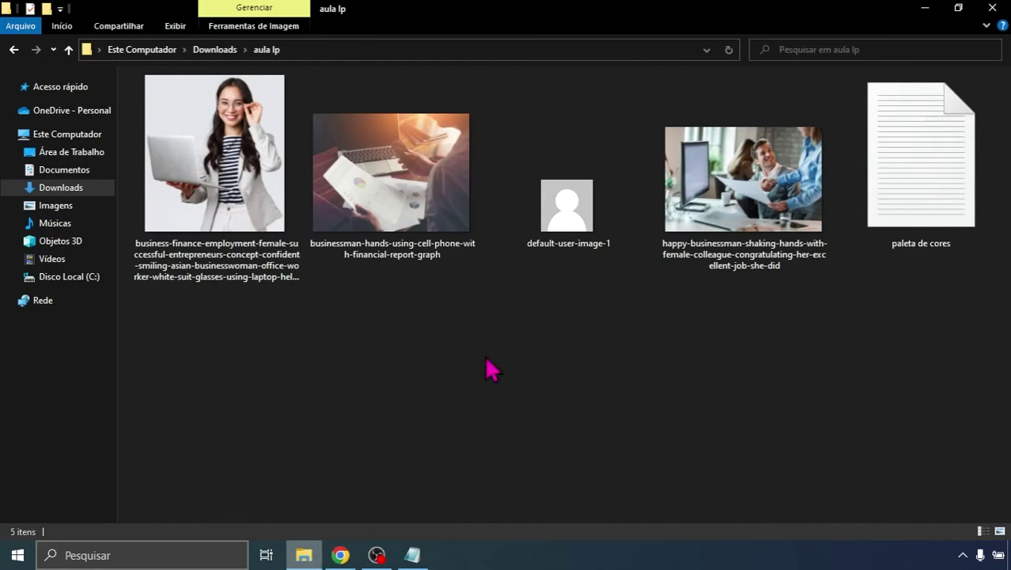
click(577, 212)
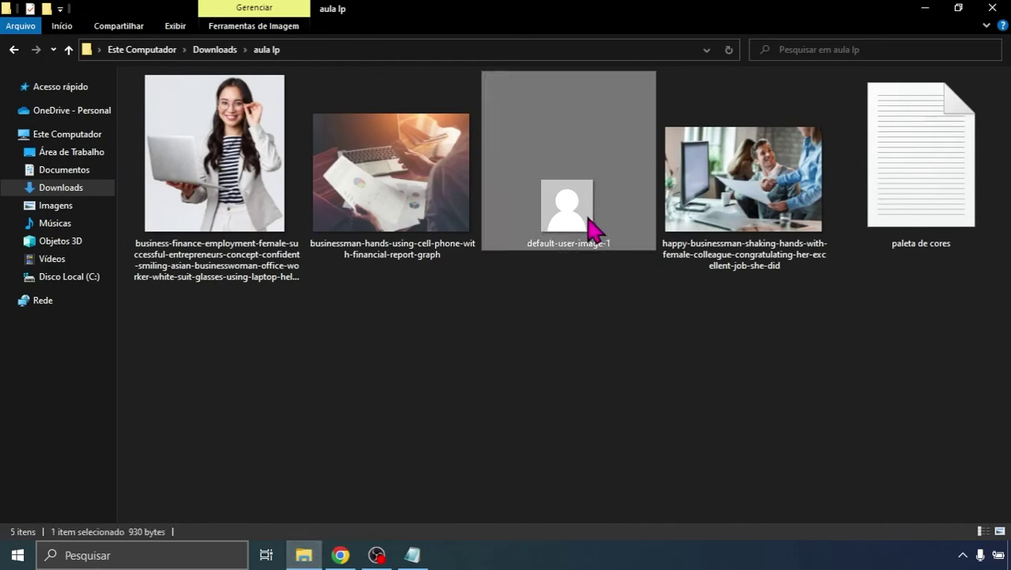
click(340, 555)
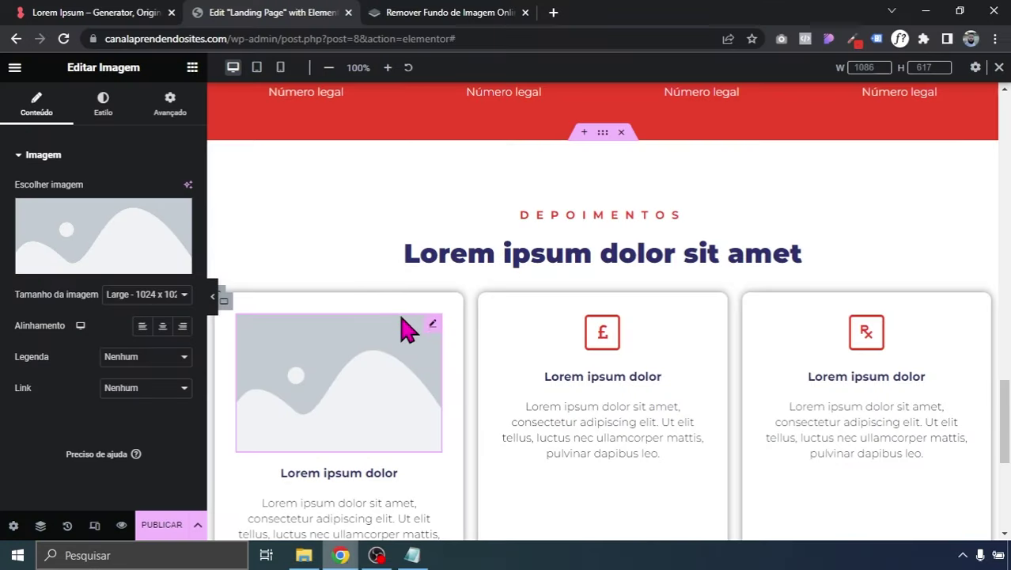
click(158, 239)
click(304, 555)
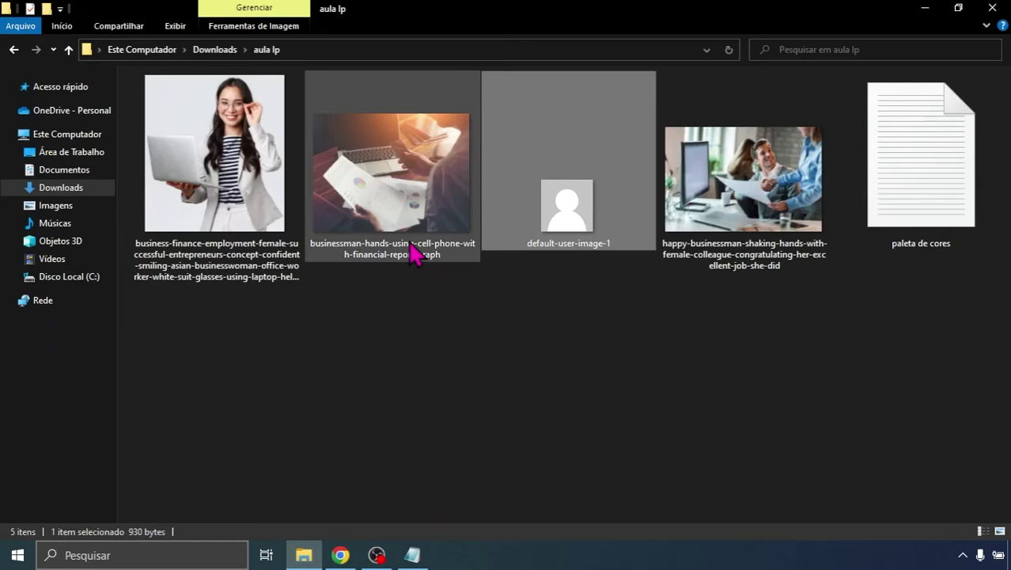
drag(553, 191, 437, 362)
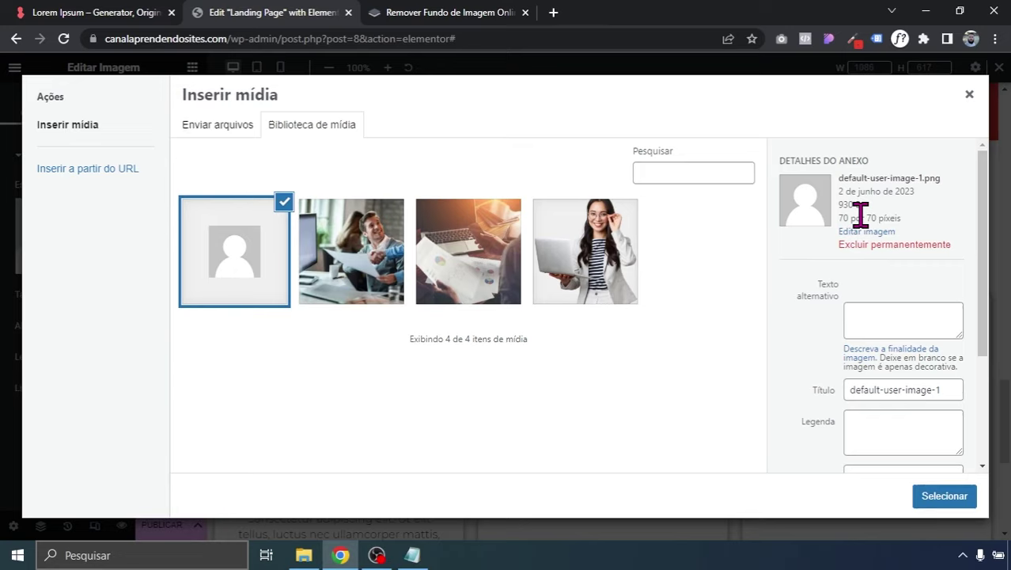
click(944, 499)
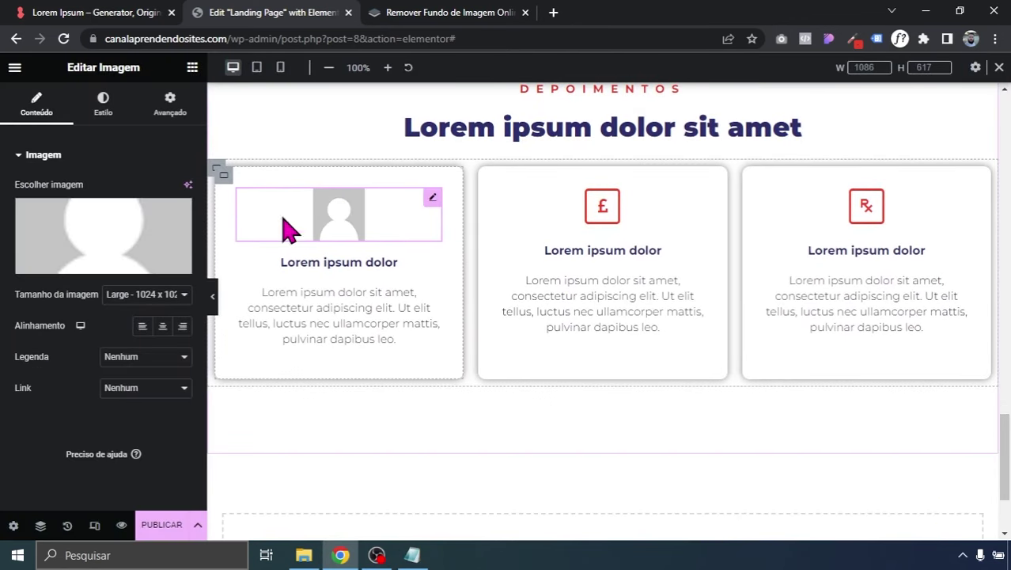
- Round all corners of the first card's avatar image to 50 px, comparing it with a 10 px radius
click(103, 102)
scroll(8, 265, down, 1)
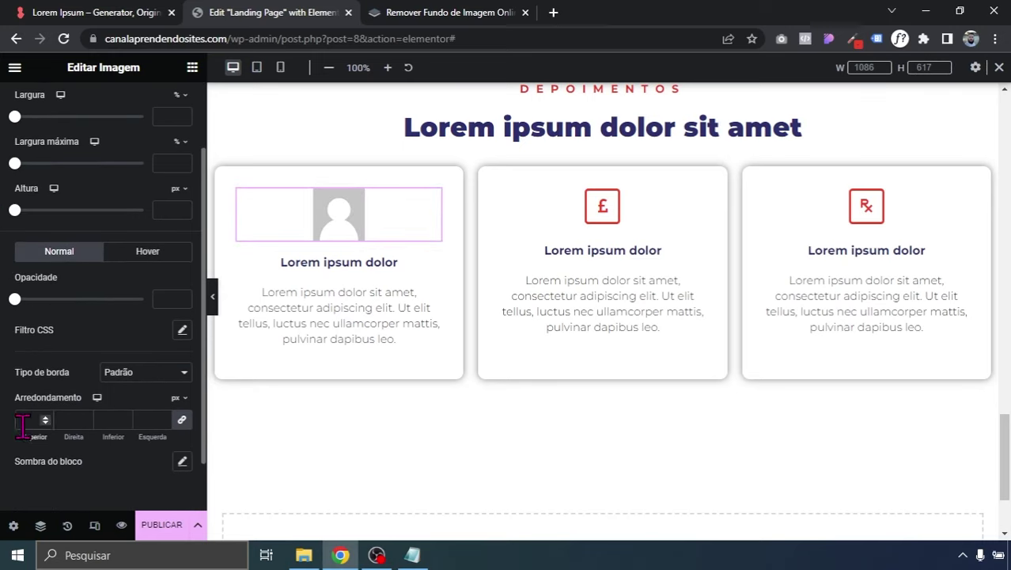
text(50)
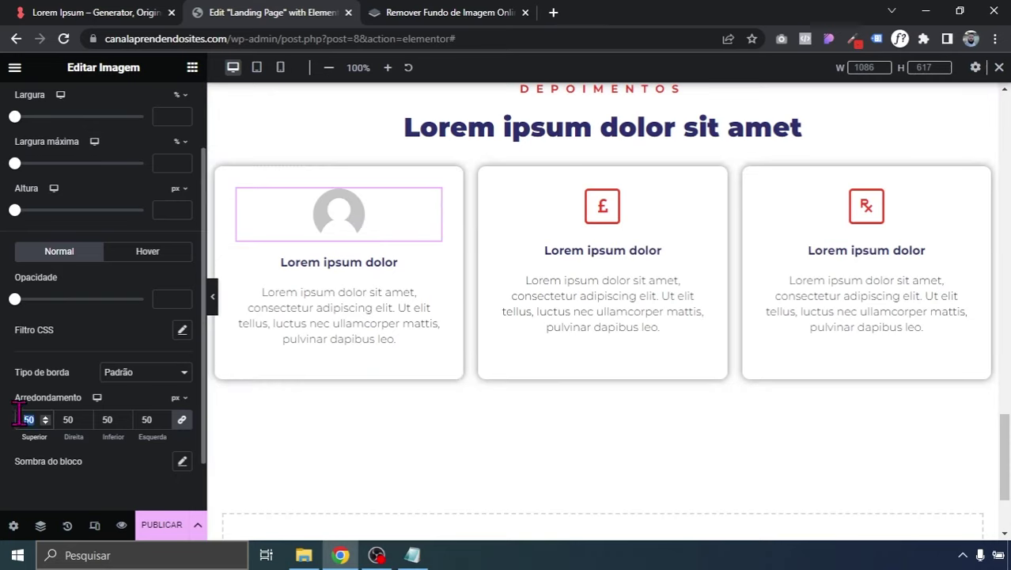
text(10)
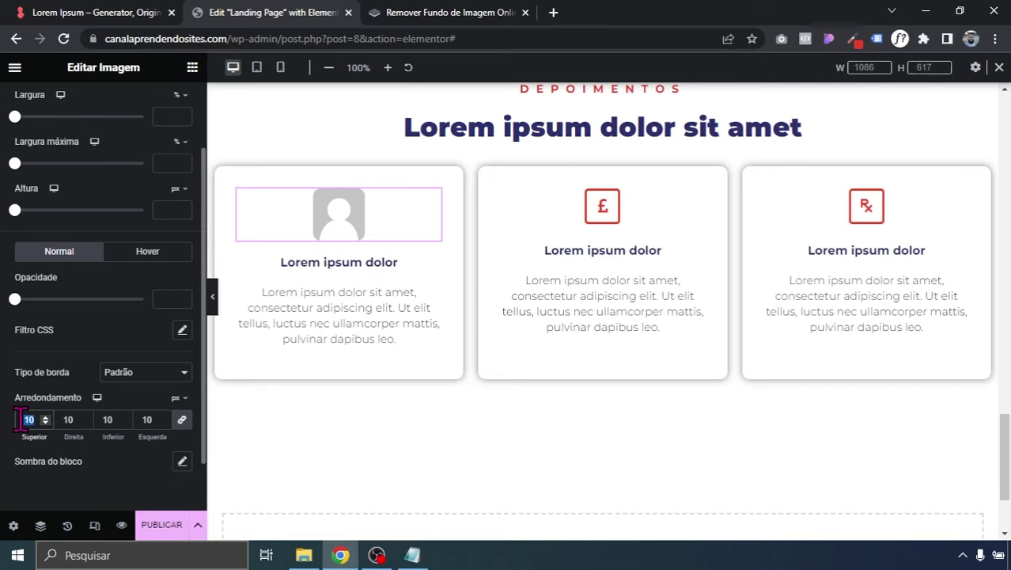
text(50)
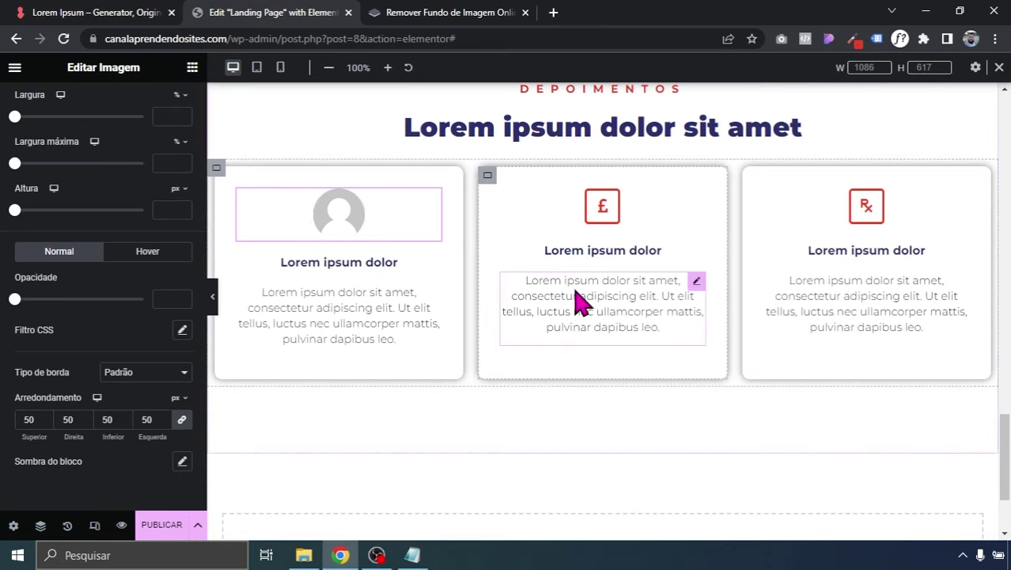
- Add a centred Classificação star rating beneath the first card's avatar and move the card's title below its paragraph text
click(193, 68)
text(STAR)
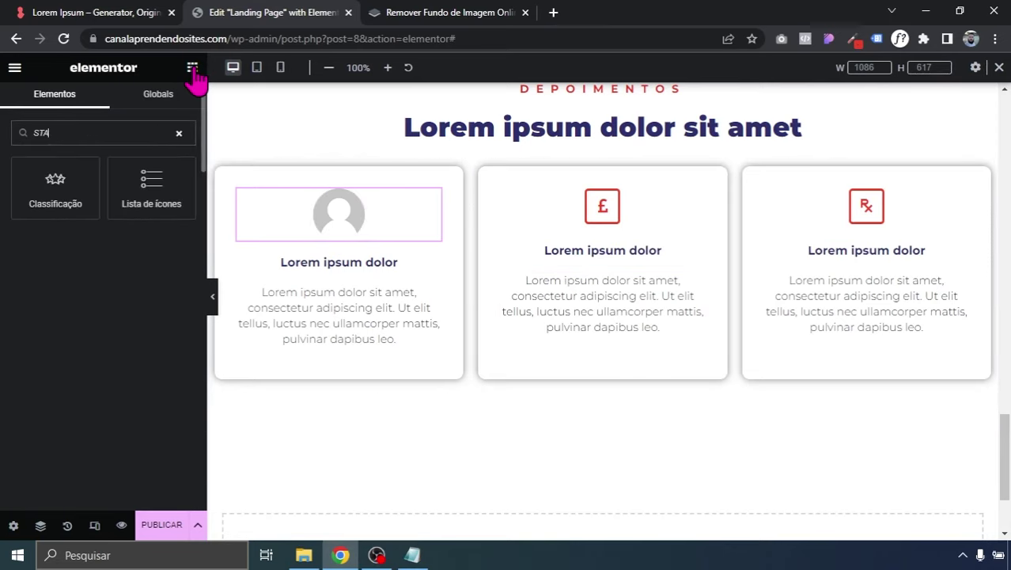
drag(184, 186, 372, 236)
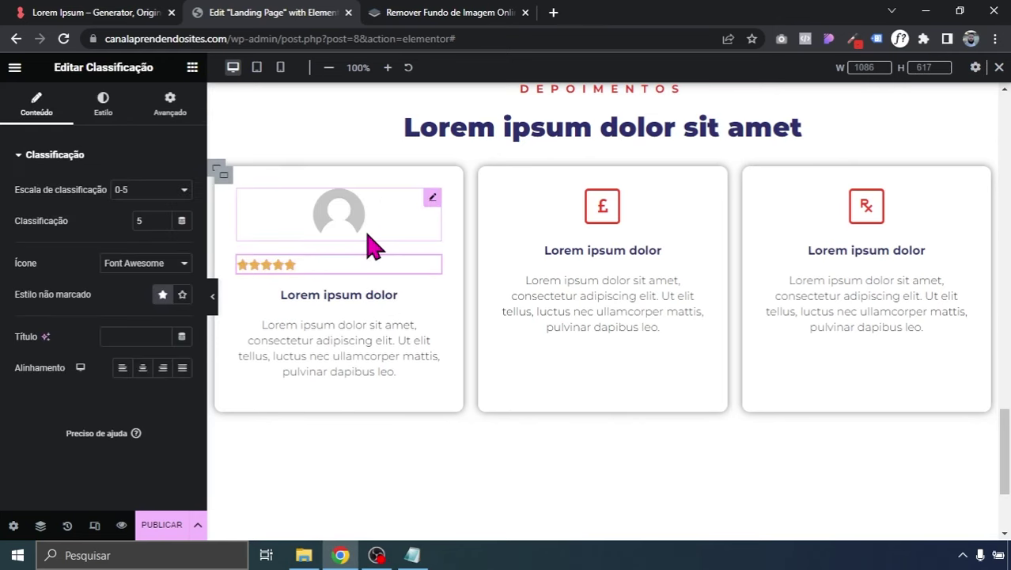
click(142, 367)
drag(433, 298, 386, 376)
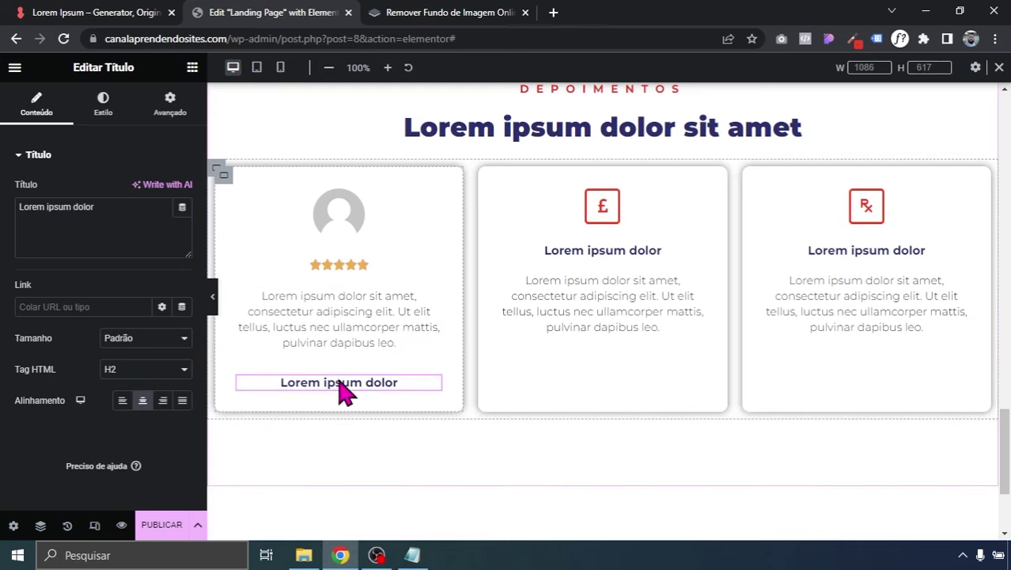
click(212, 299)
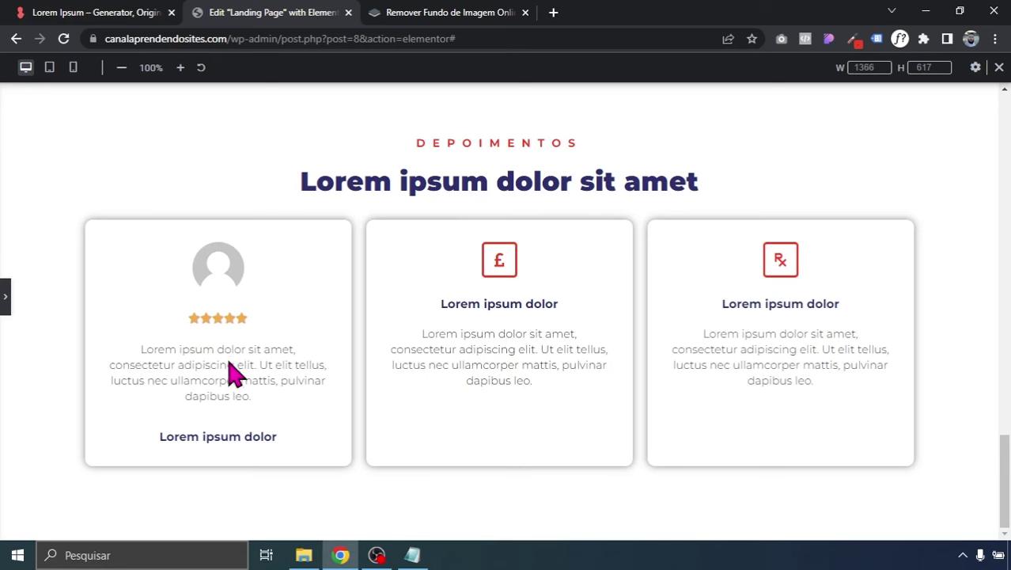
- Delete the second and third cards, the ones with the pound and Rx icons, from the DEPOIMENTOS section
click(4, 303)
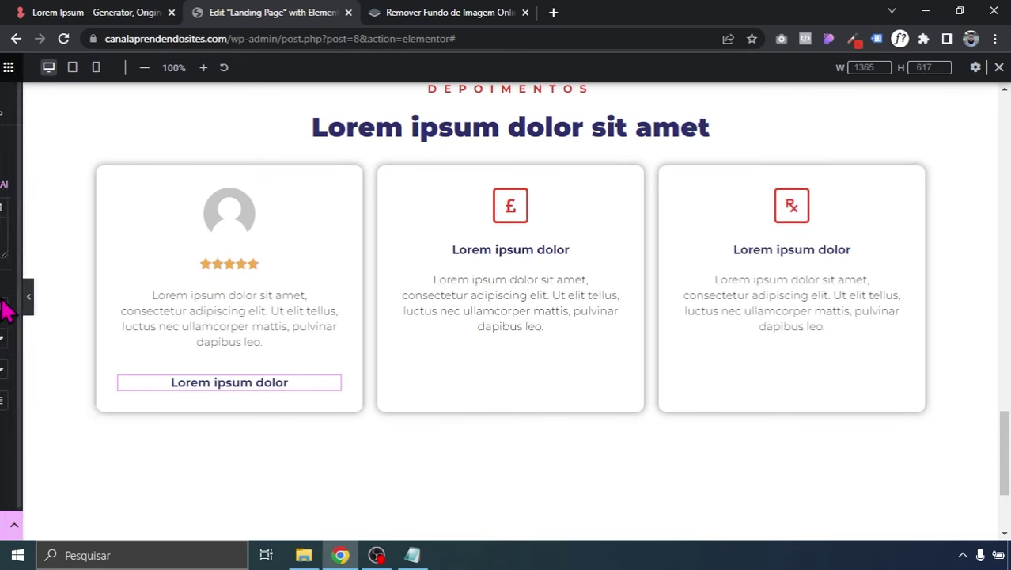
right_click(485, 189)
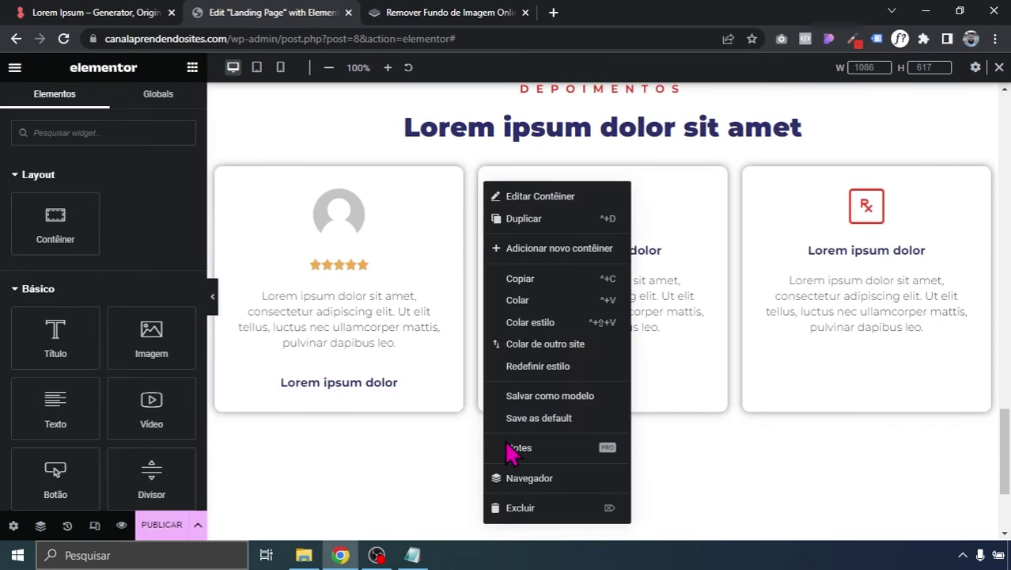
click(513, 514)
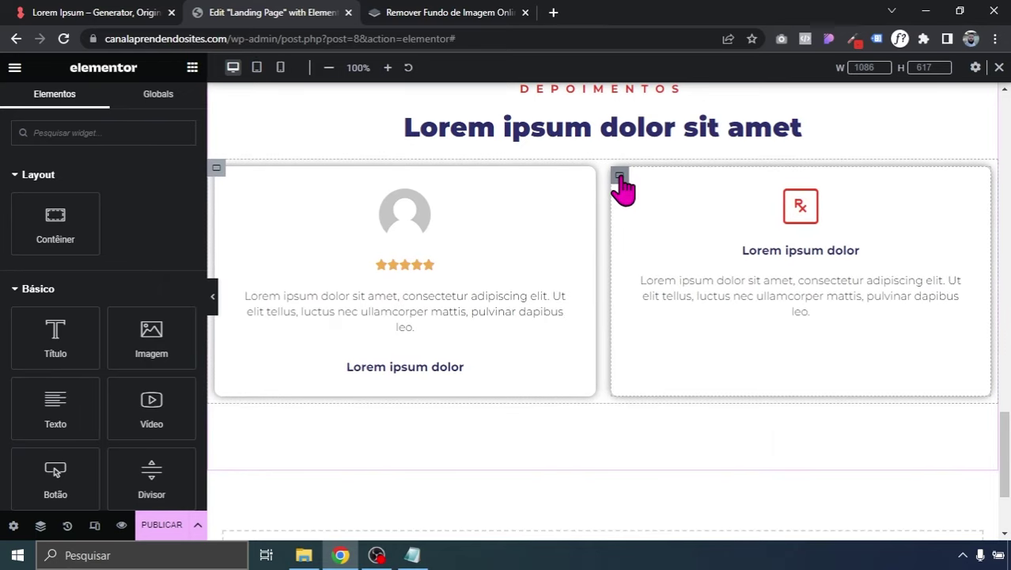
right_click(622, 179)
click(651, 501)
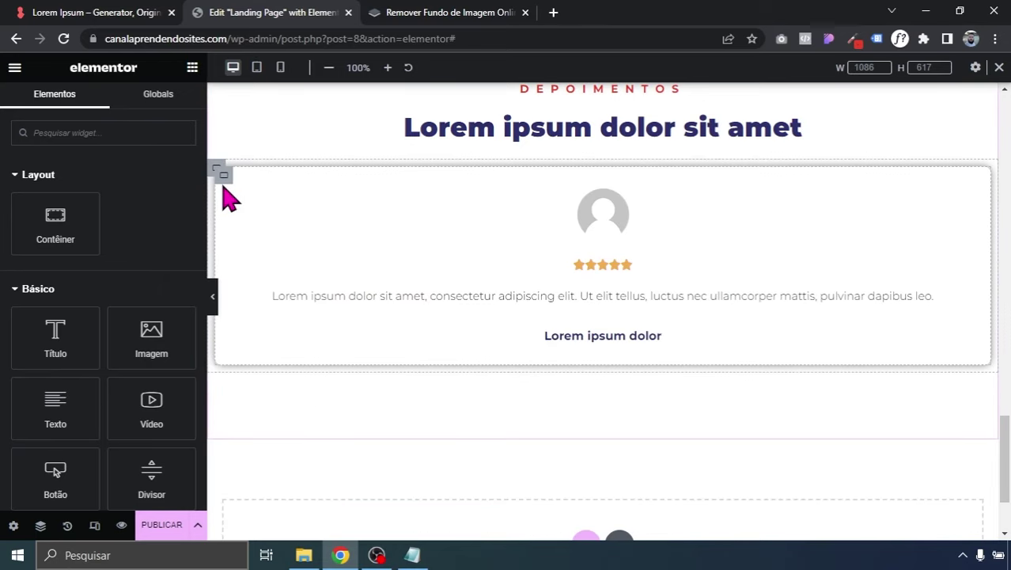
- Duplicate the remaining avatar and star-rating card twice to make a row of three testimonial cards
right_click(220, 177)
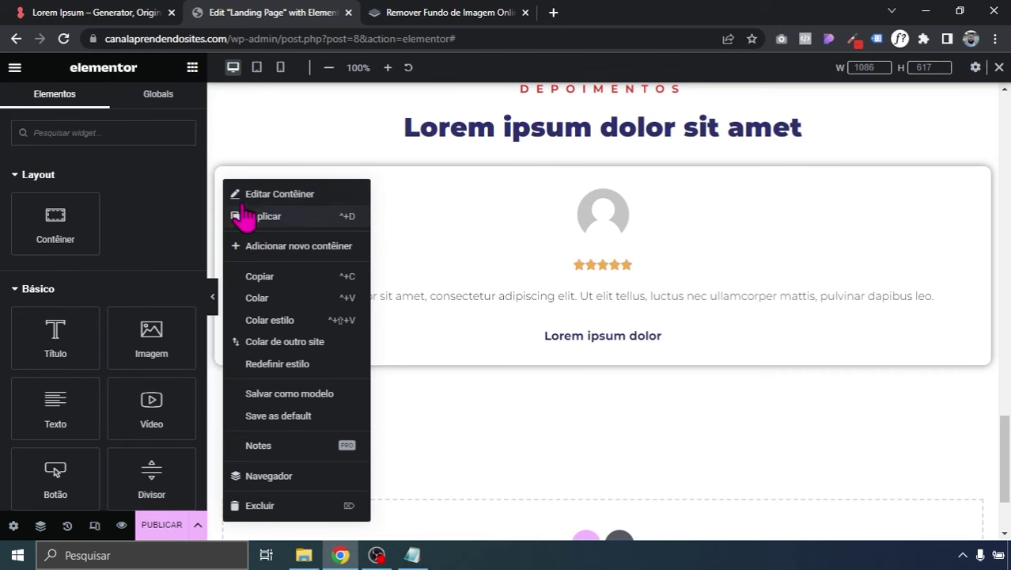
click(244, 216)
right_click(226, 181)
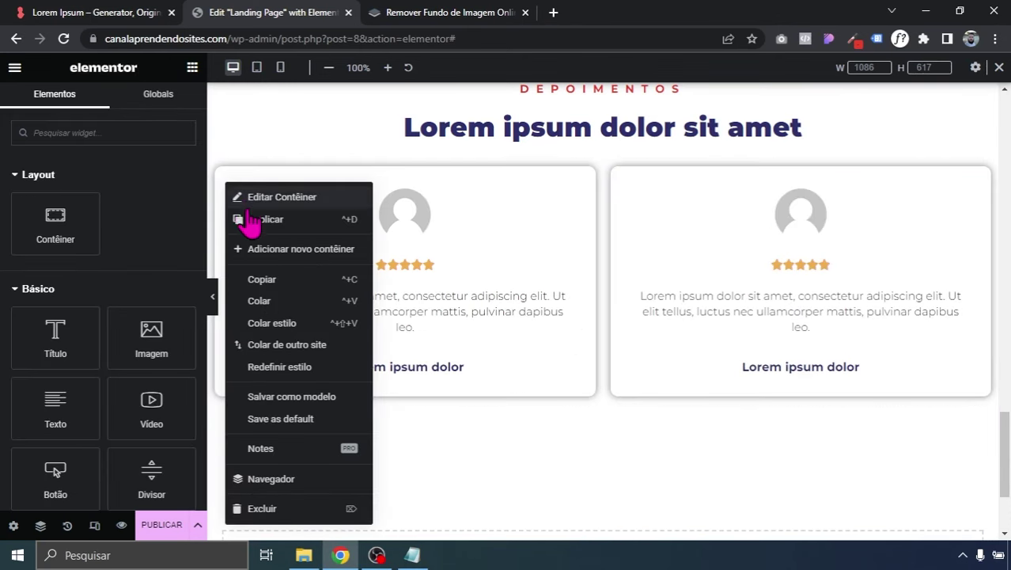
click(250, 224)
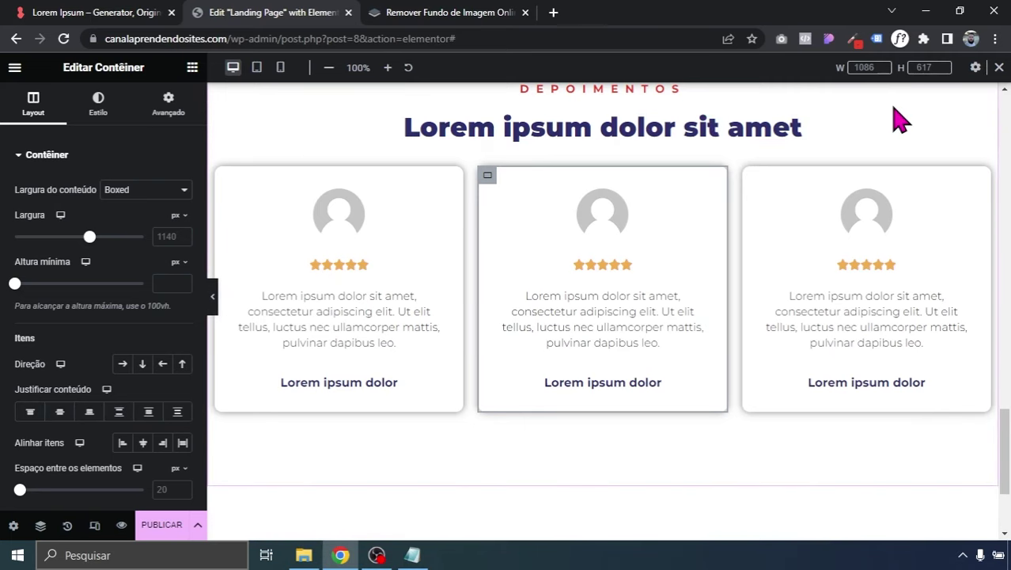
click(212, 296)
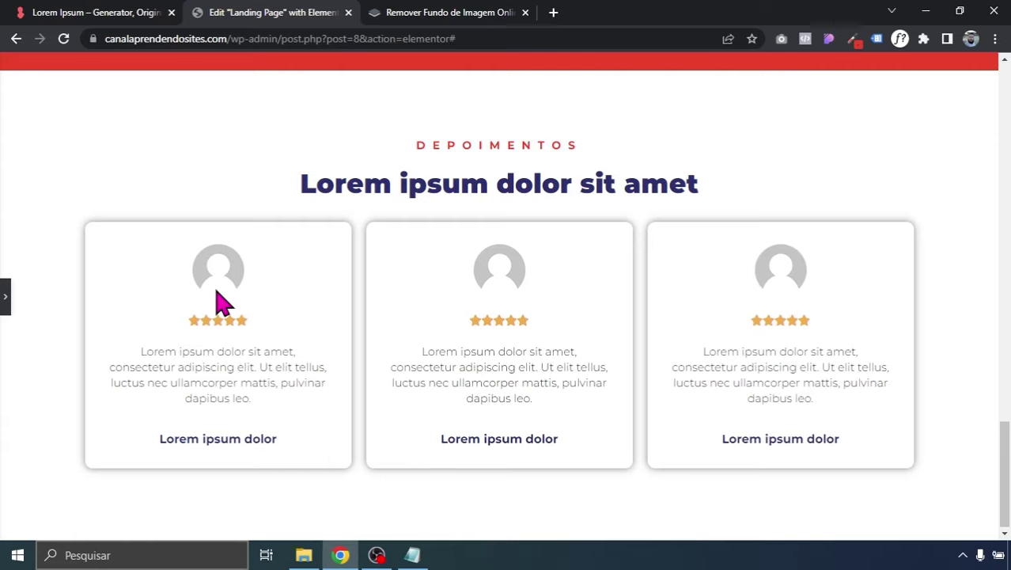
click(5, 296)
- Copy the whole blue SOBRE section and paste it at the end of the page, below the DEPOIMENTOS cards
scroll(1007, 474, down, 3)
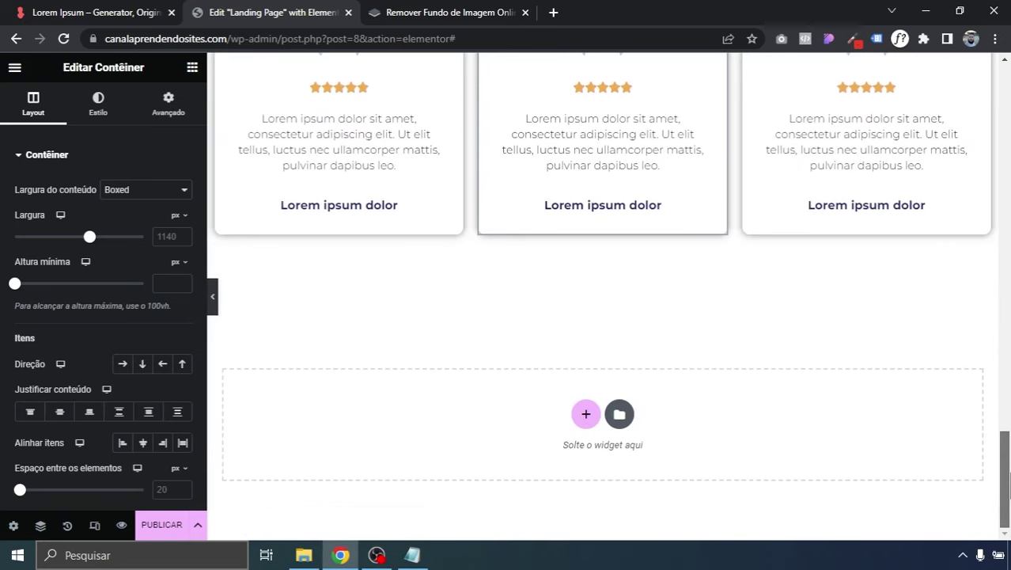
drag(1008, 475, 1009, 321)
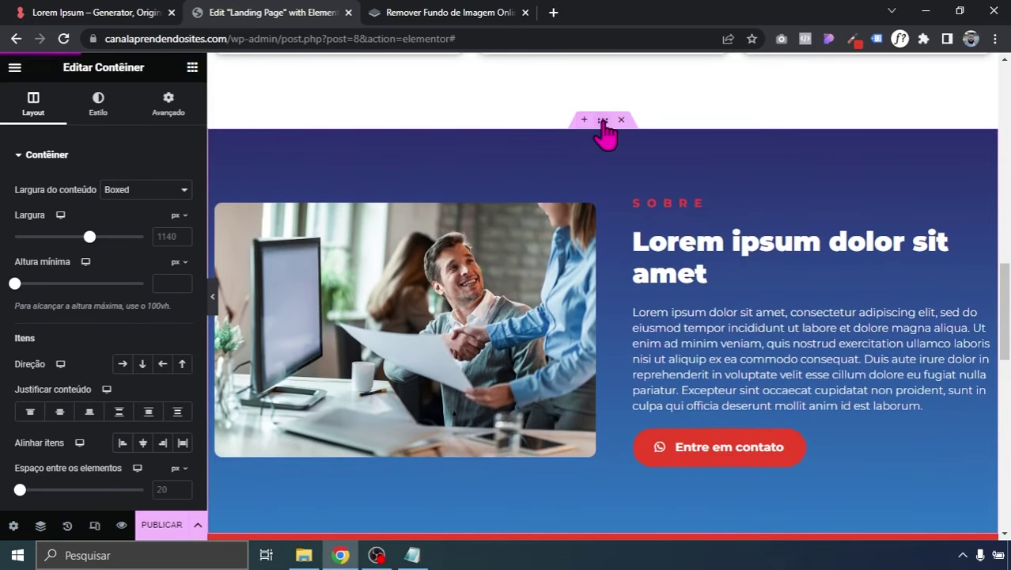
right_click(603, 119)
click(627, 215)
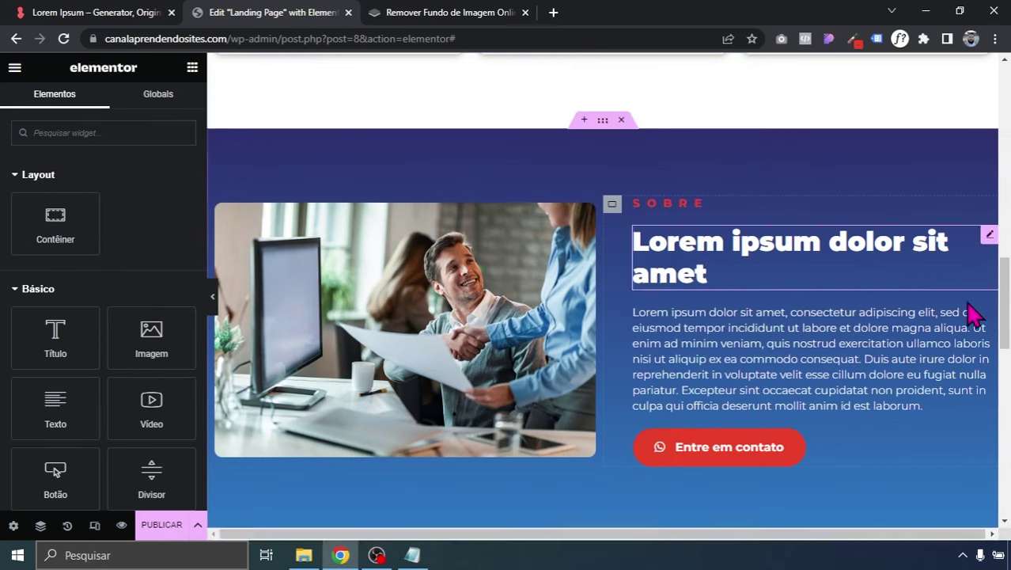
scroll(950, 309, down, 15)
right_click(507, 408)
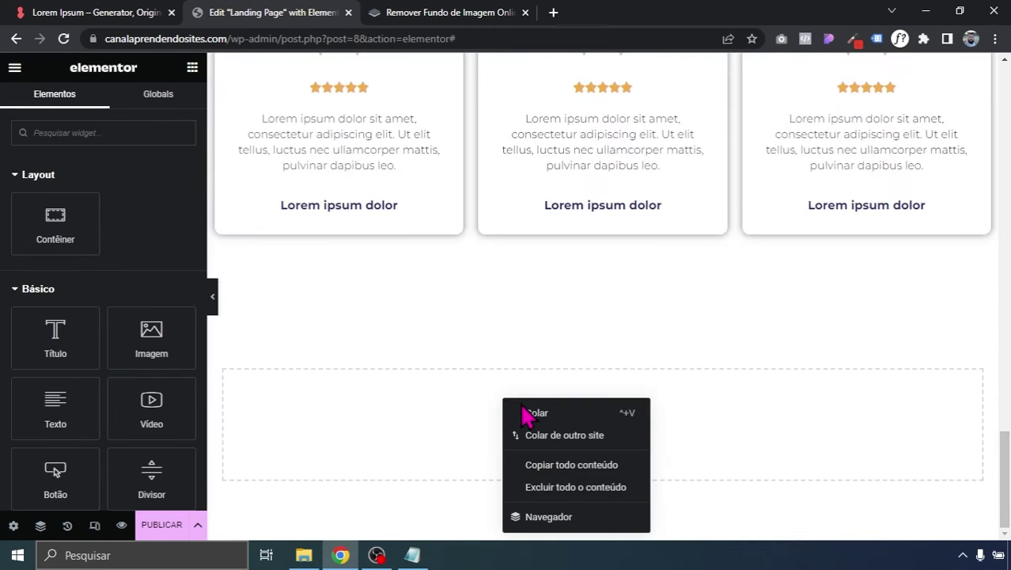
click(535, 412)
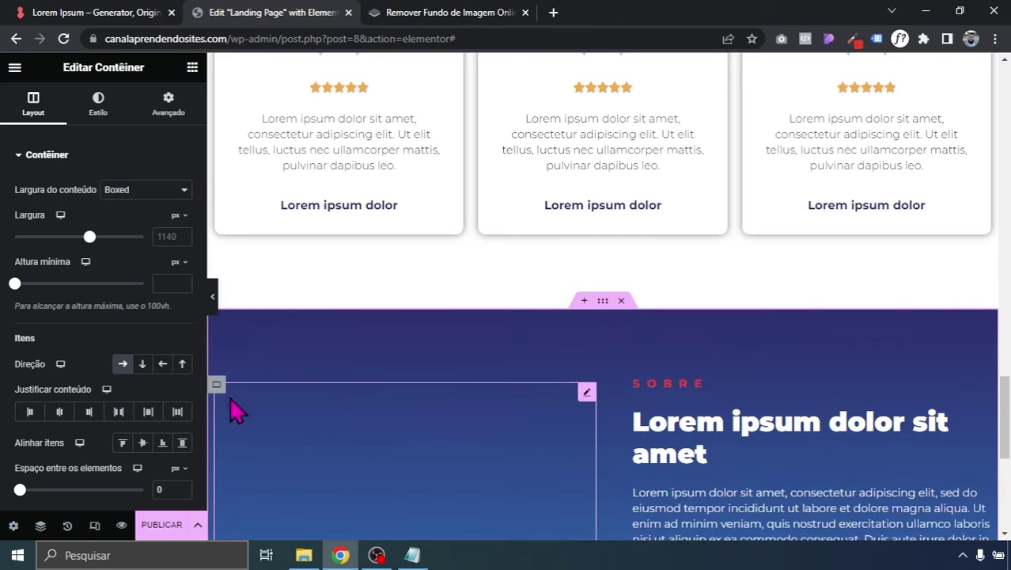
- Delete the image container from the pasted SOBRE section and set the remaining text container's width to 100%
right_click(219, 398)
click(239, 523)
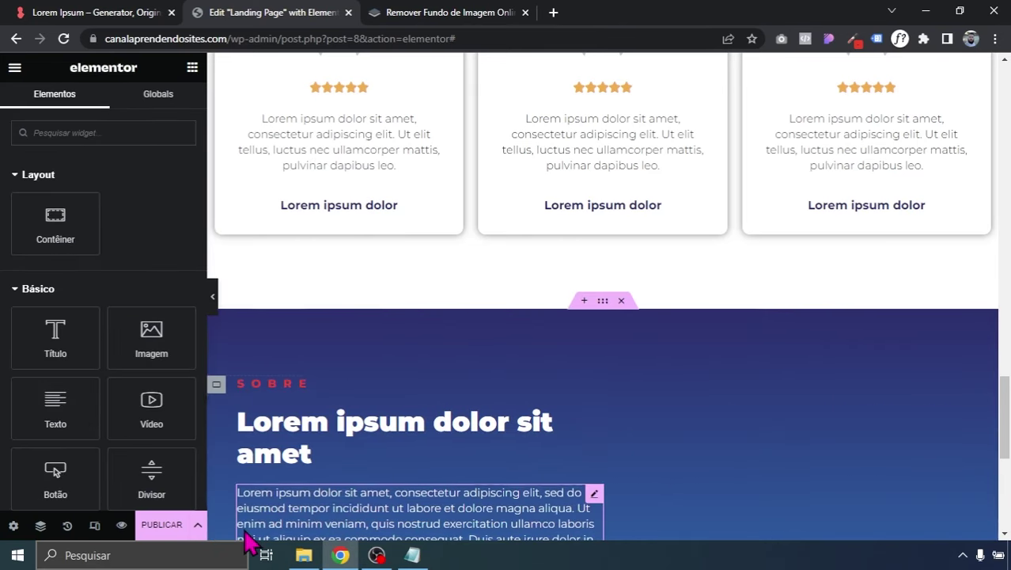
click(221, 407)
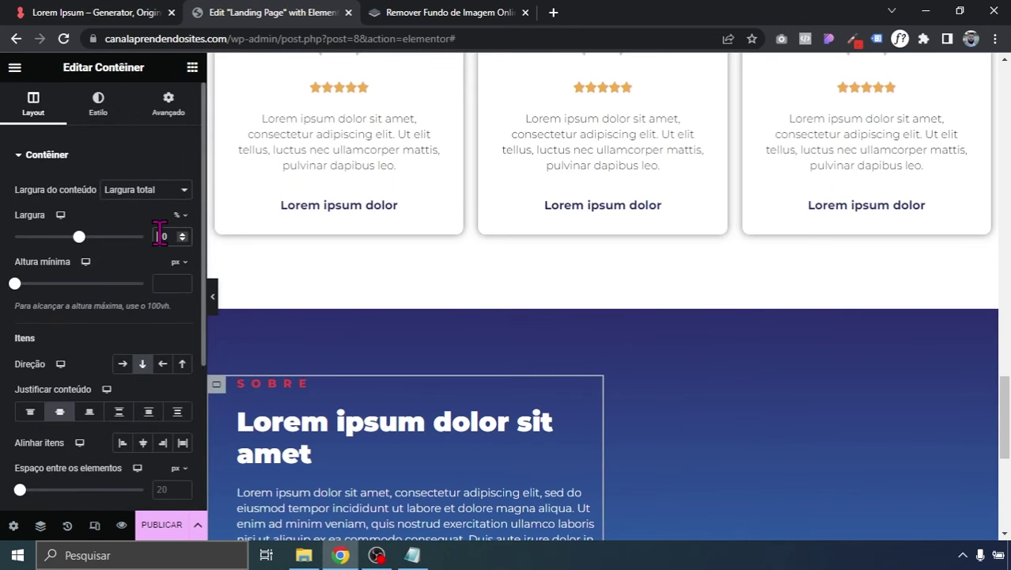
text(100)
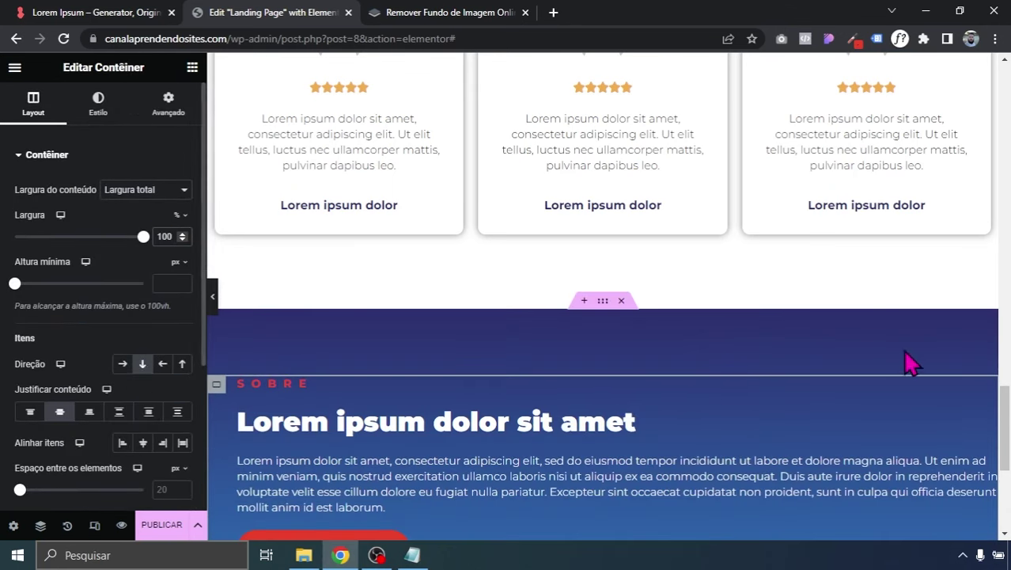
- Set the left padding of the pasted section's text container to 0 px
scroll(320, 140, down, 3)
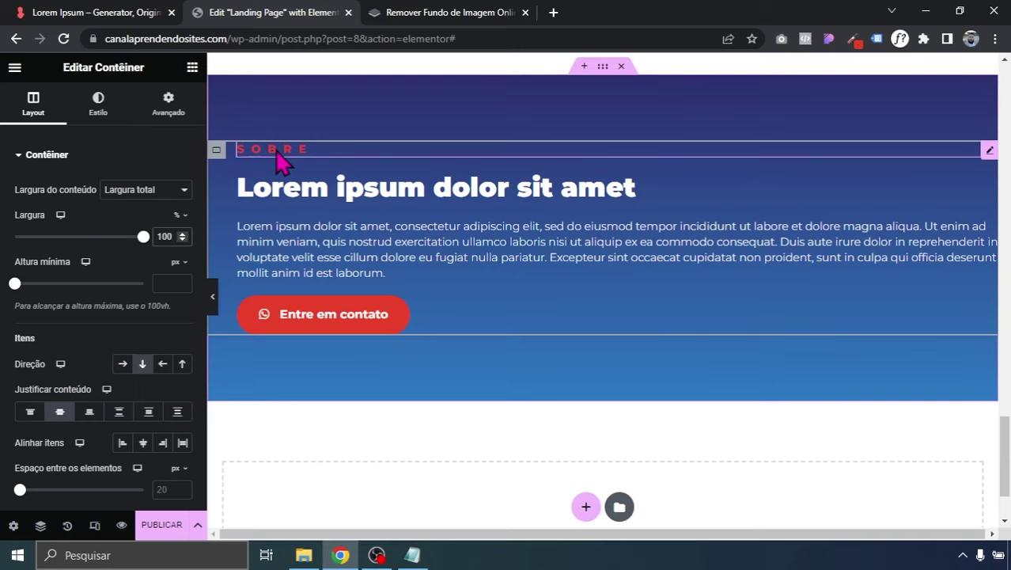
click(169, 105)
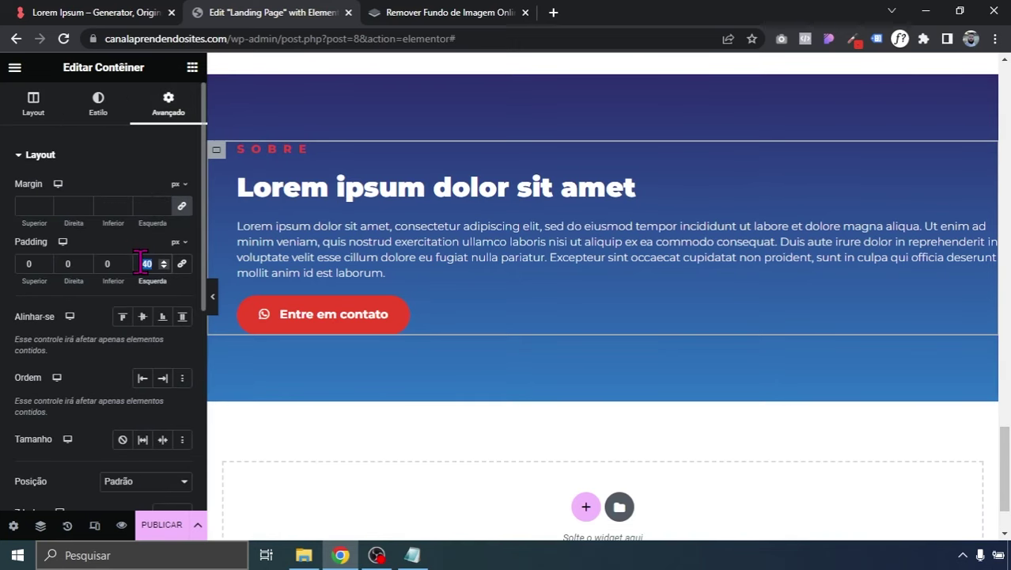
text(0)
- Centre-align the SOBRE label, main heading, paragraph and Entre em contato button in the pasted section
click(258, 150)
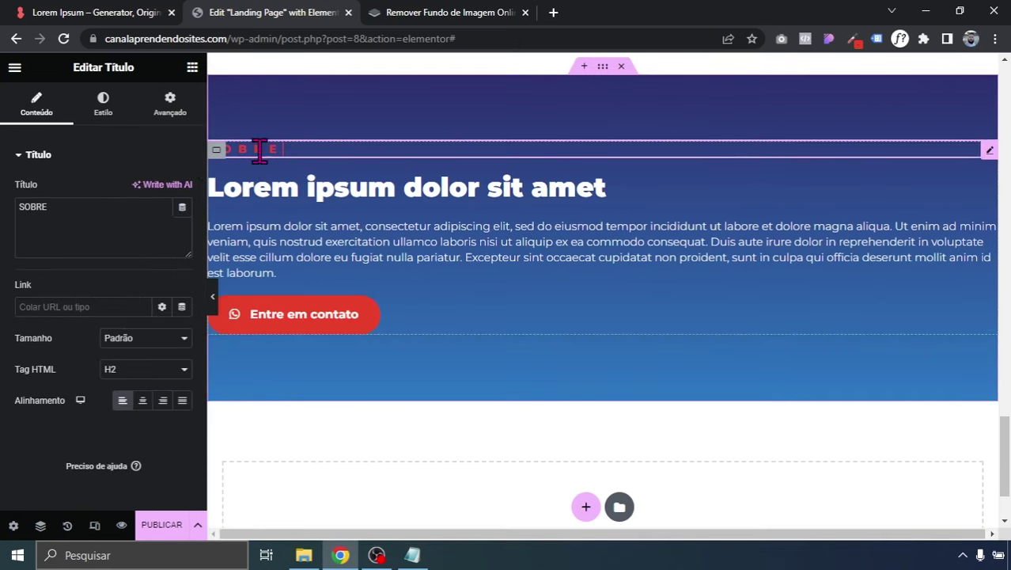
click(142, 400)
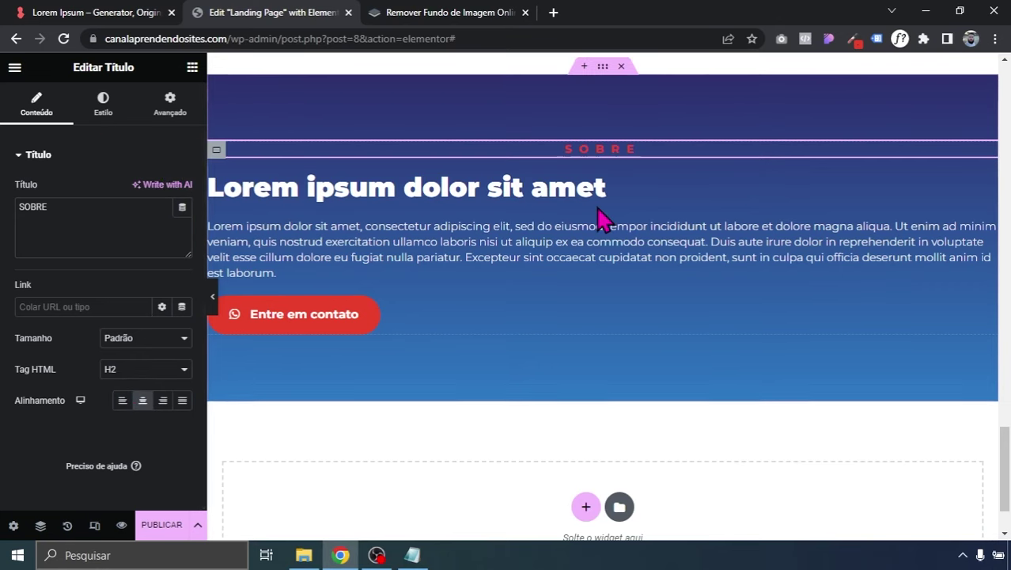
click(545, 190)
click(143, 401)
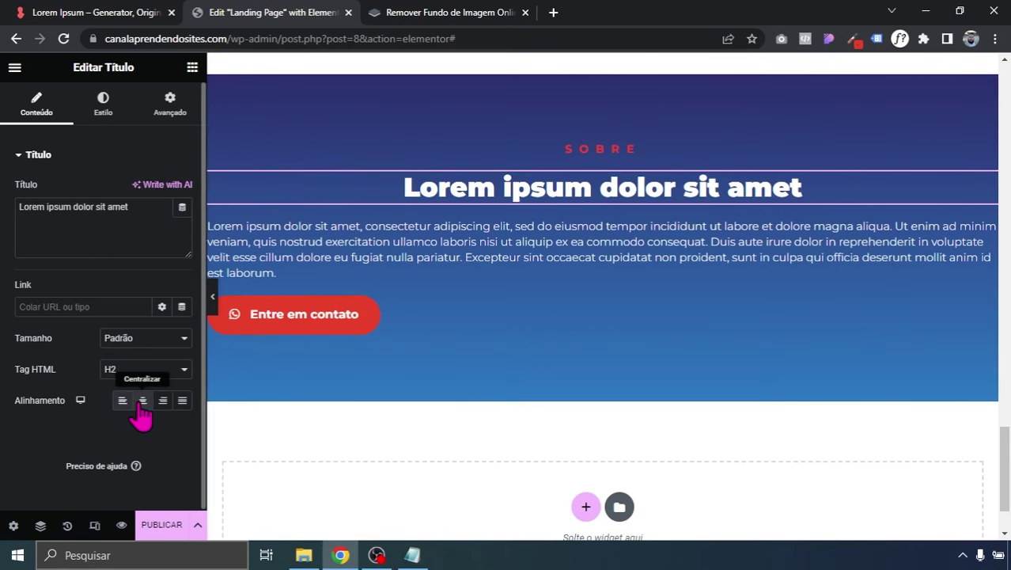
click(988, 234)
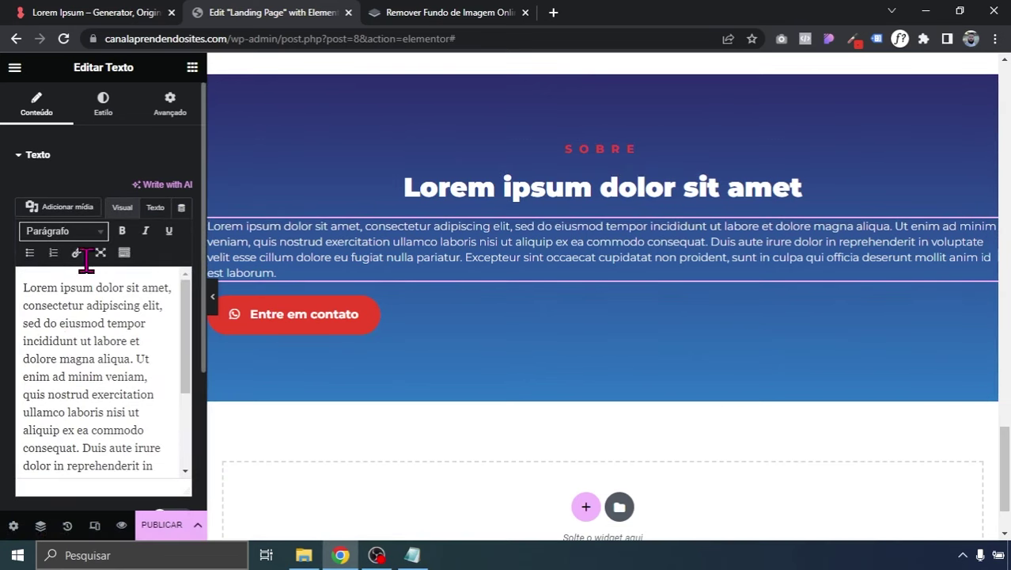
click(103, 101)
click(143, 189)
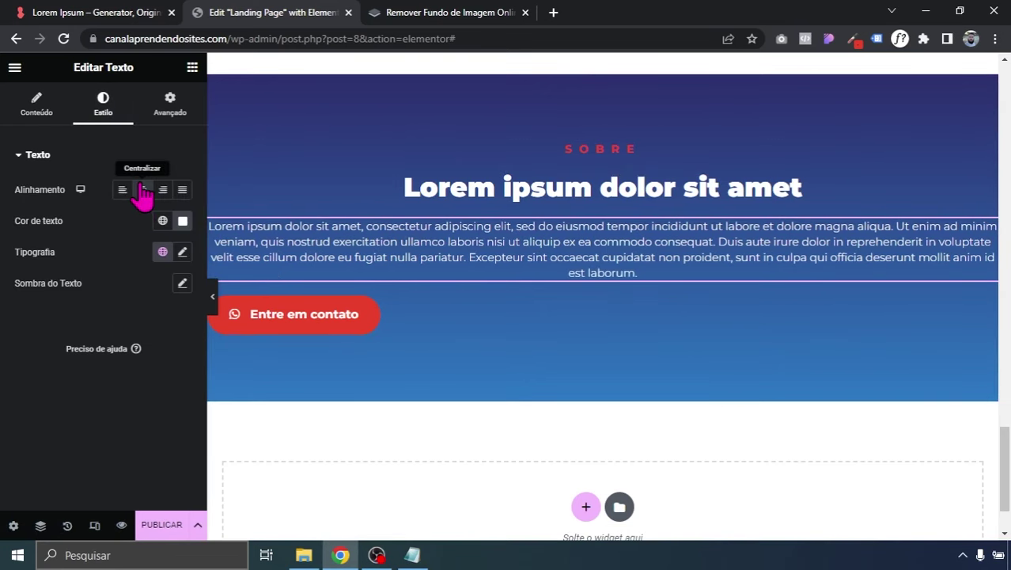
click(475, 332)
click(142, 300)
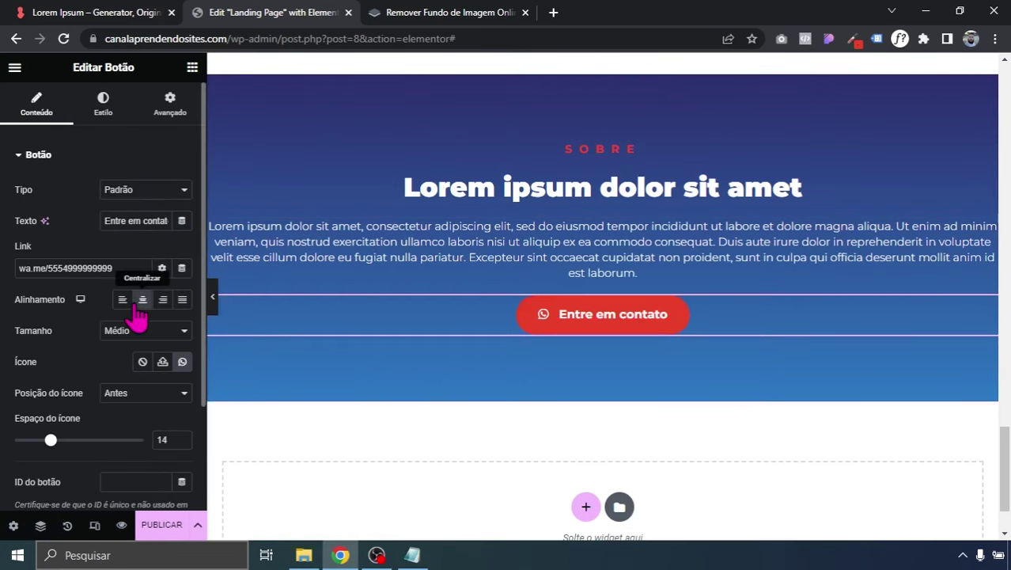
- Change the pasted section's red label text to ENTRE EM CONTATO
click(588, 146)
drag(47, 207, 4, 224)
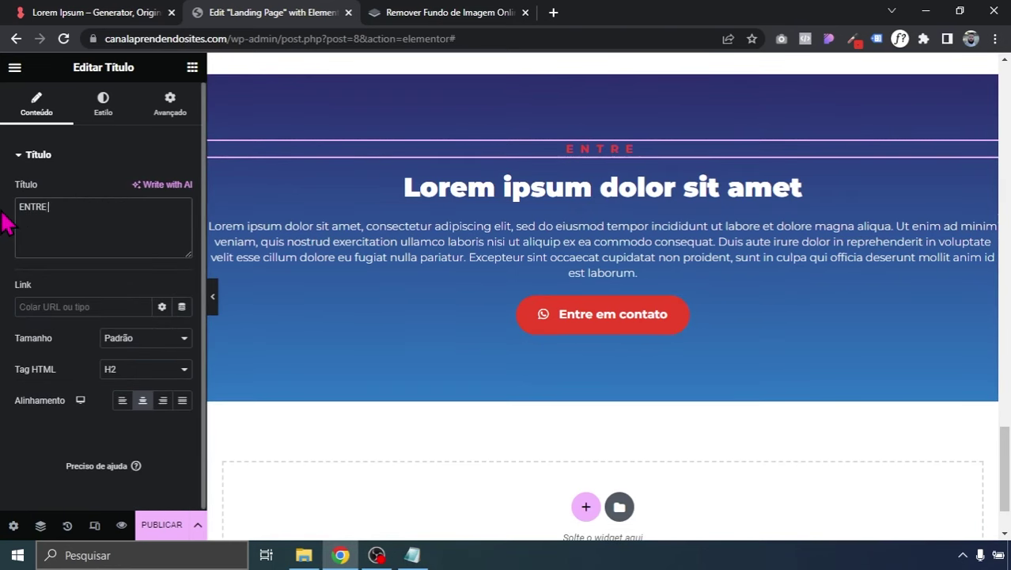
text(ENTRE EM C)
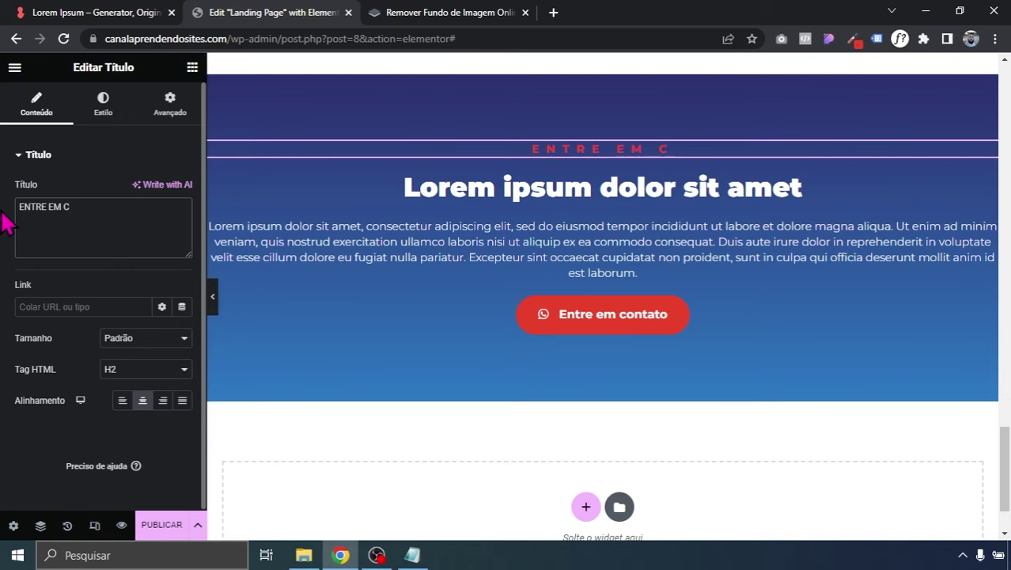
text(ONTATO)
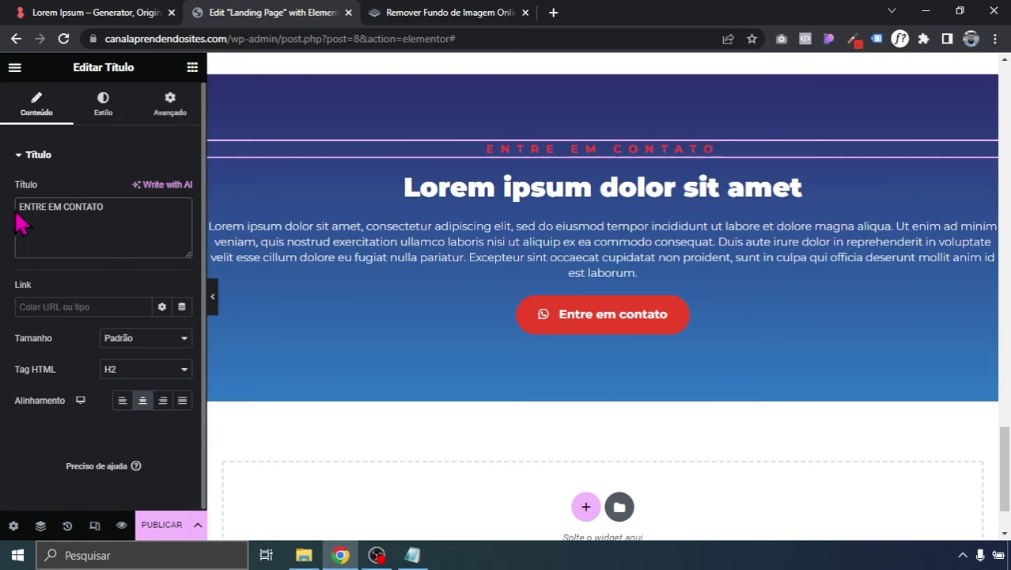
- Shorten the ENTRE EM CONTATO section's paragraph so it ends after "ex ea commodo consequat."
click(990, 230)
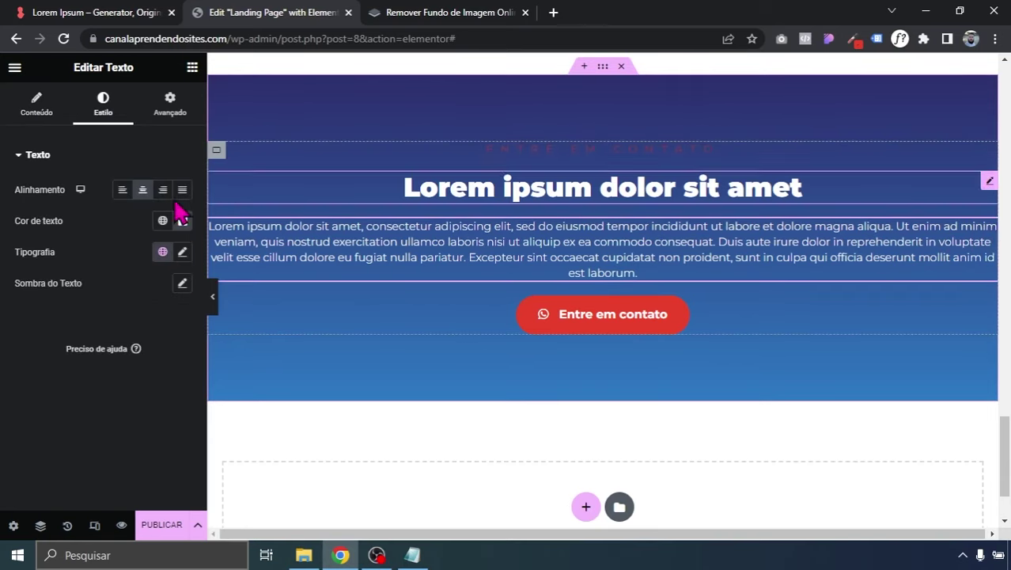
click(36, 106)
click(151, 213)
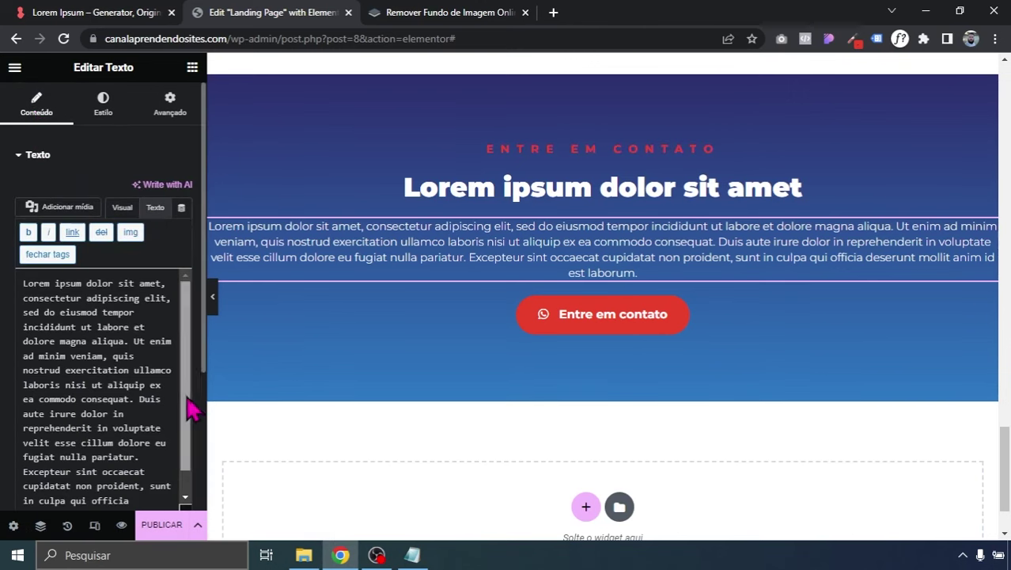
scroll(164, 479, down, 1)
drag(84, 501, 139, 365)
key(BackSpace)
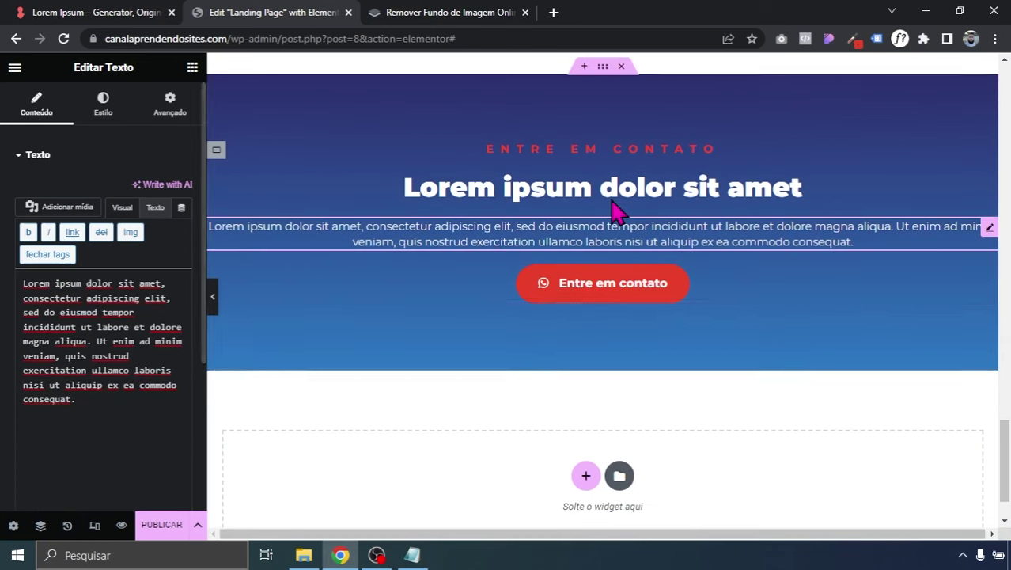
- Set the boxed content width of the ENTRE EM CONTATO section's outer container to 700 px
click(601, 67)
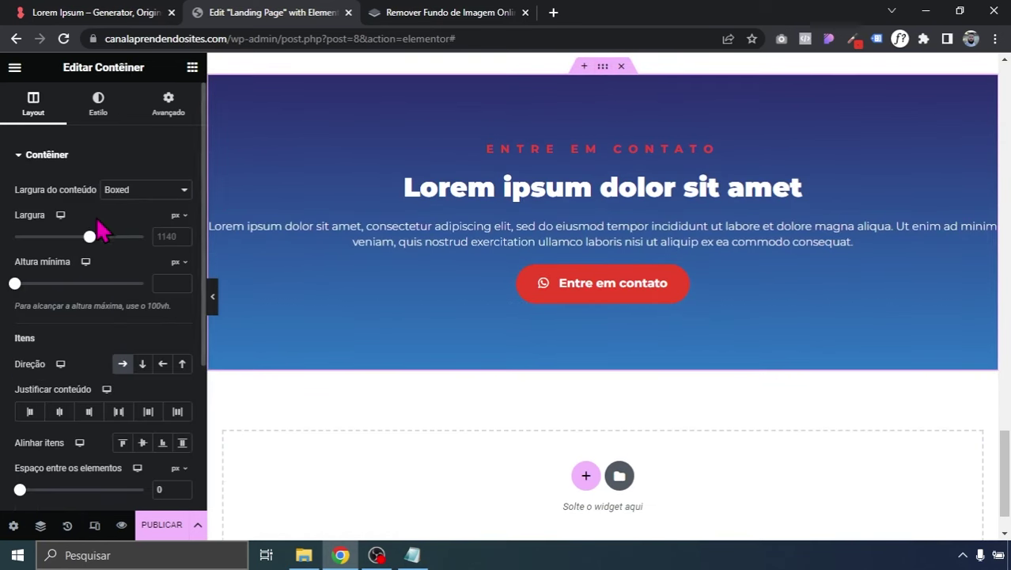
drag(92, 246, 45, 248)
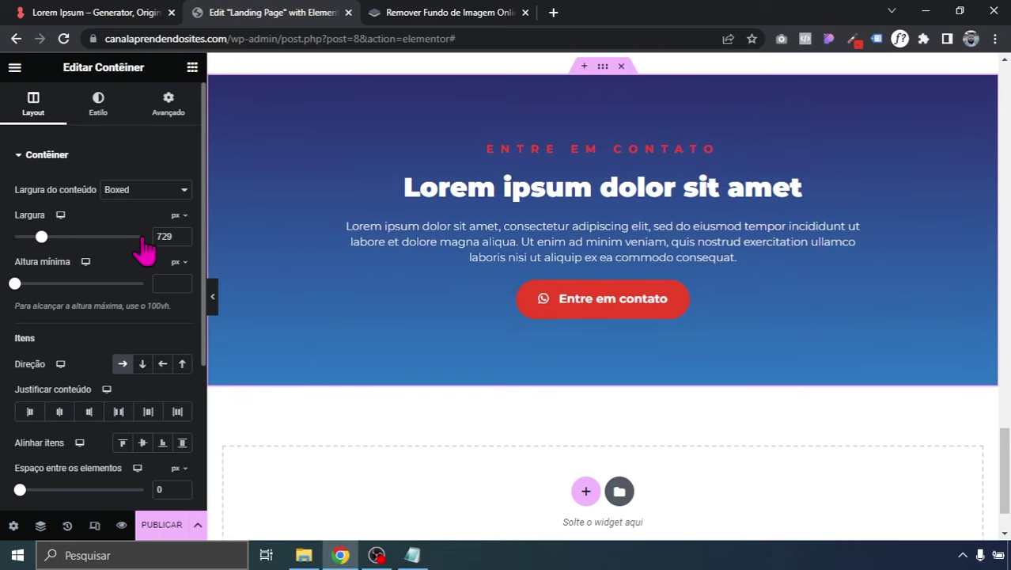
text(700)
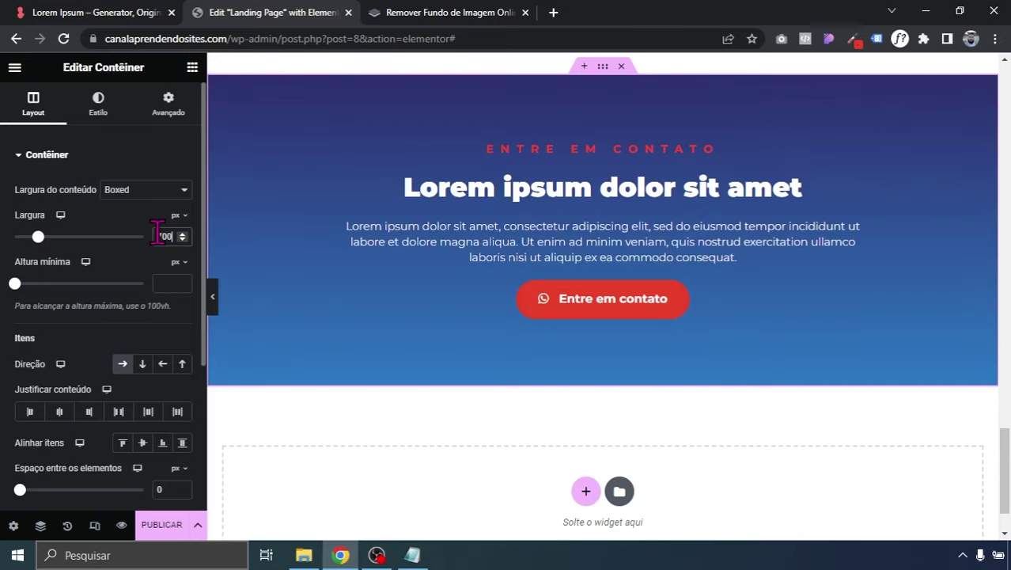
- Review the whole page from the hero to the ENTRE EM CONTATO section, with and without the editing panel
scroll(364, 262, up, 2)
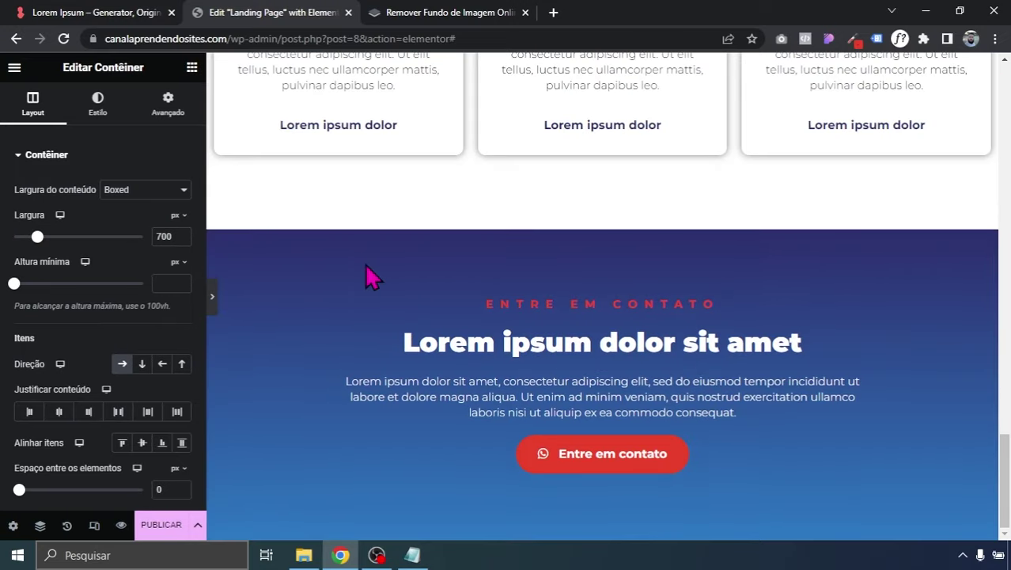
key(ctrl+p)
drag(1007, 463, 1008, 224)
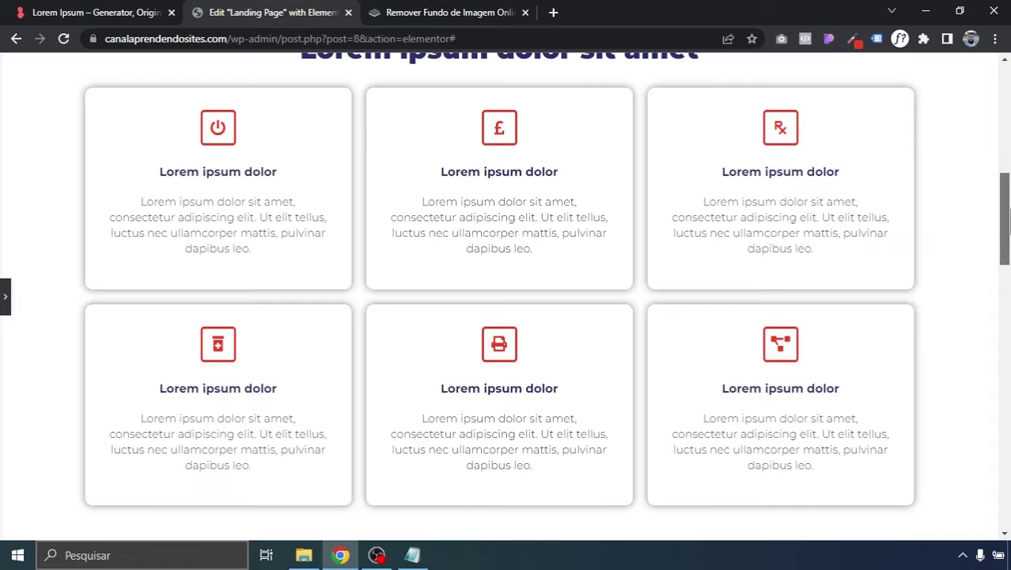
drag(1008, 224, 1007, 475)
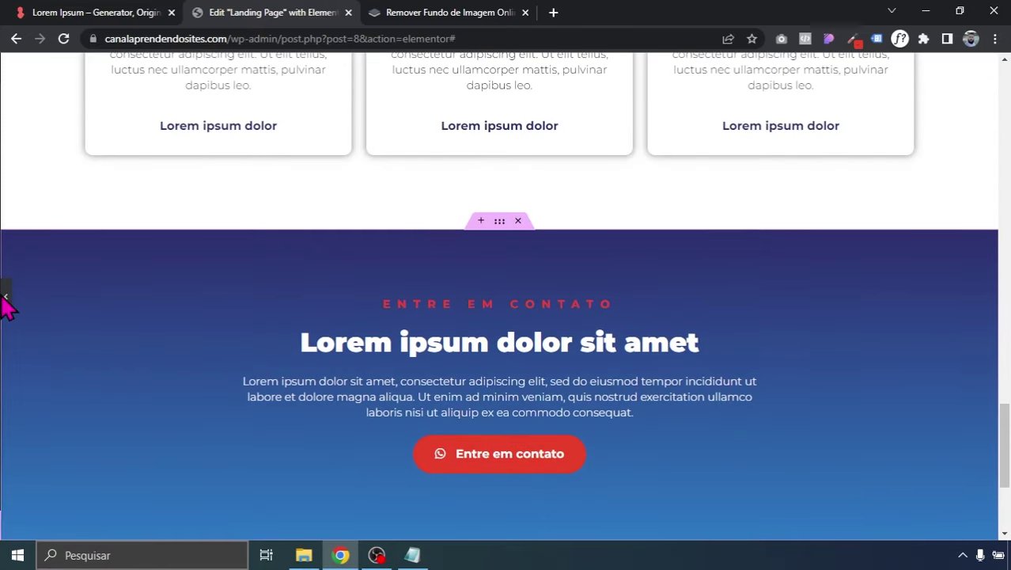
click(4, 298)
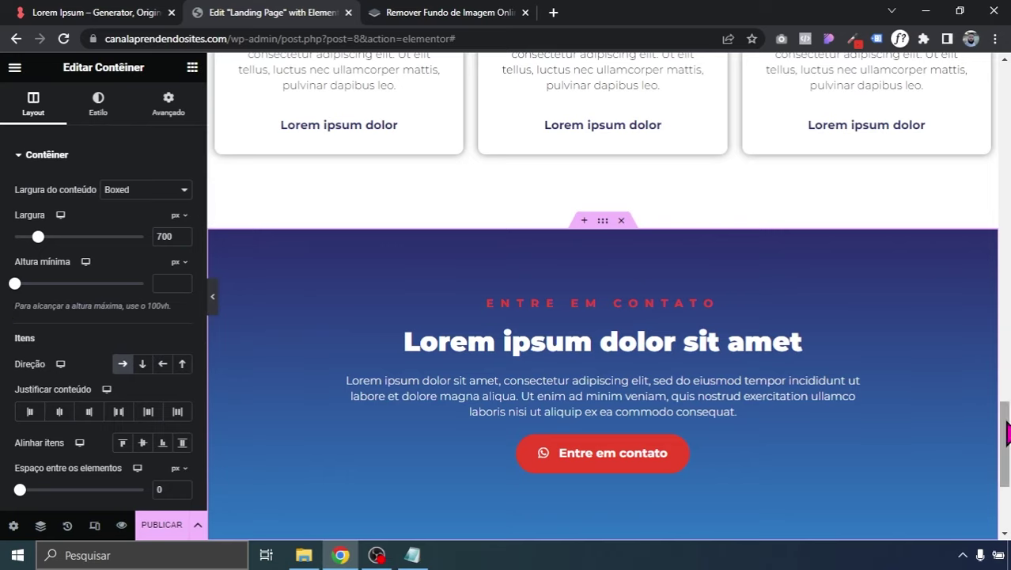
drag(1005, 443, 1006, 106)
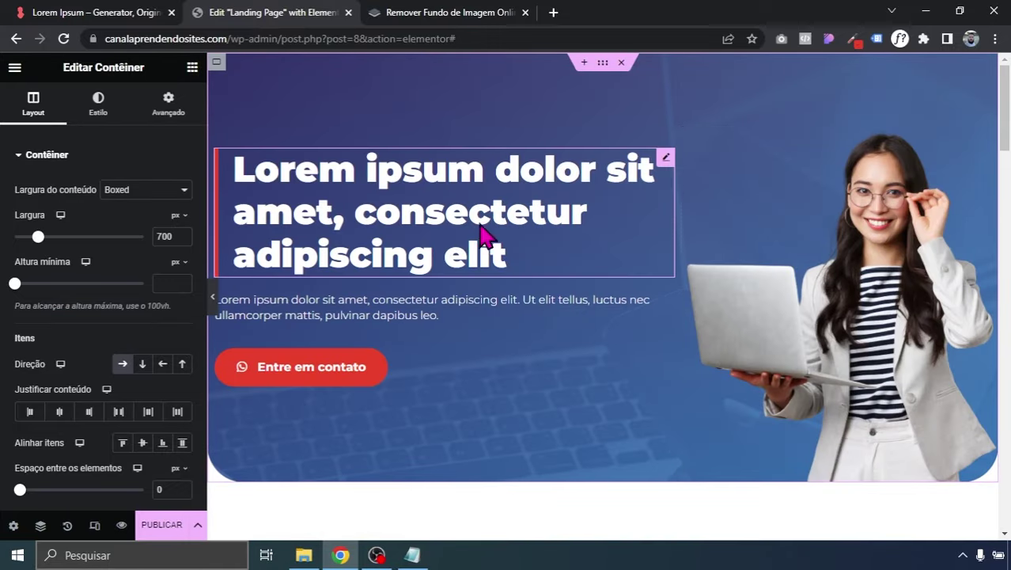
drag(1005, 111, 1006, 468)
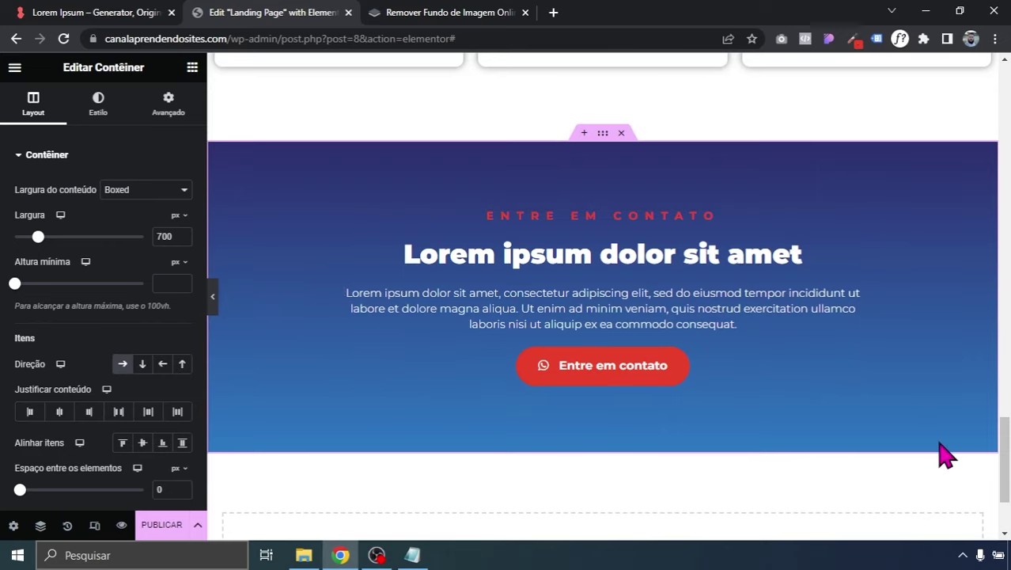
- Add a single-column container below the ENTRE EM CONTATO section and give it a solid near-black background
scroll(1004, 475, down, 2)
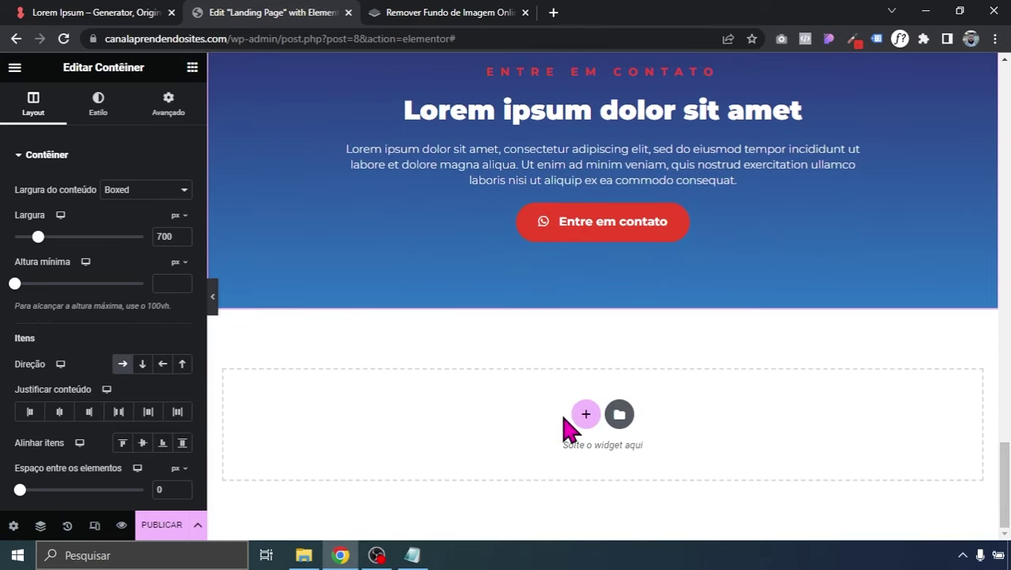
click(582, 416)
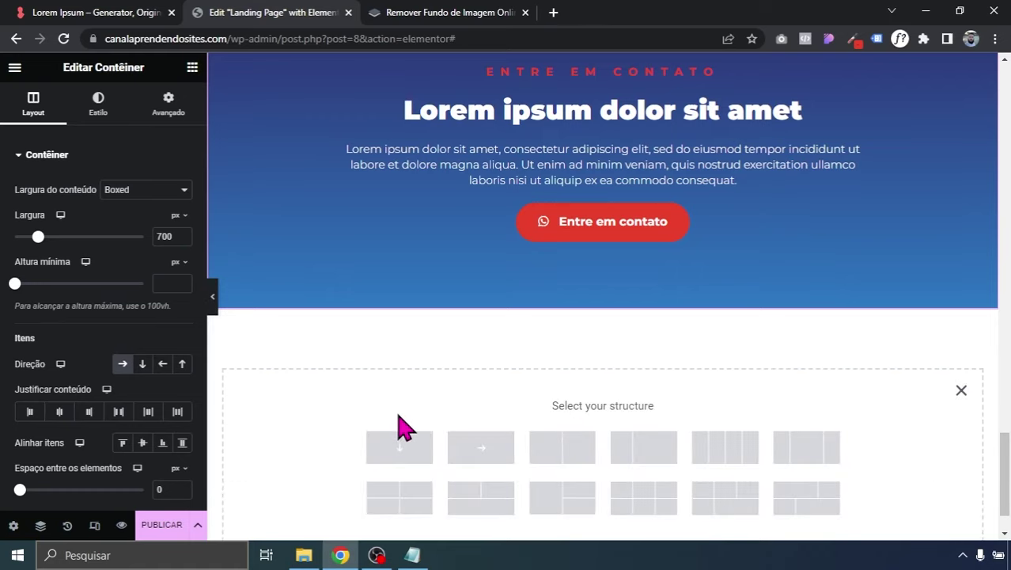
click(400, 447)
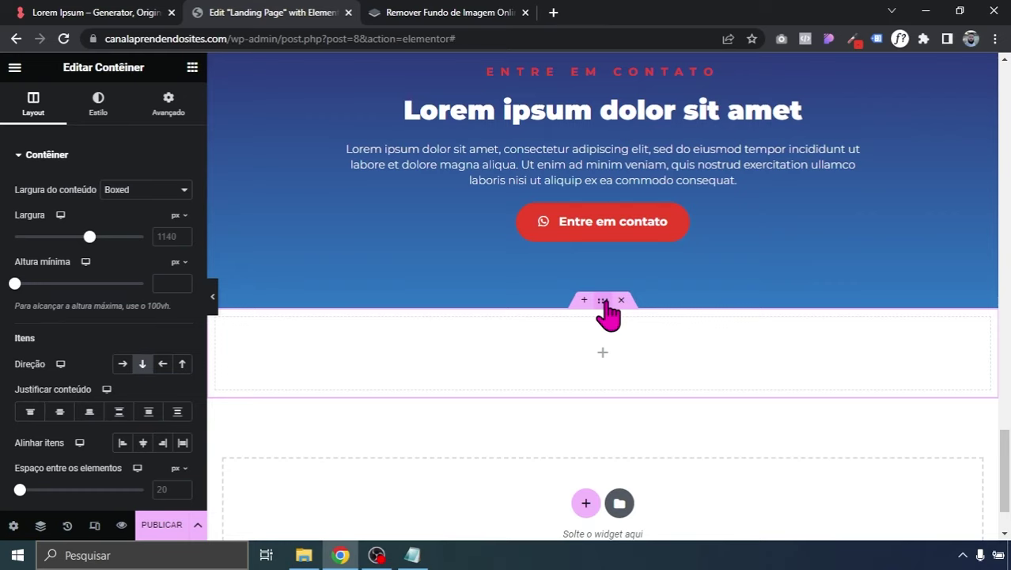
click(97, 119)
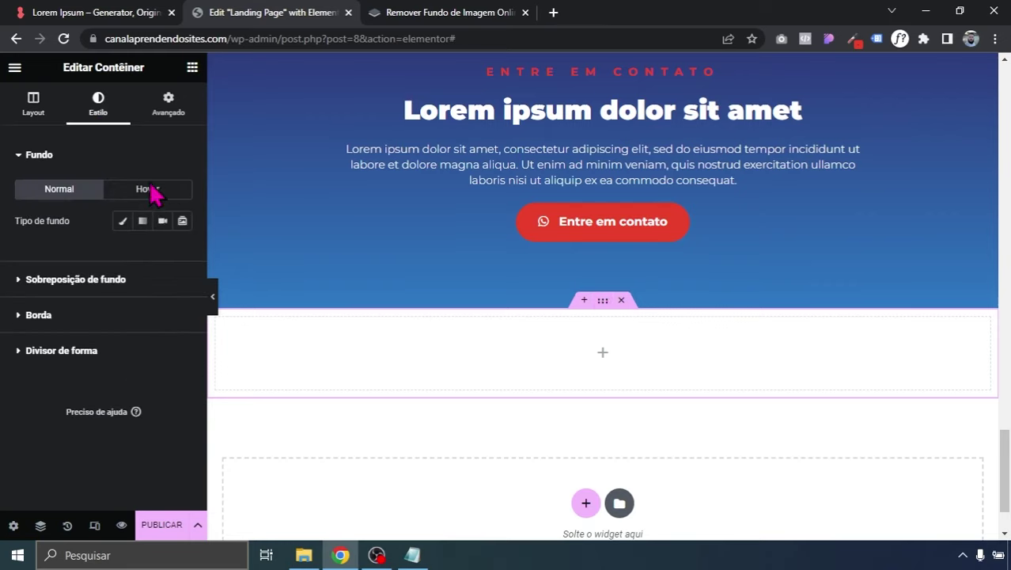
click(122, 222)
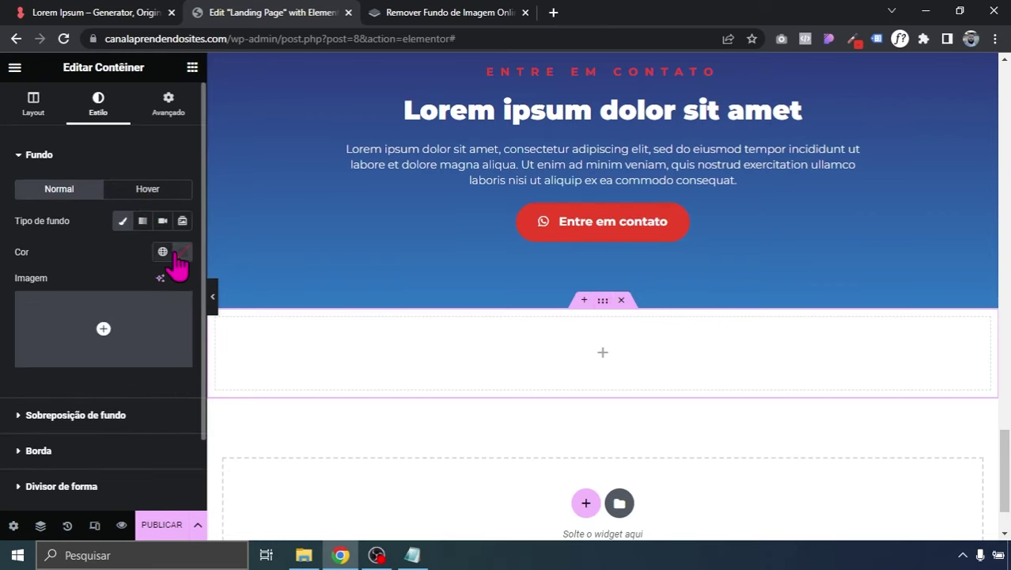
click(182, 252)
drag(135, 364, 44, 432)
click(6, 406)
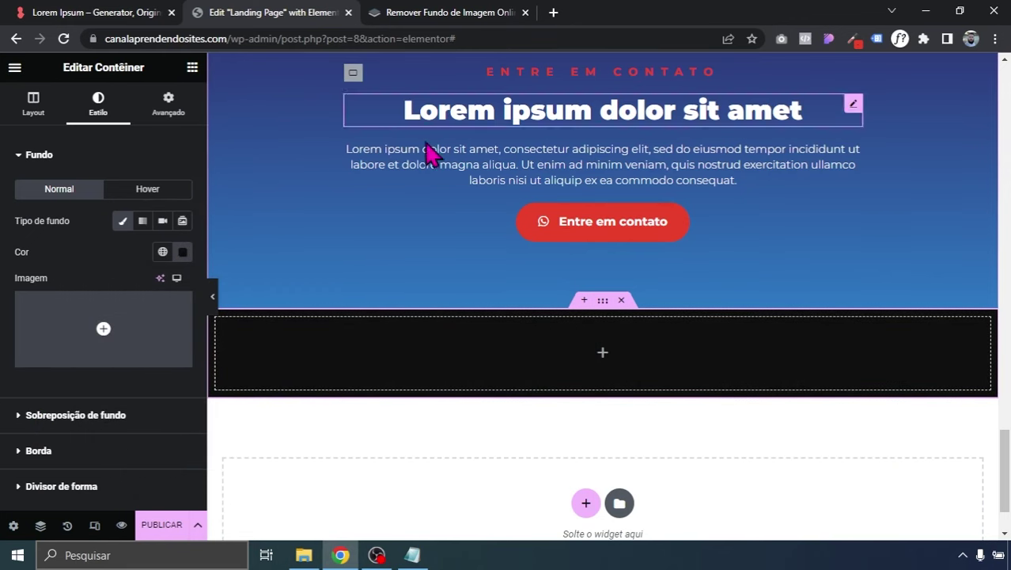
- Copy the ENTRE EM CONTATO paragraph and paste it into the black footer container
right_click(510, 178)
click(535, 228)
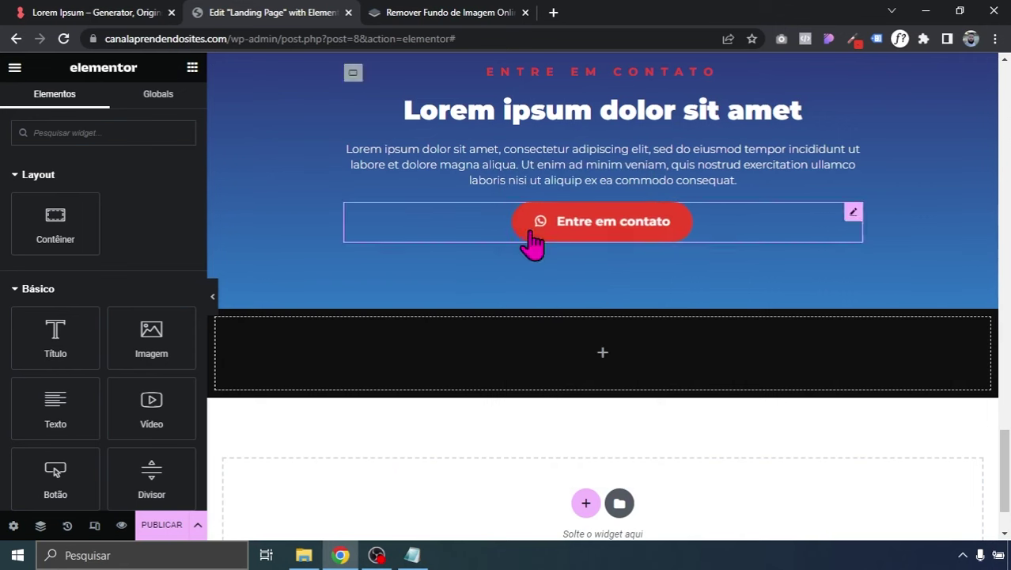
right_click(487, 380)
click(516, 319)
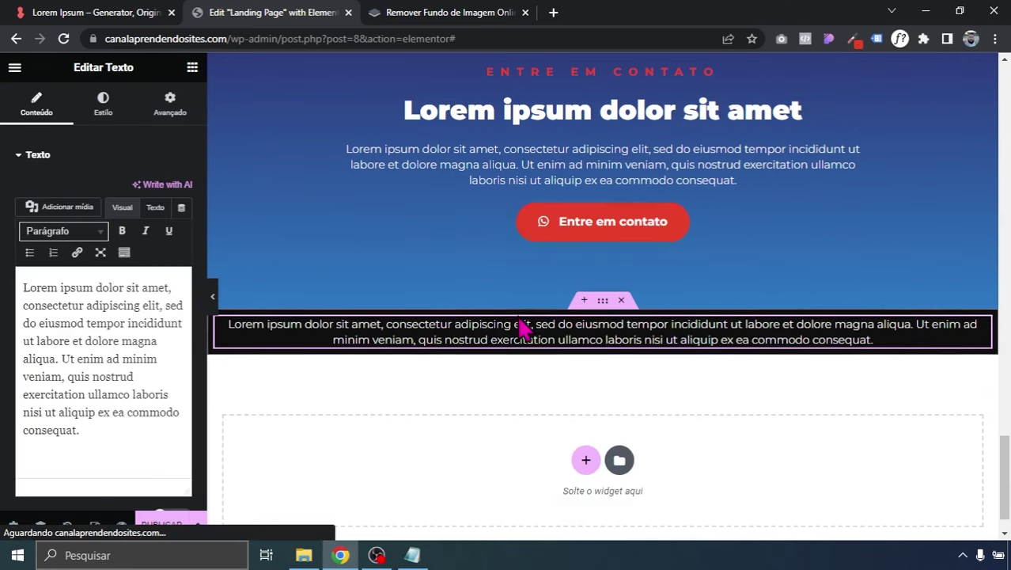
- Shorten the footer text to "Lorem ipsum dolor sit amet, consectetur adipiscing elit."
drag(117, 429, 159, 308)
key(BackSpace)
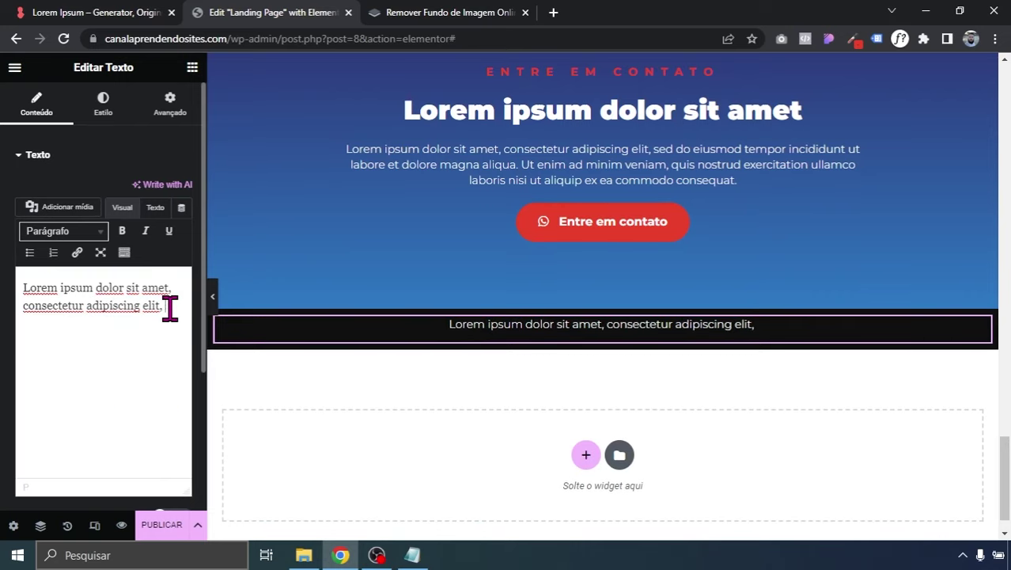
key(BackSpace)
key(BackSpace)
text(.)
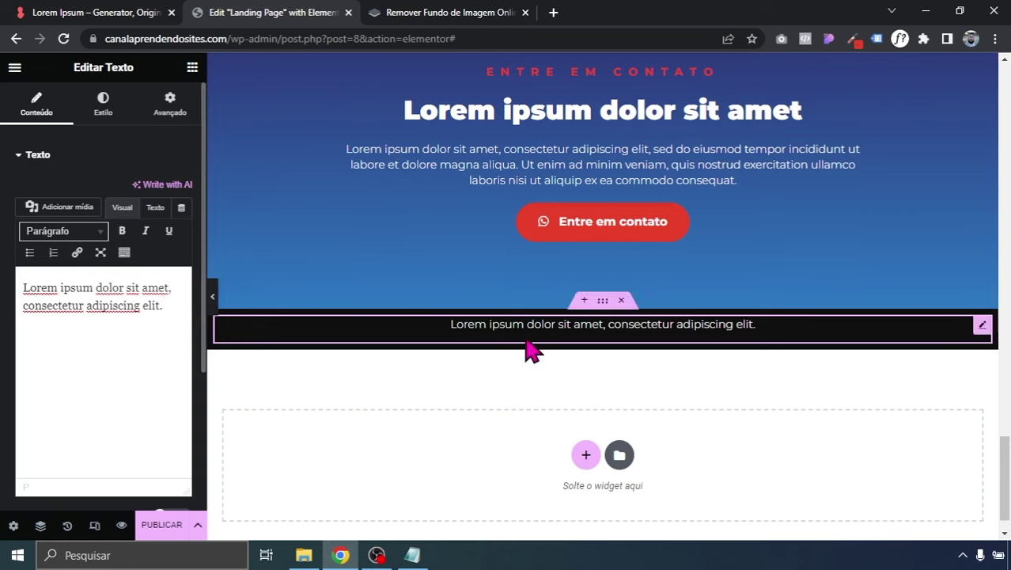
- Unlink the footer container's padding, set it to 20 px top and 10 px bottom, and preview the footer without the editing panel
click(603, 301)
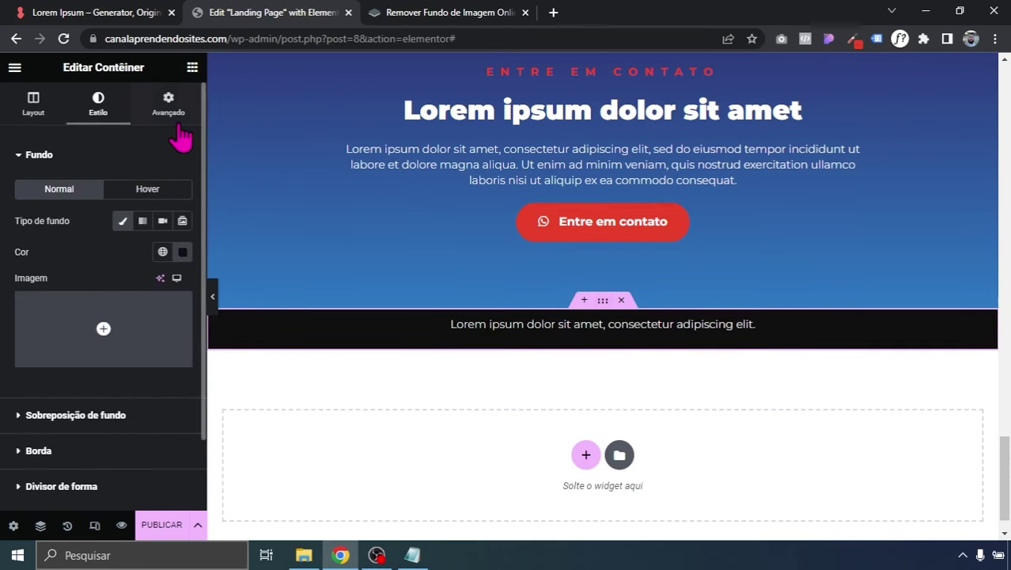
click(168, 114)
click(183, 273)
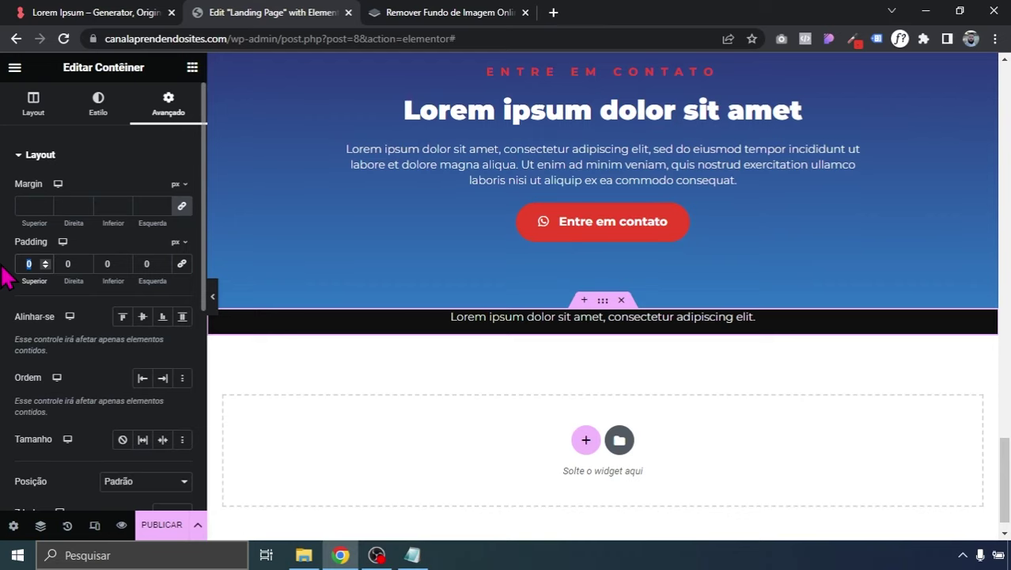
text(20)
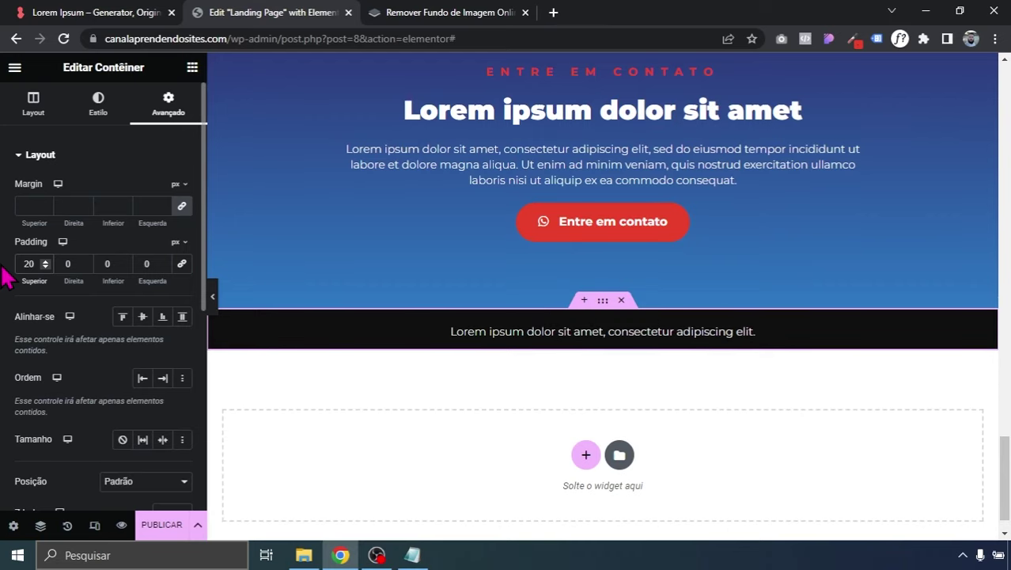
click(124, 261)
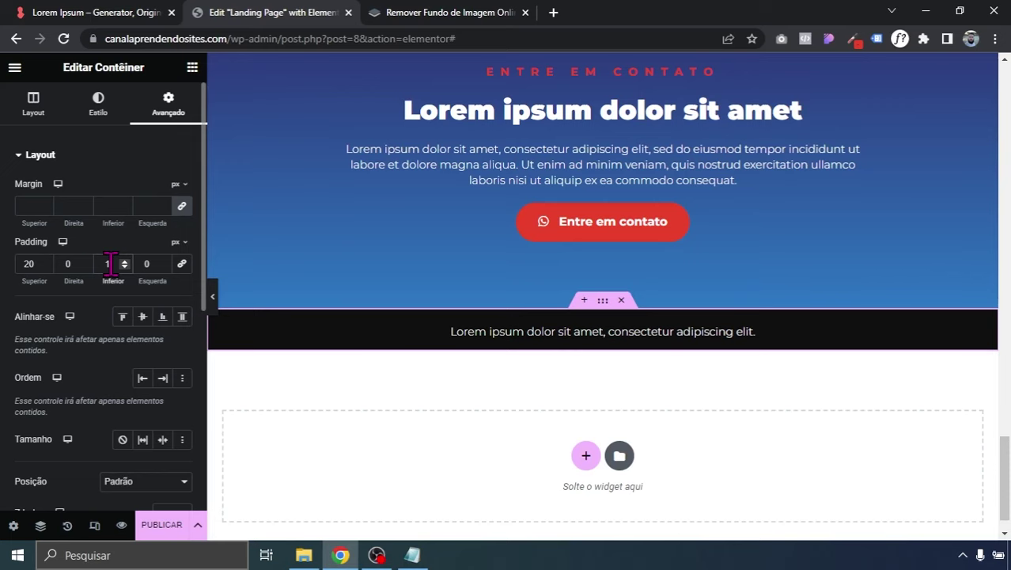
text(10)
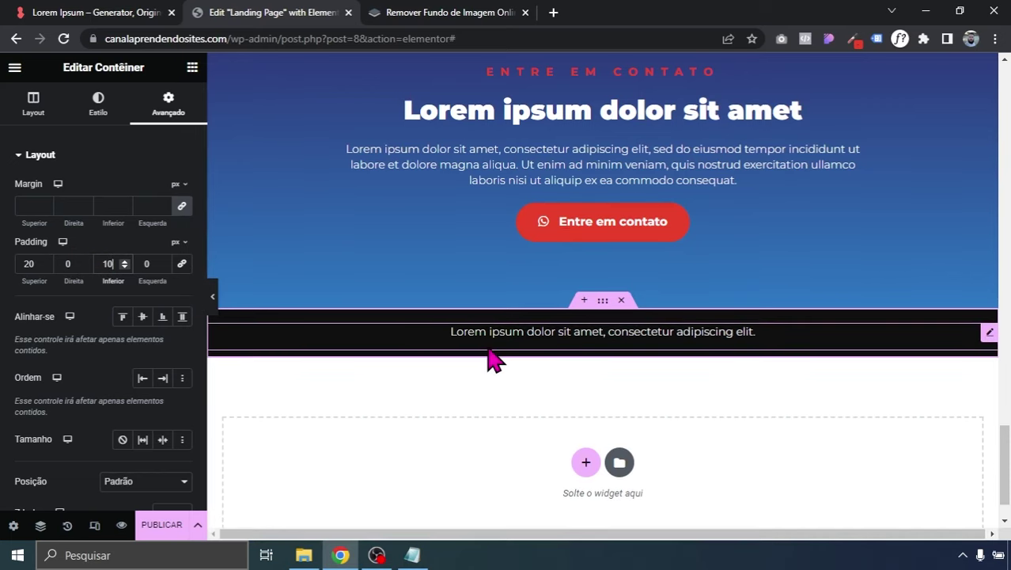
click(212, 296)
scroll(576, 293, up, 2)
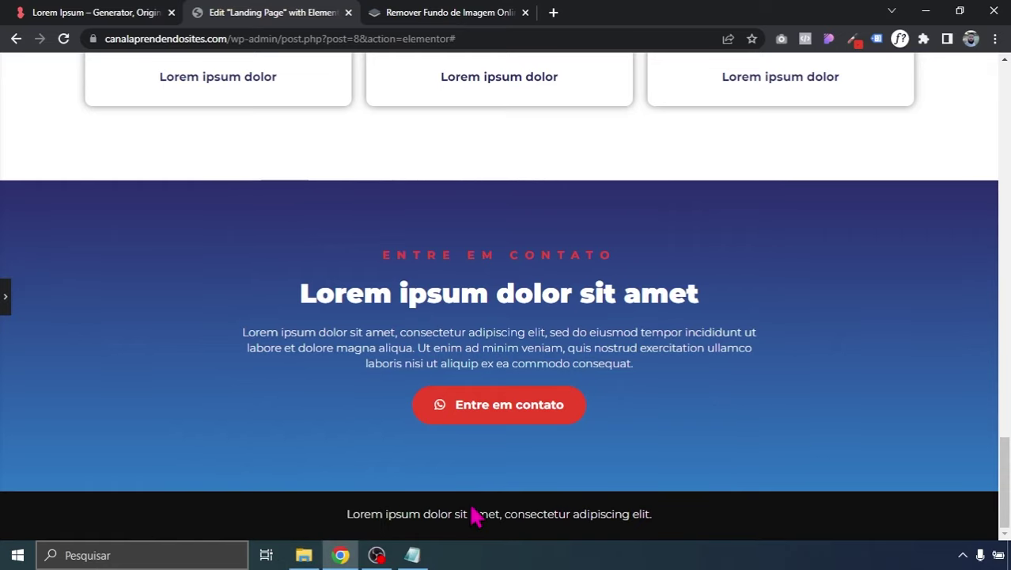
click(3, 291)
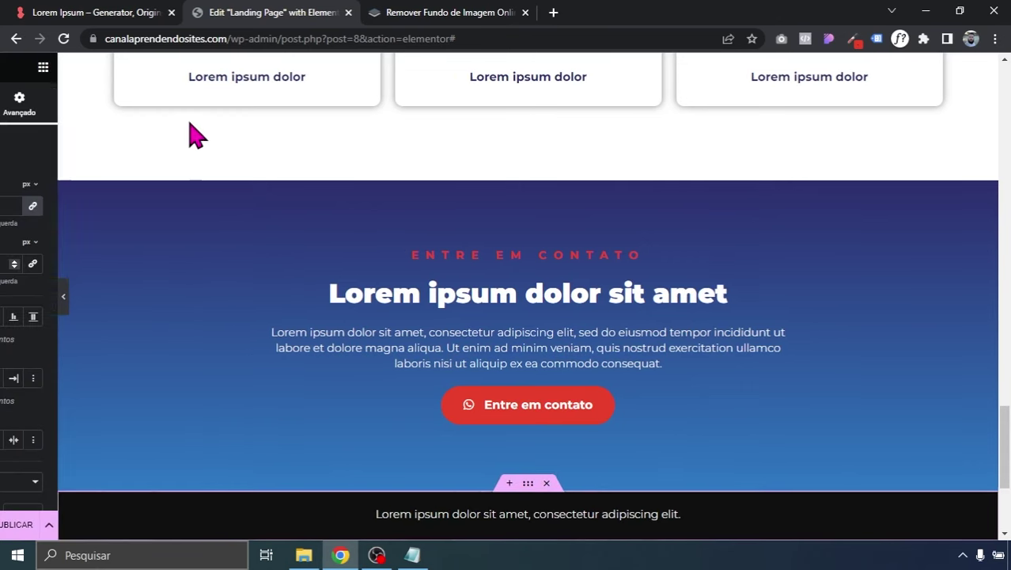
- Find the Ícones sociais widget by searching for "SOC" and place it above the text in the footer container
click(192, 68)
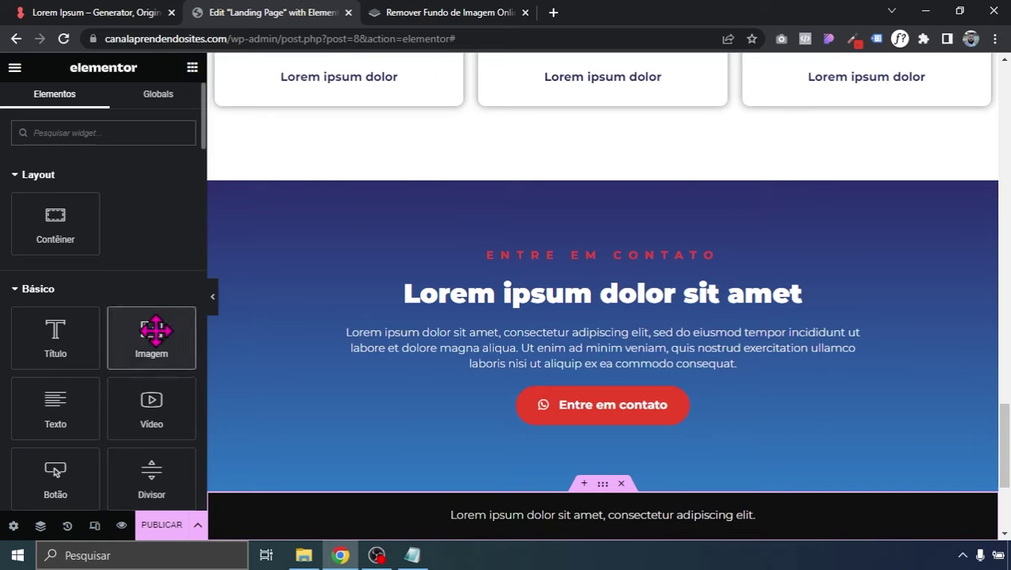
mouse_move(155, 330)
mouse_down()
mouse_move(476, 472)
mouse_move(526, 527)
mouse_move(167, 368)
mouse_move(153, 335)
mouse_up()
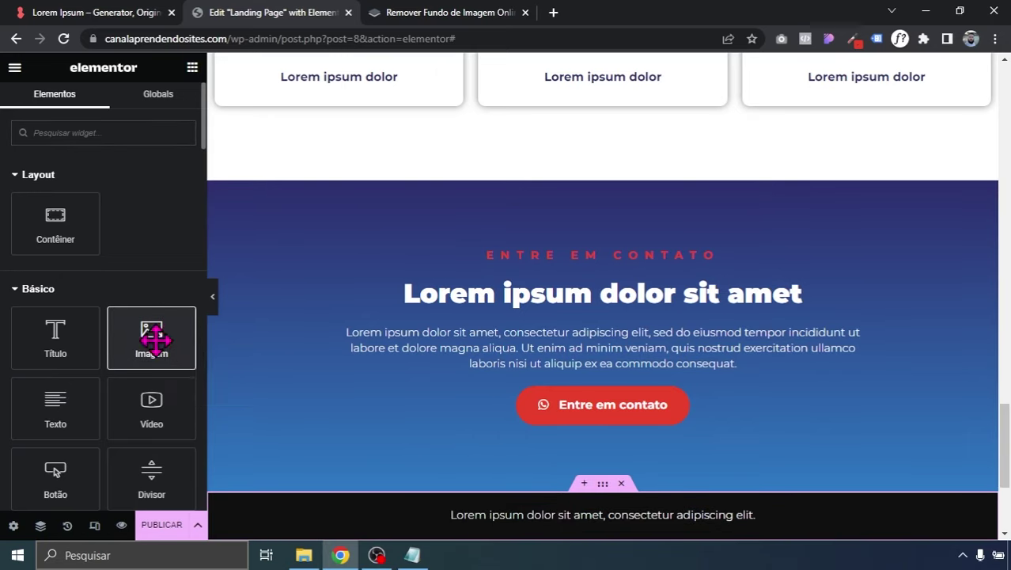
click(93, 143)
text(FED)
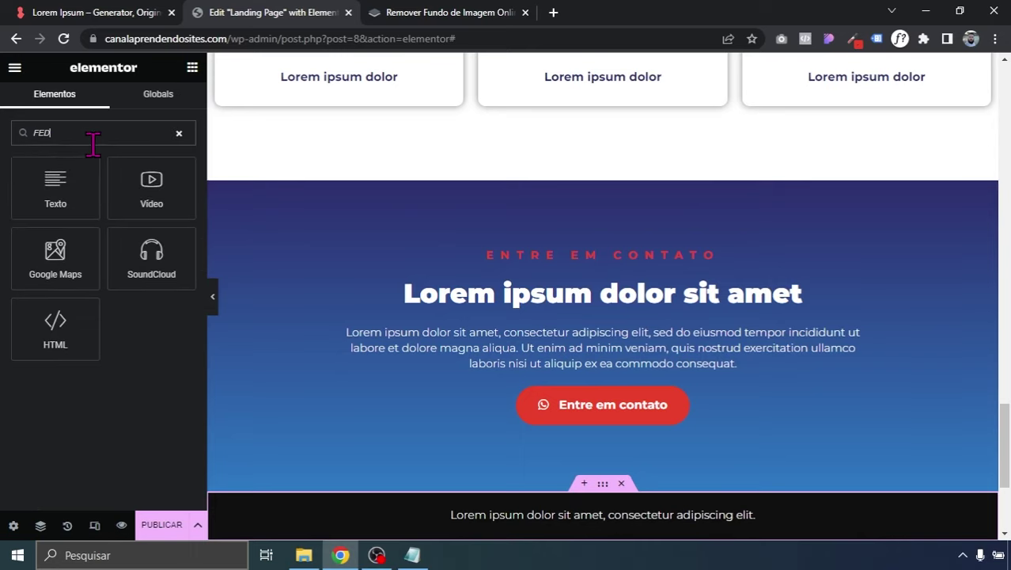
key(BackSpace)
key(BackSpace)
key(BackSpace)
text(RE)
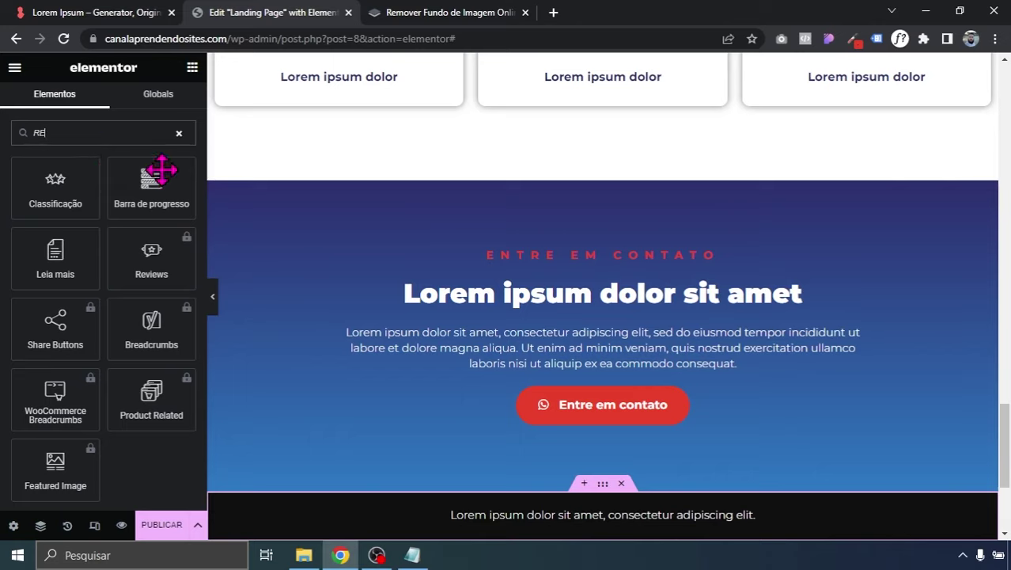
text(SE)
key(BackSpace)
key(BackSpace)
key(BackSpace)
key(BackSpace)
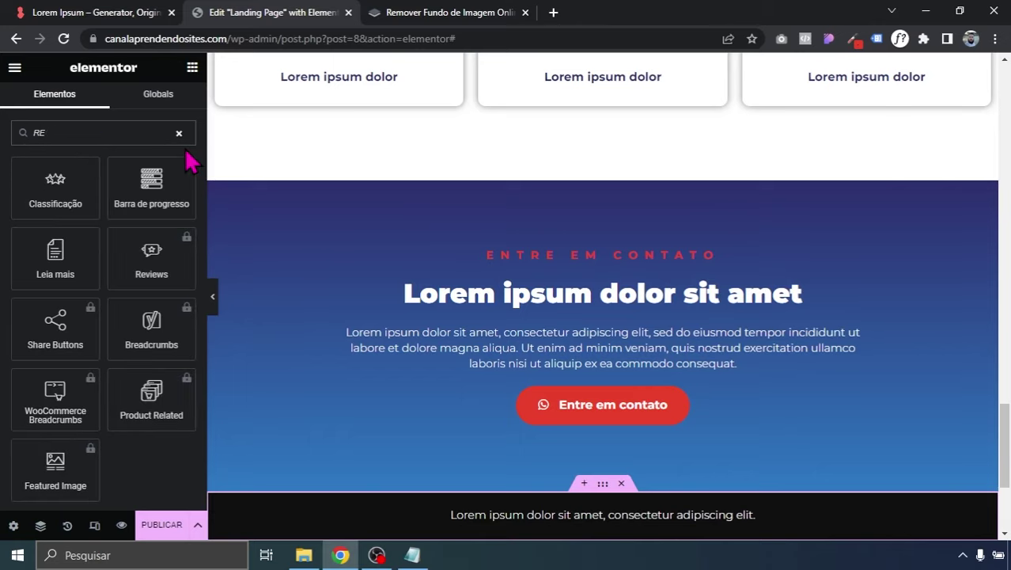
text(Soc)
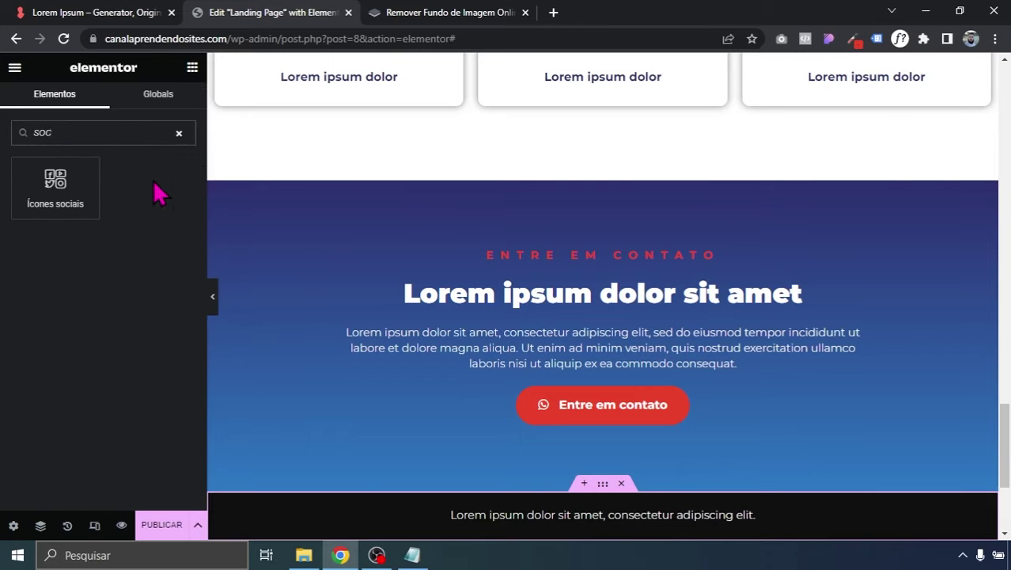
drag(55, 182, 657, 501)
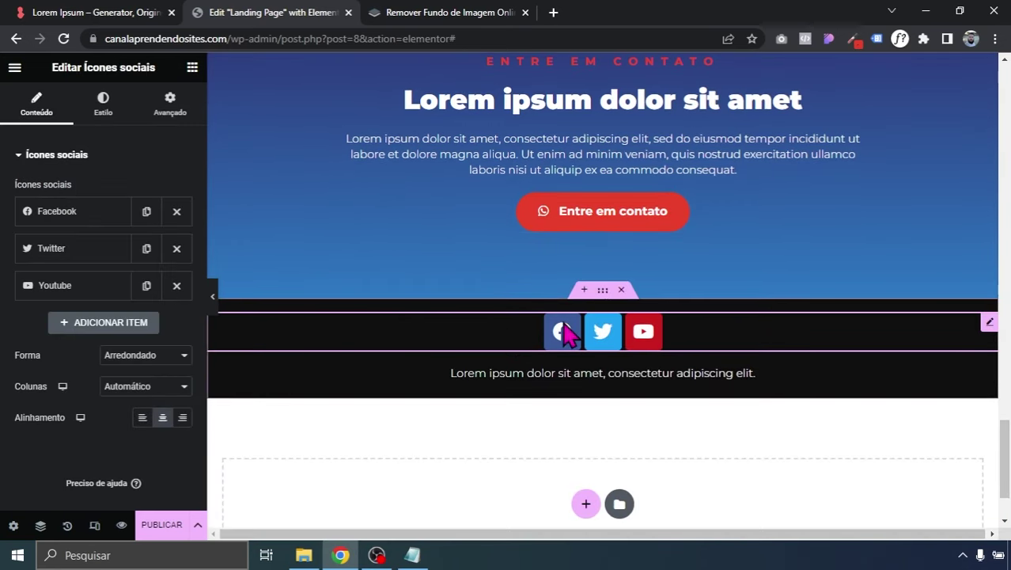
- Examine the Facebook icon's settings and try adding a fourth social icon item from the icon library
click(84, 213)
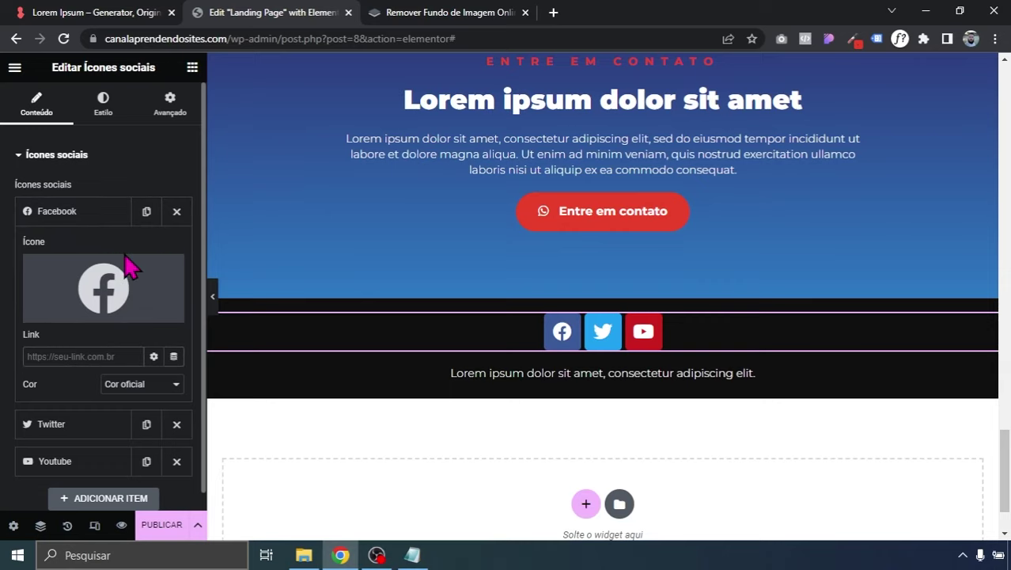
mouse_move(115, 281)
click(79, 212)
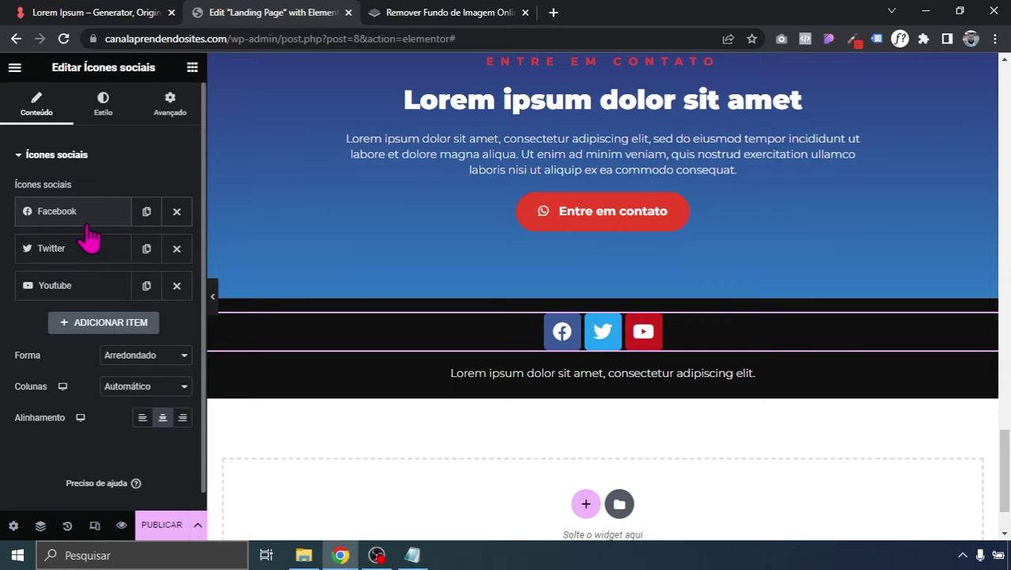
click(89, 324)
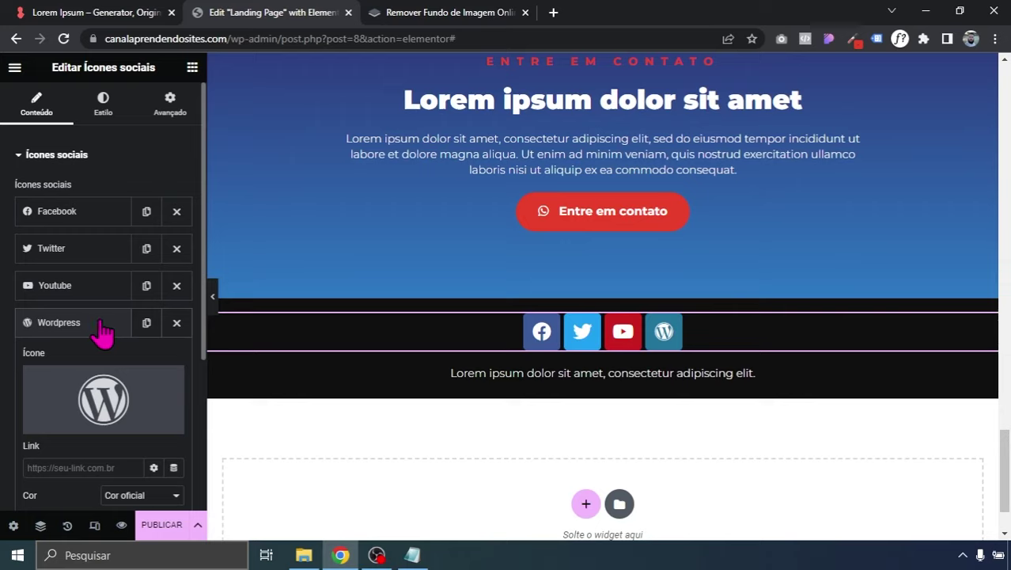
click(124, 408)
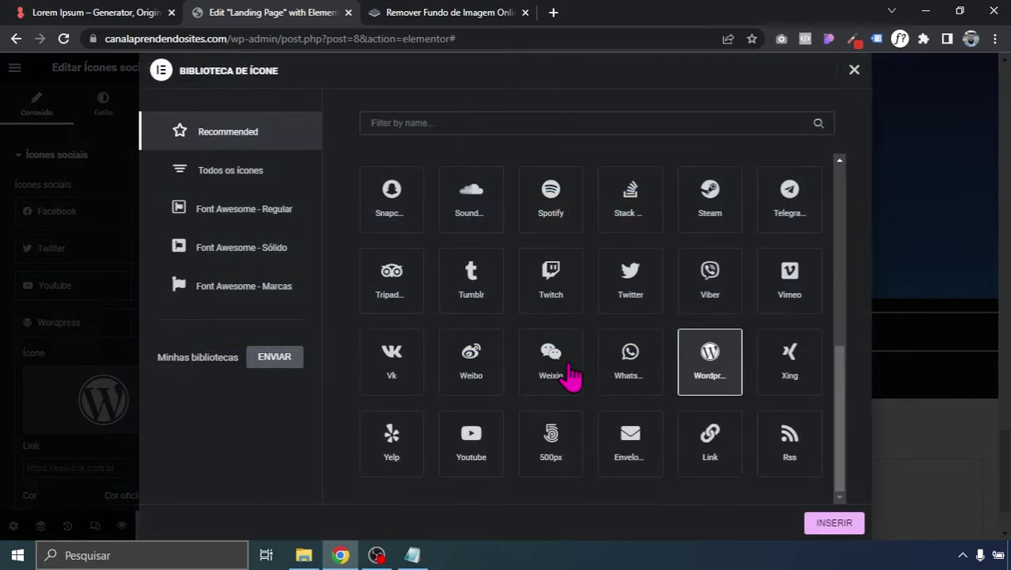
click(855, 70)
click(176, 322)
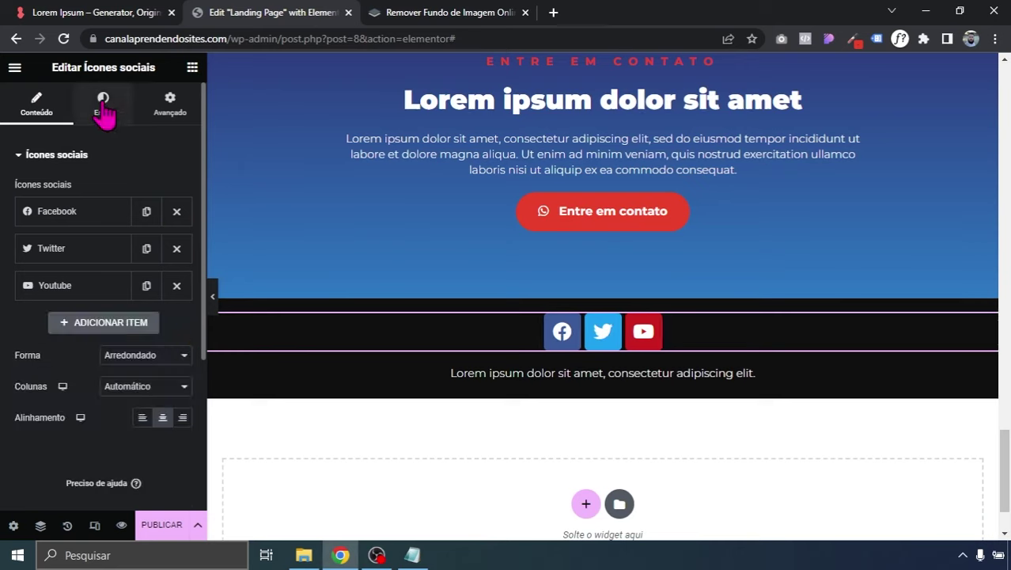
- Switch the social icons to custom colours and make their primary colour fully transparent
click(103, 103)
click(114, 191)
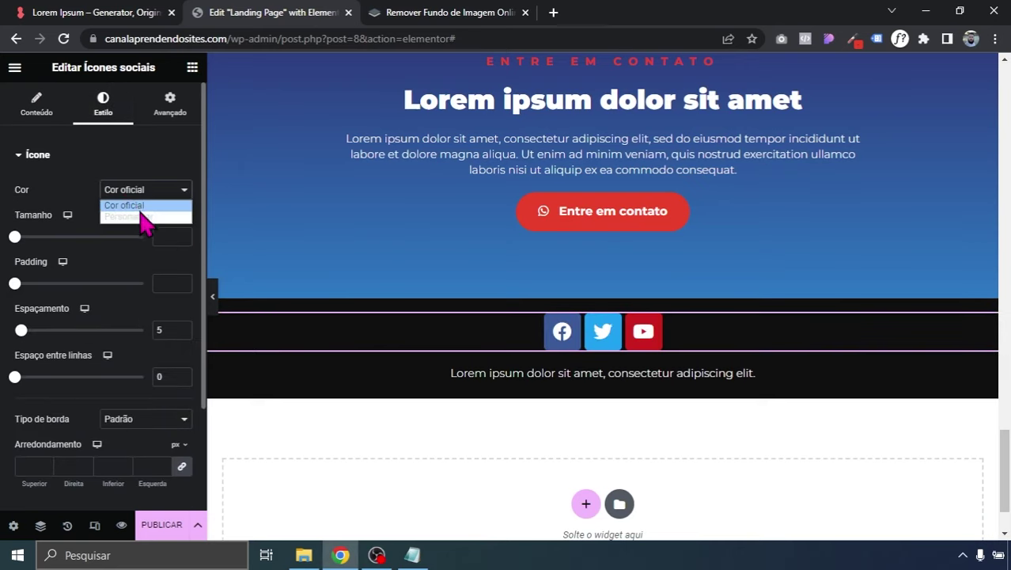
click(127, 216)
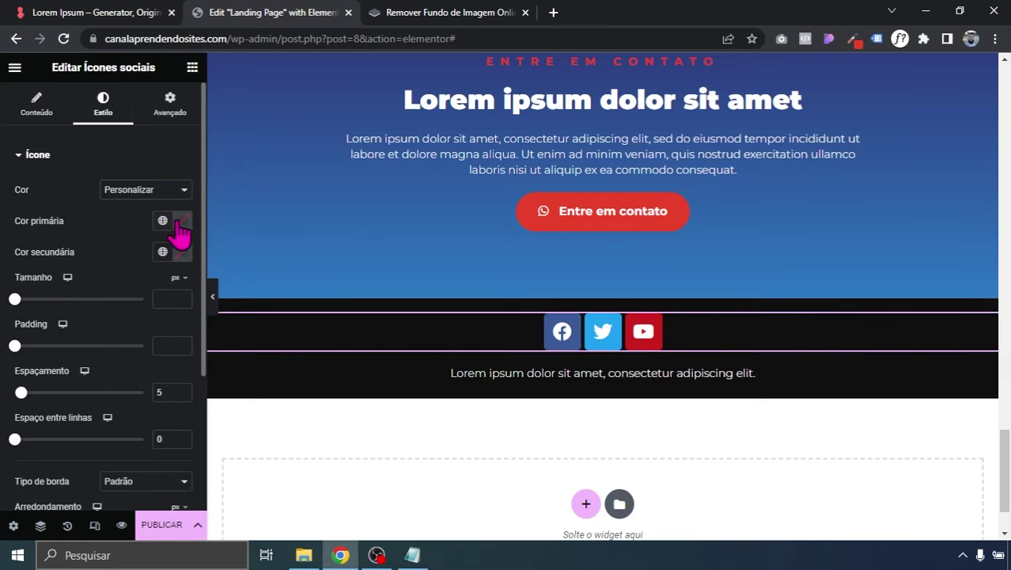
click(181, 223)
click(167, 366)
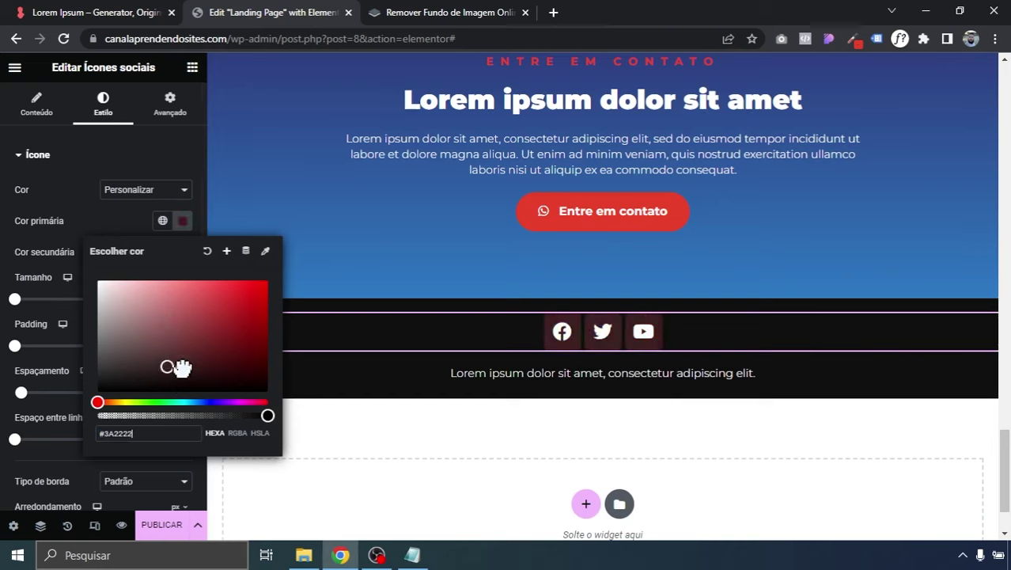
drag(183, 367, 153, 354)
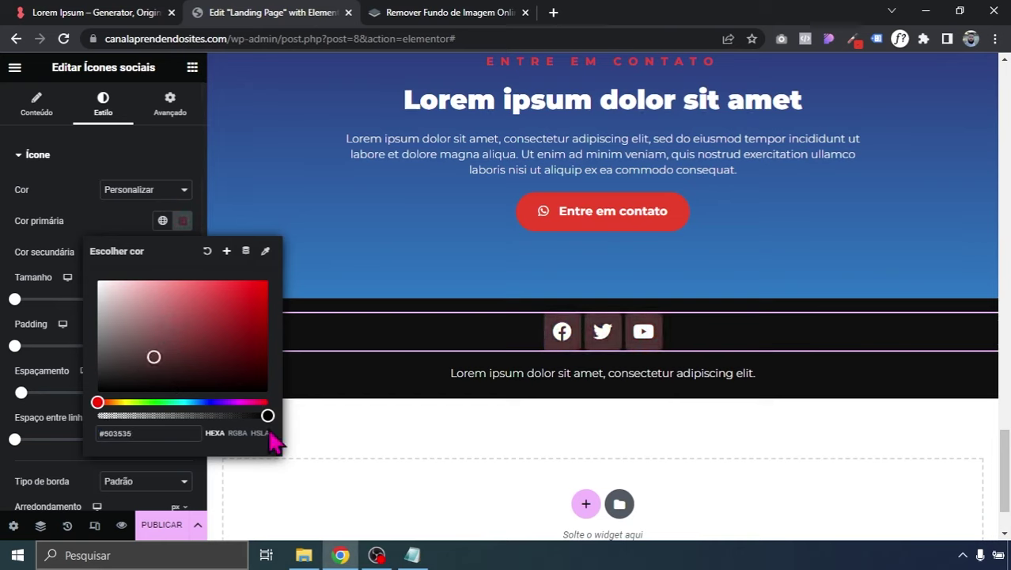
drag(266, 418, 106, 416)
click(7, 372)
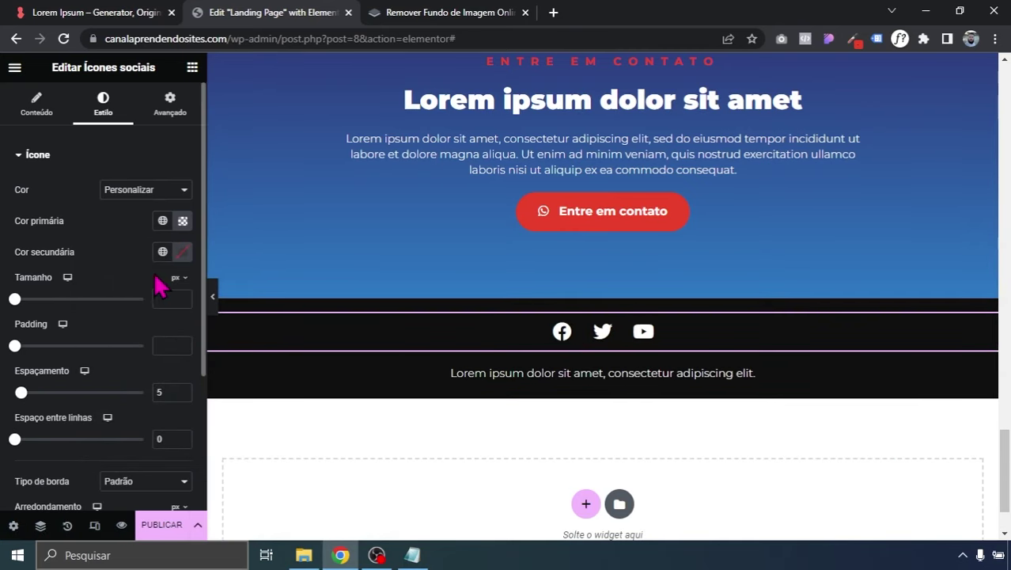
- Set the social icons' secondary colour to white and their size to 16 px
click(182, 254)
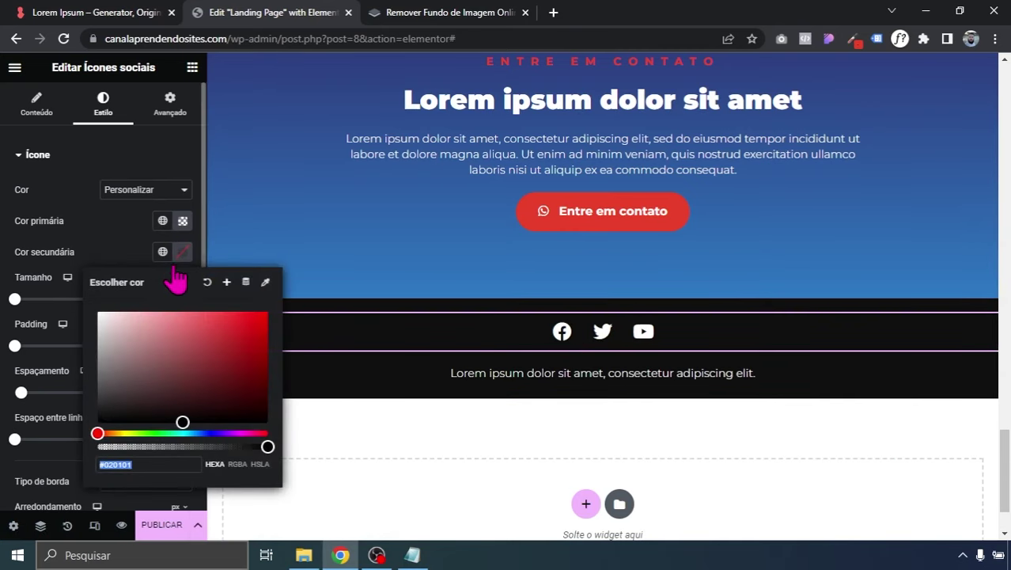
click(12, 295)
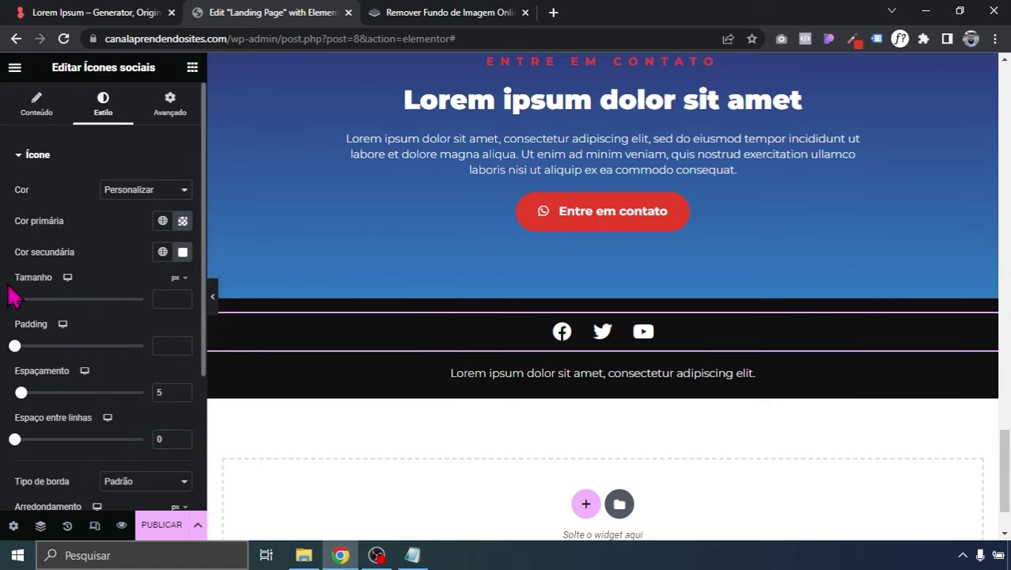
mouse_move(17, 302)
mouse_down()
mouse_move(37, 303)
mouse_move(19, 302)
mouse_up()
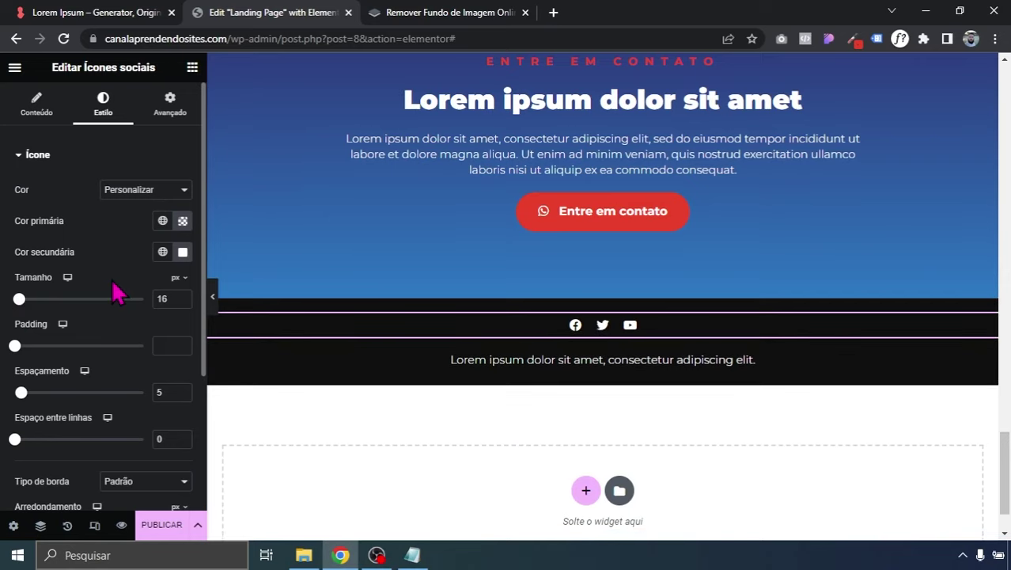
- Set the social icons' secondary hover colour to the global red Novo item #3 and preview the effect without the editing panel
click(40, 156)
click(71, 194)
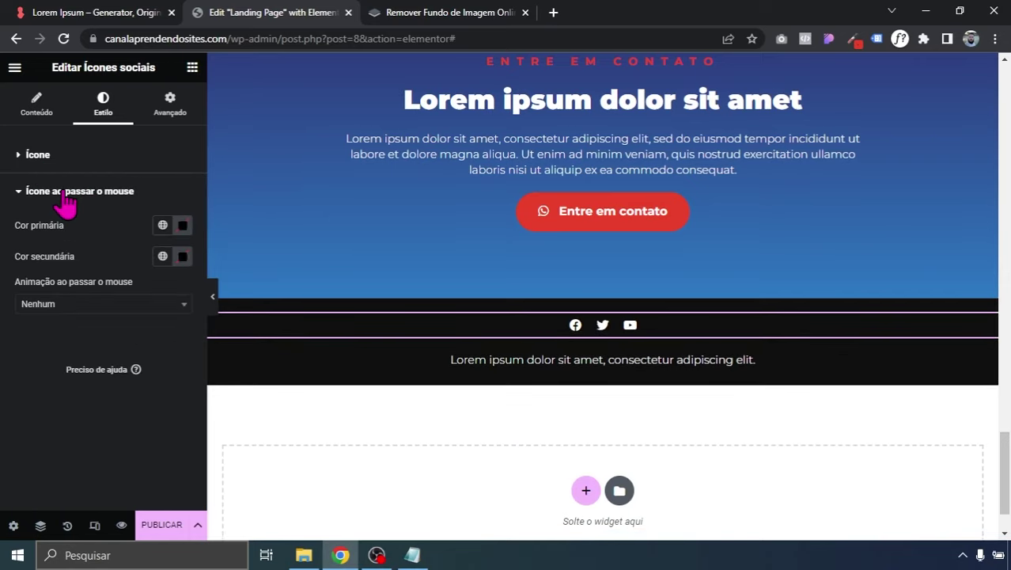
click(162, 257)
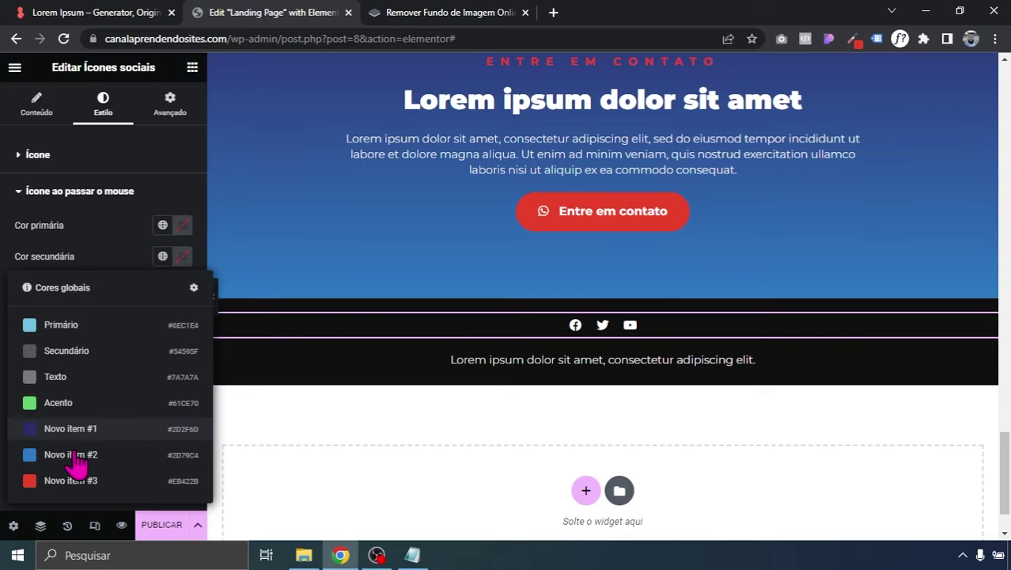
click(81, 484)
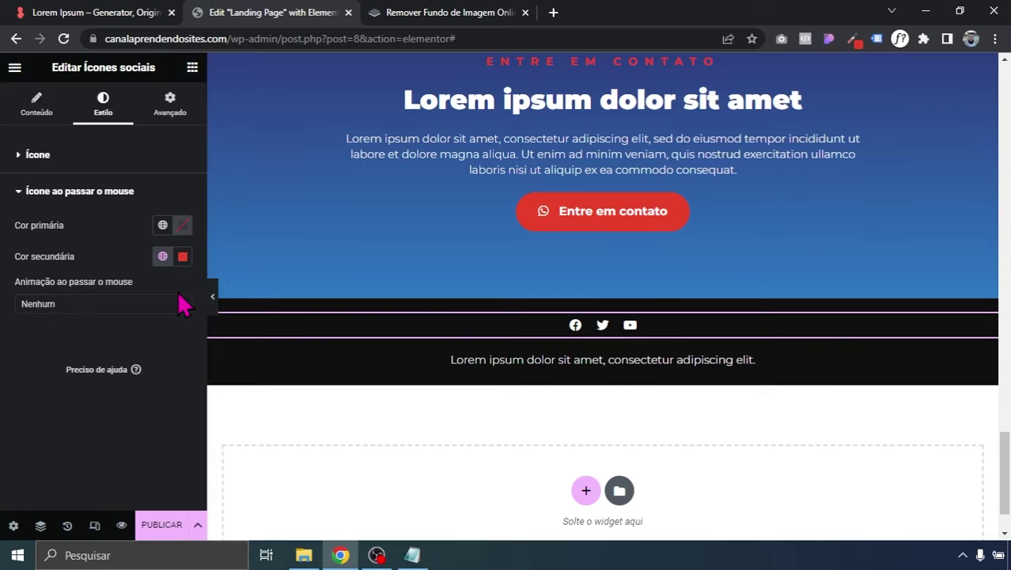
click(213, 299)
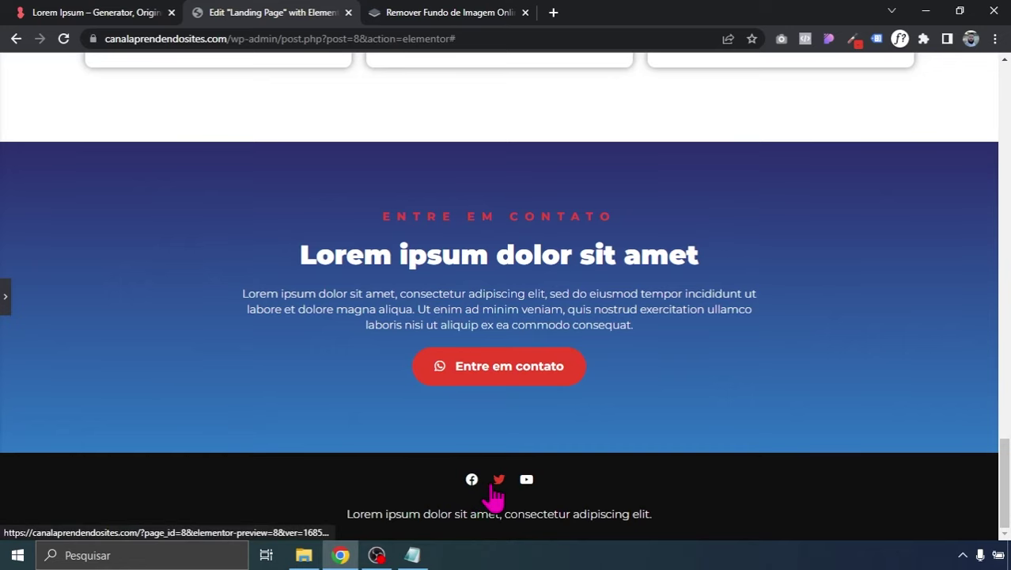
click(4, 291)
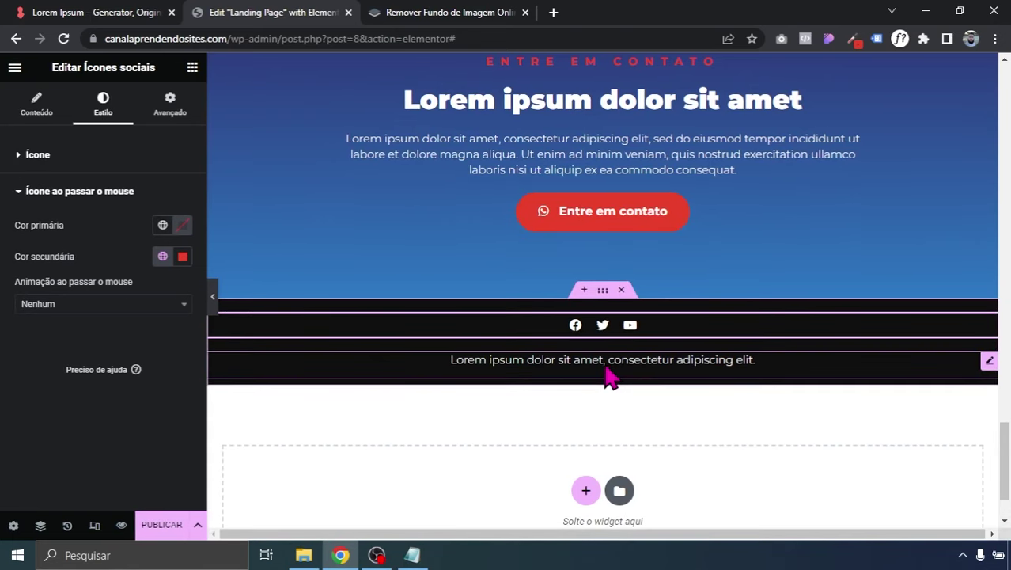
- Set the footer text's font size to 13 px
click(991, 362)
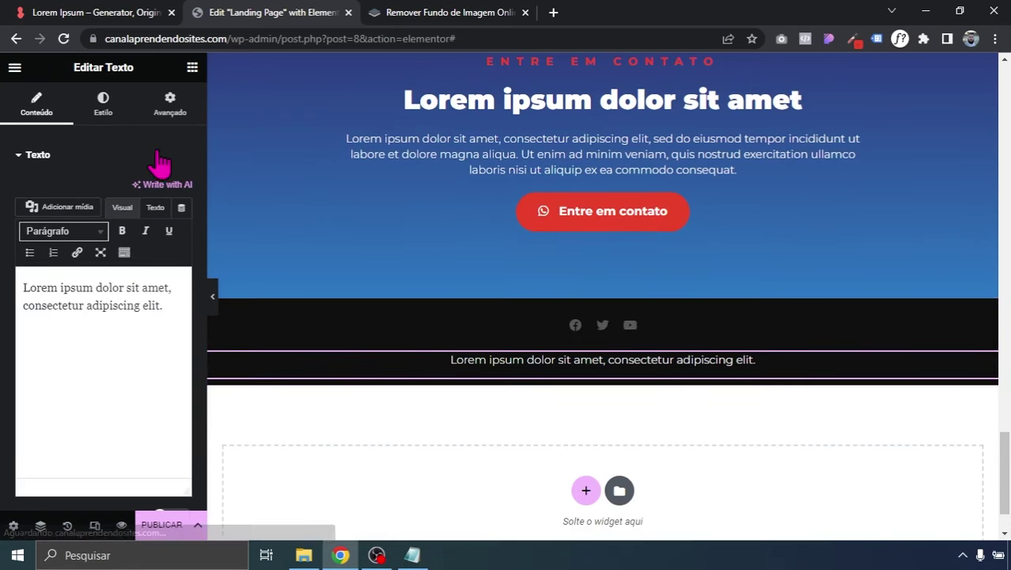
click(101, 103)
click(182, 254)
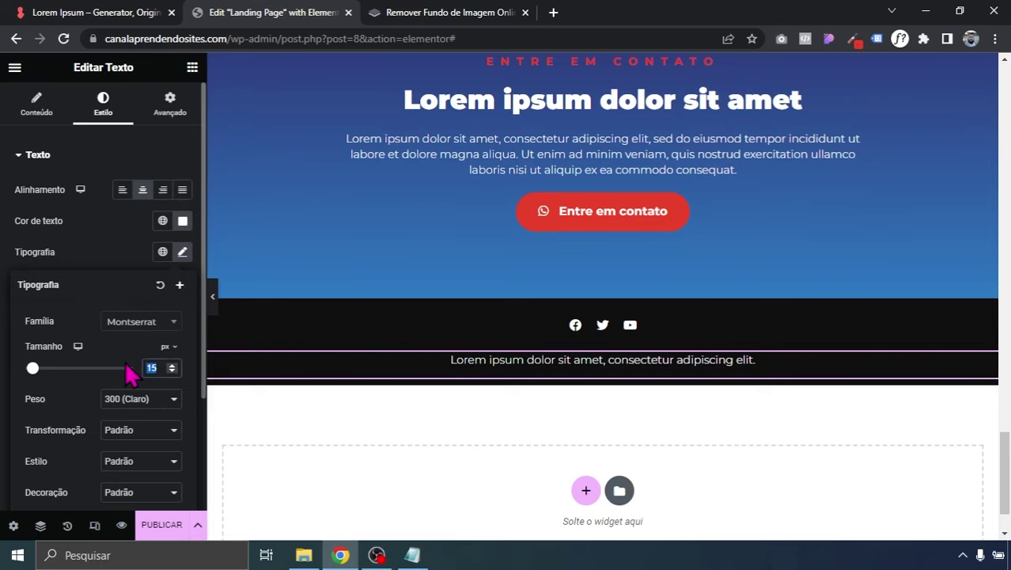
text(13)
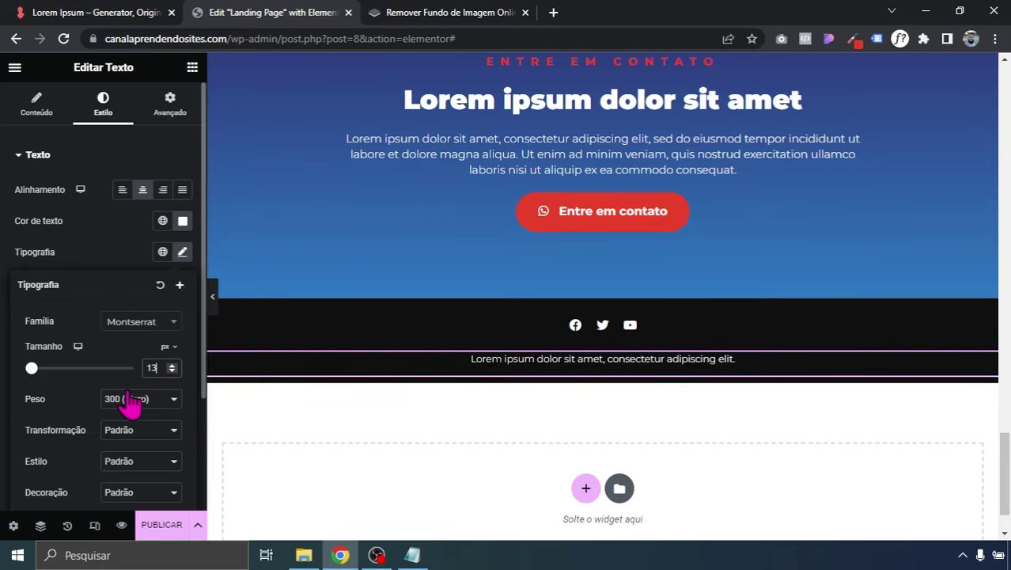
- Switch to the mobile portrait layout and reduce the ENTRE EM CONTATO heading's font size to 11 px
click(94, 525)
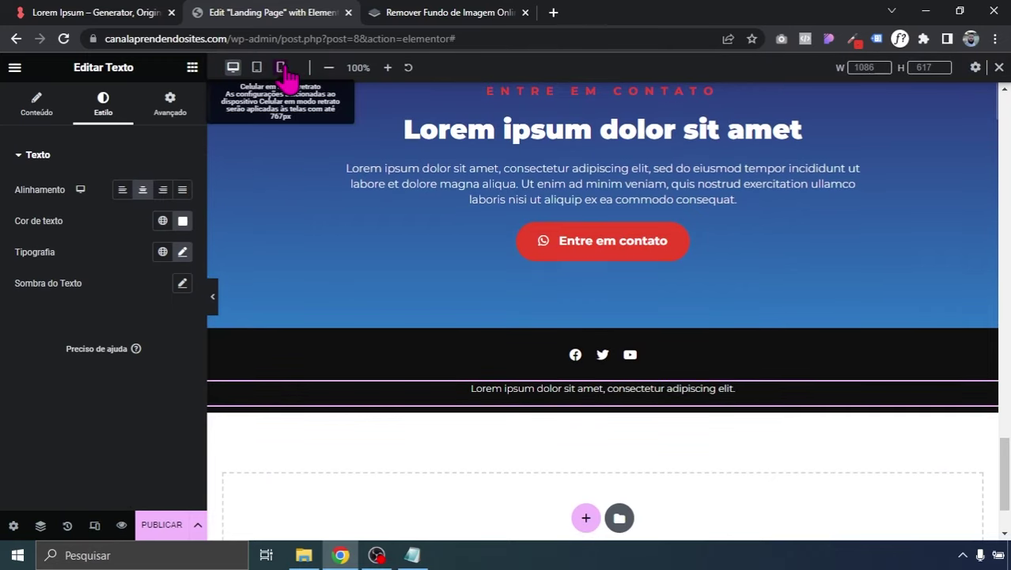
click(283, 69)
scroll(676, 192, down, 15)
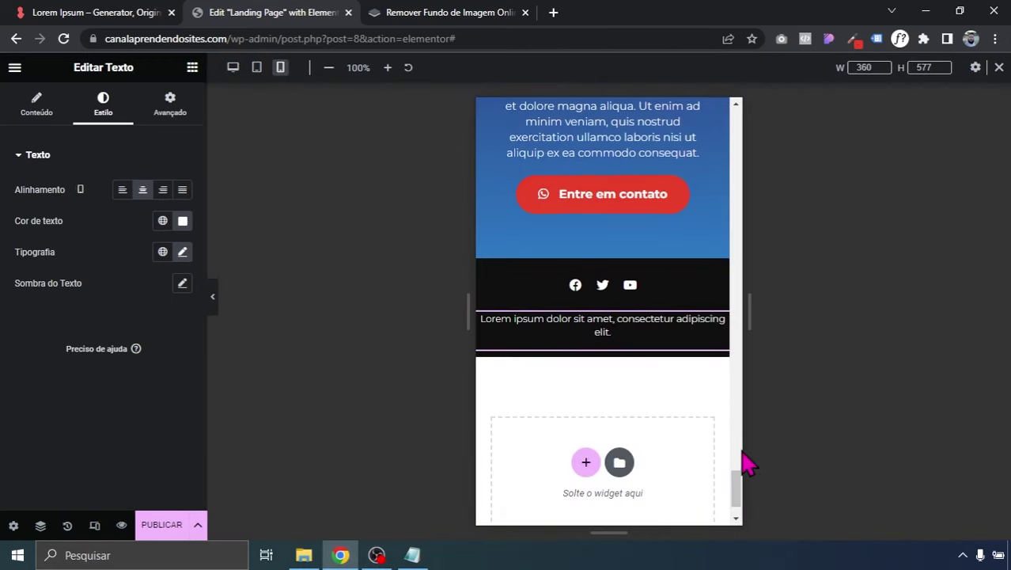
drag(741, 489, 764, 473)
click(603, 254)
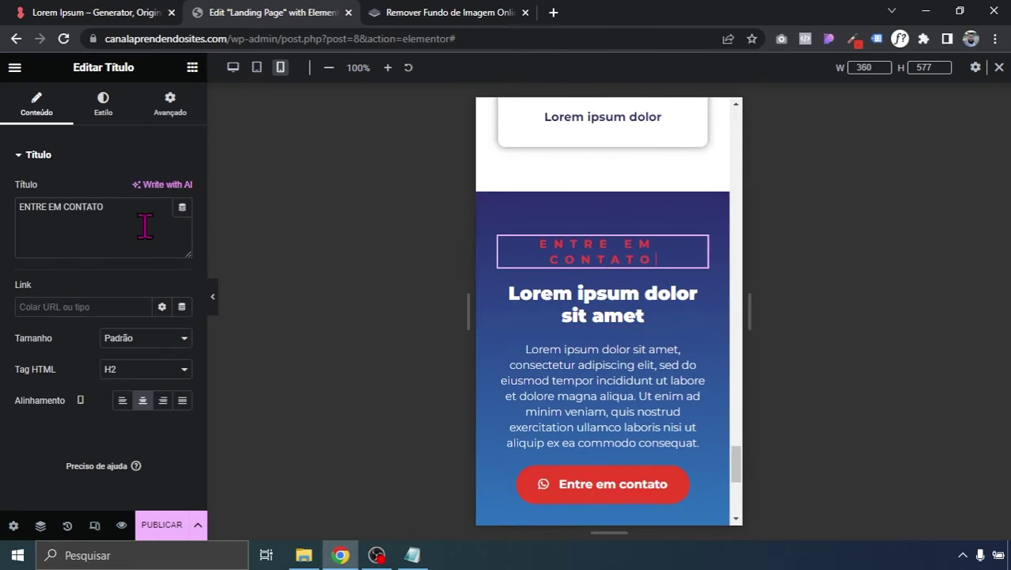
click(103, 103)
click(182, 220)
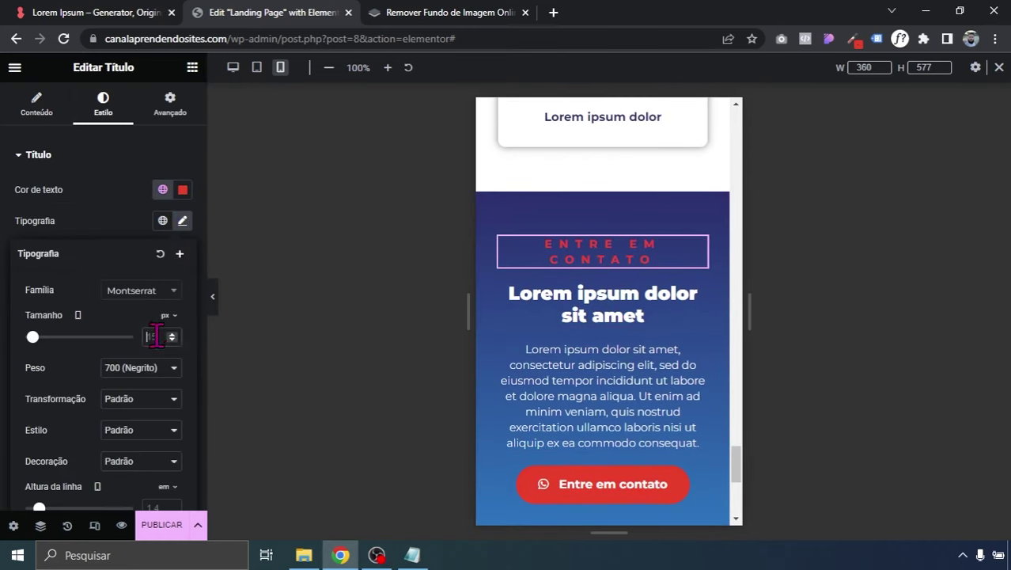
click(158, 336)
text(13)
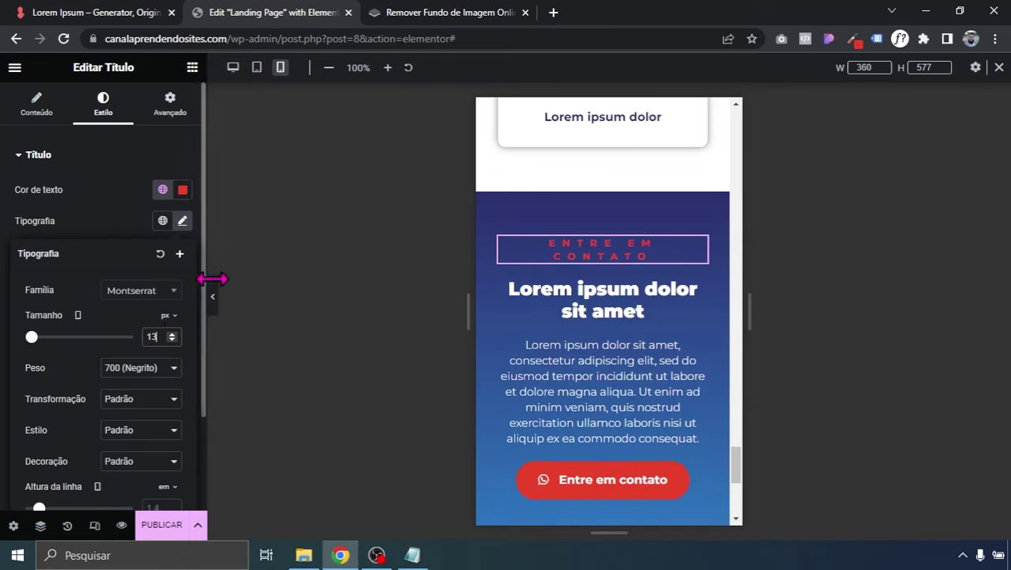
click(171, 340)
click(171, 340)
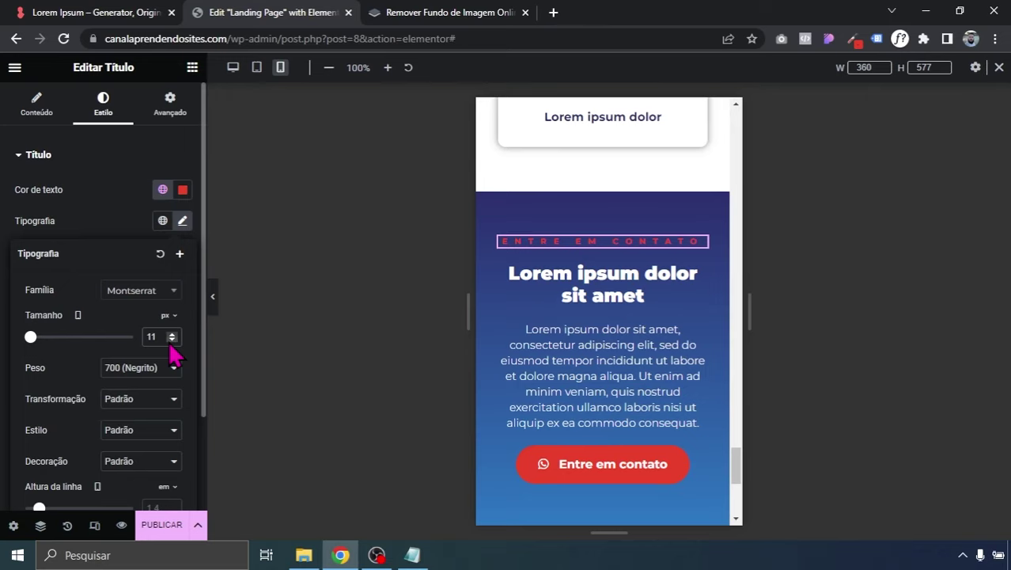
- Unlink the footer container's mobile padding and set it to 20 px top and 10 px bottom
scroll(742, 483, down, 1)
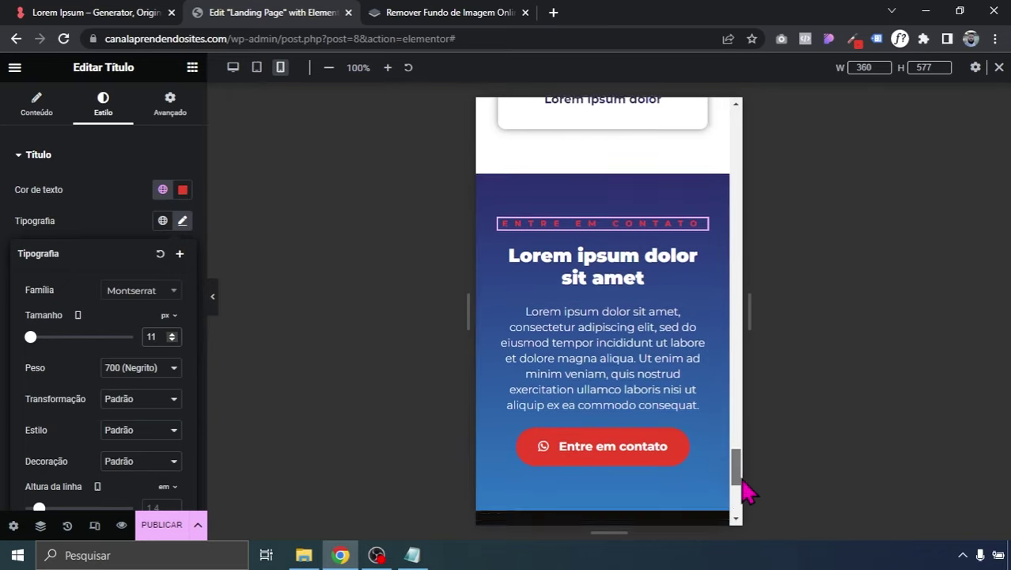
scroll(744, 484, down, 3)
scroll(745, 487, up, 3)
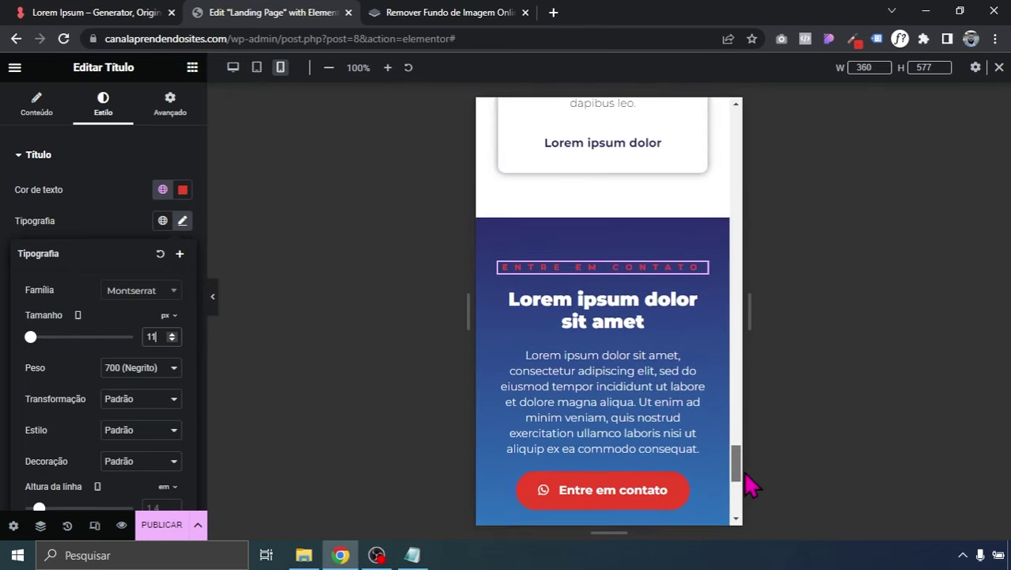
scroll(749, 487, down, 4)
click(590, 370)
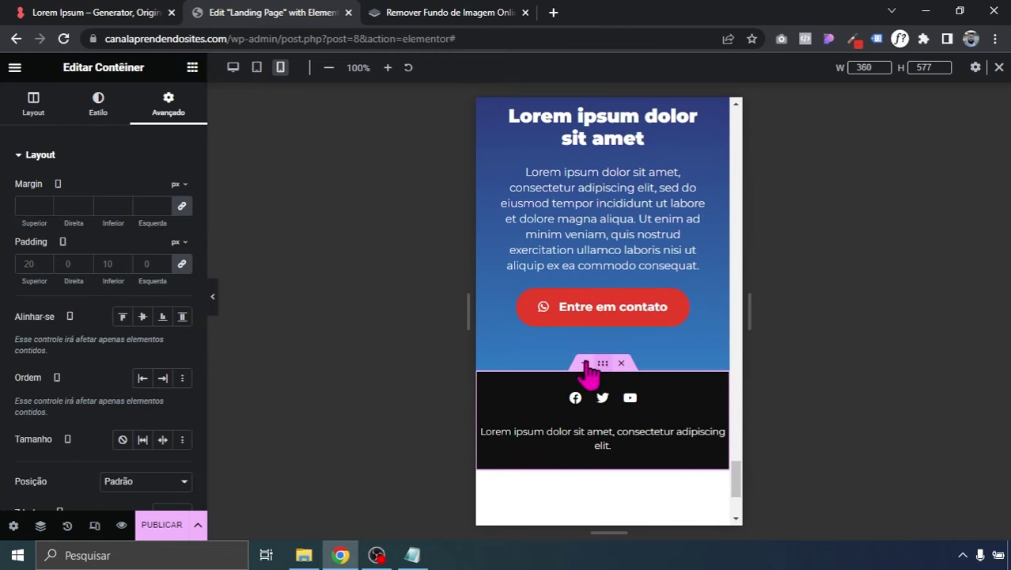
click(181, 264)
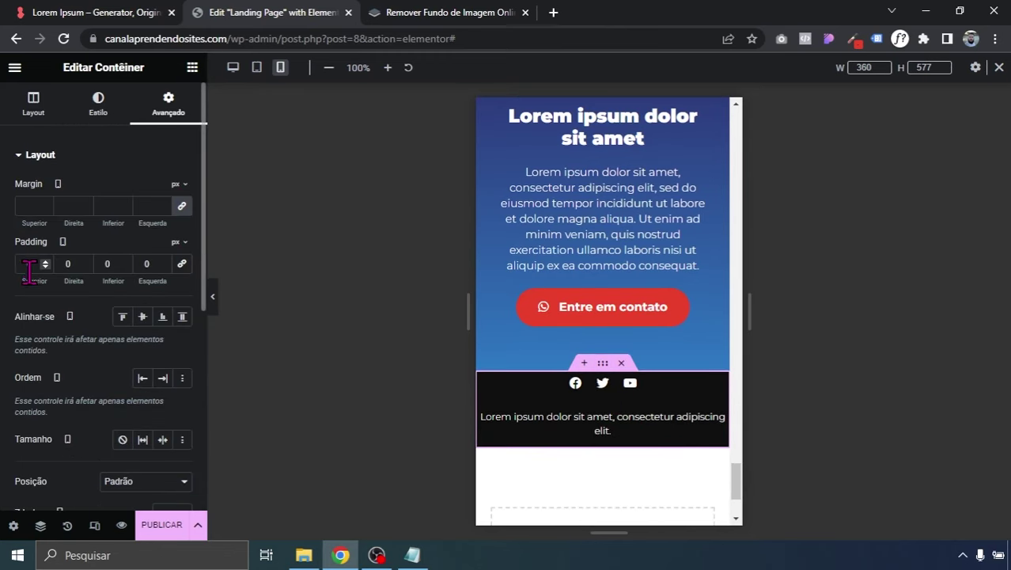
text(20)
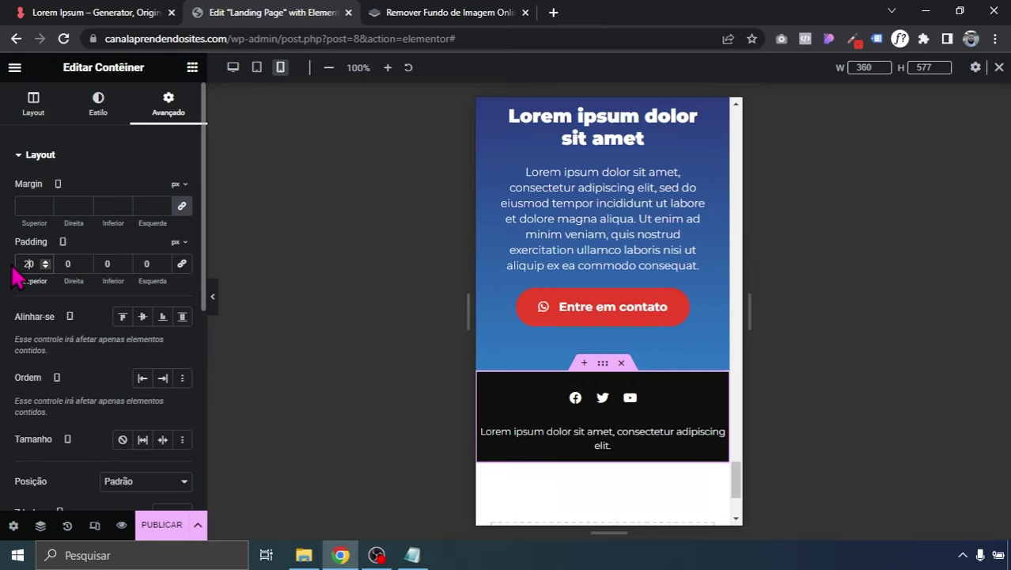
double_click(114, 264)
text(10)
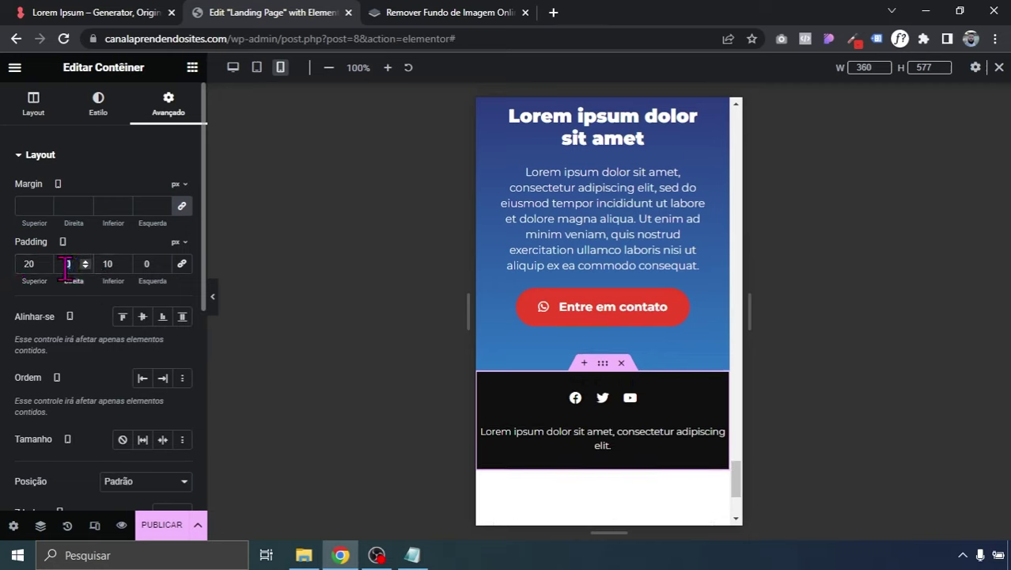
- Set the footer container's right and left mobile padding to 40 px each
text(440)
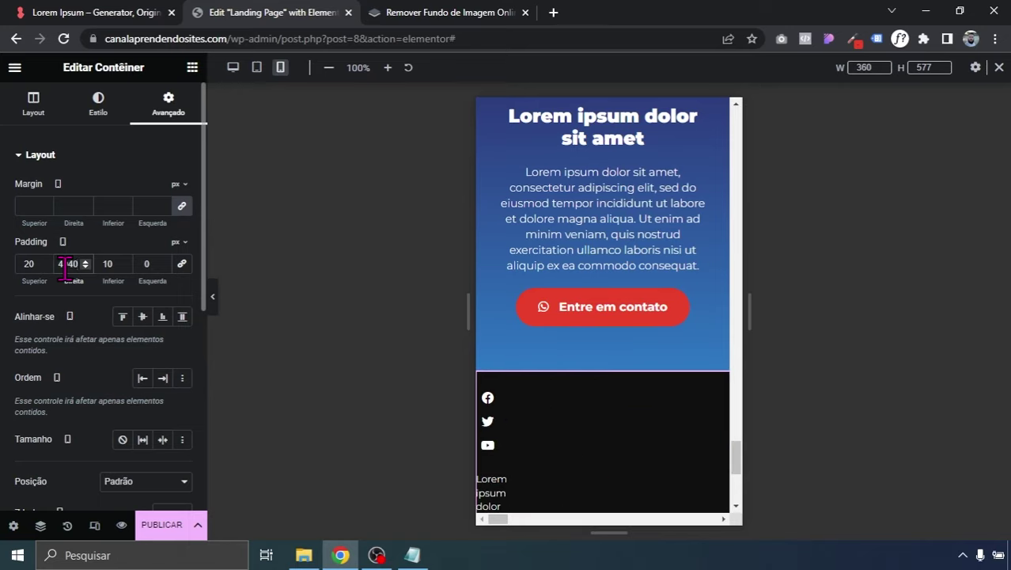
text(0)
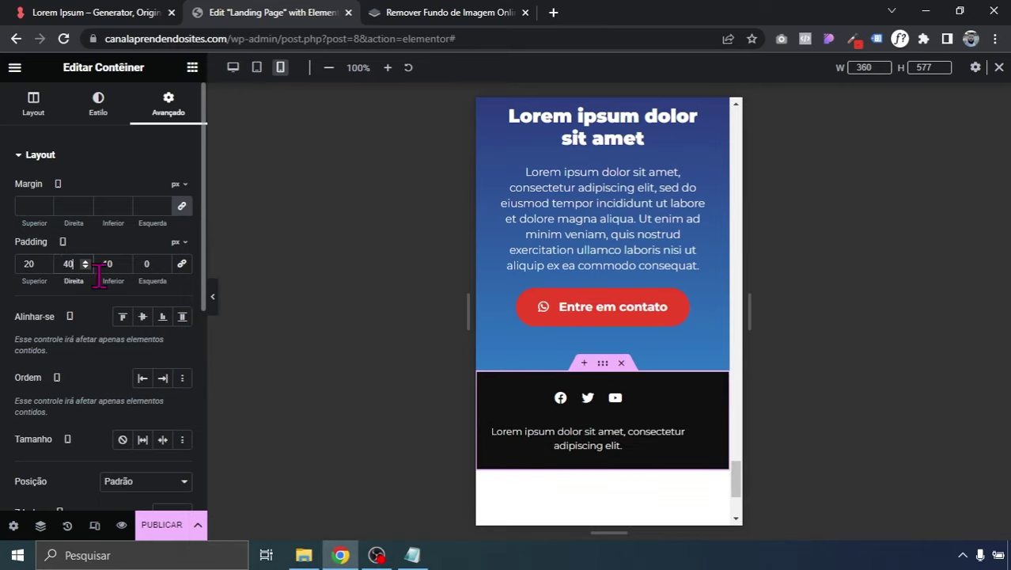
double_click(138, 266)
text(40)
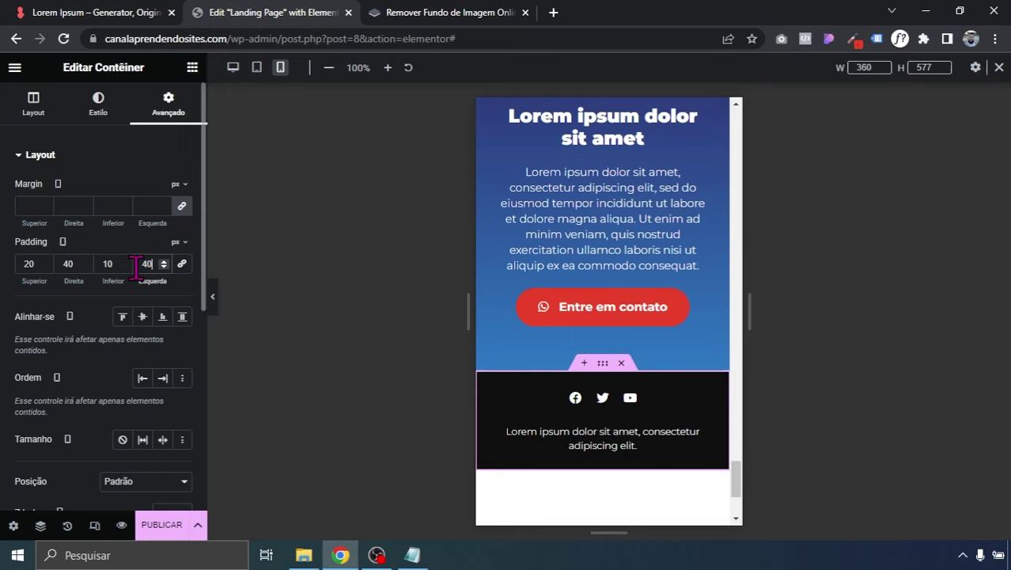
- Set the DEPOIMENTOS heading's mobile font size to 11 px
drag(738, 497, 742, 375)
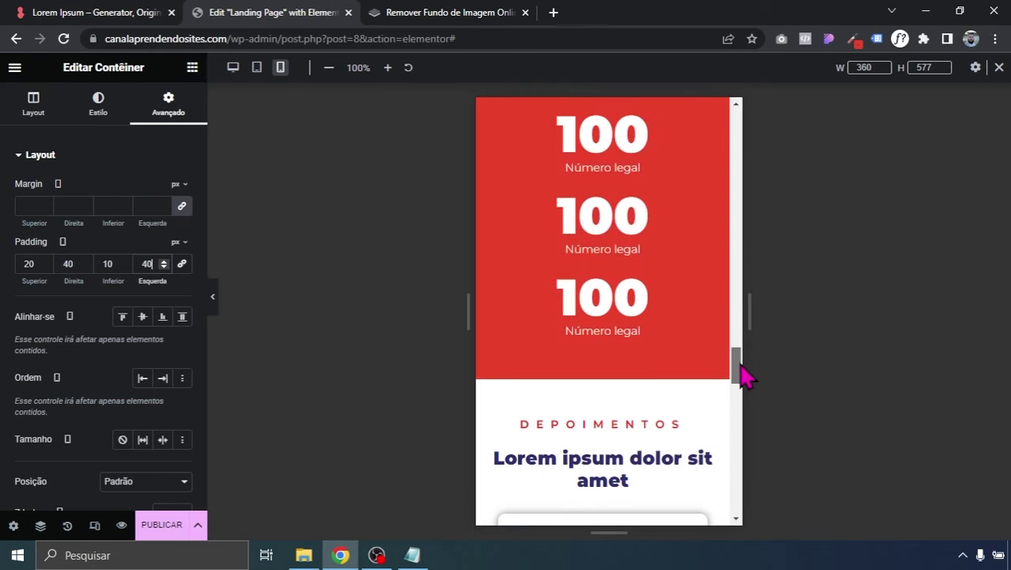
click(643, 422)
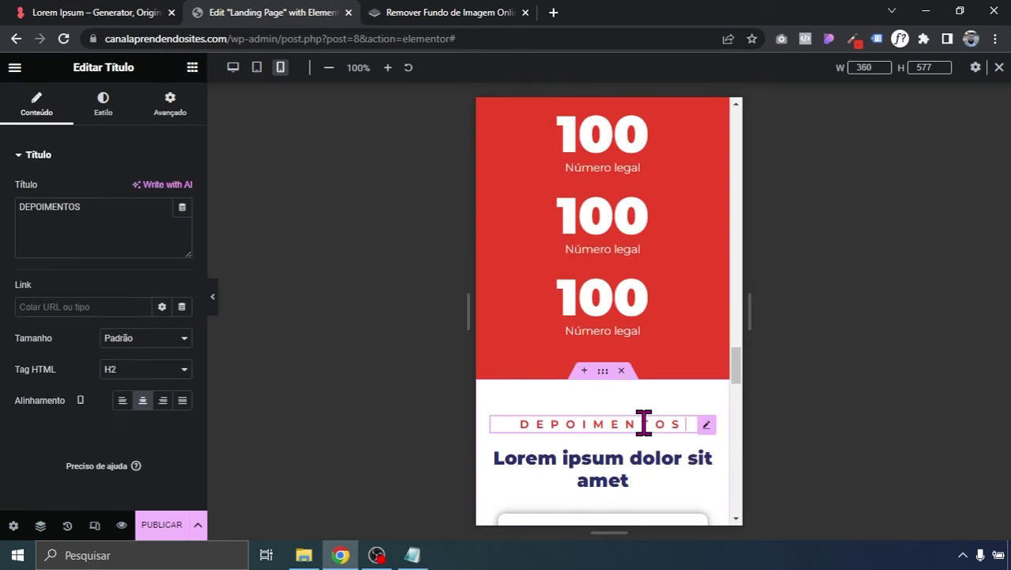
click(104, 107)
click(182, 221)
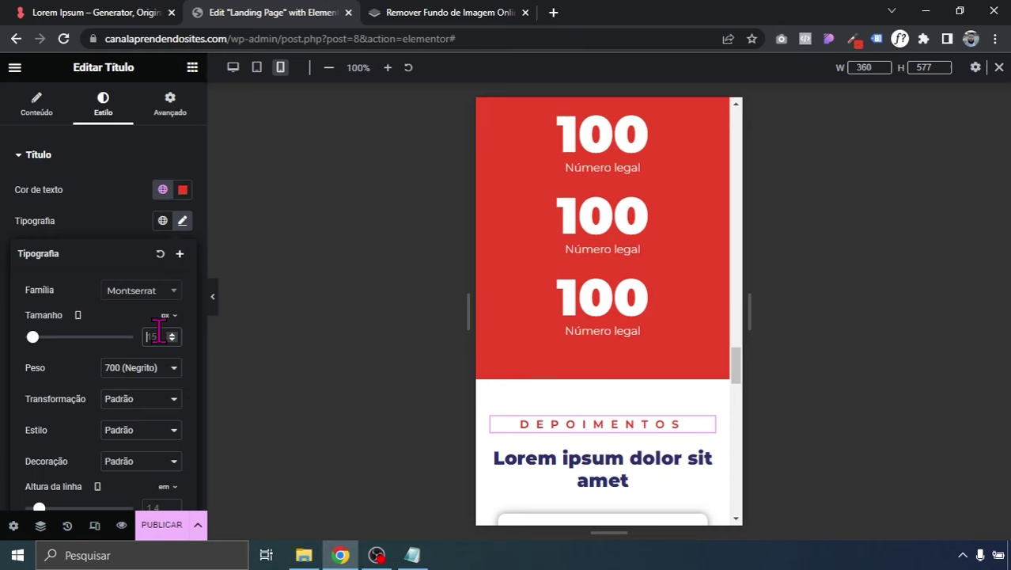
text(11)
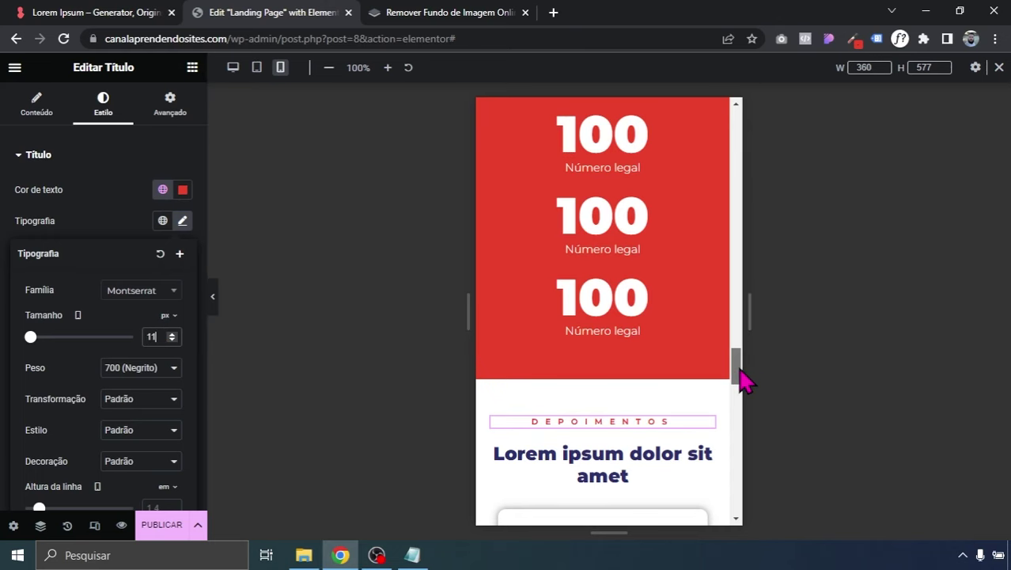
- Set the SOBRE heading's mobile font size to 11 px
drag(742, 376, 747, 321)
click(542, 291)
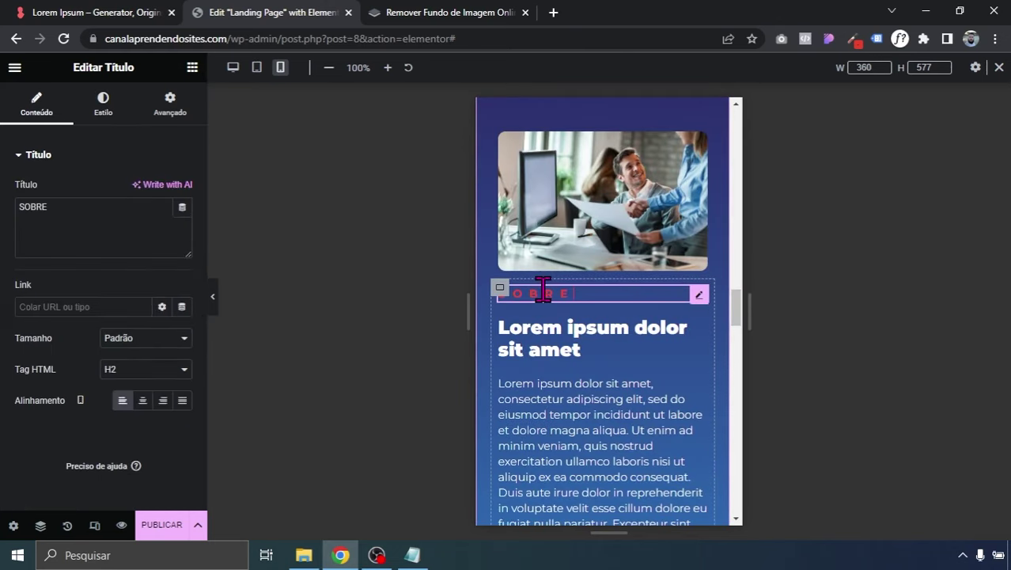
click(110, 113)
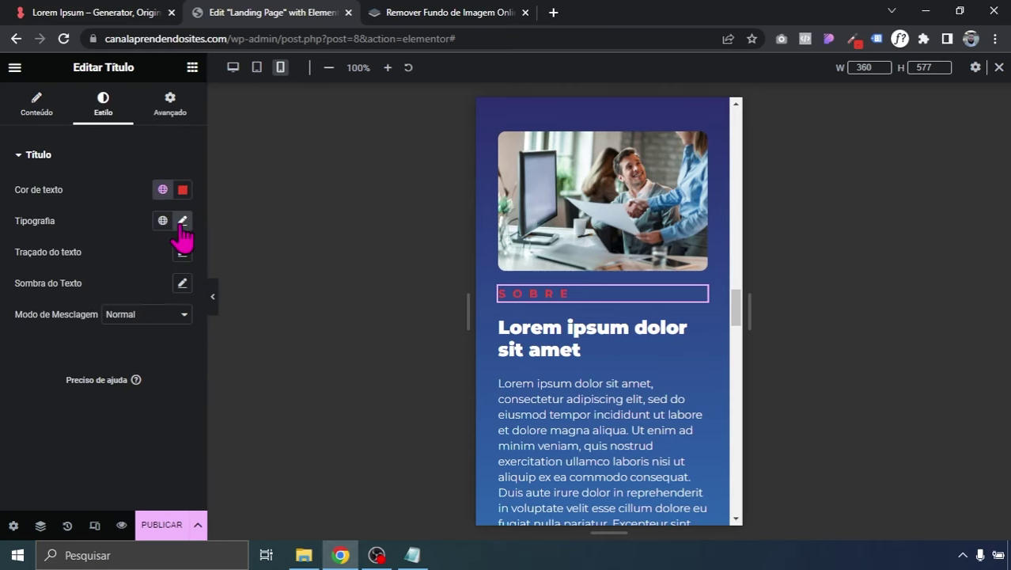
click(182, 221)
text(11)
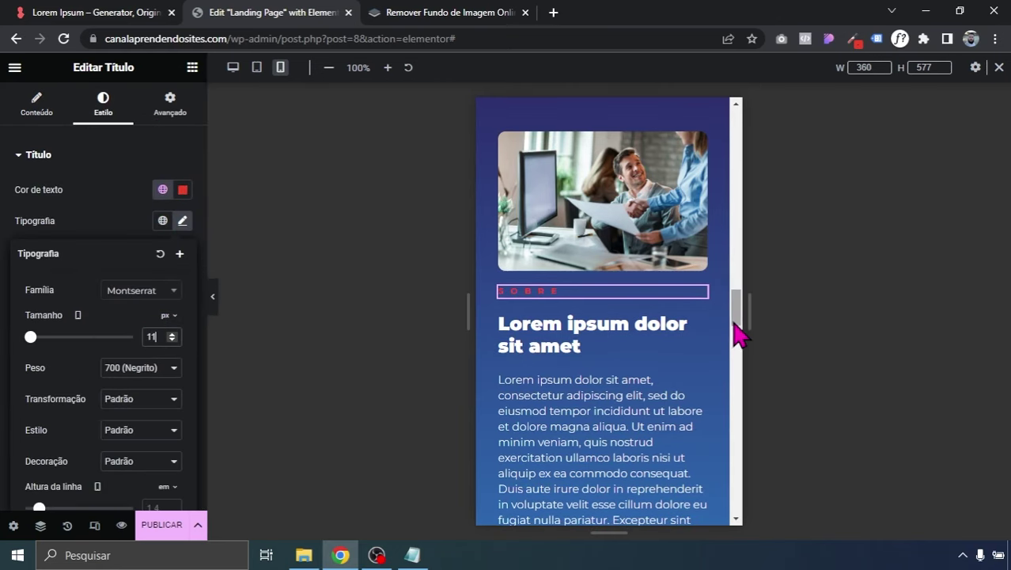
- Set the mobile font size of the SERVIÇOS heading to 11 px
drag(738, 331, 739, 194)
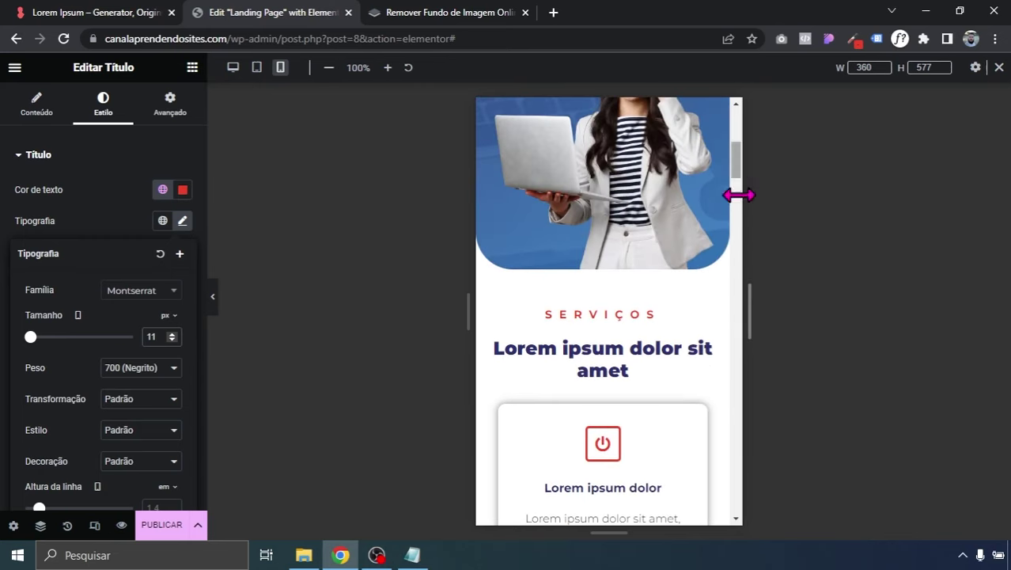
click(606, 317)
click(183, 222)
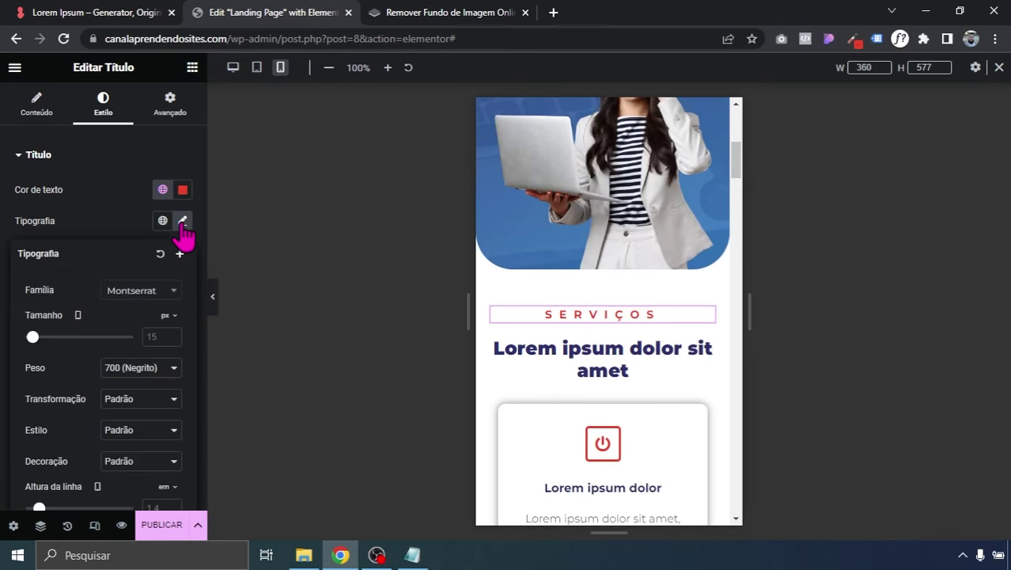
text(11)
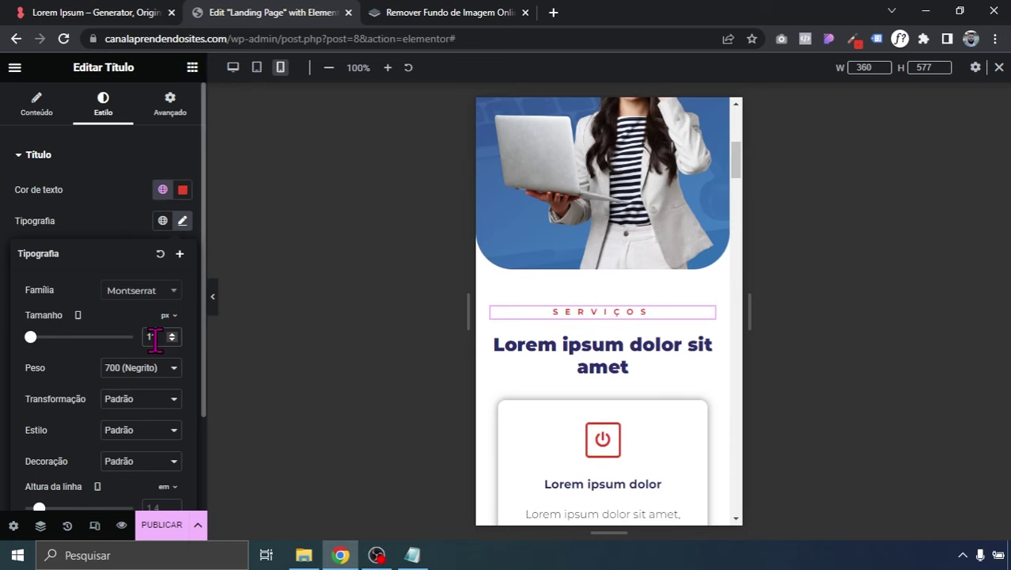
- Return to the desktop layout, leave responsive mode and publish the landing page
click(232, 75)
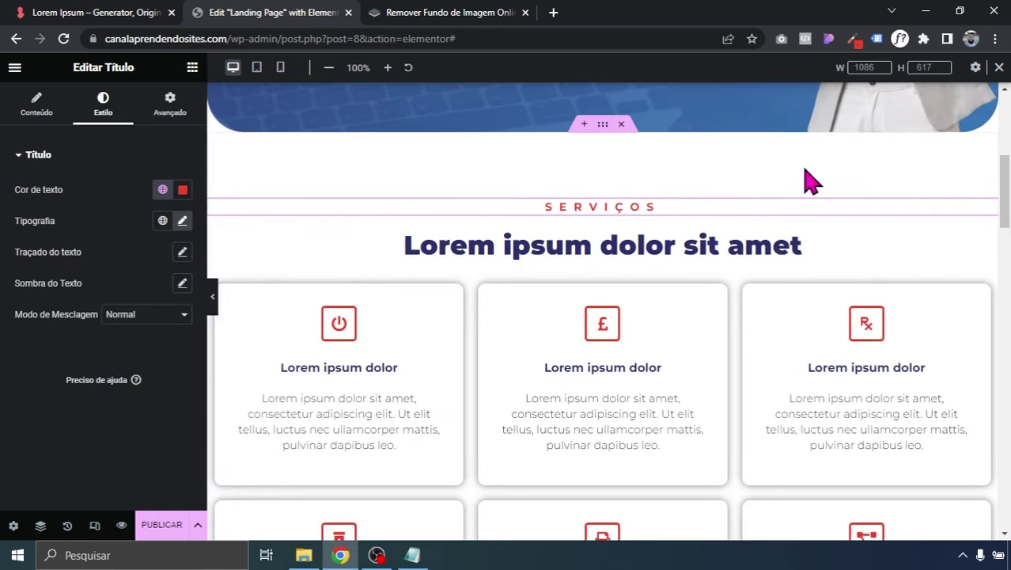
click(997, 75)
drag(1005, 182, 1007, 483)
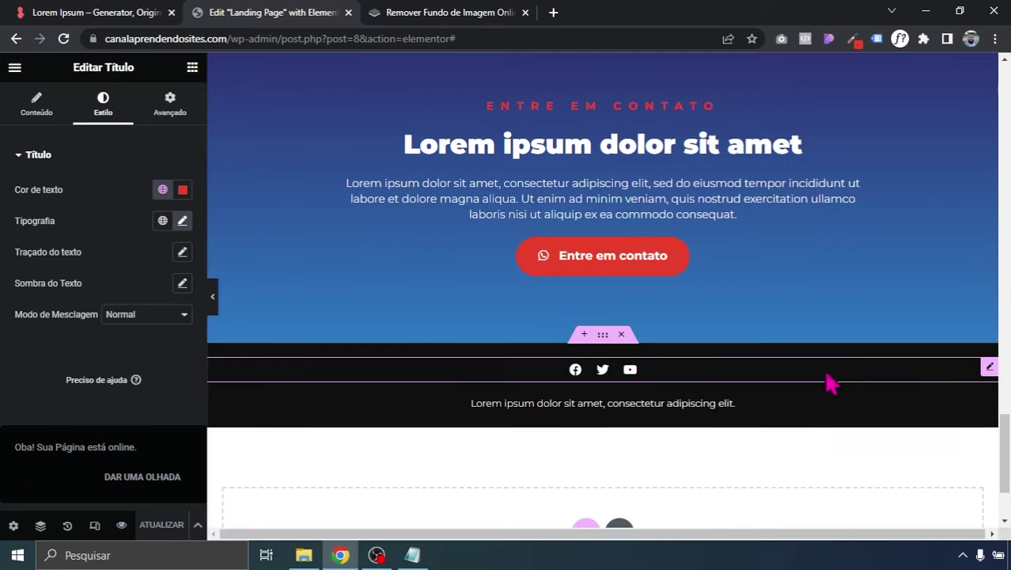
drag(1004, 475, 1004, 87)
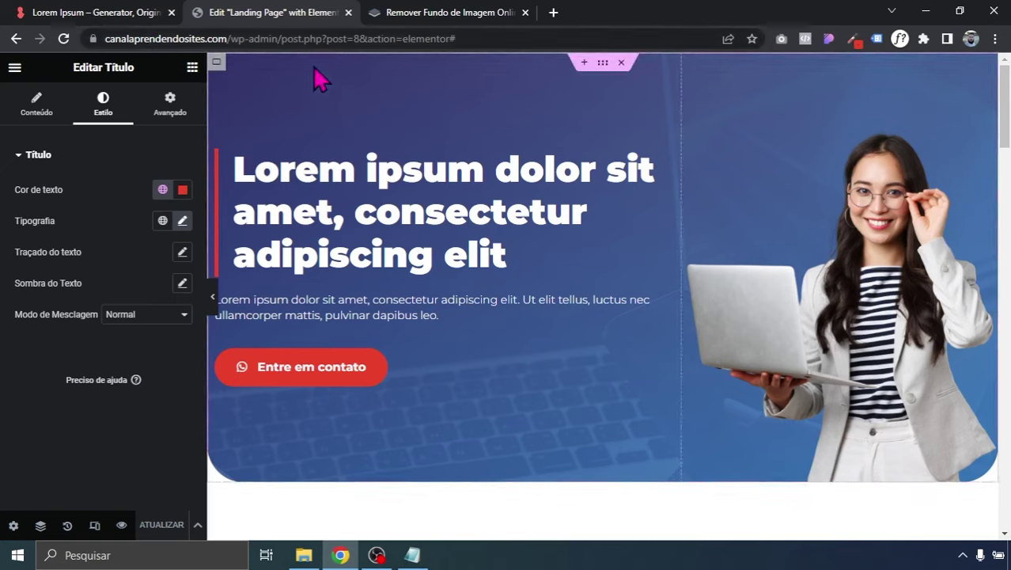
- Leave the Elementor editor for the site's wp-admin dashboard and open the reading settings
drag(286, 41, 510, 43)
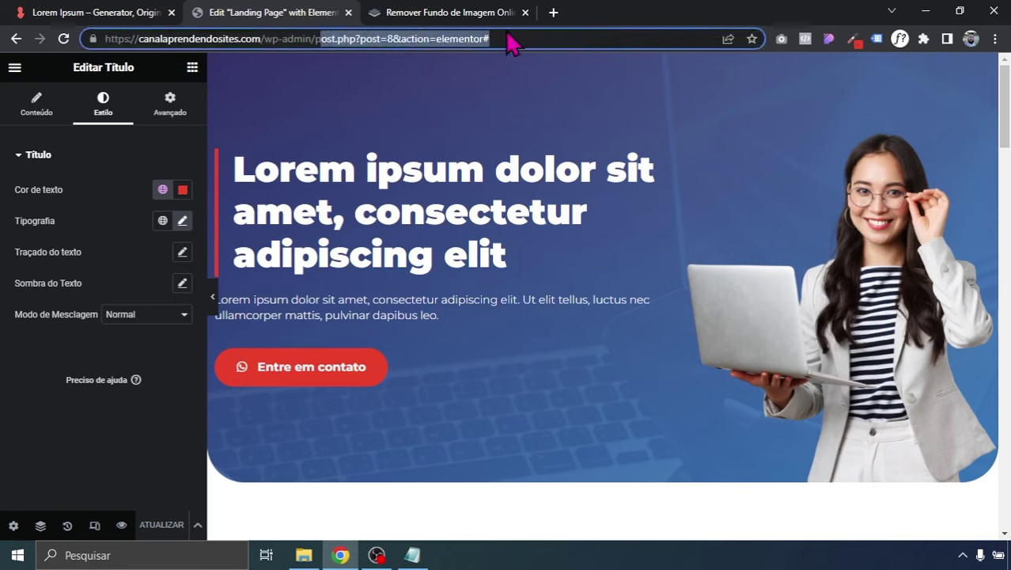
key(BackSpace)
key(BackSpace)
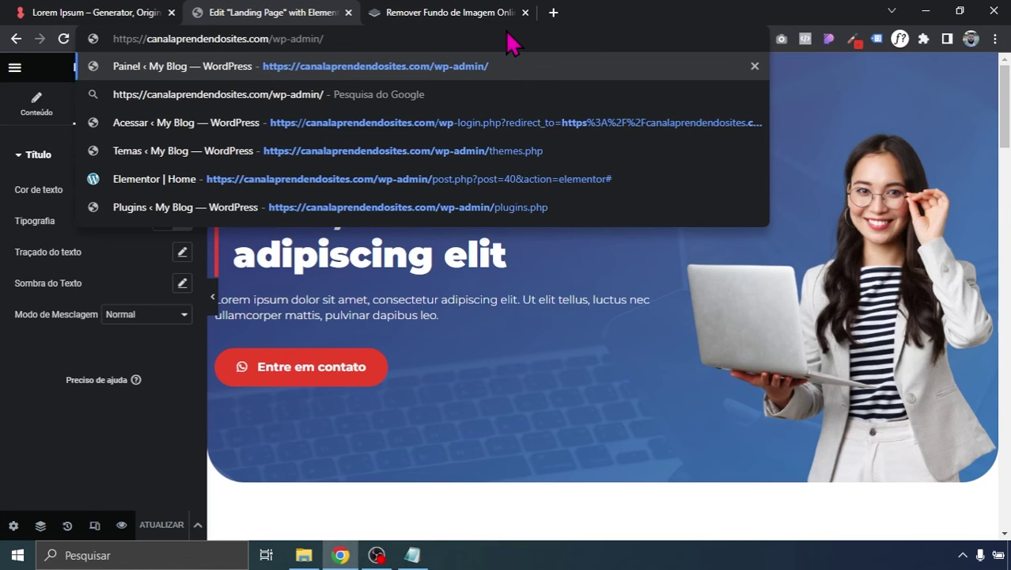
key(Return)
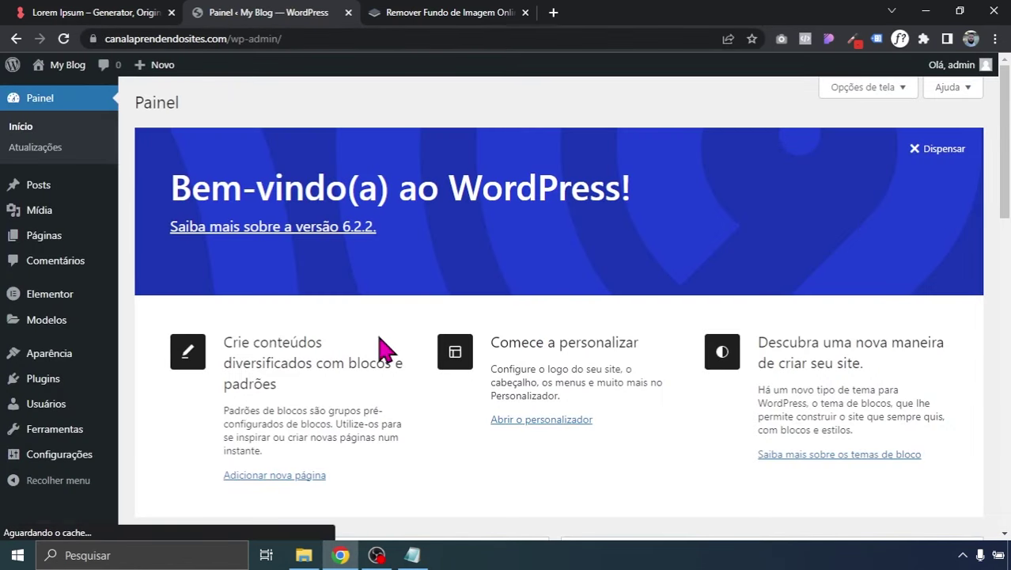
mouse_move(91, 462)
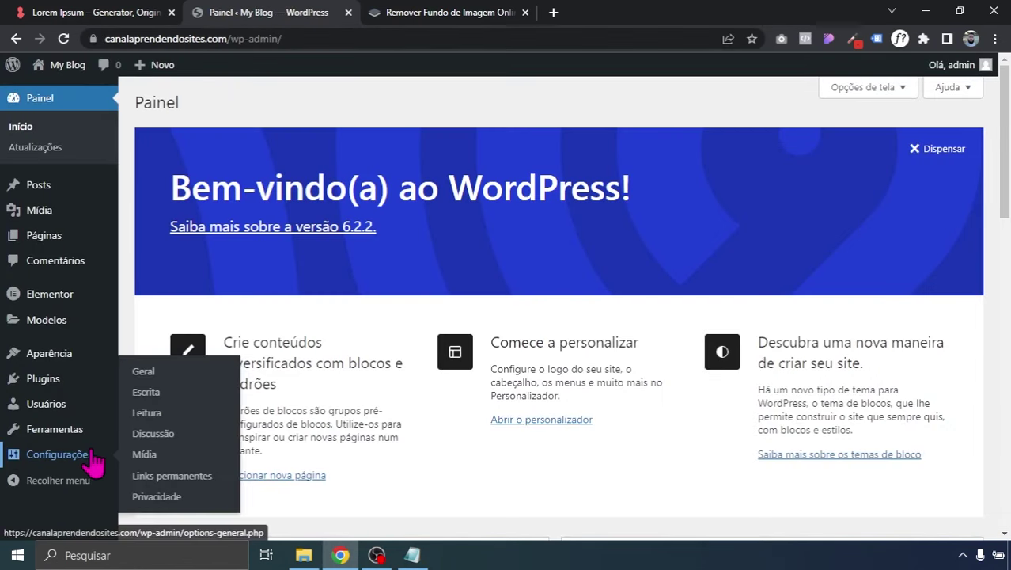
click(145, 415)
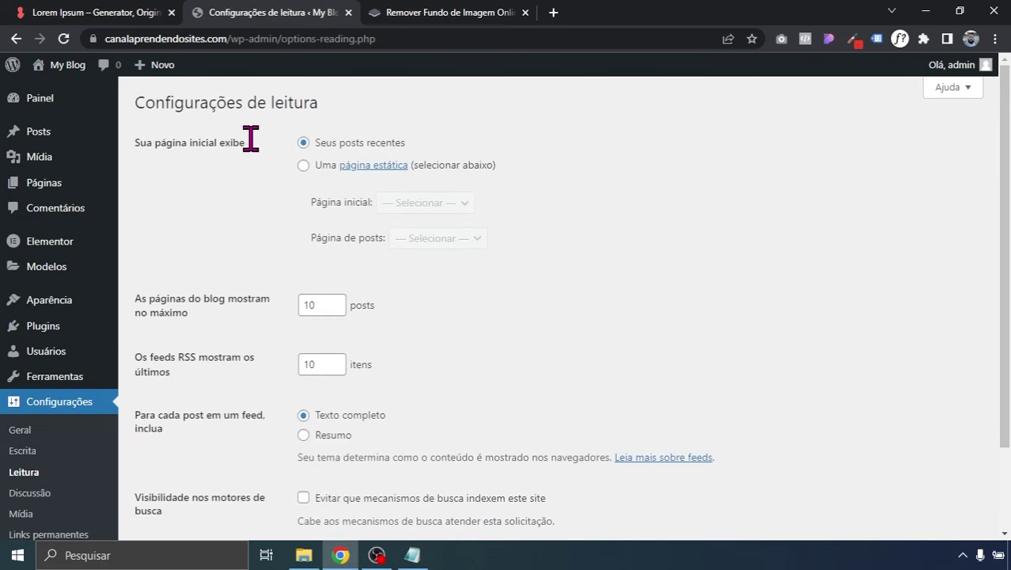
- Make the homepage a static page using Landing Page and save the reading settings
click(306, 166)
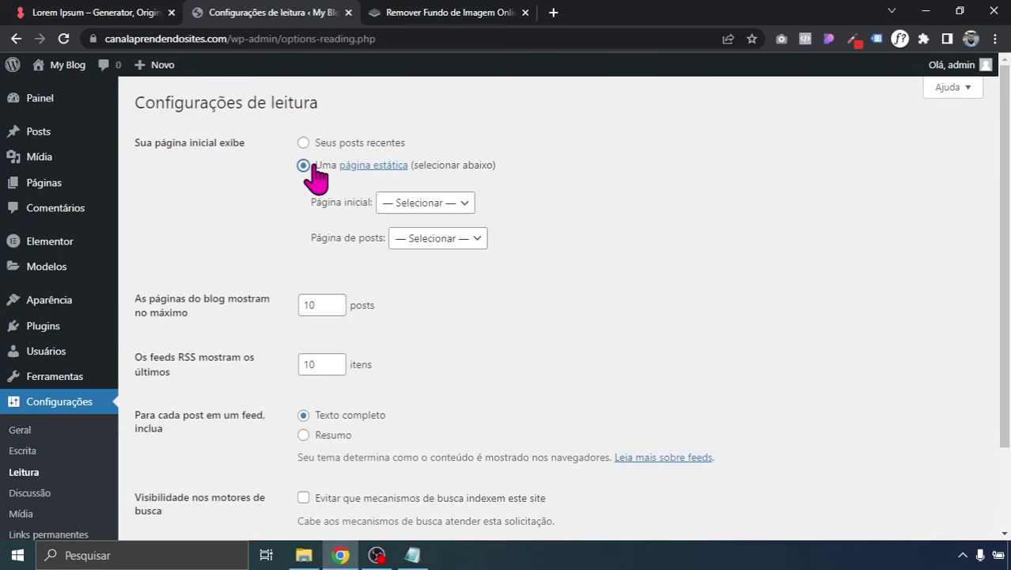
click(425, 203)
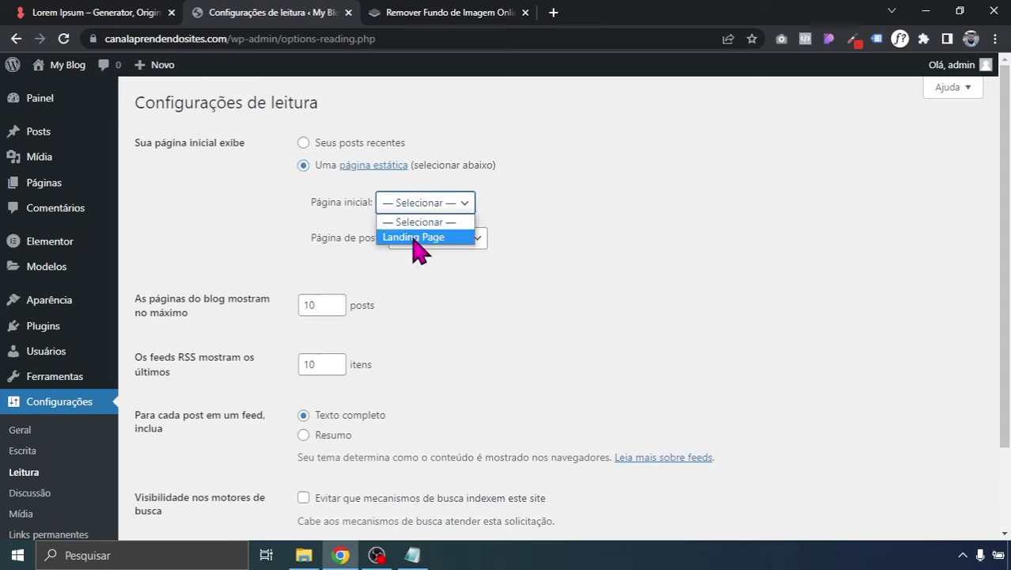
click(412, 239)
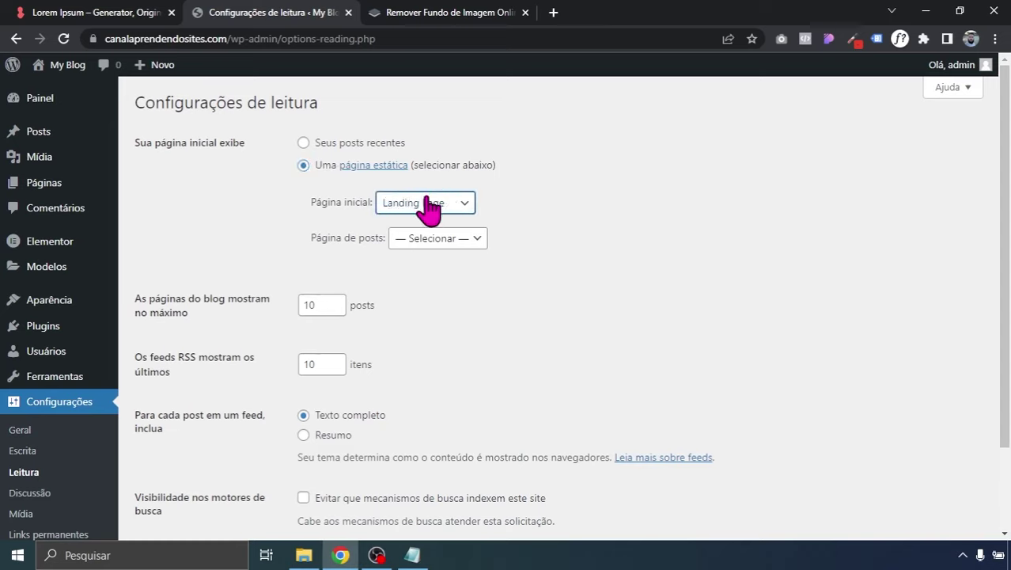
scroll(1008, 185, down, 2)
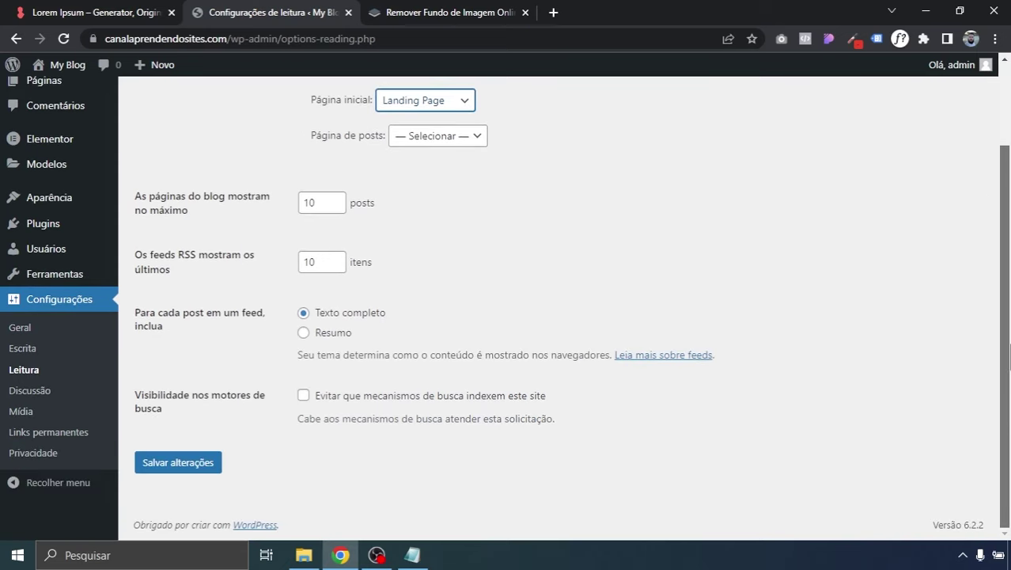
click(190, 469)
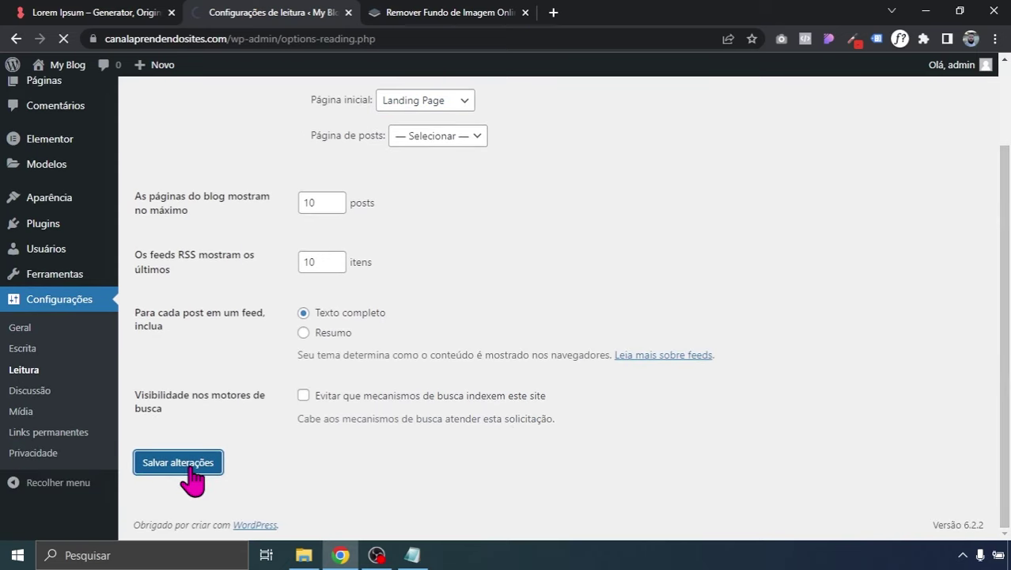
- Copy the site's root address, canalaprendendosites.com, and open it in an incognito window
drag(235, 45, 70, 59)
key(ctrl+c)
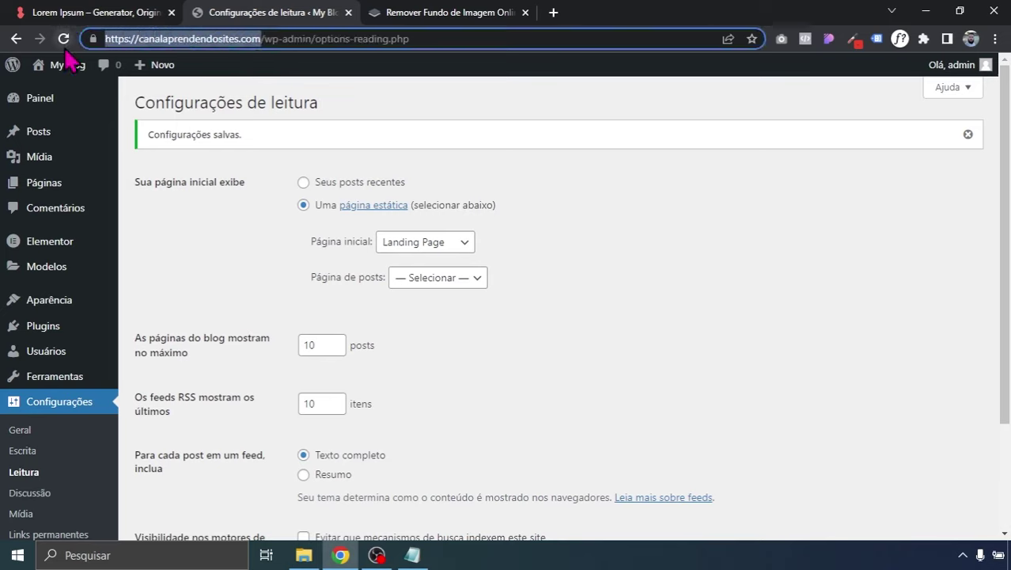
click(995, 38)
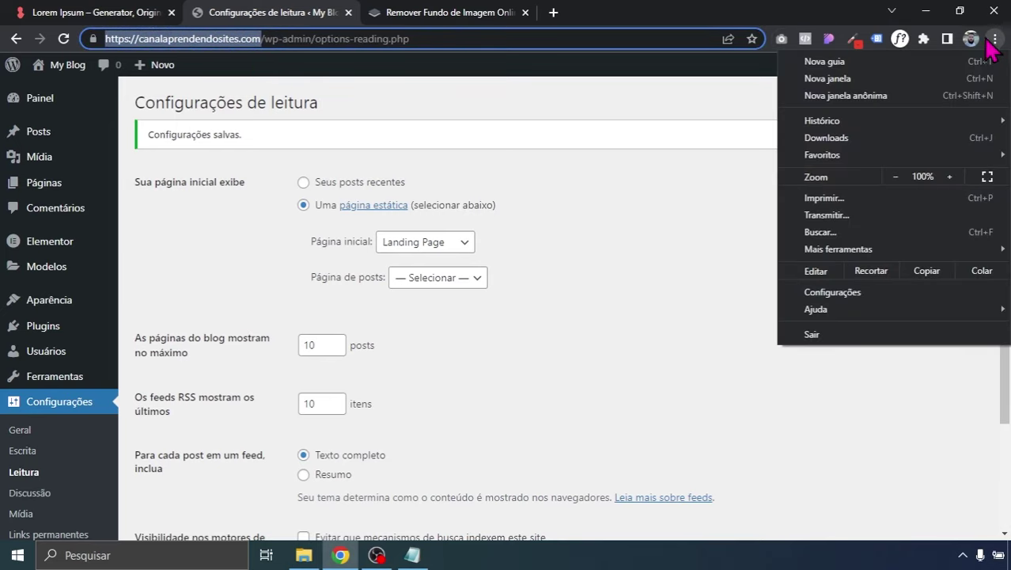
click(857, 93)
key(ctrl+v)
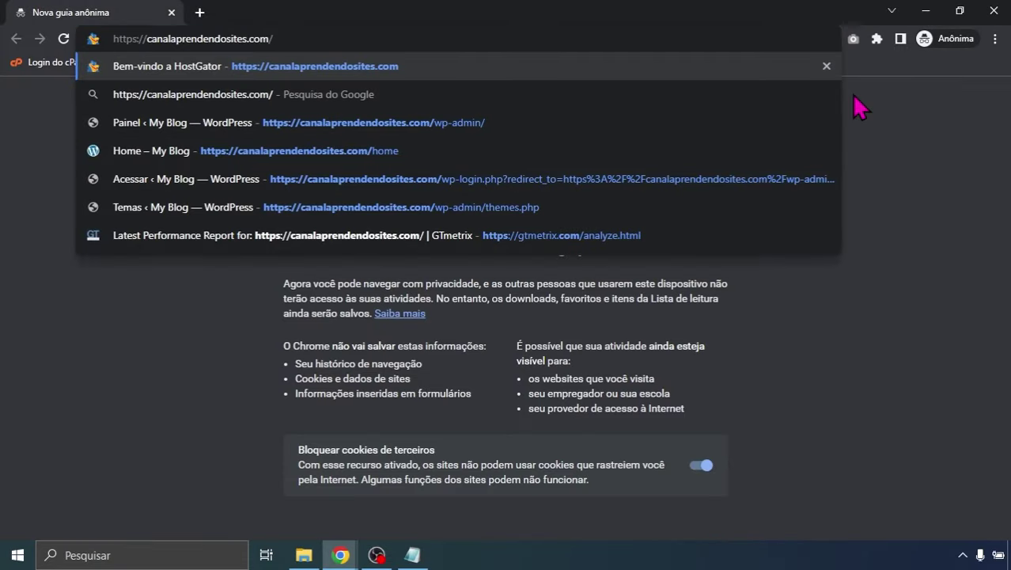
key(Return)
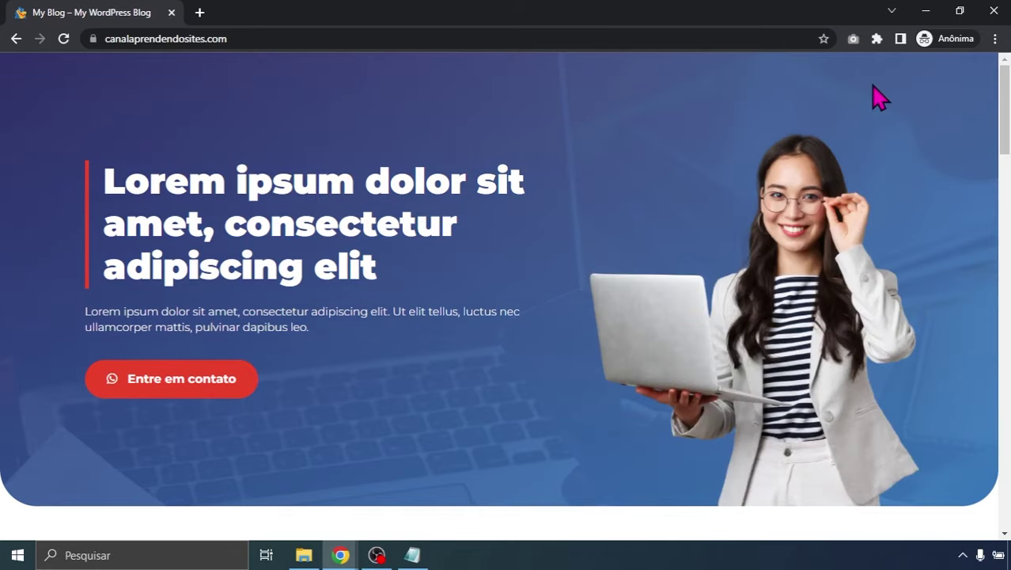
- Review the published homepage, test the hero's Entre em contato link, and close the incognito window
drag(1004, 111, 1004, 190)
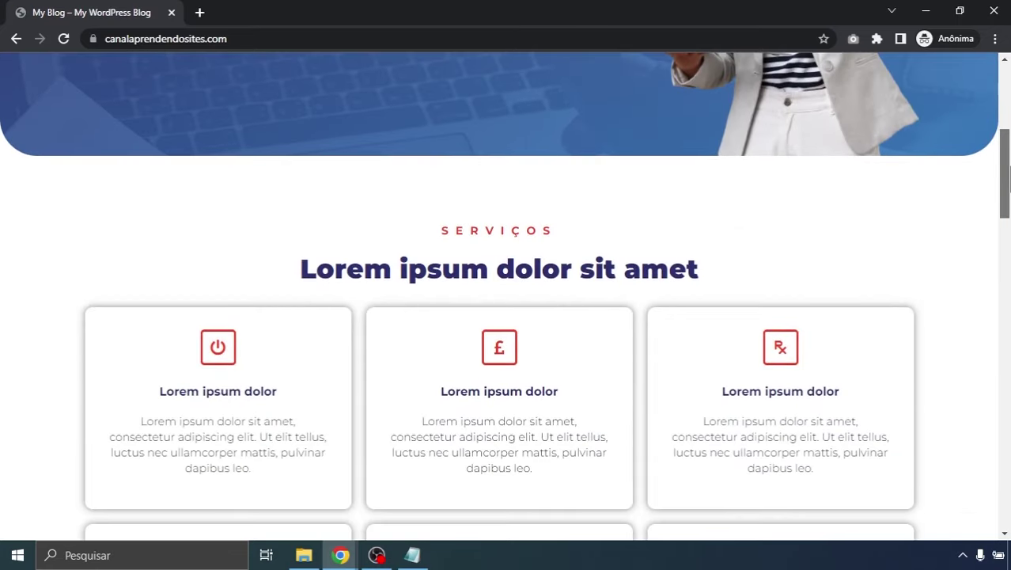
scroll(1005, 190, up, 4)
click(224, 292)
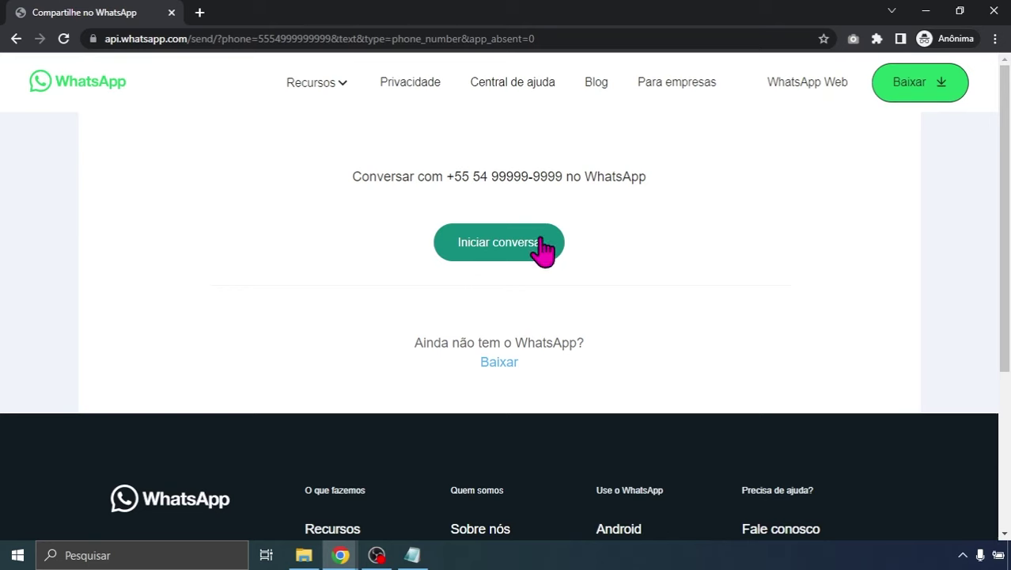
click(16, 38)
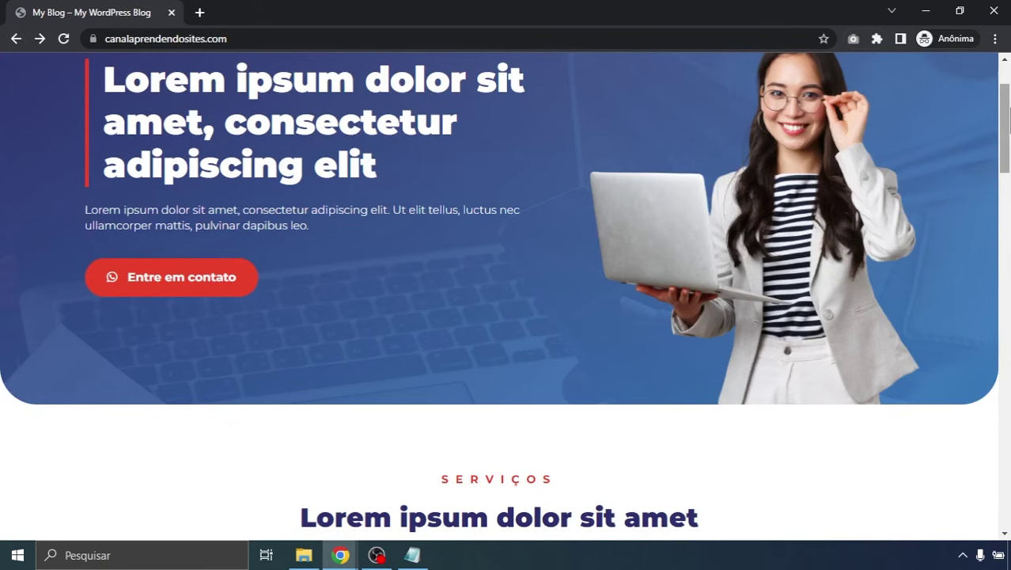
drag(1008, 117, 1006, 518)
click(994, 11)
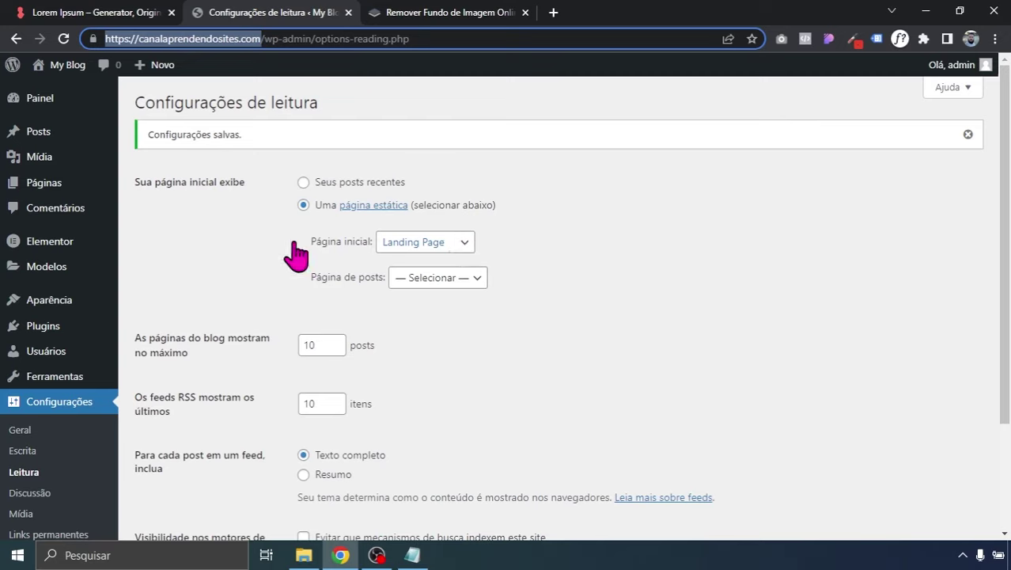
- Open the site identity settings in the theme customizer and examine the site title and description
mouse_move(26, 301)
click(158, 332)
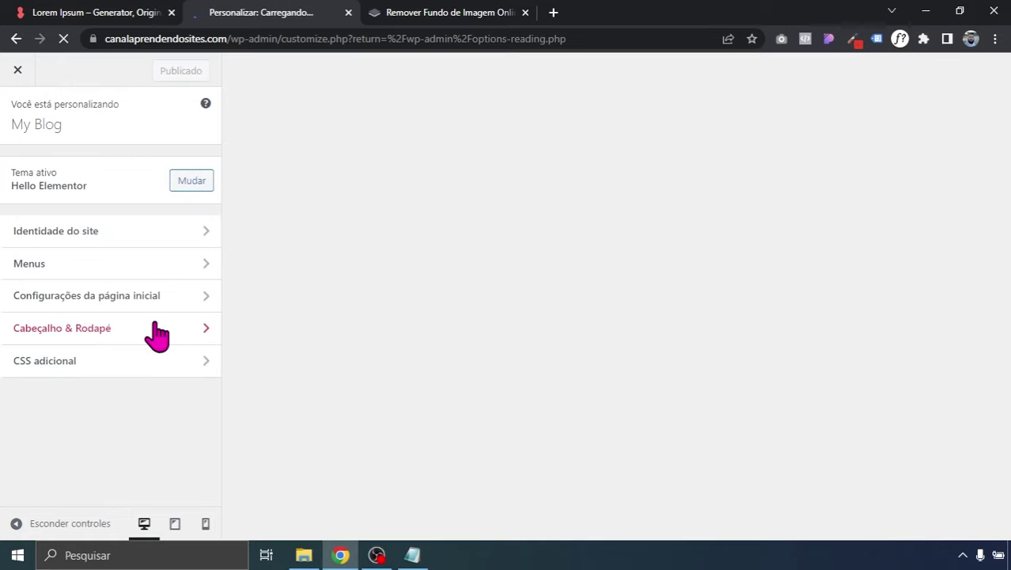
click(146, 237)
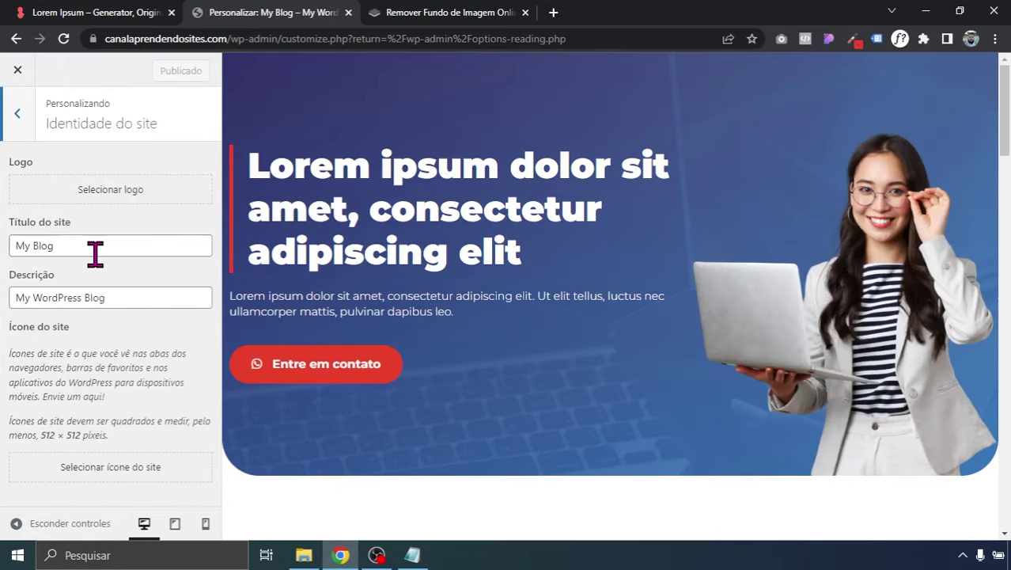
drag(95, 253, 4, 261)
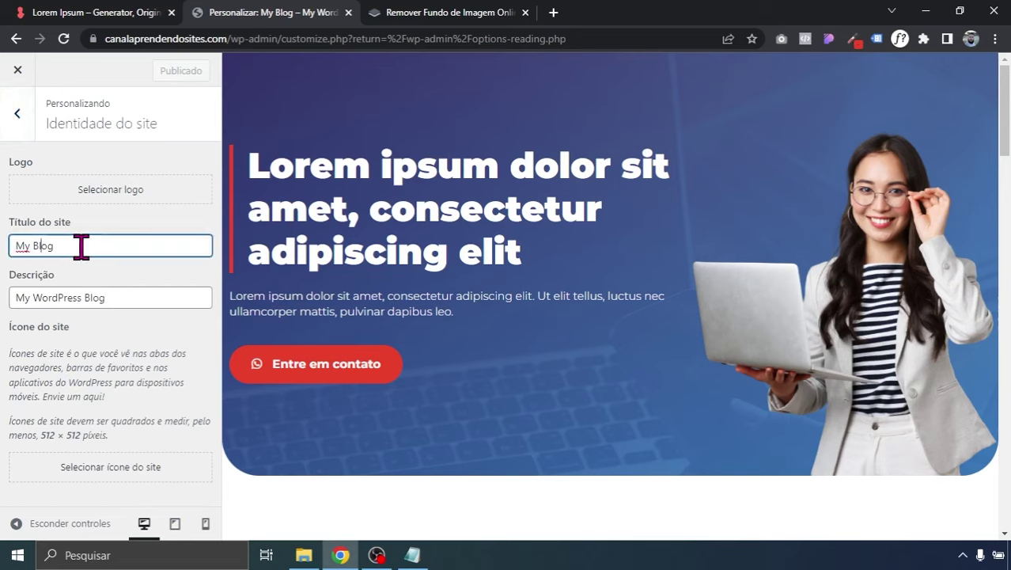
drag(82, 246, 10, 254)
drag(117, 294, 4, 316)
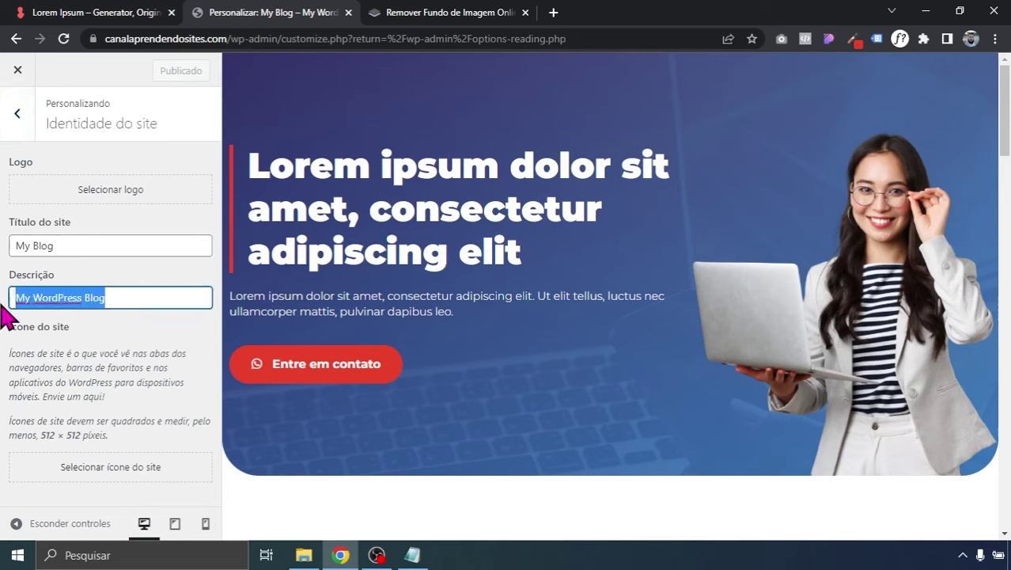
click(4, 316)
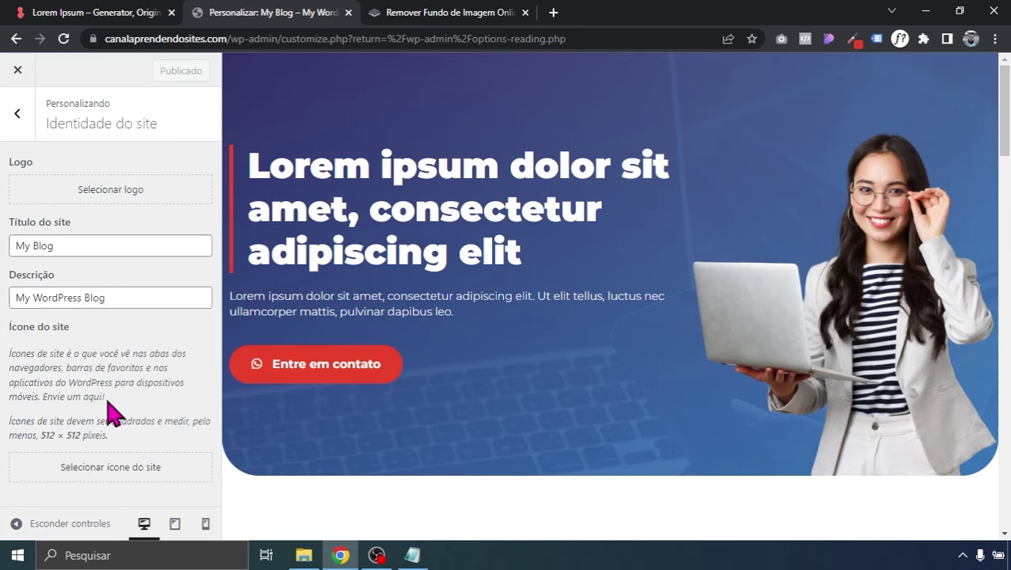